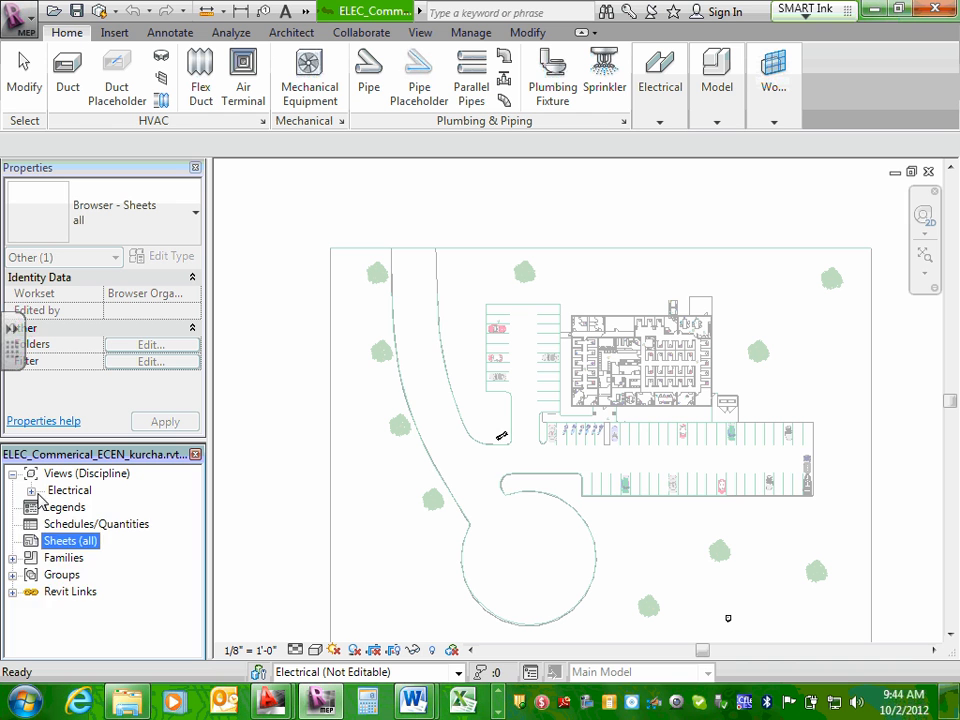
Collapse the Electrical views branch in the project browser.
left_click(31, 490)
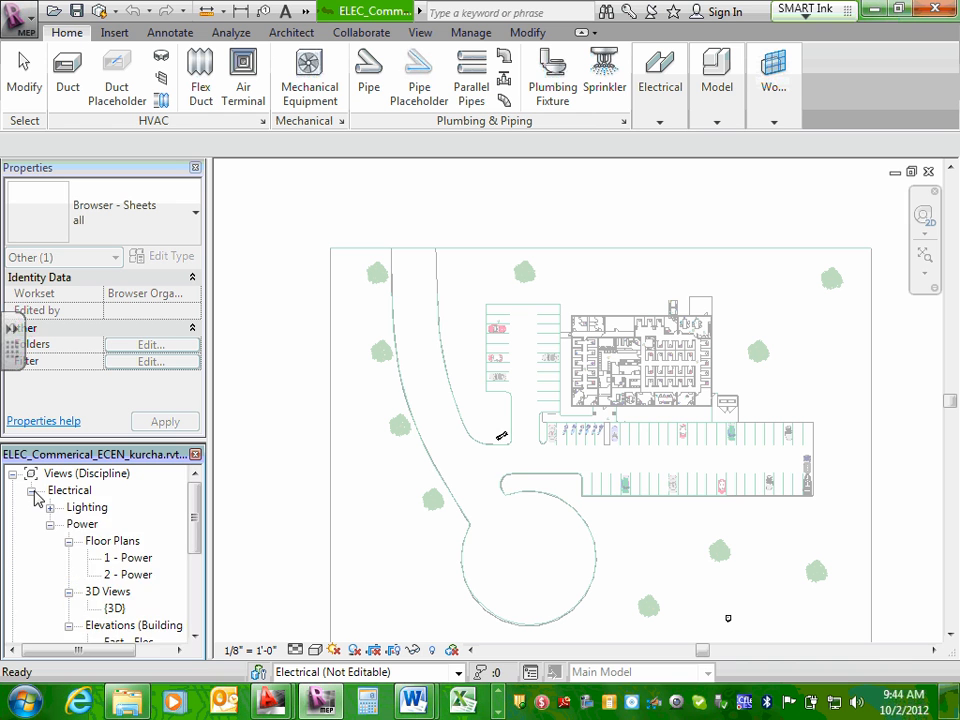
left_click(31, 490)
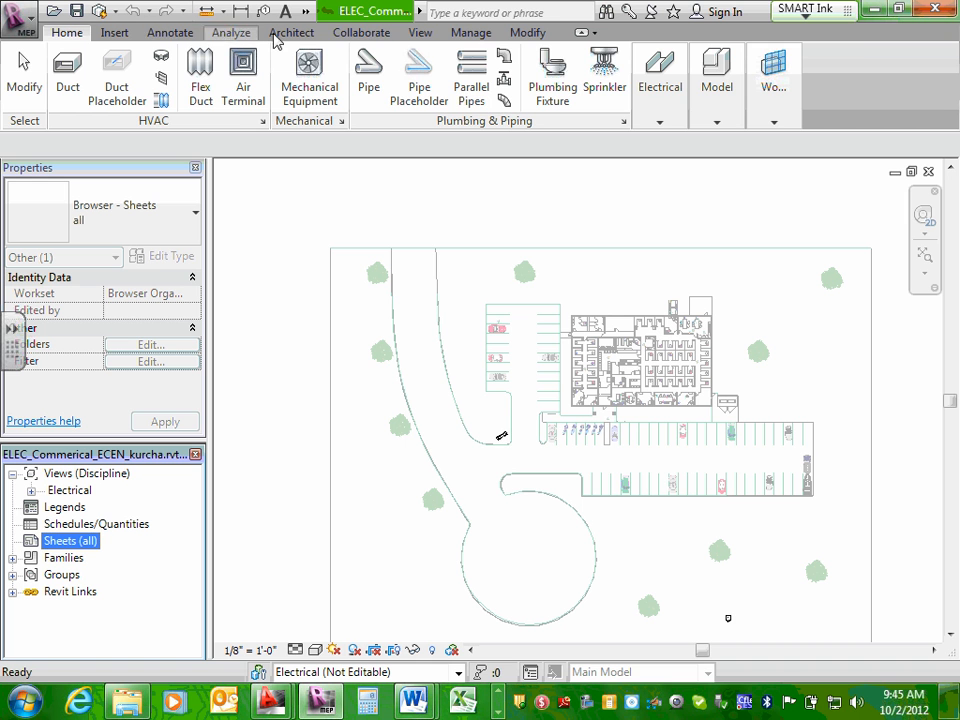
Examine the project's available MEP settings and additional settings, such as line styles, tags and detail level.
left_click(471, 34)
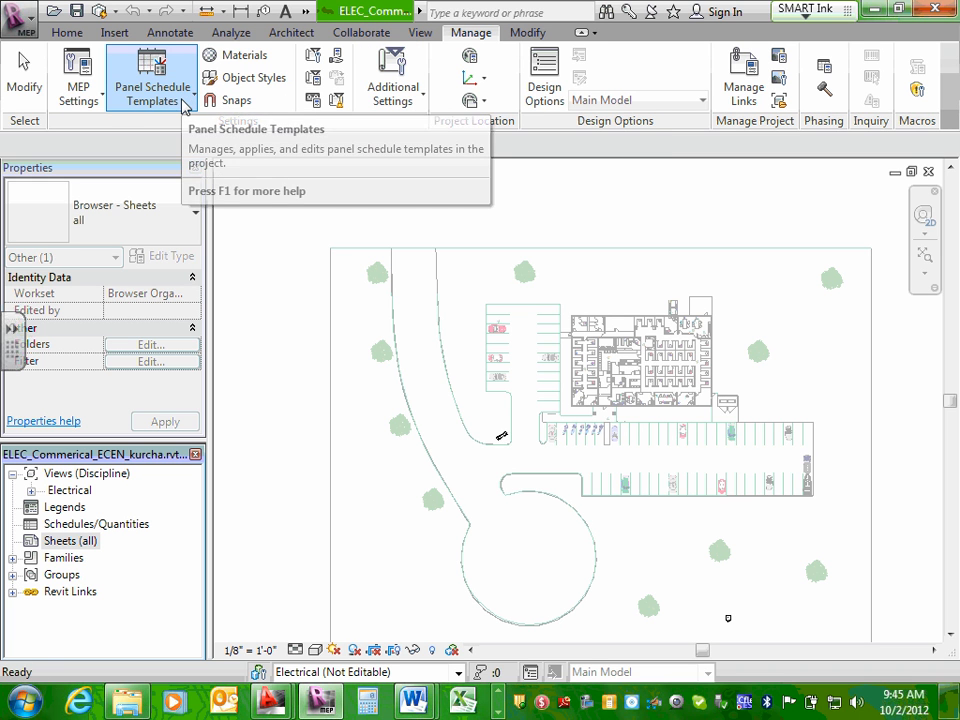
left_click(104, 104)
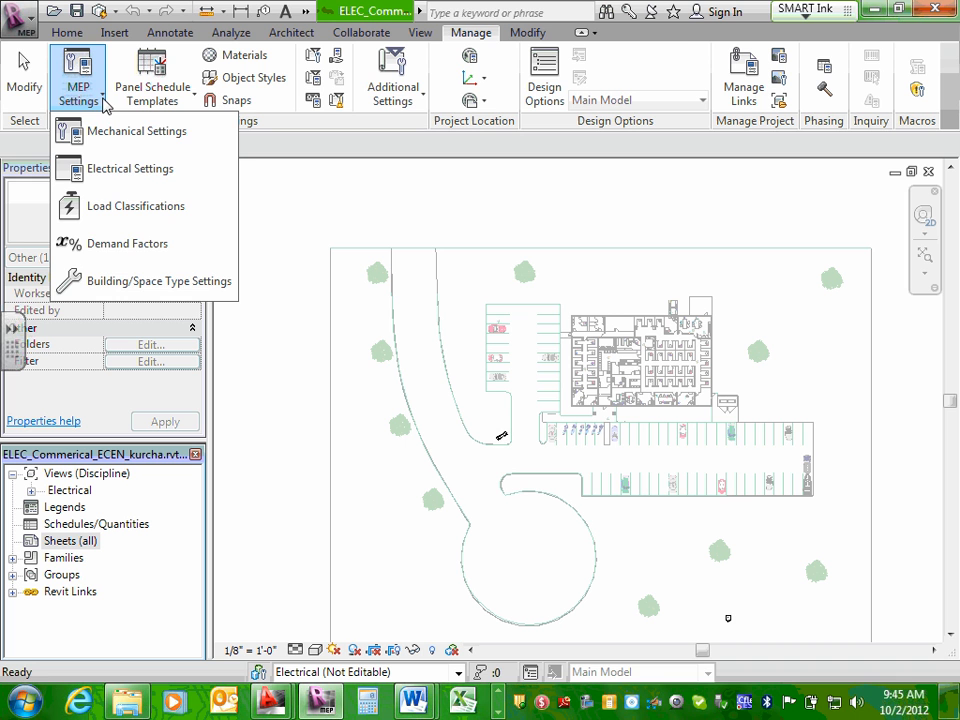
left_click(683, 32)
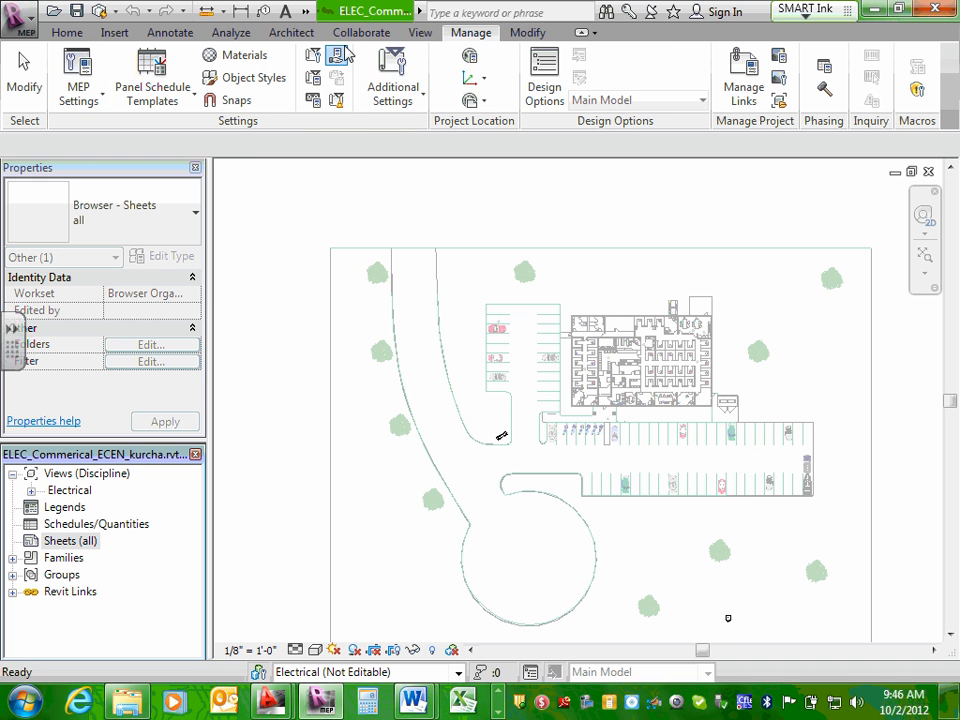
left_click(62, 33)
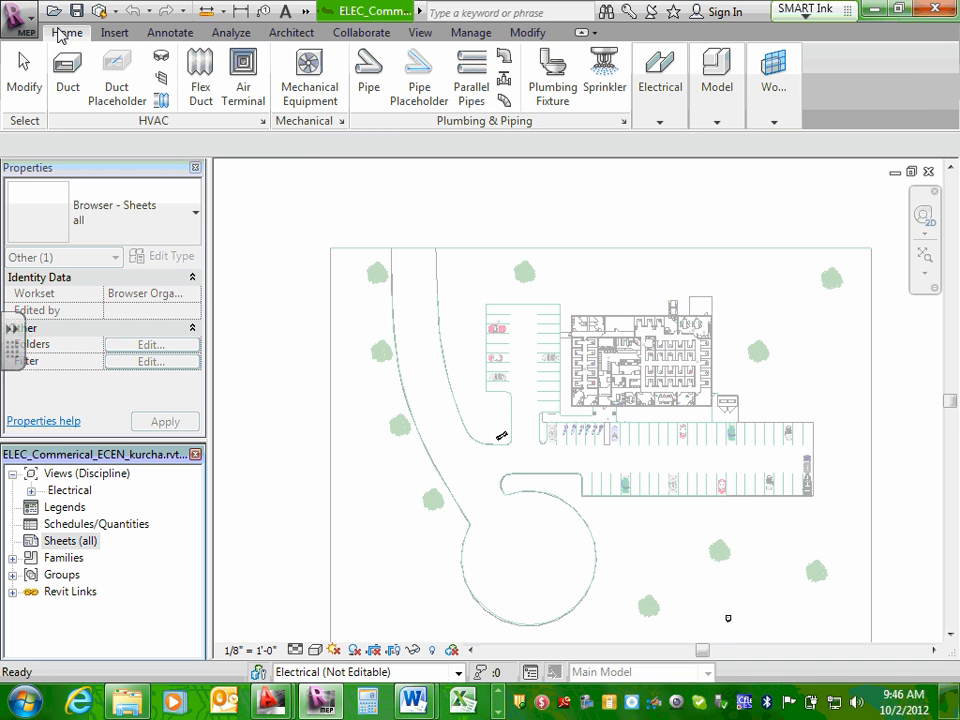
left_click(468, 34)
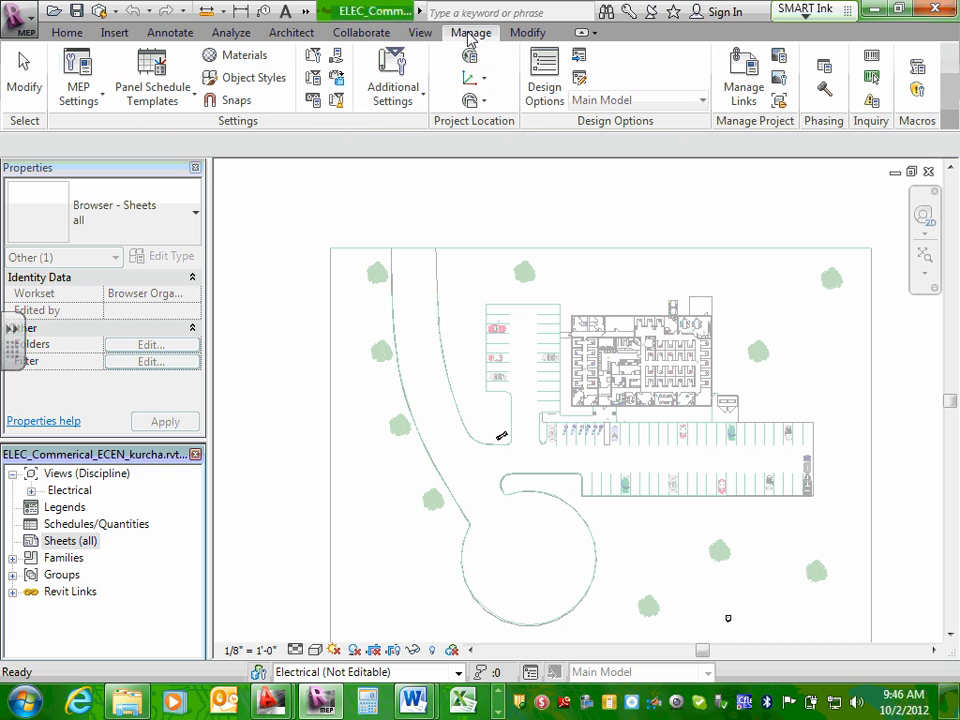
left_click(422, 99)
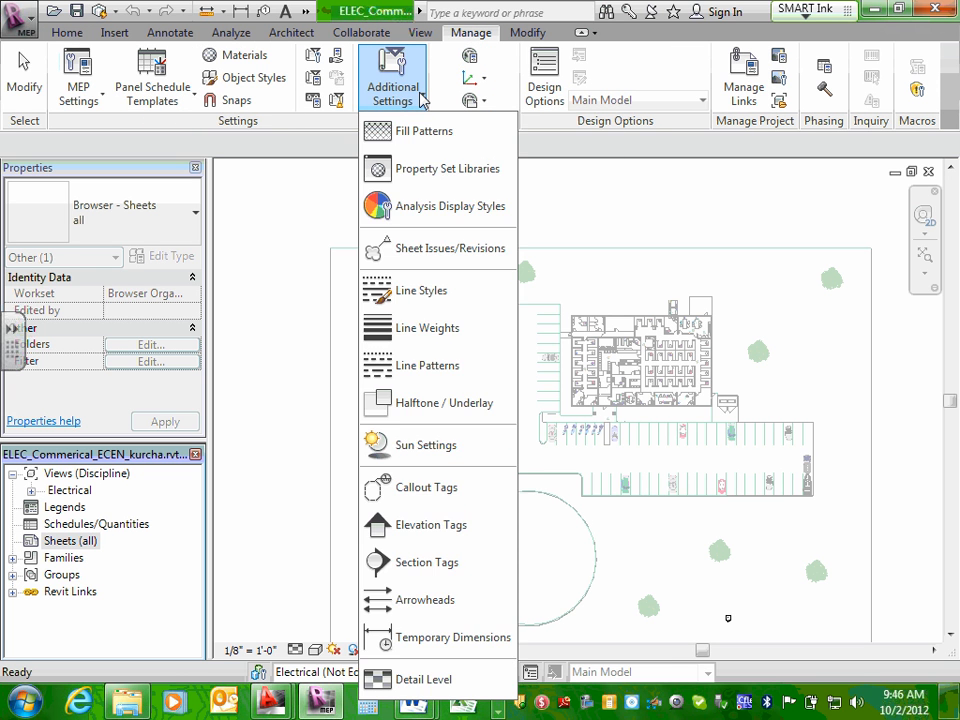
left_click(422, 99)
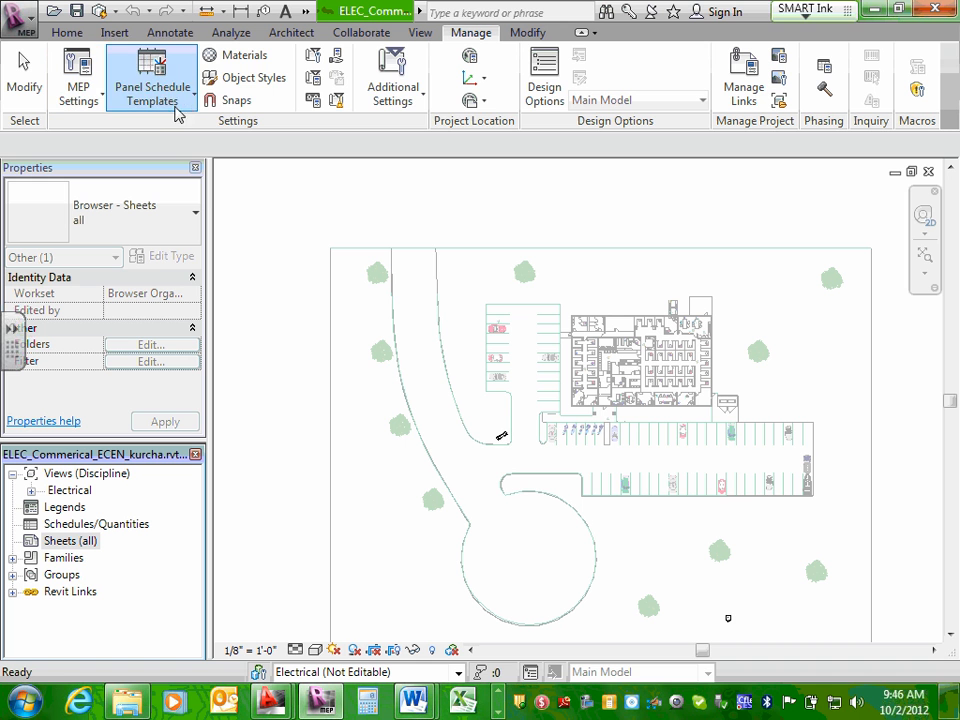
Examine the architectural, modification, view, collaboration, analysis and annotation tool sets, ending at the project management tools.
left_click(288, 34)
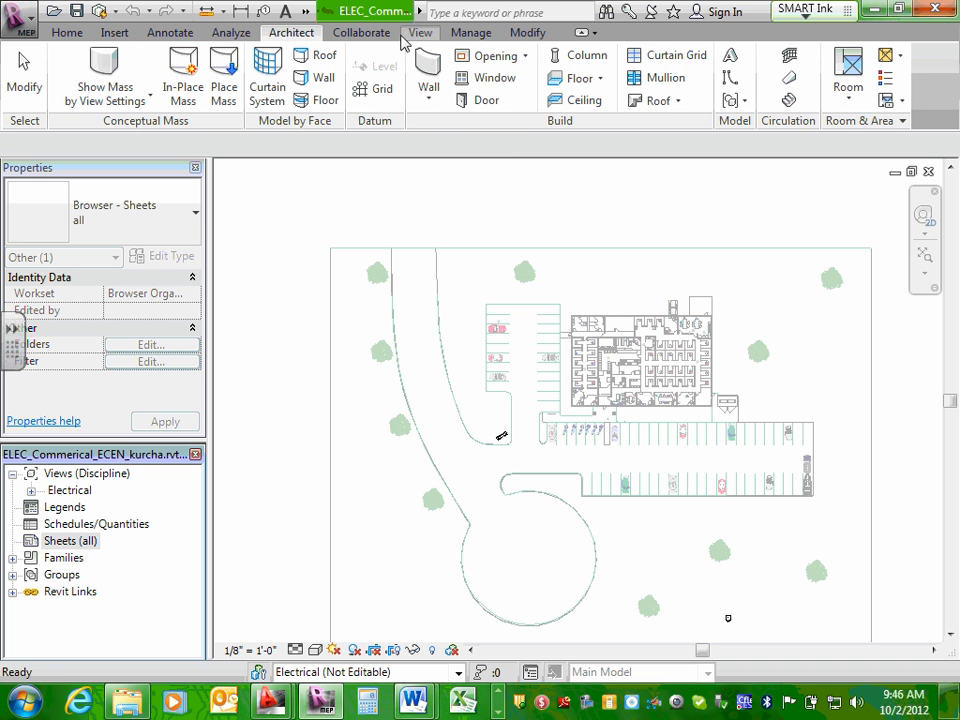
left_click(472, 34)
left_click(533, 34)
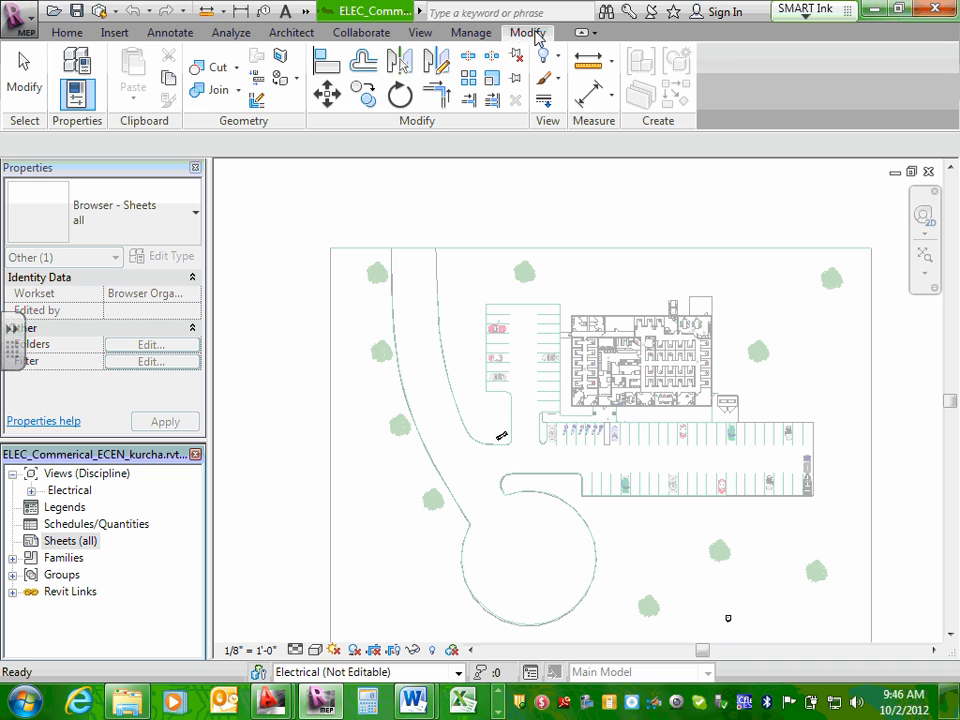
left_click(420, 34)
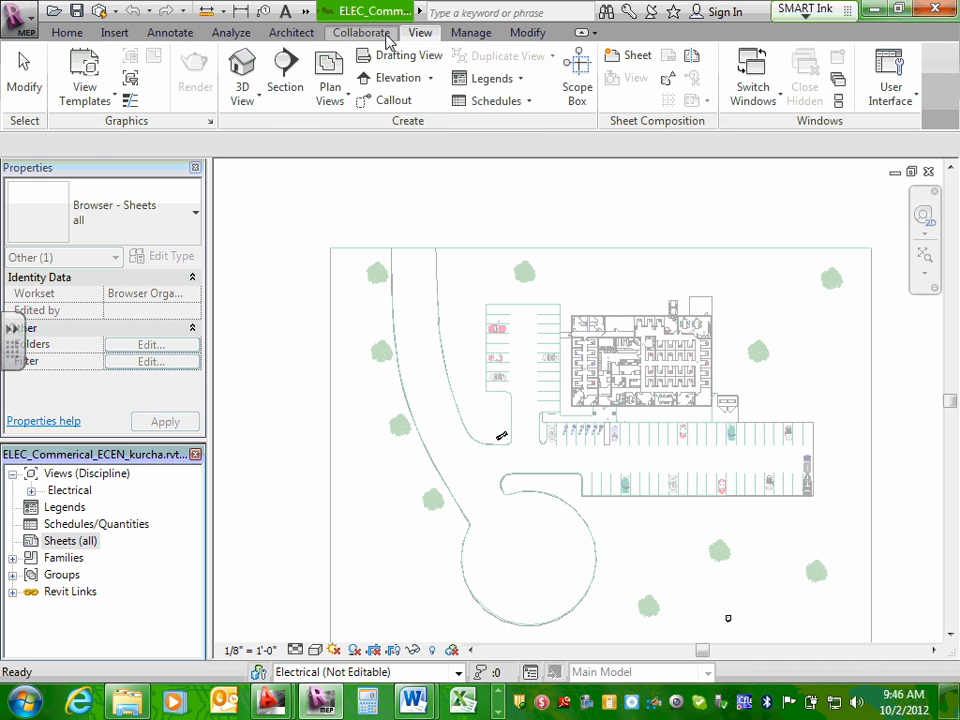
left_click(378, 35)
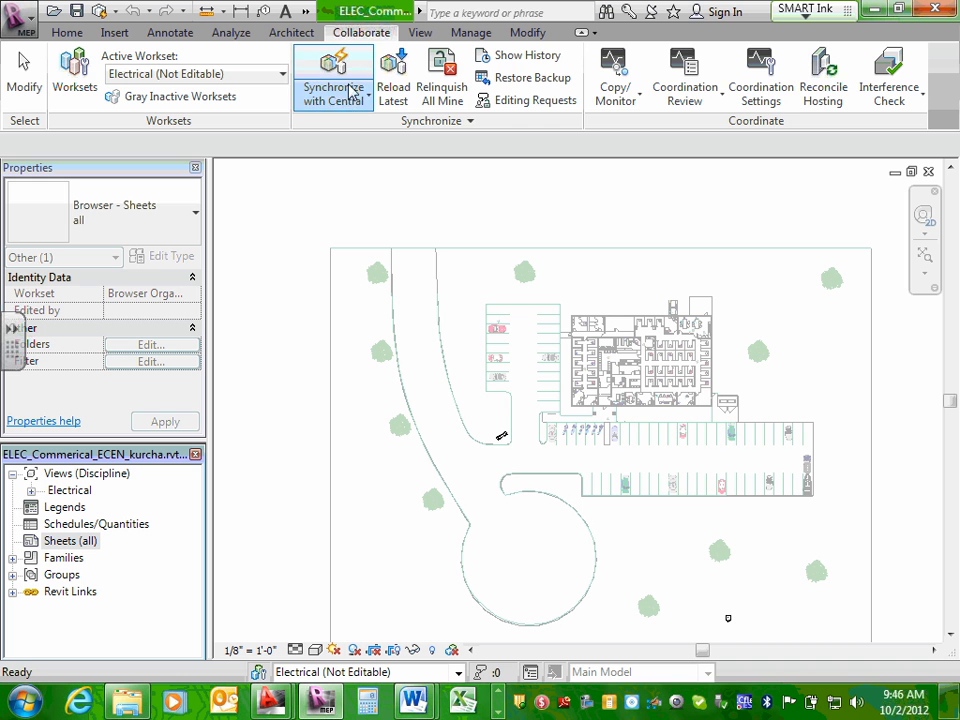
left_click(287, 35)
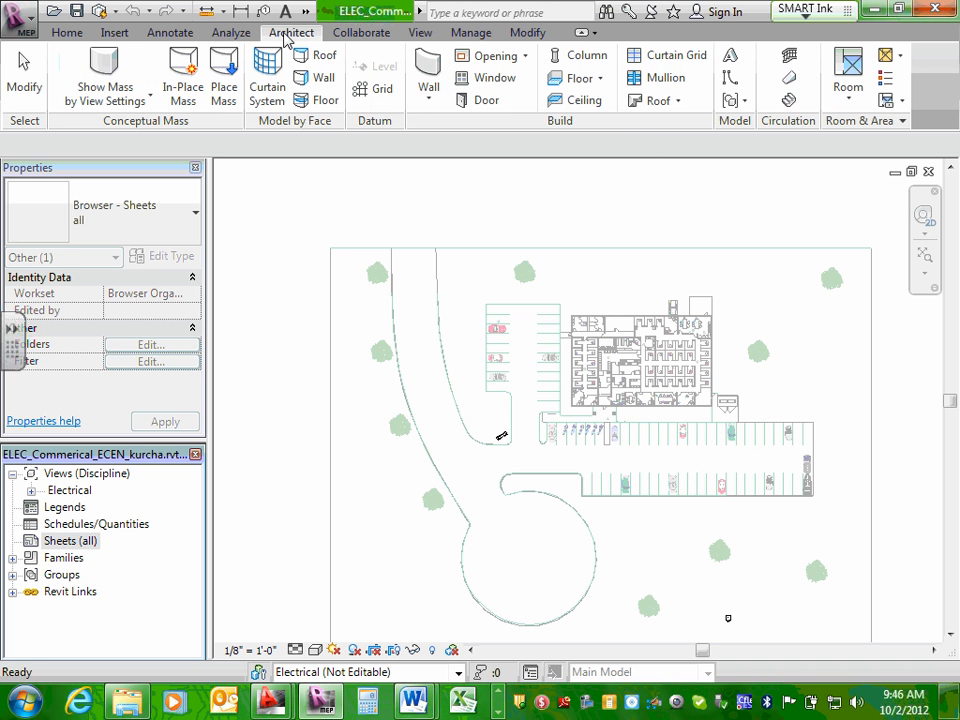
left_click(231, 33)
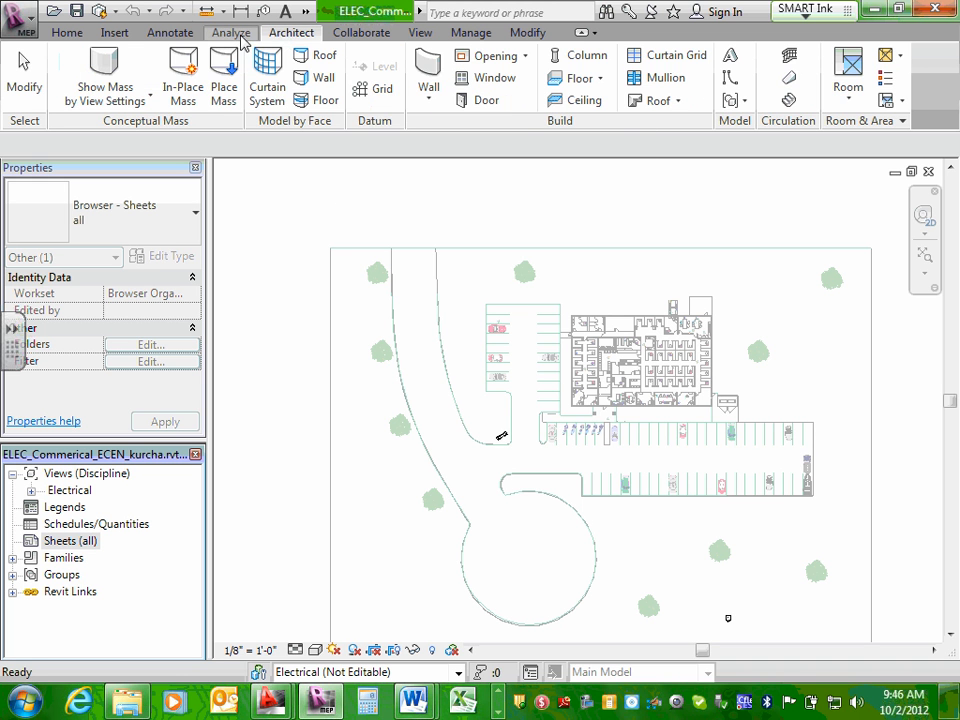
left_click(178, 36)
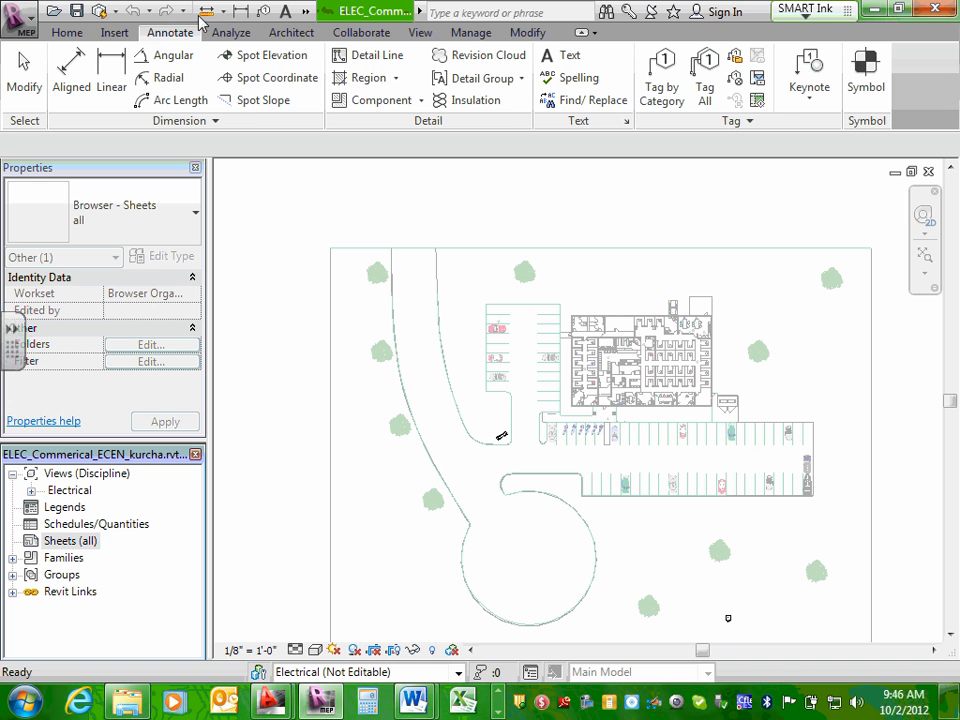
left_click(470, 33)
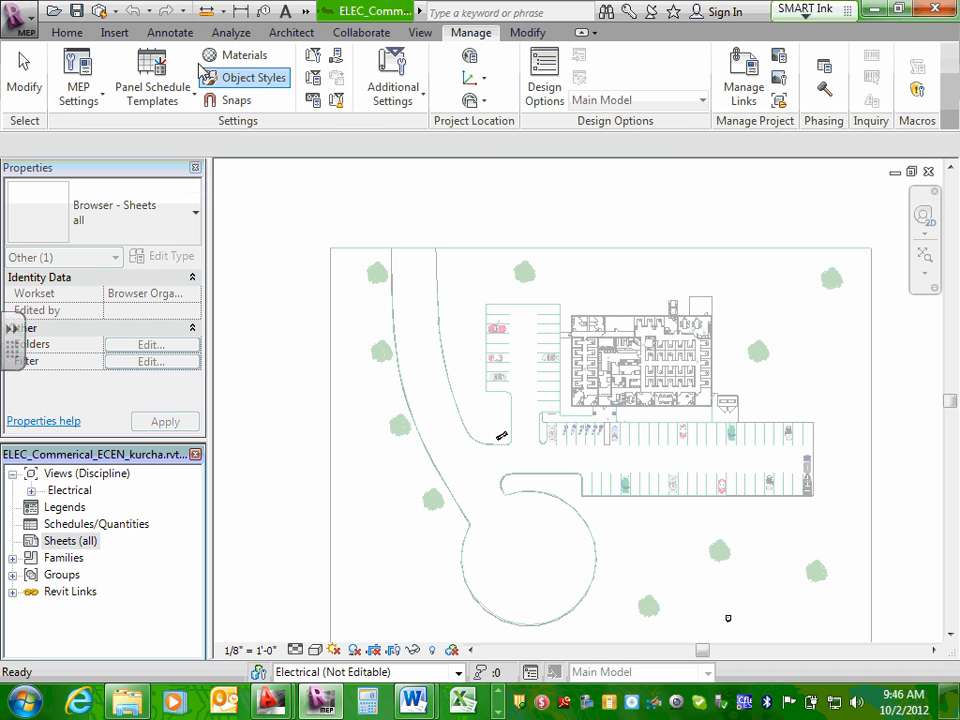
Review each tool set in order, from the HVAC and piping tools to the modification tools, including the additional and MEP settings options.
left_click(66, 33)
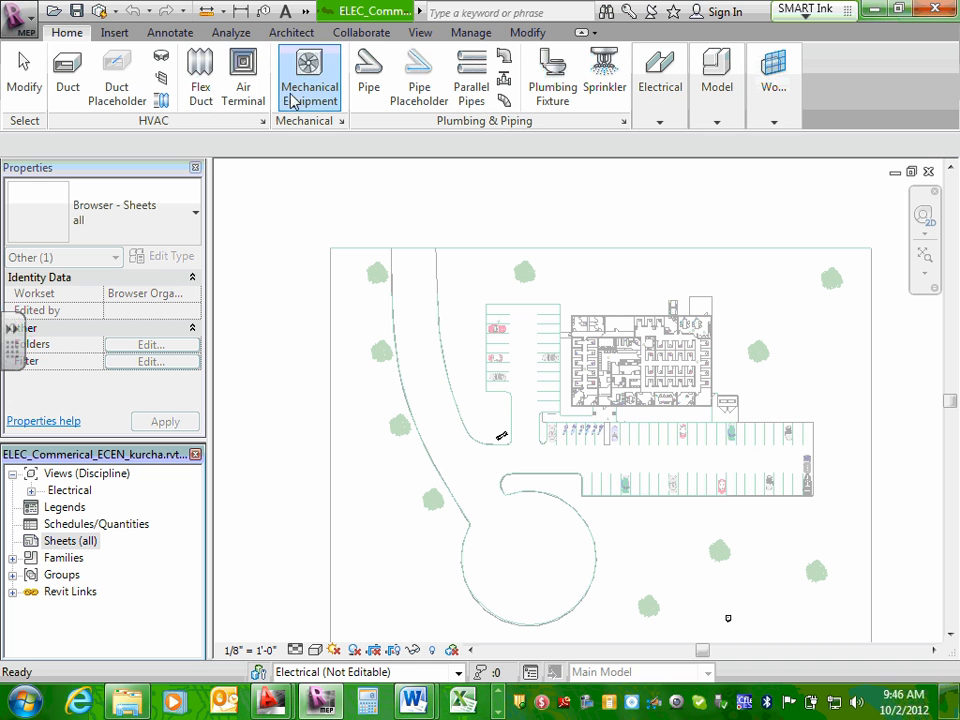
left_click(124, 33)
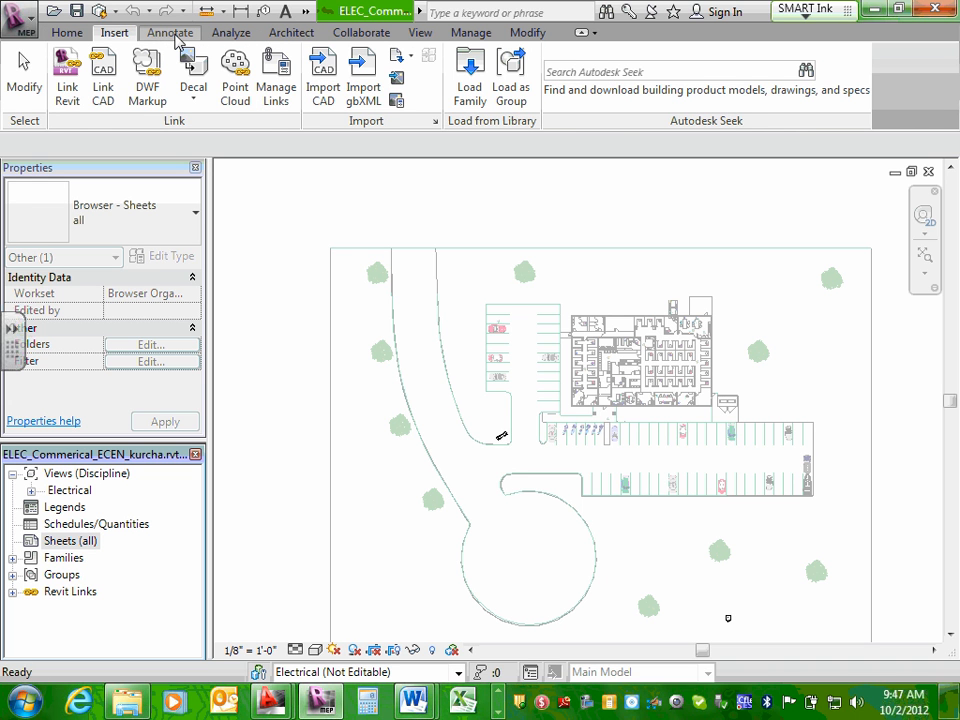
left_click(172, 33)
left_click(228, 36)
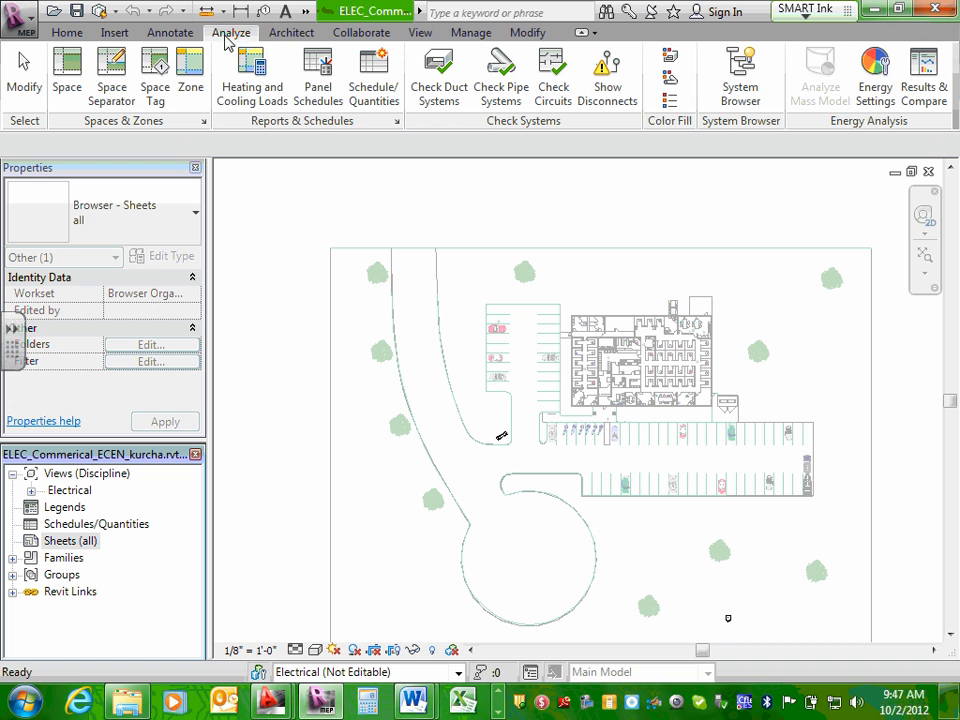
left_click(294, 35)
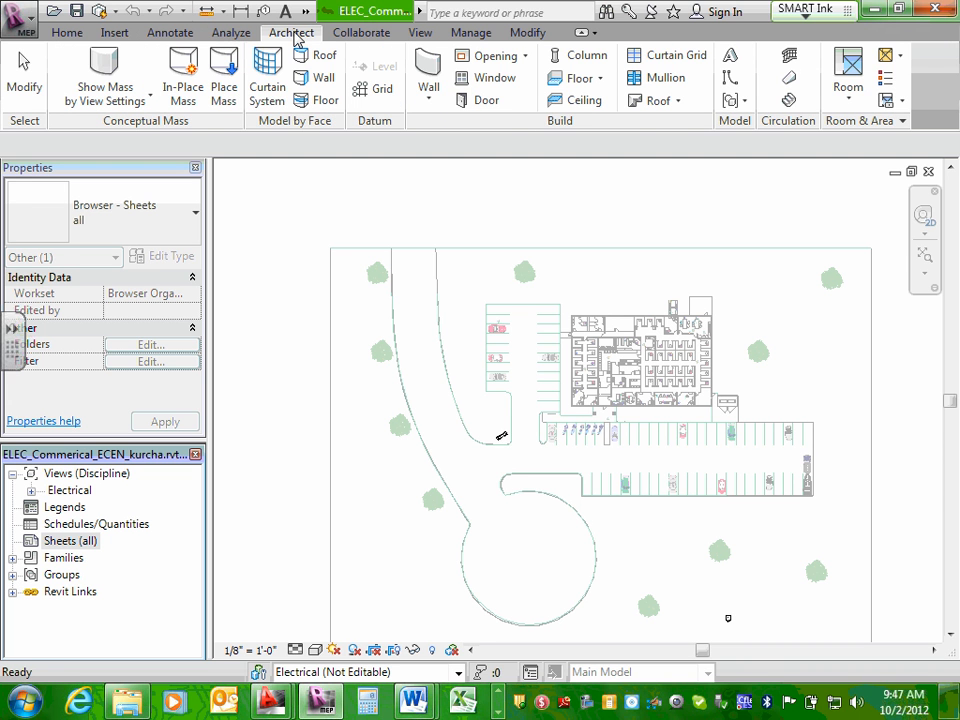
left_click(364, 36)
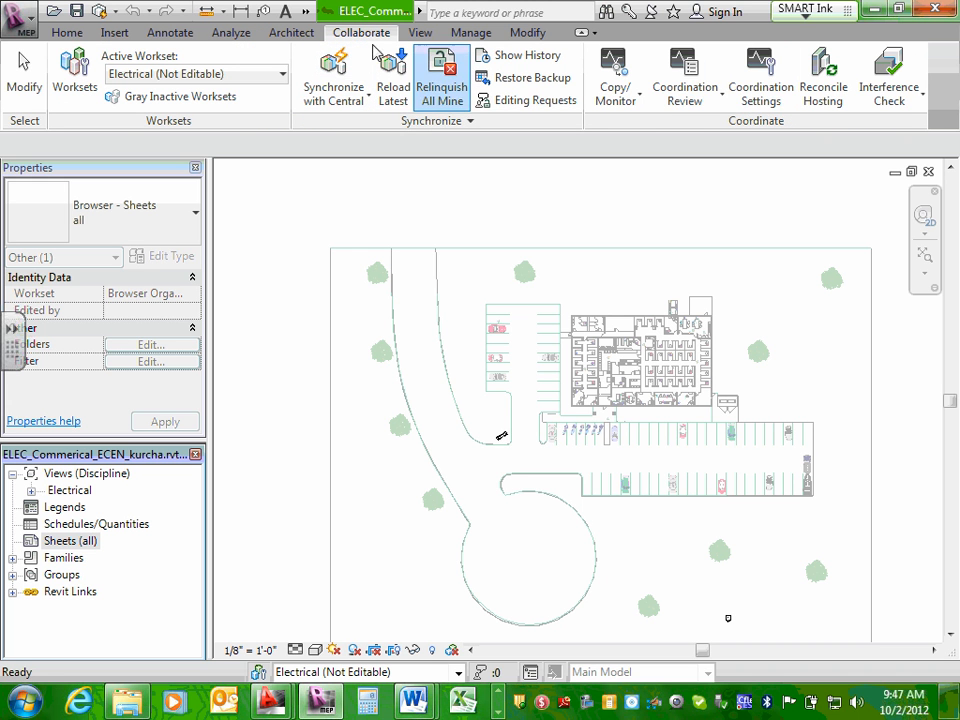
left_click(428, 36)
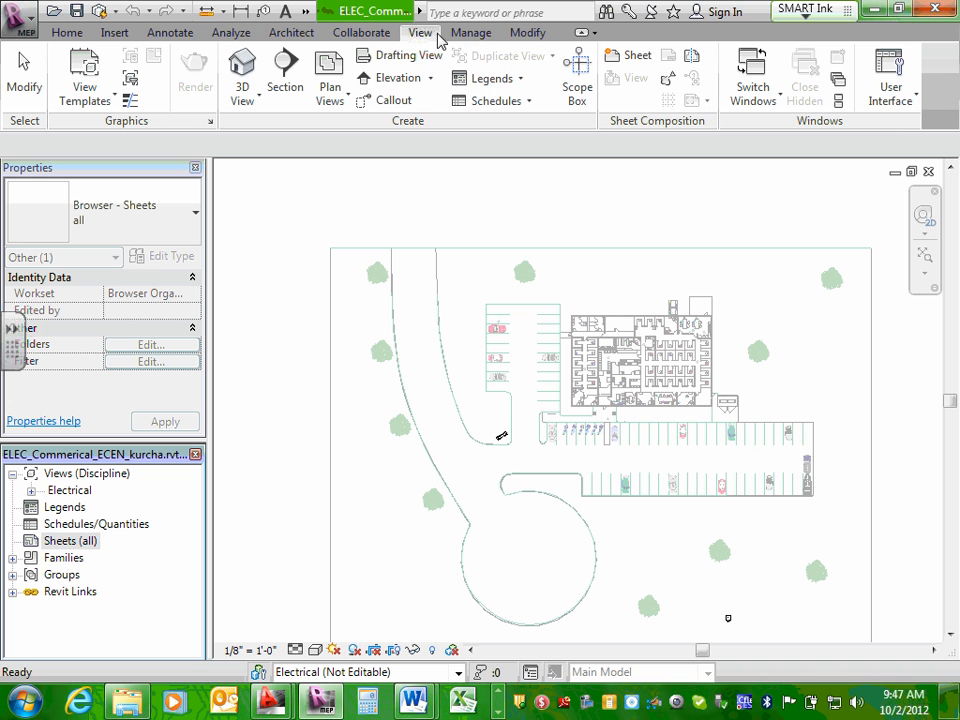
left_click(466, 36)
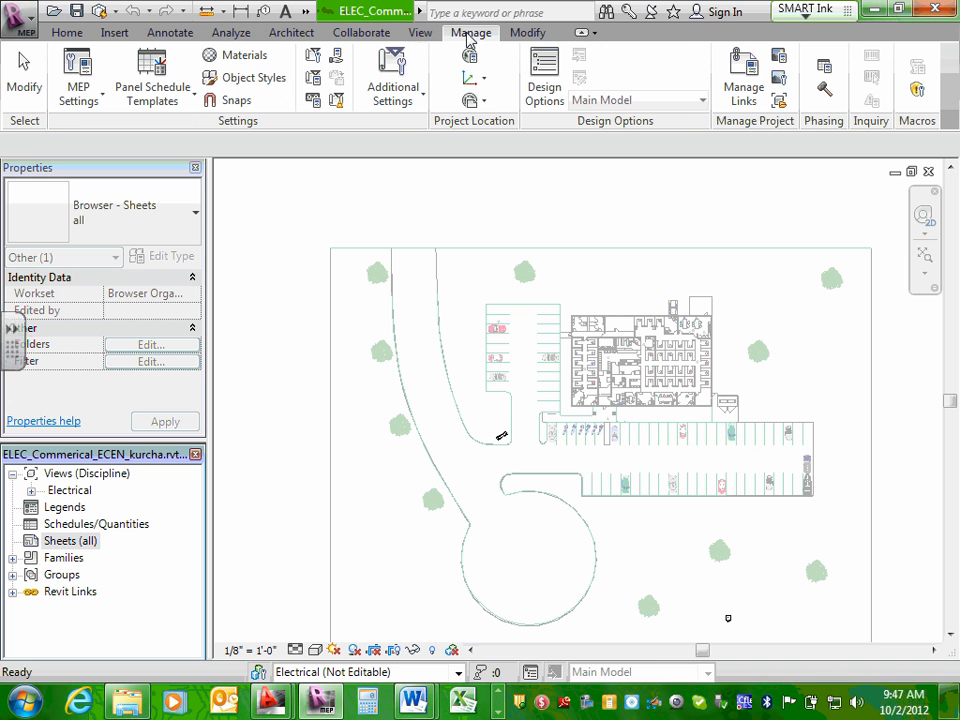
left_click(425, 101)
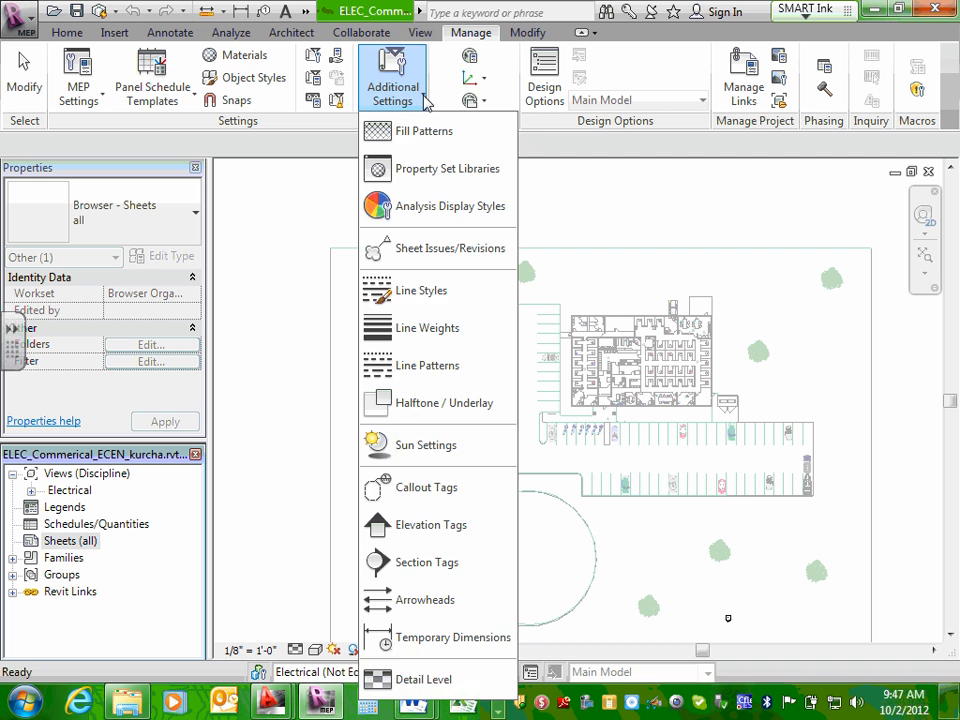
left_click(425, 101)
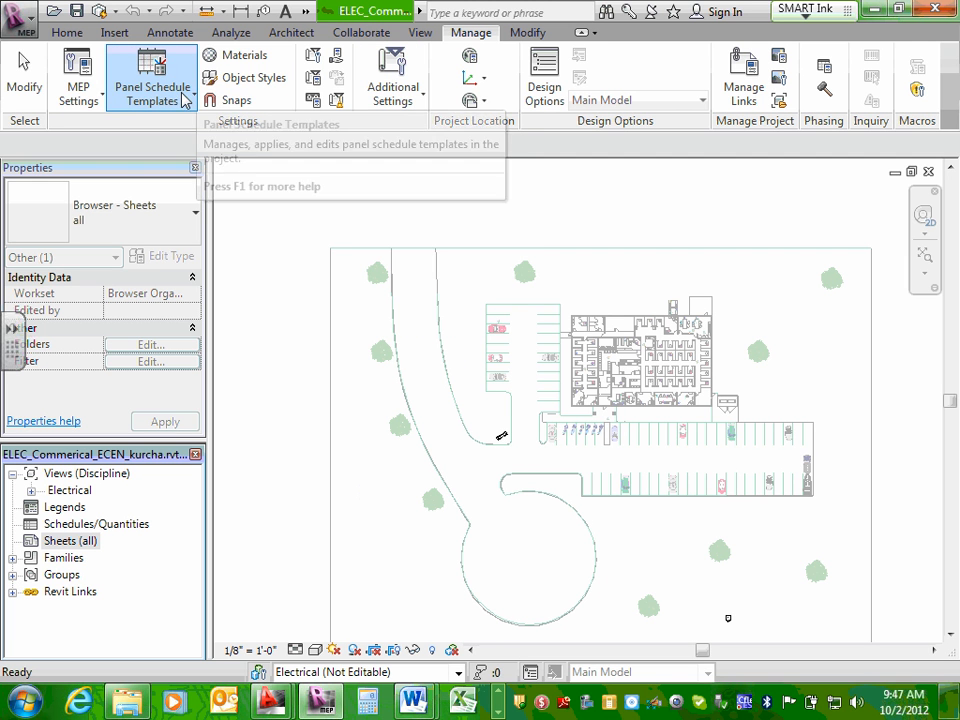
left_click(104, 100)
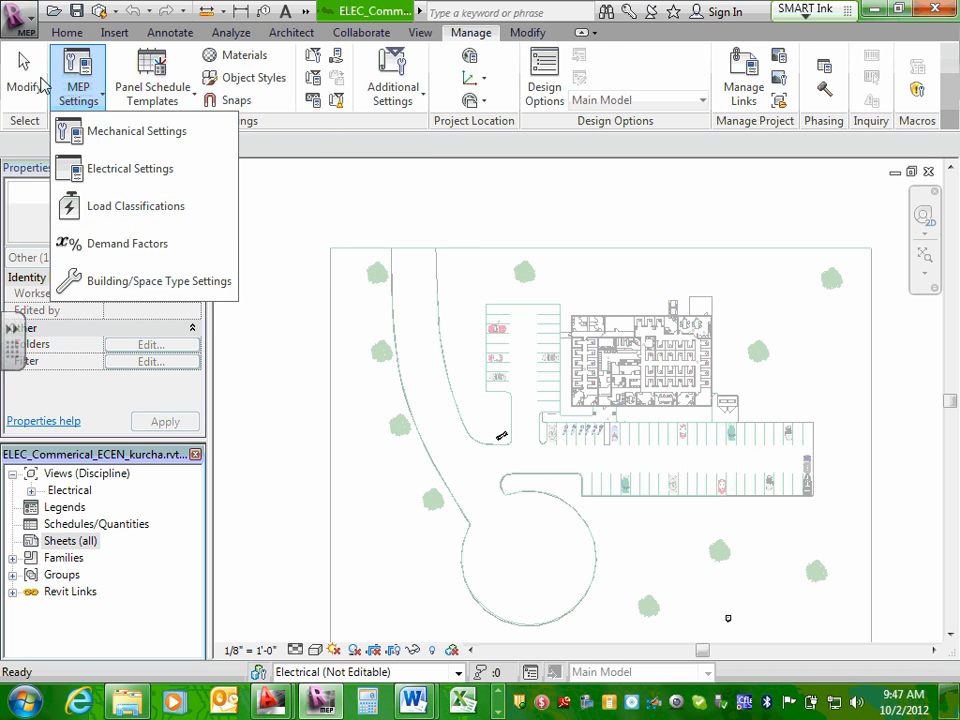
left_click(470, 30)
left_click(530, 33)
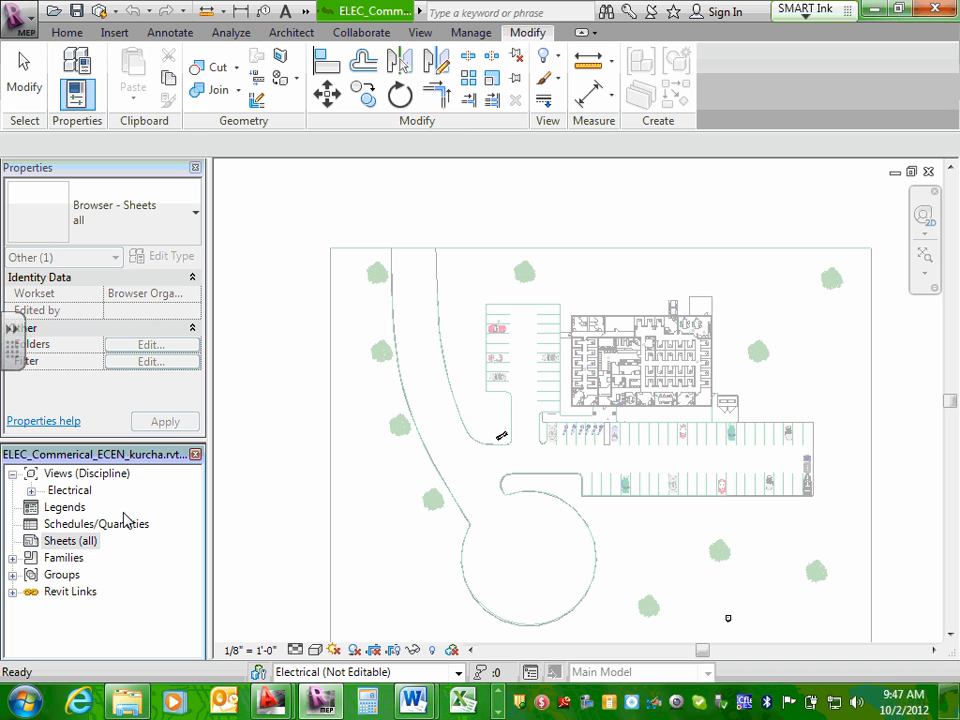
Start a new sheet and open the Titleblocks folder of the US Imperial library to load a title block.
left_click(70, 541)
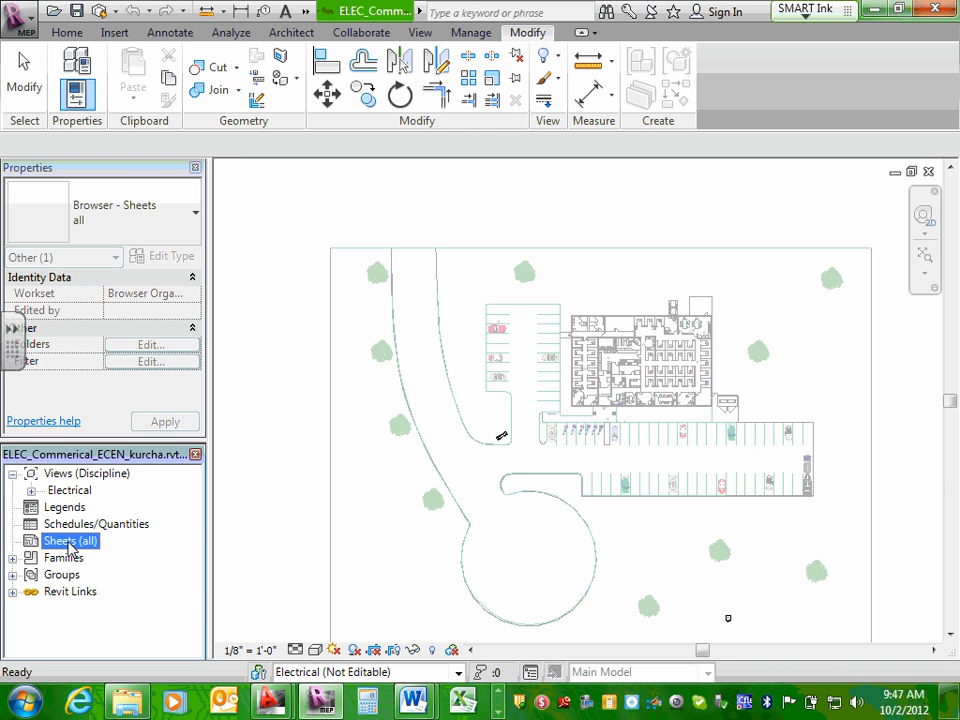
right_click(70, 545)
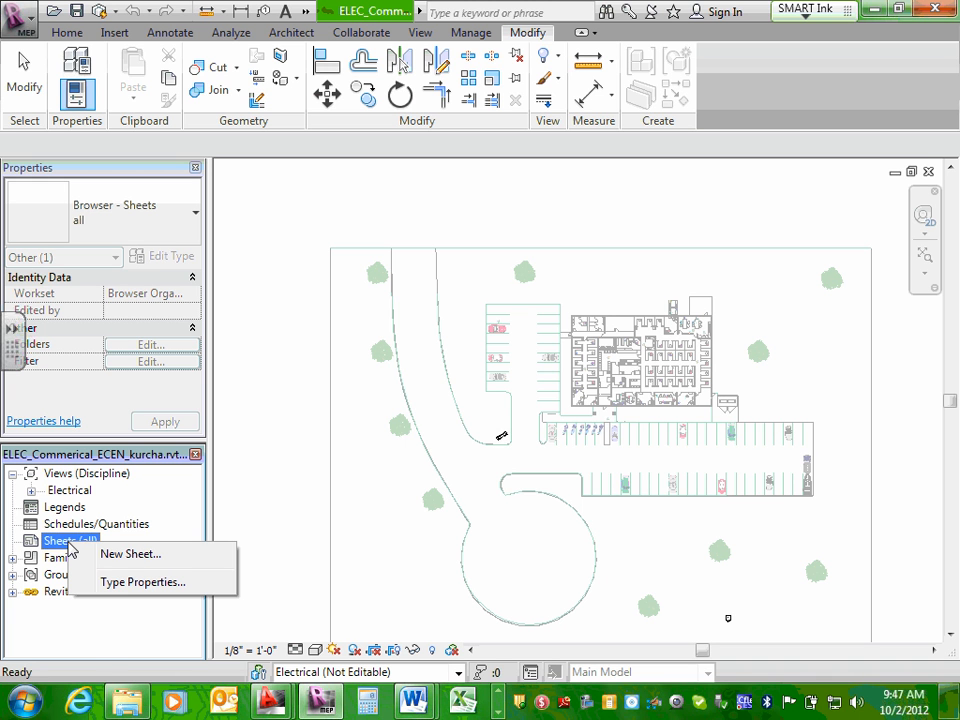
left_click(136, 557)
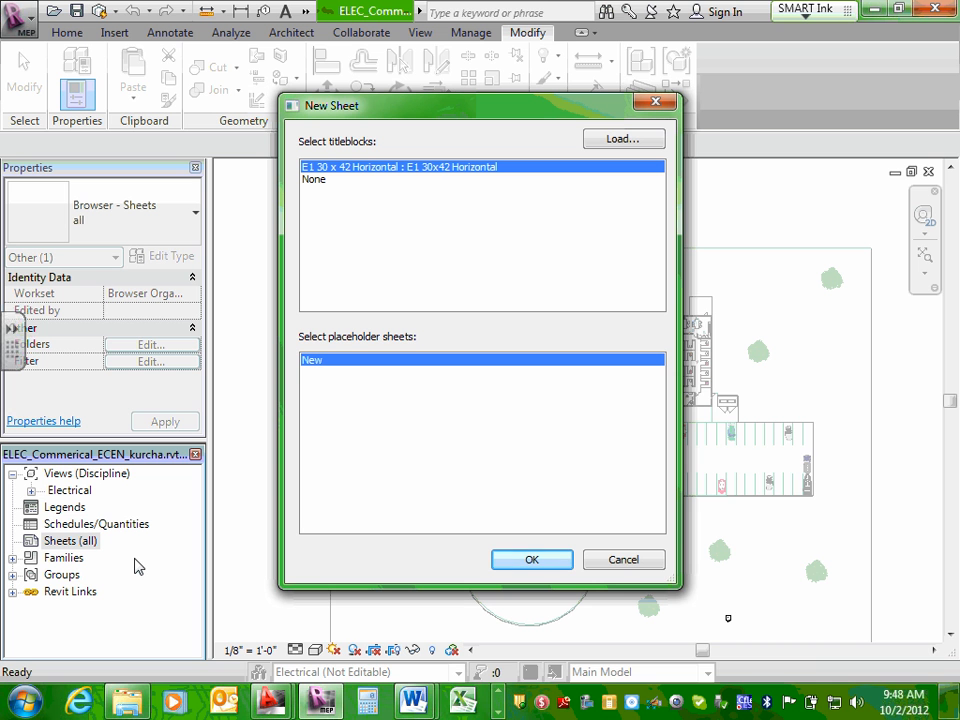
left_click(630, 140)
left_click_drag(647, 351, 656, 80)
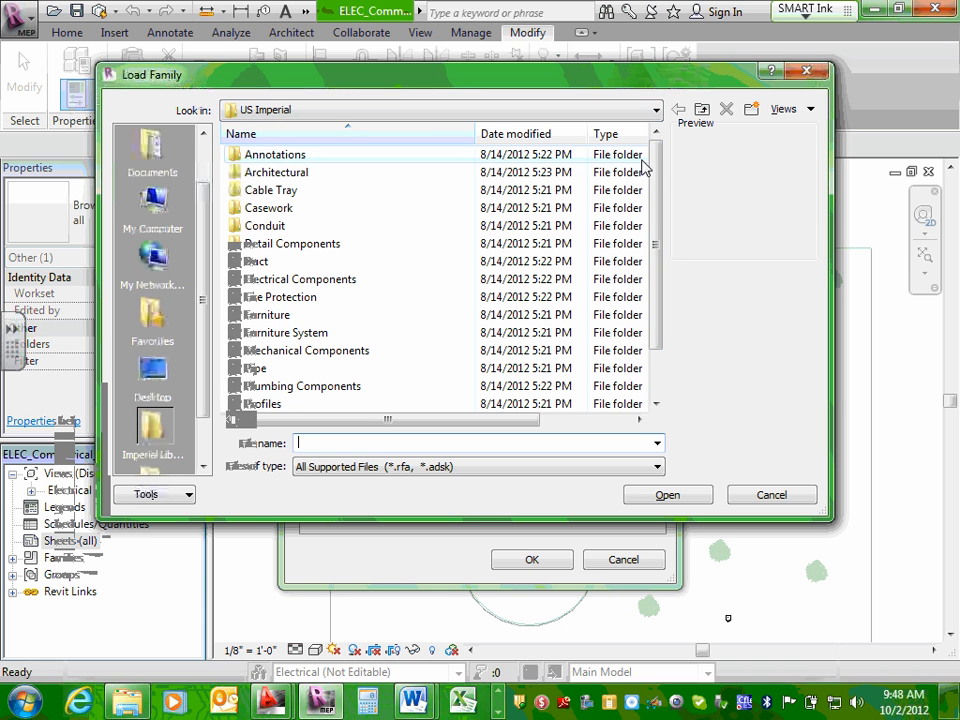
left_click_drag(658, 175, 660, 296)
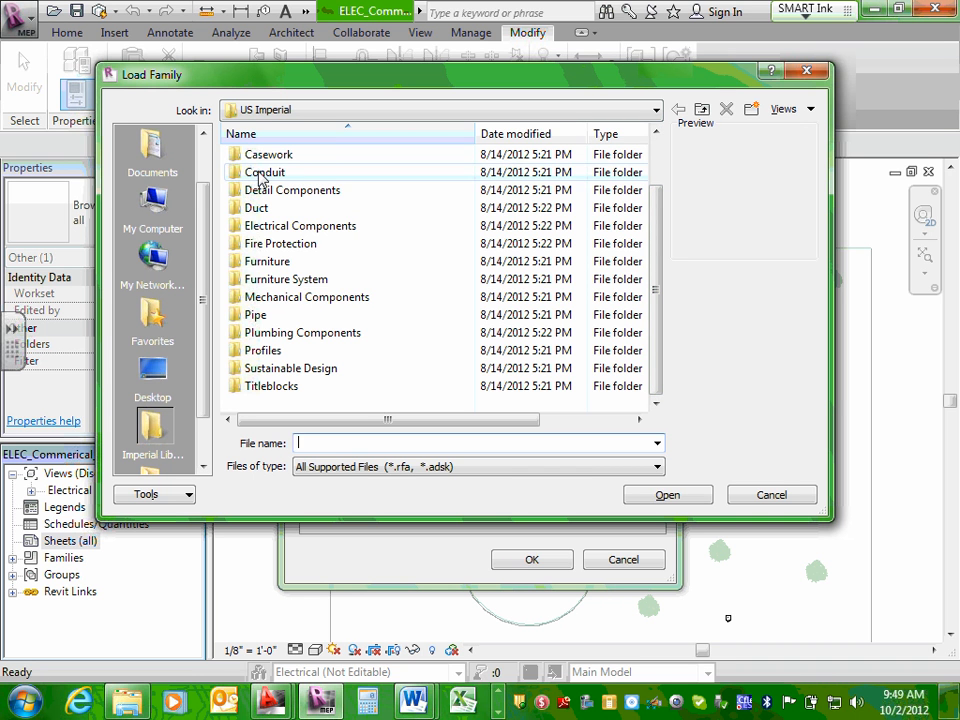
left_click(290, 225)
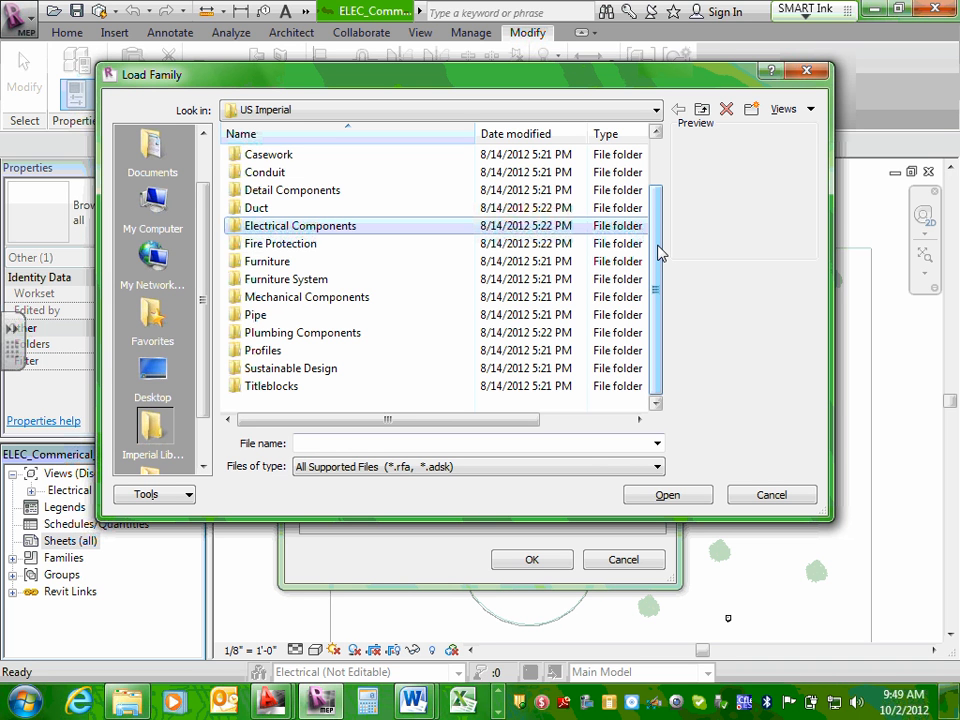
left_click(288, 388)
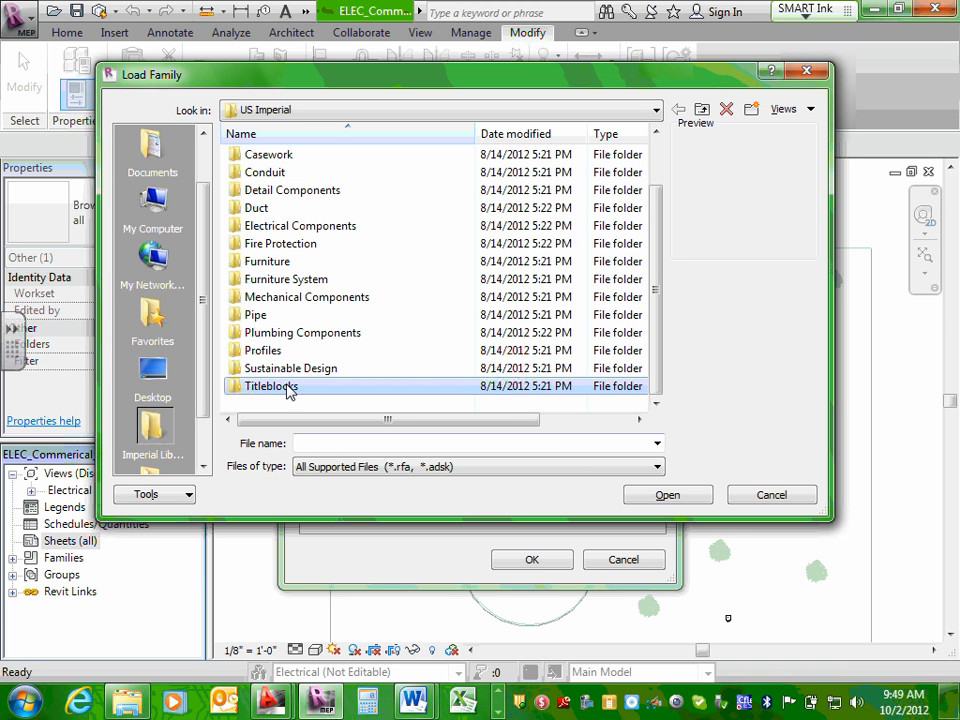
left_click(288, 388)
double_click(289, 388)
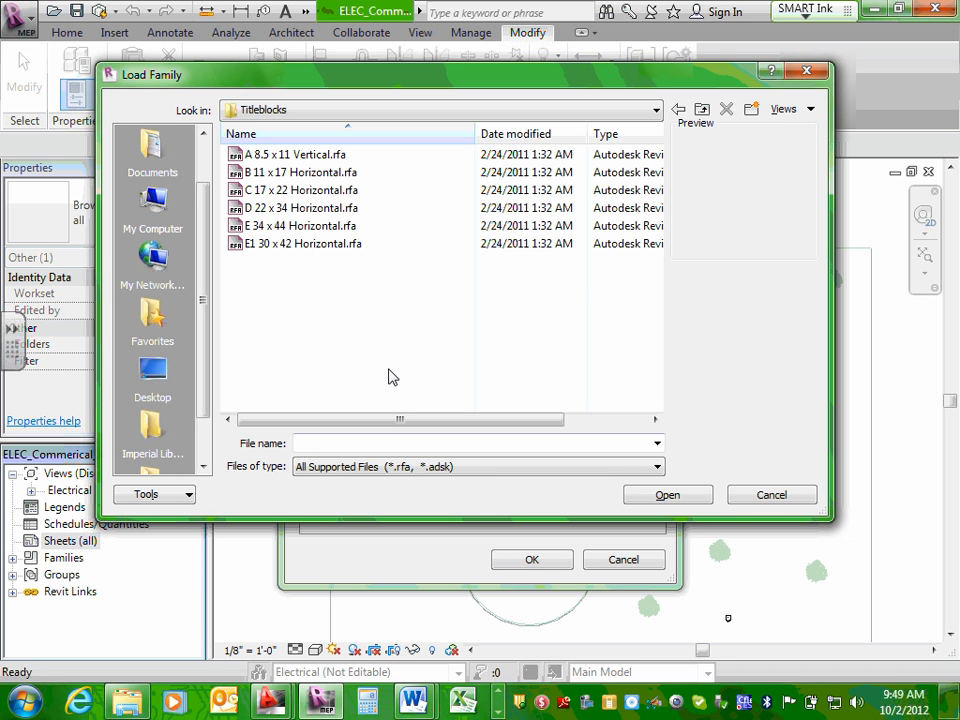
Duplicate the D 22 x 34 Horizontal.rfa title block file within the Titleblocks folder.
left_click(305, 209)
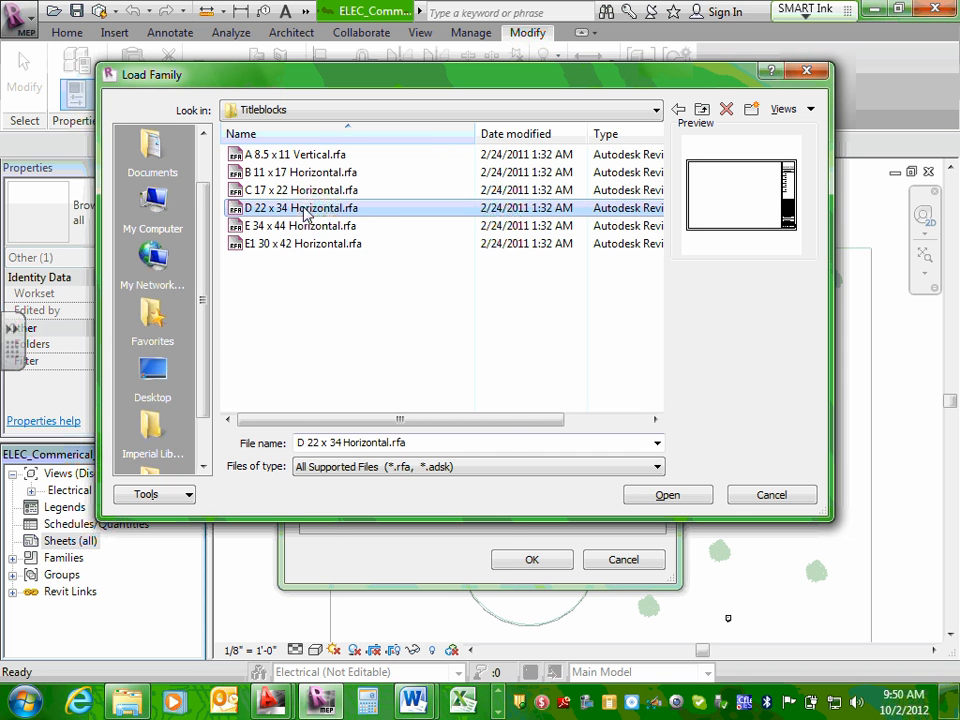
right_click(305, 213)
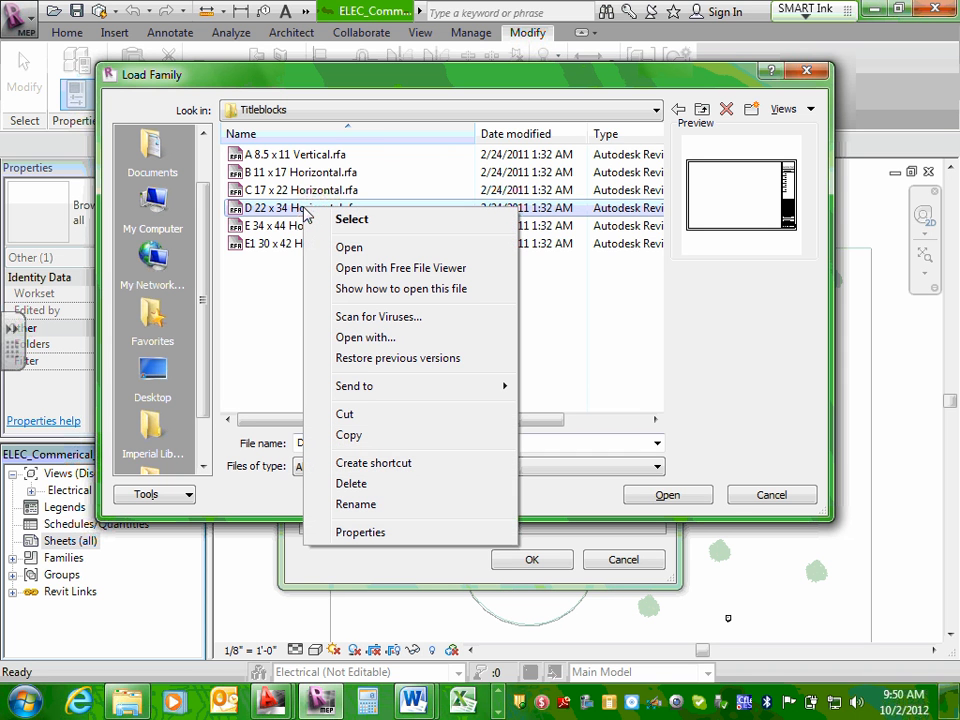
left_click(358, 436)
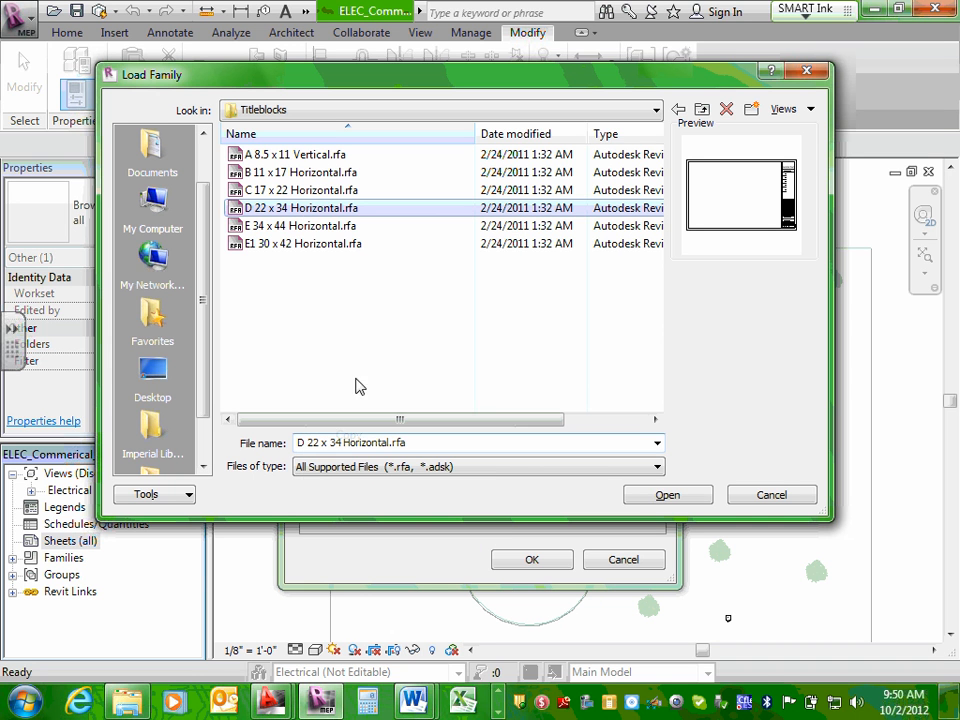
right_click(343, 296)
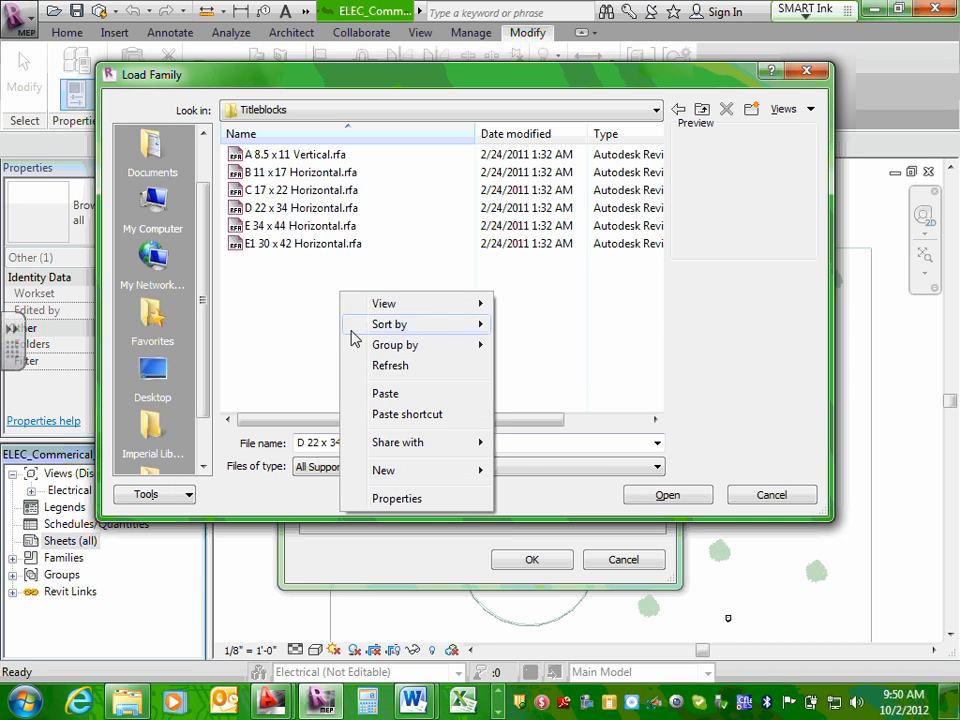
left_click(388, 394)
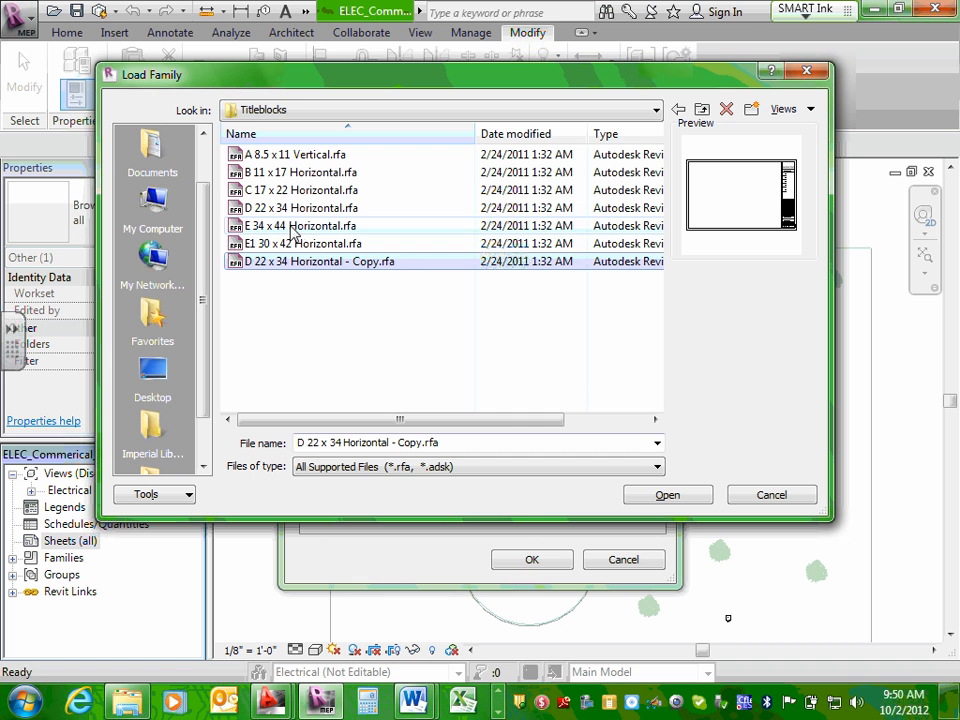
Rename the copied title block file as D 22 x 34 Horizontal-Team#10.rfa.
right_click(318, 262)
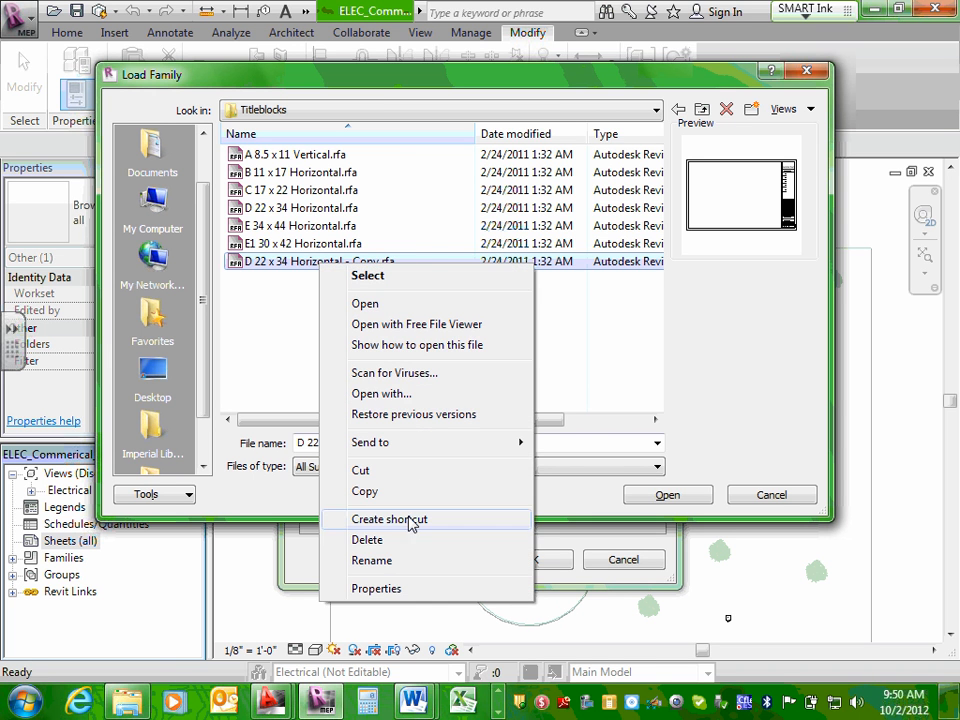
left_click(375, 561)
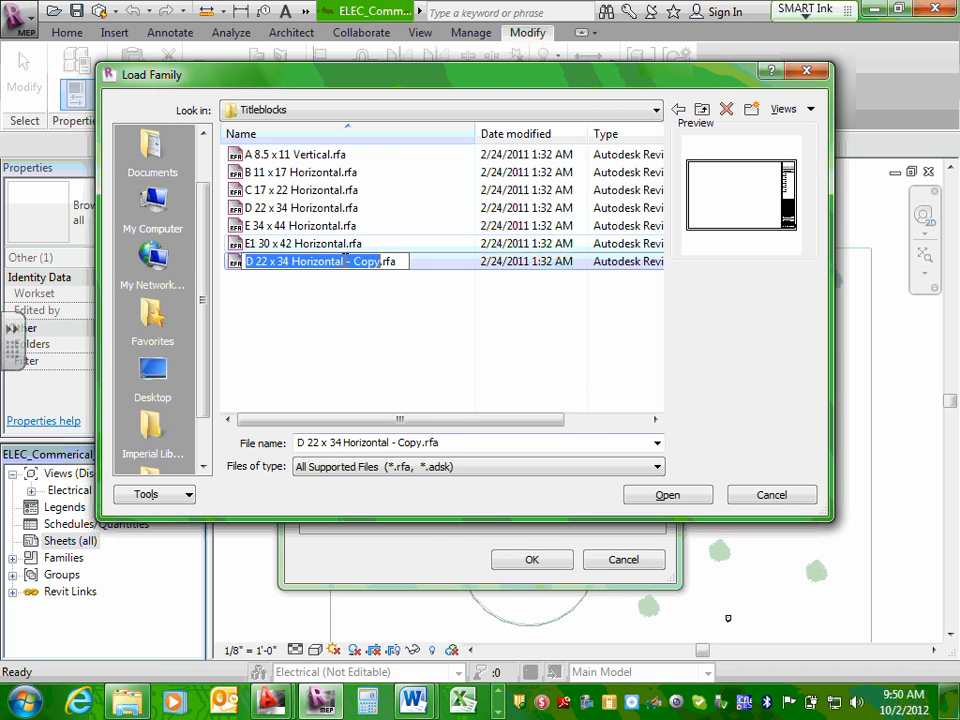
left_click_drag(344, 261, 380, 254)
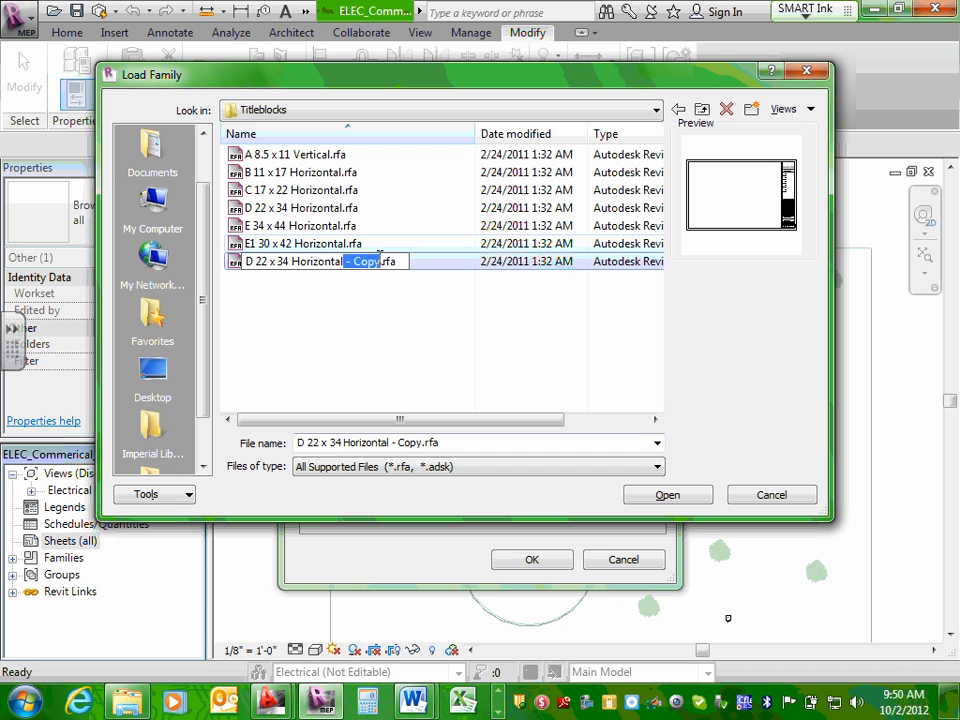
key("BackSpace")
type("-")
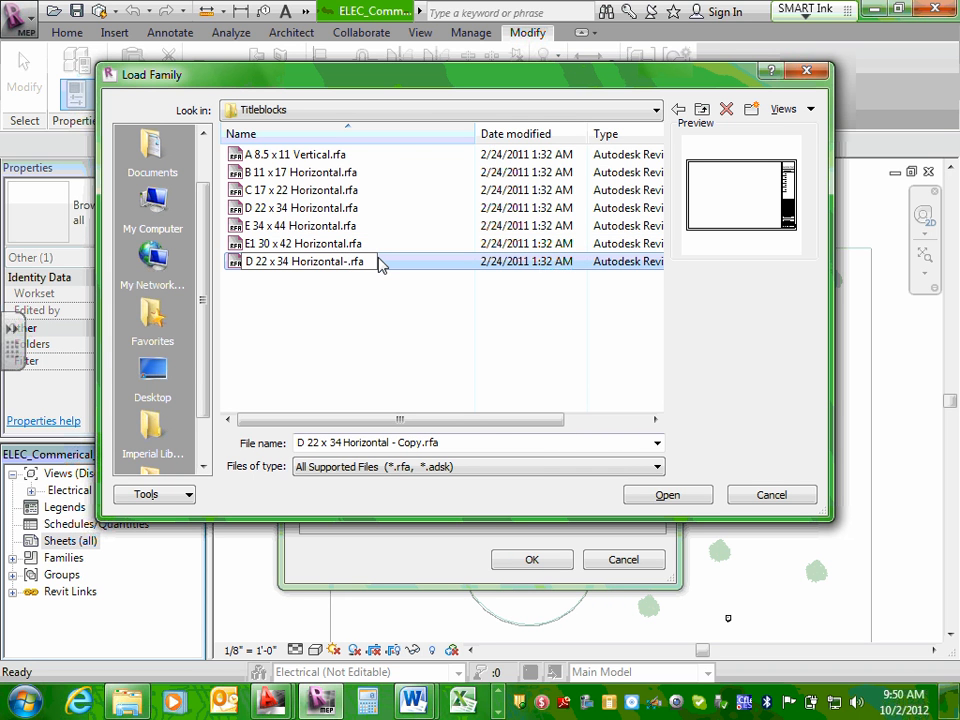
key("Return")
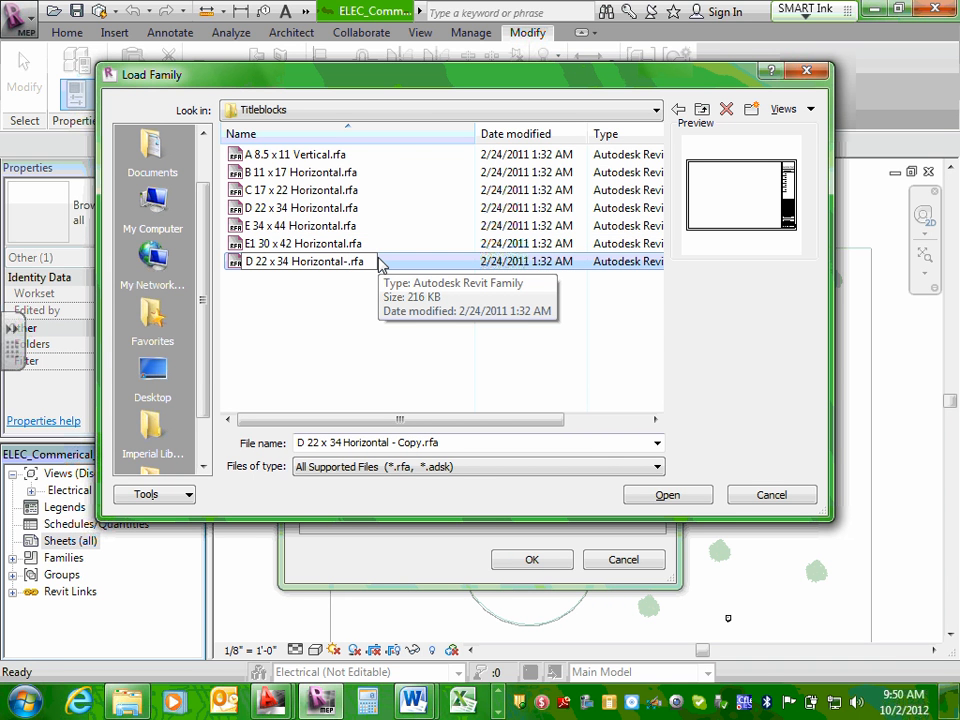
left_click(380, 262)
type("Team")
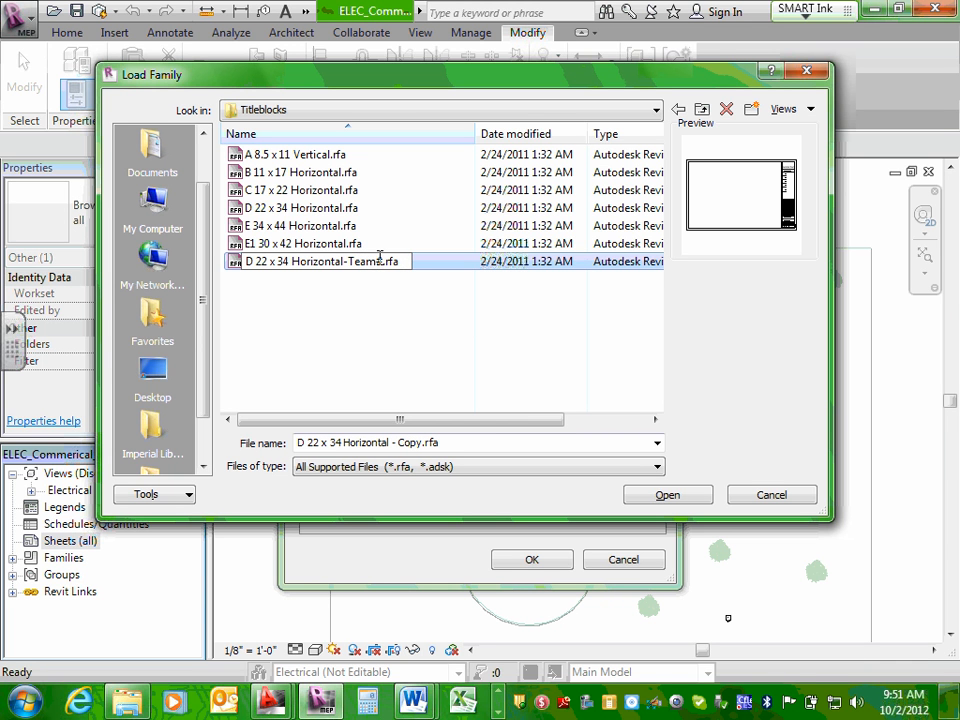
type("#")
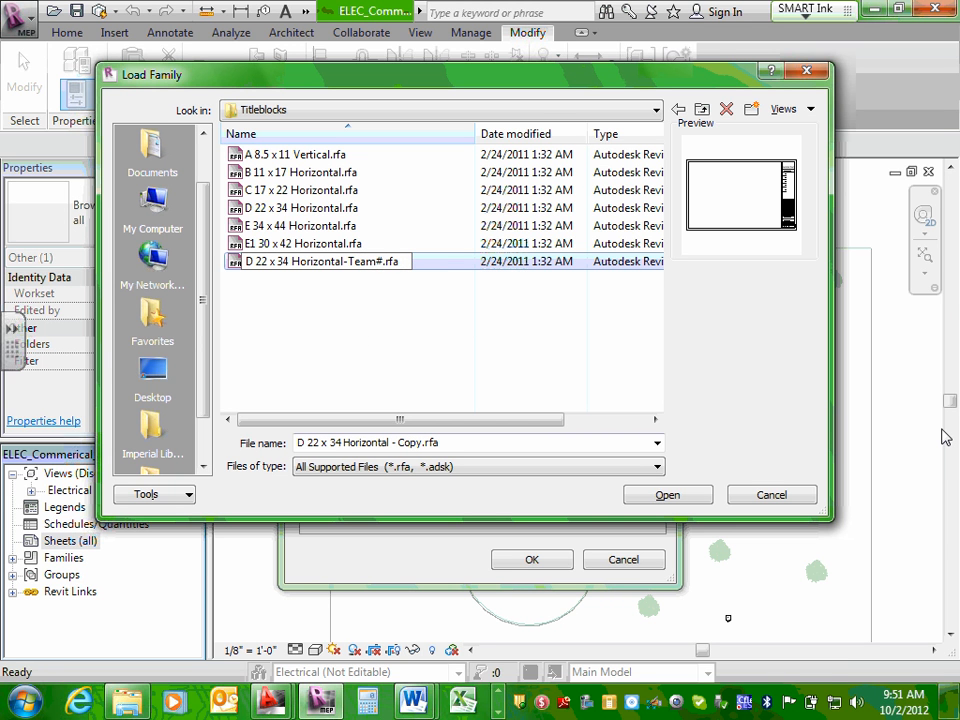
type("10")
left_click(325, 228)
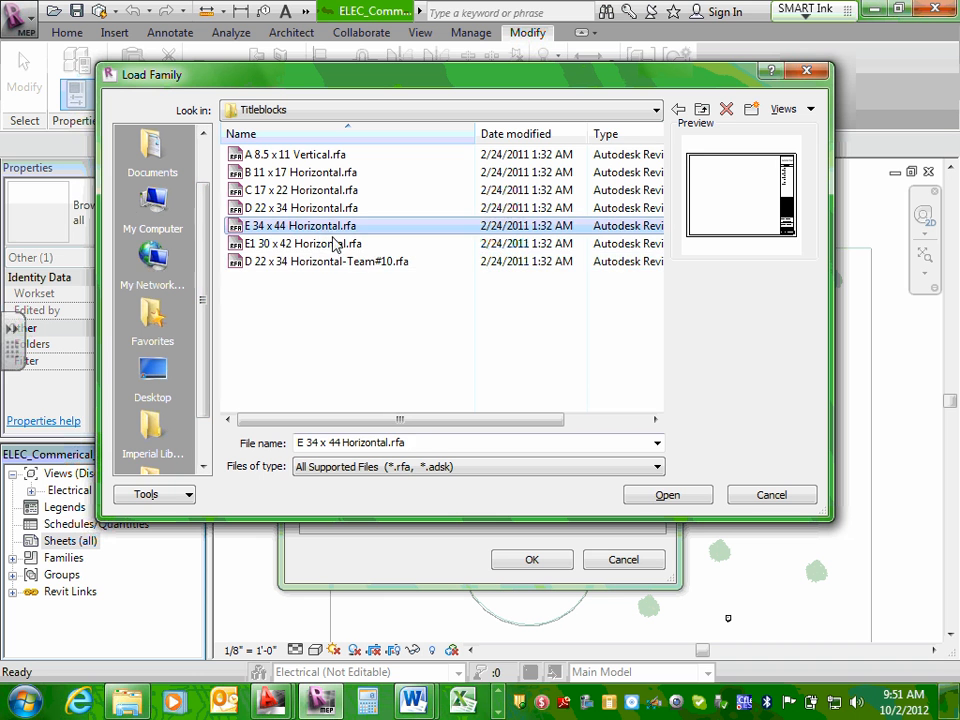
Load the D 22 x 34 Horizontal-Team#10 title block and create the new sheet with it, expanding the project's sheet list.
left_click(345, 262)
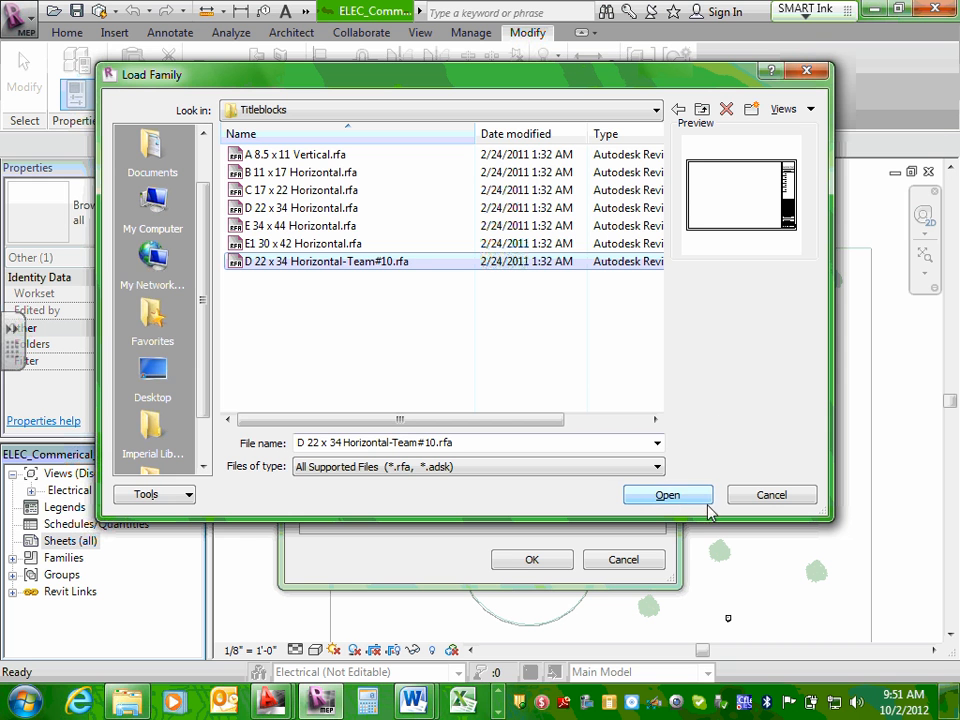
left_click(667, 496)
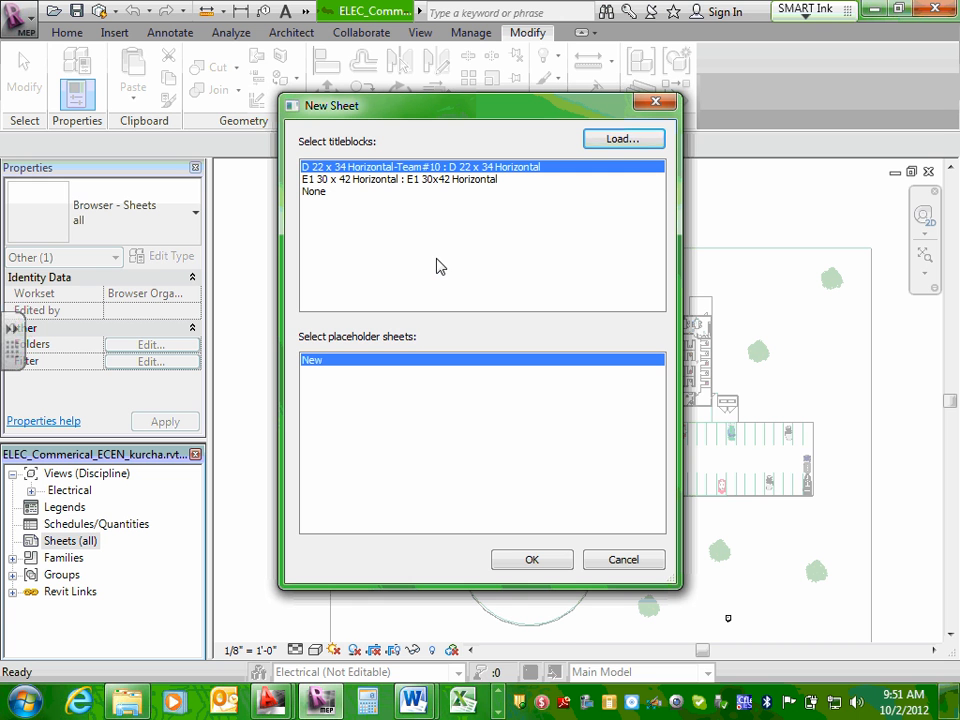
left_click(530, 562)
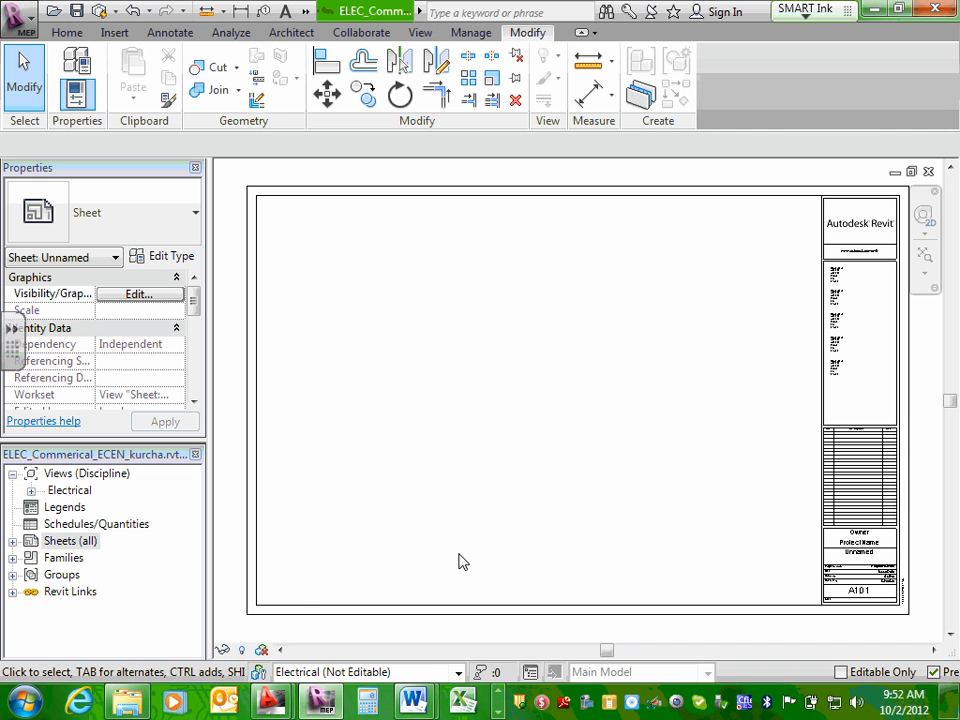
left_click(12, 542)
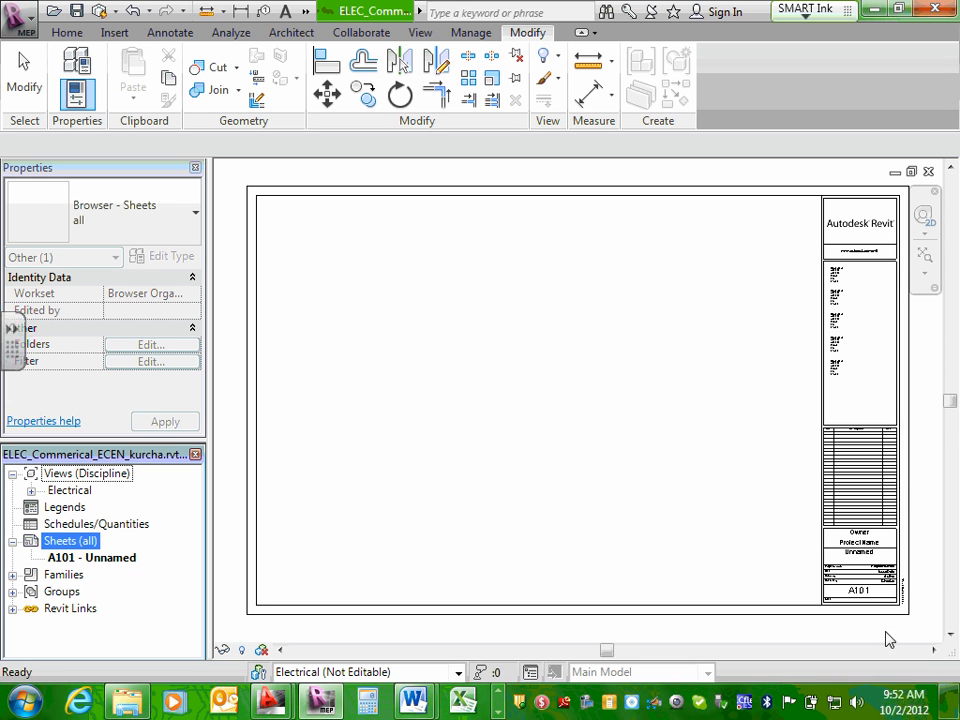
Set the sheet number in the new sheet's title block to E1.
left_click(867, 603)
scroll(866, 604, "up", 4)
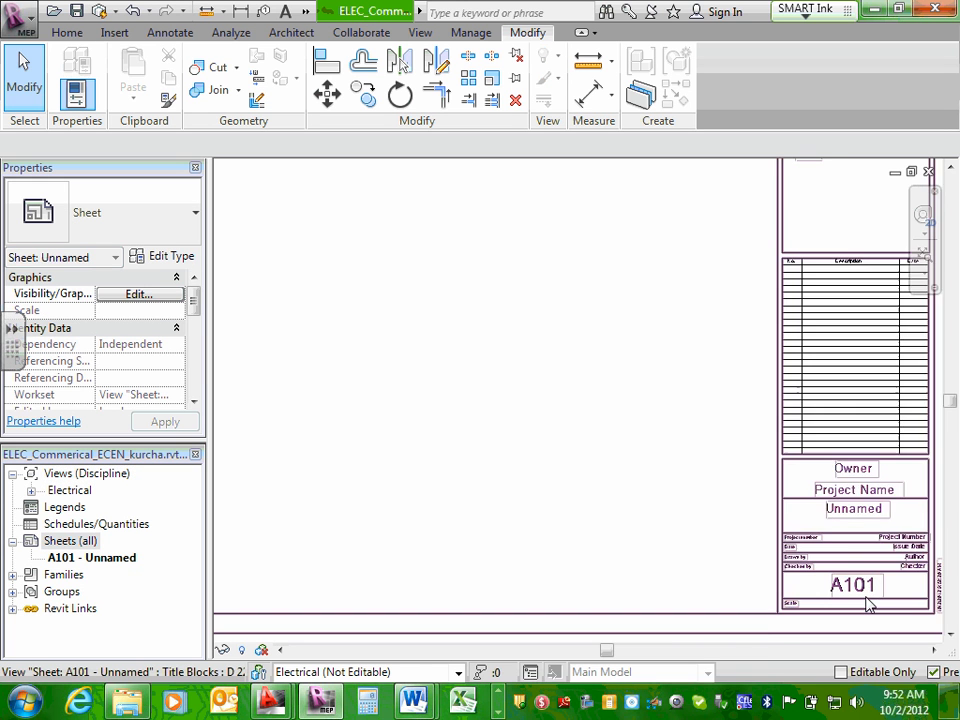
scroll(615, 529, "up", 2)
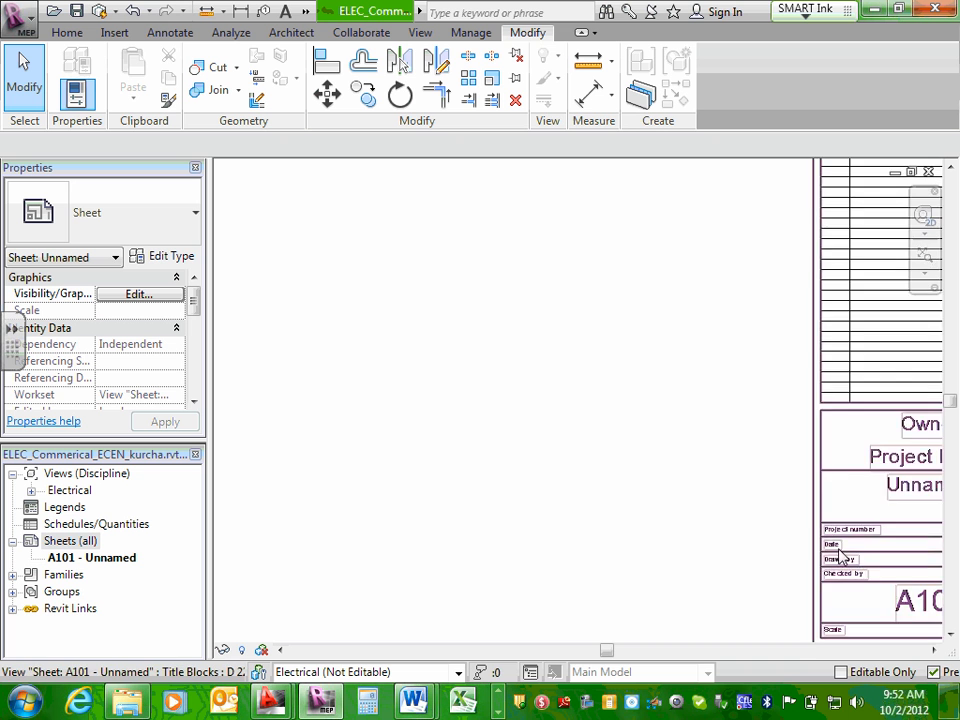
scroll(840, 550, "down", 3)
middle_click_drag(855, 572, 557, 561)
scroll(557, 561, "up", 3)
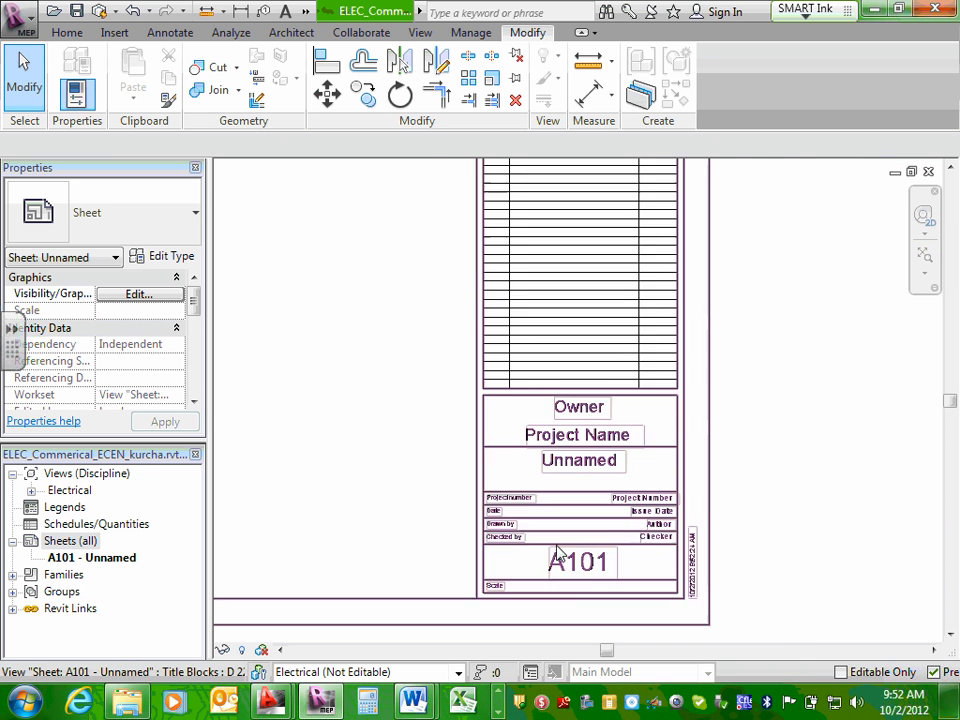
left_click(598, 568)
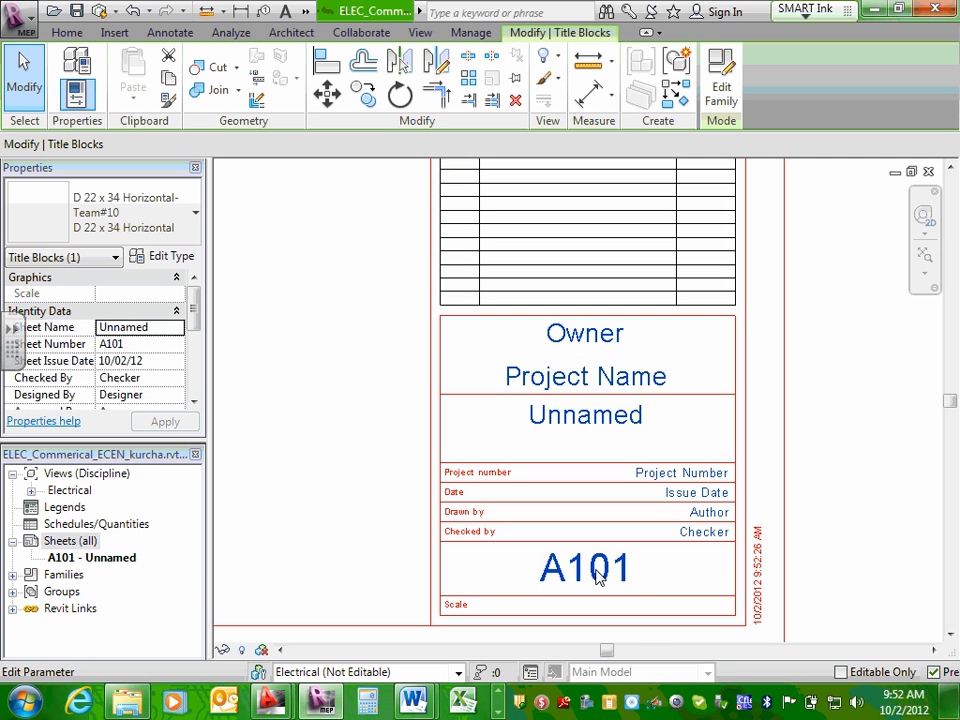
left_click(597, 569)
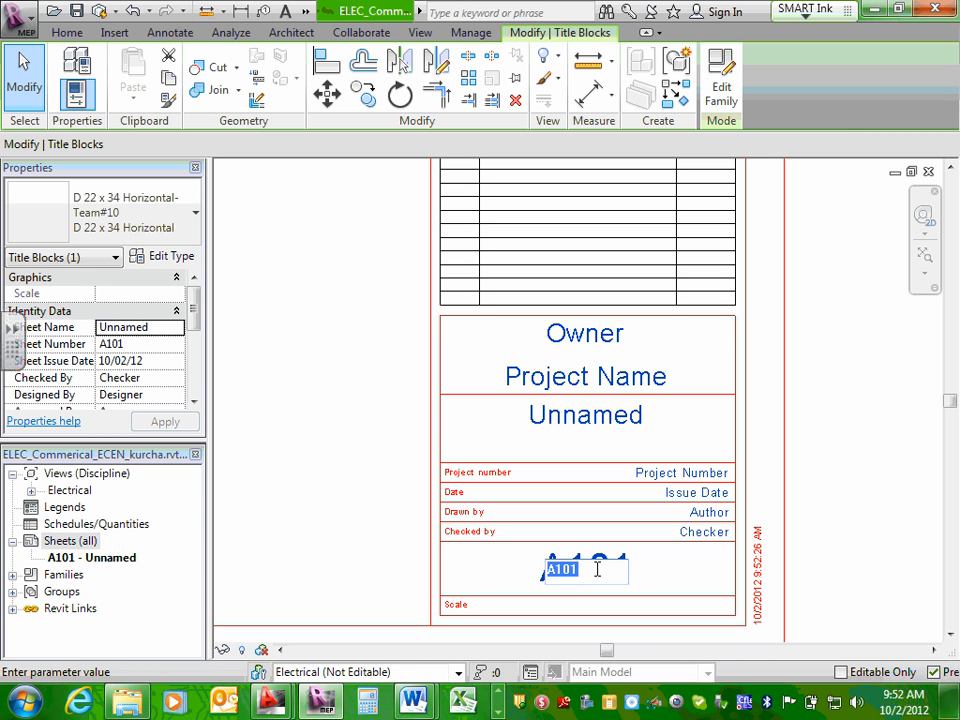
type("E1")
left_click(608, 421)
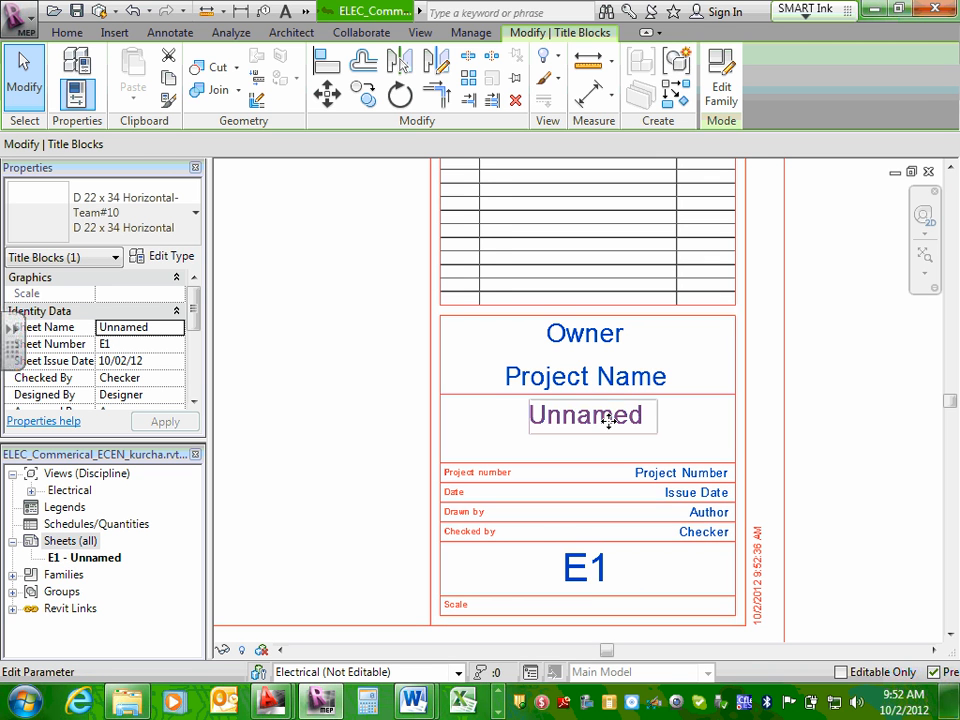
Open the E1 sheet's name for editing and copy "Title Sheet" from the drawing sheets list in the Word project brief.
left_click(609, 421)
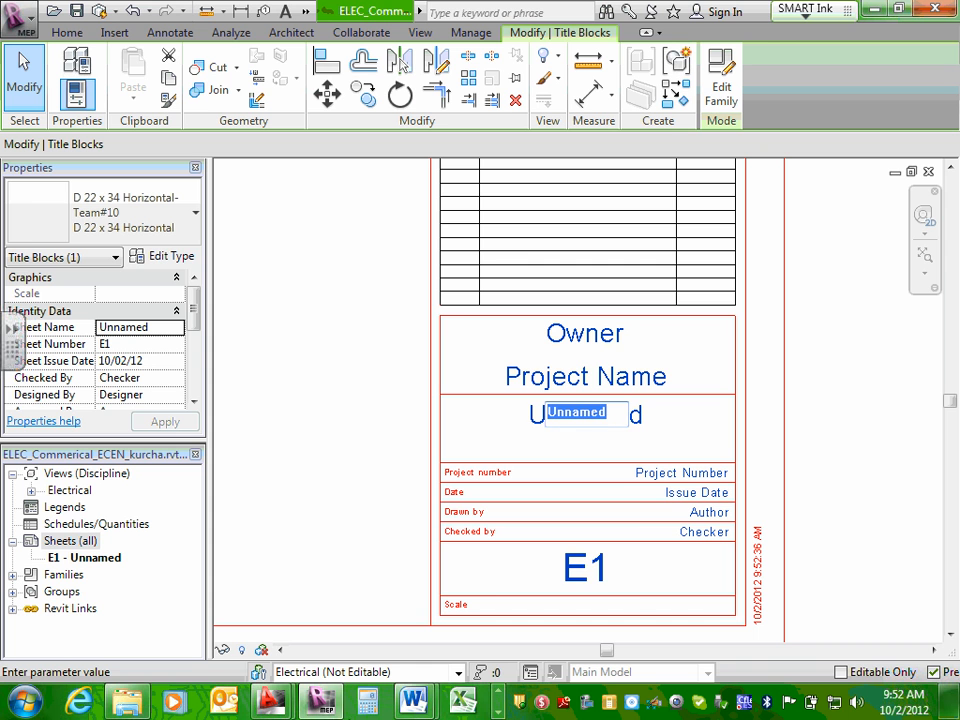
left_click(415, 705)
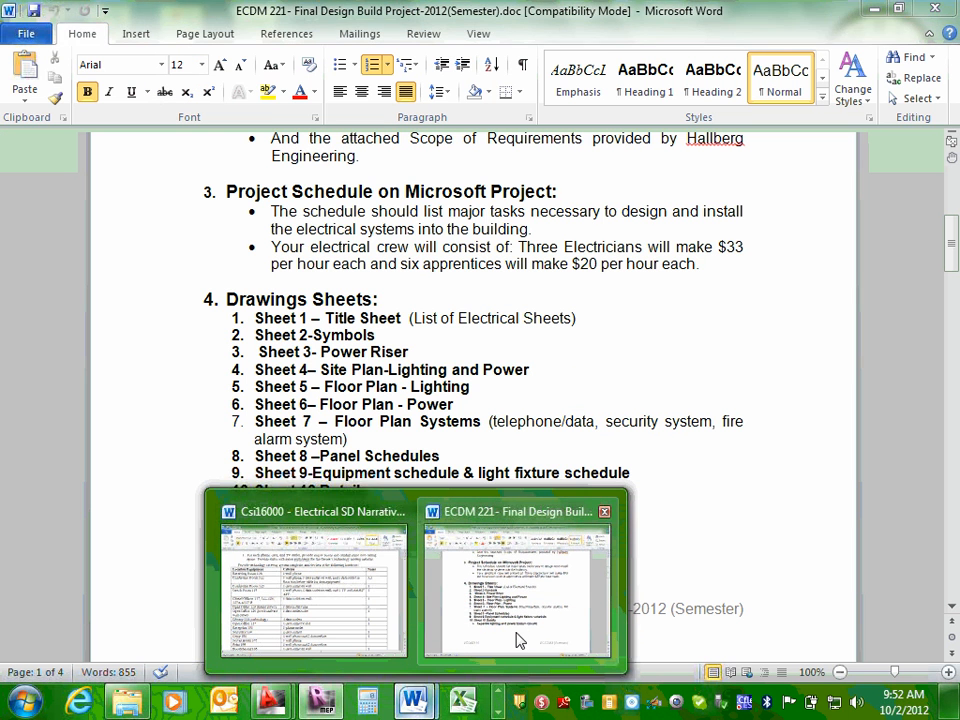
left_click(517, 638)
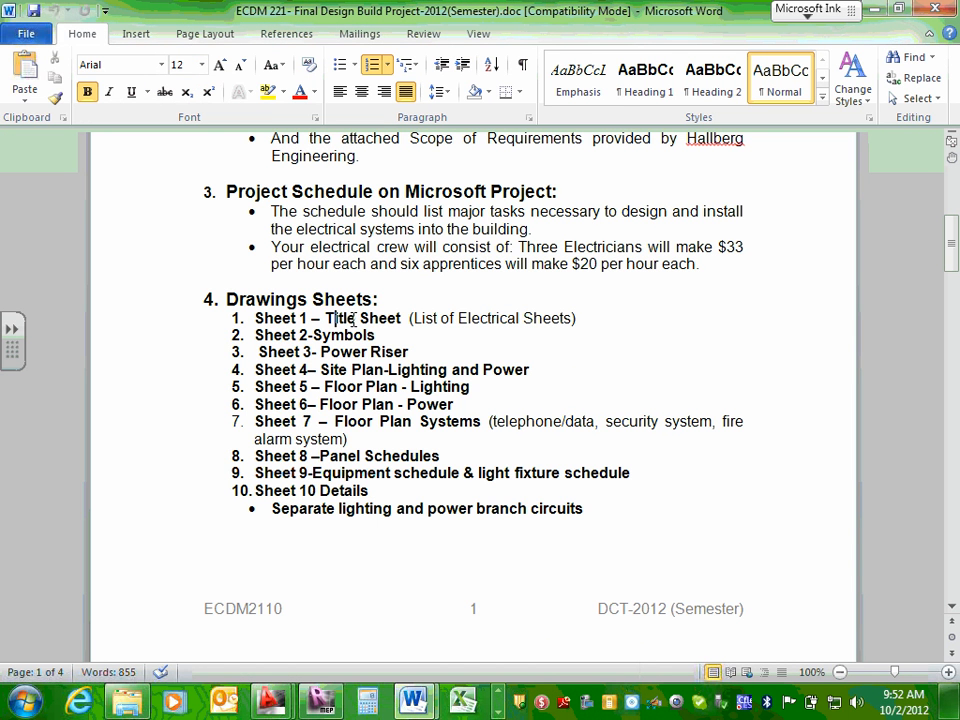
left_click_drag(325, 318, 398, 322)
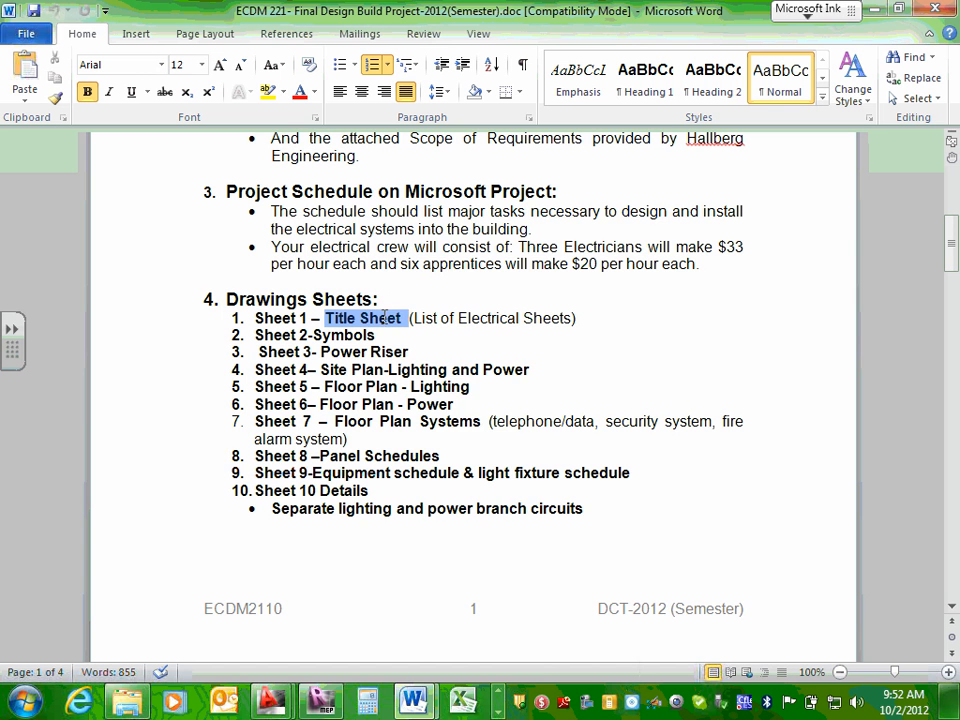
right_click(396, 326)
left_click(428, 294)
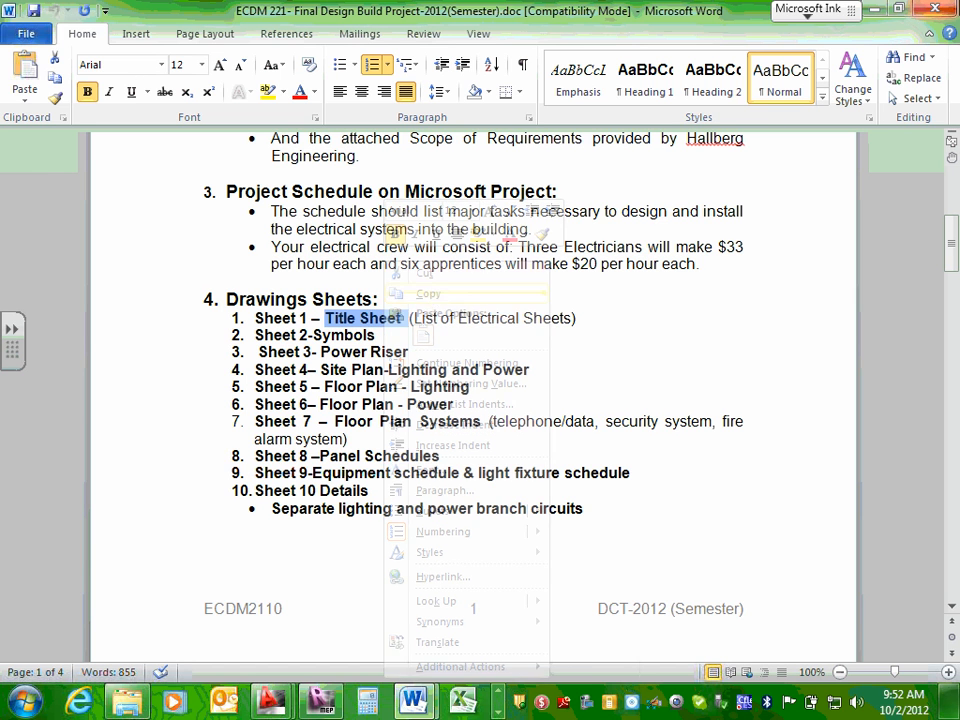
Switch back to Revit and replace the E1 sheet's name in the title block with the copied text "Title Sheet".
key("alt+Tab")
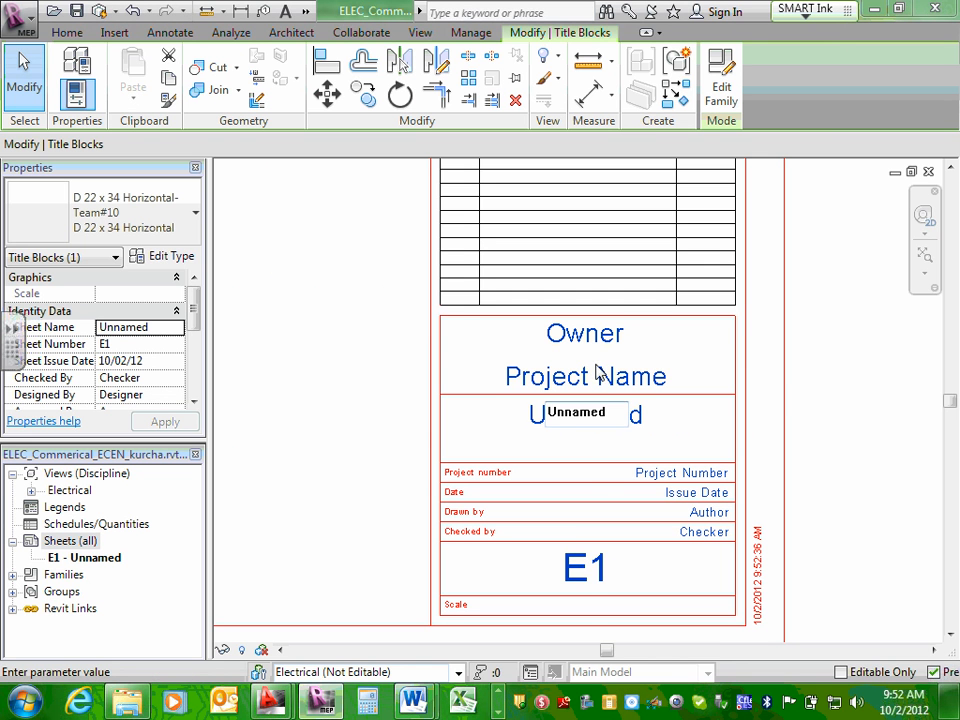
double_click(574, 411)
right_click(563, 413)
left_click(608, 493)
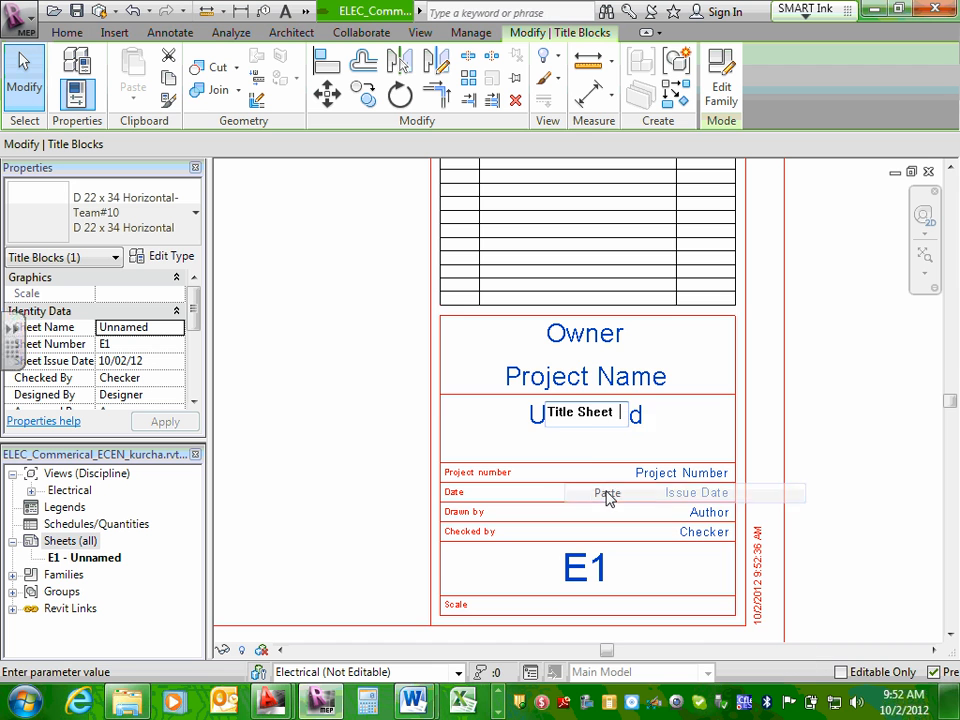
left_click(512, 421)
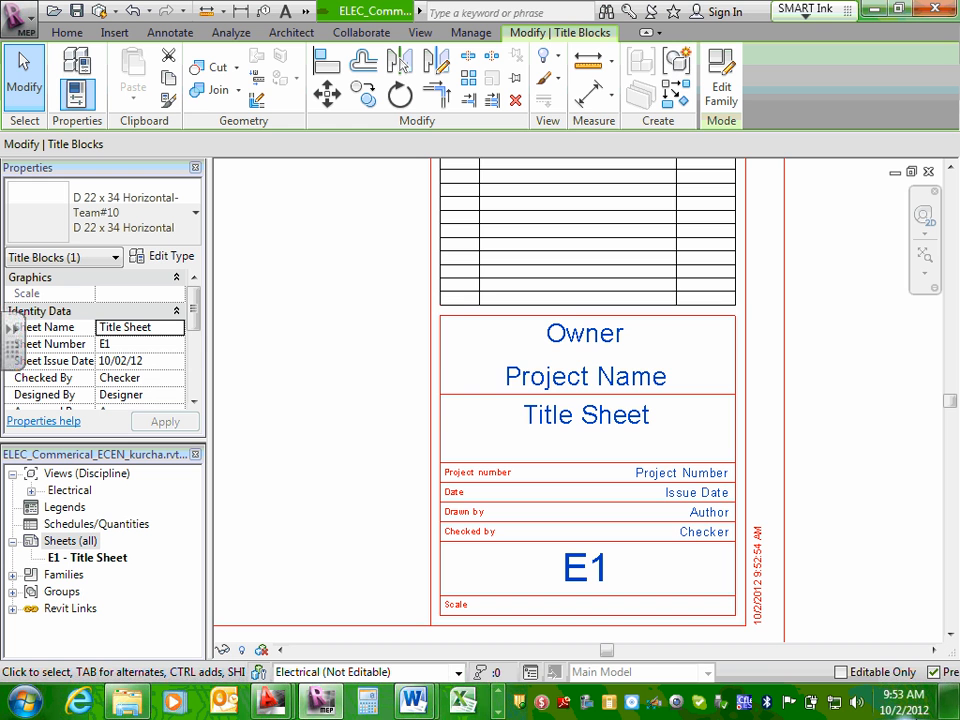
Review the whole E1 sheet layout, from the title block details to the full sheet border.
scroll(488, 470, "down", 3)
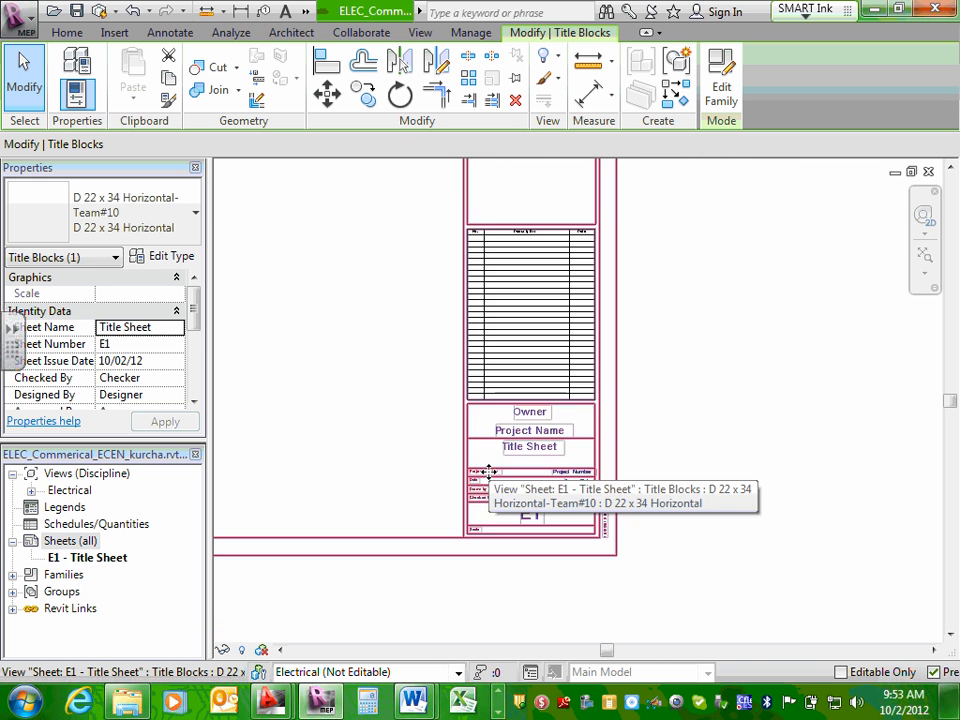
scroll(470, 468, "down", 2)
middle_click_drag(441, 454, 634, 476)
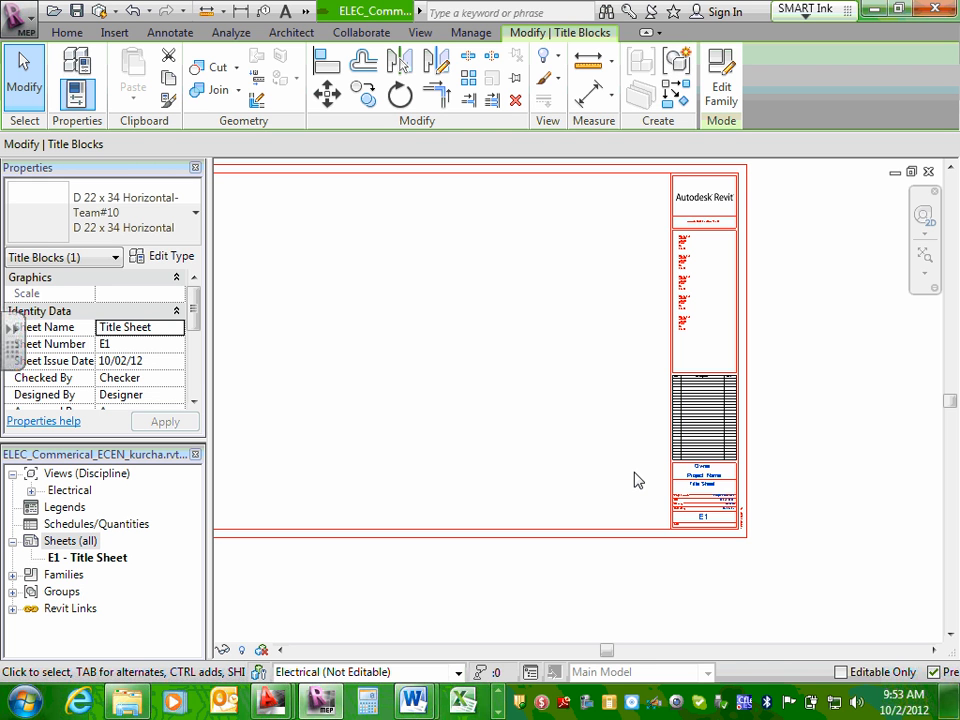
left_click(437, 384)
scroll(439, 381, "down", 2)
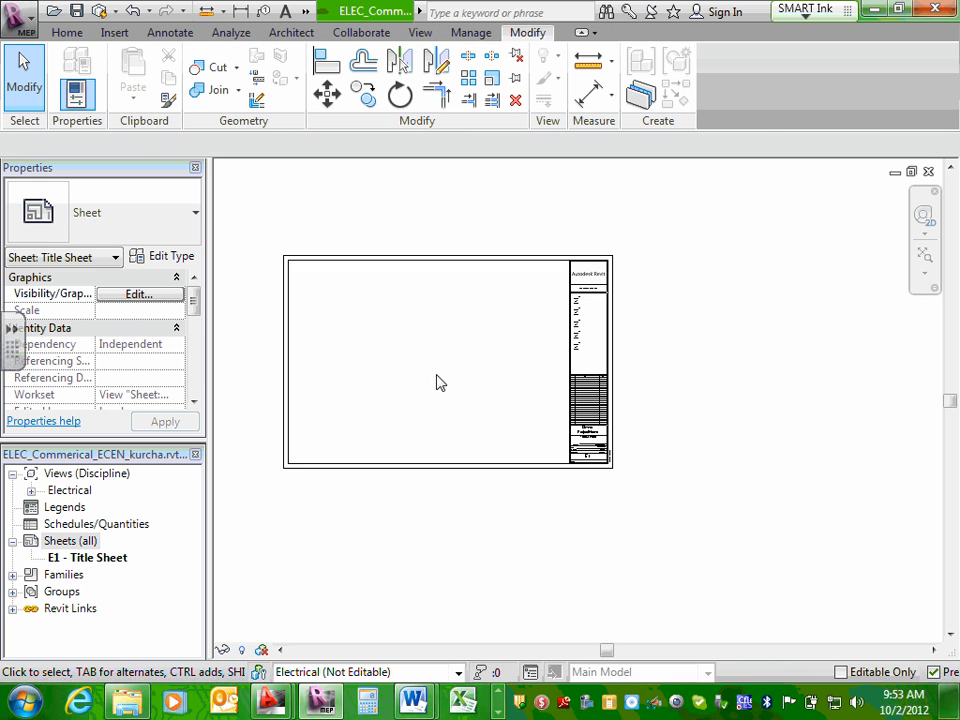
scroll(417, 377, "up", 1)
middle_click_drag(417, 377, 445, 381)
scroll(604, 390, "up", 2)
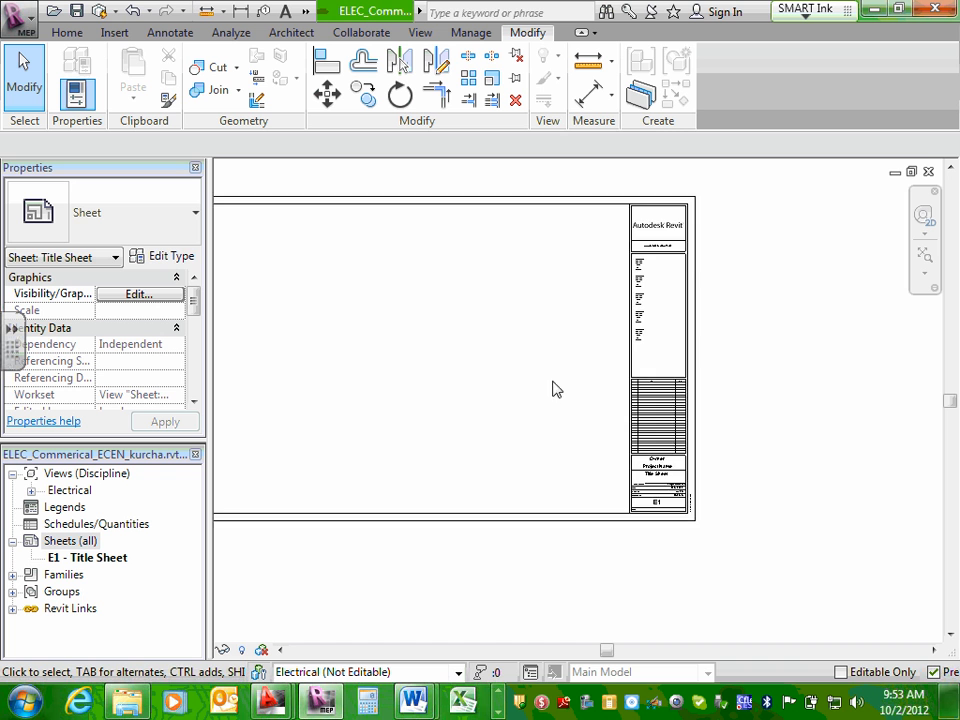
scroll(553, 381, "down", 1)
middle_click_drag(565, 395, 600, 397)
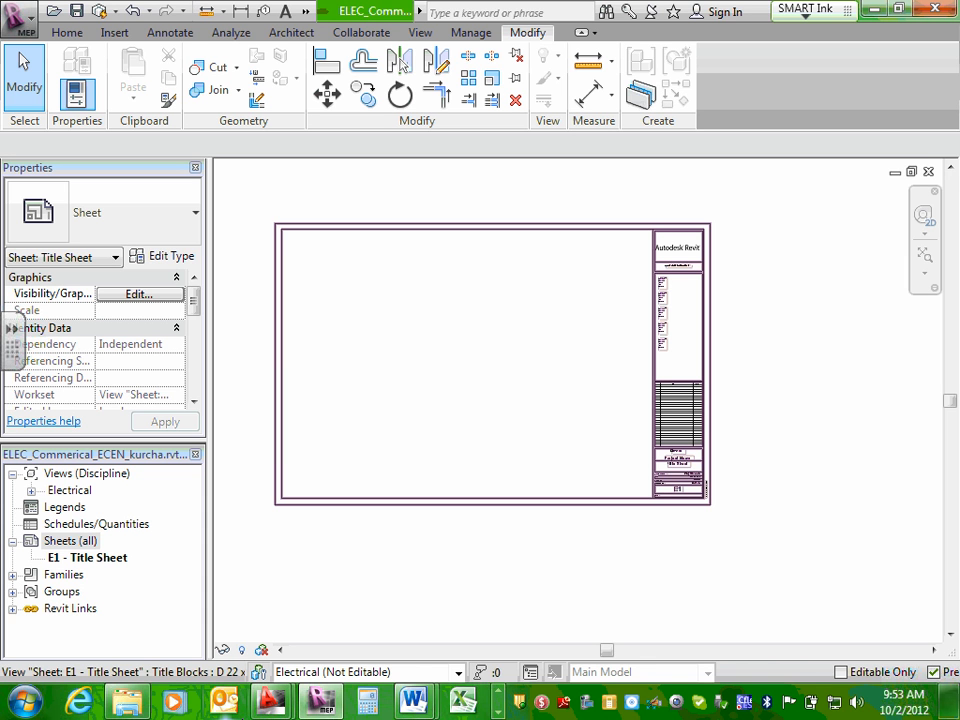
Create a second sheet using the D 22 x 34 Horizontal-Team#10 title block and select it in the project's sheet list.
right_click(86, 542)
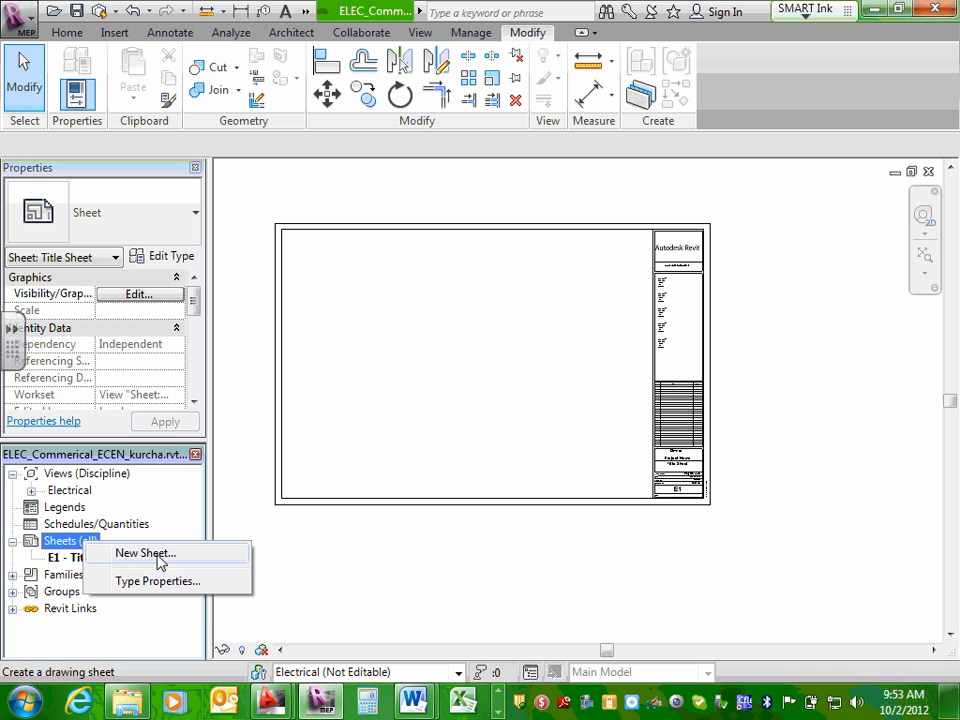
left_click(145, 553)
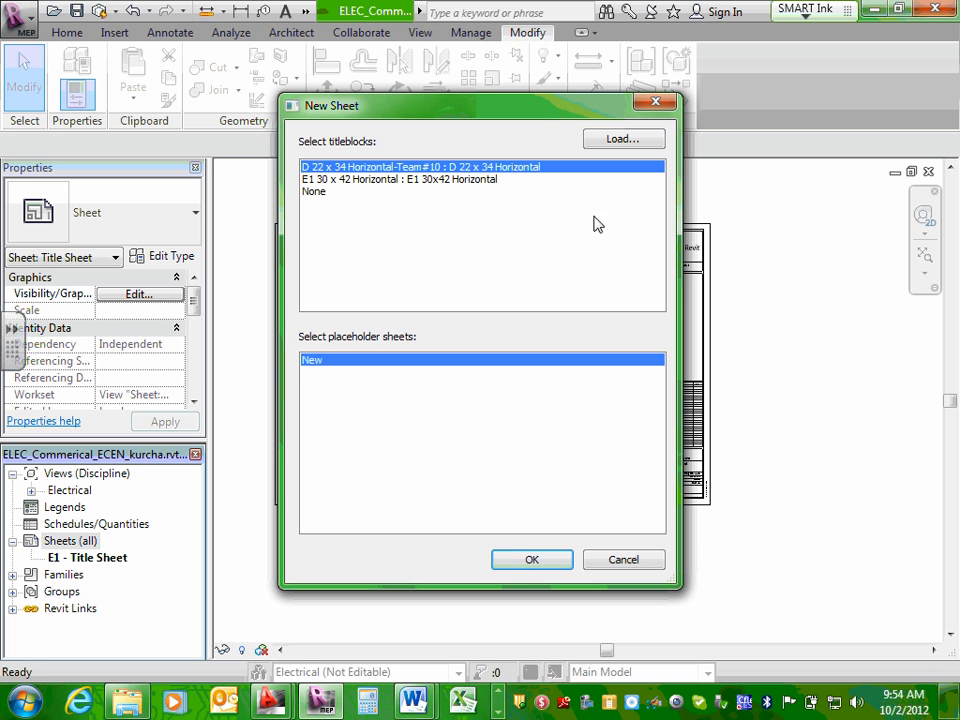
left_click(531, 560)
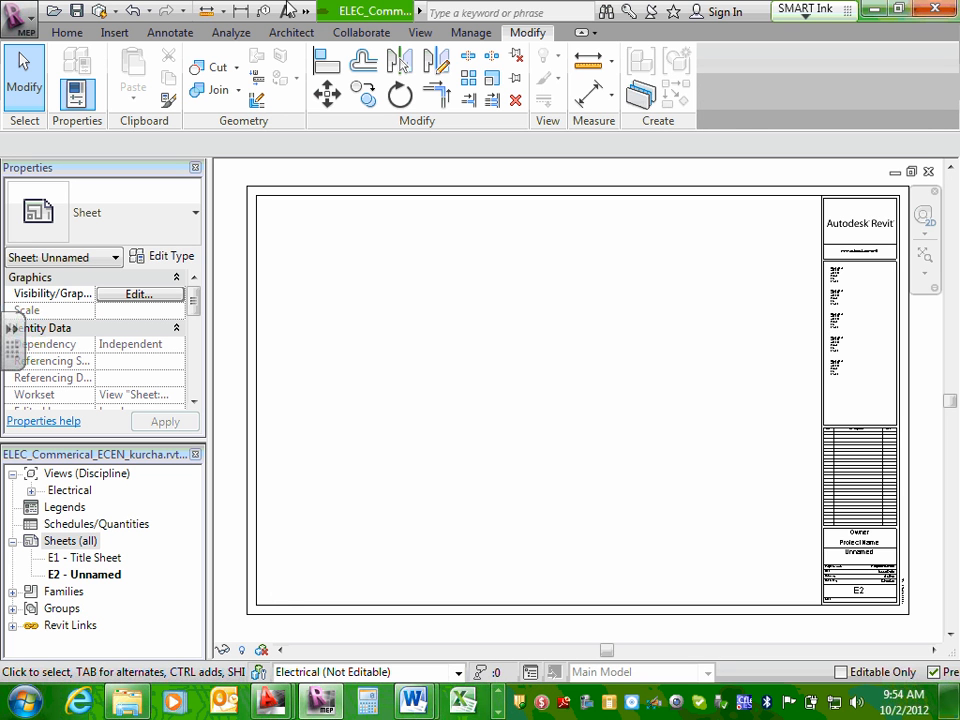
left_click(99, 581)
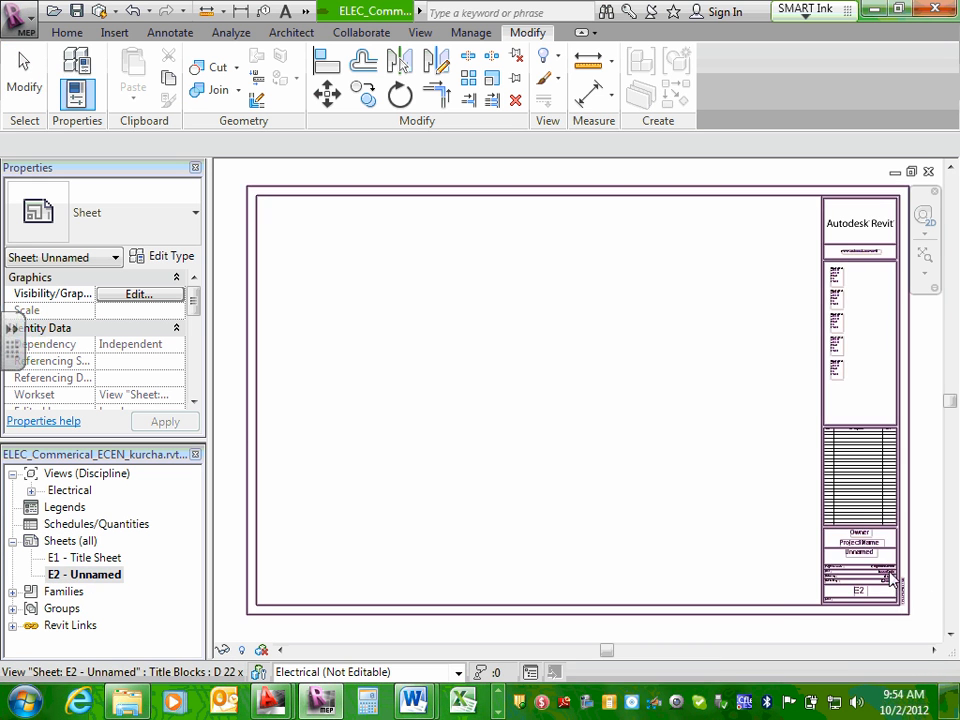
Open the E2 sheet's name for editing and copy "Symbols" from the drawing sheets list in the Word project brief.
scroll(832, 536, "up", 3)
left_click(797, 527)
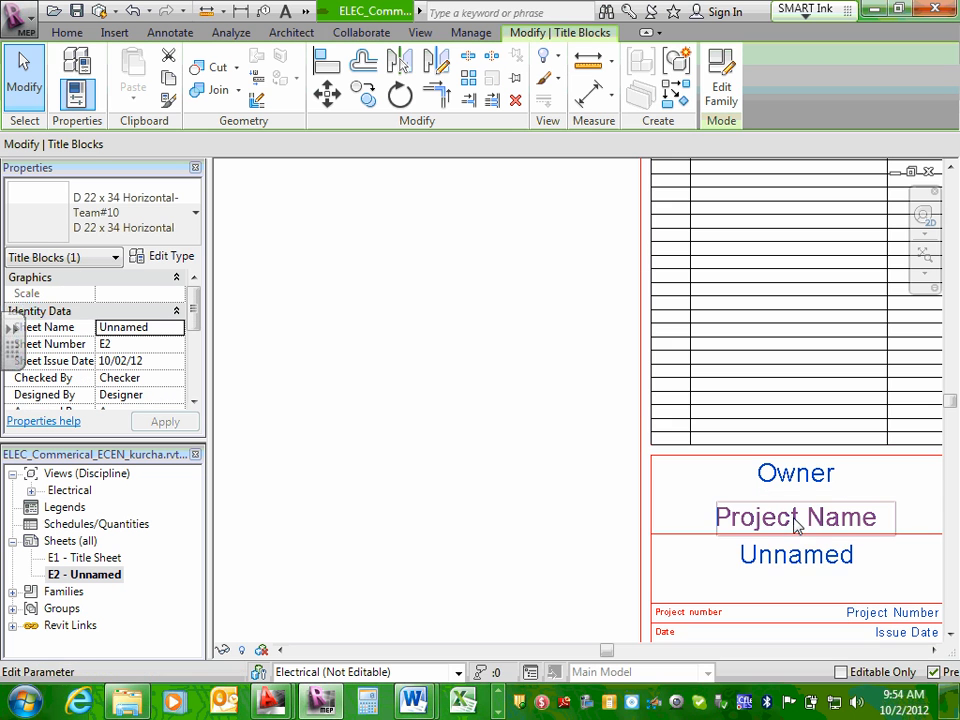
left_click(793, 519)
key("Escape")
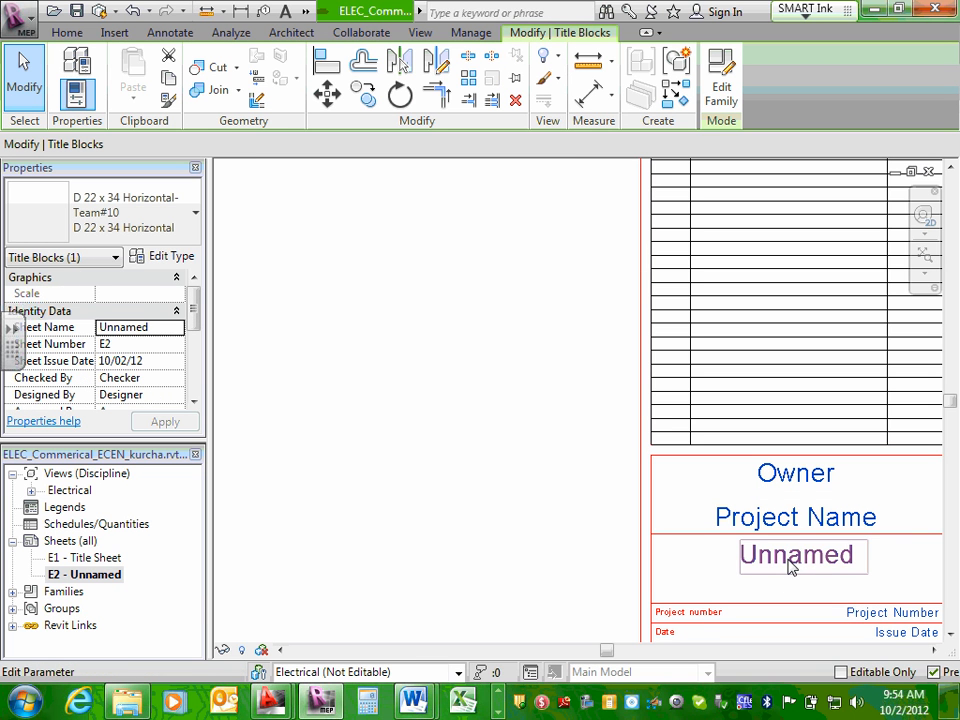
left_click(791, 560)
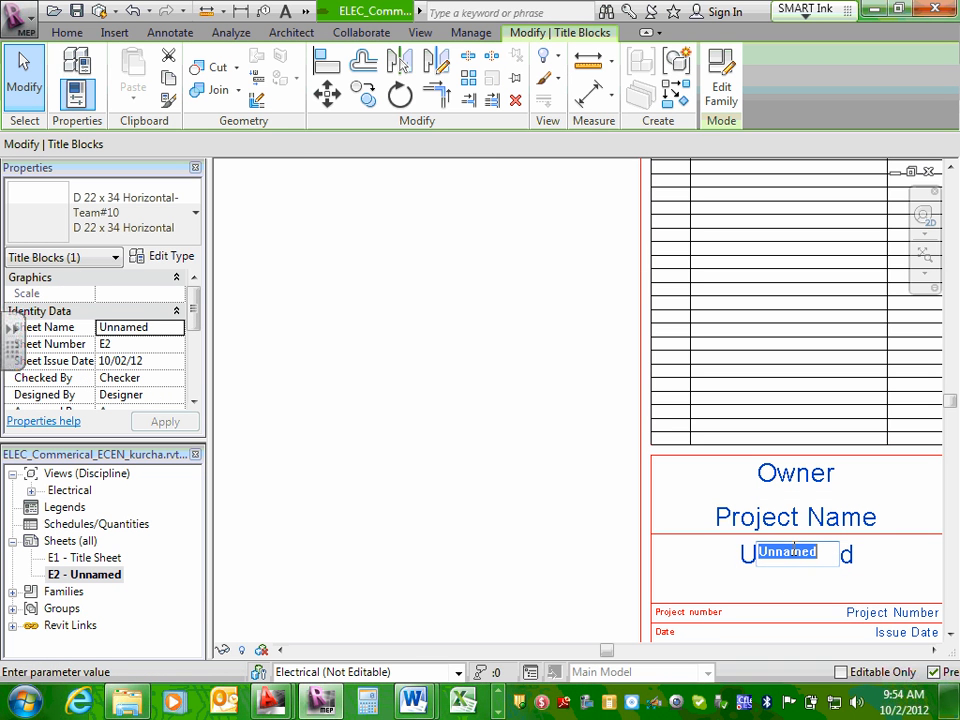
mouse_move(422, 705)
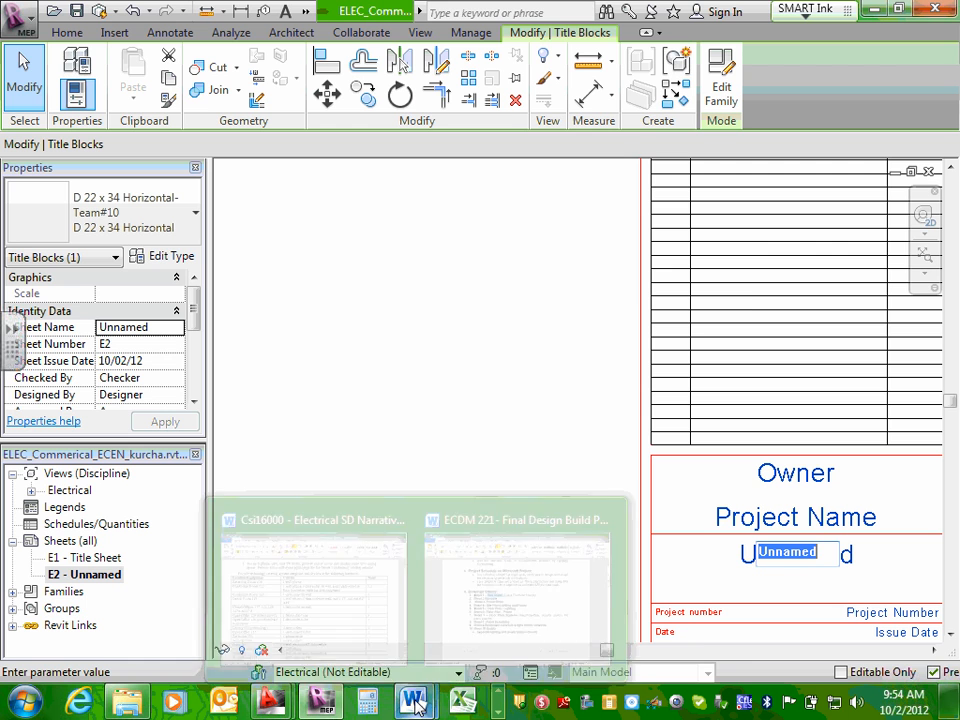
left_click(478, 590)
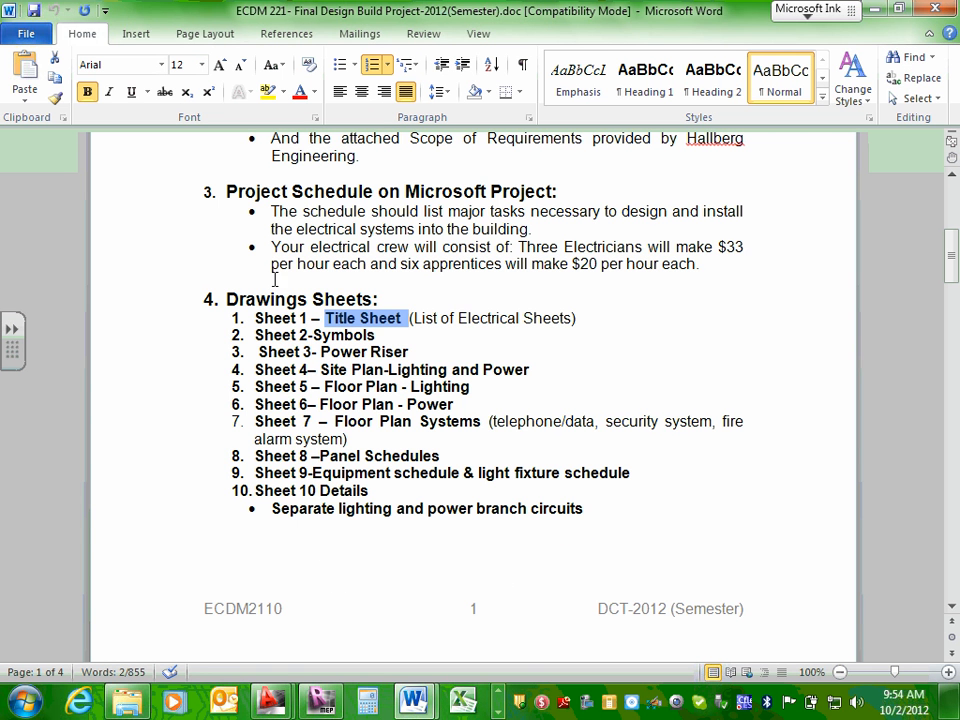
left_click(313, 335)
left_click_drag(313, 335, 375, 336)
right_click(367, 337)
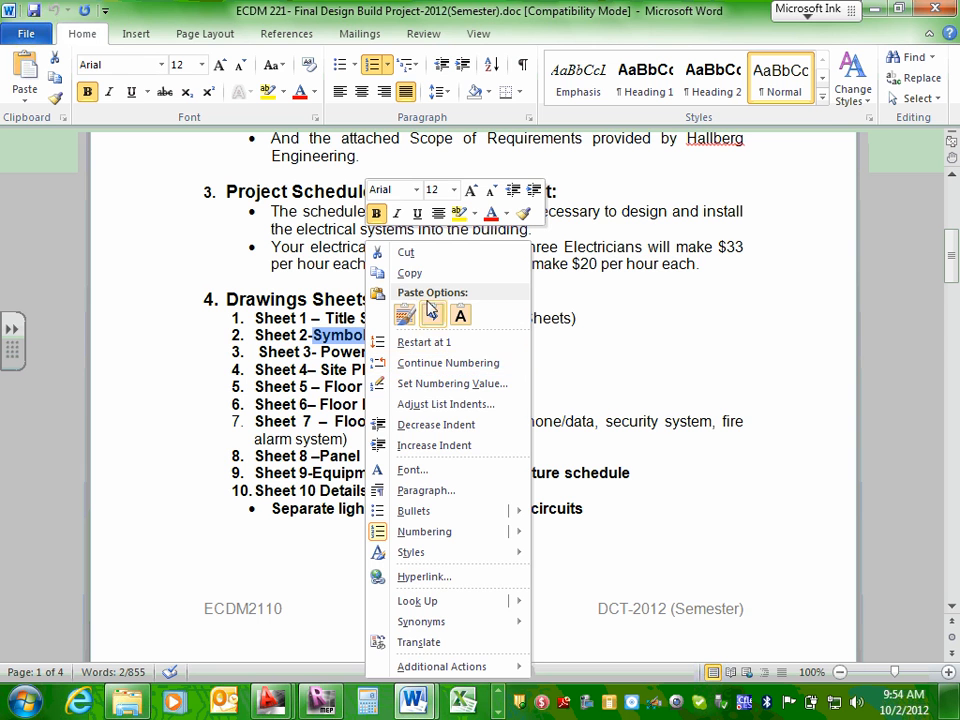
left_click(405, 272)
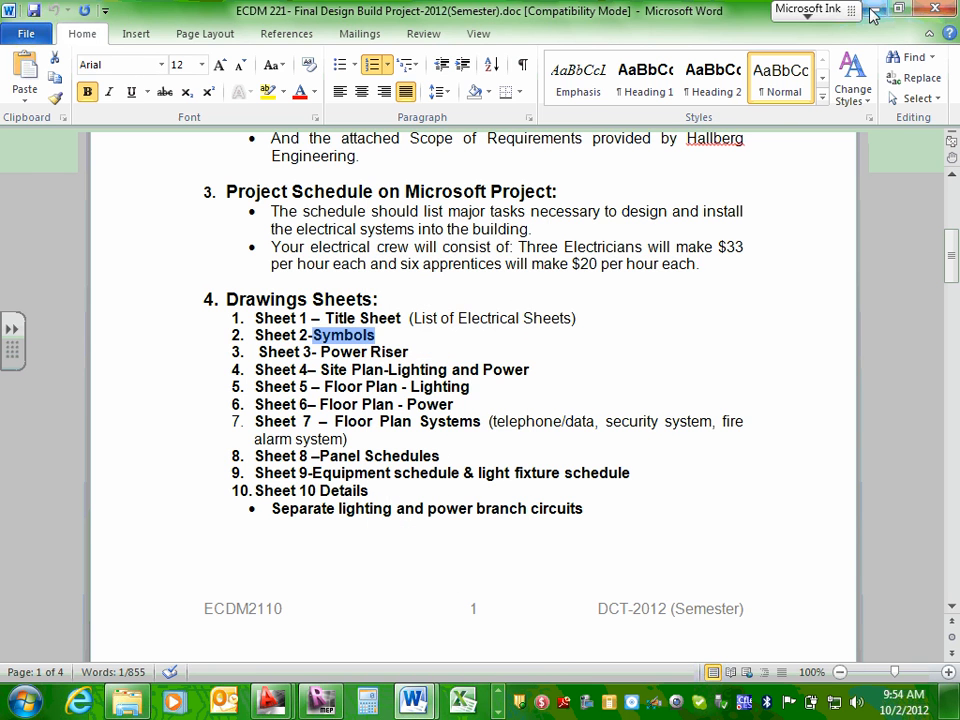
Return to Revit and replace the E2 sheet's name in the title block with the copied text "Symbols".
key("alt+Tab")
double_click(799, 556)
right_click(799, 556)
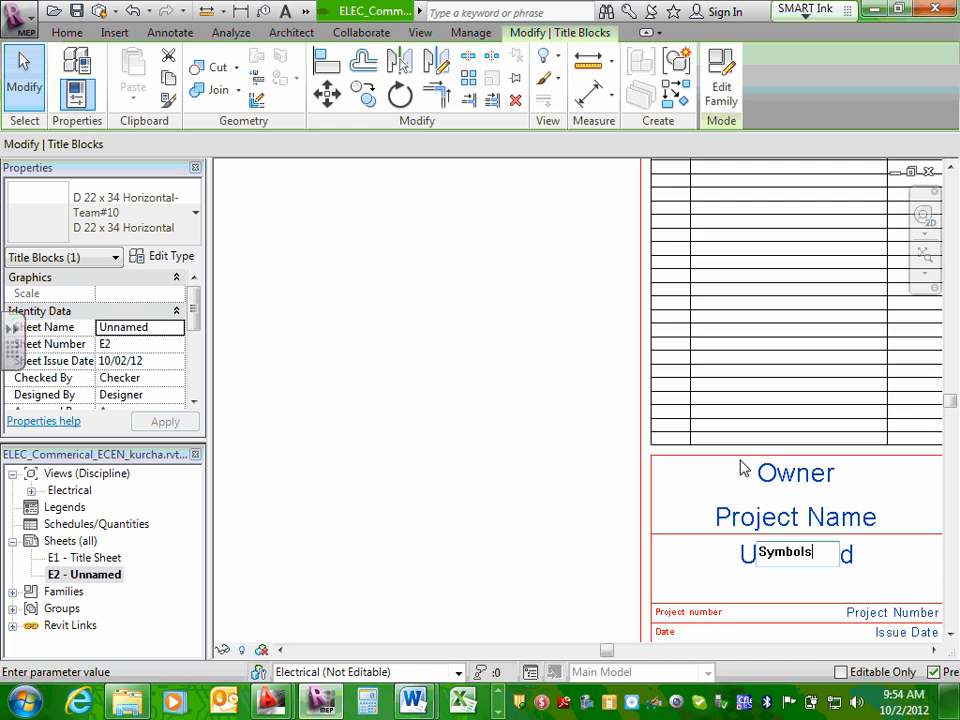
left_click(692, 503)
Review the complete E2 Symbols sheet with its title block and border.
scroll(563, 505, "down", 2)
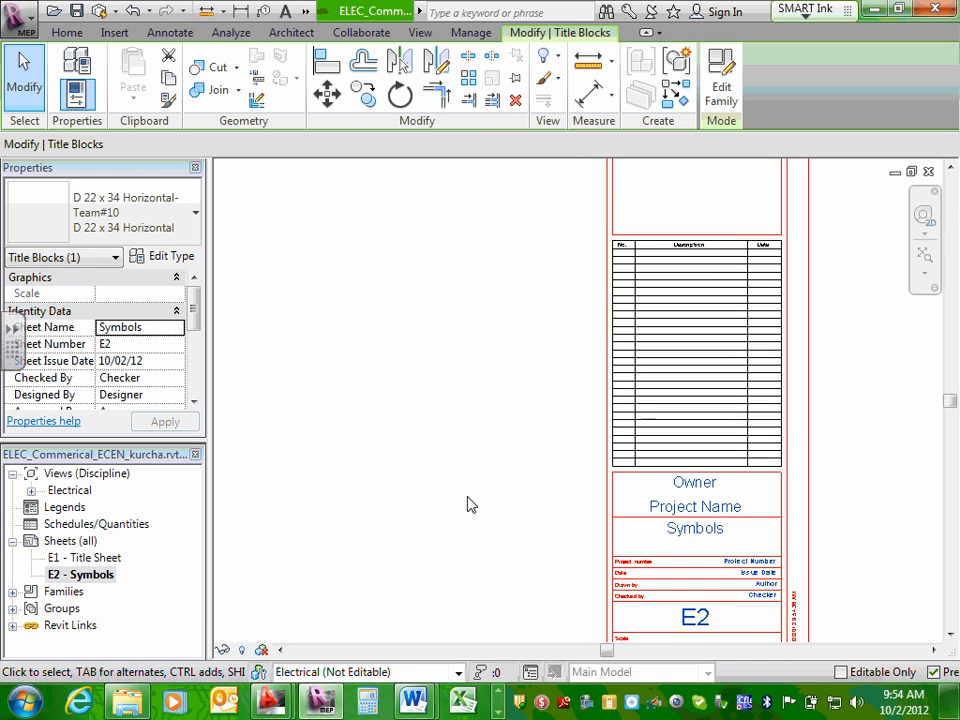
middle_click_drag(469, 504, 581, 480)
scroll(490, 478, "down", 2)
middle_click_drag(490, 478, 596, 544)
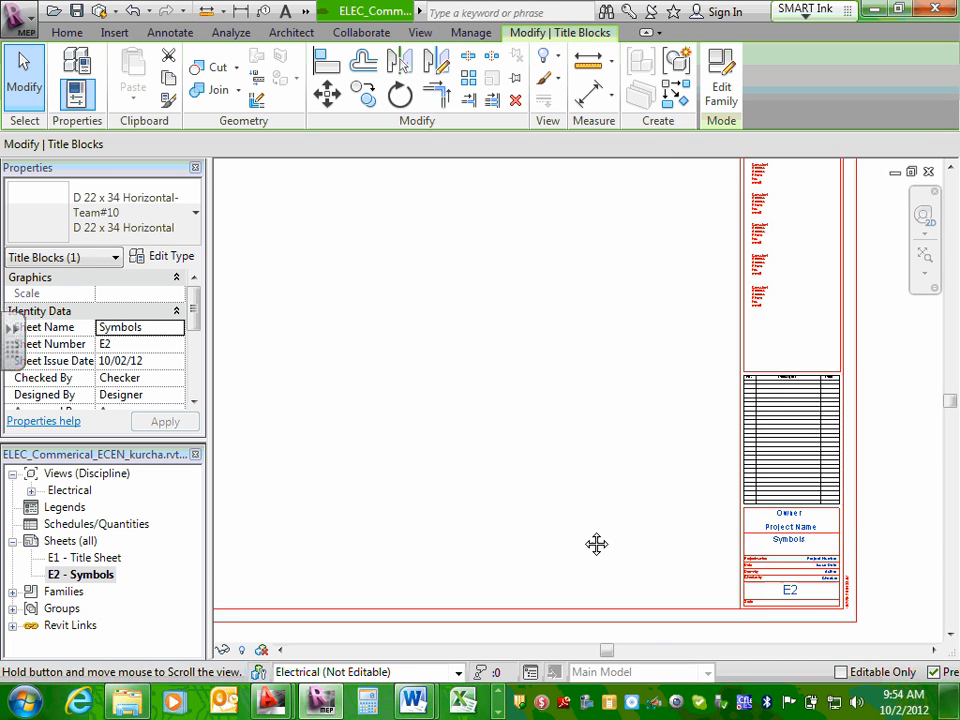
scroll(568, 514, "down", 2)
middle_click_drag(454, 459, 478, 467)
scroll(478, 467, "up", 1)
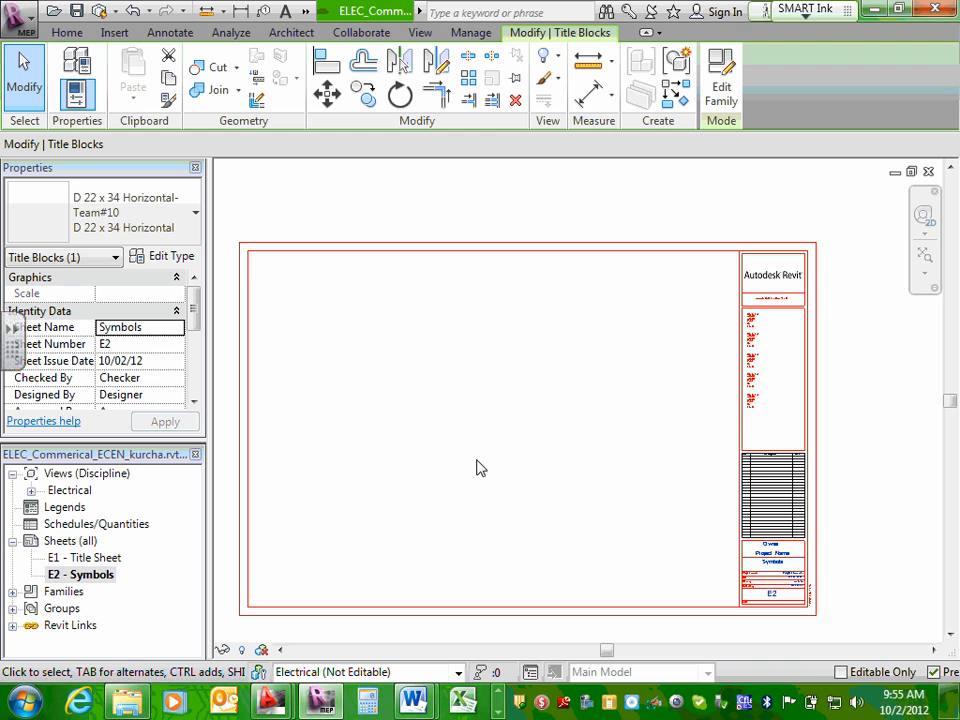
Create a third sheet using the D 22 x 34 Horizontal-Team#10 title block.
left_click(86, 542)
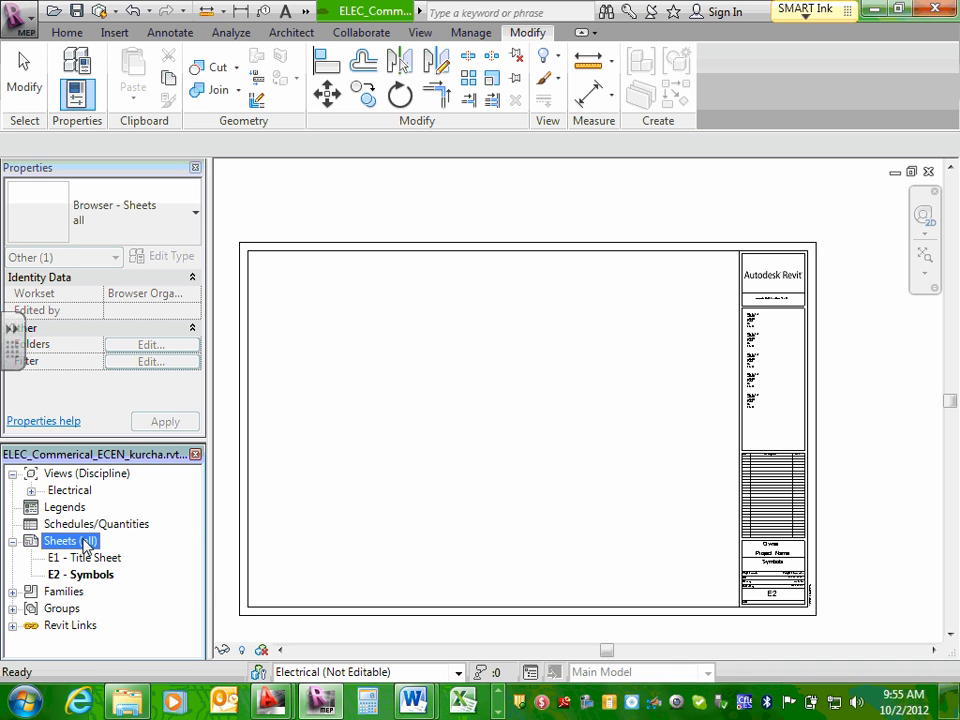
right_click(85, 545)
left_click(165, 554)
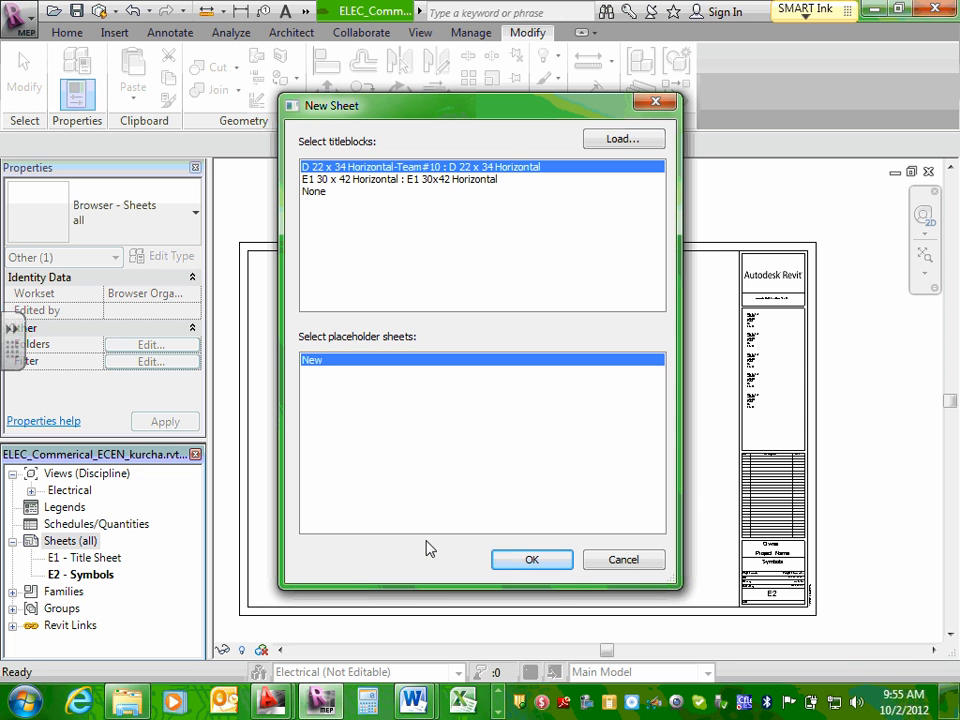
left_click(553, 562)
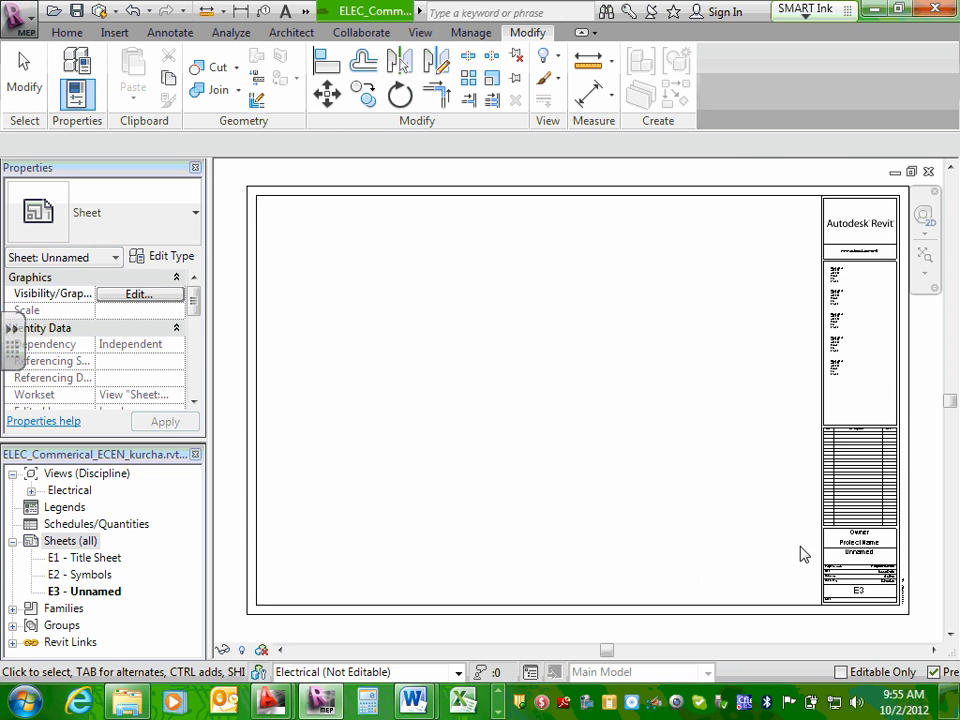
Check the E3 sheet's name in its title block and copy "Power Riser" from the drawing sheets list in the Word project brief.
scroll(800, 553, "up", 4)
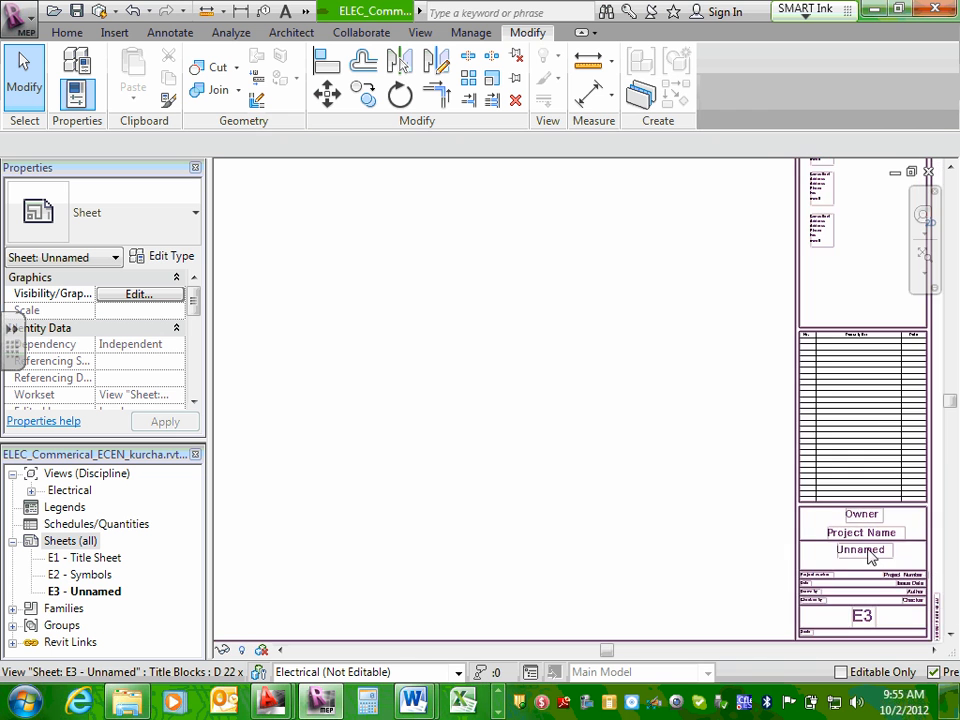
scroll(867, 556, "up", 1)
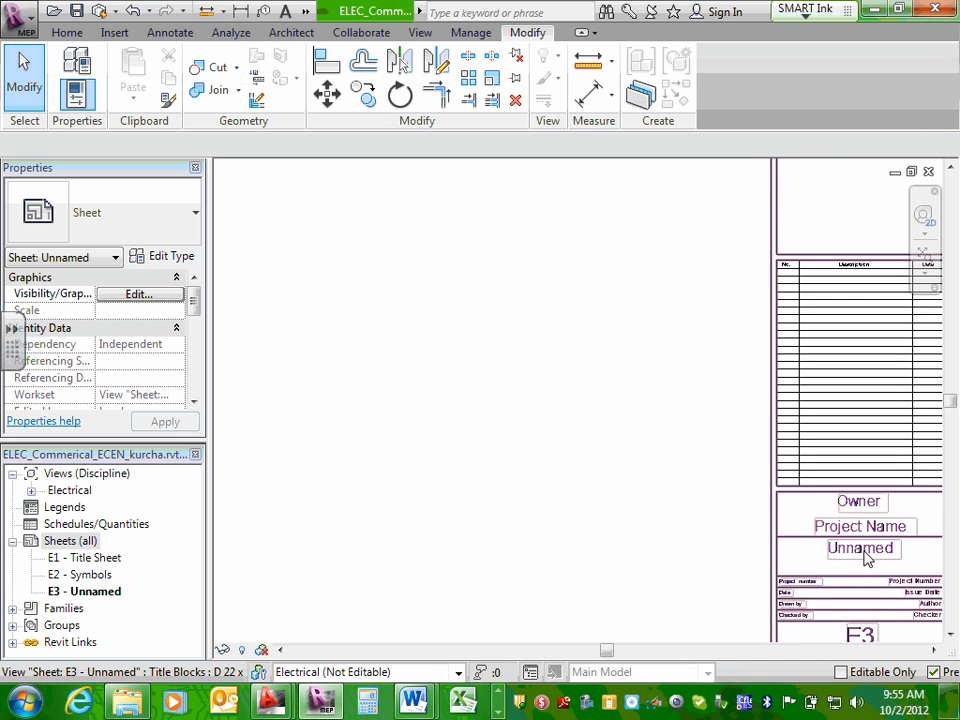
scroll(845, 580, "down", 2)
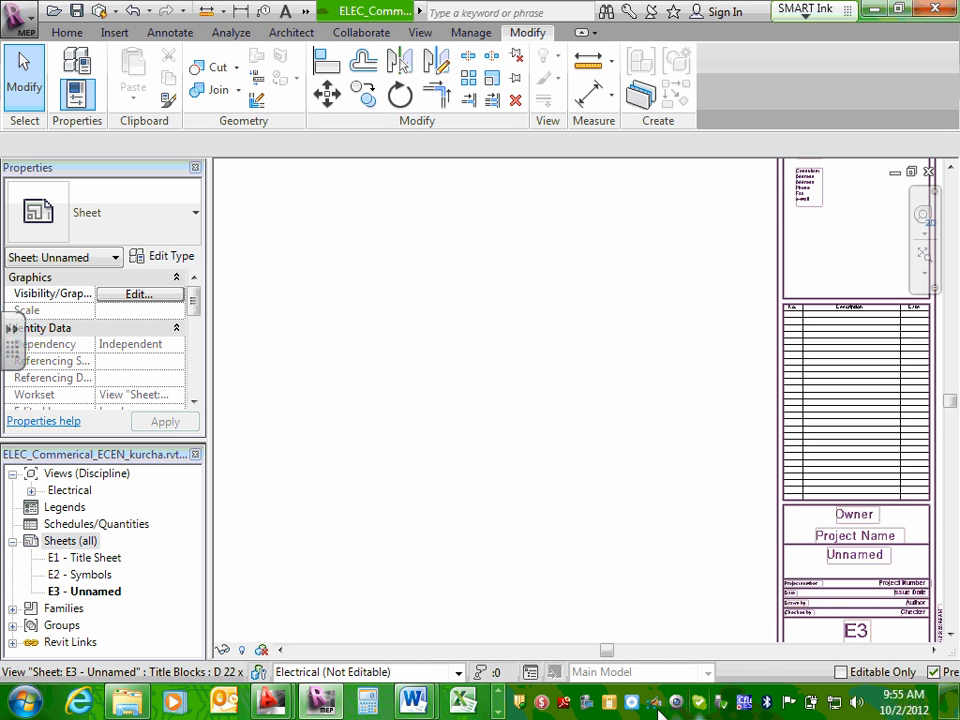
mouse_move(413, 701)
left_click(513, 594)
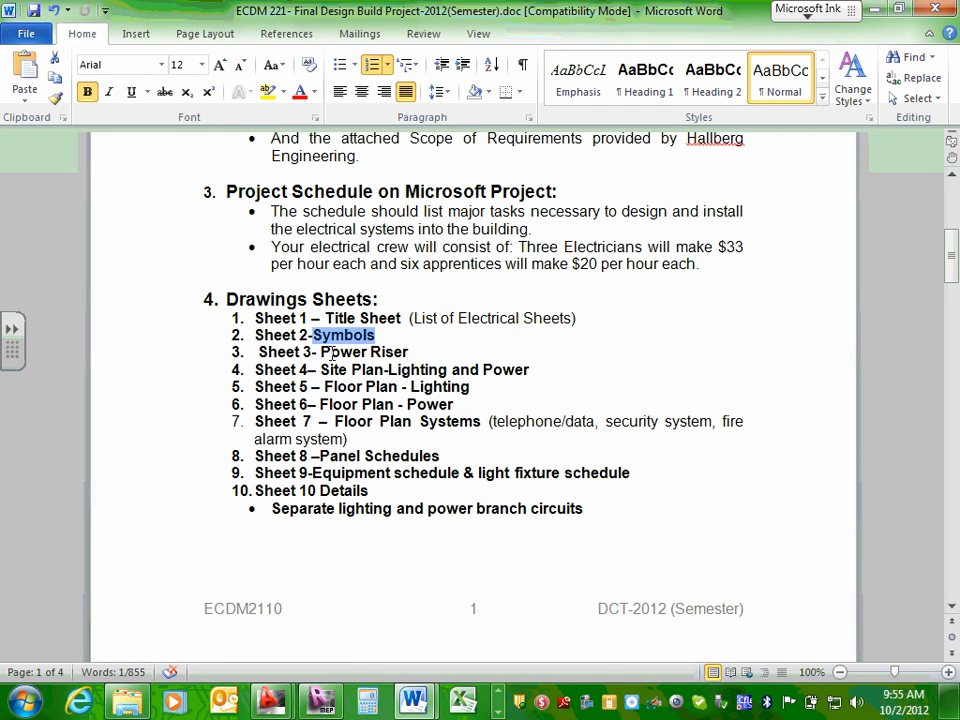
left_click_drag(321, 352, 396, 352)
right_click(396, 352)
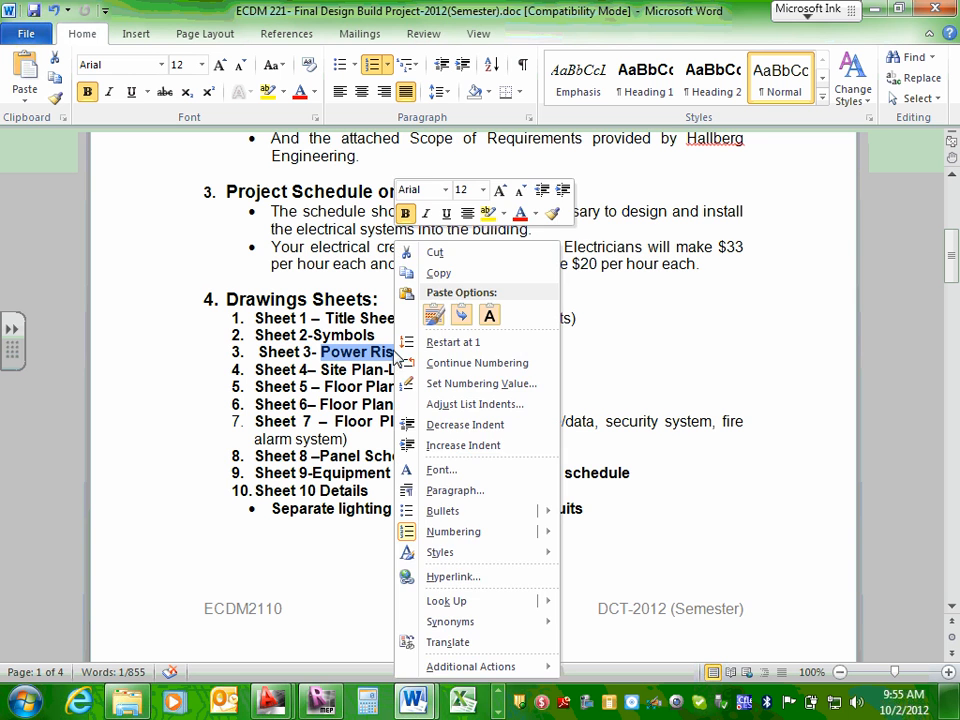
left_click(435, 273)
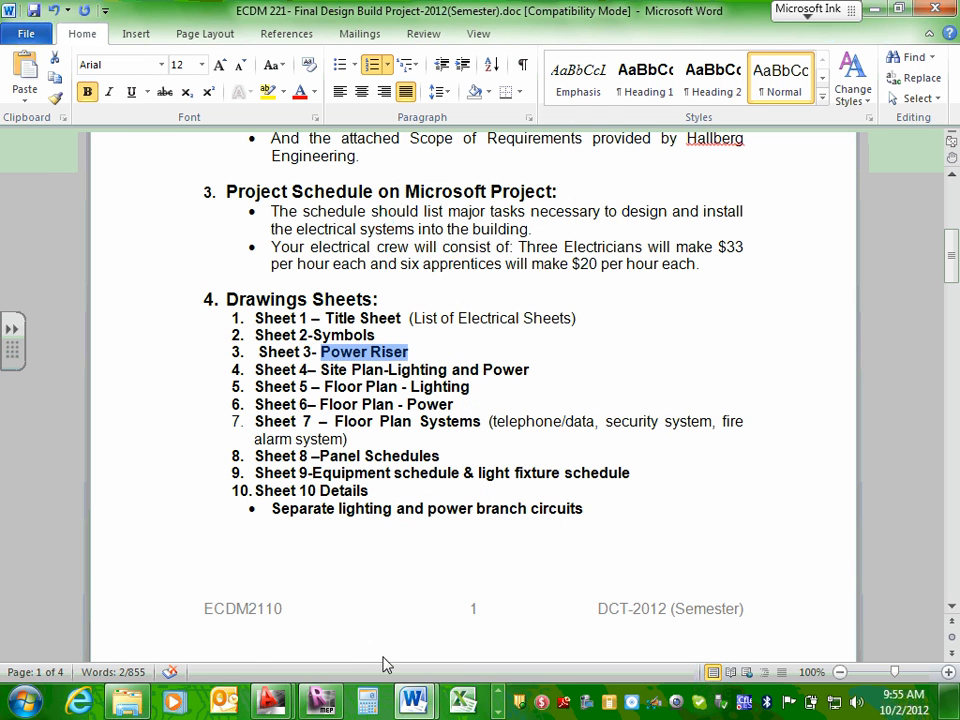
Return to Revit and replace the E3 sheet's name in the title block with the copied text "Power Riser".
left_click(321, 700)
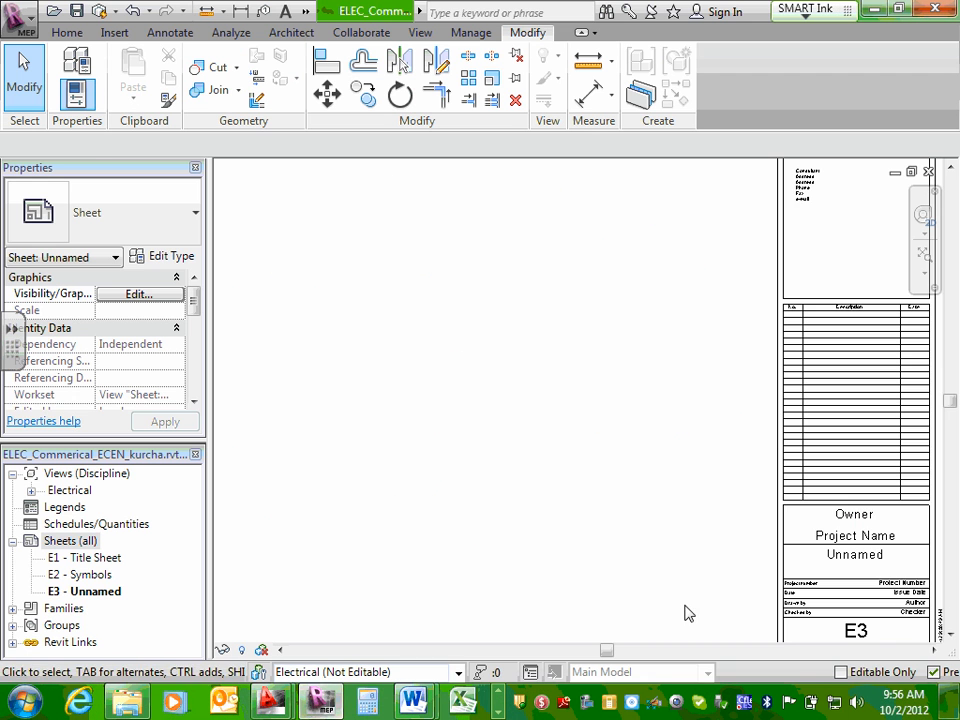
left_click(861, 556)
left_click(858, 556)
right_click(850, 558)
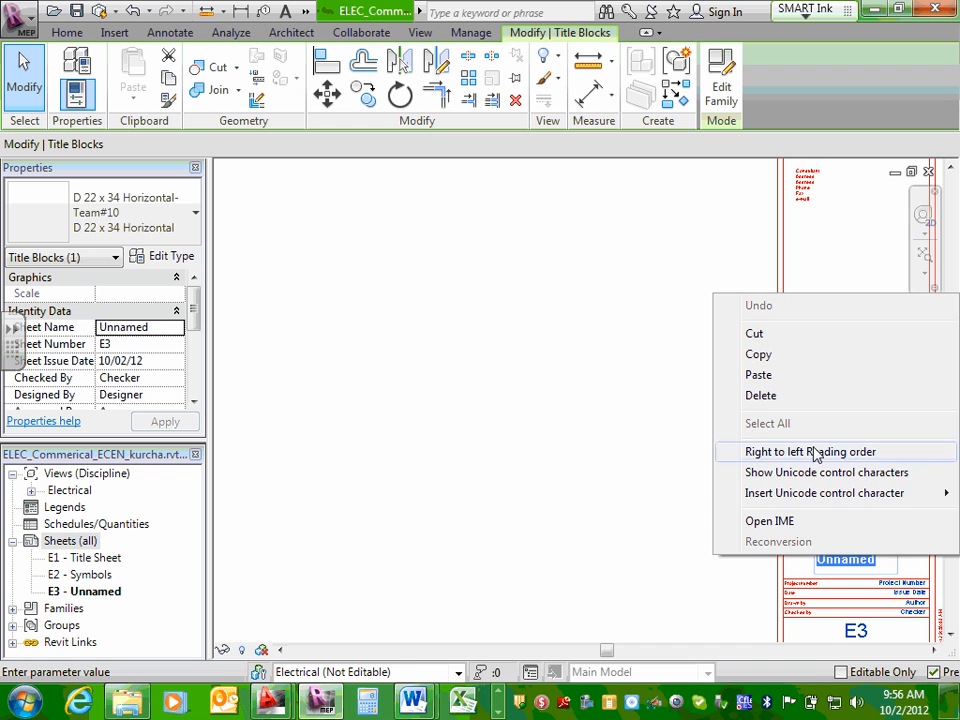
left_click(780, 377)
left_click(597, 443)
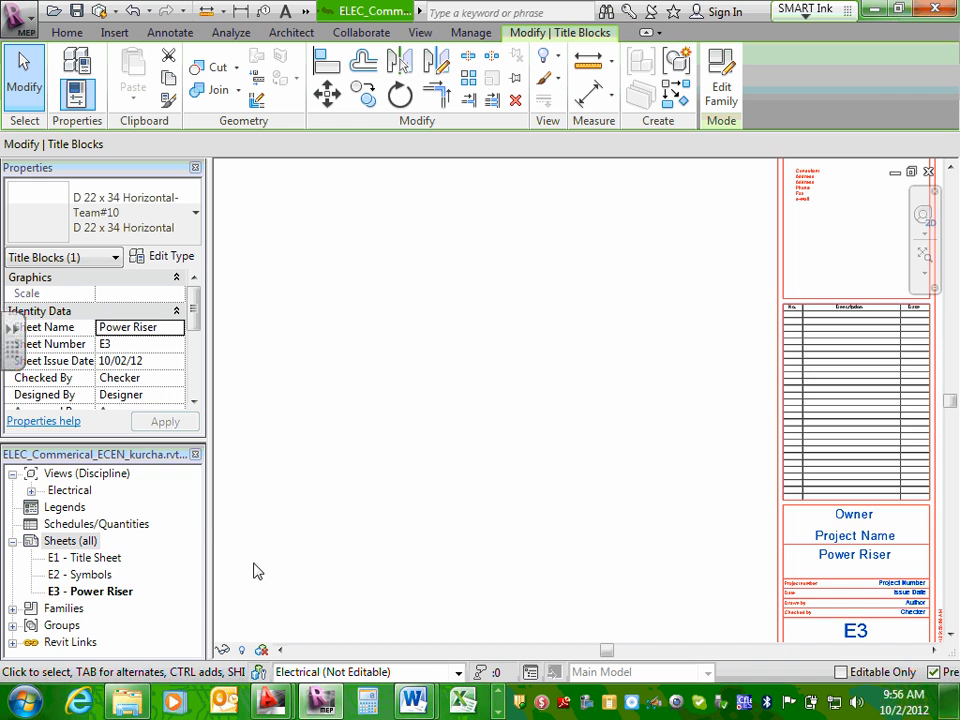
scroll(270, 575, "down", 2)
middle_click_drag(473, 437, 666, 443)
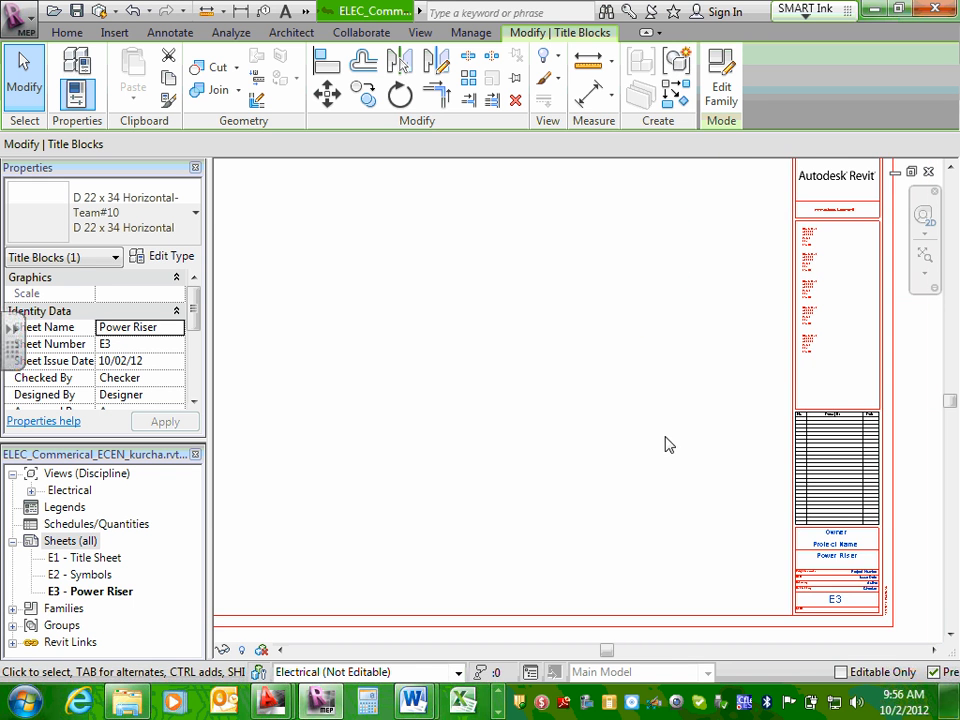
middle_click_drag(585, 364, 602, 381)
scroll(595, 420, "down", 2)
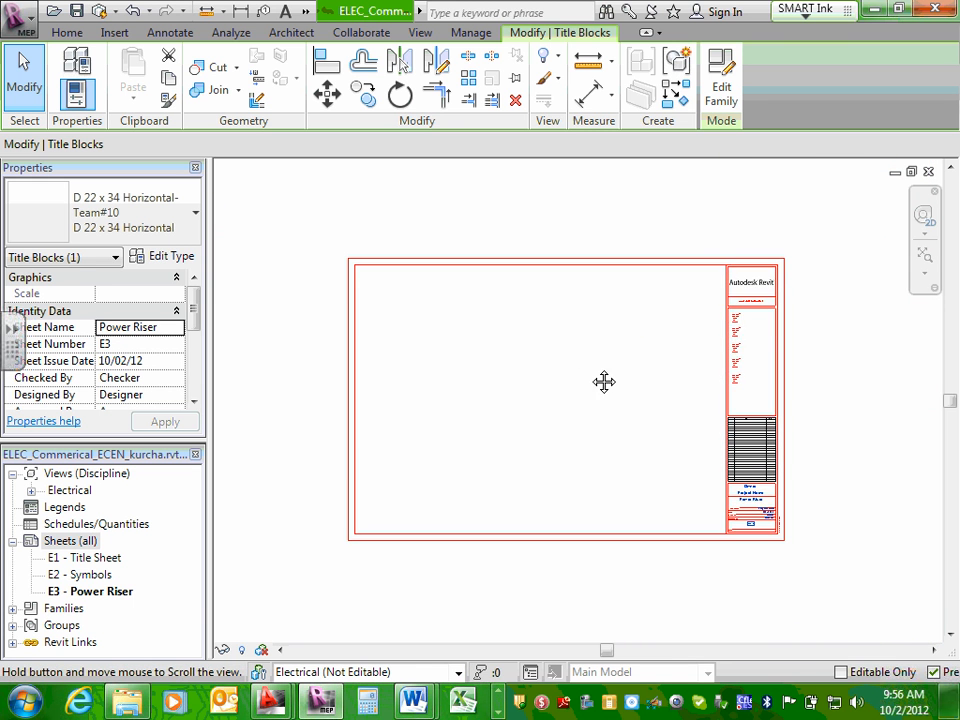
left_click(85, 546)
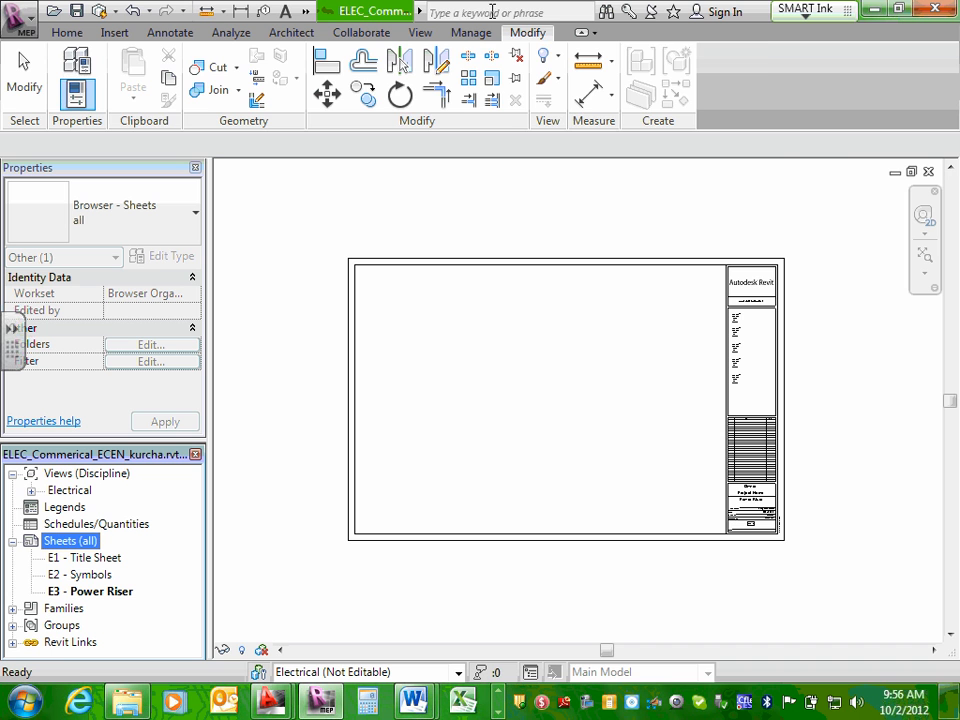
left_click(472, 34)
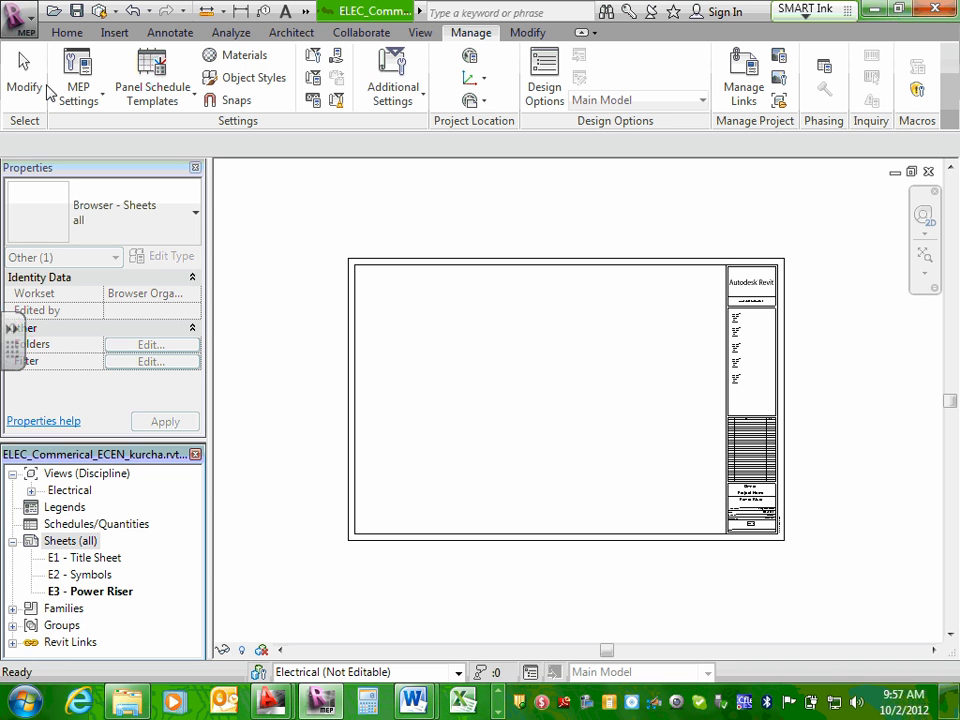
left_click(228, 32)
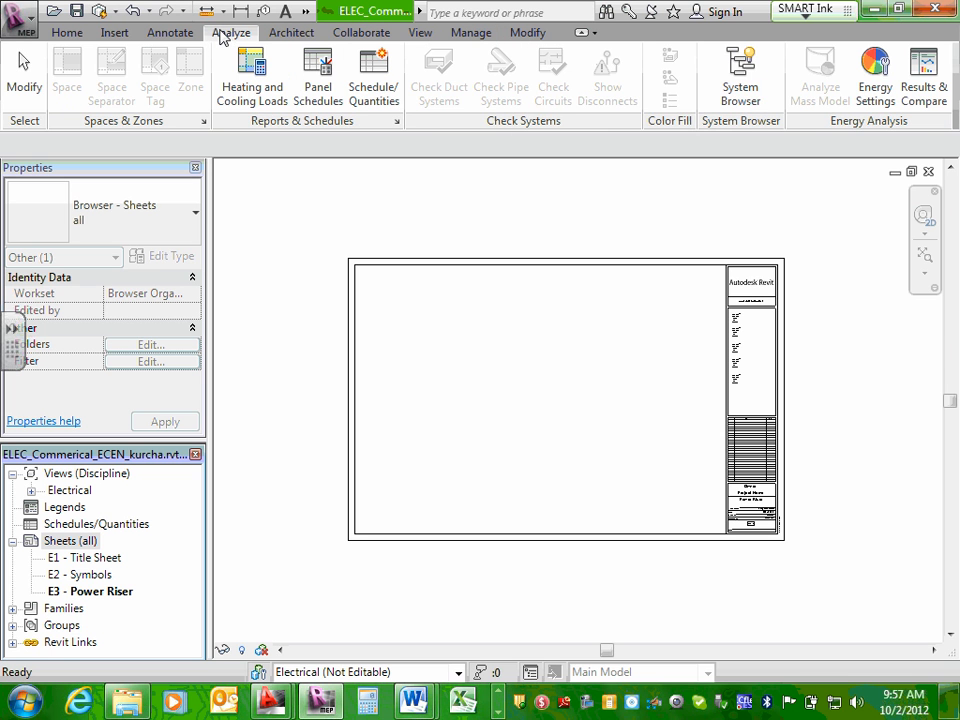
left_click(114, 32)
left_click(162, 32)
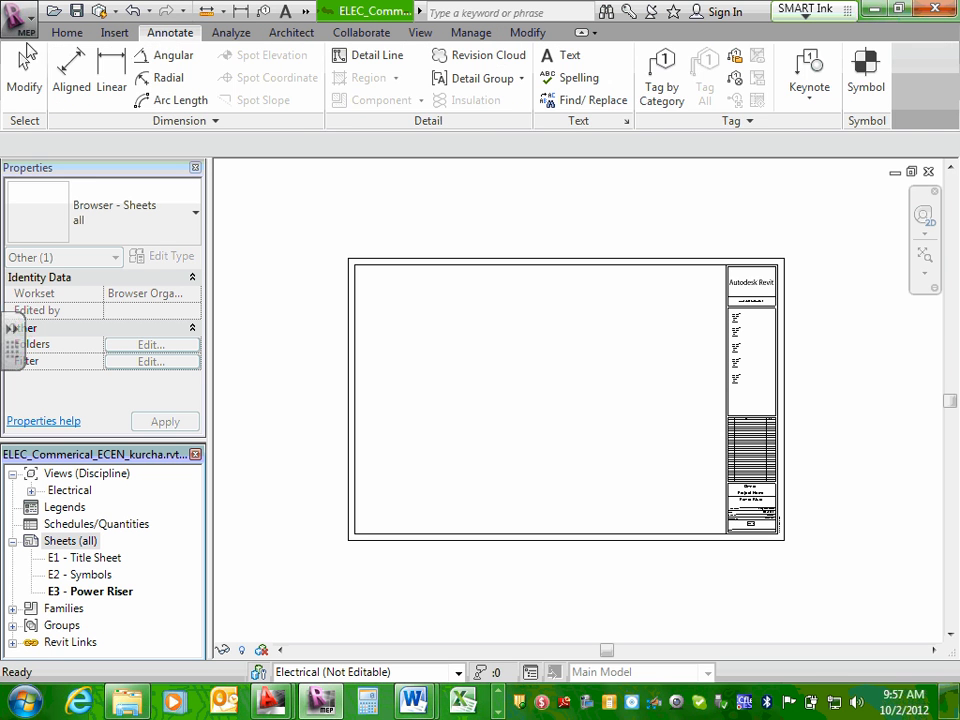
left_click(78, 34)
left_click(474, 35)
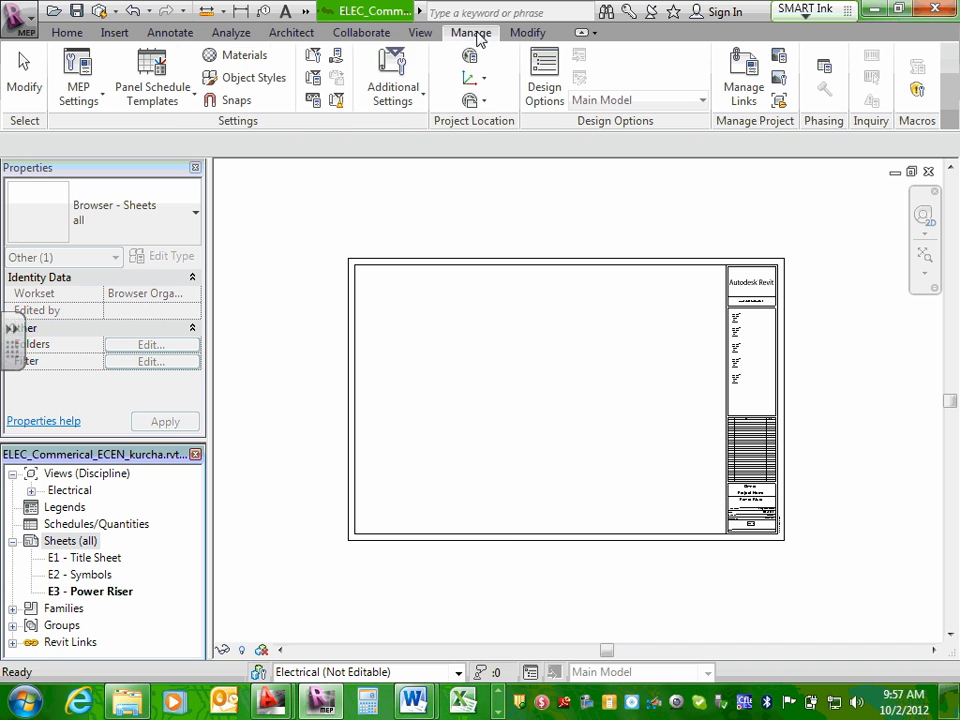
left_click(423, 101)
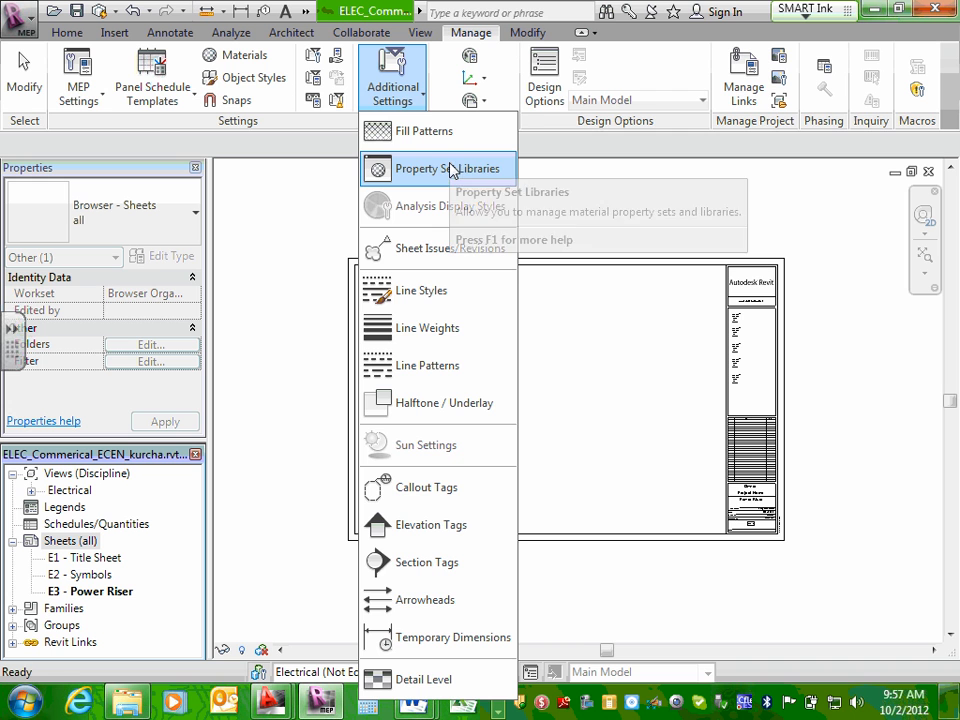
left_click(524, 31)
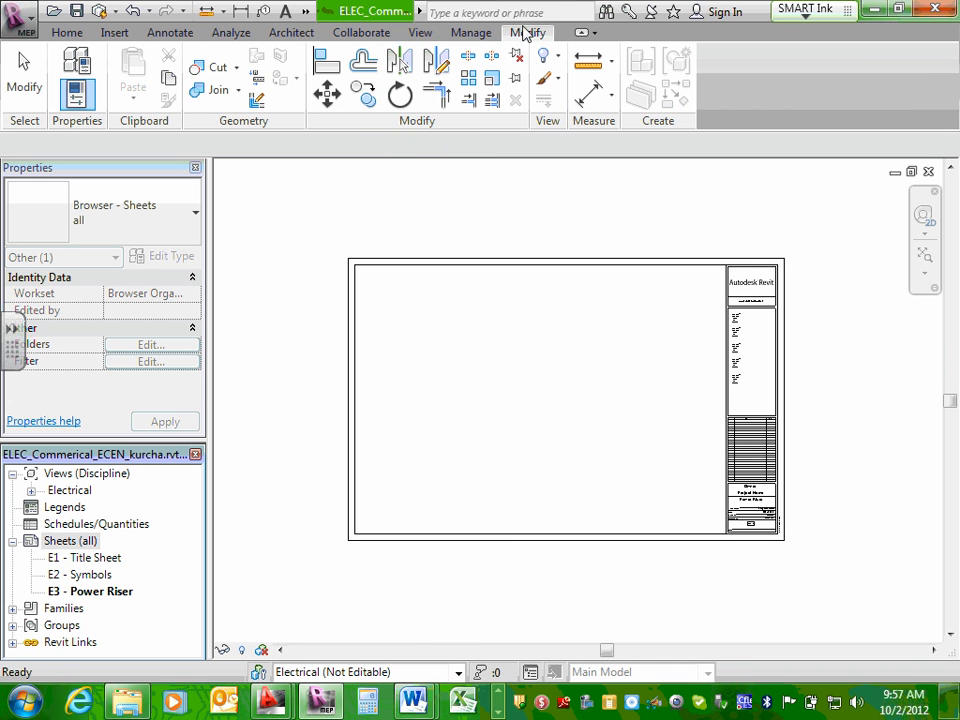
Inspect the parameters available to elements in Project Parameters and close the list without changes.
left_click(465, 33)
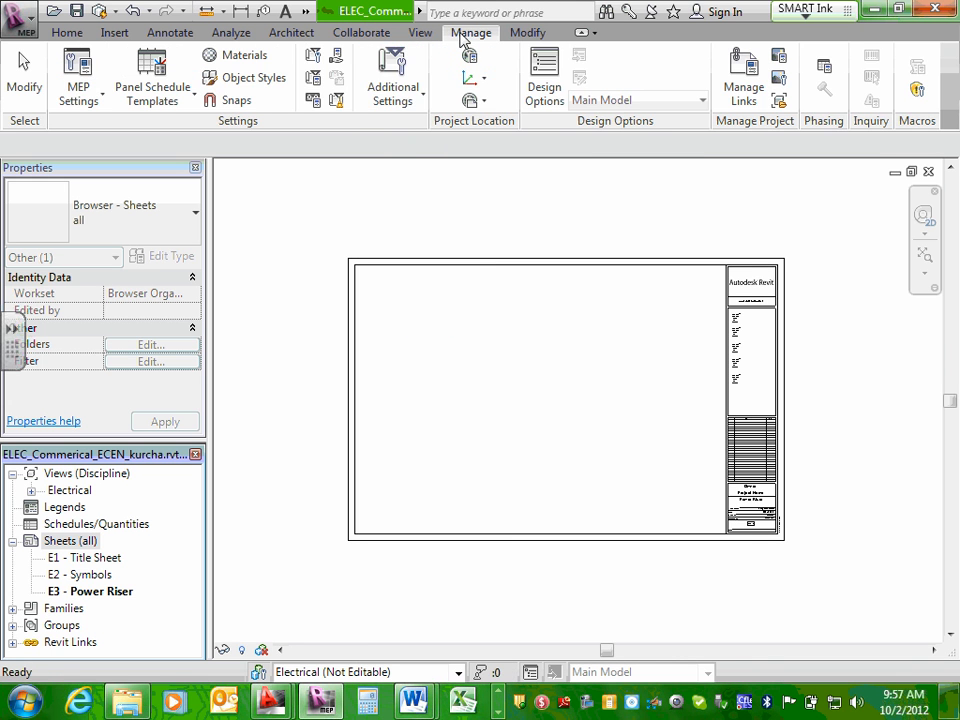
left_click(316, 84)
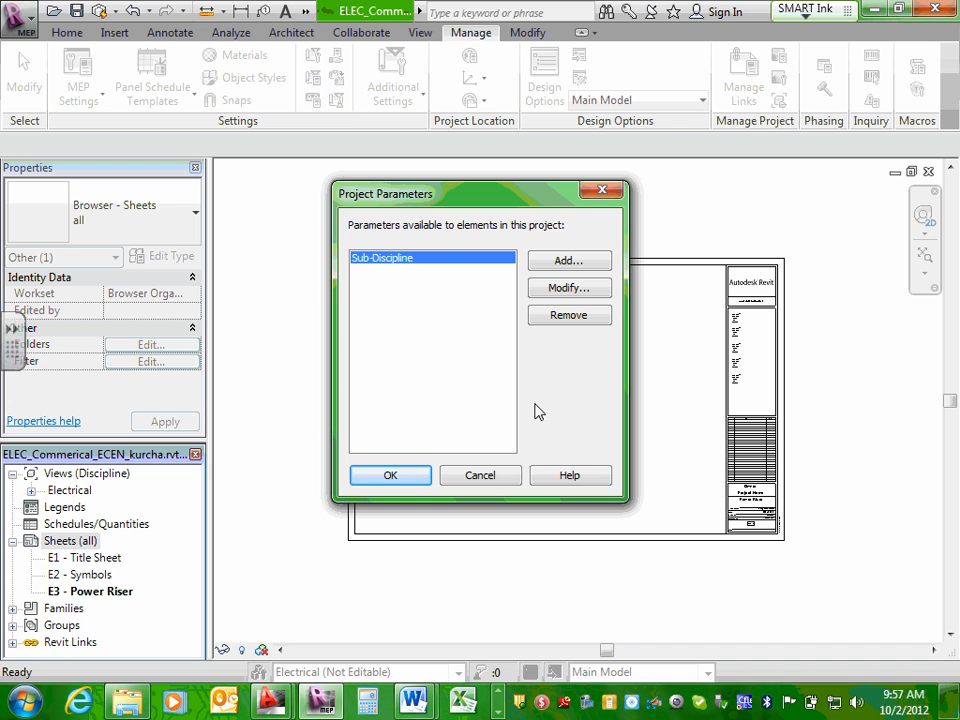
left_click(480, 476)
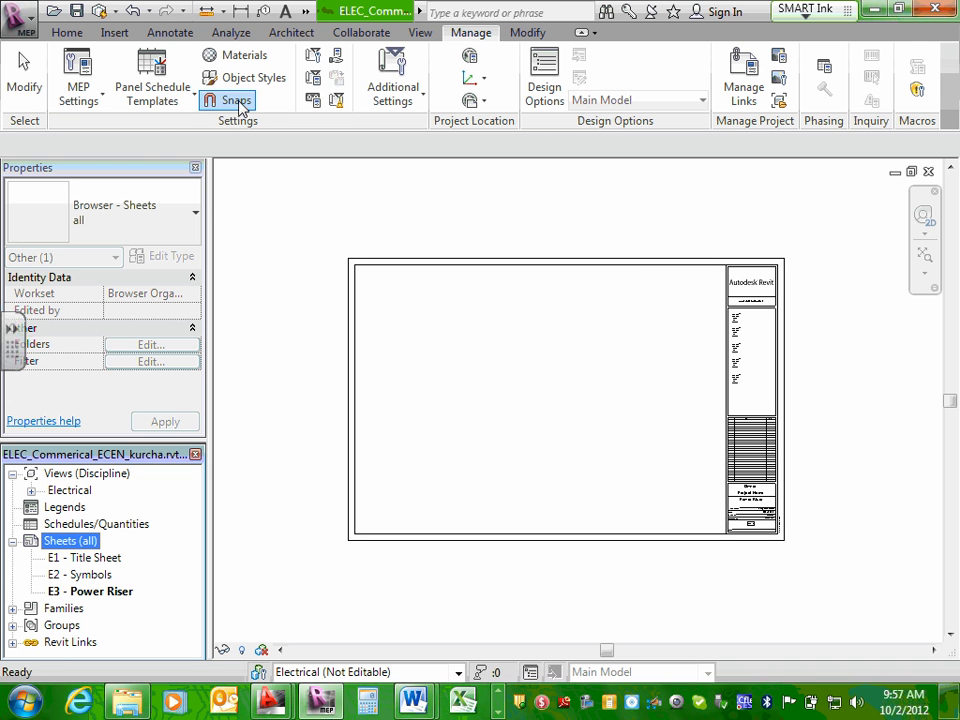
left_click(104, 103)
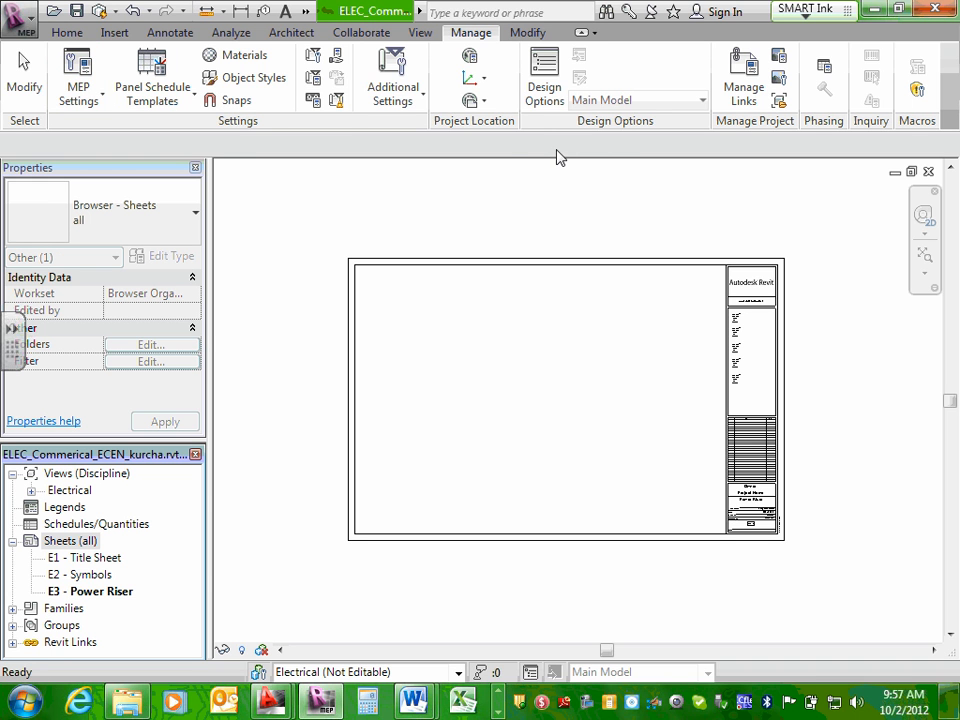
Synchronize the local project copy with the central model using the default settings and reload the latest central changes.
left_click(65, 33)
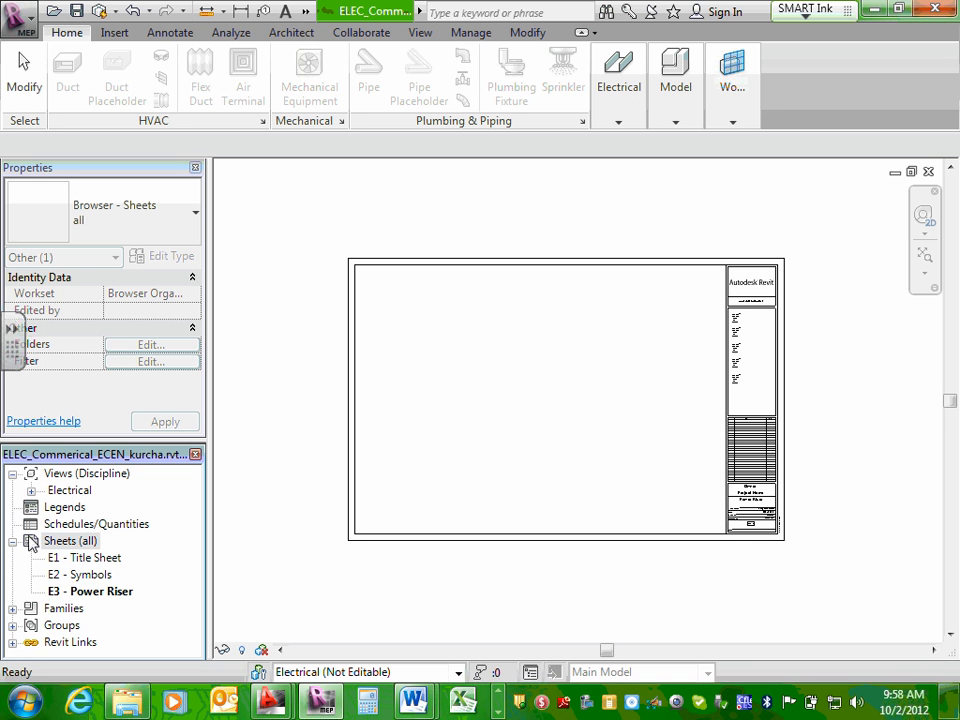
left_click(233, 36)
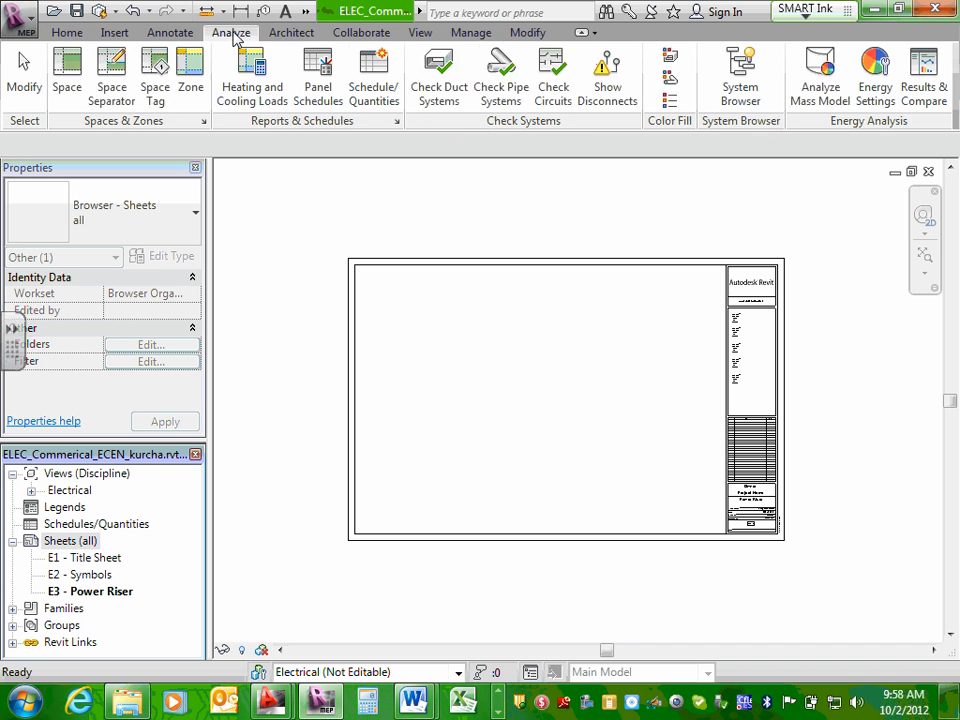
left_click(350, 35)
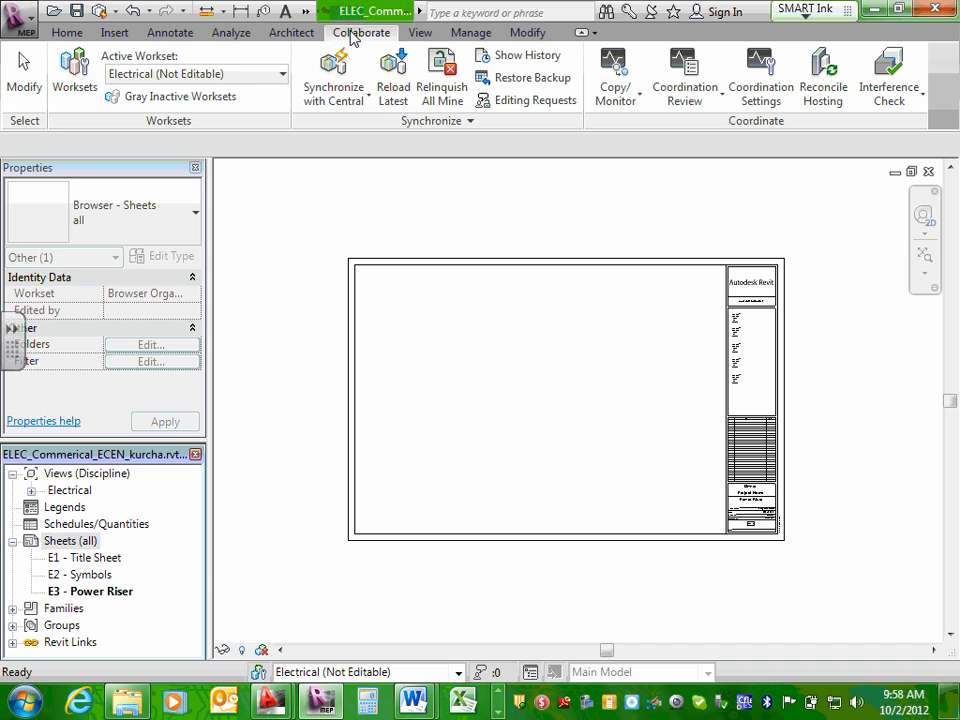
left_click(368, 102)
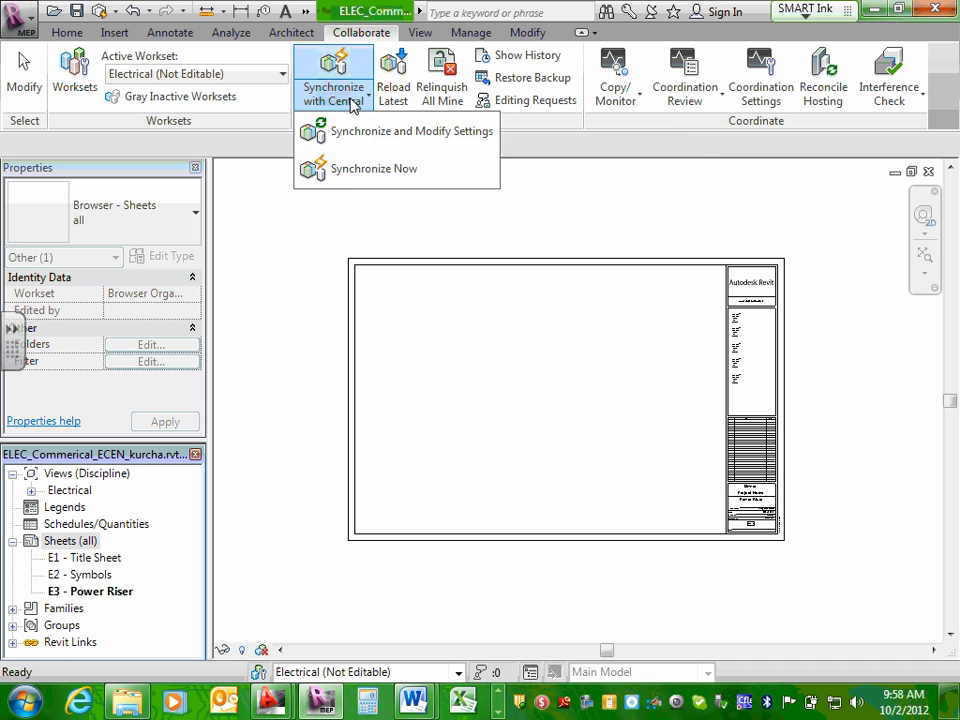
left_click(357, 170)
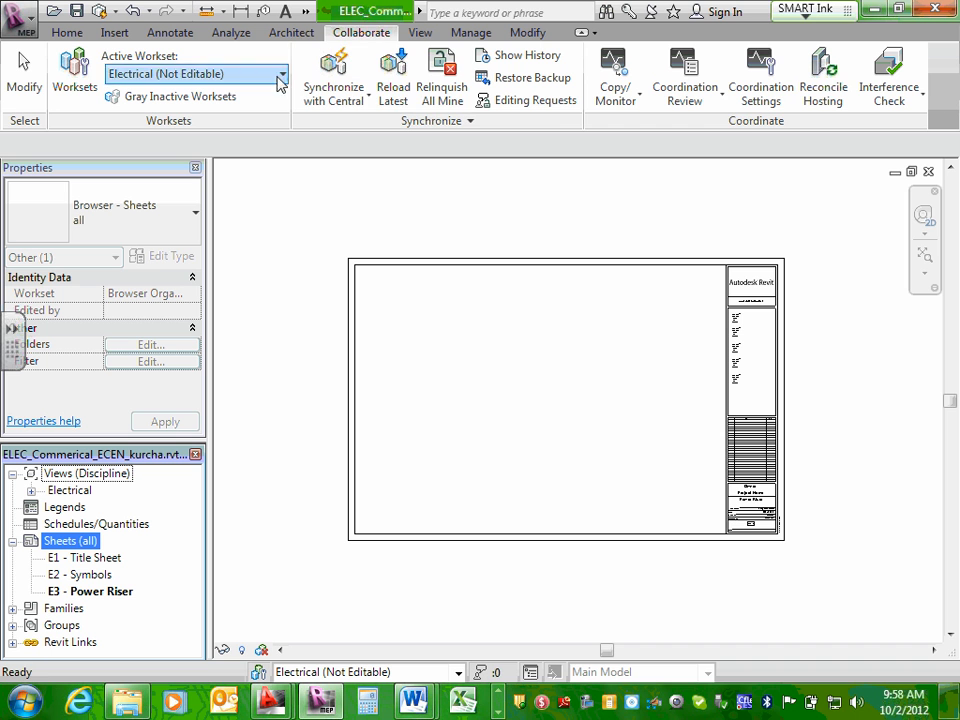
left_click(390, 89)
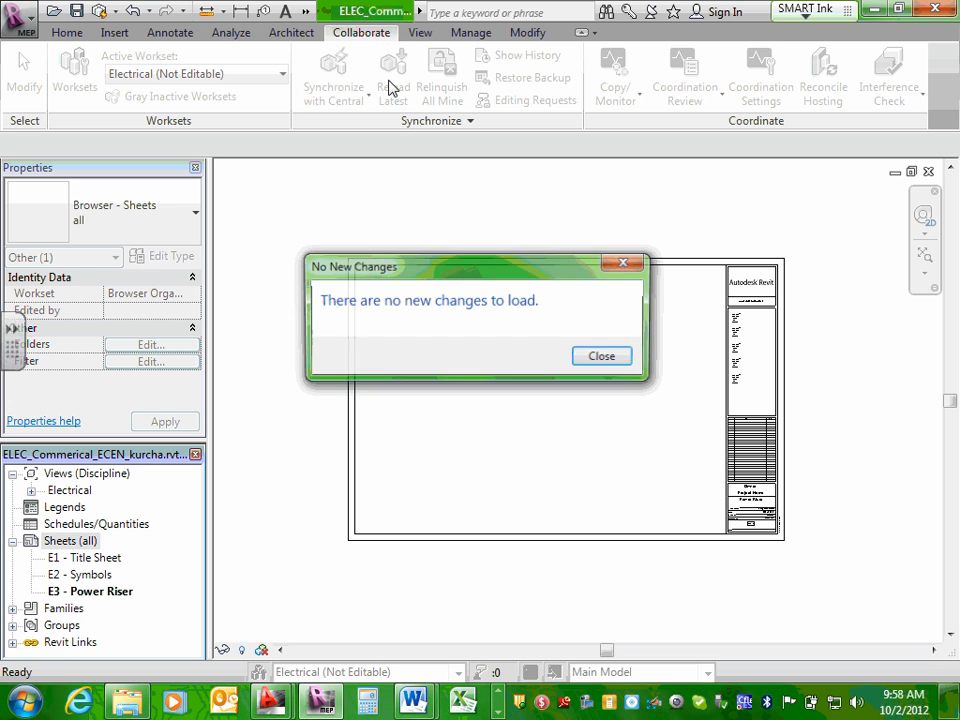
left_click(606, 357)
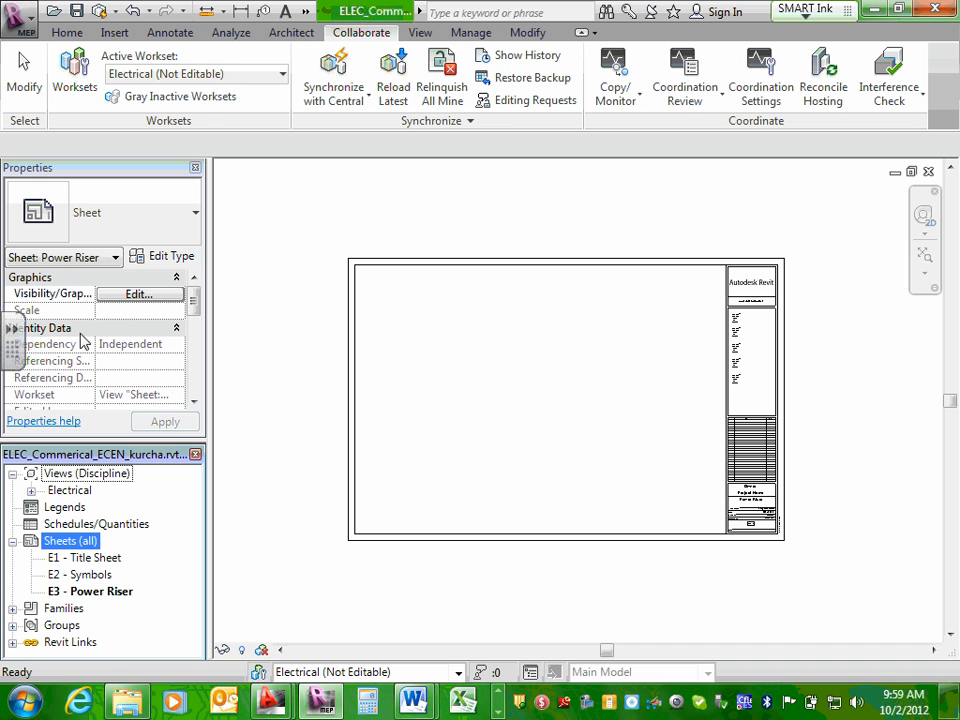
Check the Shared Parameters settings and close them without changes.
left_click(470, 32)
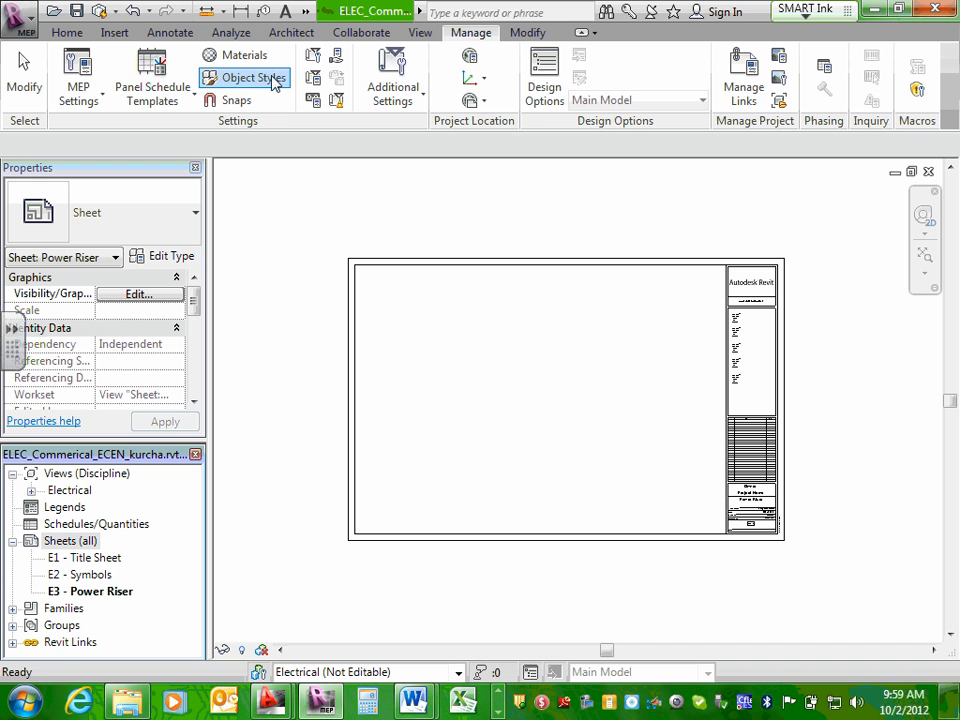
left_click(337, 58)
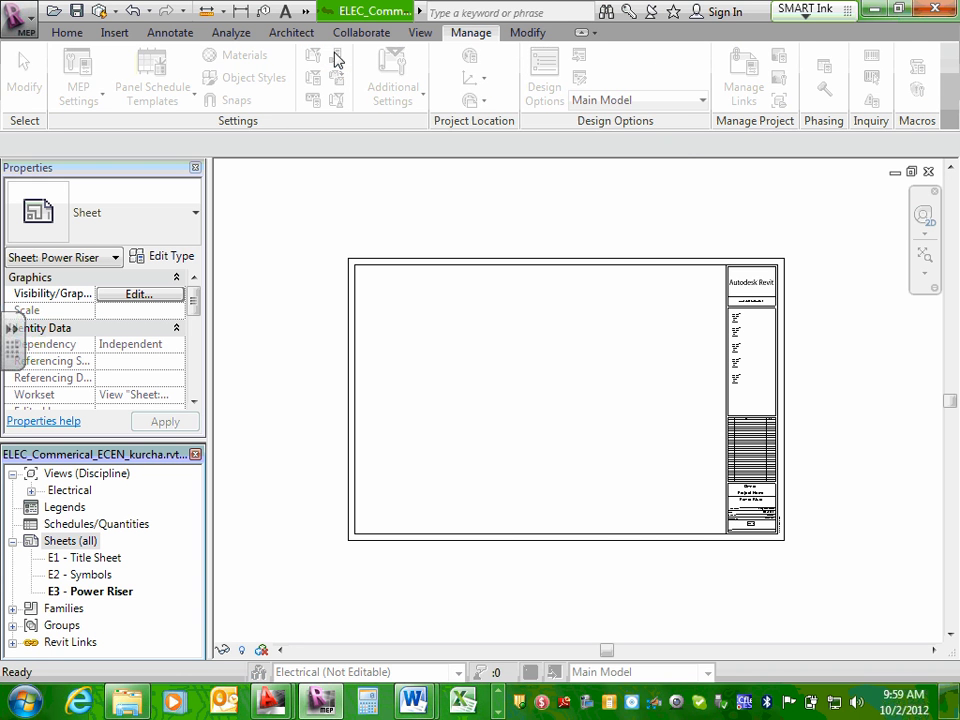
left_click(550, 523)
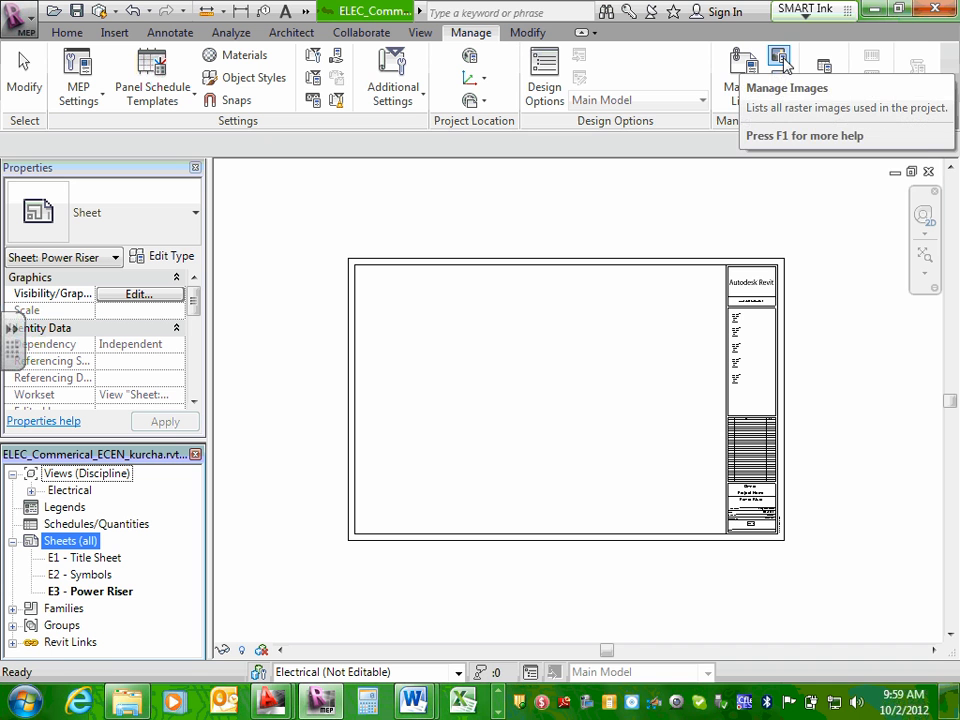
left_click(781, 77)
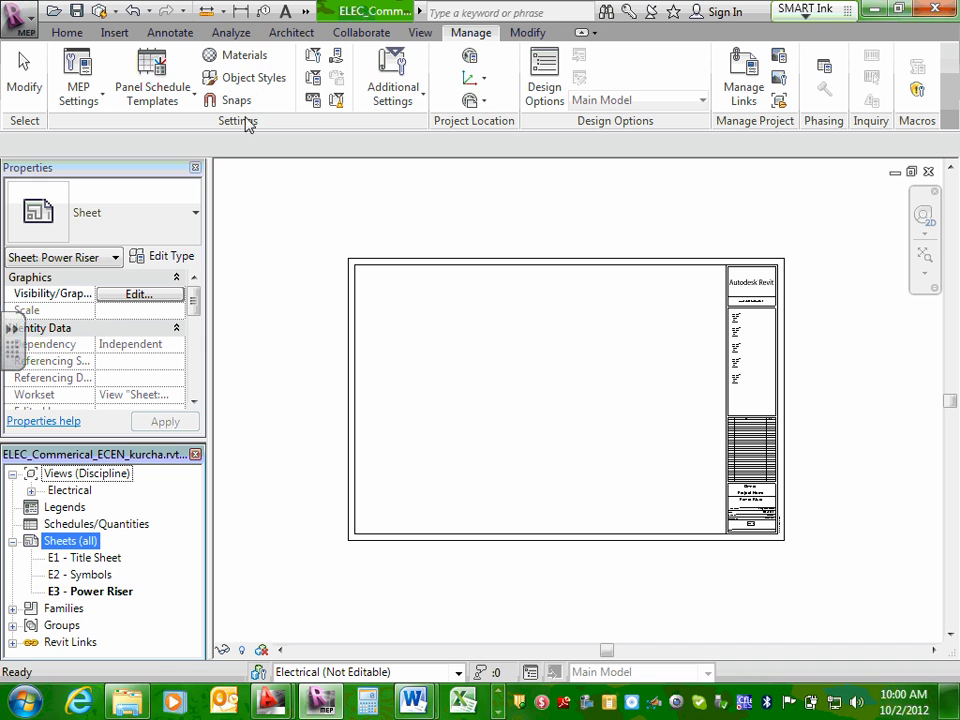
left_click(195, 101)
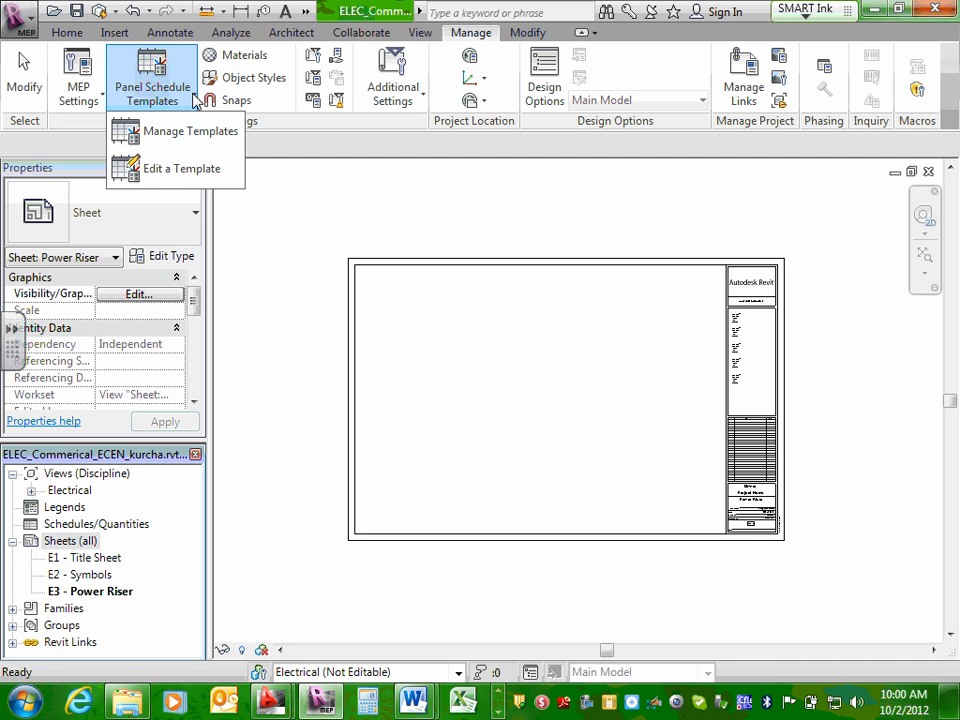
left_click(103, 99)
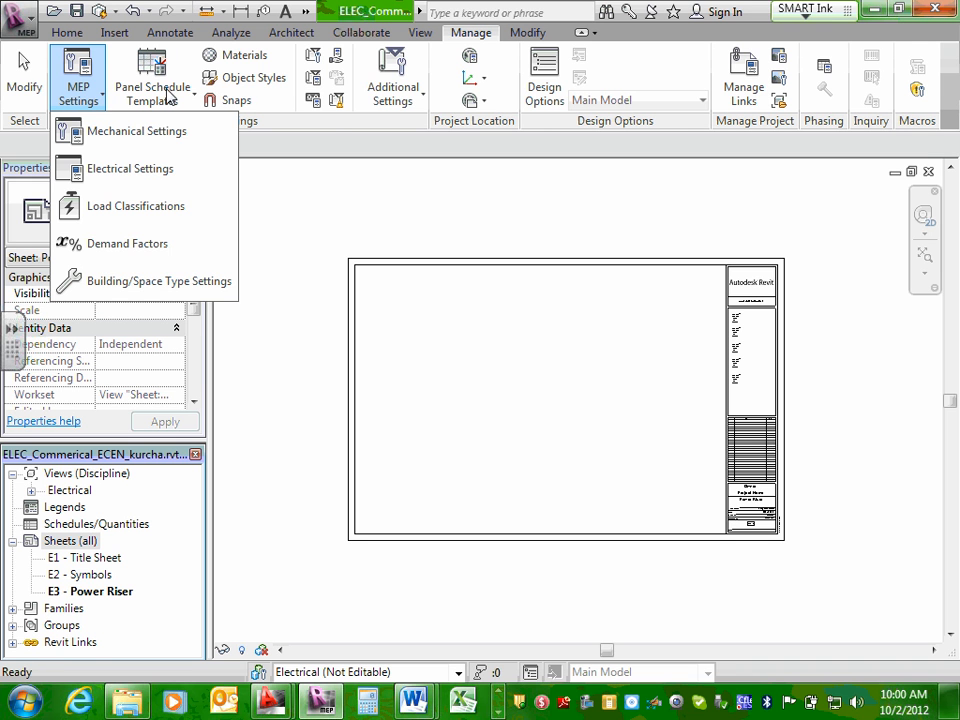
left_click(333, 120)
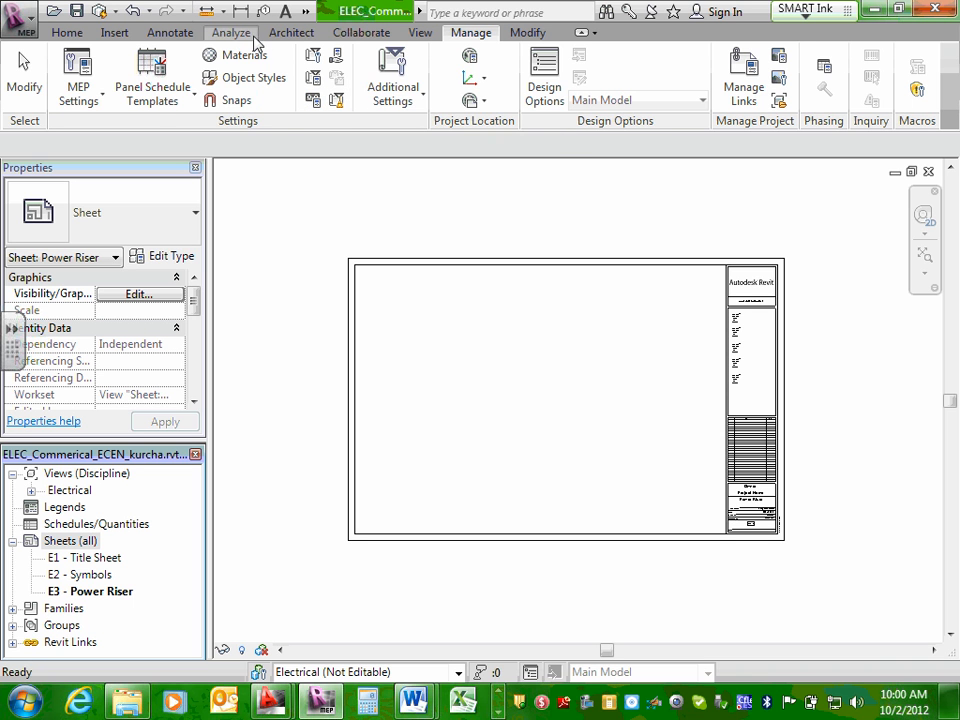
left_click(68, 33)
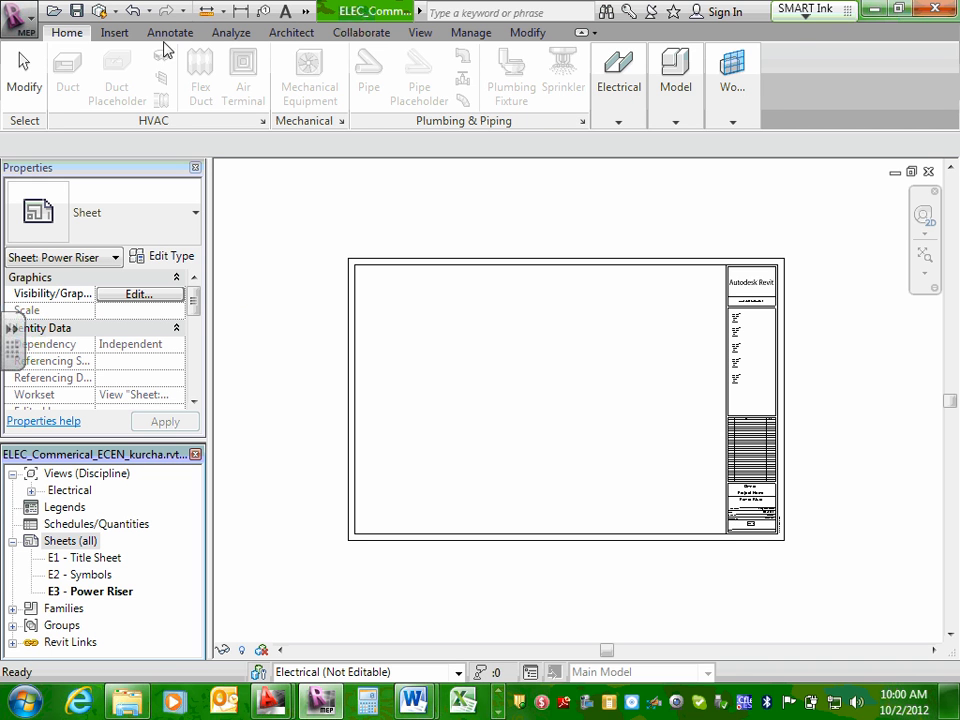
left_click(113, 34)
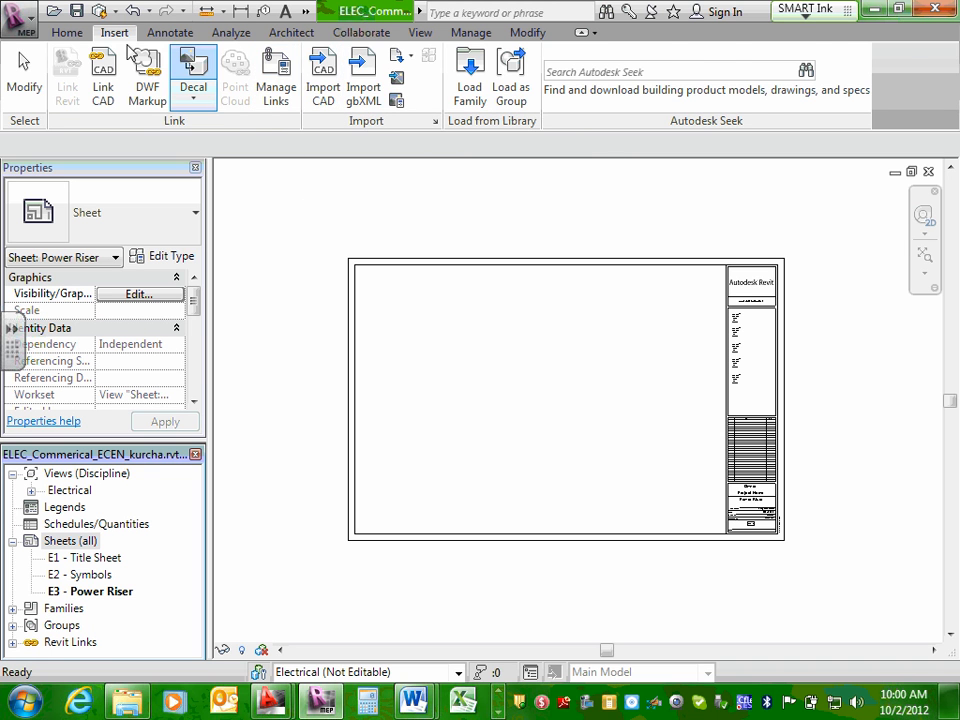
left_click(162, 33)
left_click(238, 34)
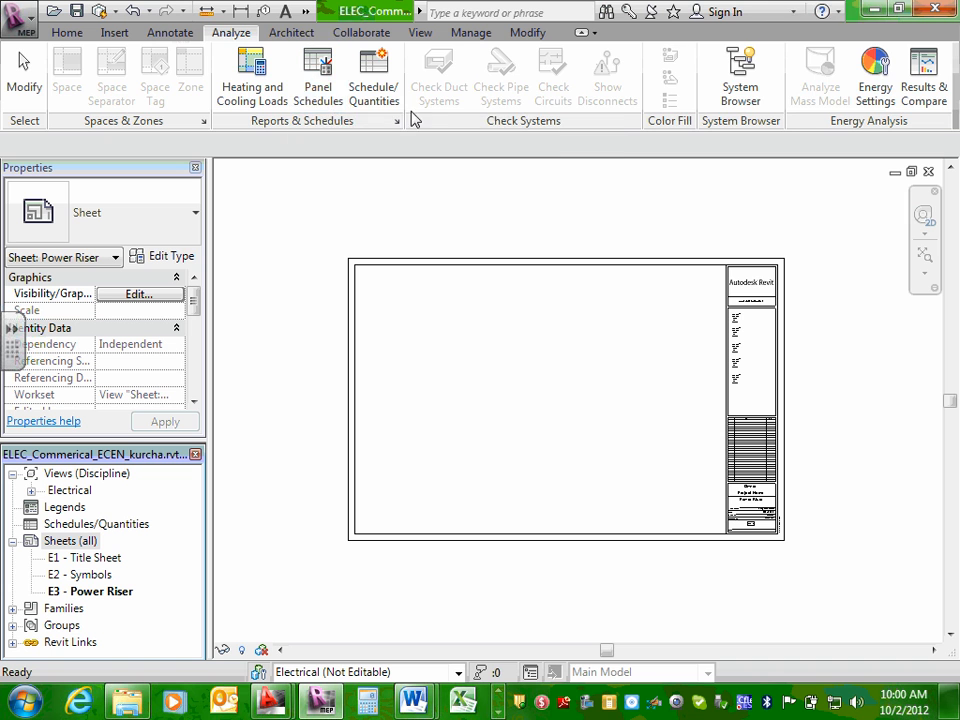
left_click(291, 34)
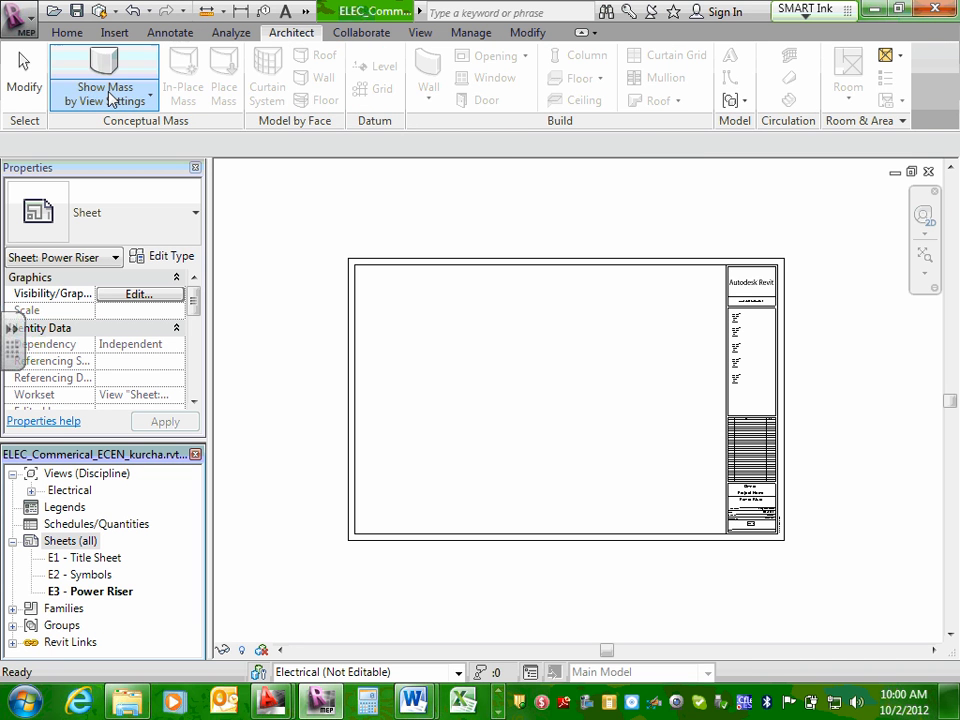
left_click(357, 36)
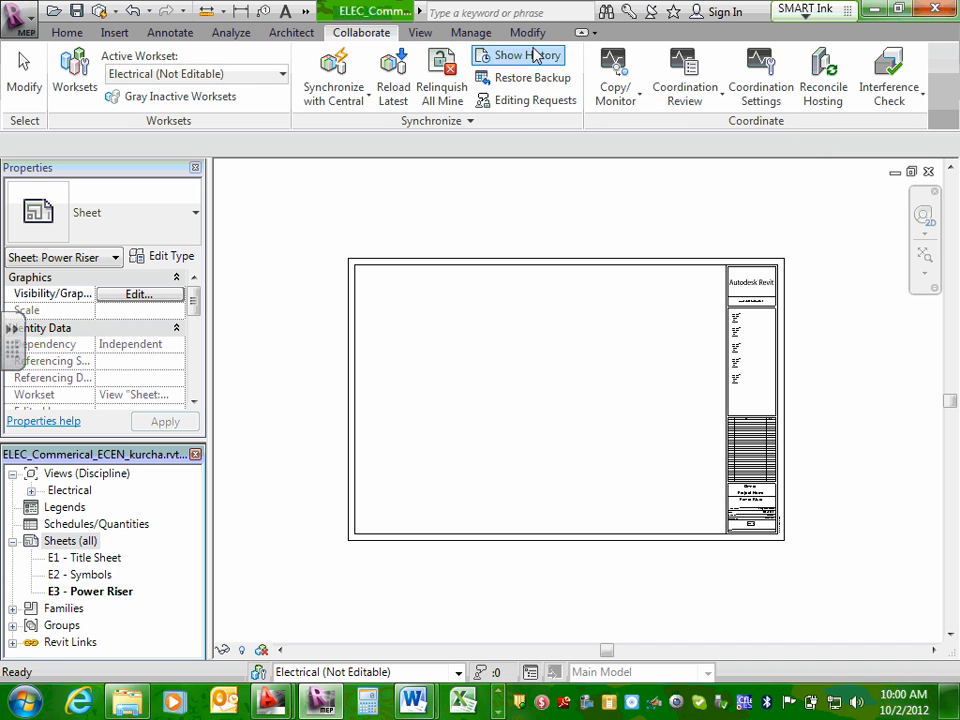
left_click(418, 34)
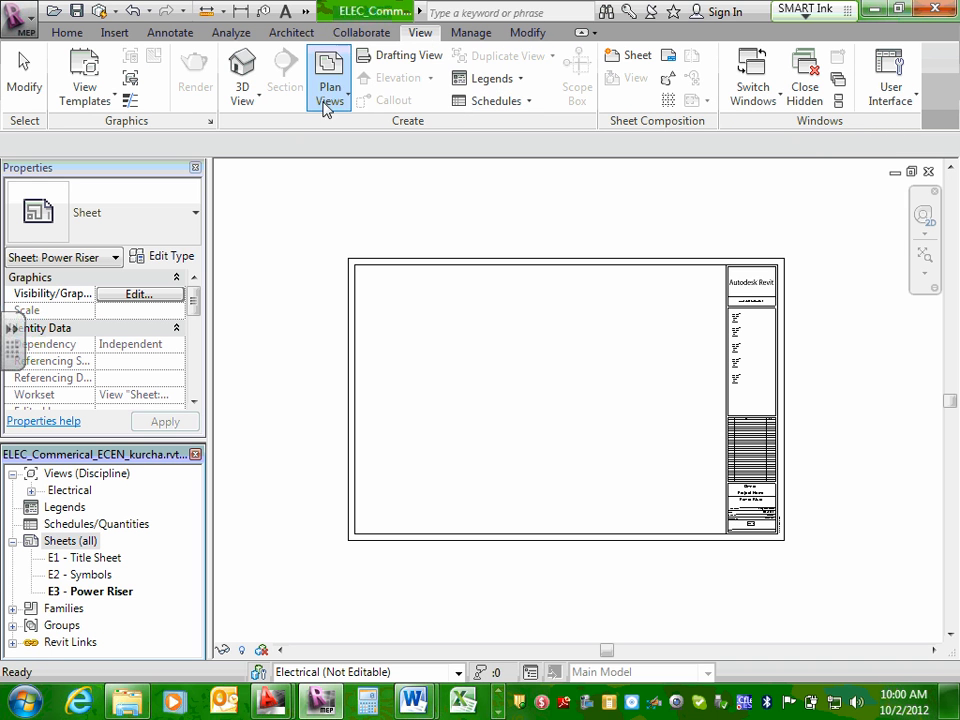
Check the project's Design Options and close them without creating an option set.
left_click(465, 38)
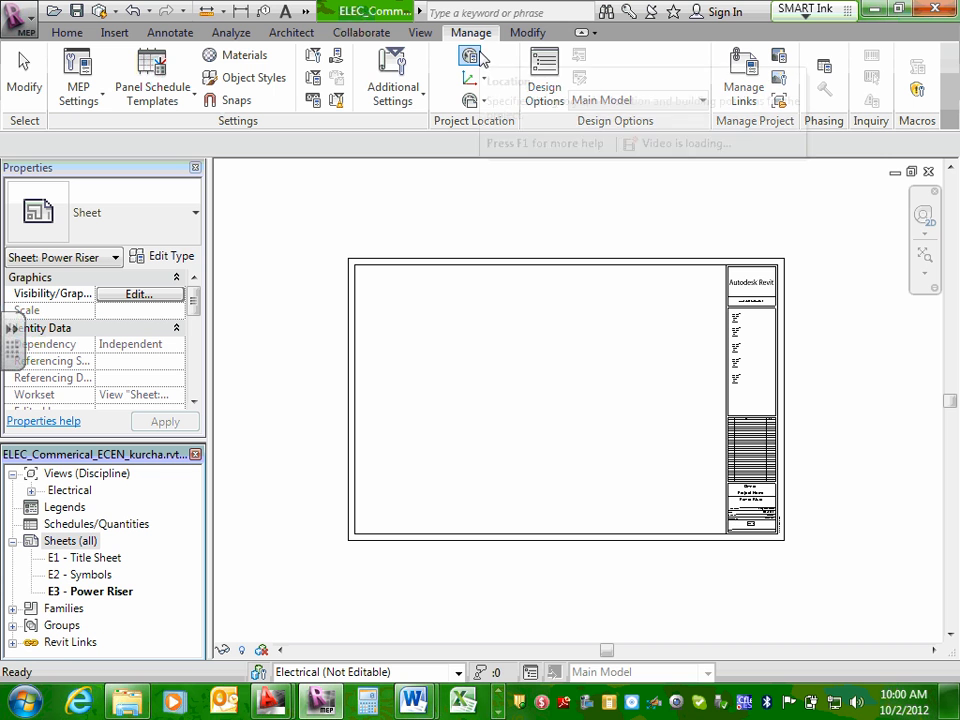
left_click(550, 68)
left_click_drag(819, 197, 596, 204)
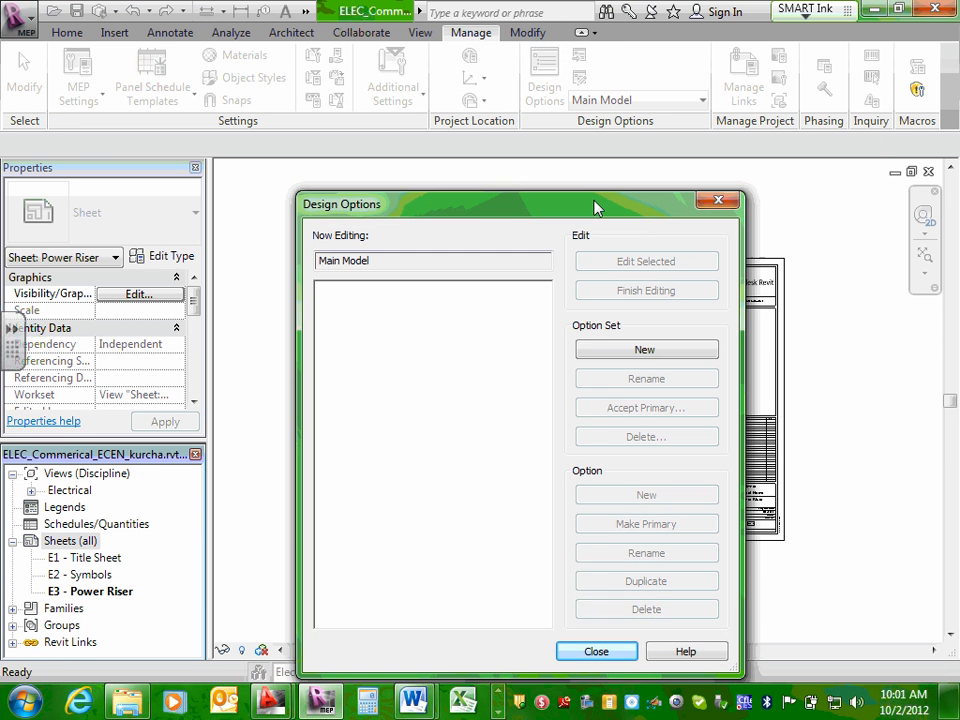
left_click(719, 205)
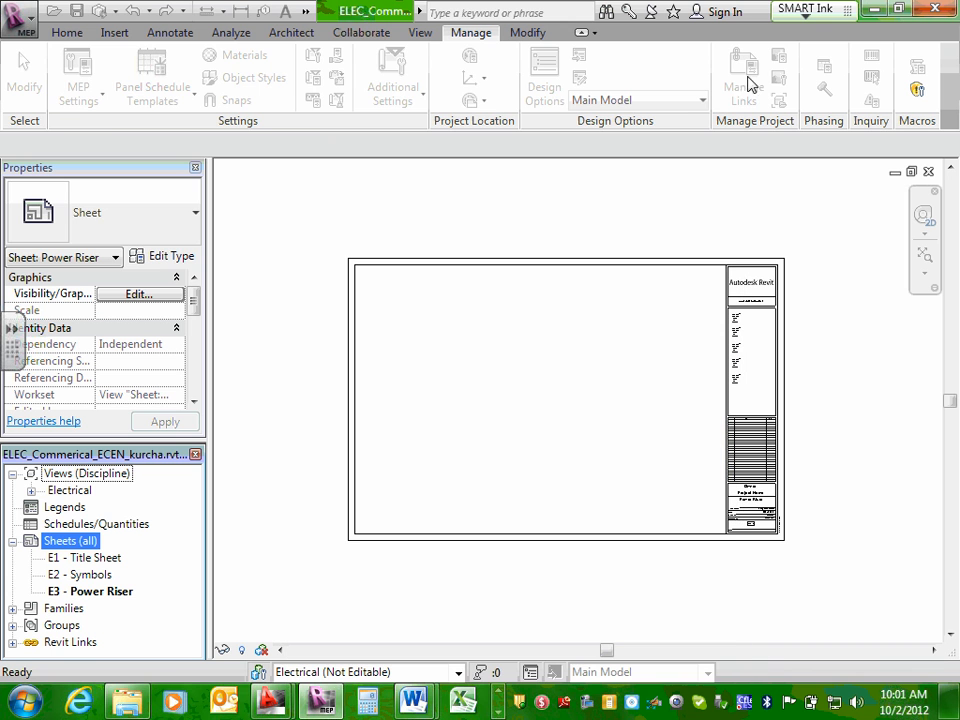
Select the E3 sheet's title block, review the Project Parameters list, and close it without changes.
left_click(355, 35)
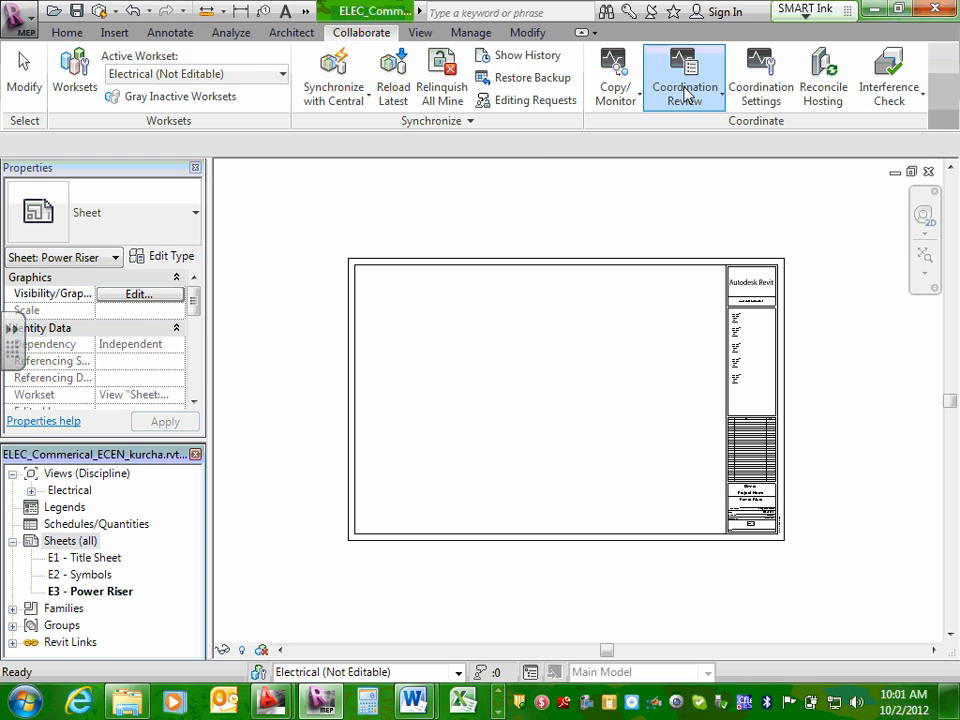
left_click(473, 33)
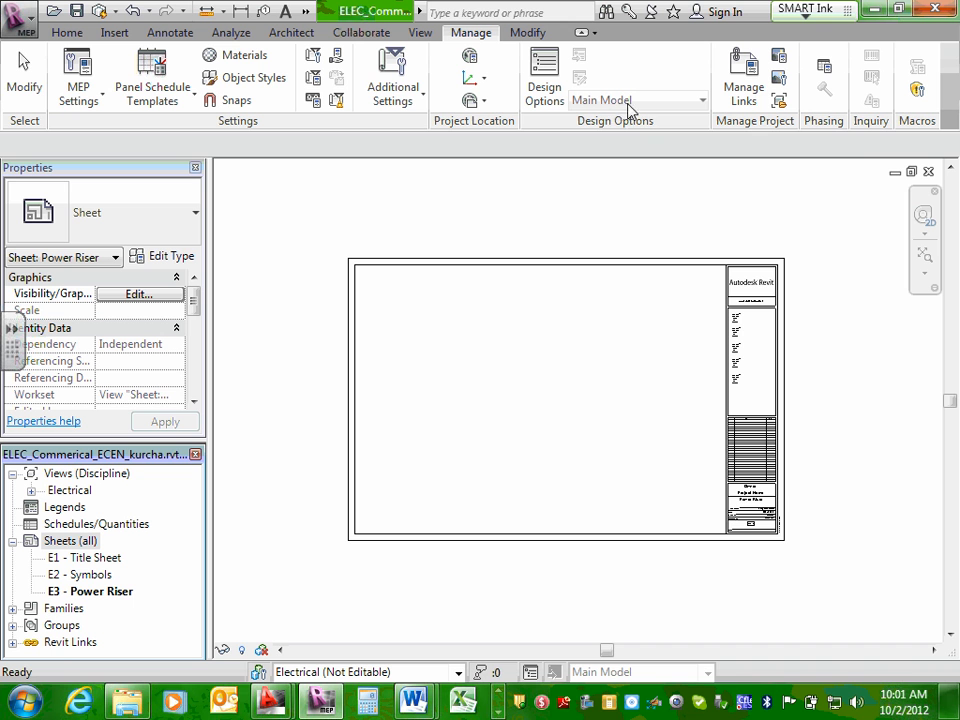
left_click(561, 268)
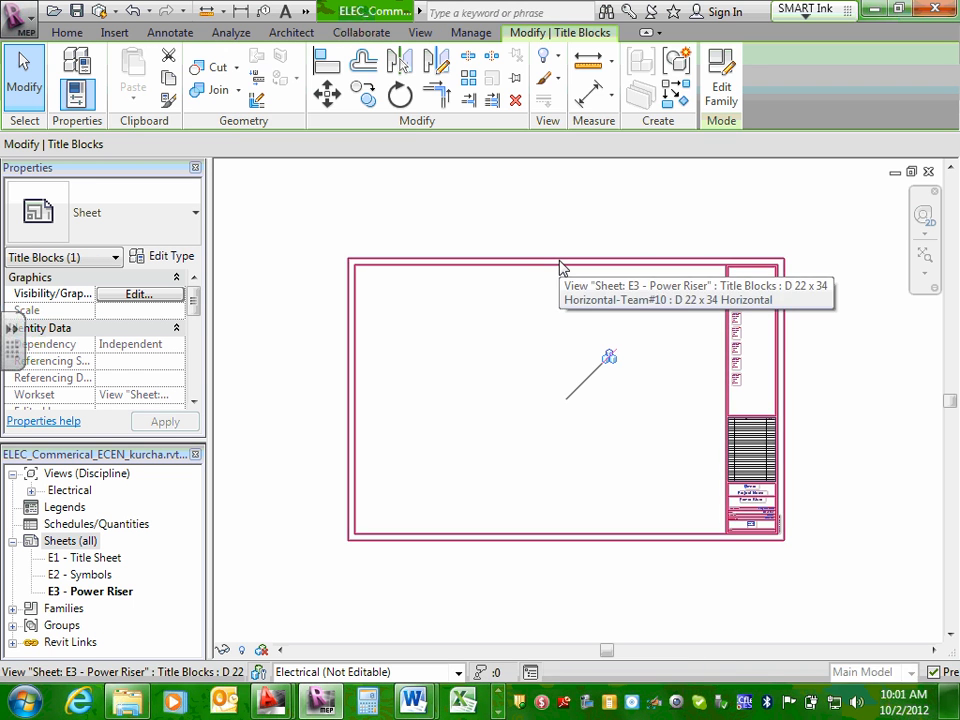
left_click(371, 41)
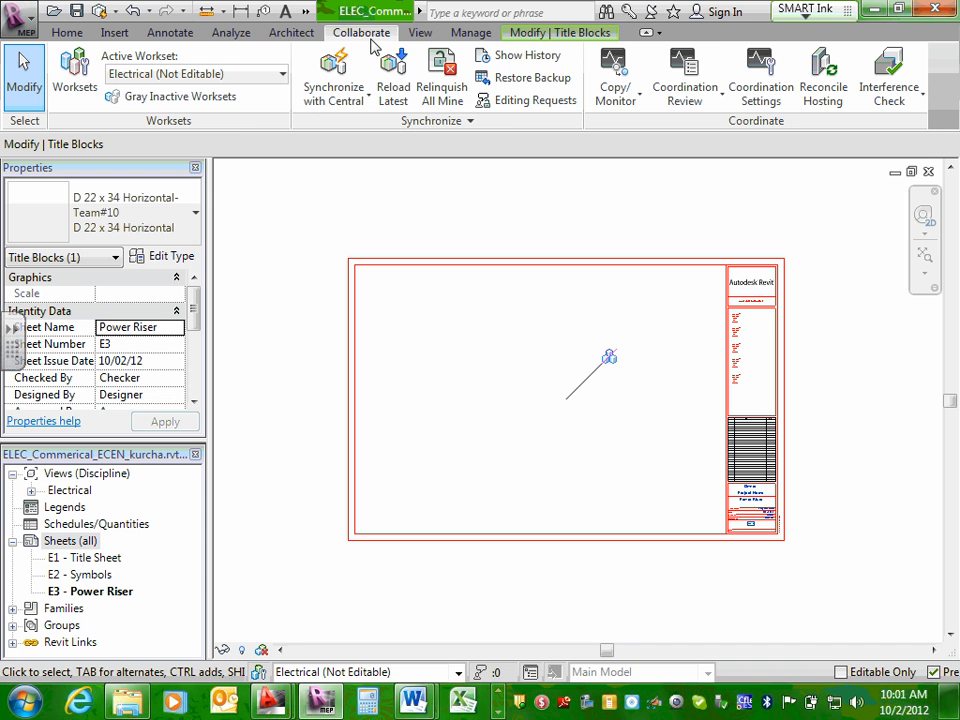
left_click(470, 32)
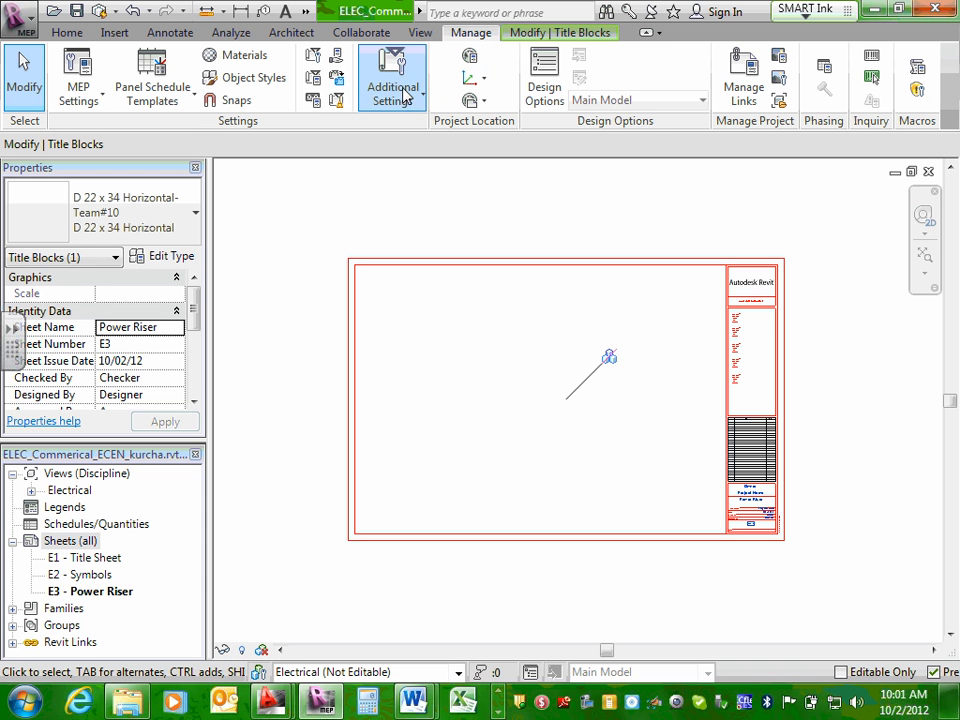
left_click(314, 84)
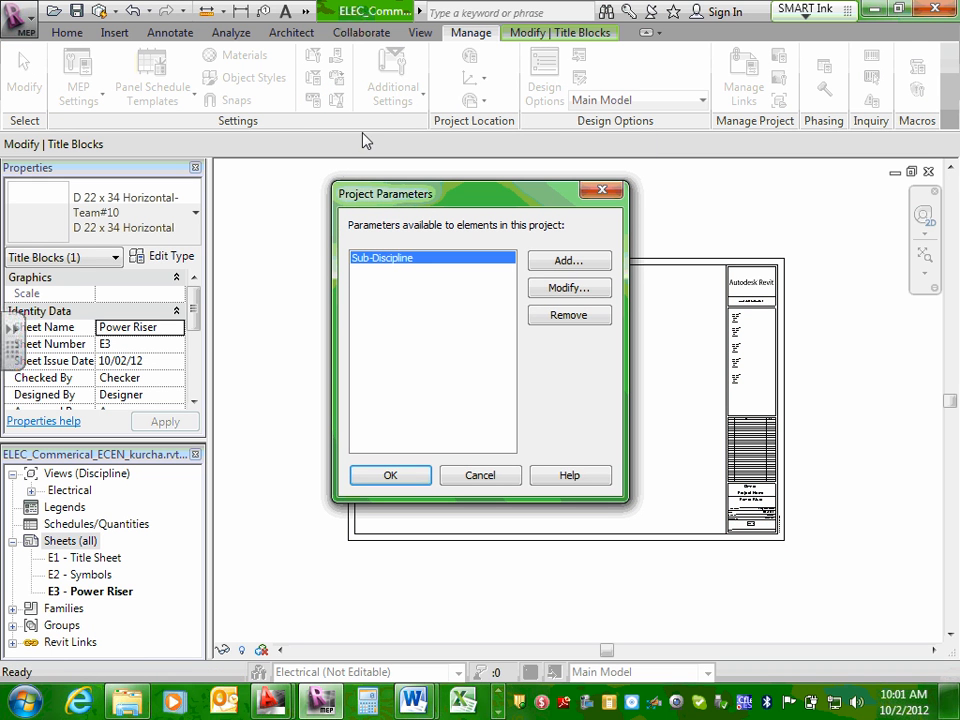
left_click(480, 477)
Create three new sheets following E3 with the D 22 x 34 Horizontal-Team#10 title block.
left_click(62, 543)
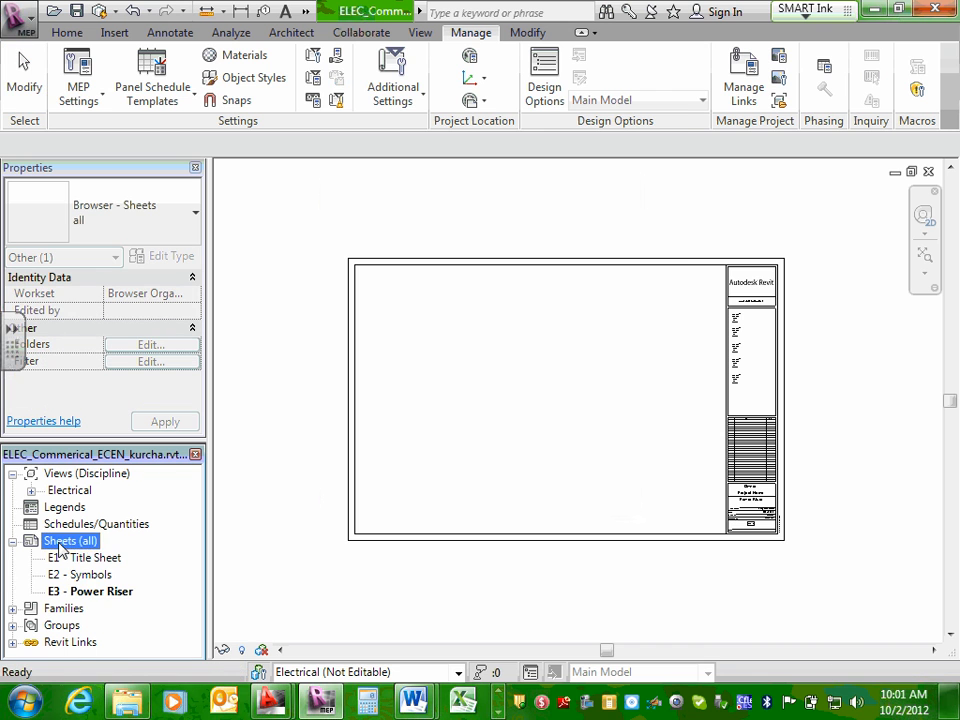
right_click(62, 548)
left_click(90, 553)
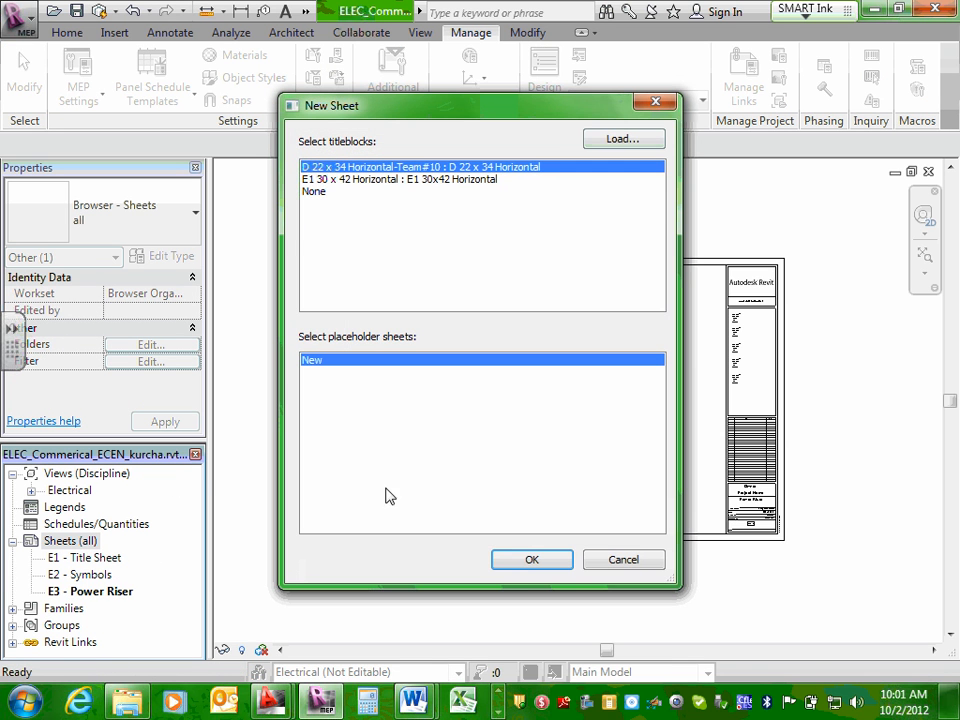
left_click(527, 560)
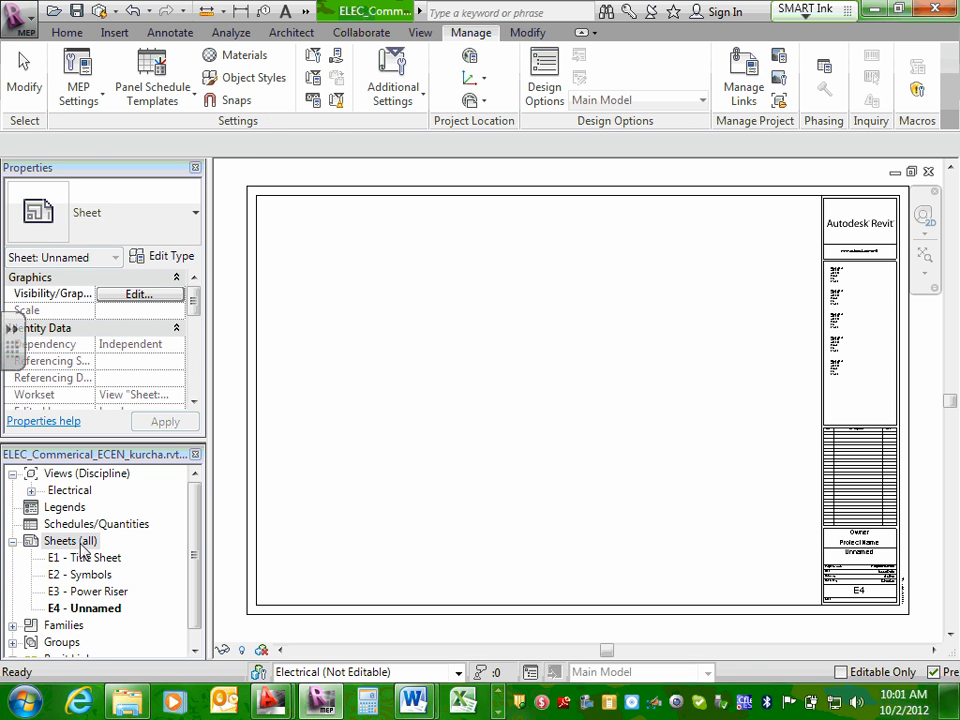
right_click(85, 547)
left_click(95, 556)
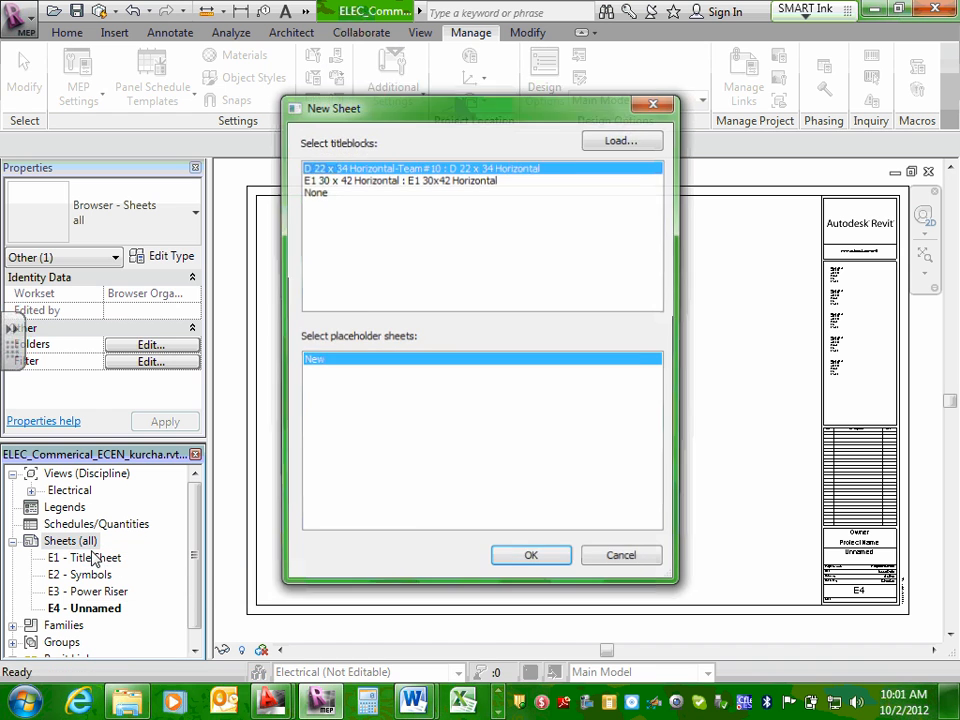
left_click(549, 560)
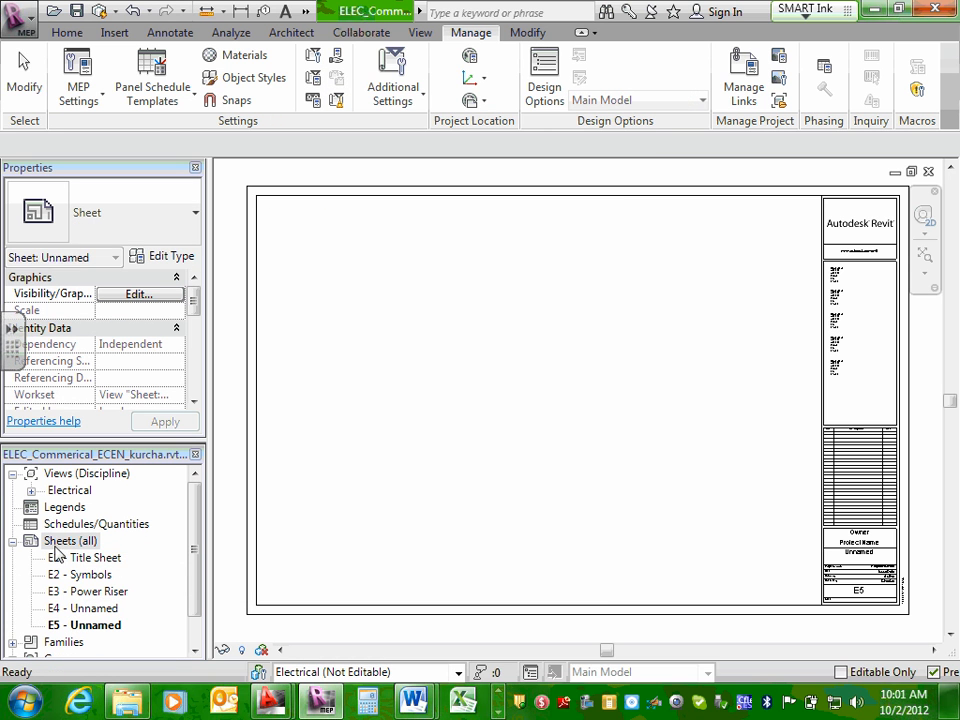
right_click(65, 542)
left_click(115, 555)
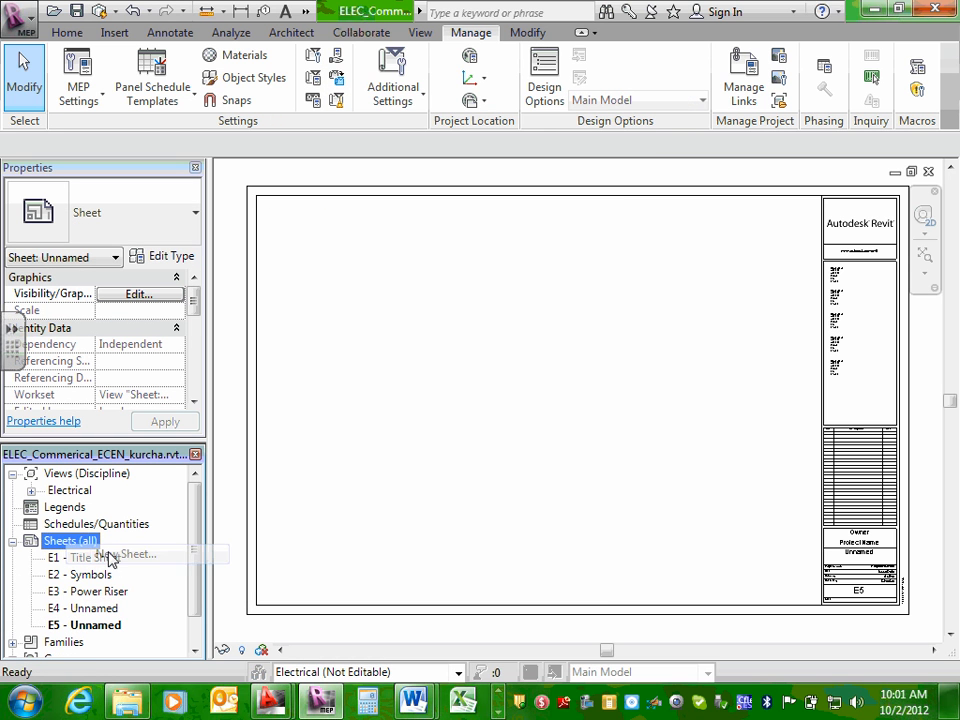
left_click(498, 566)
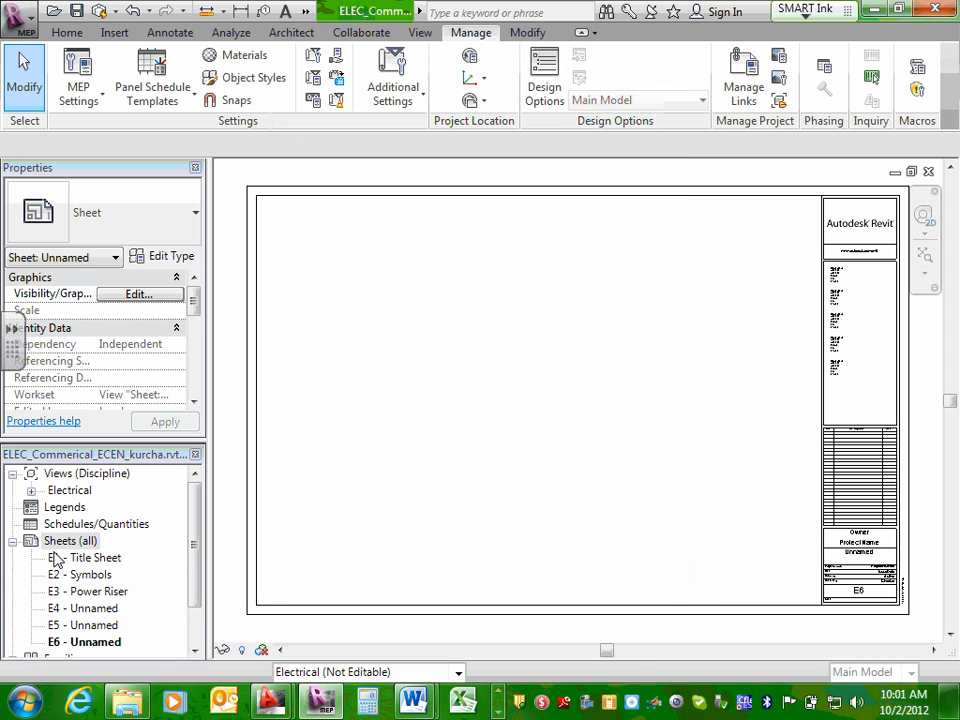
Add two more sheets following E6 with the D 22 x 34 Horizontal-Team#10 title block.
left_click(193, 513)
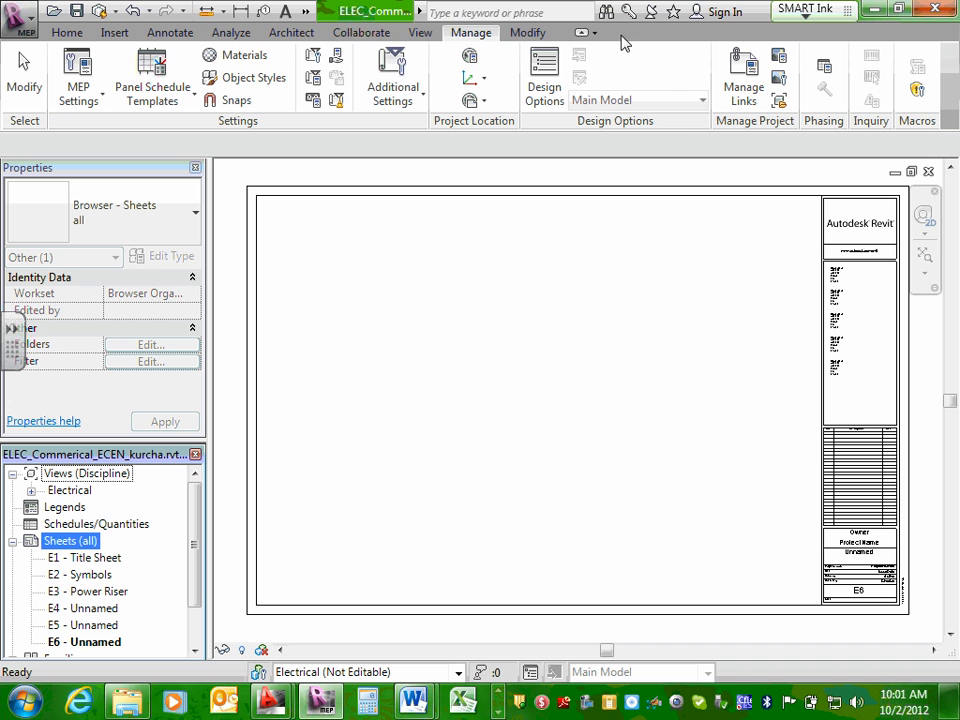
left_click(381, 37)
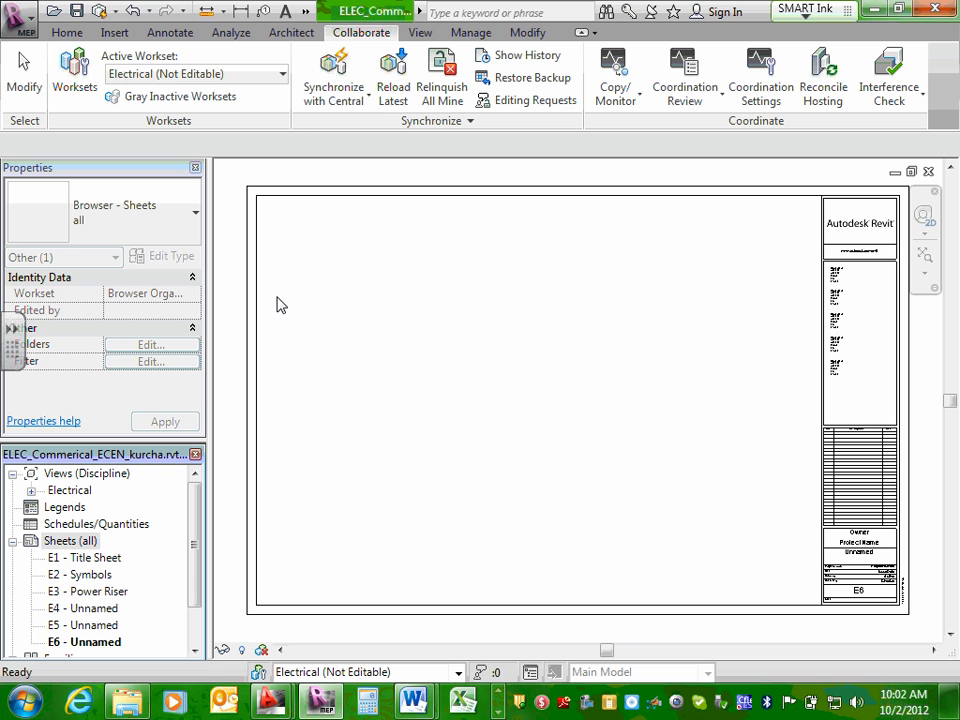
right_click(52, 545)
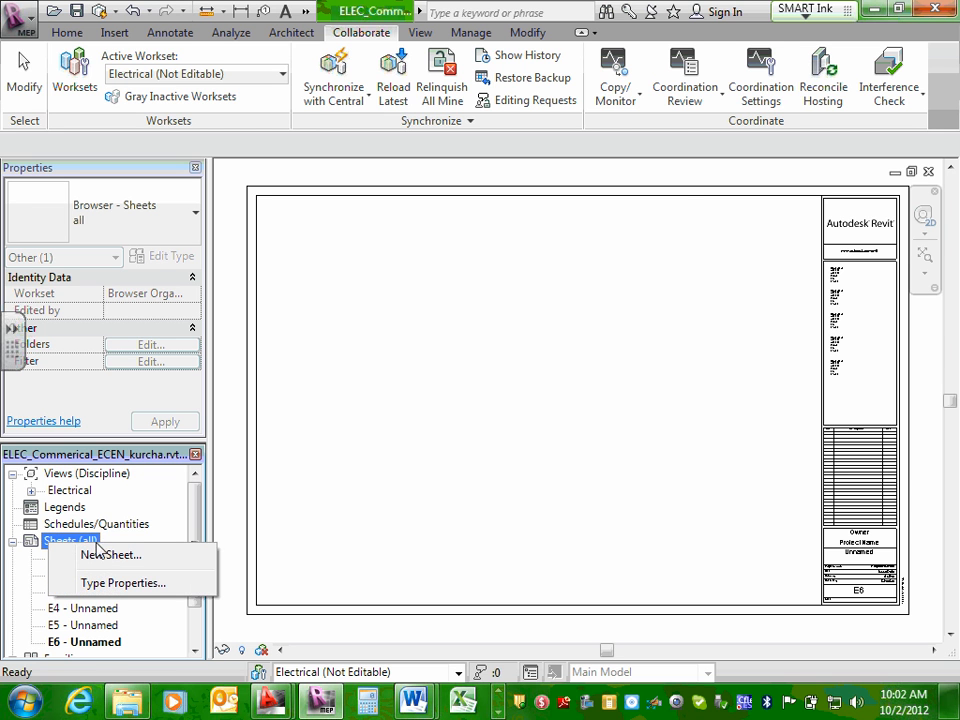
left_click(79, 559)
left_click(516, 560)
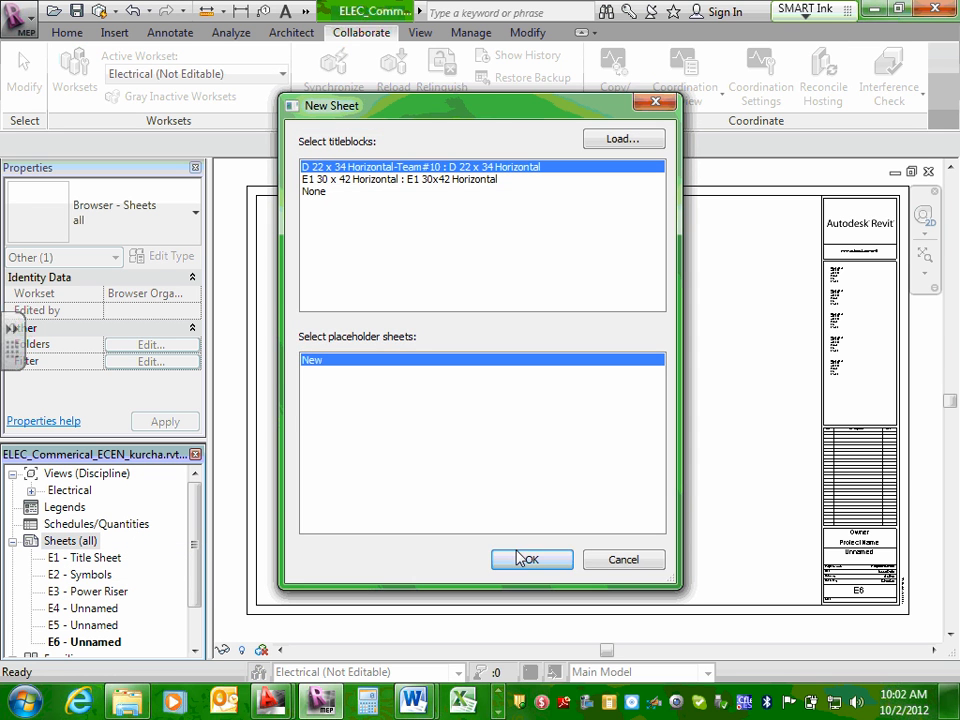
right_click(84, 545)
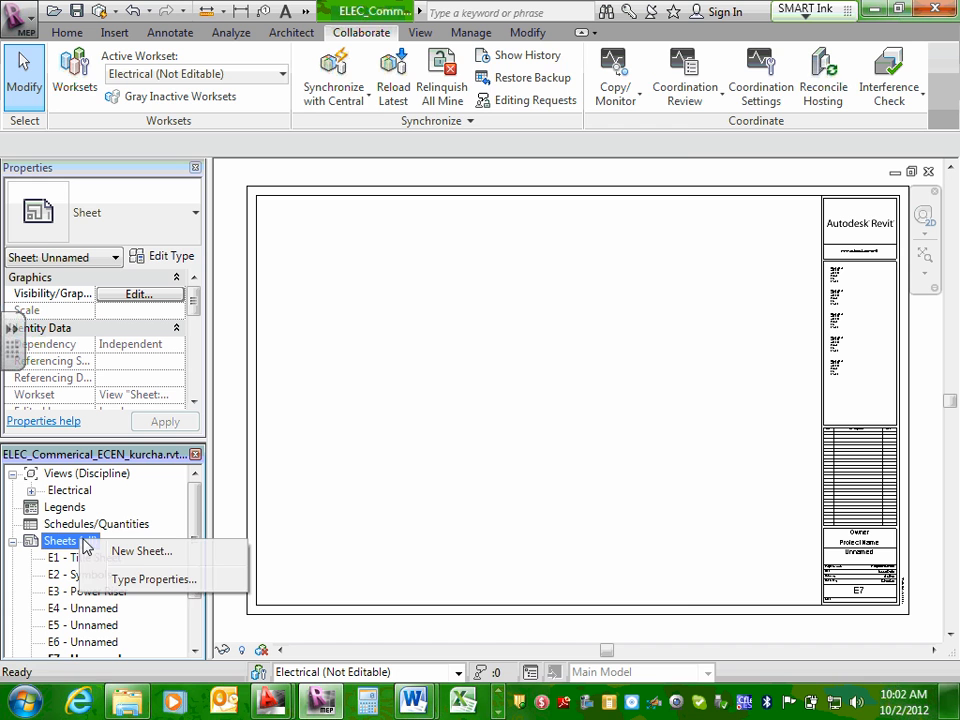
left_click(166, 560)
left_click(531, 564)
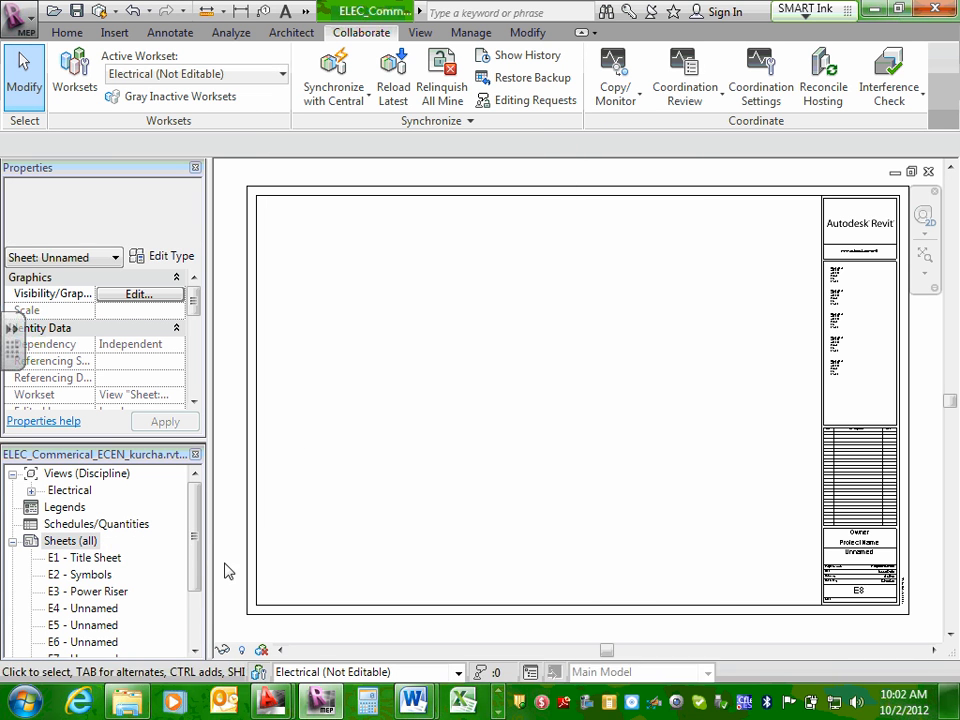
Add another two sheets following E8, using the same D 22 x 34 Horizontal-Team#10 title block.
left_click_drag(197, 544, 190, 590)
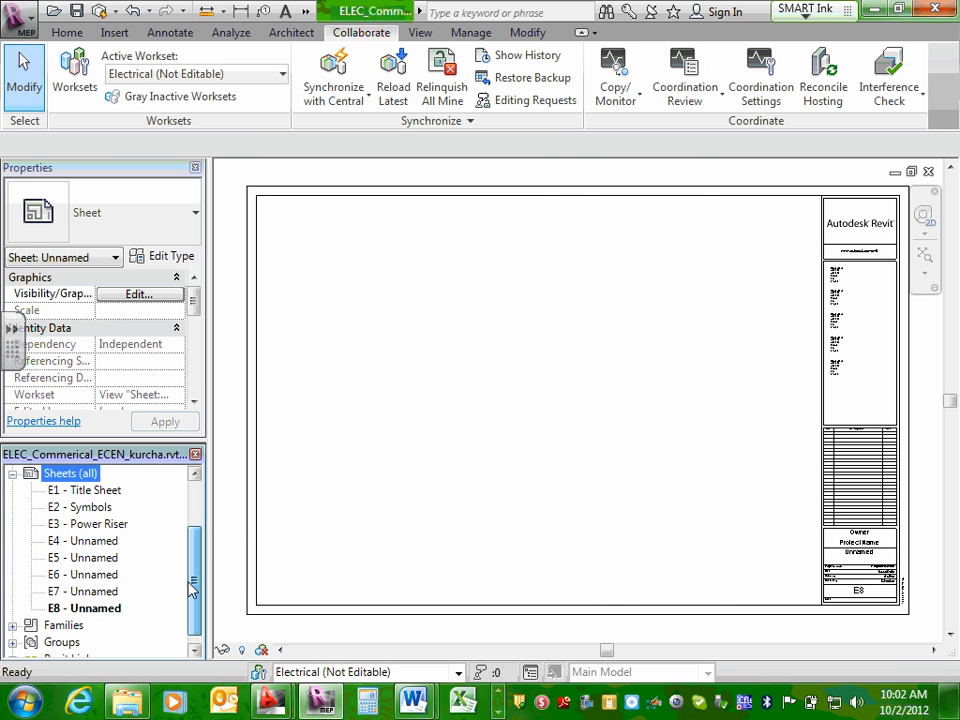
right_click(75, 483)
left_click(125, 489)
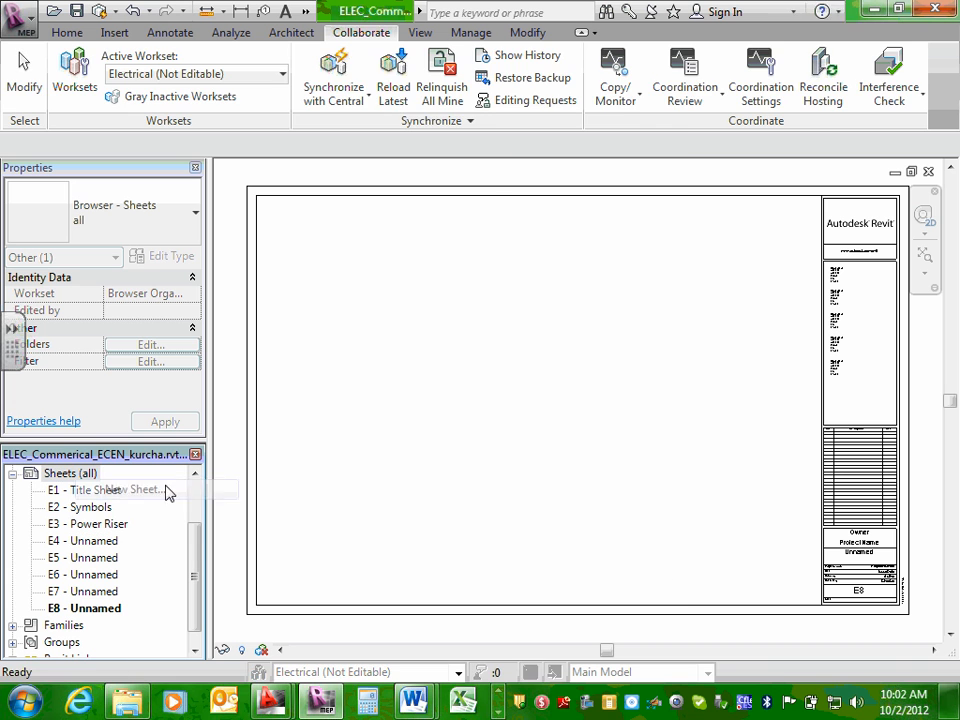
left_click(507, 561)
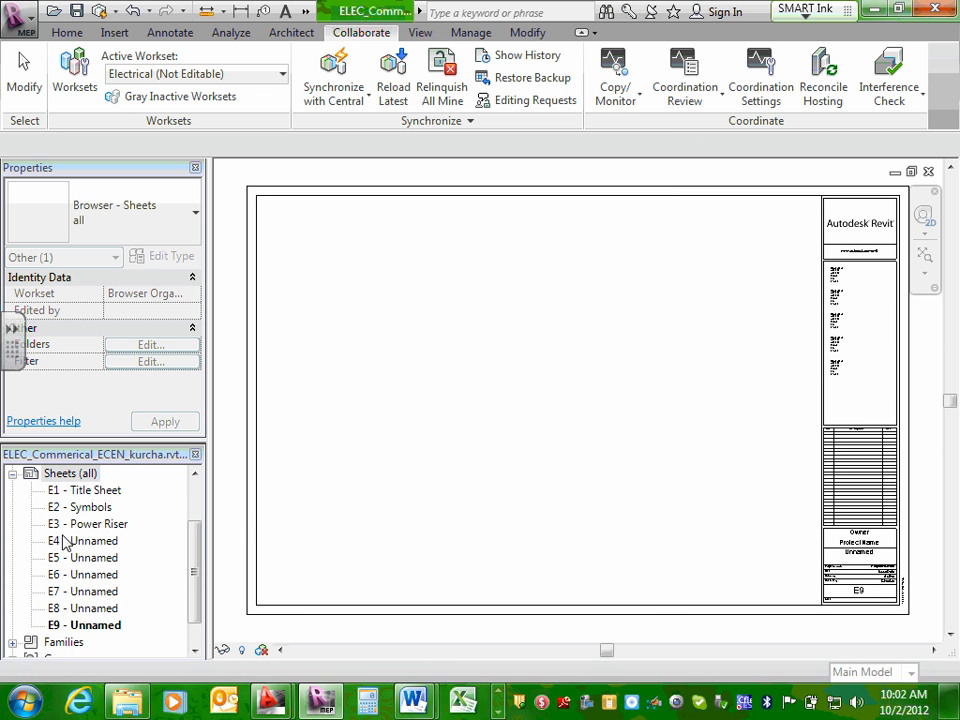
right_click(80, 482)
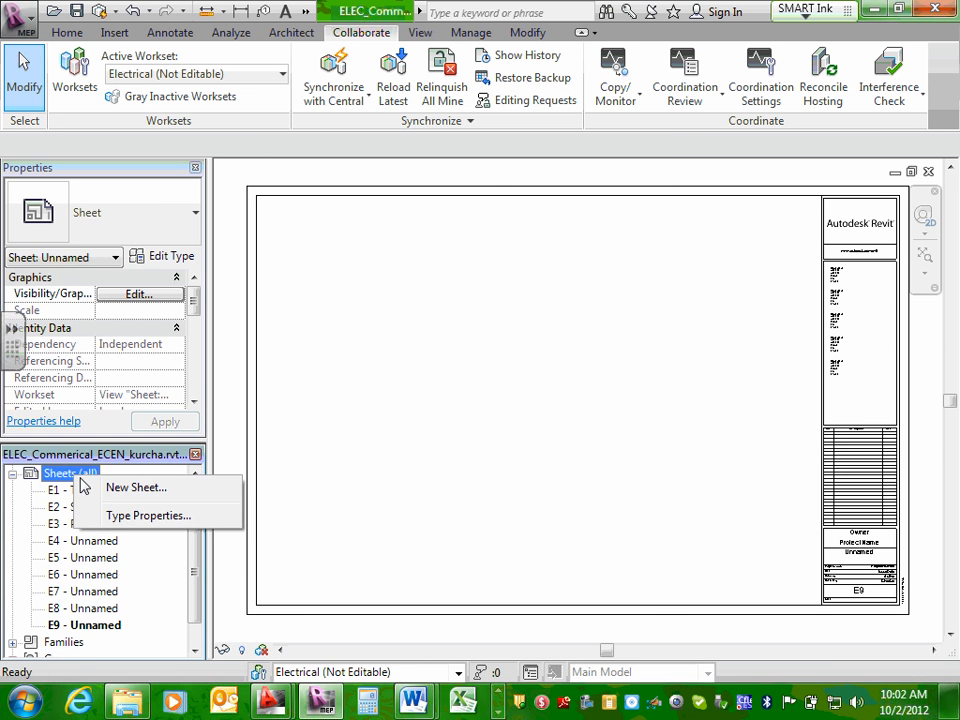
left_click(113, 489)
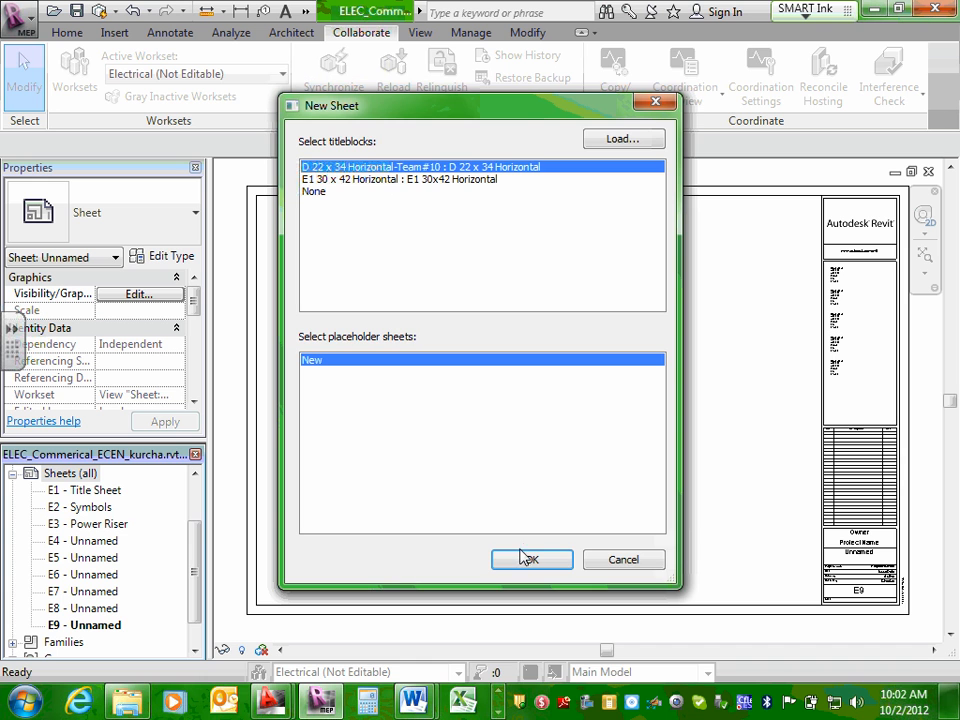
left_click(529, 559)
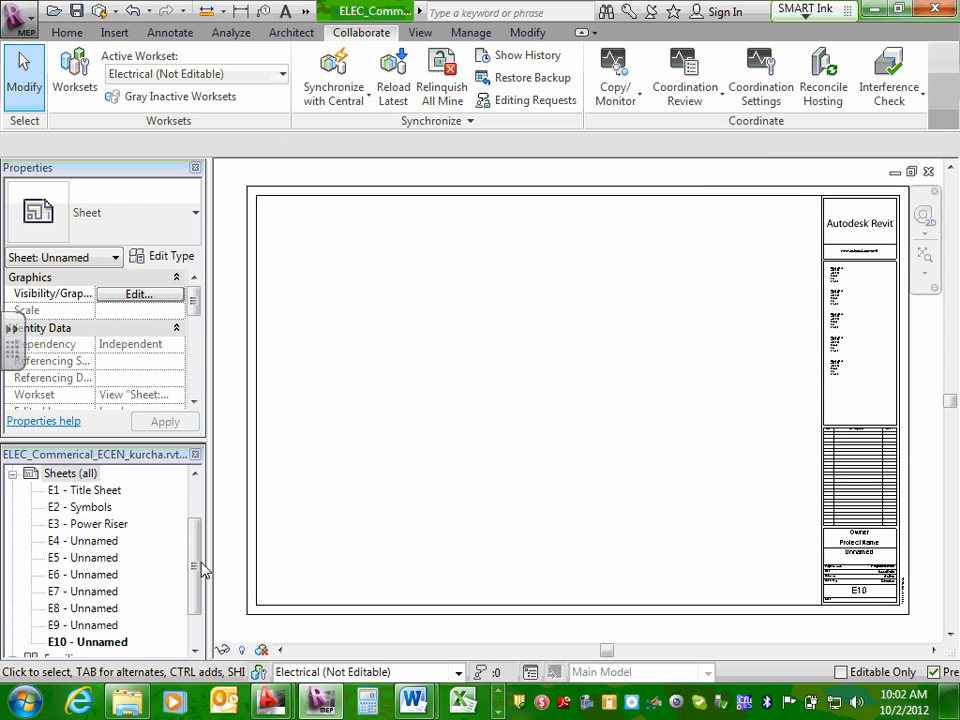
Open the E1 - Title Sheet and start editing the family of its D 22 x 34 Horizontal-Team#10 title block.
left_click_drag(195, 564, 203, 553)
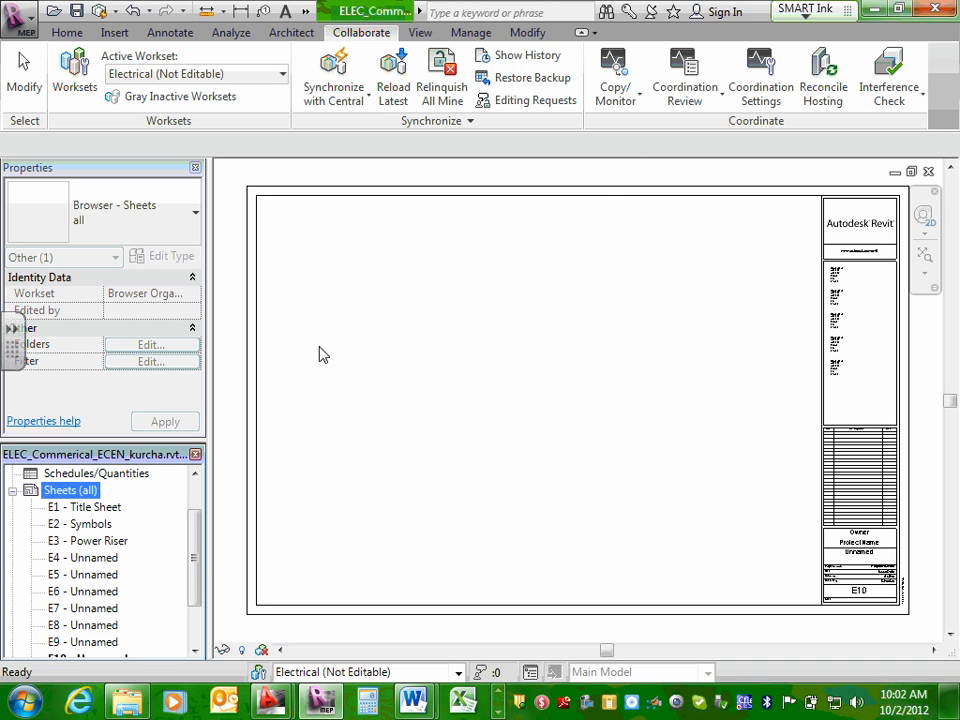
left_click(600, 197)
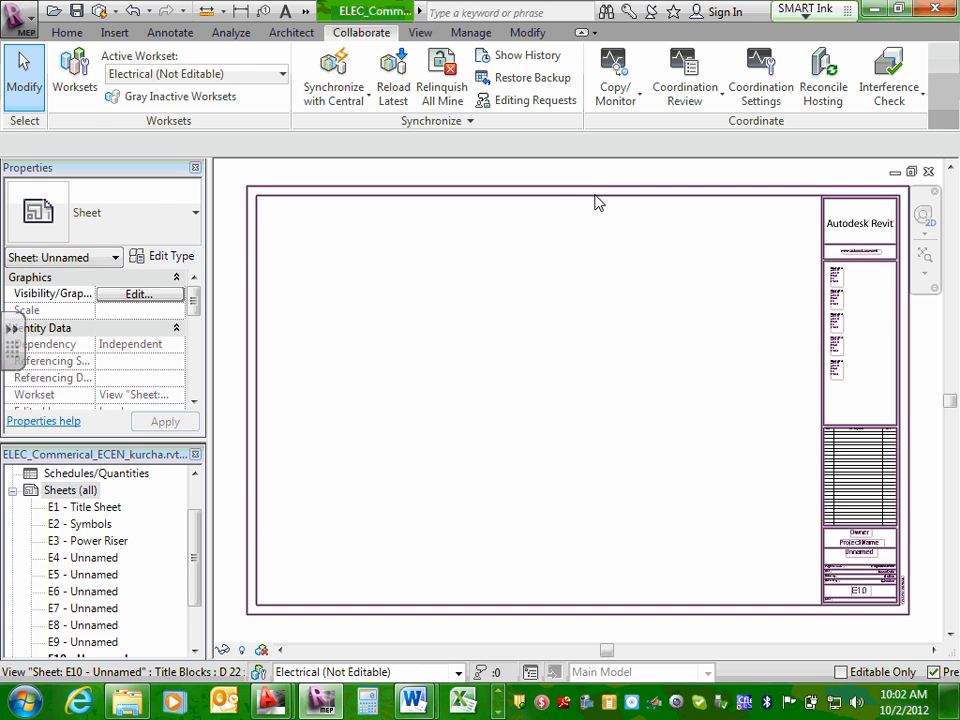
left_click(597, 200)
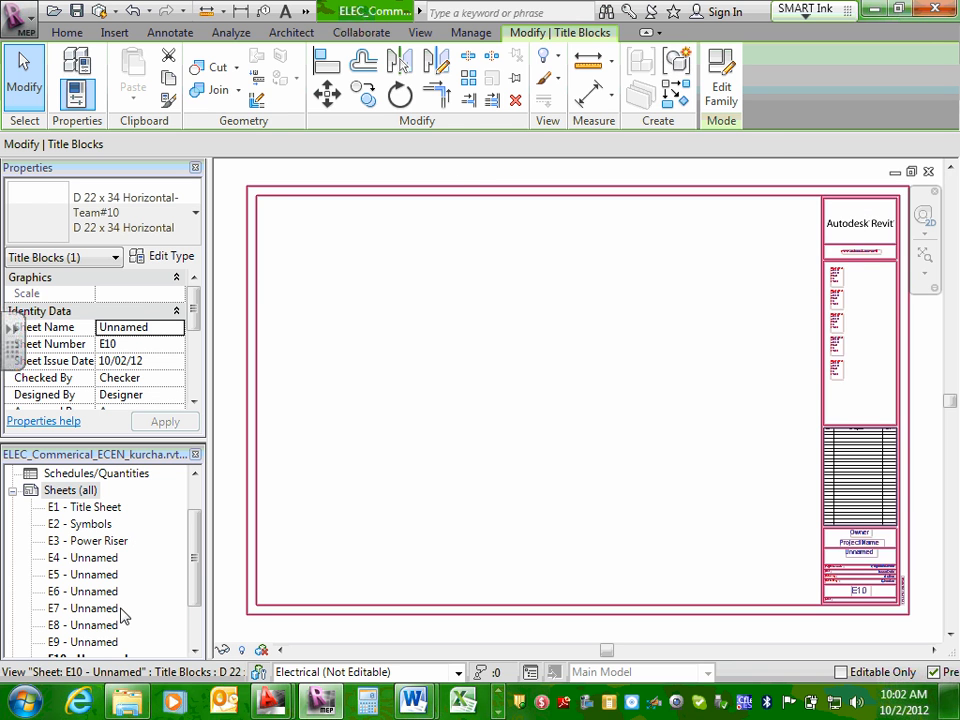
double_click(112, 508)
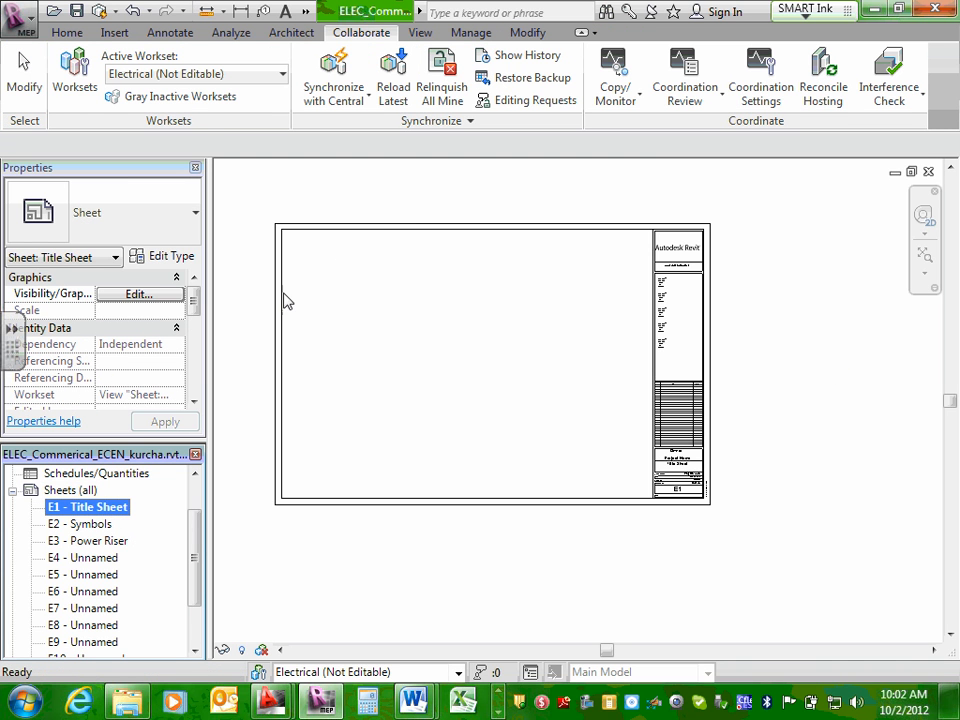
left_click(440, 233)
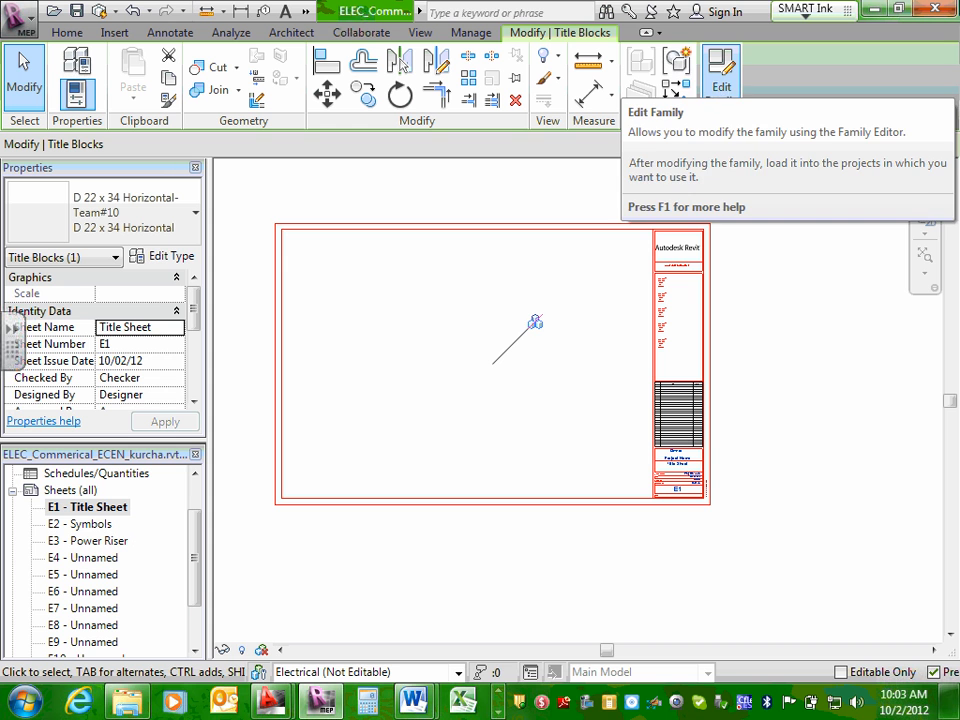
left_click(727, 96)
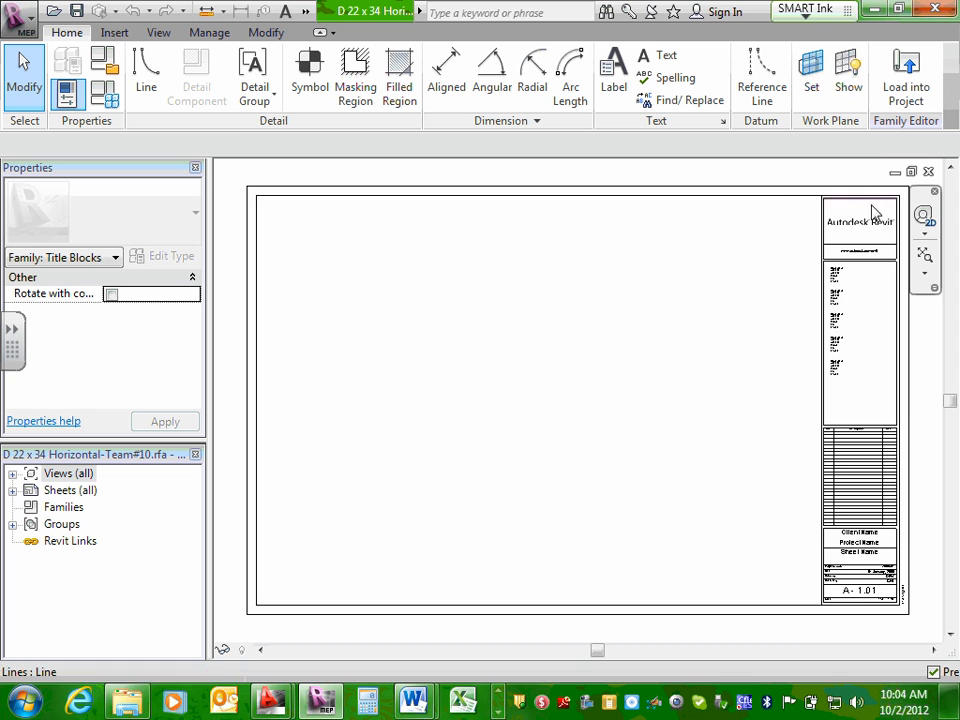
Examine the title block's Revit logo image, the web address and the first consultant text note without changing them.
scroll(870, 212, "up", 4)
scroll(853, 242, "down", 3)
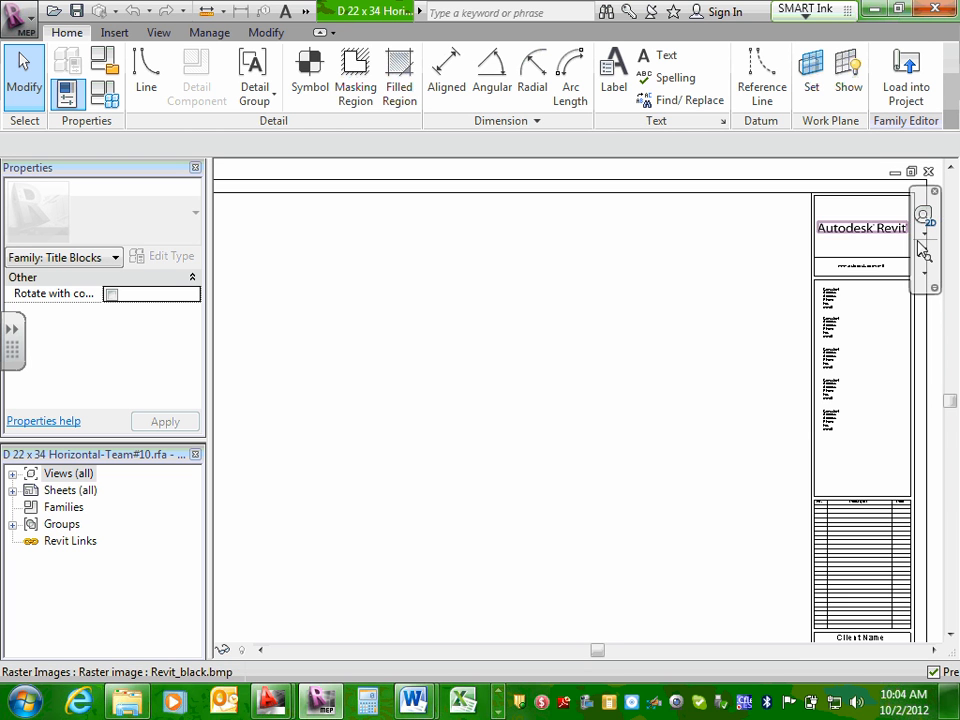
middle_click_drag(645, 253, 598, 236)
scroll(600, 238, "up", 3)
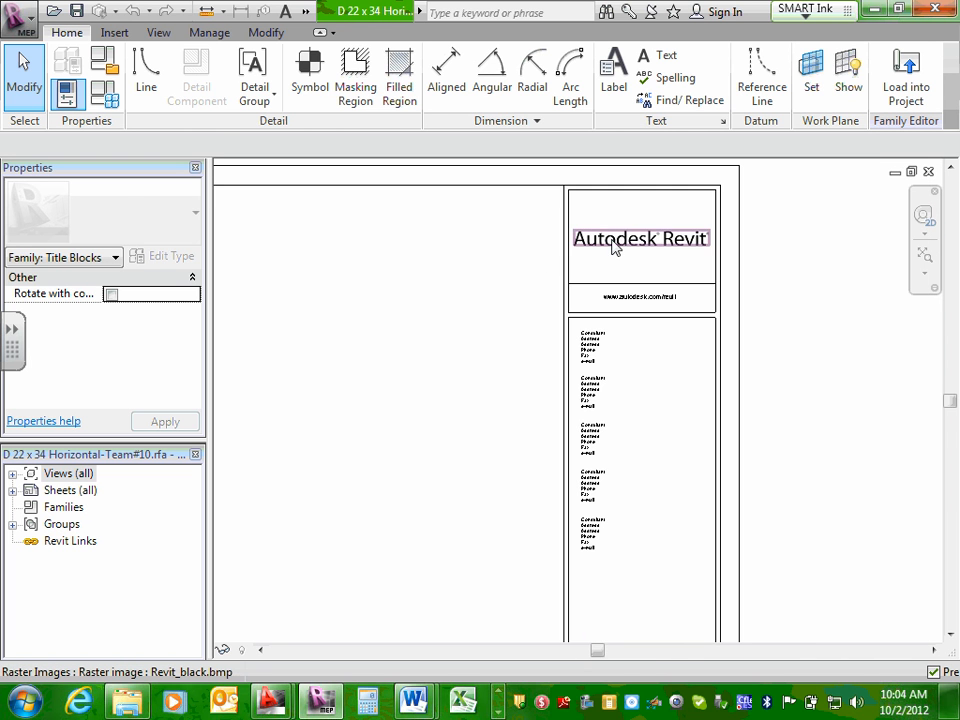
left_click(617, 238)
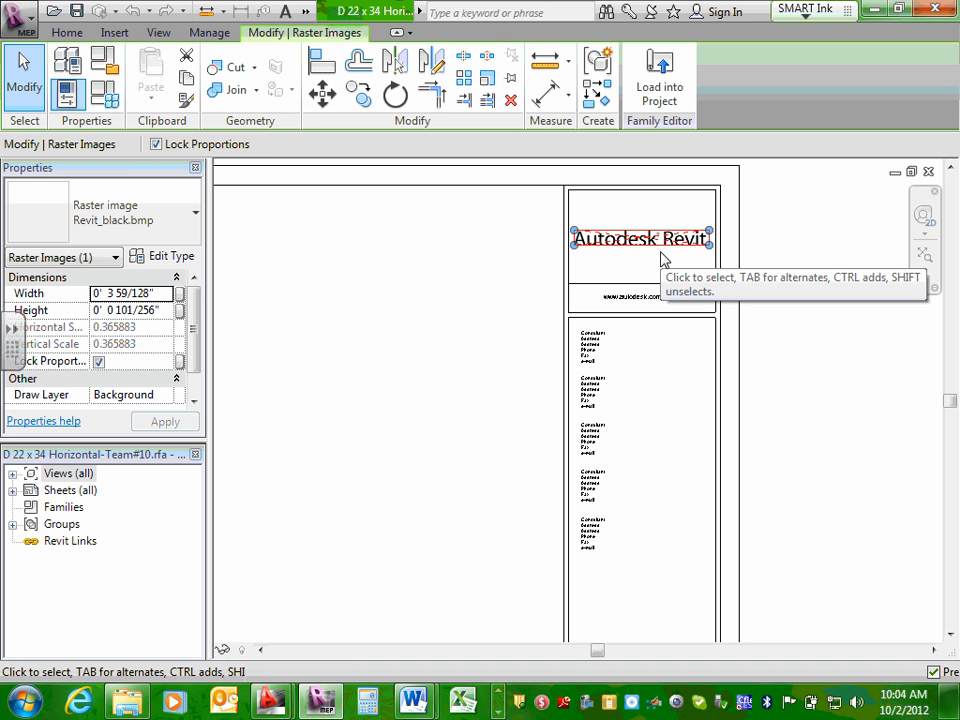
scroll(666, 256, "up", 1)
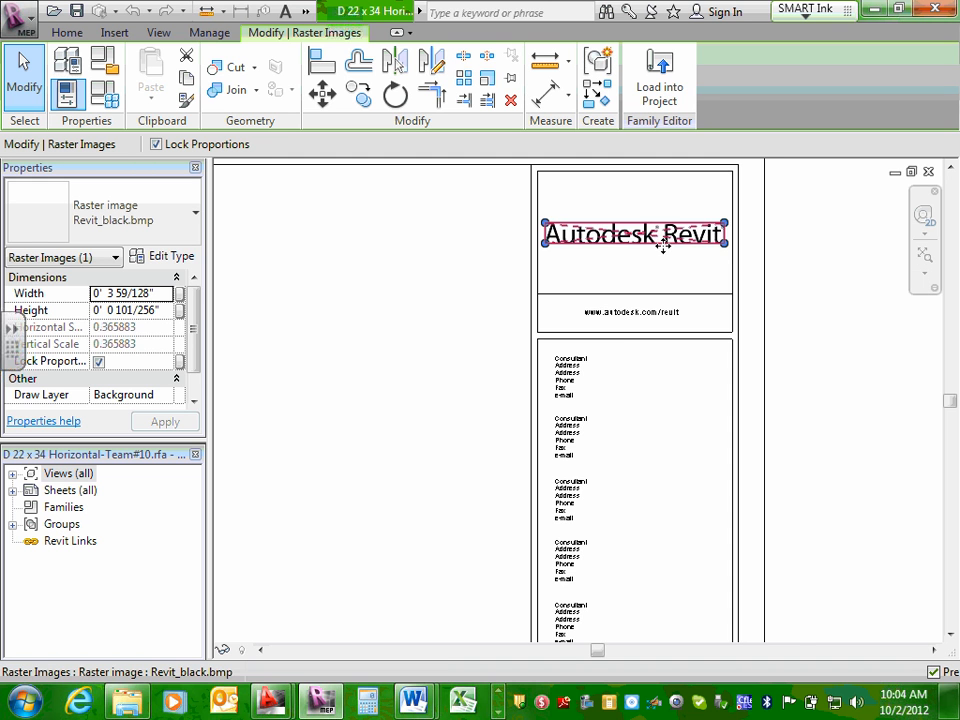
scroll(625, 325, "up", 2)
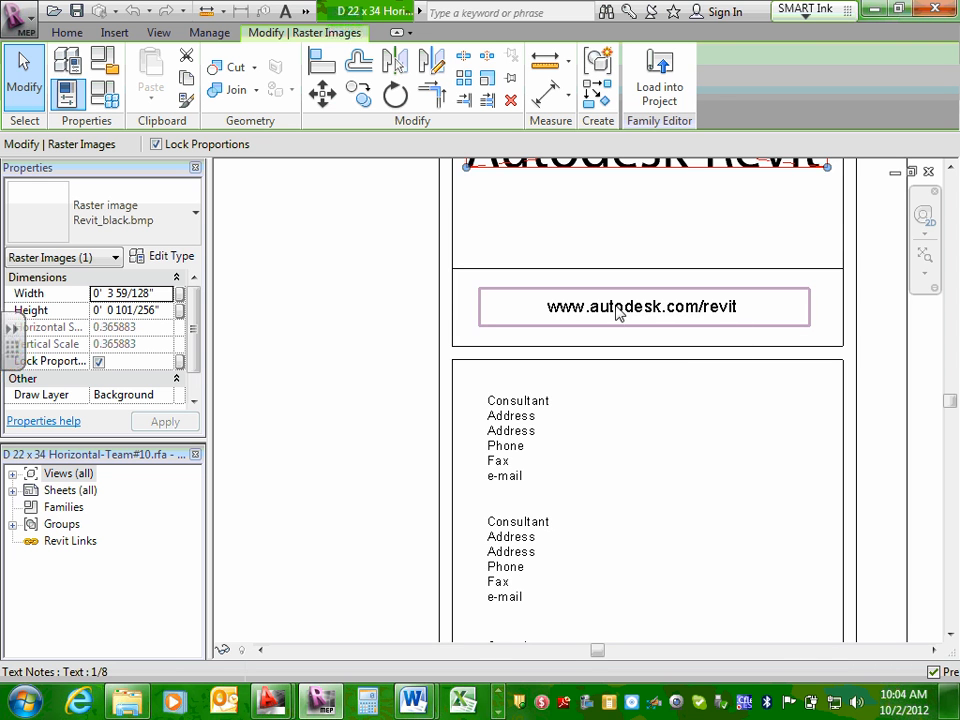
scroll(615, 313, "down", 2)
scroll(550, 385, "up", 3)
double_click(547, 386)
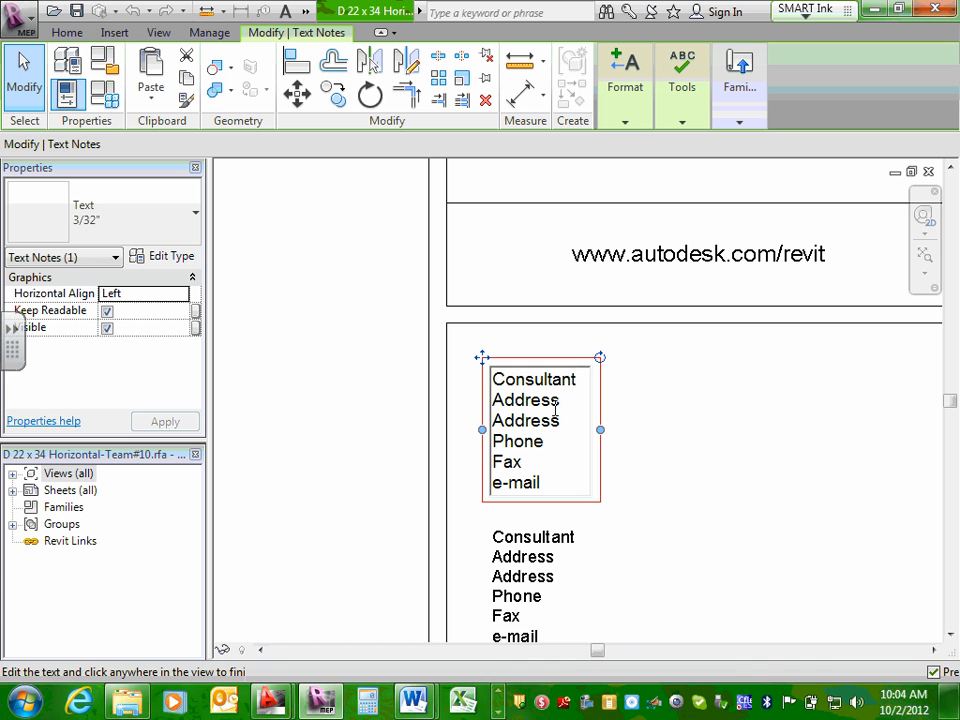
left_click(792, 393)
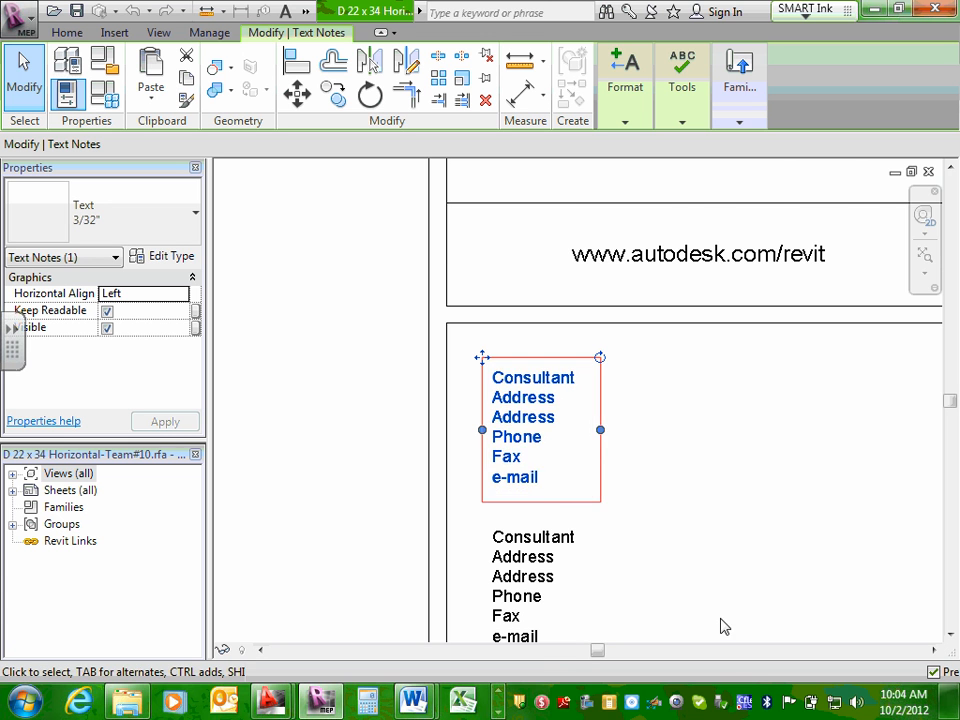
Review the remaining consultant notes, the revision schedule and the project information area at the lower end of the title block.
scroll(718, 612, "down", 1)
middle_click_drag(656, 592, 666, 379)
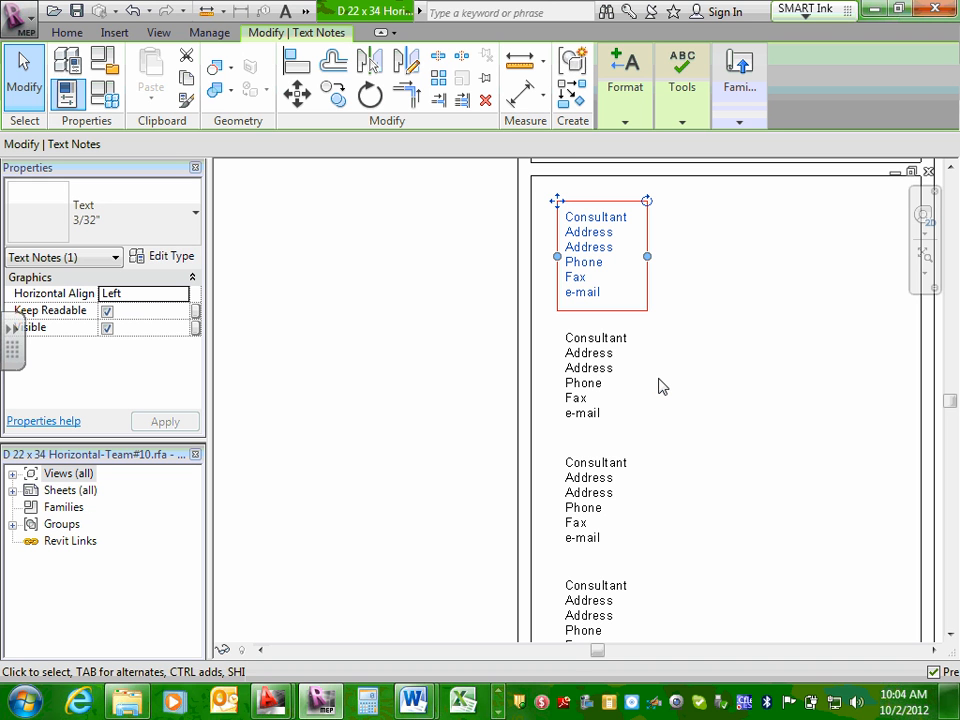
scroll(647, 396, "down", 1)
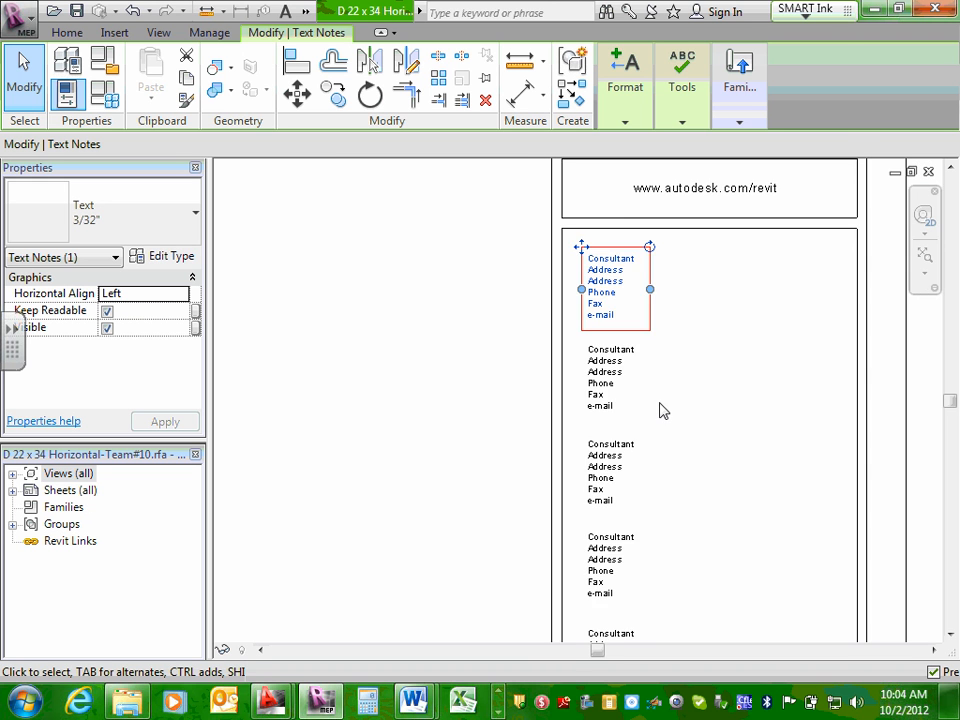
middle_click_drag(662, 409, 673, 229)
left_click(622, 430)
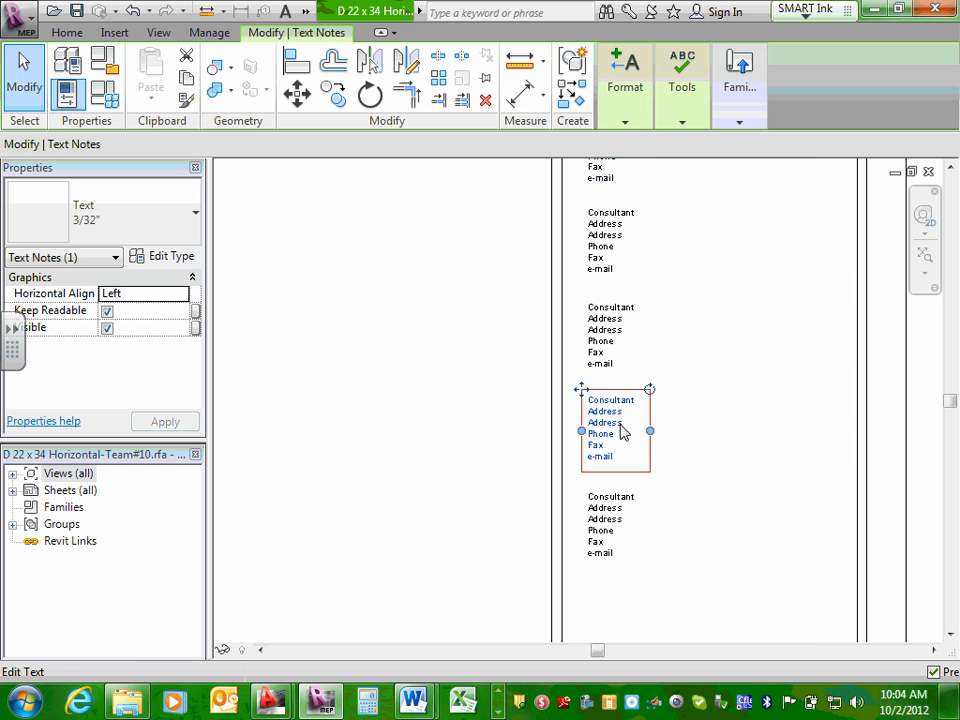
scroll(700, 475, "down", 1)
middle_click_drag(681, 514, 681, 375)
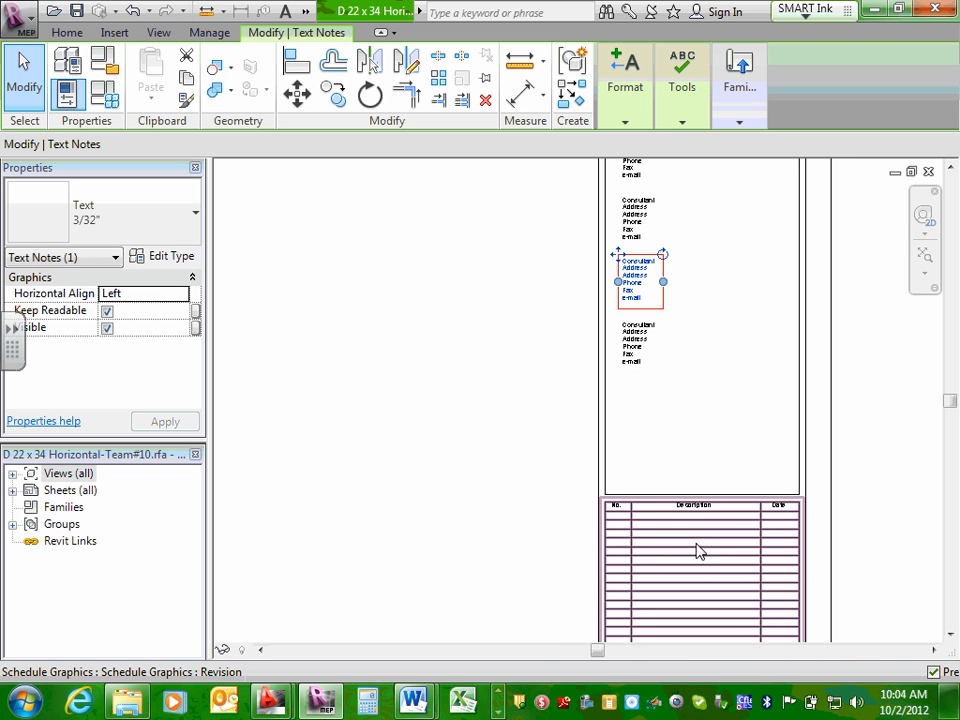
middle_click_drag(654, 564, 669, 349)
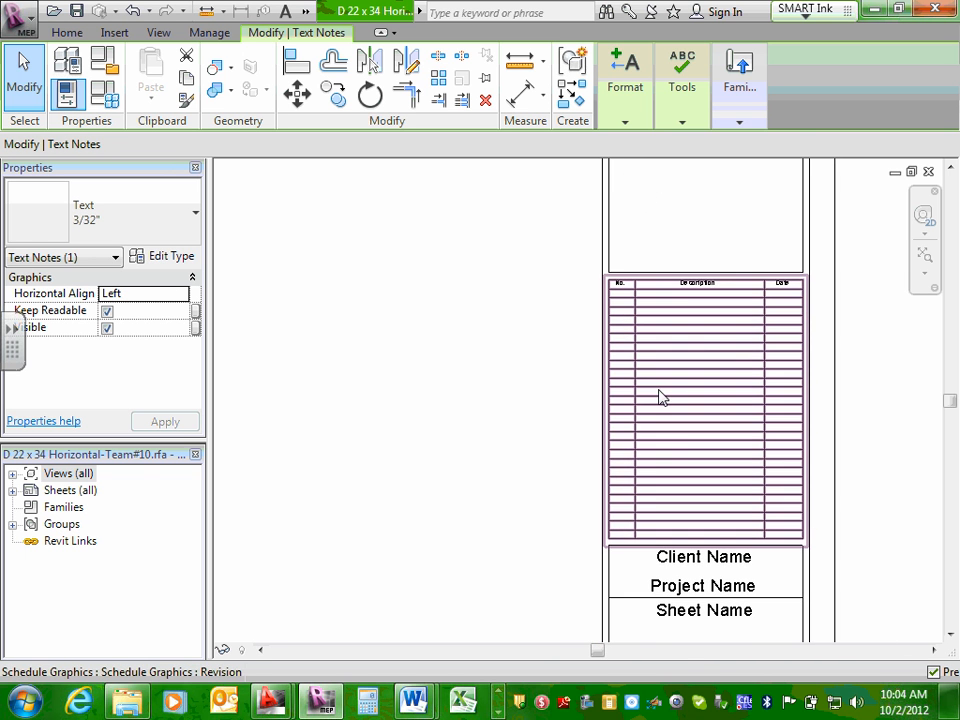
middle_click_drag(687, 500, 658, 287)
scroll(668, 381, "up", 2)
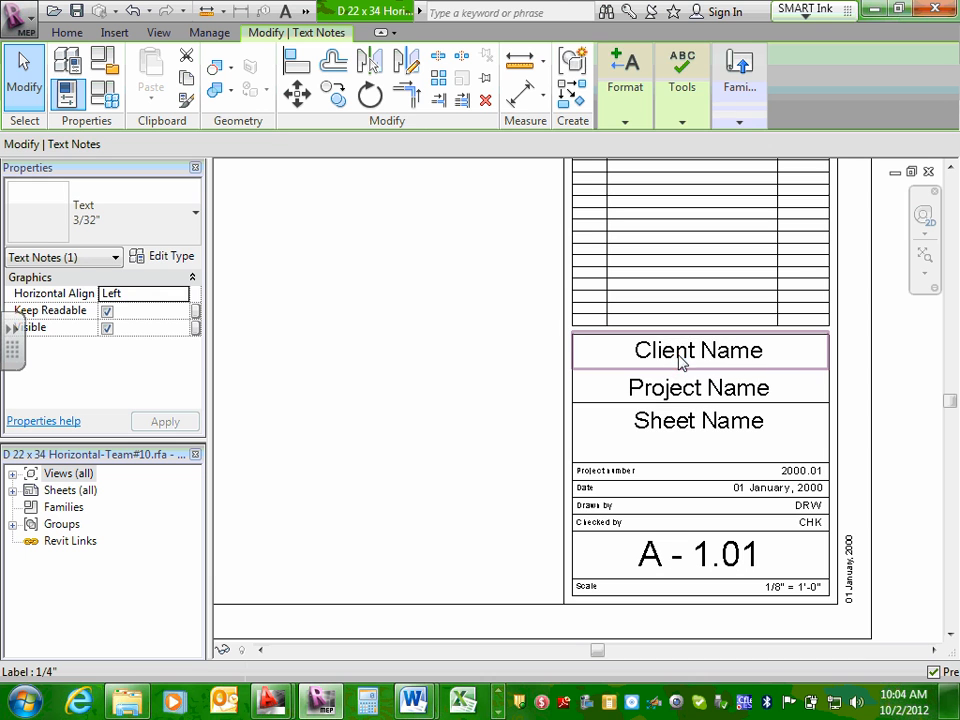
Inspect the title block's Client Name, Project Name, project number, date and Checked by labels.
left_click(680, 360)
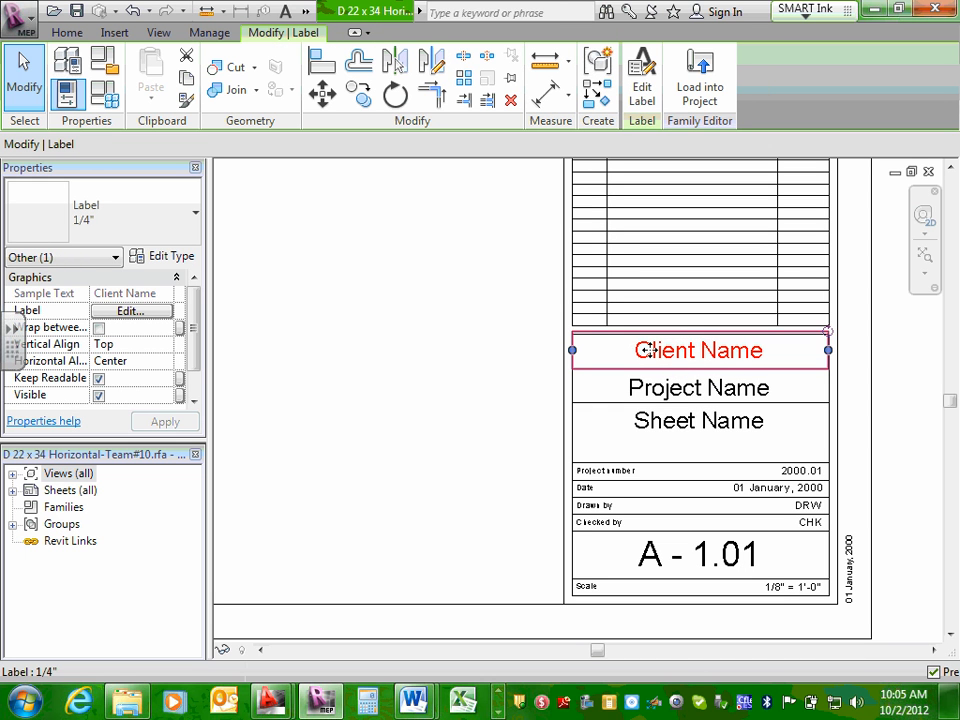
left_click(668, 386)
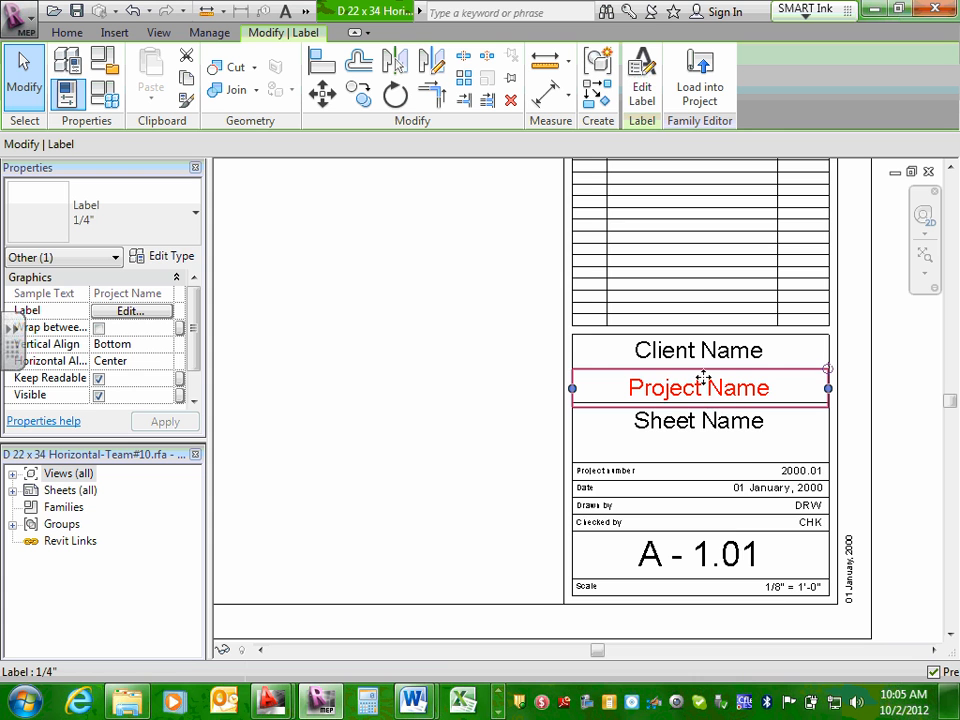
scroll(758, 500, "up", 1)
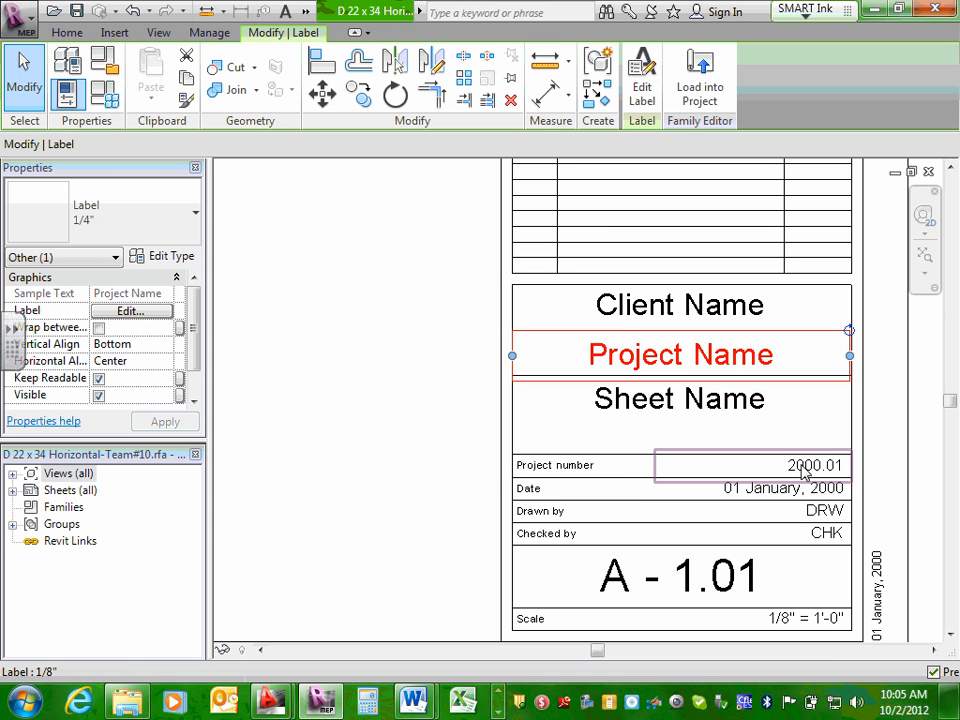
left_click(803, 465)
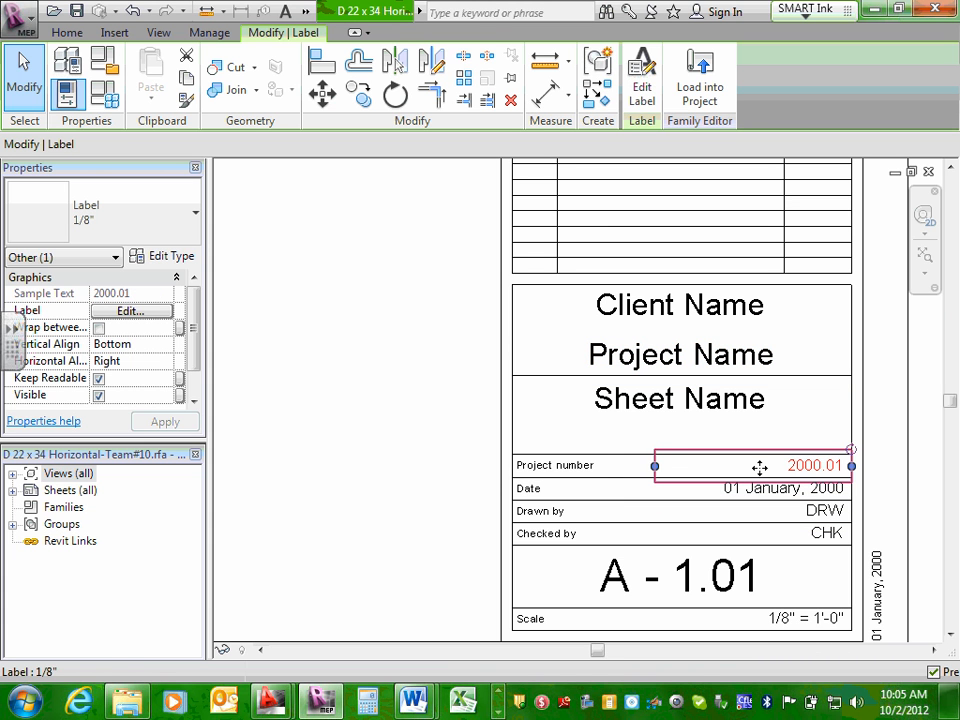
left_click(694, 462)
left_click(828, 466)
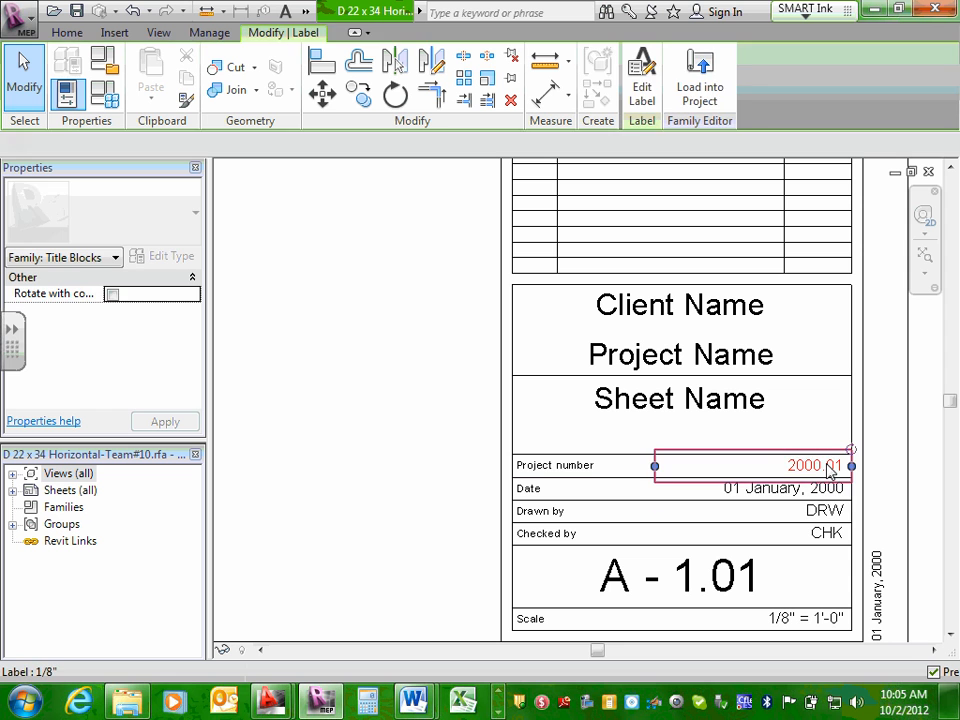
key("Escape")
left_click(822, 488)
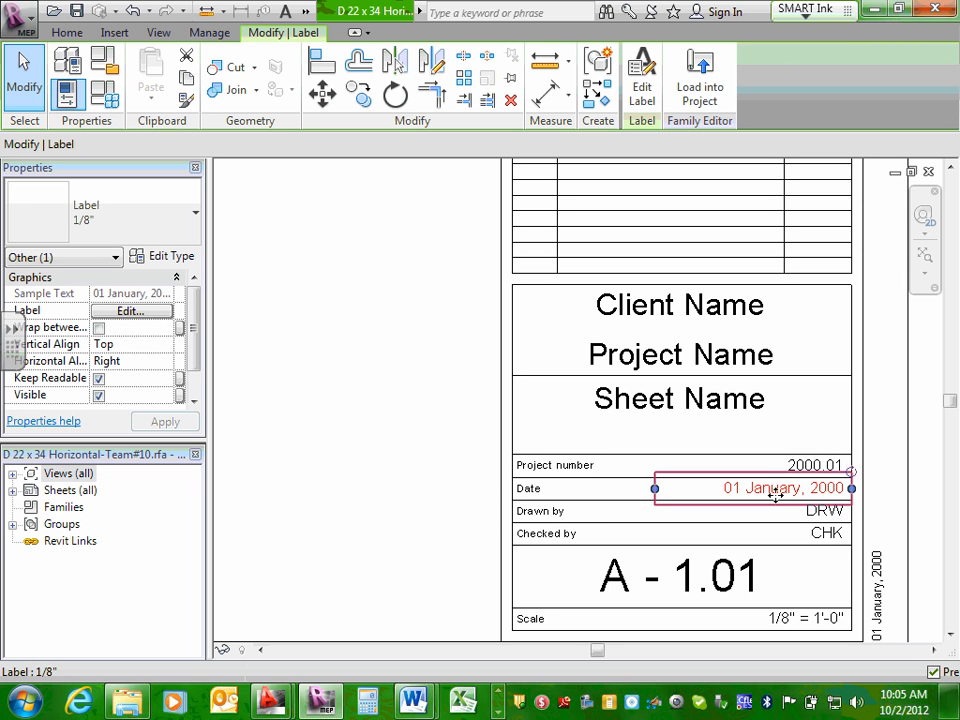
key("Escape")
left_click(836, 536)
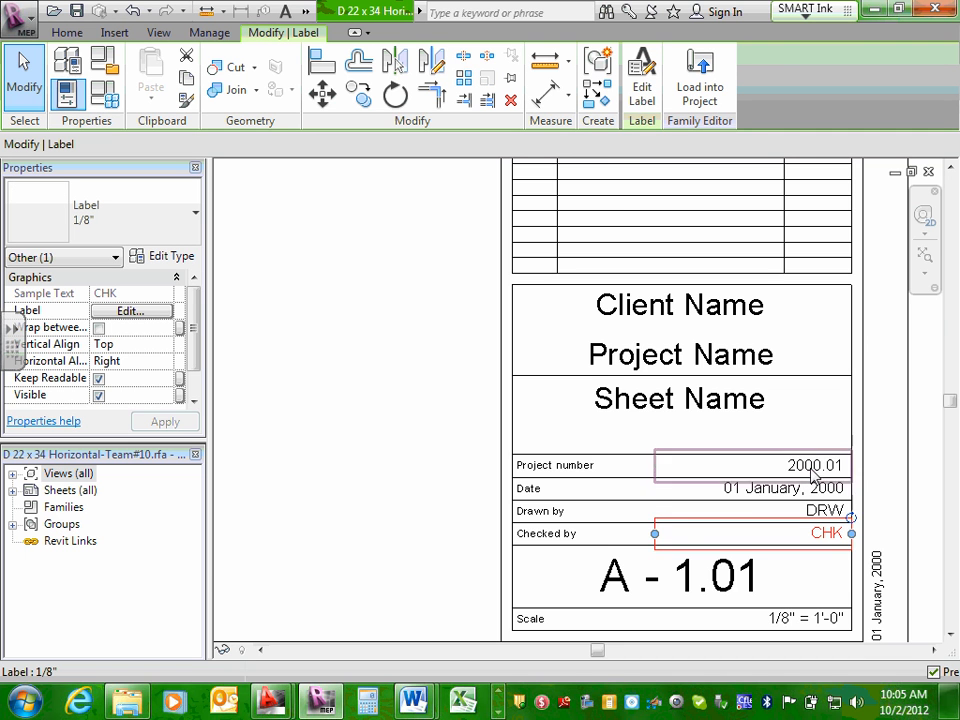
Return to the logo area and check the individual consultant text notes below it, leaving them unselected.
scroll(736, 494, "down", 2)
scroll(736, 494, "down", 2)
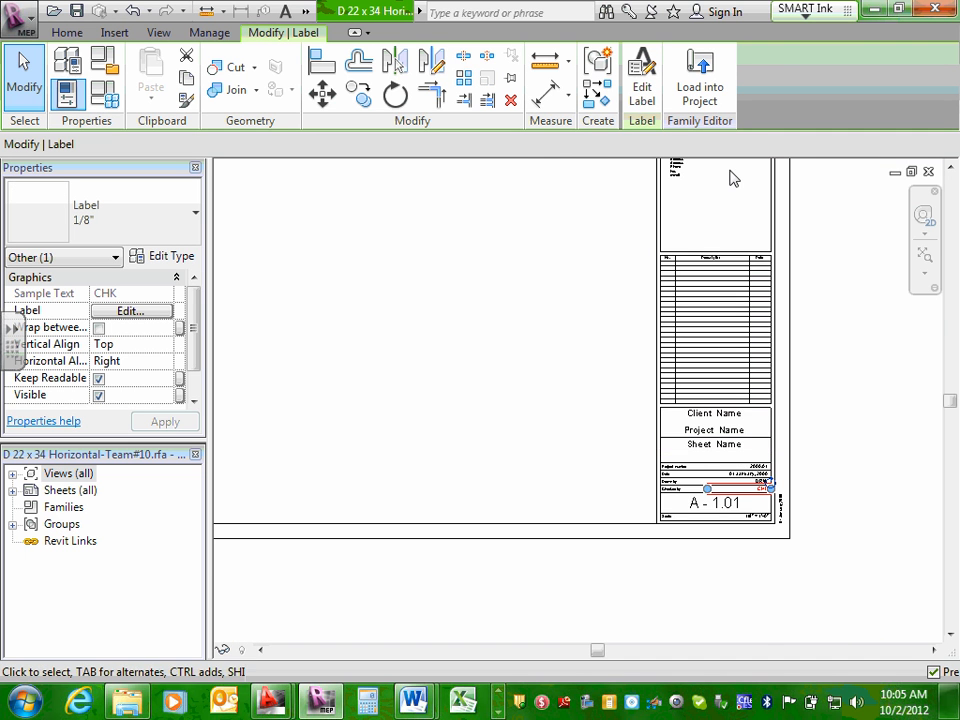
middle_click_drag(744, 222, 707, 531)
scroll(703, 290, "up", 2)
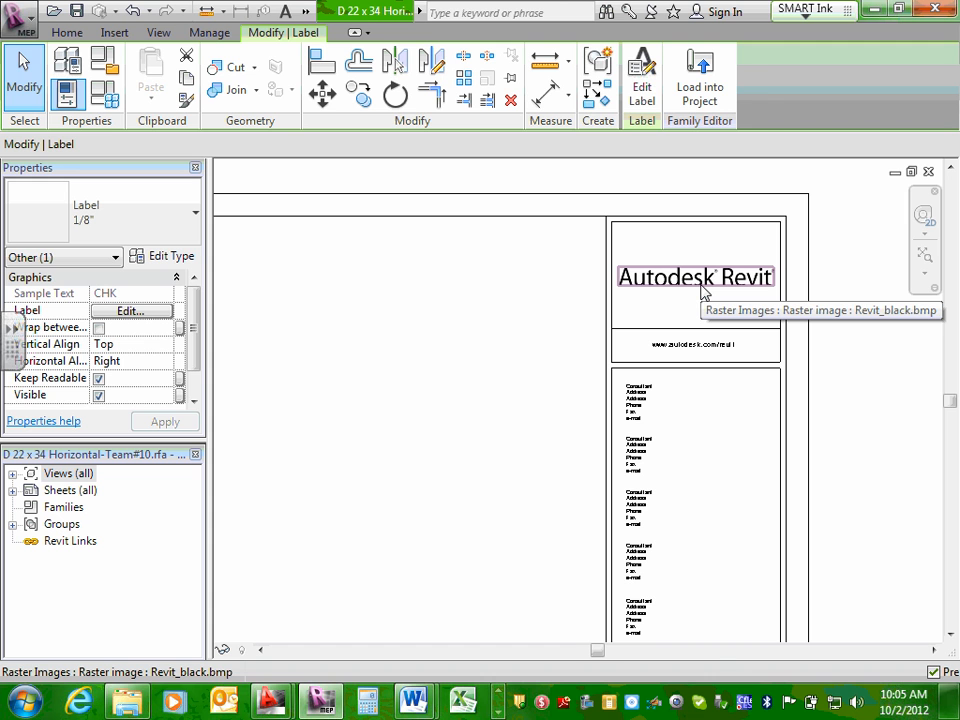
left_click(656, 457)
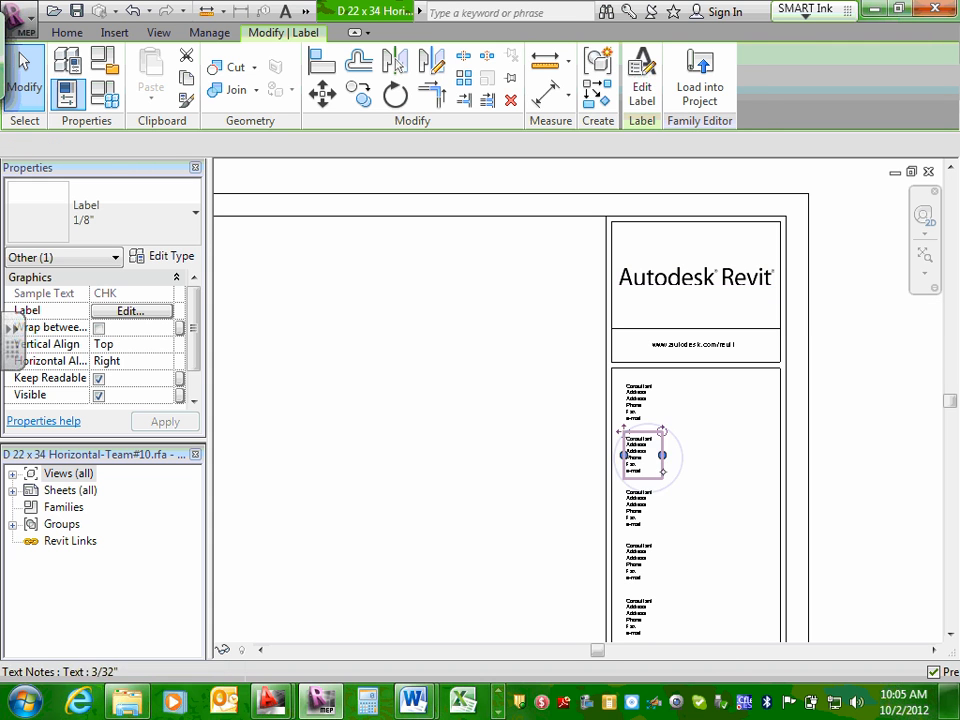
left_click(653, 520)
left_click(651, 580)
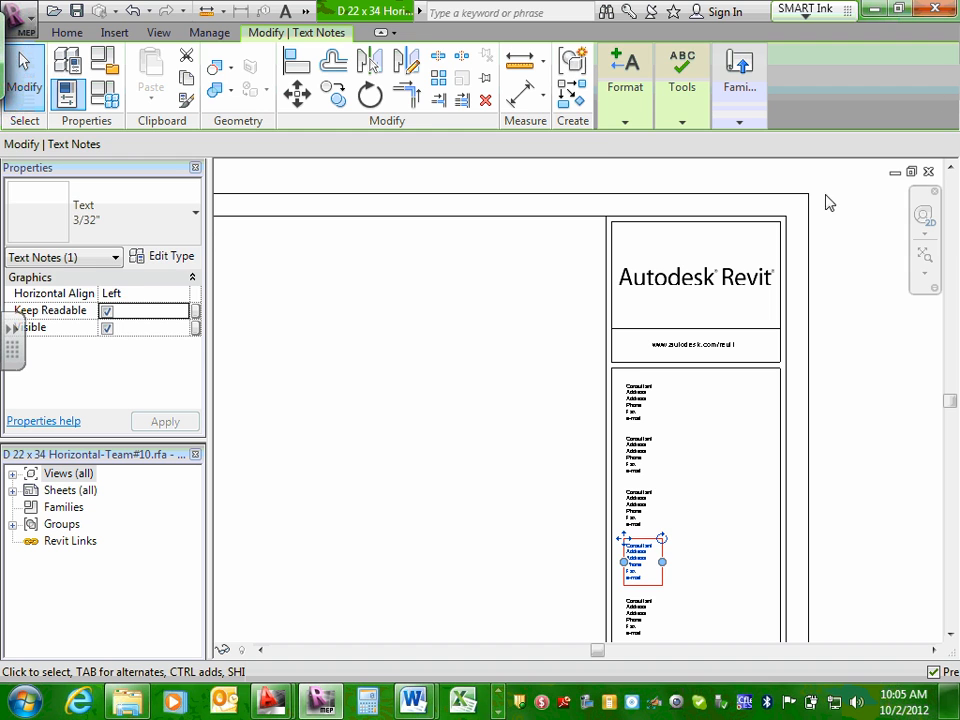
left_click(847, 412)
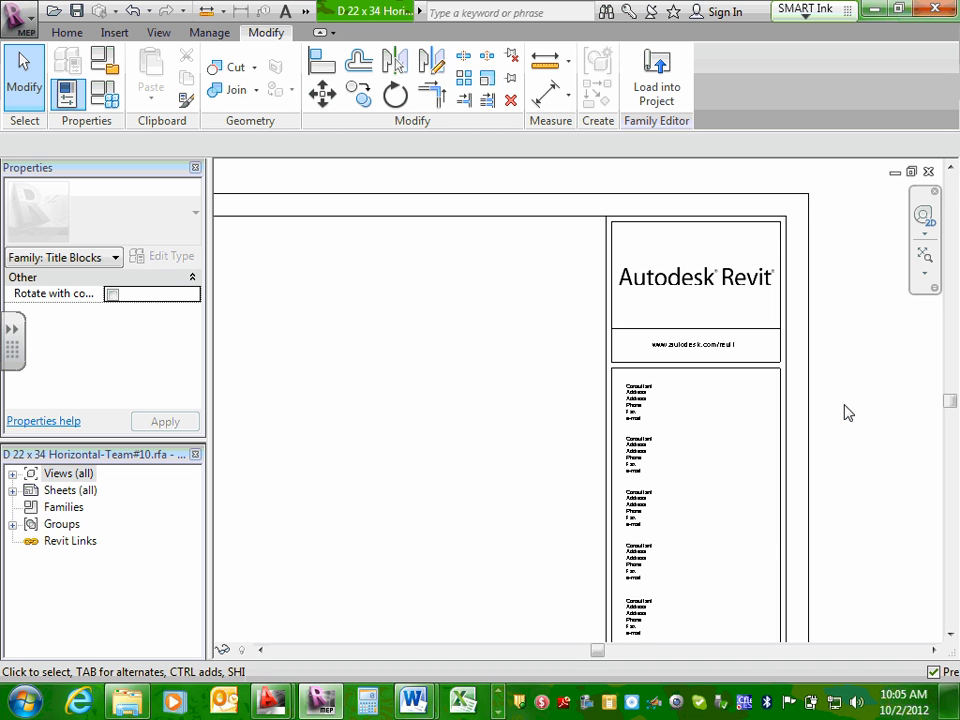
middle_click_drag(752, 544, 680, 515)
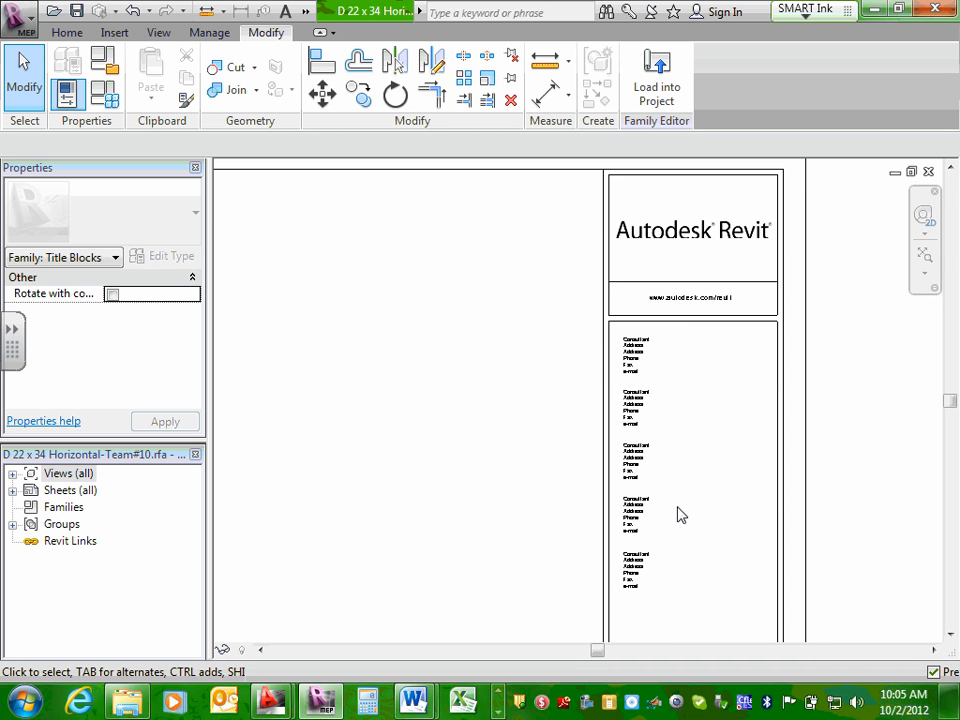
scroll(623, 358, "up", 5)
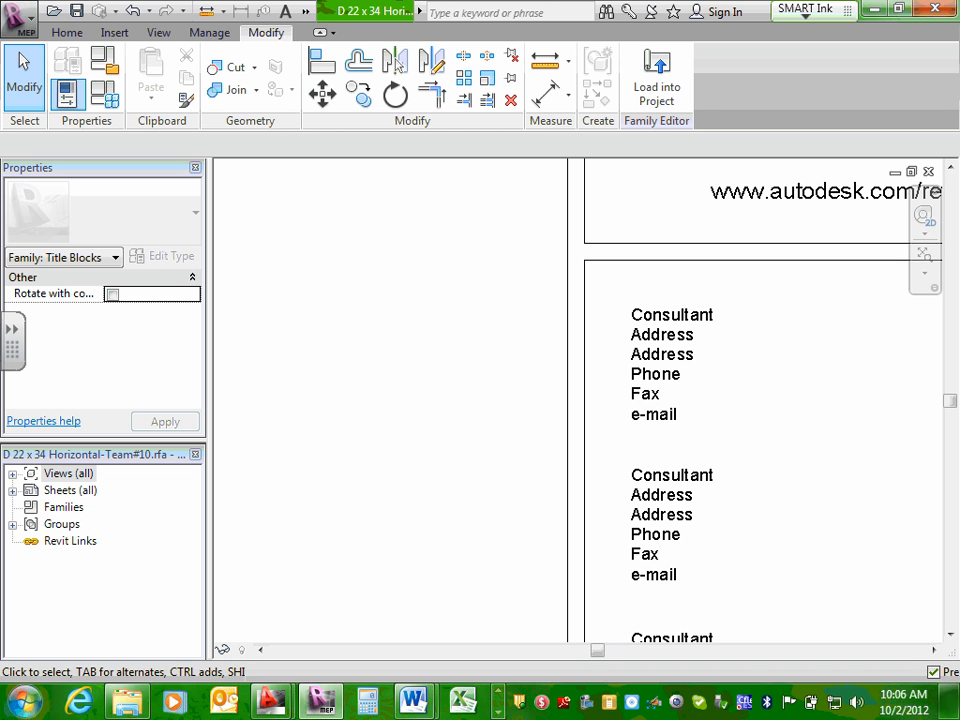
scroll(710, 402, "down", 3)
scroll(716, 398, "down", 4)
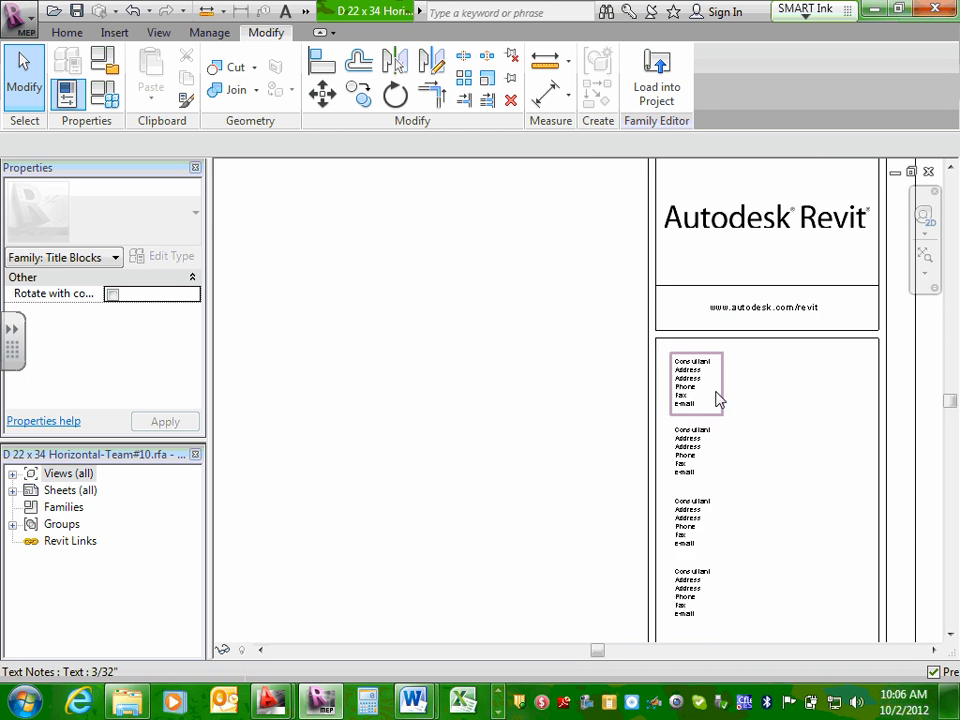
scroll(733, 382, "up", 3)
scroll(633, 378, "up", 2)
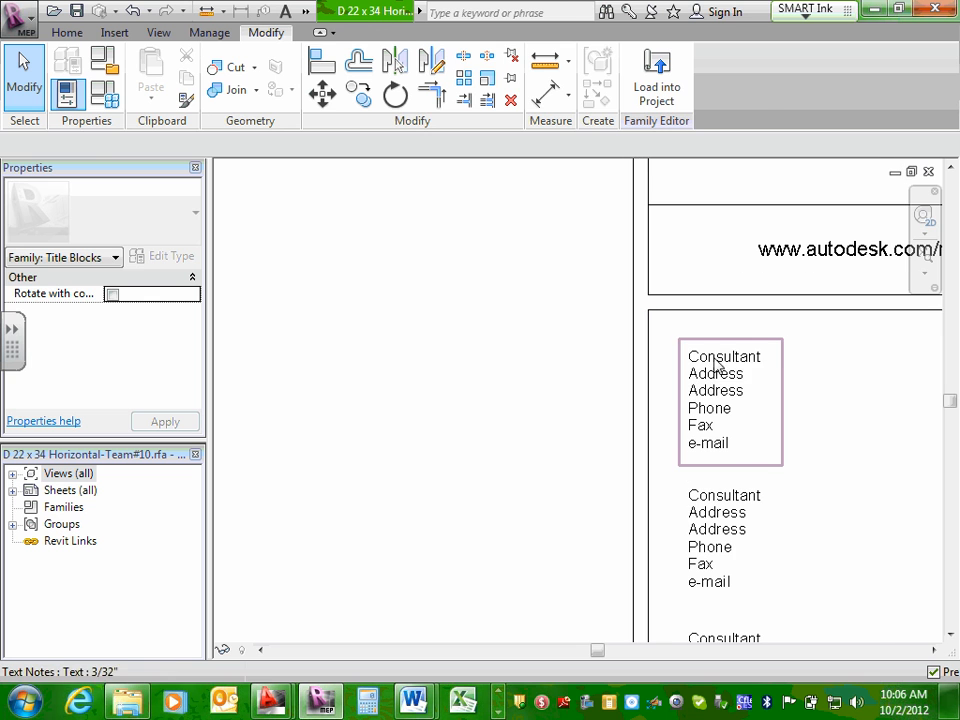
Replace the Consultant heading in the title block's first consultant note with the consulting firm's name.
double_click(745, 360)
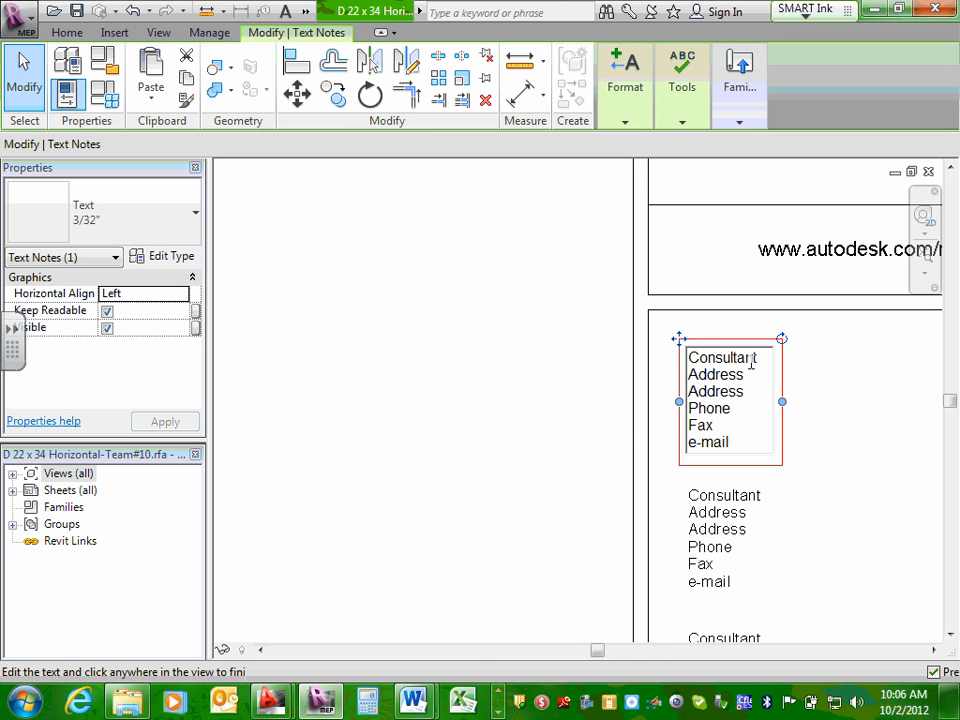
left_click_drag(762, 357, 641, 352)
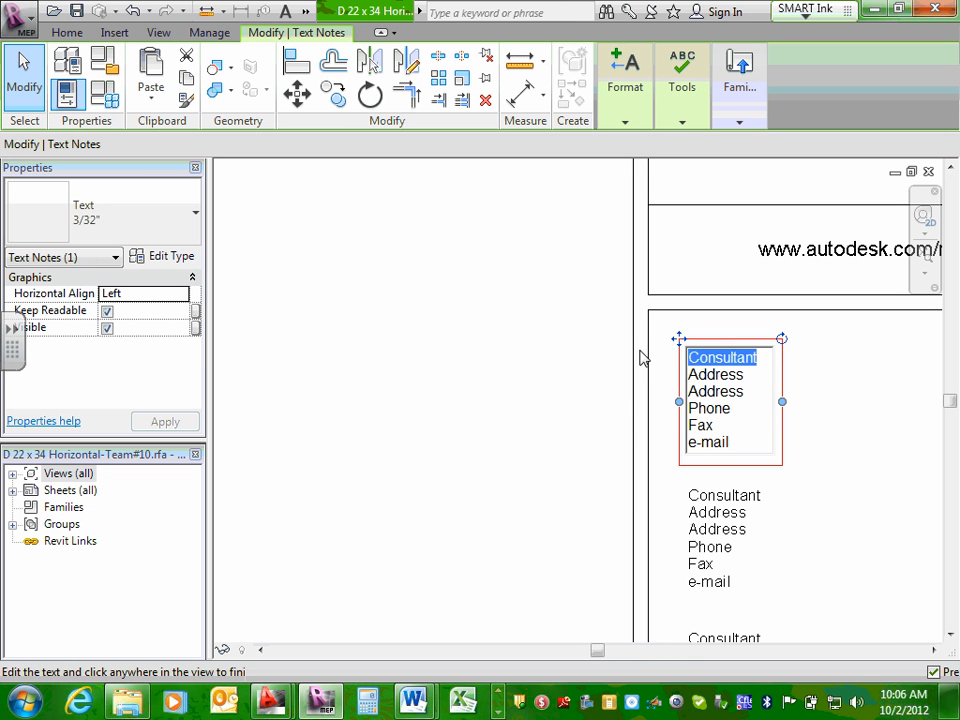
type("Kurdi ")
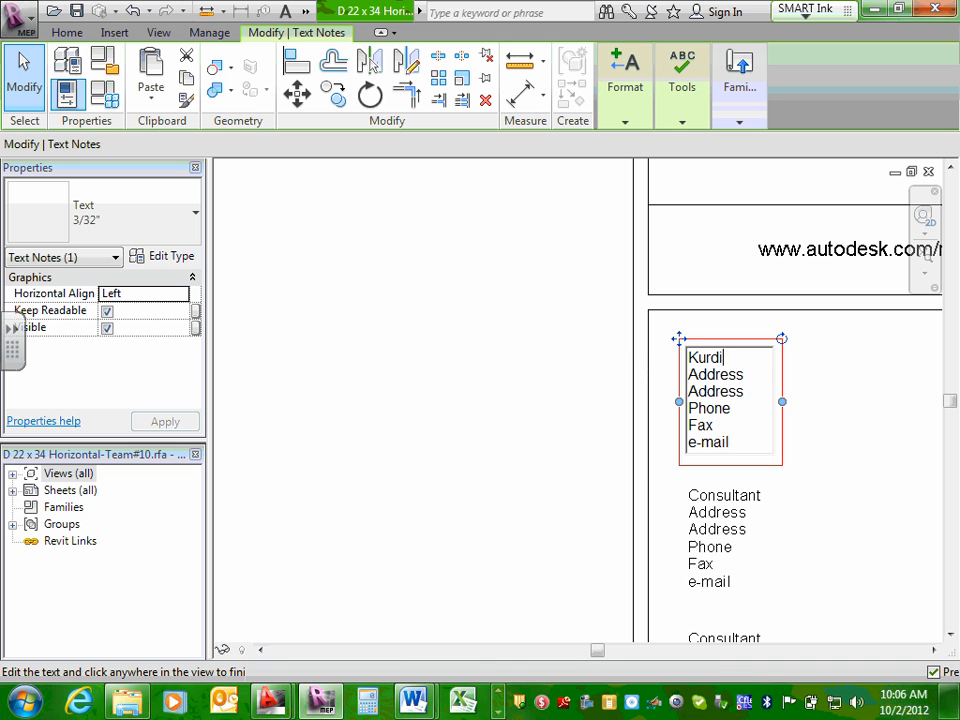
type("Consulta")
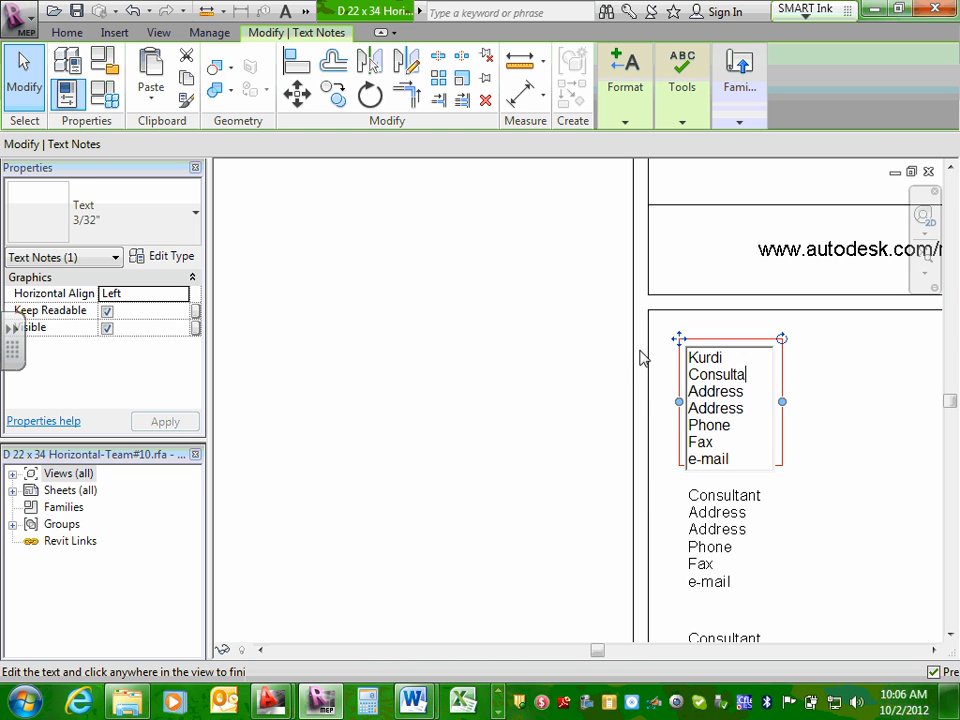
type("nt")
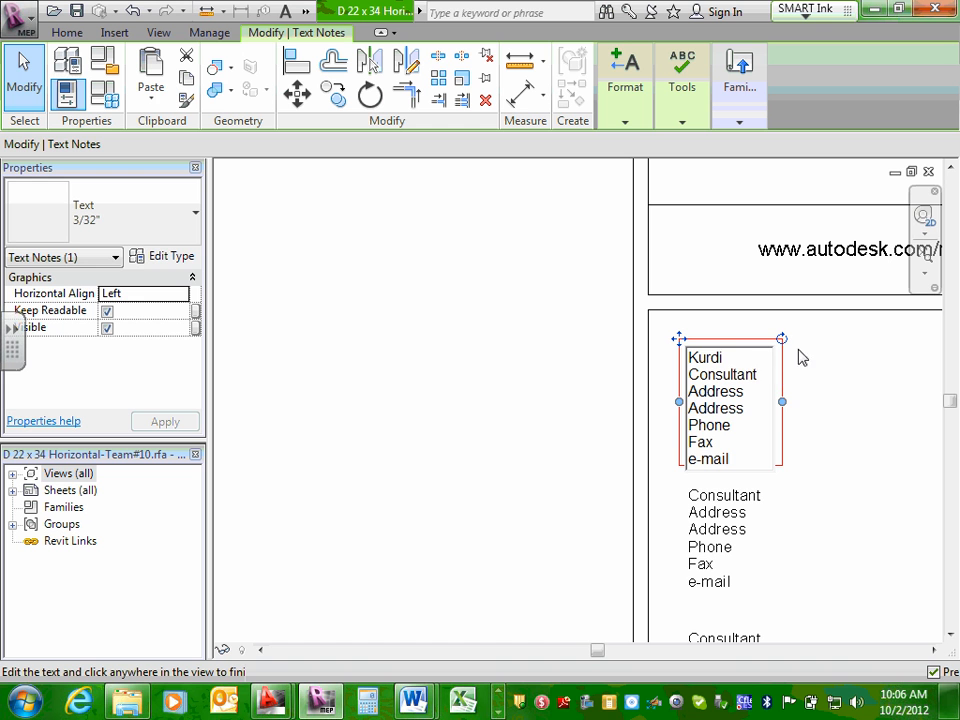
Widen the first consultant note's text box so the firm name fits on one line.
left_click(782, 402)
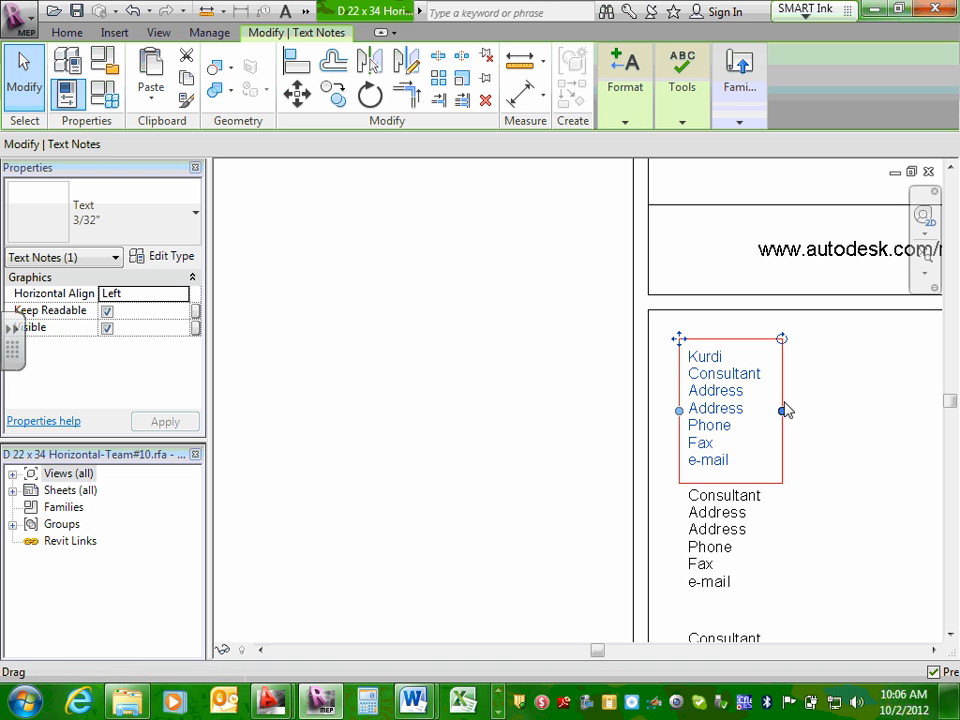
left_click_drag(783, 411, 931, 436)
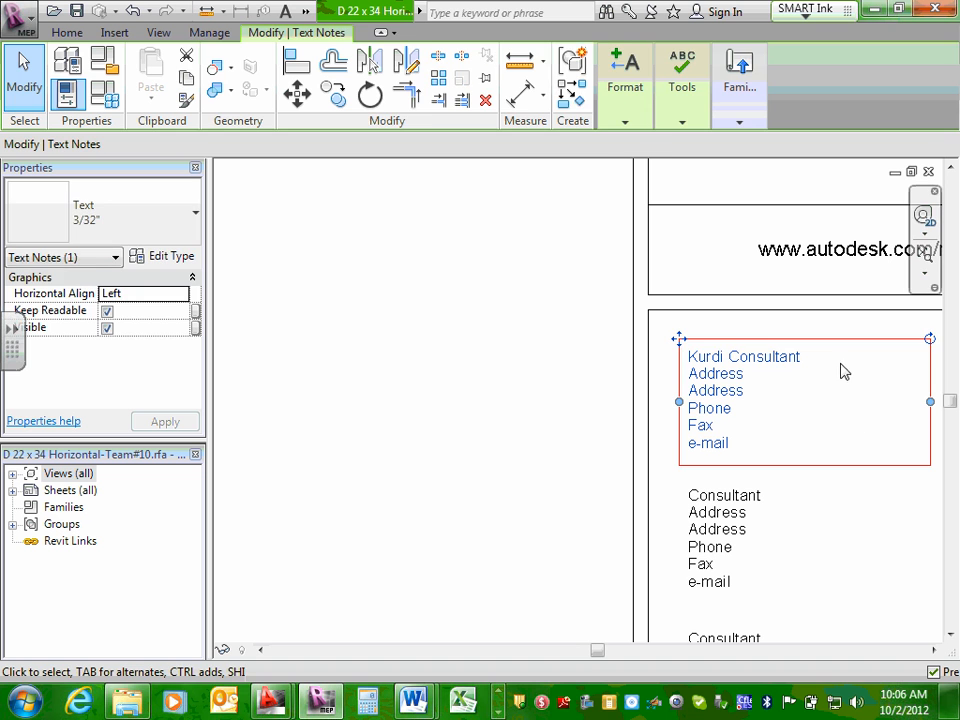
key("Escape")
left_click(745, 392)
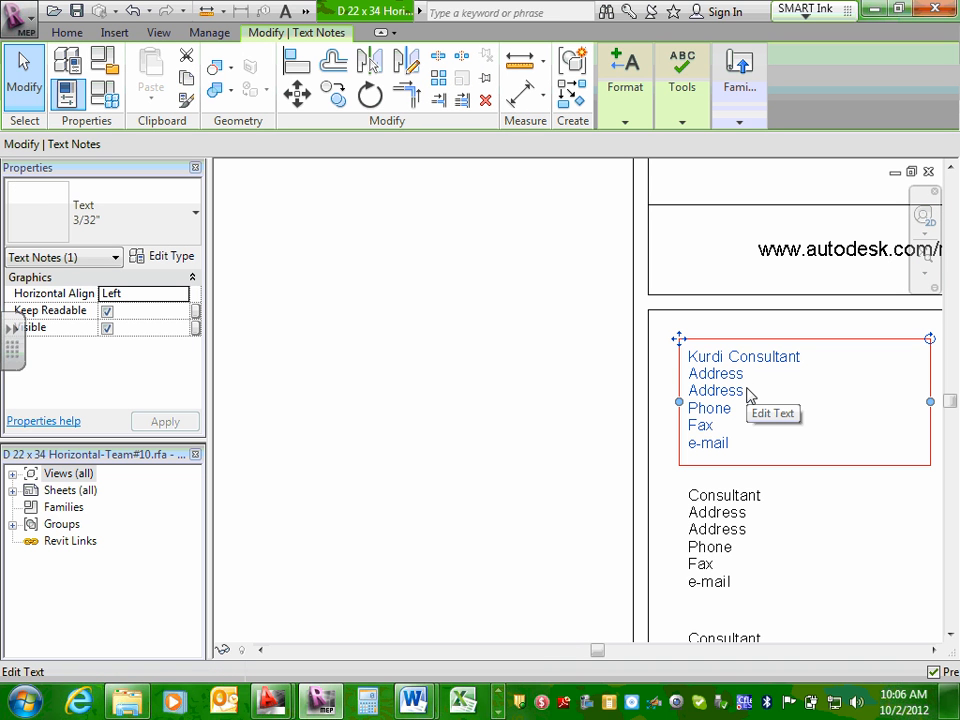
Handwrite a circled number 1 with "Eng. firm" in blue ink over the empty sheet area.
left_click_drag(259, 207, 260, 237)
mouse_move(250, 179)
left_mouse_down()
mouse_move(236, 240)
mouse_move(262, 176)
left_mouse_up()
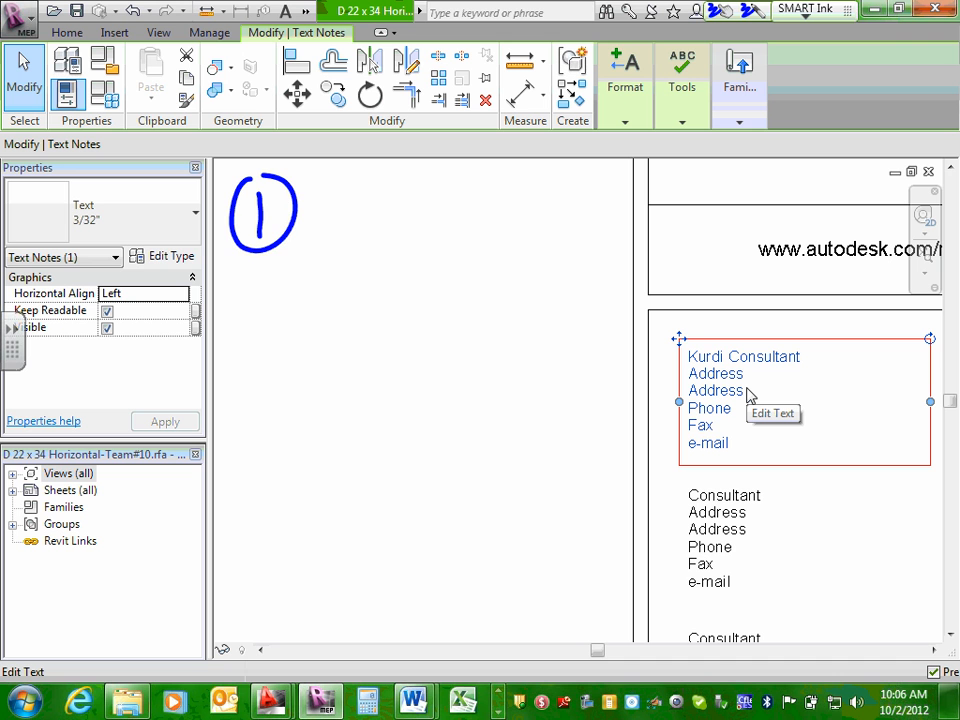
mouse_move(344, 182)
left_mouse_down()
mouse_move(326, 230)
mouse_move(392, 232)
left_mouse_up()
left_click_drag(488, 178, 478, 227)
left_click_drag(474, 211, 491, 206)
mouse_move(504, 213)
left_mouse_down()
mouse_move(520, 226)
mouse_move(576, 219)
left_mouse_up()
left_click(505, 204)
Handwrite a circled number 2 with "Contractor company" below the first ink entry, removing the stray letter after "Contractor".
left_click_drag(233, 290, 257, 317)
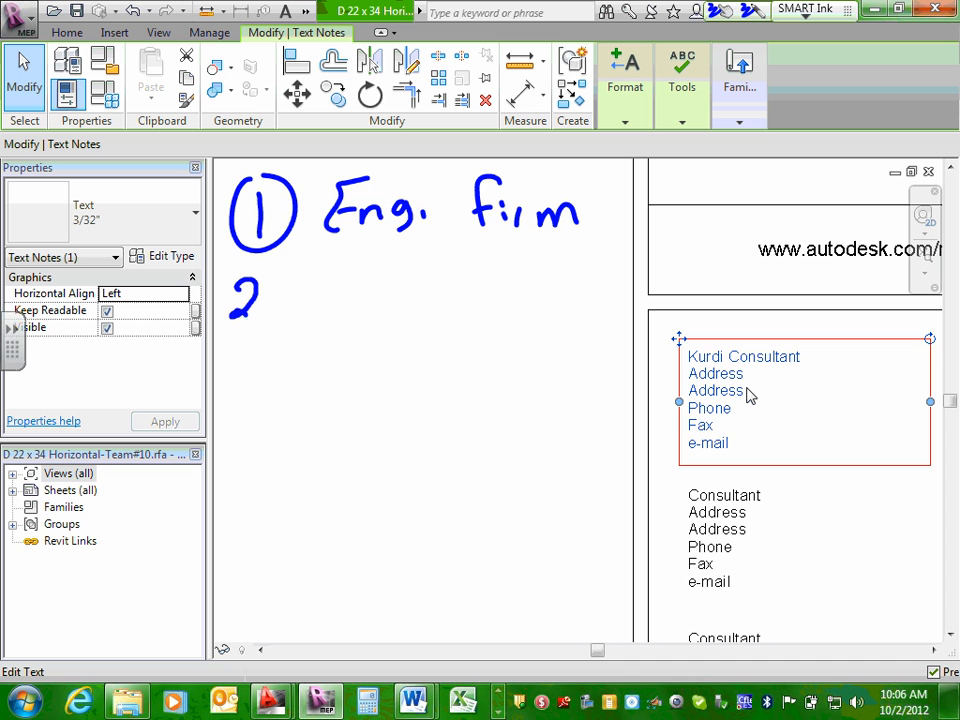
mouse_move(258, 267)
left_mouse_down()
mouse_move(248, 343)
mouse_move(268, 268)
left_mouse_up()
left_click_drag(336, 280, 318, 305)
mouse_move(350, 287)
left_mouse_down()
mouse_move(341, 298)
mouse_move(352, 288)
left_mouse_up()
left_click_drag(361, 289, 383, 299)
left_click_drag(377, 290, 402, 301)
mouse_move(418, 287)
left_mouse_down()
mouse_move(423, 301)
mouse_move(444, 307)
left_mouse_up()
left_click_drag(457, 276, 457, 300)
left_click_drag(452, 291, 475, 296)
left_click_drag(484, 298, 489, 306)
left_click_drag(544, 262, 527, 308)
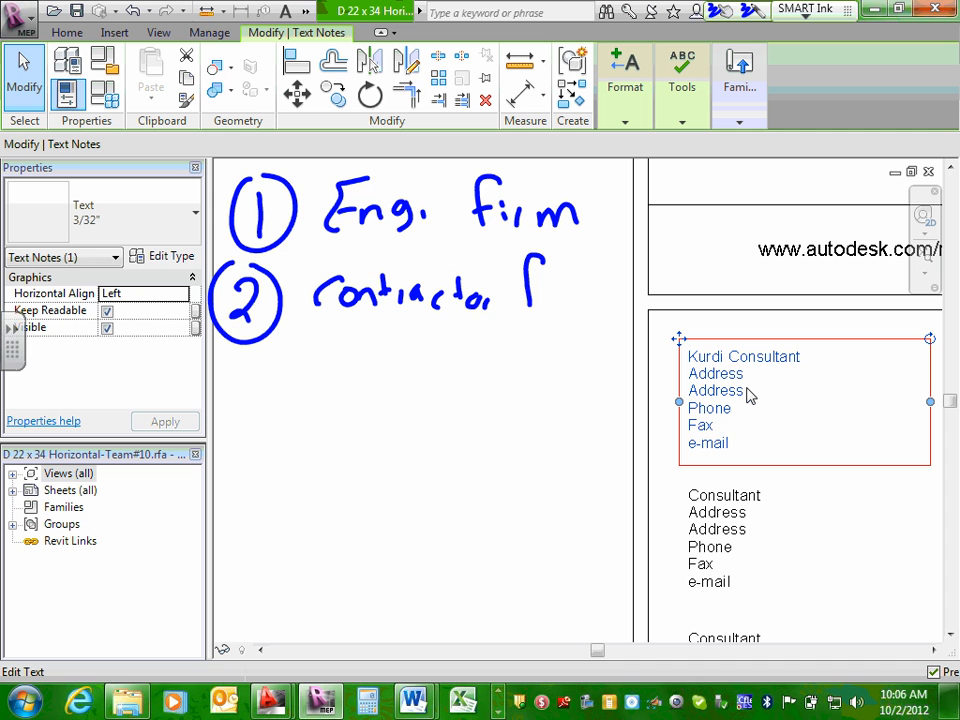
left_click(531, 281)
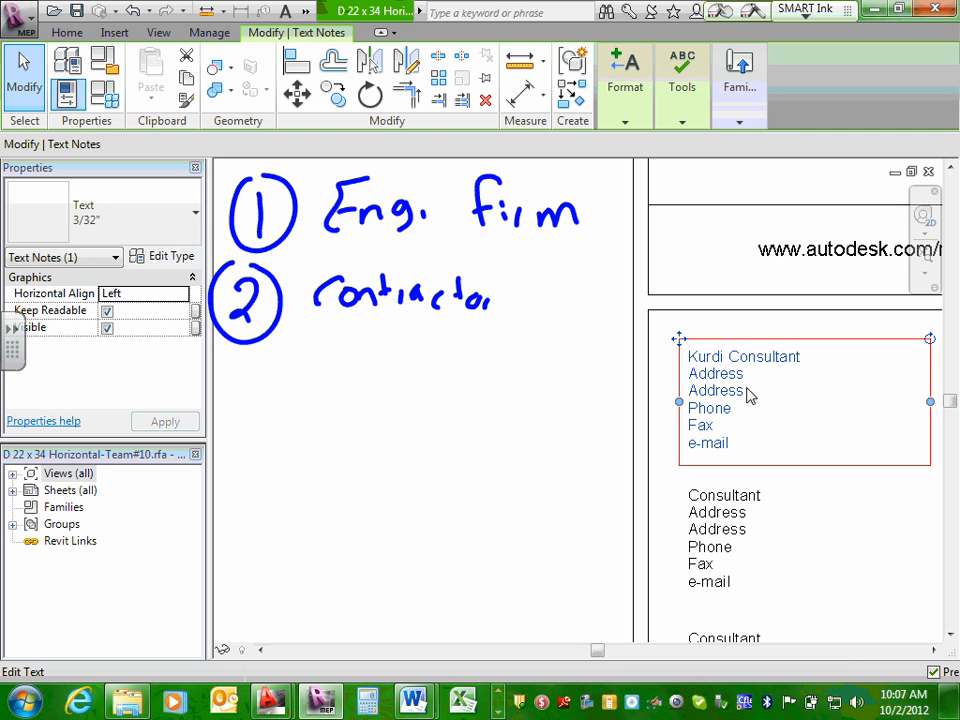
mouse_move(525, 283)
left_mouse_down()
mouse_move(520, 302)
mouse_move(538, 287)
mouse_move(580, 306)
left_mouse_up()
mouse_move(591, 292)
left_mouse_down()
mouse_move(626, 290)
mouse_move(638, 314)
left_mouse_up()
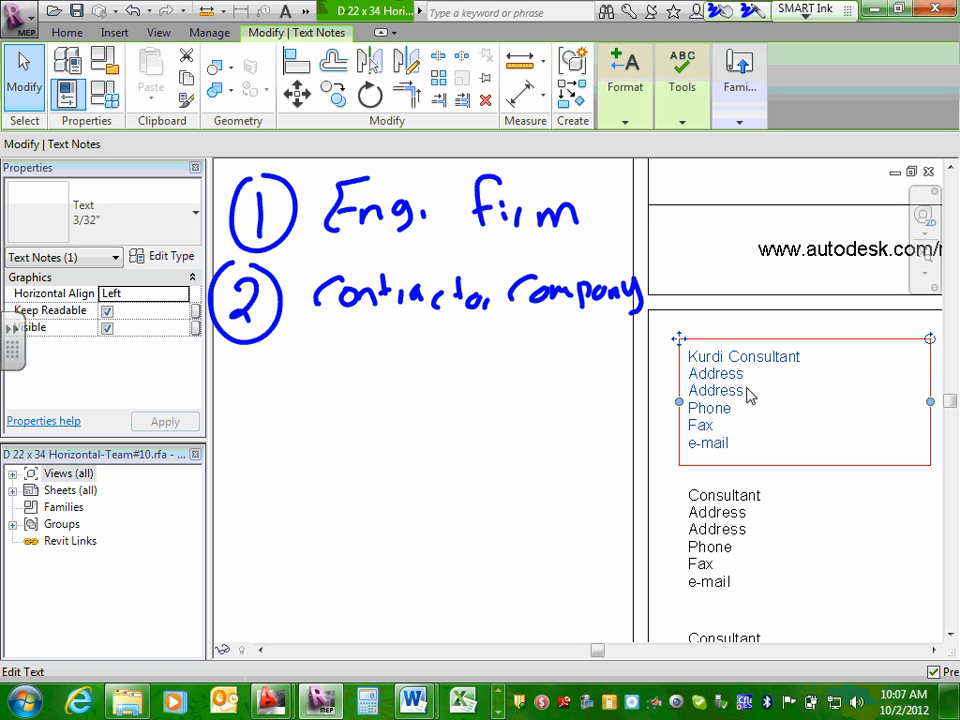
Handwrite a circled number 3 with "Arch. firm" as the third entry of the ink list.
left_click_drag(233, 378, 236, 403)
left_click_drag(255, 358, 248, 360)
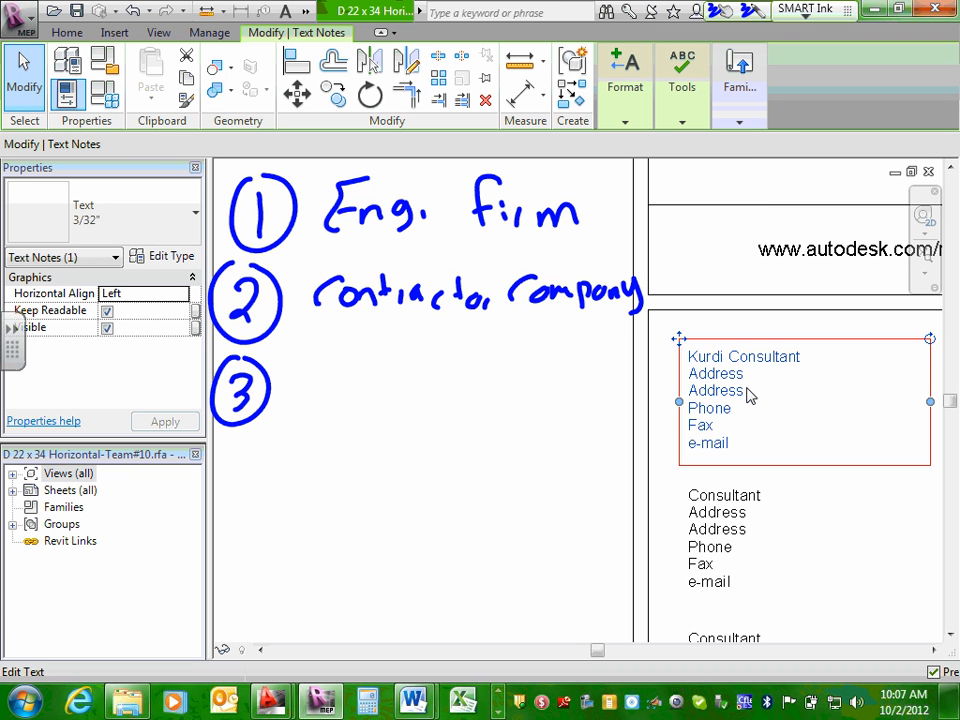
mouse_move(304, 378)
left_mouse_down()
mouse_move(324, 375)
mouse_move(322, 360)
left_mouse_up()
mouse_move(334, 357)
left_mouse_down()
mouse_move(334, 378)
mouse_move(346, 359)
left_mouse_up()
left_click_drag(362, 358, 365, 377)
mouse_move(371, 338)
left_mouse_down()
mouse_move(368, 379)
mouse_move(387, 378)
left_mouse_up()
left_click(402, 380)
left_click_drag(491, 340, 475, 383)
left_click(502, 376)
left_click_drag(470, 358, 526, 364)
left_click_drag(532, 380, 571, 378)
Handwrite a circled number 4 with "Owner" as the last entry of the ink list.
left_click_drag(237, 452, 260, 468)
mouse_move(251, 446)
left_mouse_down()
mouse_move(252, 490)
mouse_move(236, 437)
left_mouse_up()
mouse_move(296, 456)
left_mouse_down()
mouse_move(282, 480)
mouse_move(330, 462)
mouse_move(405, 478)
mouse_move(436, 458)
left_mouse_up()
left_click(420, 480)
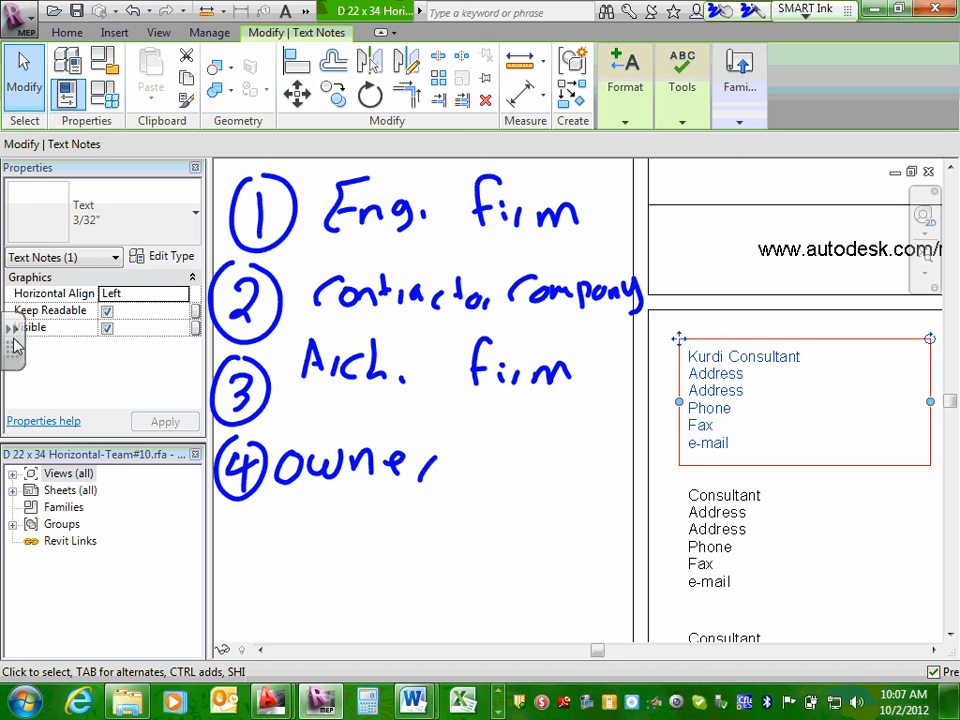
Capture the screen with the handwritten list to a new page using the SMART capture tool.
left_click(12, 268)
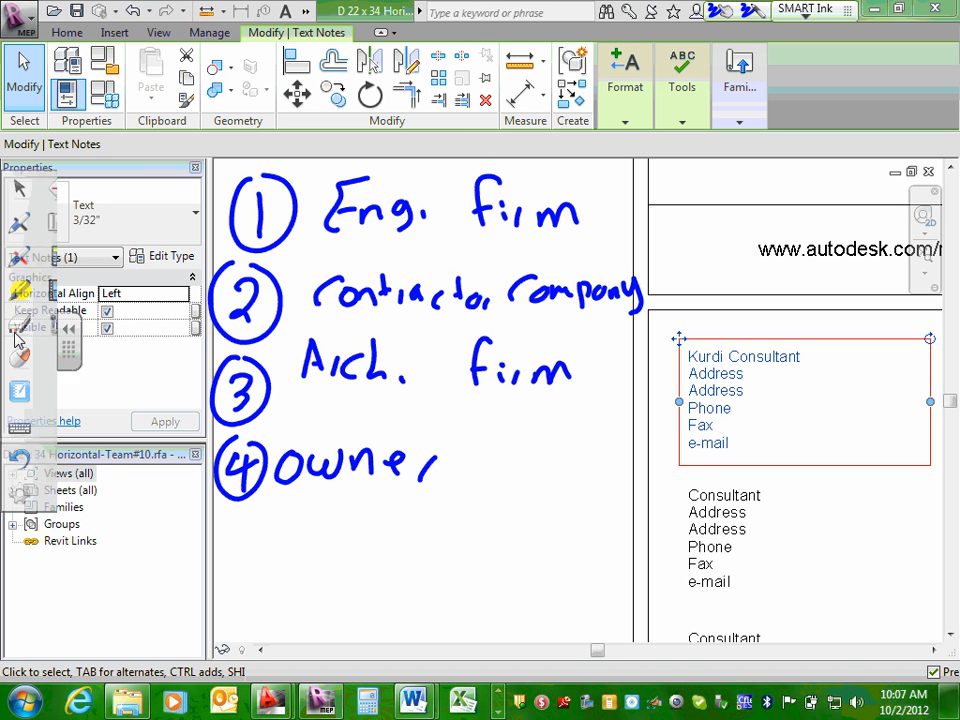
left_click(60, 221)
left_click(507, 404)
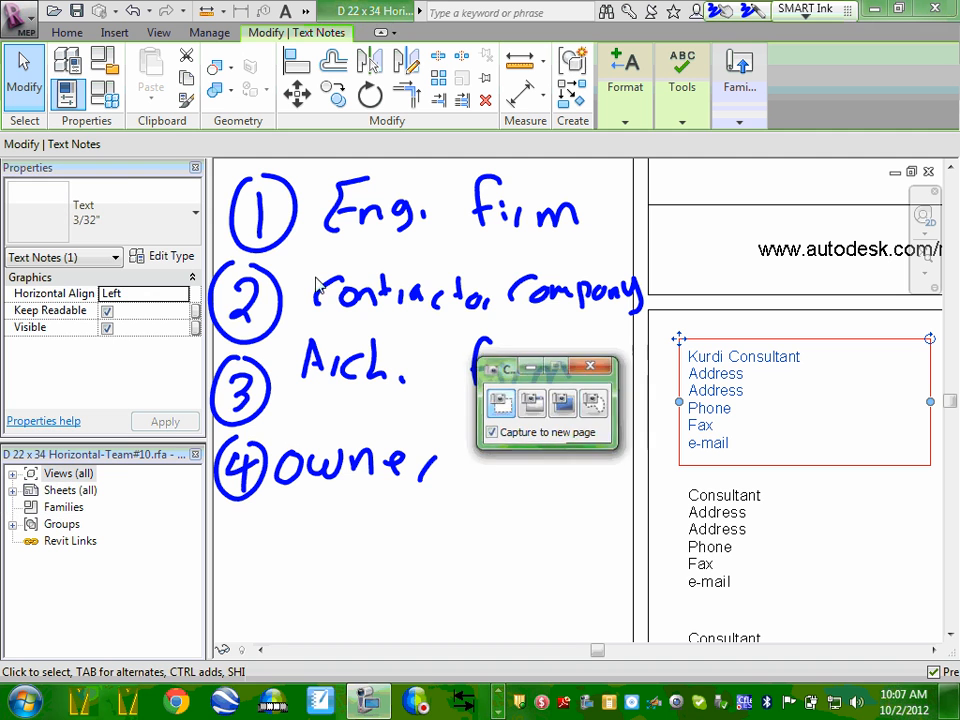
left_click(454, 393)
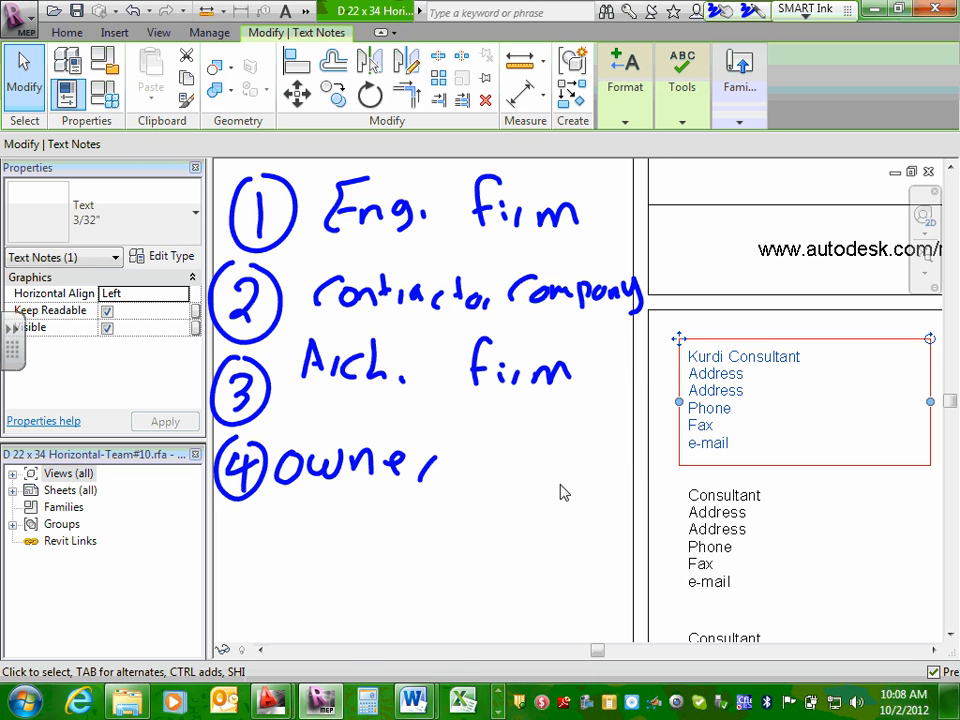
Select the first two handwritten list entries covering the sheet and try to remove them.
scroll(561, 493, "down", 3)
scroll(666, 446, "up", 3)
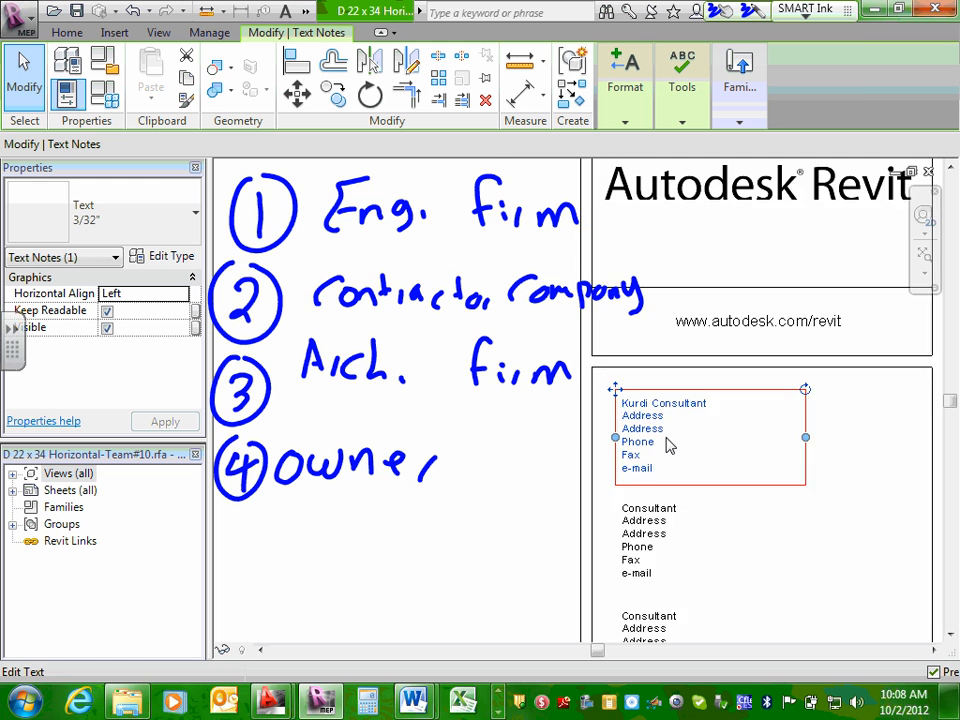
scroll(666, 444, "down", 5)
middle_click_drag(595, 461, 596, 450)
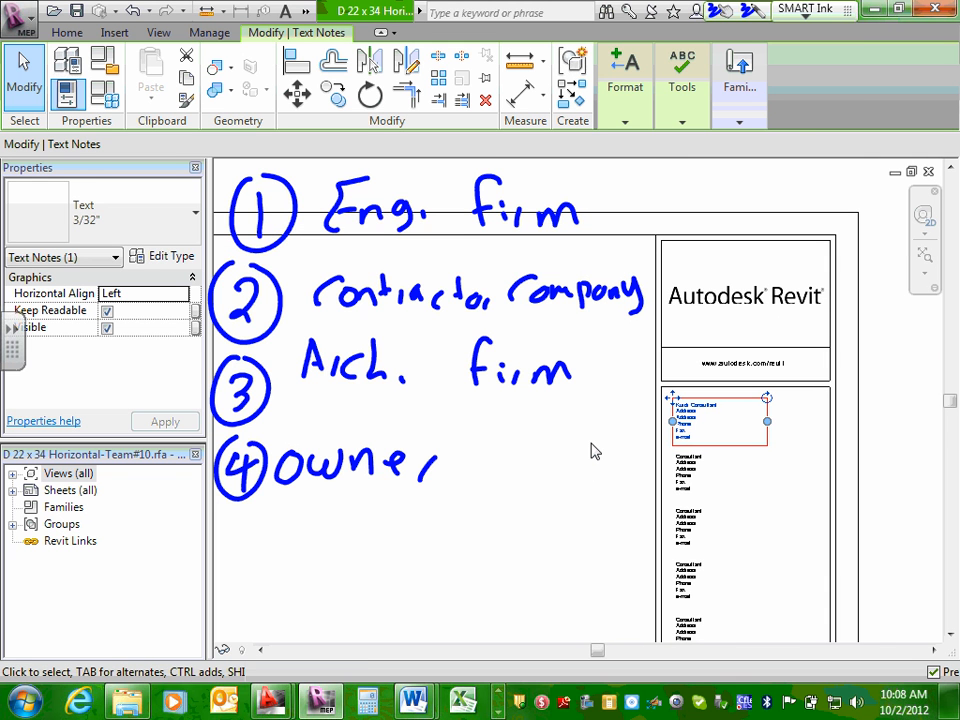
left_click(476, 227)
mouse_move(316, 297)
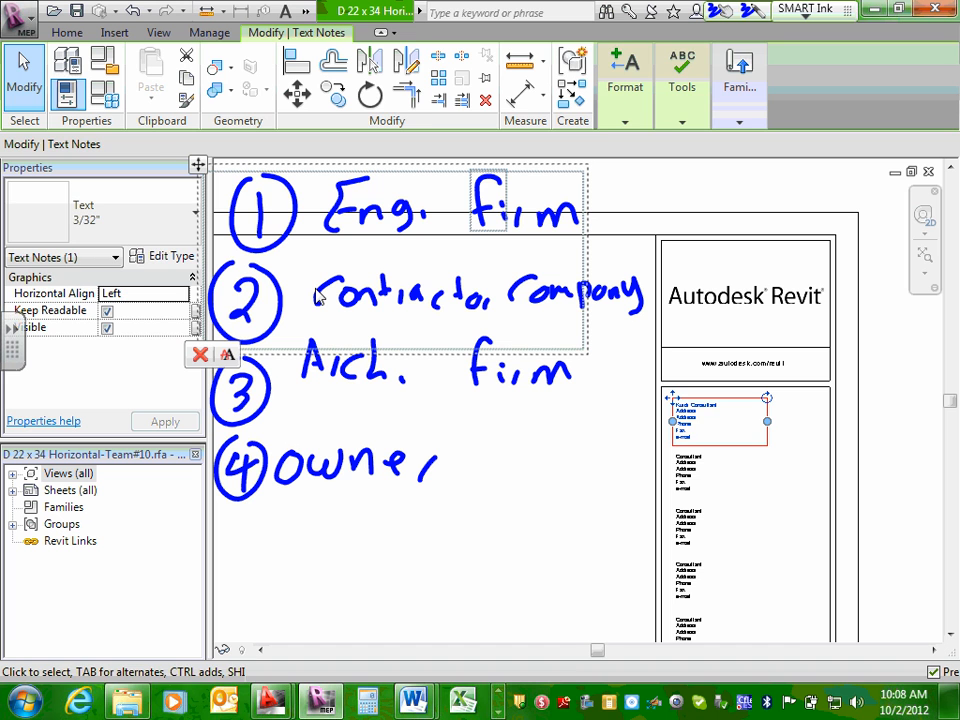
left_click(526, 436)
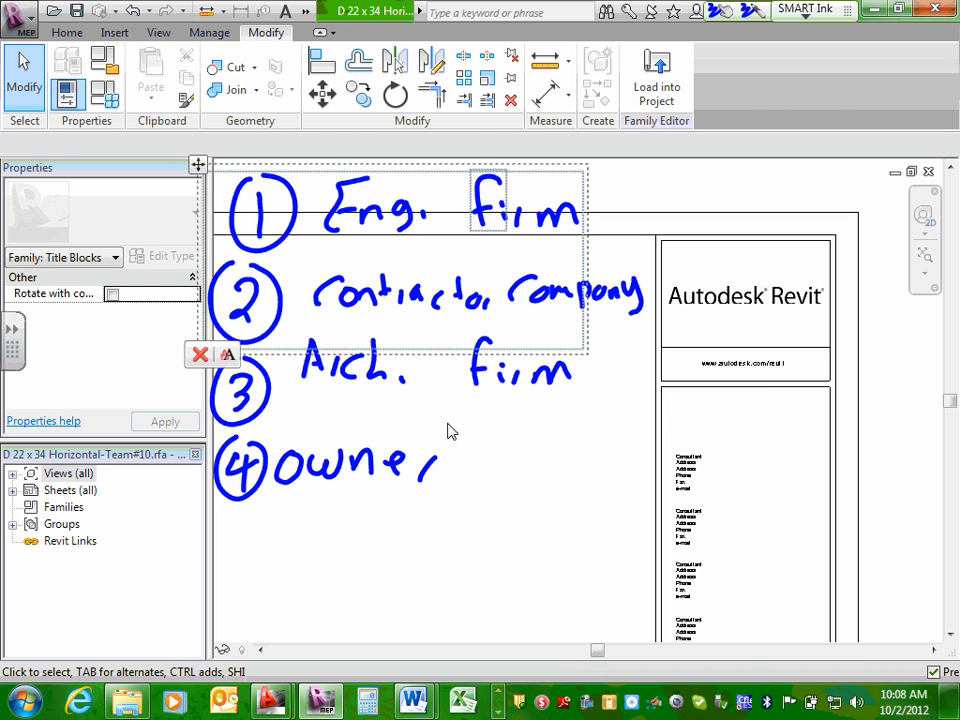
Move the handwritten "Eng. firm" and "Contractor" ink lower over the sheet and select the circled number 1.
scroll(464, 411, "down", 7)
scroll(475, 410, "up", 5)
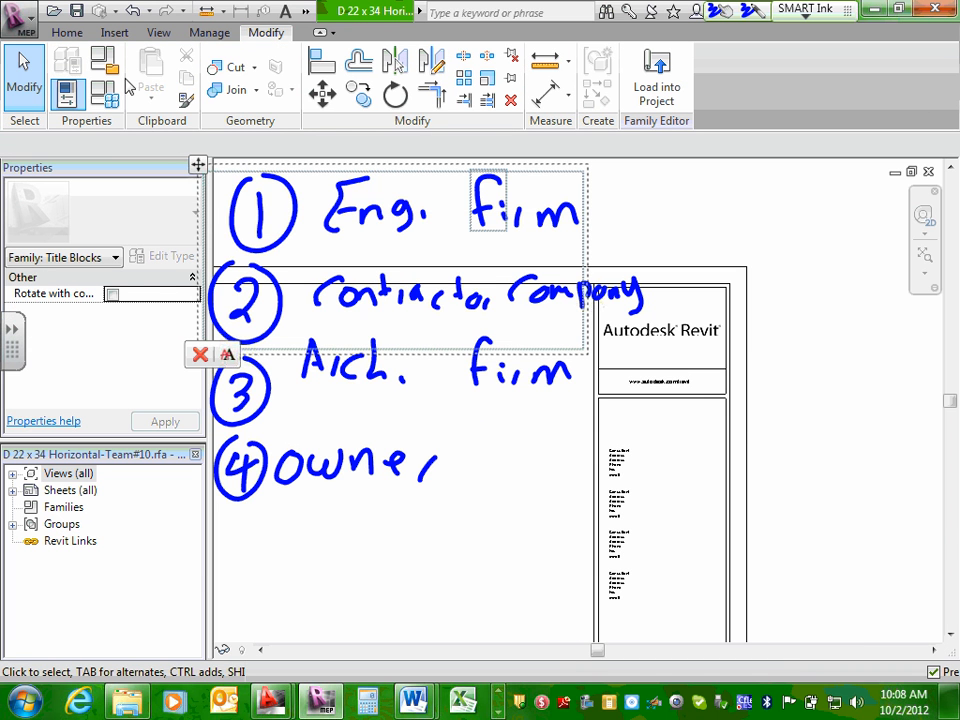
mouse_move(198, 167)
left_mouse_down()
mouse_move(272, 337)
mouse_move(300, 297)
left_mouse_up()
left_click(268, 238, "ctrl")
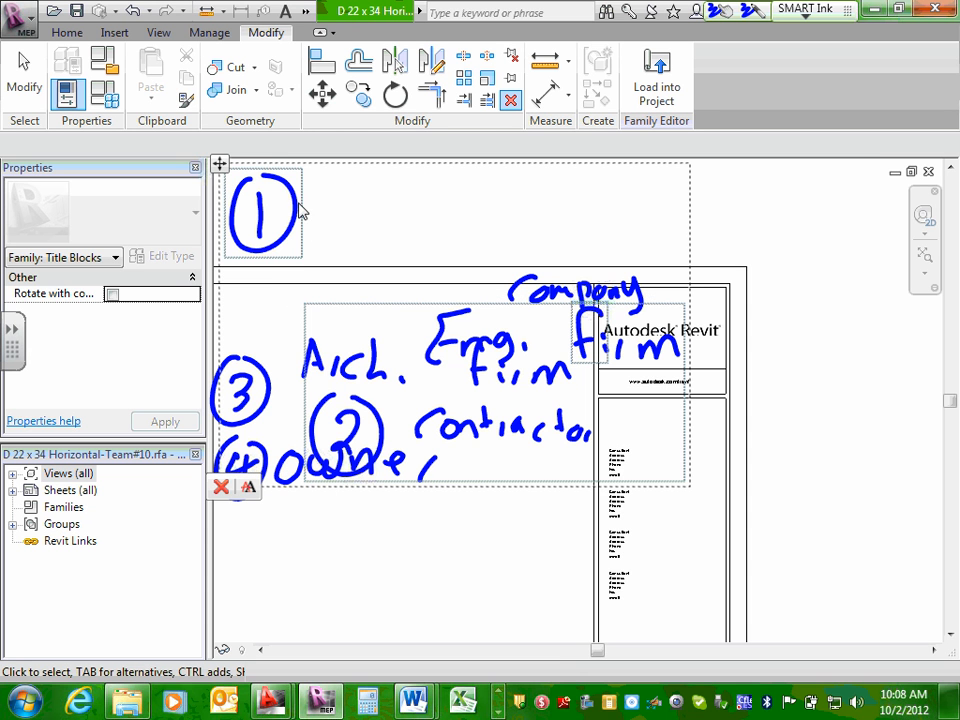
scroll(365, 355, "down", 2)
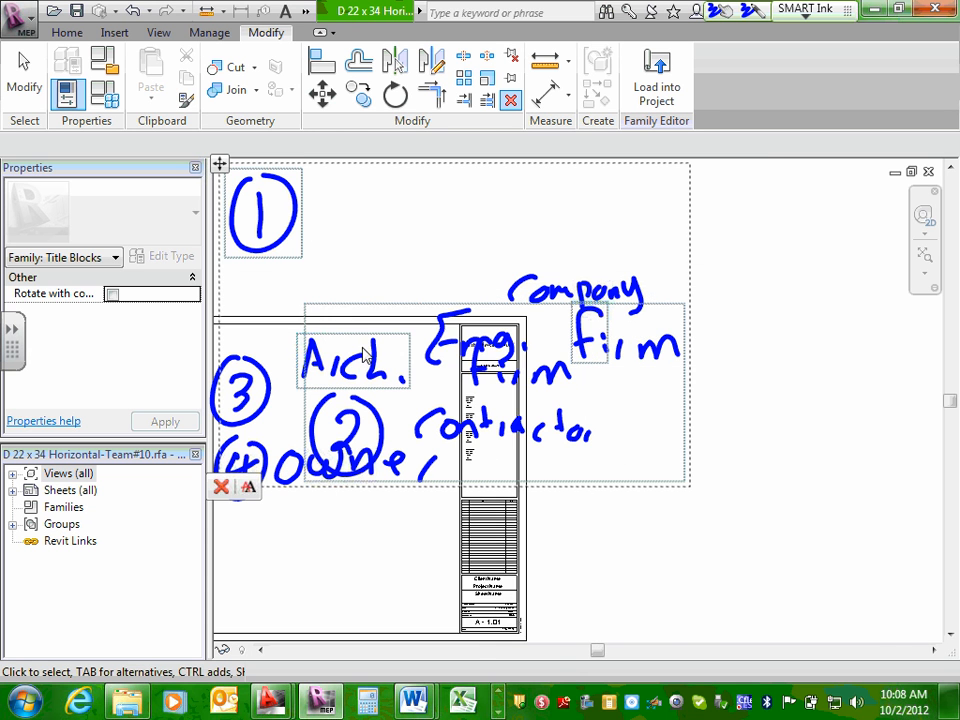
scroll(363, 354, "up", 3)
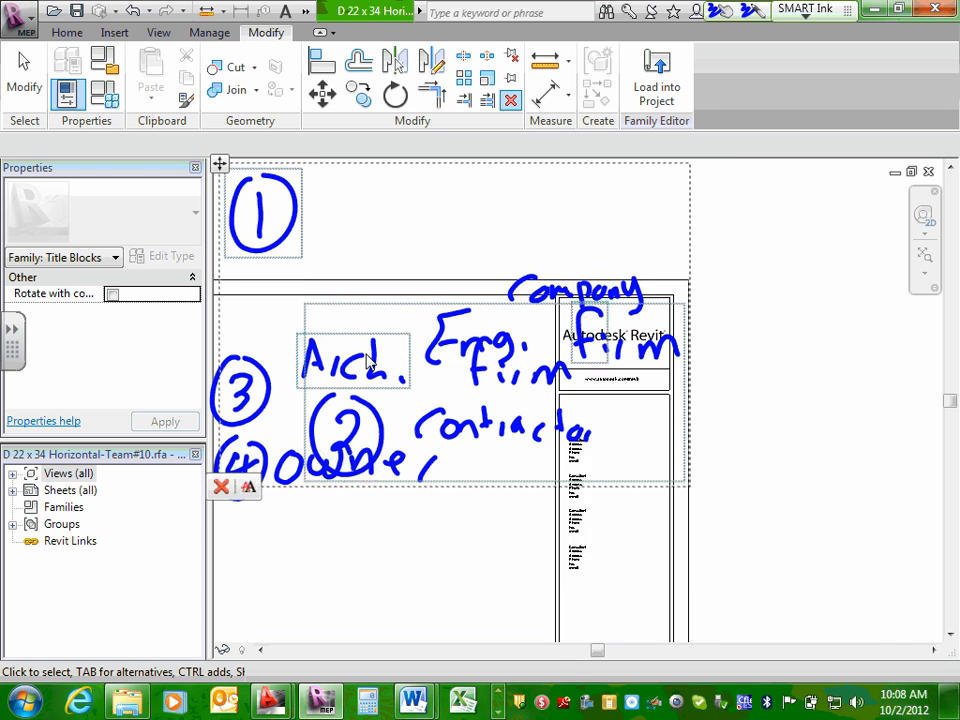
Minimize Revit, Word and the Narrative folder to show the desktop, and bring Revit back in a non-maximized window.
left_click(878, 10)
left_click(878, 10)
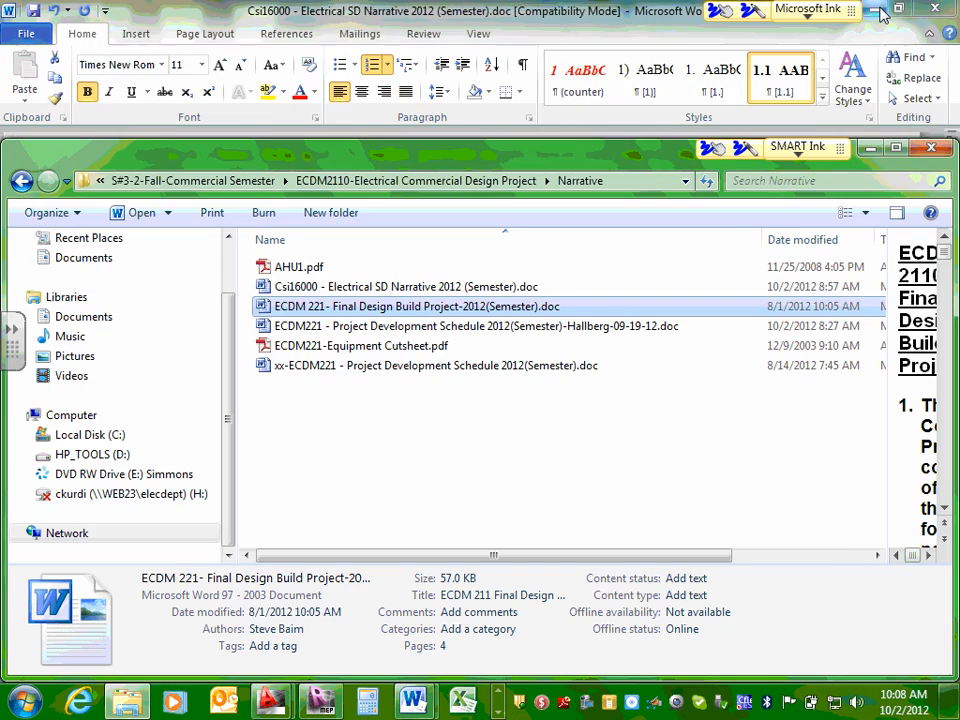
left_click(878, 10)
left_click(872, 152)
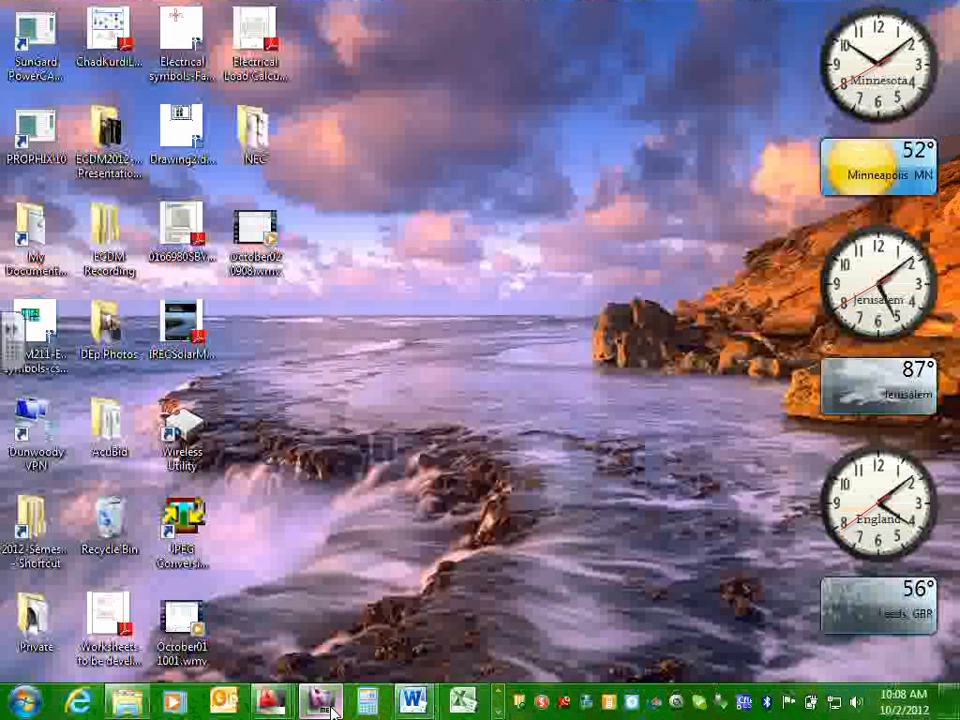
left_click(322, 701)
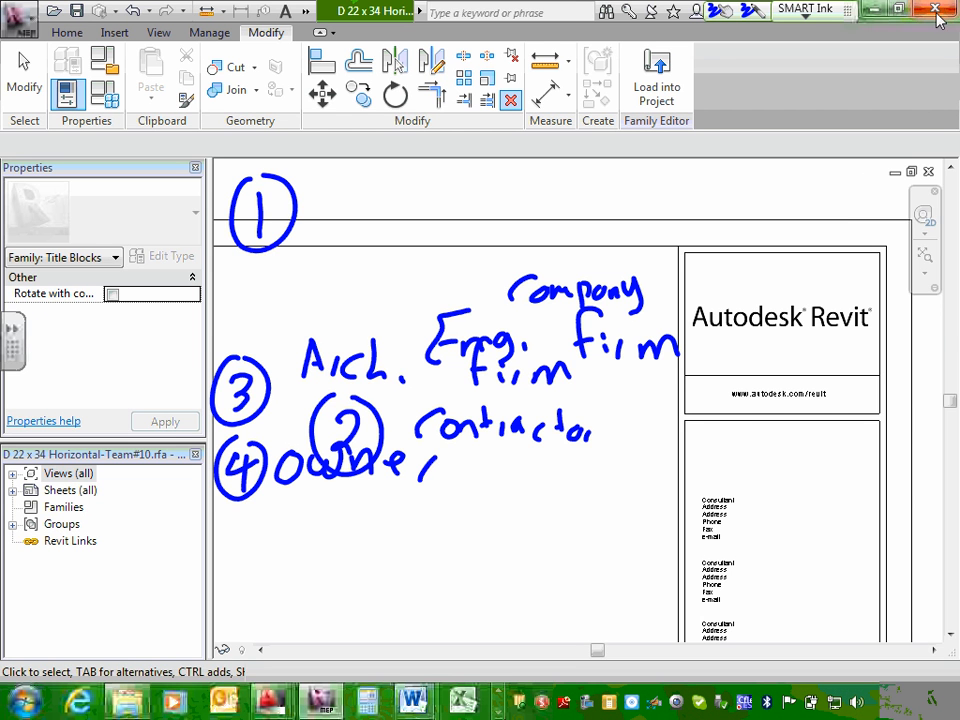
left_click(897, 9)
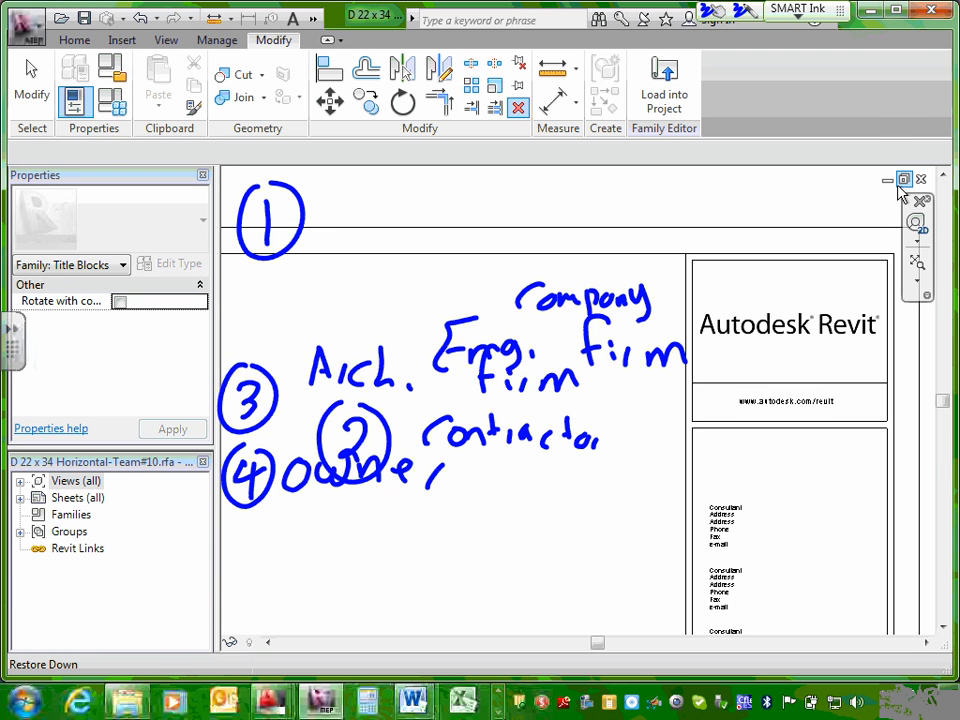
View the whole title block sheet beneath the ink and select the handwritten word "company".
scroll(545, 312, "down", 4)
left_click(405, 642)
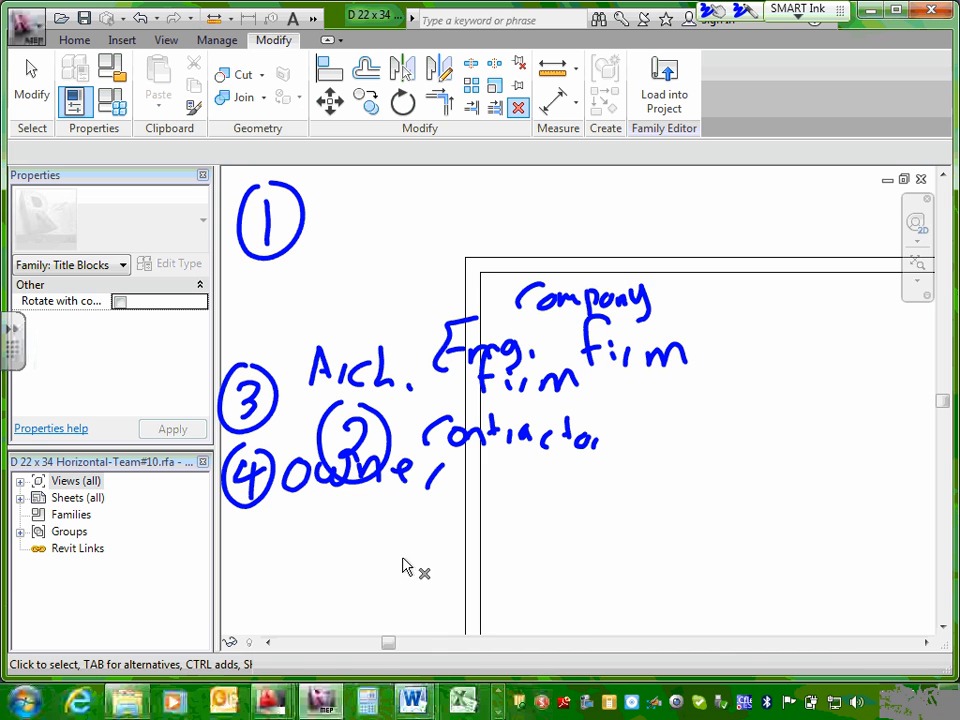
scroll(395, 628, "down", 3)
scroll(640, 210, "down", 2)
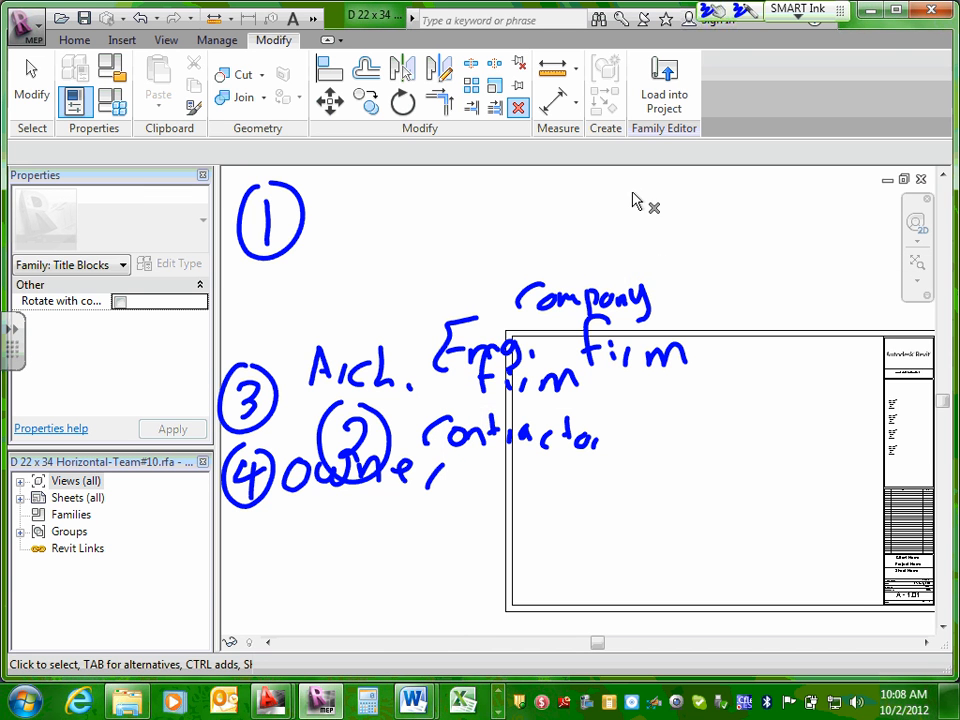
mouse_move(735, 283)
middle_mouse_down()
mouse_move(720, 285)
mouse_move(728, 293)
middle_mouse_up()
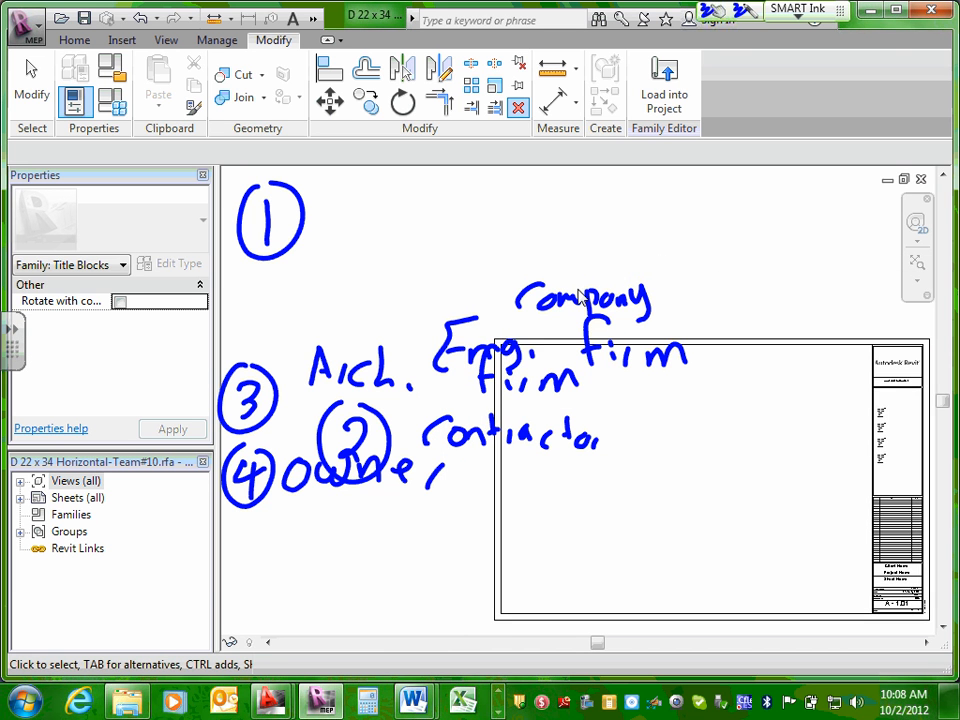
left_click(578, 303)
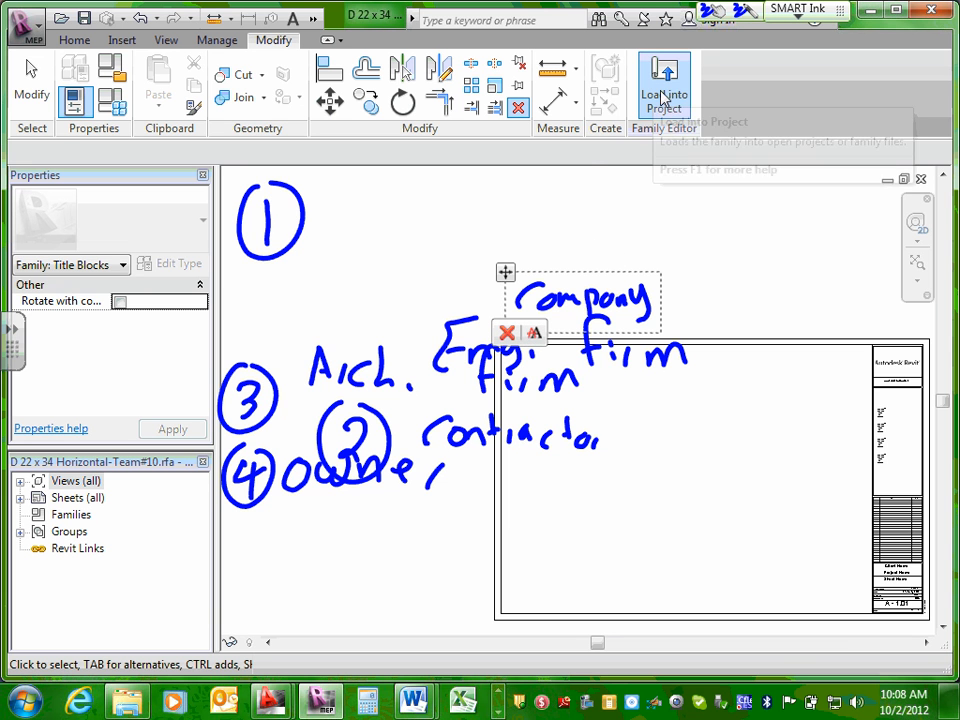
scroll(786, 377, "down", 2)
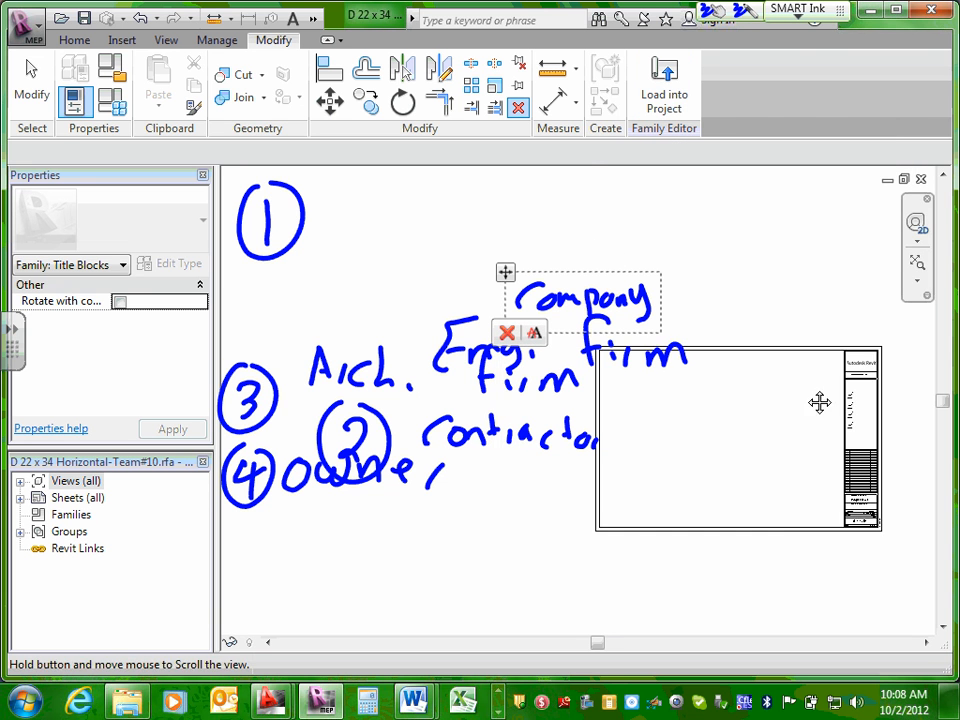
Load the title block family into the project, overwriting the existing version and making the family editable.
middle_click_drag(819, 403, 587, 390)
scroll(587, 390, "up", 3)
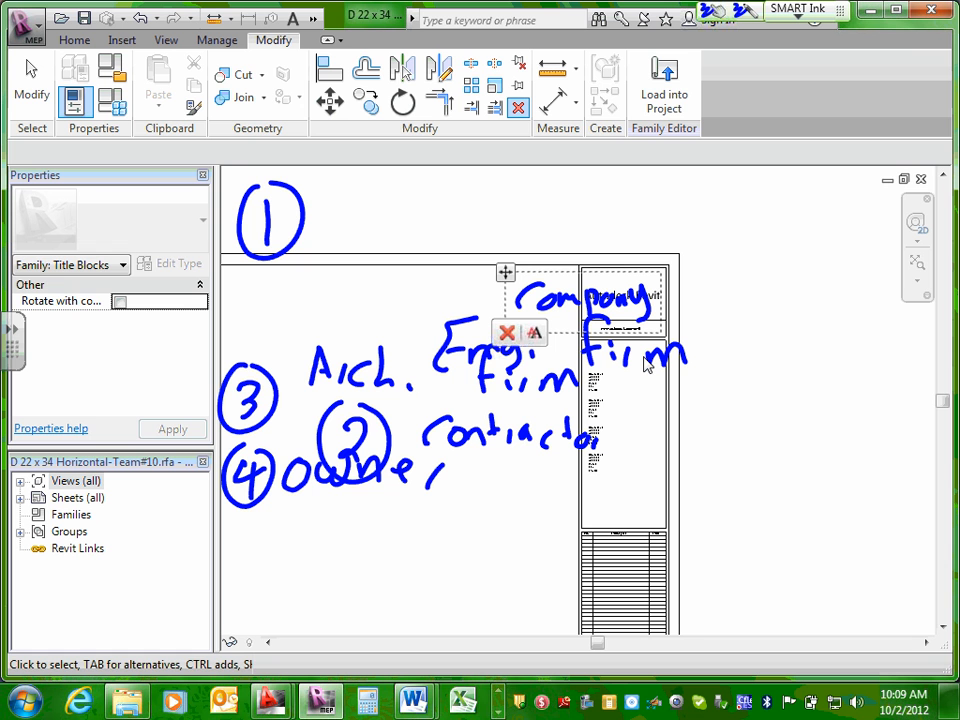
left_click(664, 95)
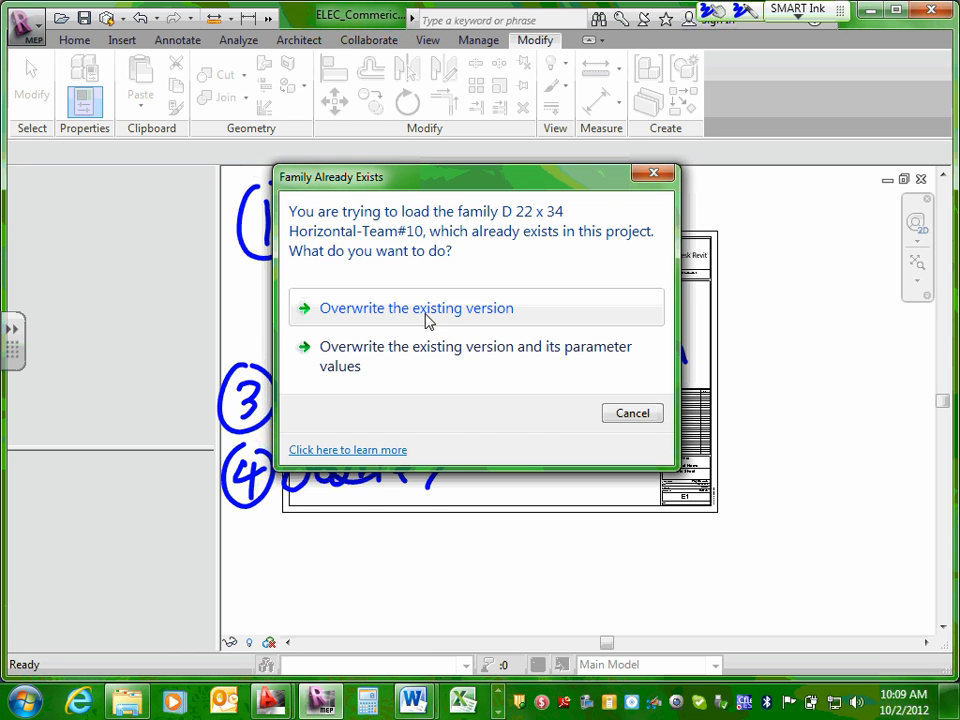
left_click(427, 318)
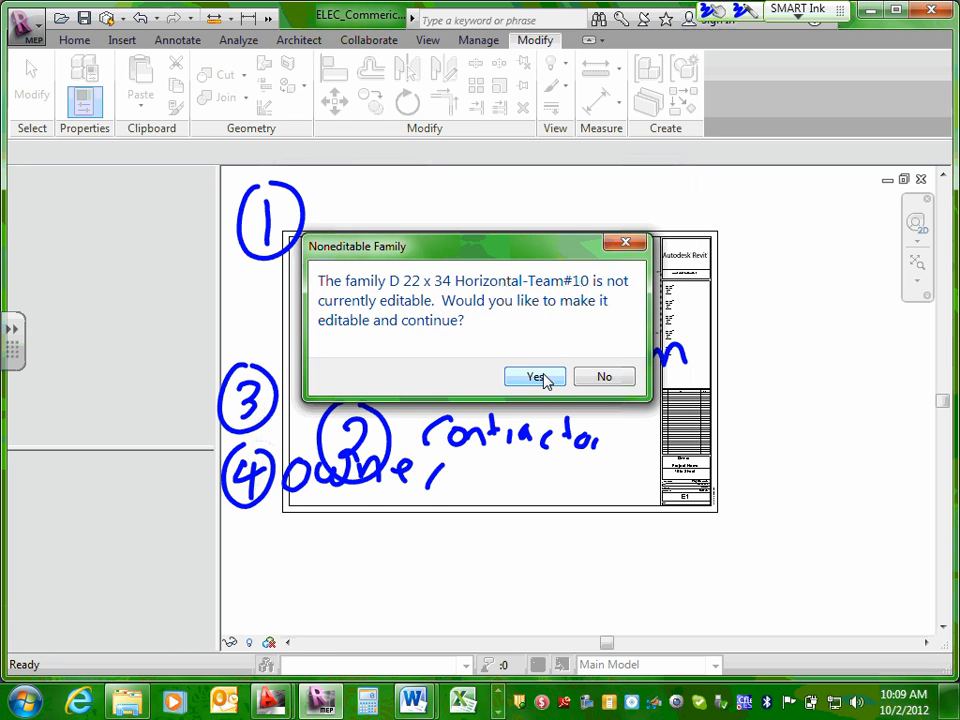
left_click(540, 377)
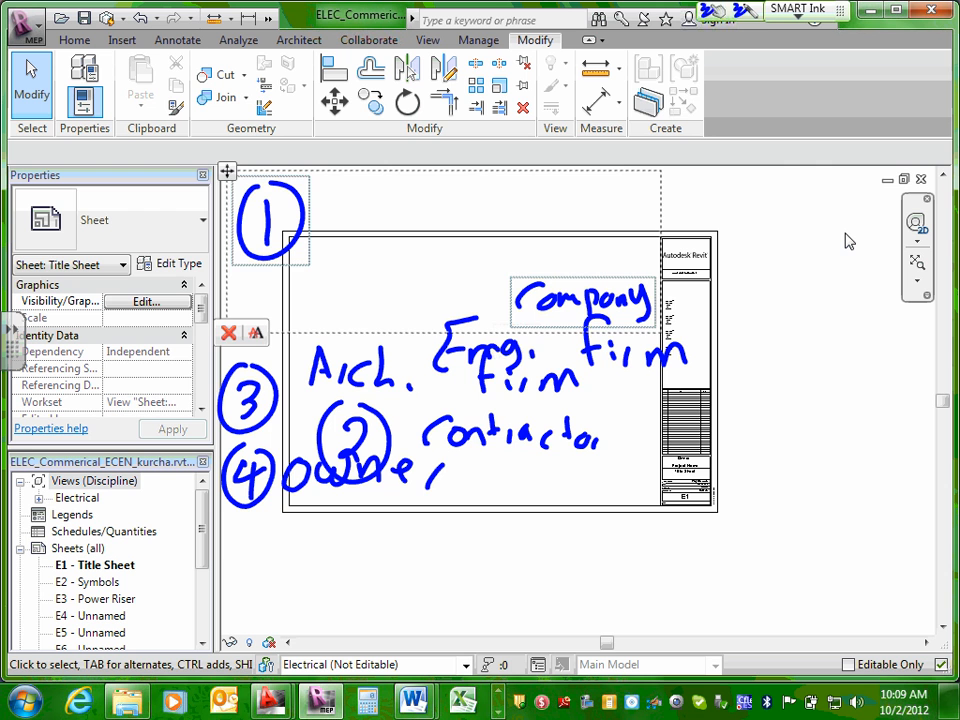
Clear all handwritten ink from the sheet and check the consultant notes on sheet E1 - Title Sheet.
mouse_move(193, 144)
left_mouse_down()
mouse_move(544, 619)
mouse_move(642, 138)
mouse_move(215, 223)
left_mouse_up()
left_click(450, 380)
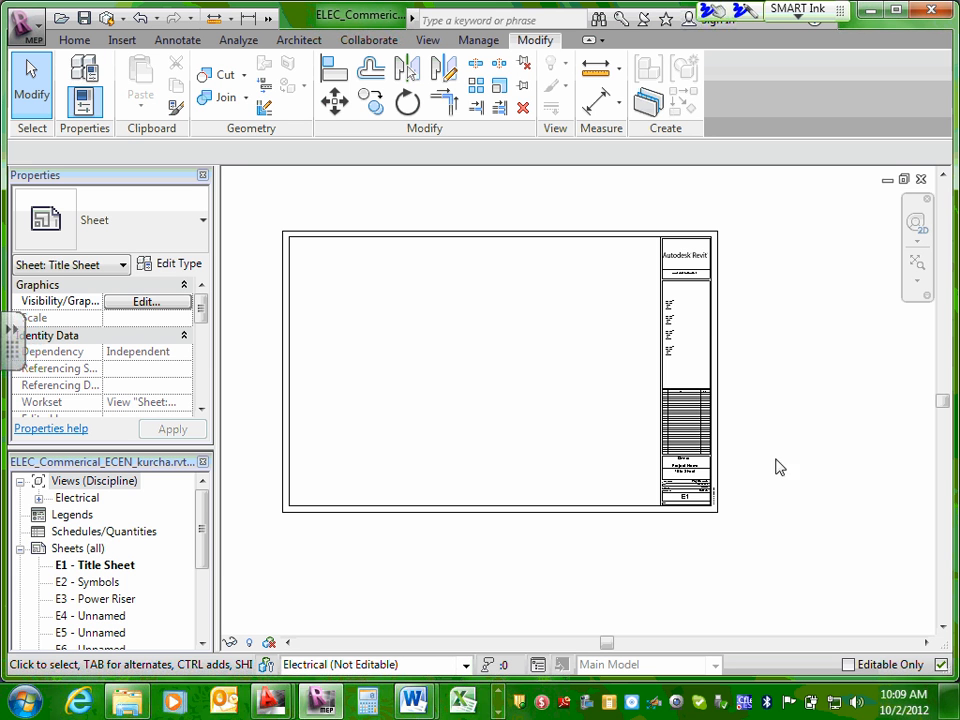
scroll(700, 320, "up", 6)
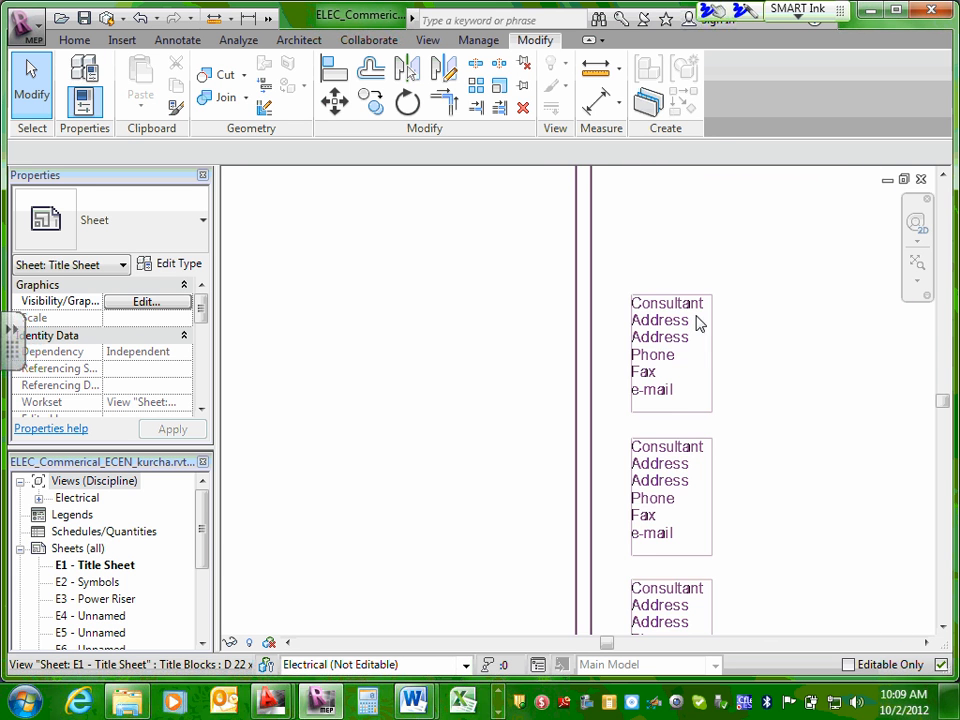
scroll(697, 320, "up", 1)
scroll(697, 318, "down", 5)
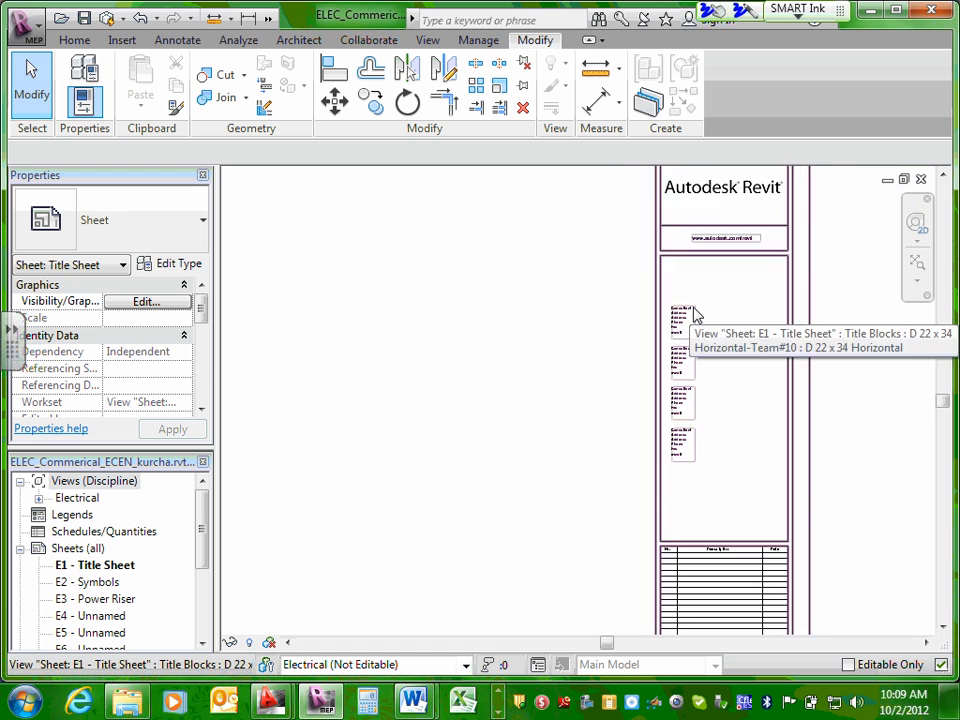
scroll(697, 316, "down", 3)
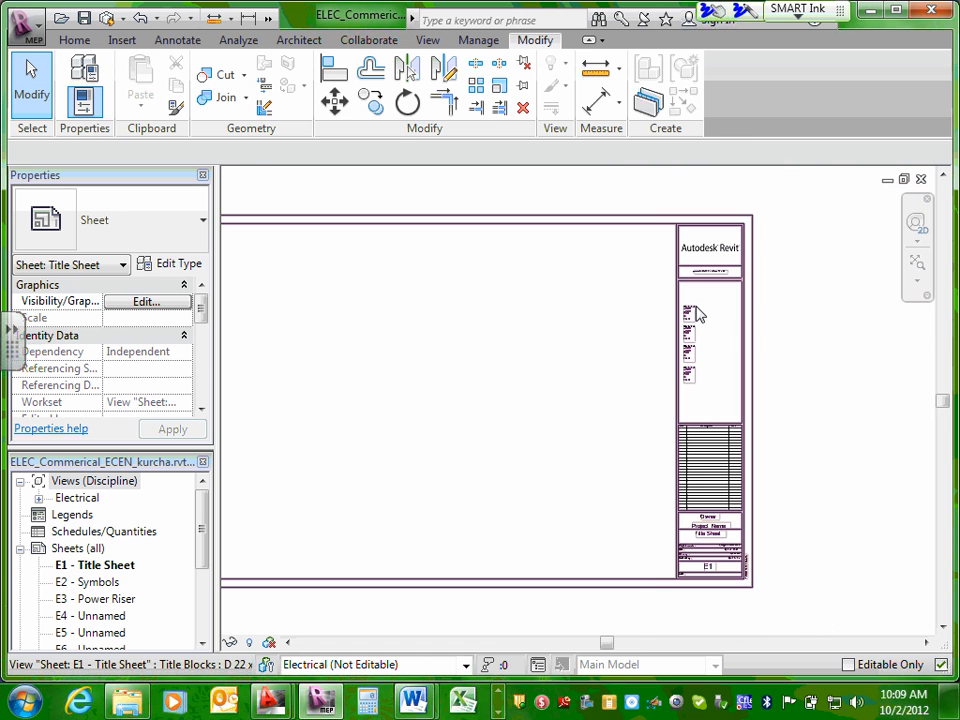
left_click(95, 582)
left_click(95, 565)
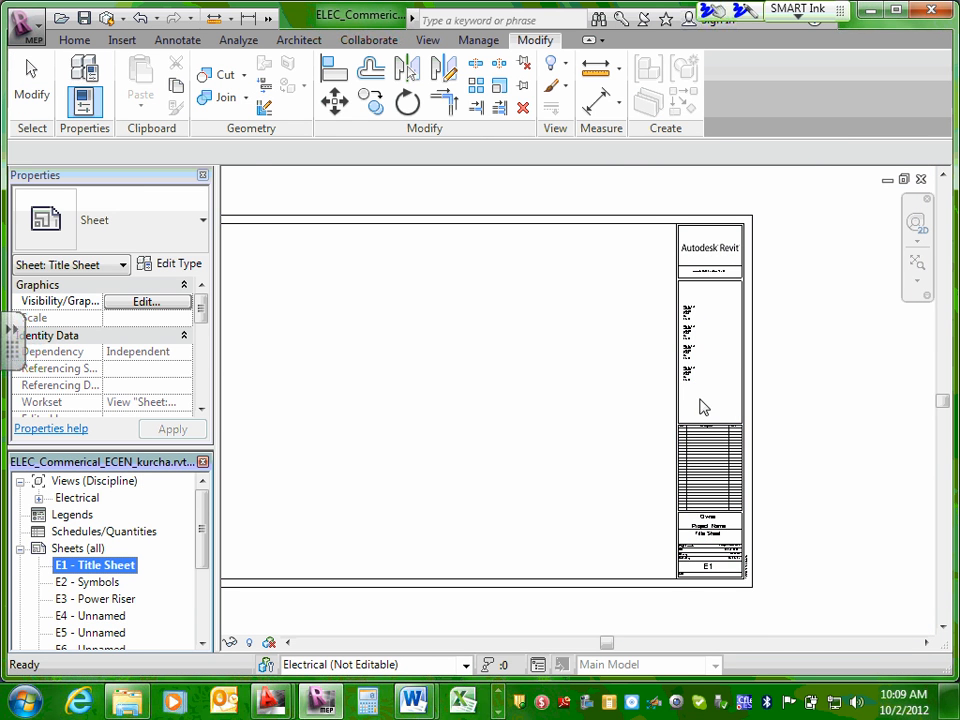
Open the E1 sheet's title block family for editing and select the uppermost Consultant note.
left_click(651, 228)
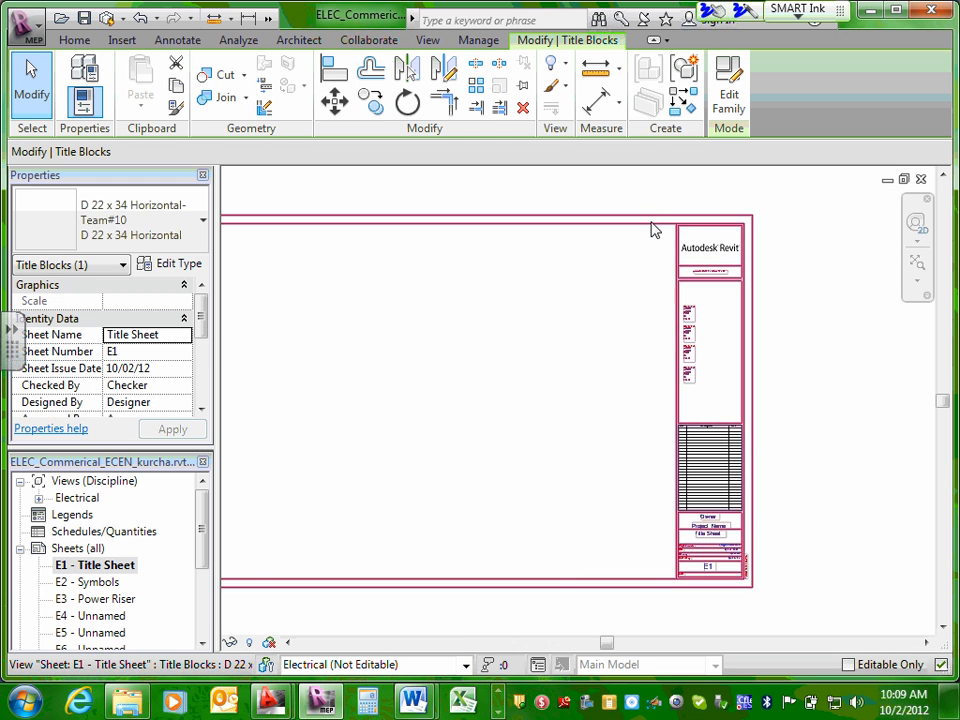
left_click(729, 95)
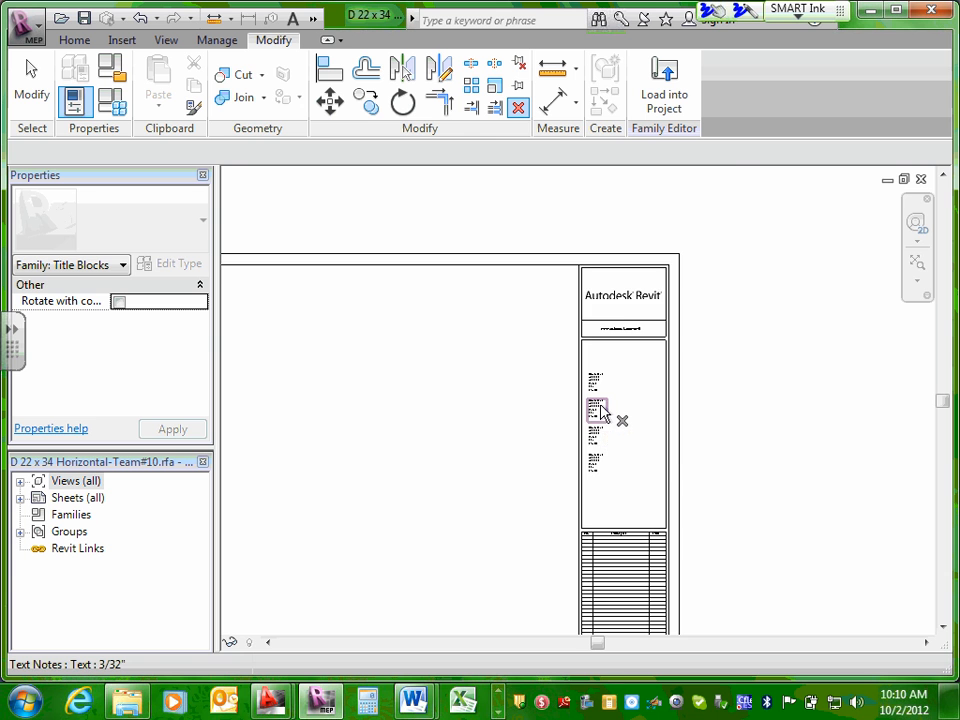
scroll(600, 405, "up", 5)
scroll(600, 403, "up", 1)
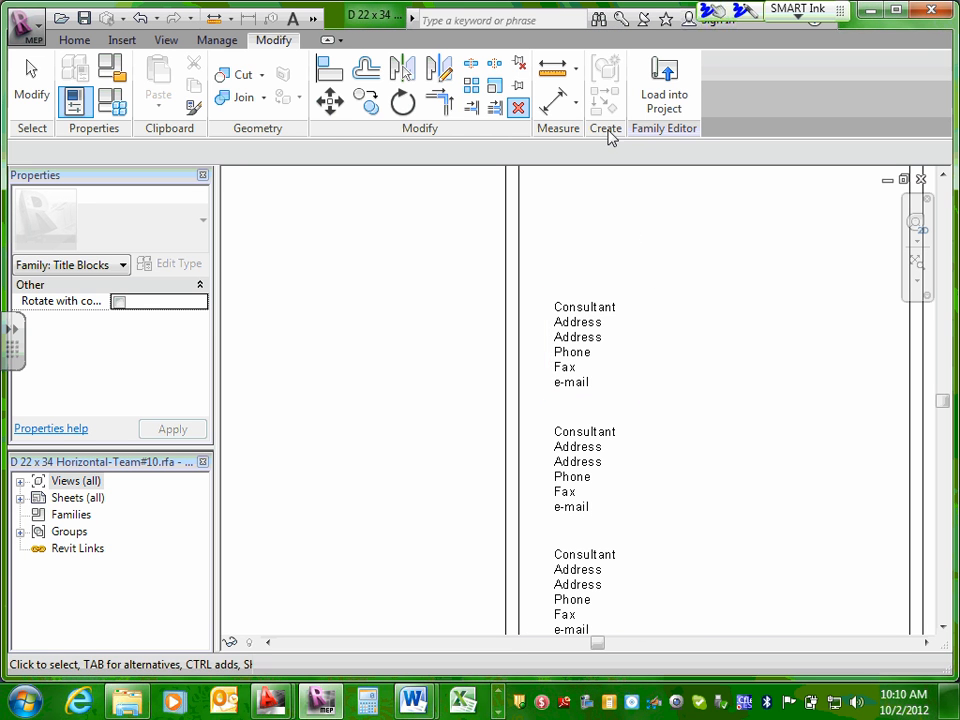
left_click(599, 308)
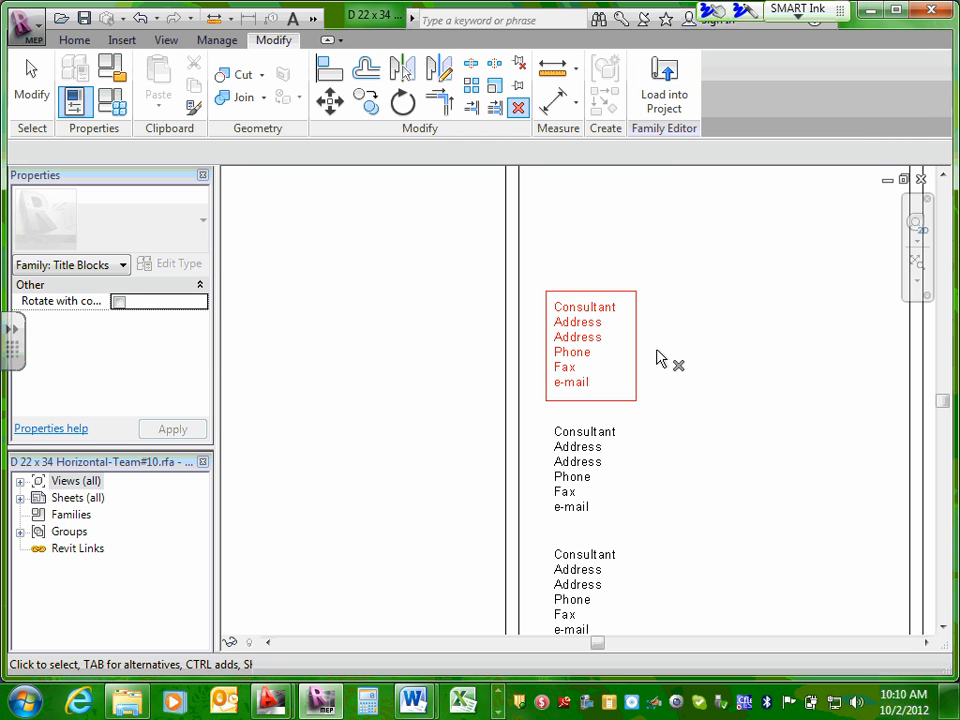
scroll(656, 358, "down", 1)
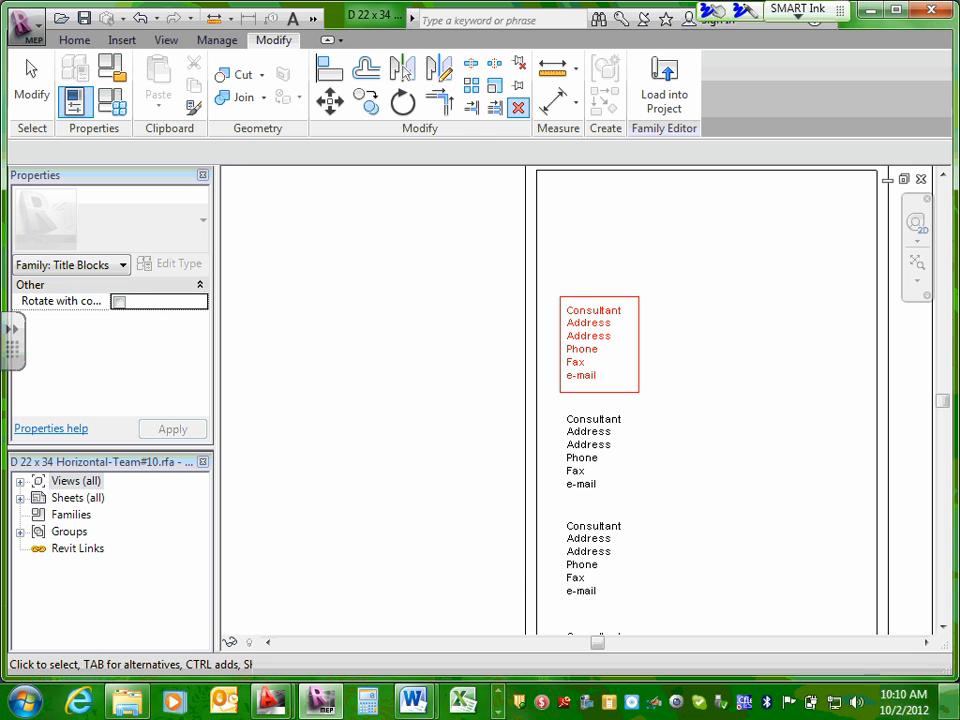
scroll(461, 390, "down", 5)
scroll(516, 315, "up", 2)
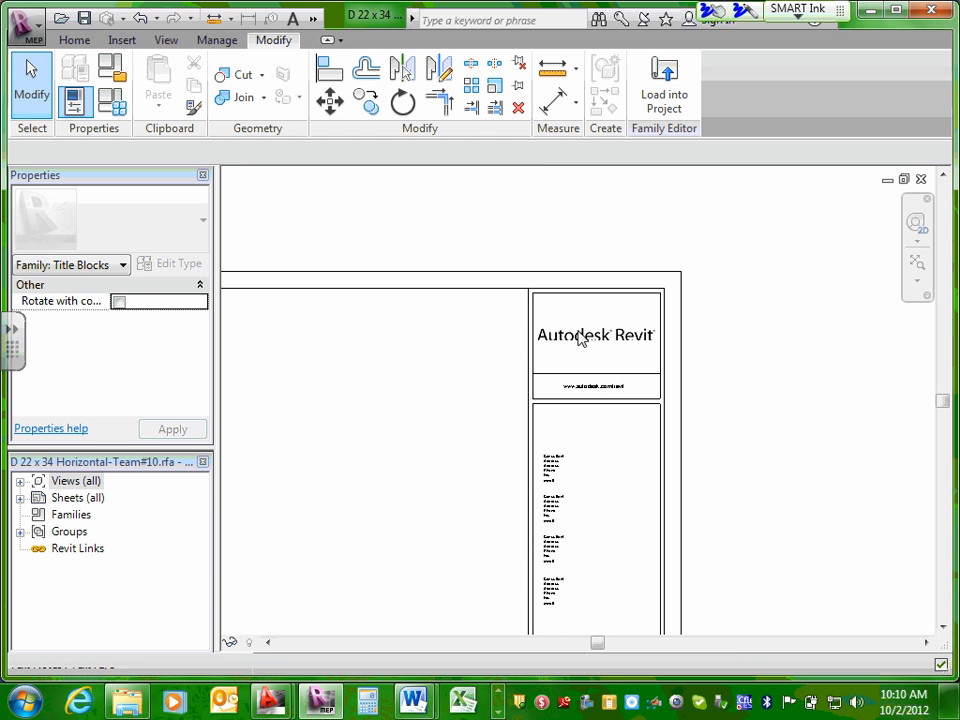
Import the portrait JPEG from the Desktop's Private folder and place it over the title block's logo.
left_click(122, 44)
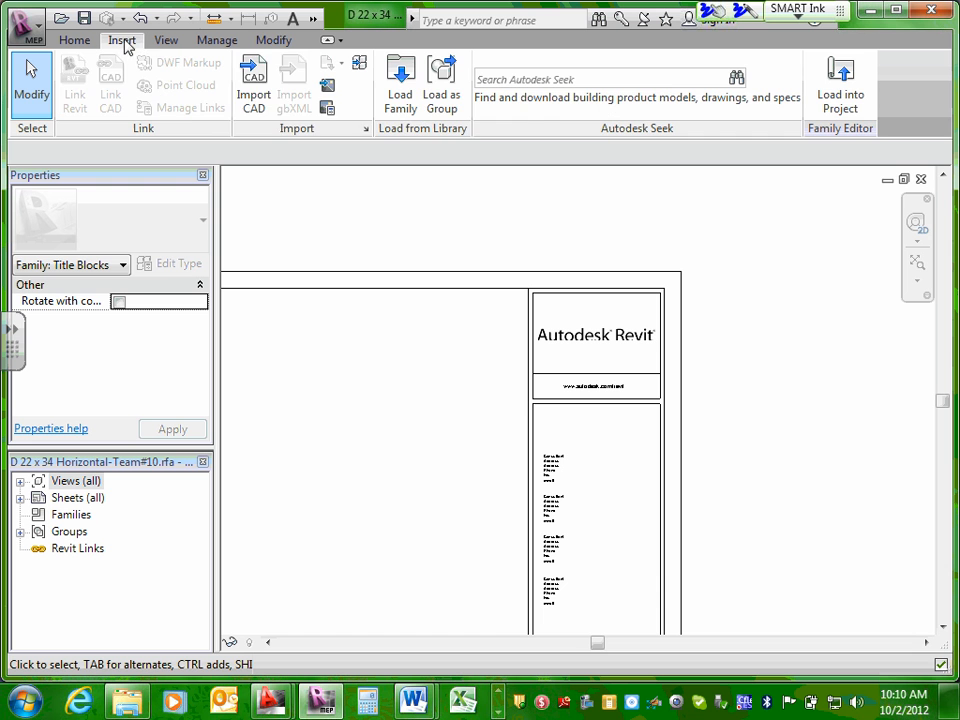
left_click(326, 87)
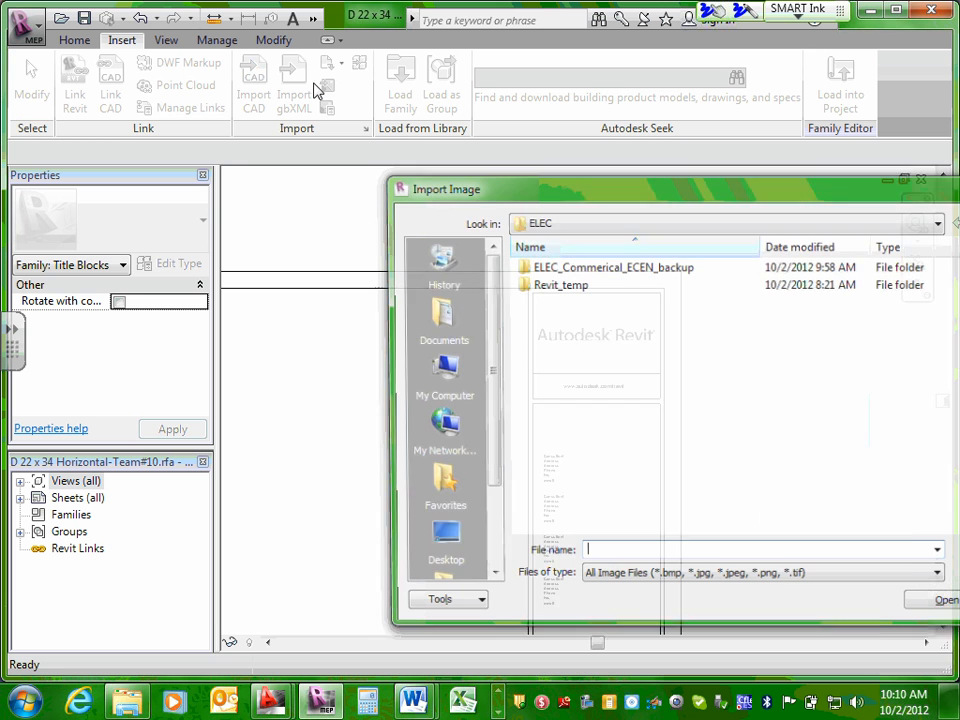
left_click(437, 538)
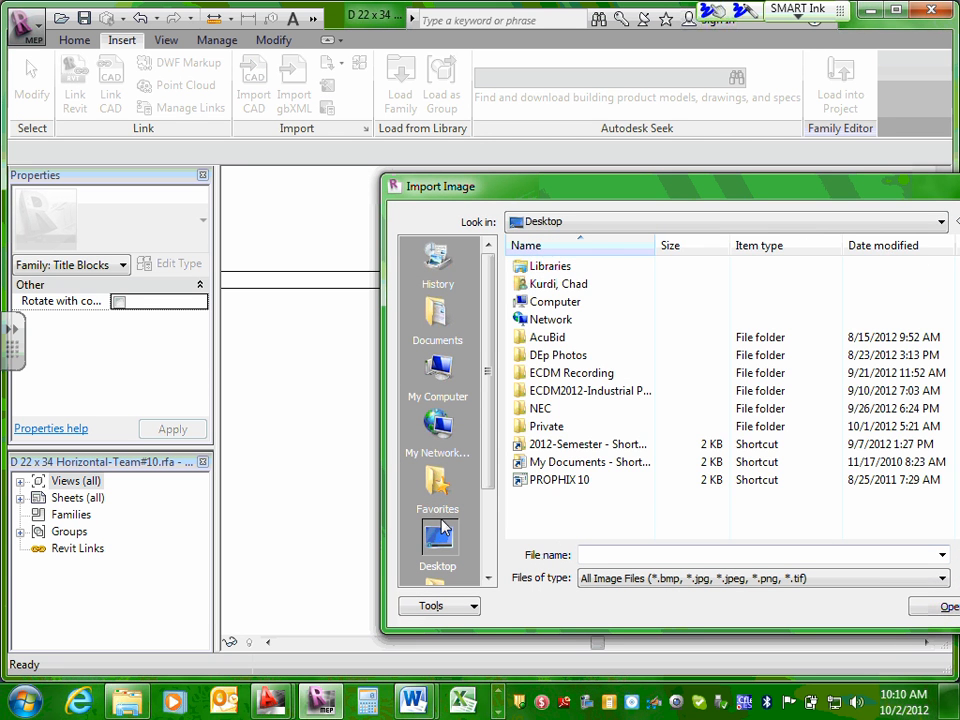
double_click(550, 426)
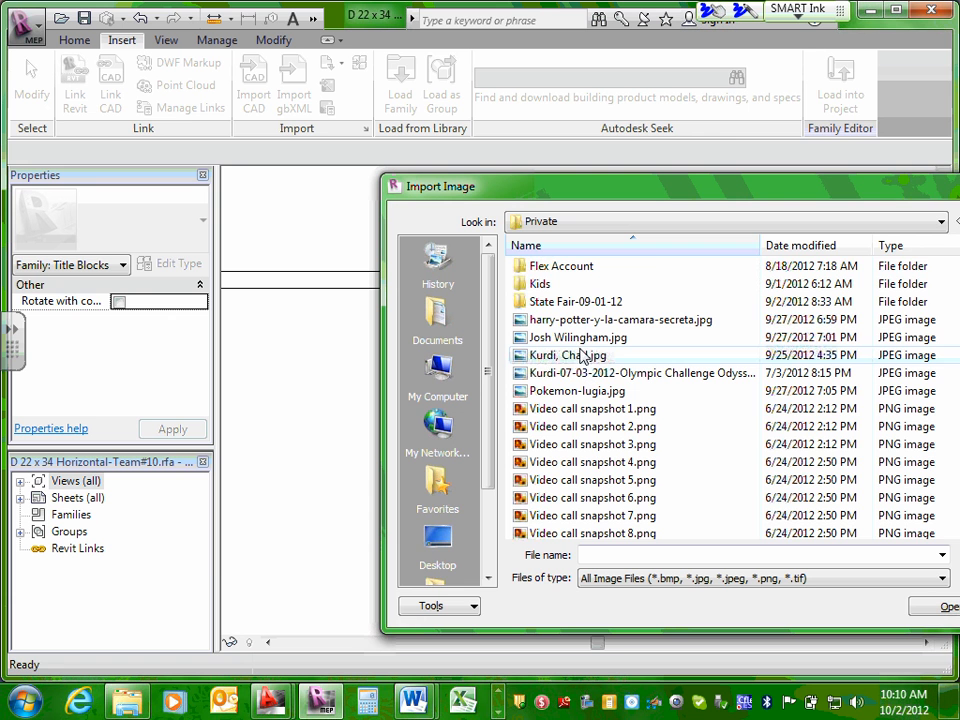
left_click_drag(631, 190, 414, 120)
left_click_drag(877, 300, 876, 133)
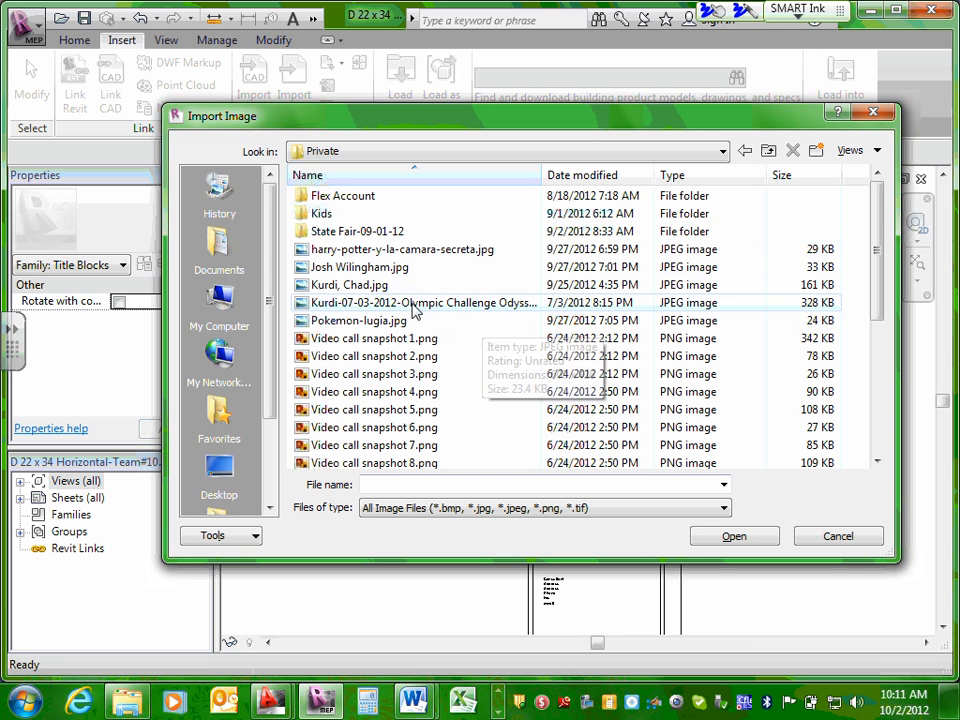
left_click(382, 287)
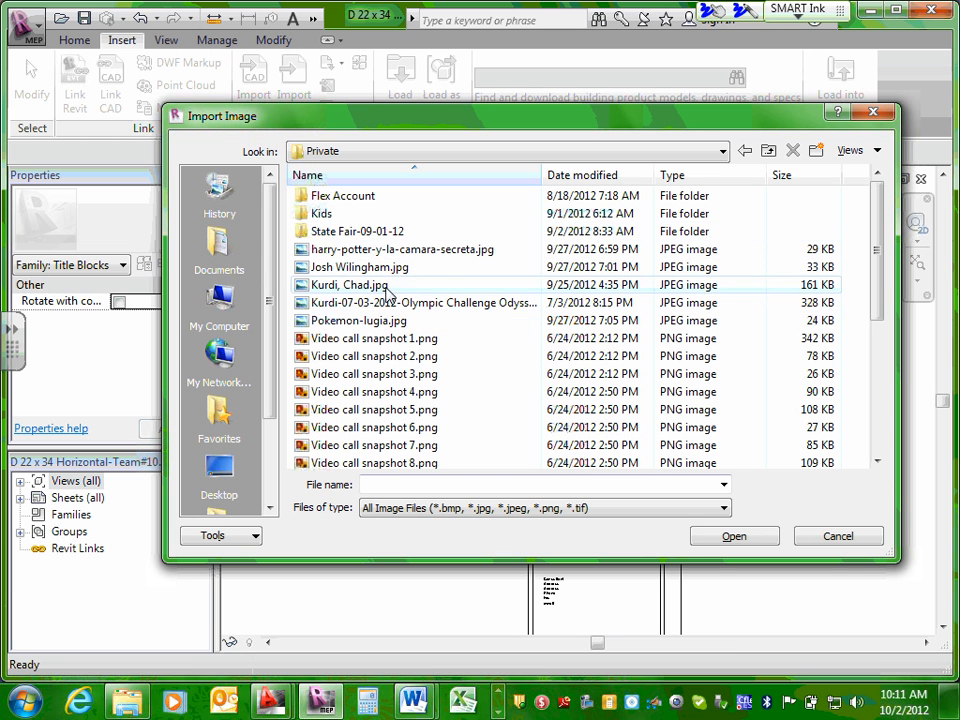
left_click(735, 537)
left_click(600, 332)
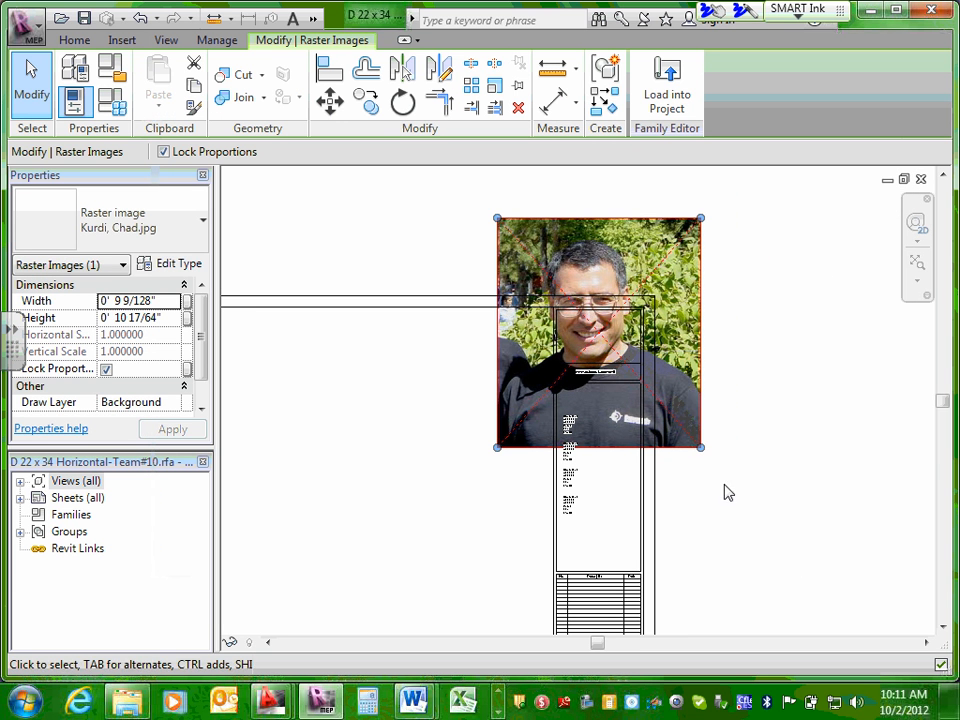
Shrink the portrait proportionally to about 3 1/4" wide by 3 11/16" high over the logo cell.
left_click_drag(700, 448, 629, 367)
left_click_drag(581, 230, 593, 242)
left_click_drag(506, 226, 549, 299)
left_click(519, 235)
left_click_drag(520, 235, 566, 298)
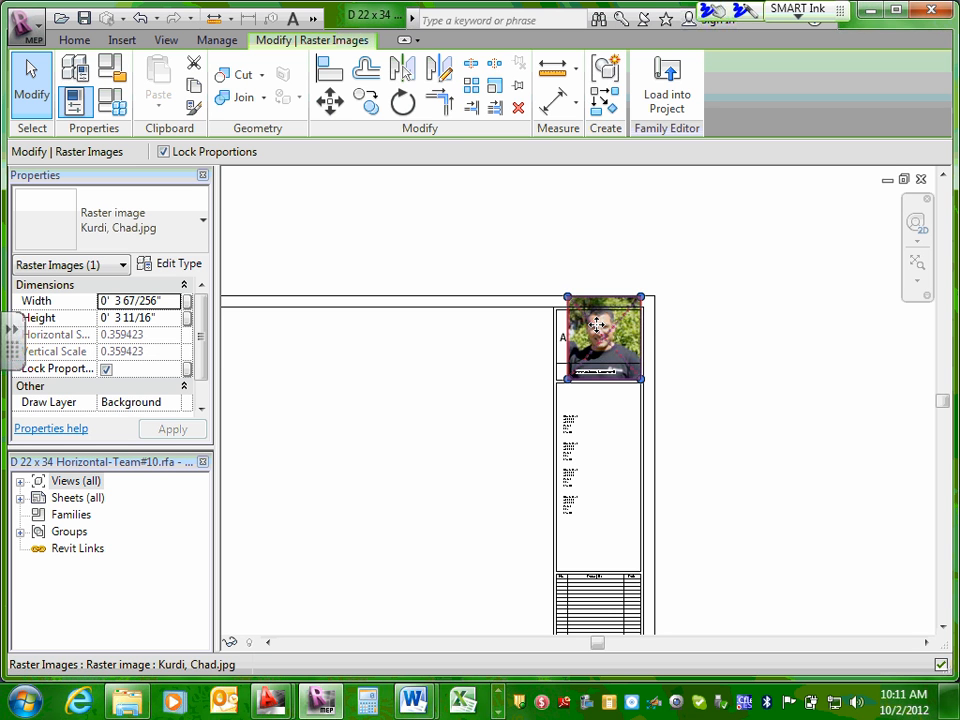
Shrink the portrait below the cell's upper edge and move the Autodesk Revit logo out into the blank sheet area.
scroll(585, 298, "up", 2)
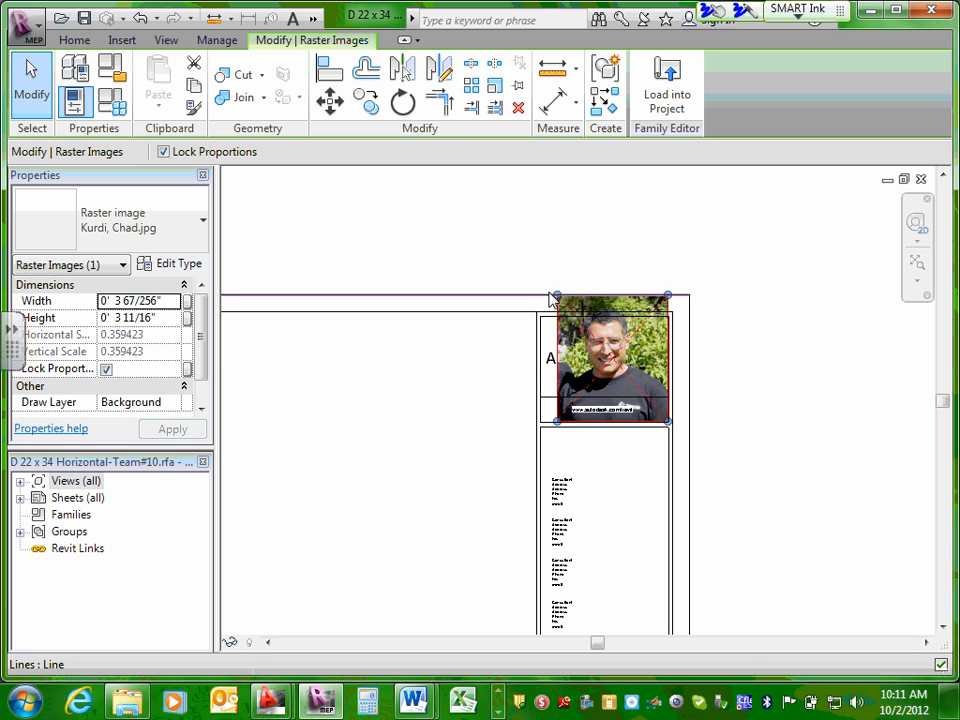
left_click_drag(558, 294, 553, 343)
left_click(553, 343)
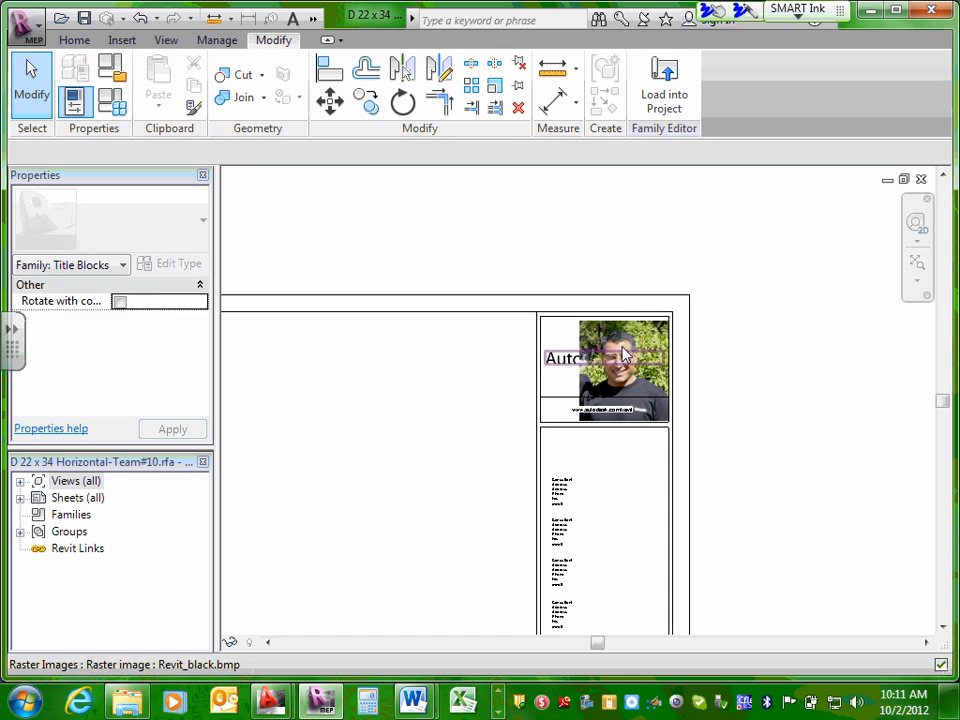
left_click_drag(625, 355, 458, 342)
Scale the portrait down to fit above the web address line and center it in the logo cell.
left_click(619, 363)
left_click_drag(619, 363, 586, 363)
left_click(679, 336)
left_click(614, 343)
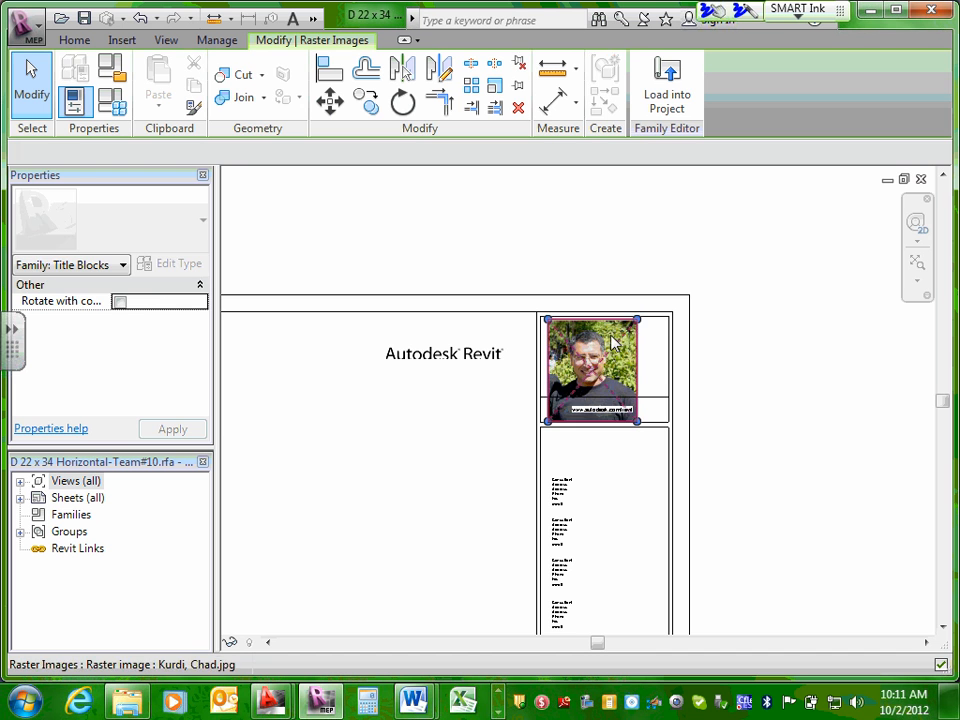
left_click_drag(638, 324, 638, 318)
left_click_drag(622, 390, 641, 397)
left_click(741, 367)
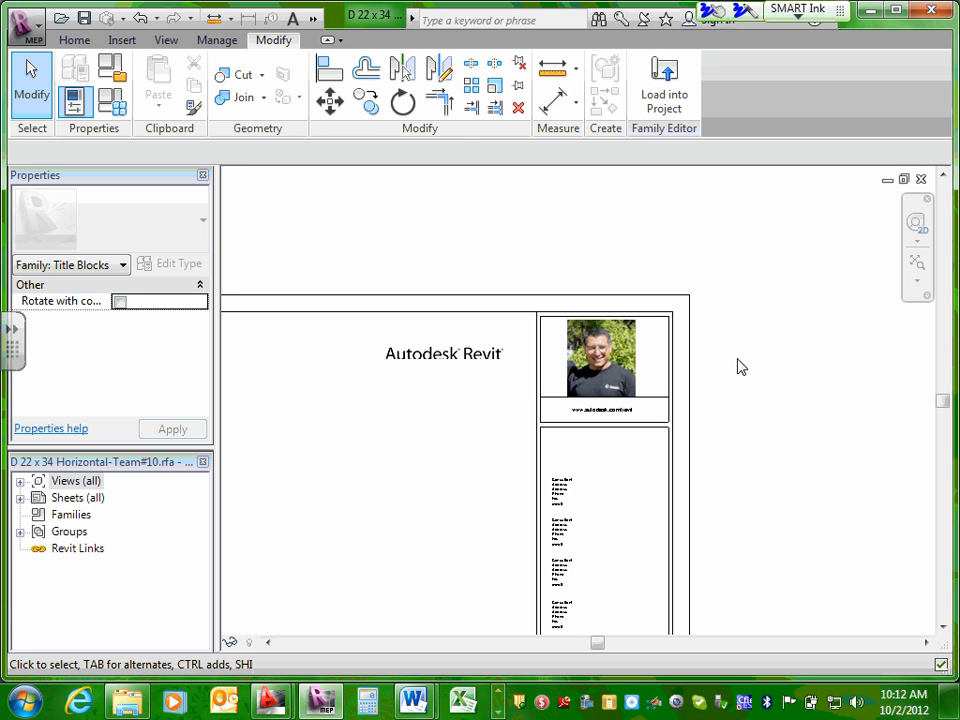
Replace the web address text beneath the portrait with the consulting firm's name.
left_click(123, 41)
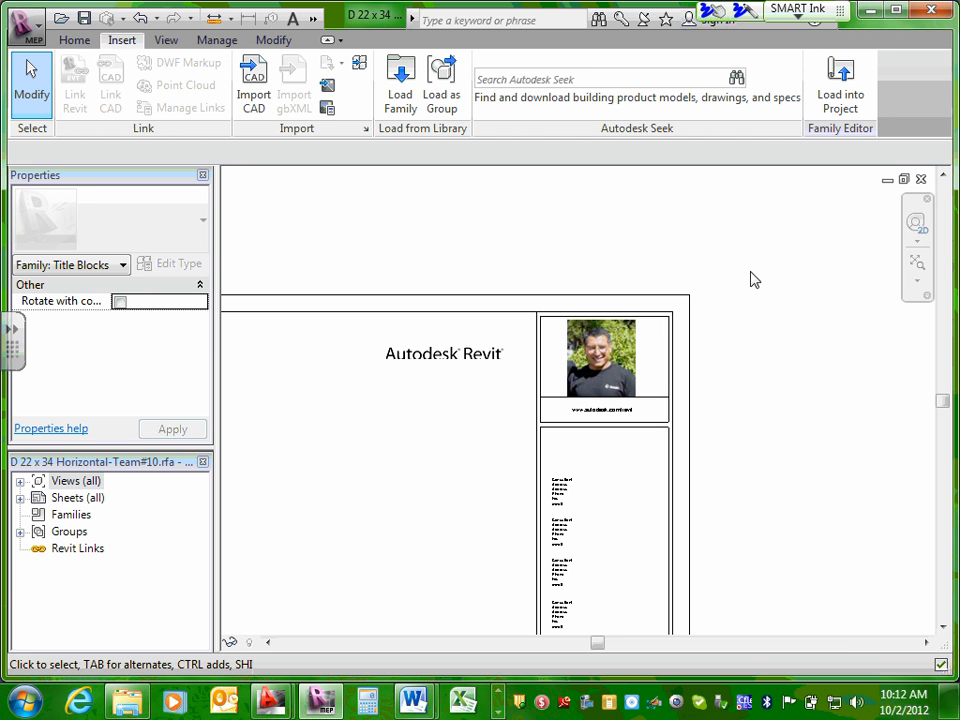
scroll(604, 407, "up", 3)
left_click(608, 417)
double_click(608, 417)
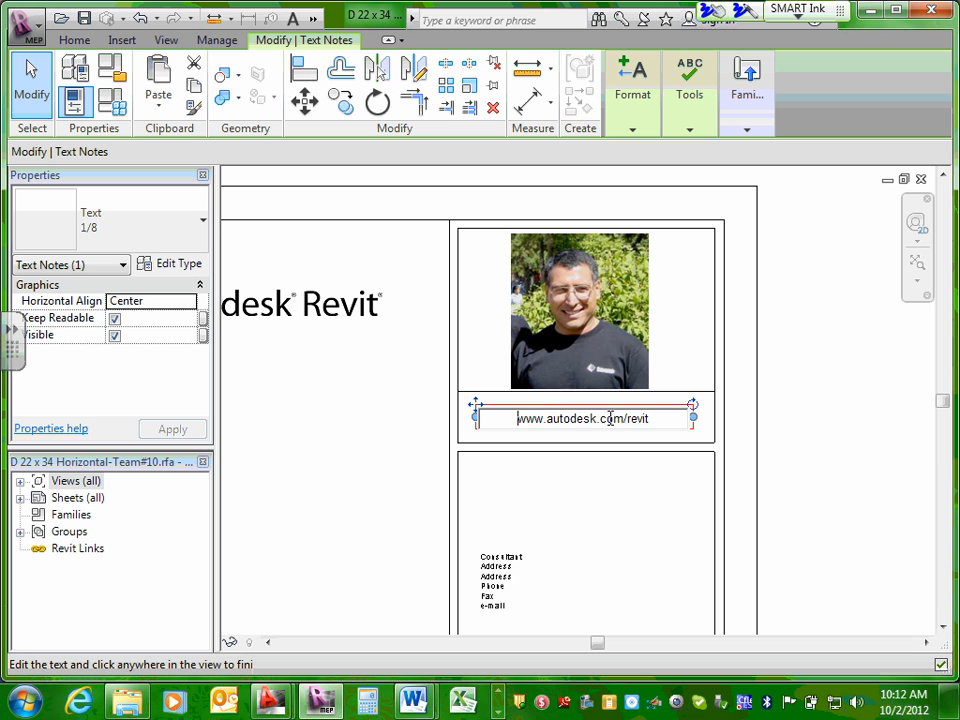
left_click_drag(656, 420, 474, 418)
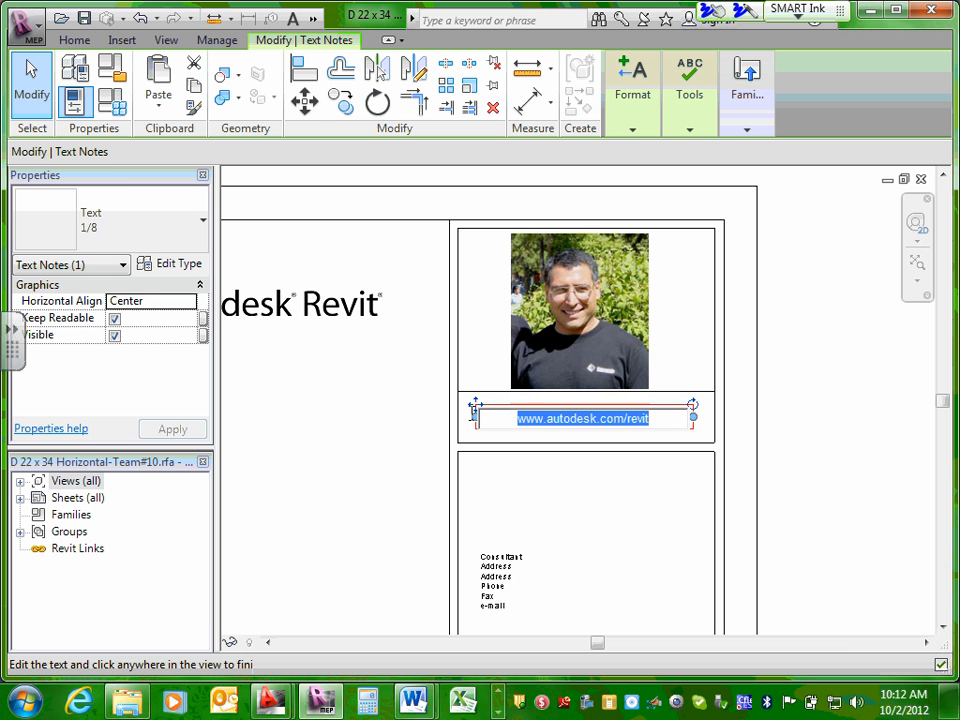
type("Kurd")
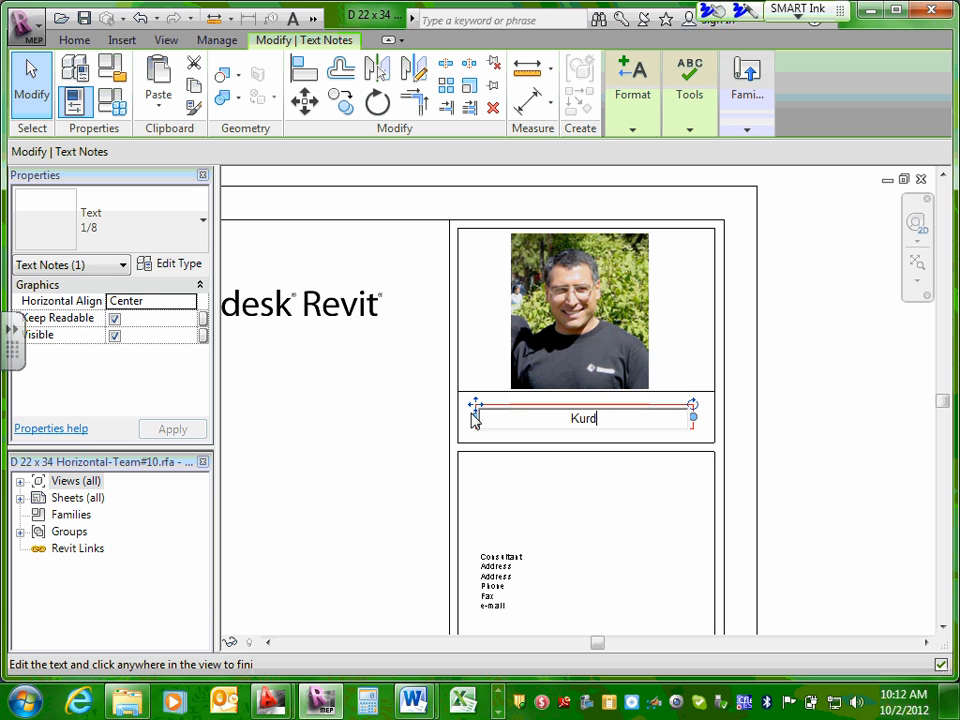
type("i Consulta")
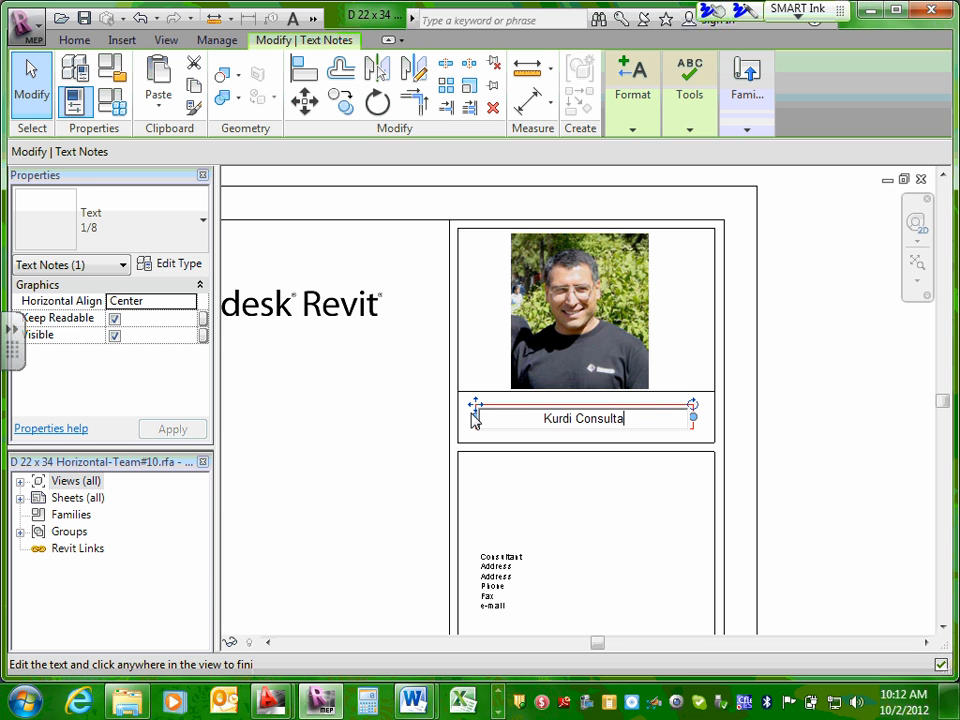
type("nting")
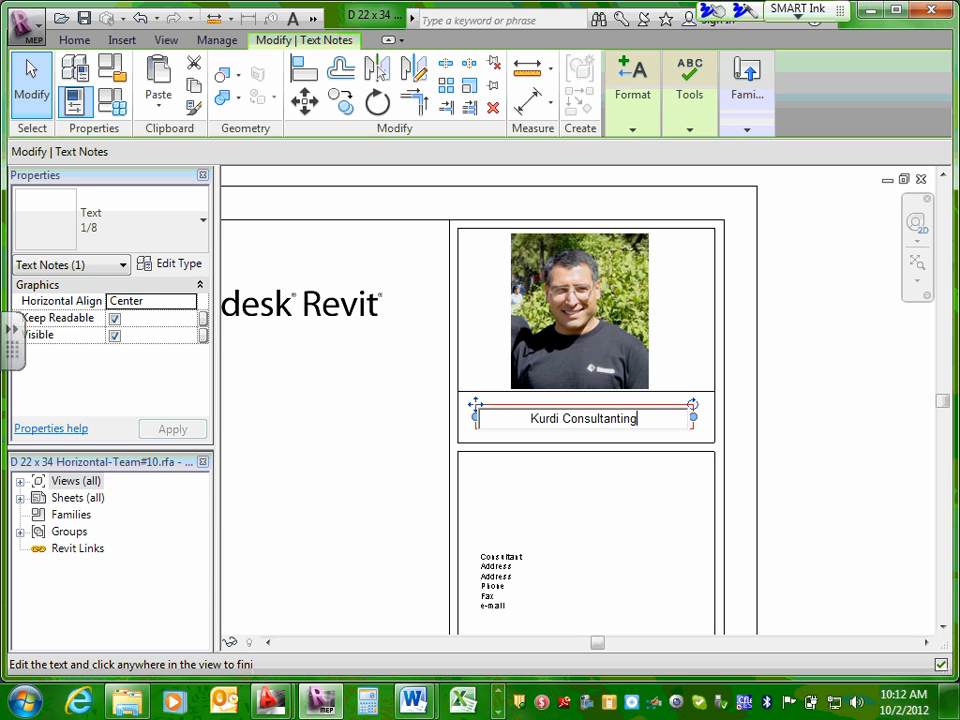
left_click(751, 478)
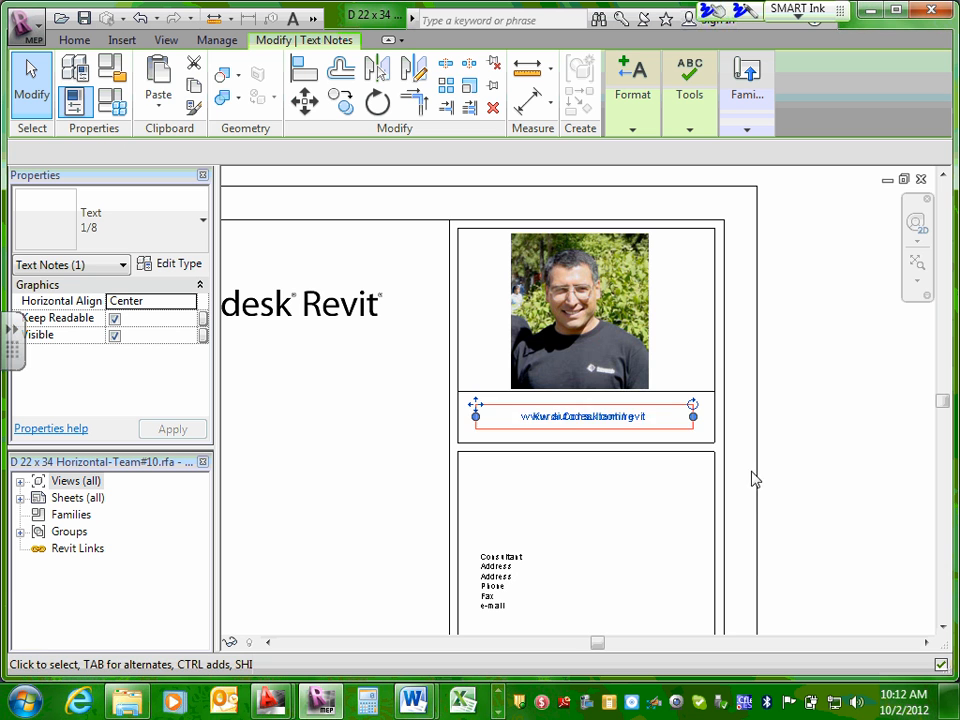
scroll(615, 544, "up", 5)
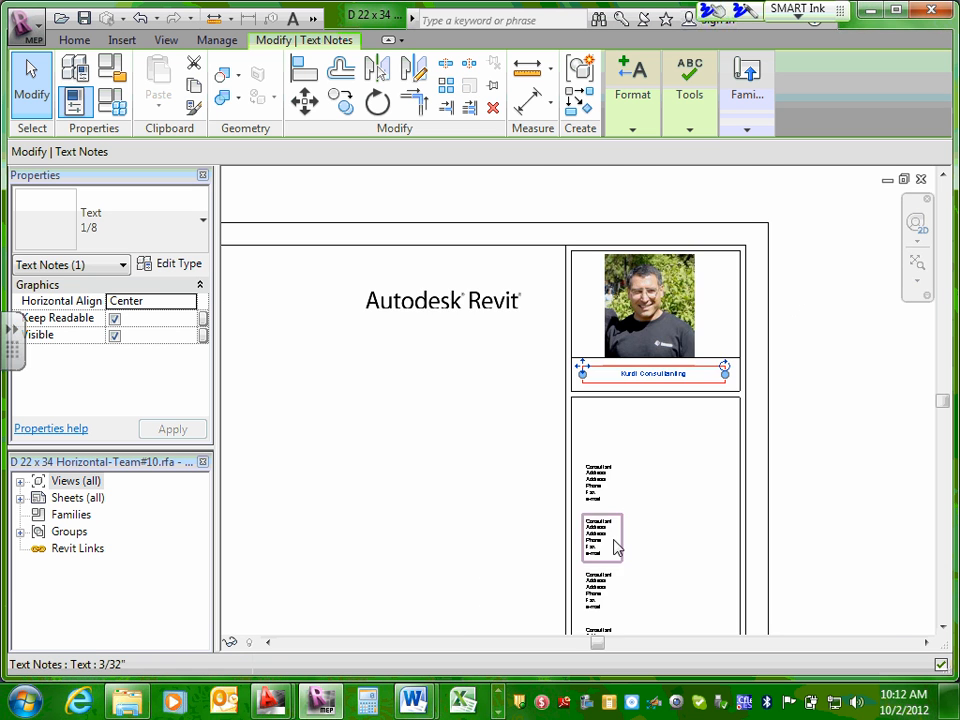
Save the title block family over the existing file and load it into the project, overwriting the existing version.
scroll(615, 425, "down", 5)
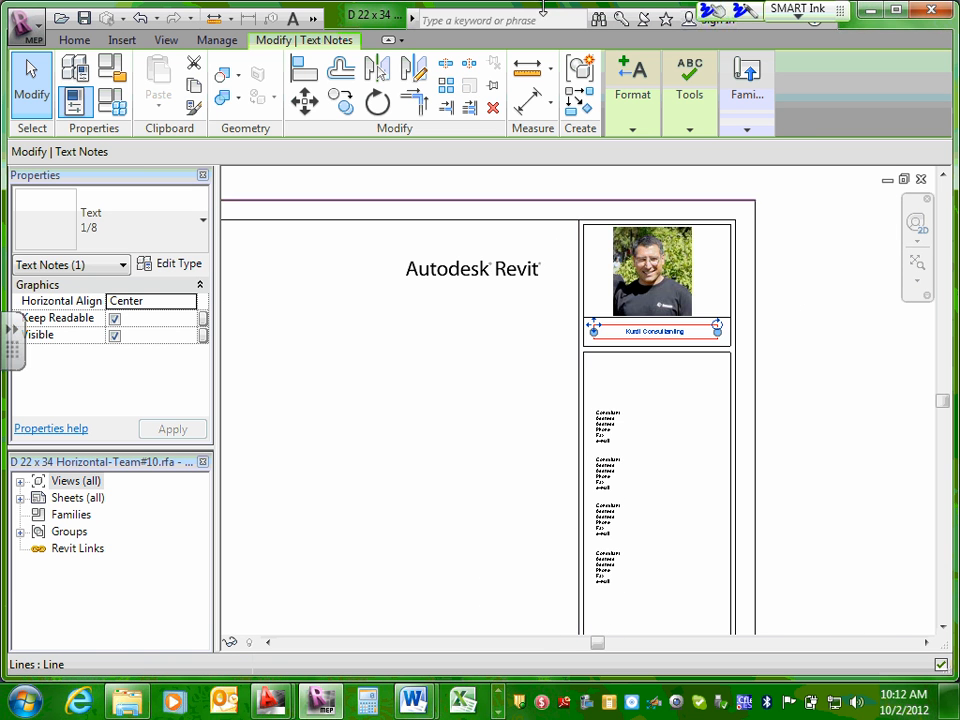
mouse_move(677, 135)
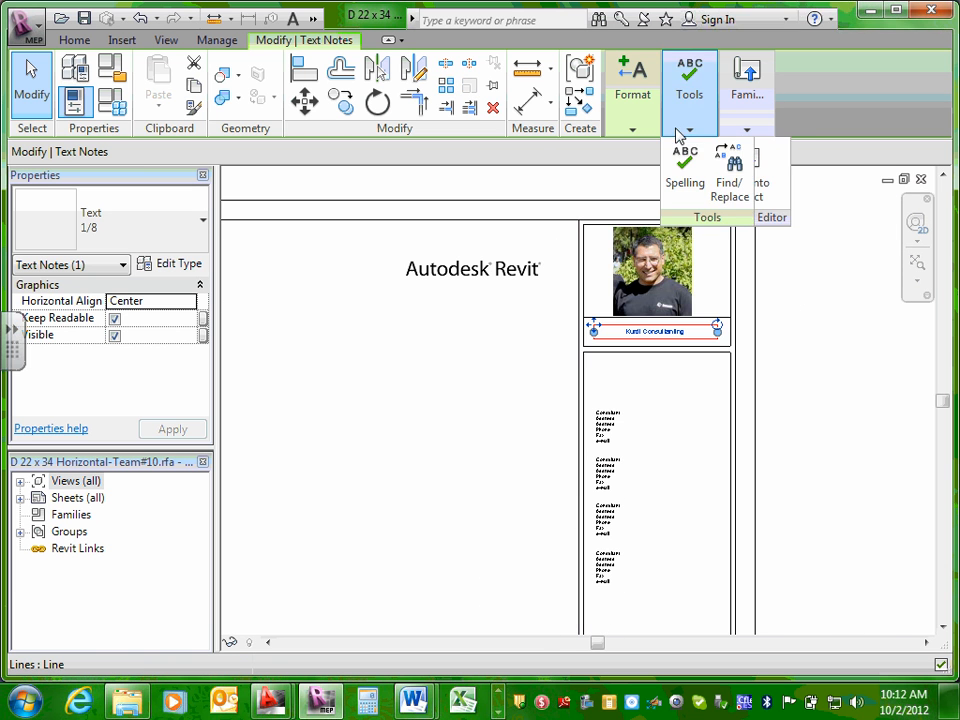
left_click(84, 19)
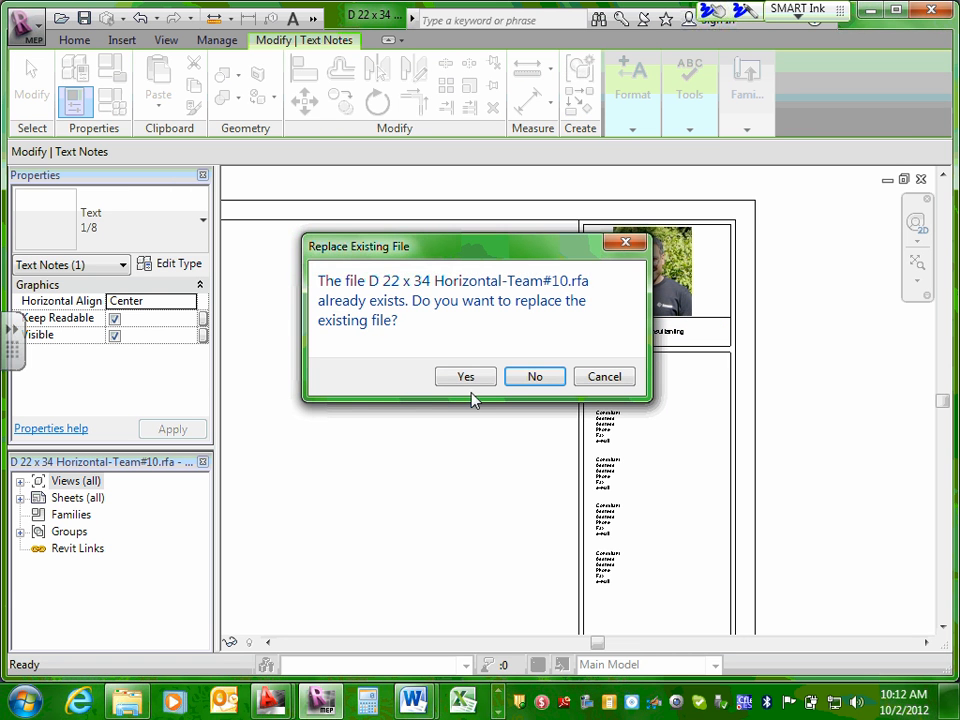
left_click(472, 384)
left_click(520, 386)
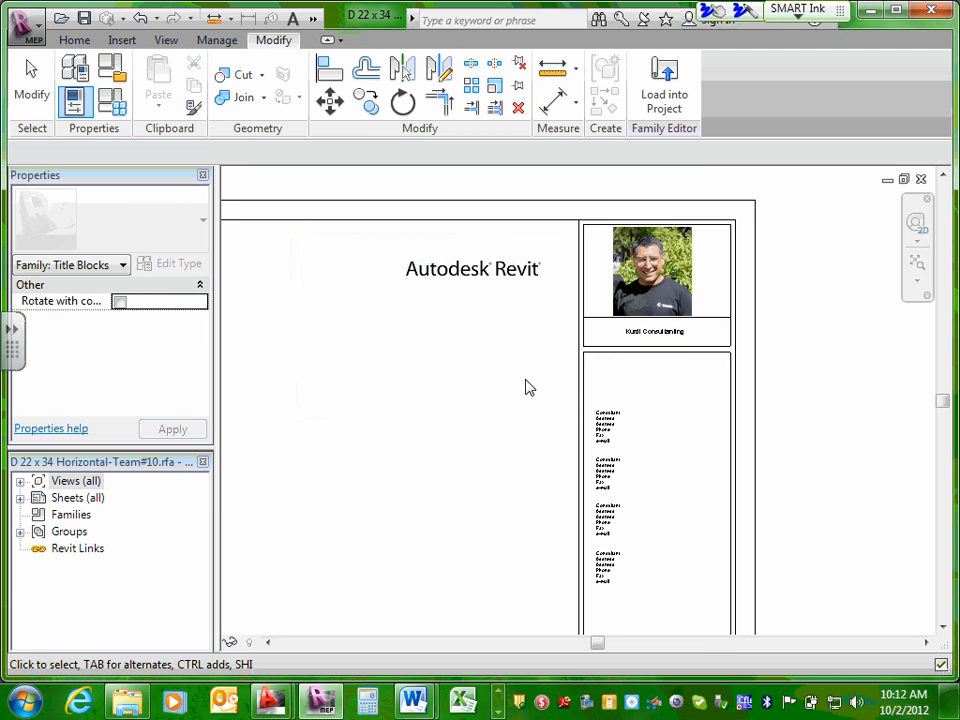
left_click(664, 82)
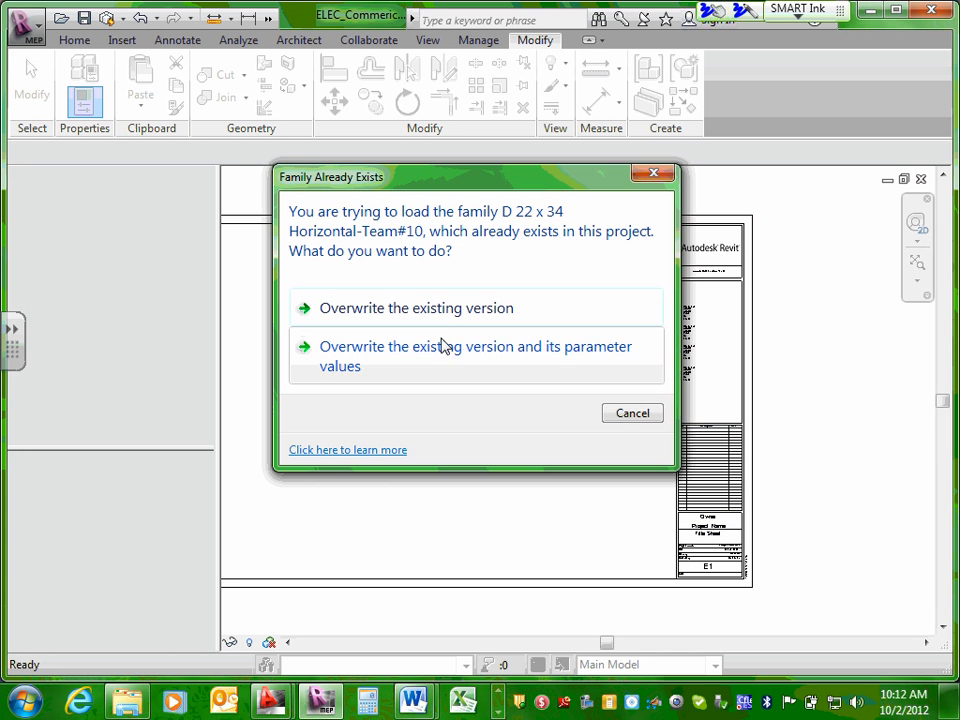
left_click(443, 320)
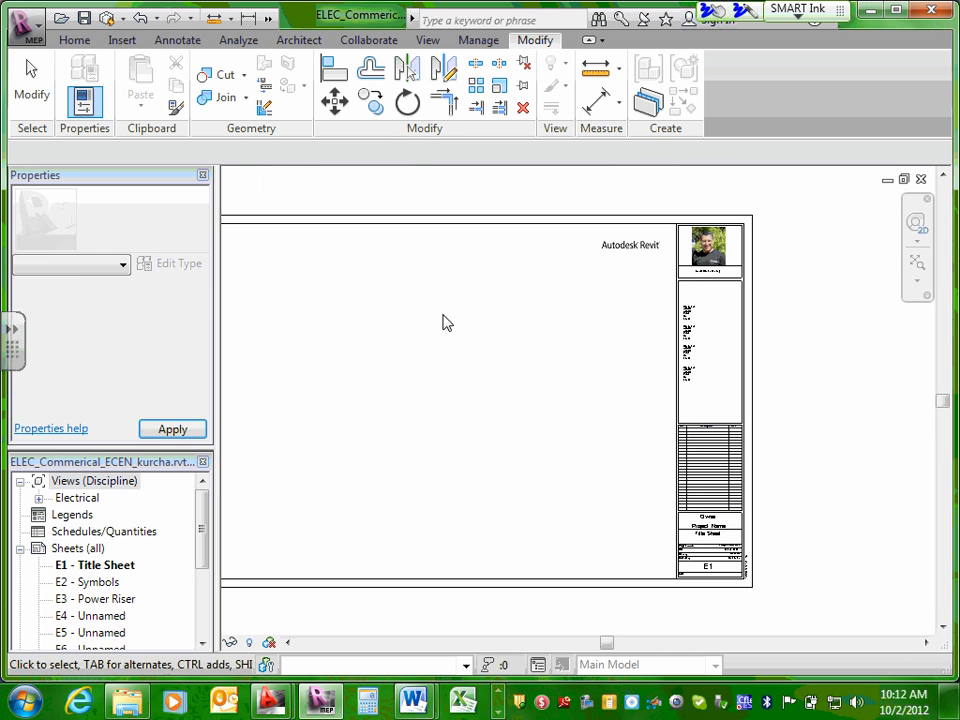
Check the reloaded title block on sheet E2 - Symbols and on E1 - Title Sheet.
double_click(108, 583)
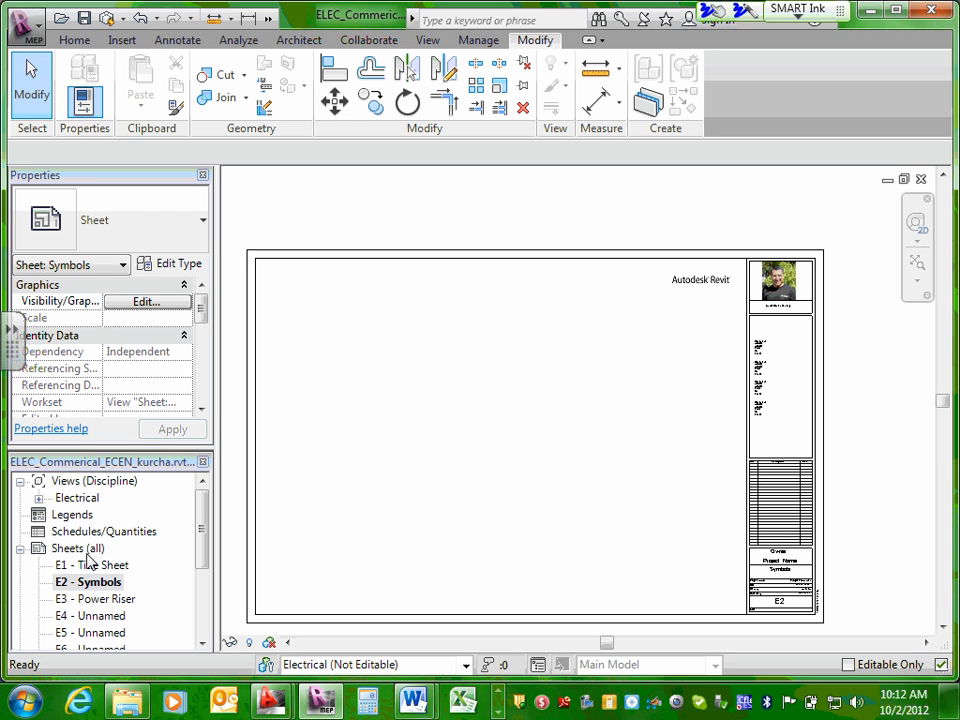
double_click(95, 550)
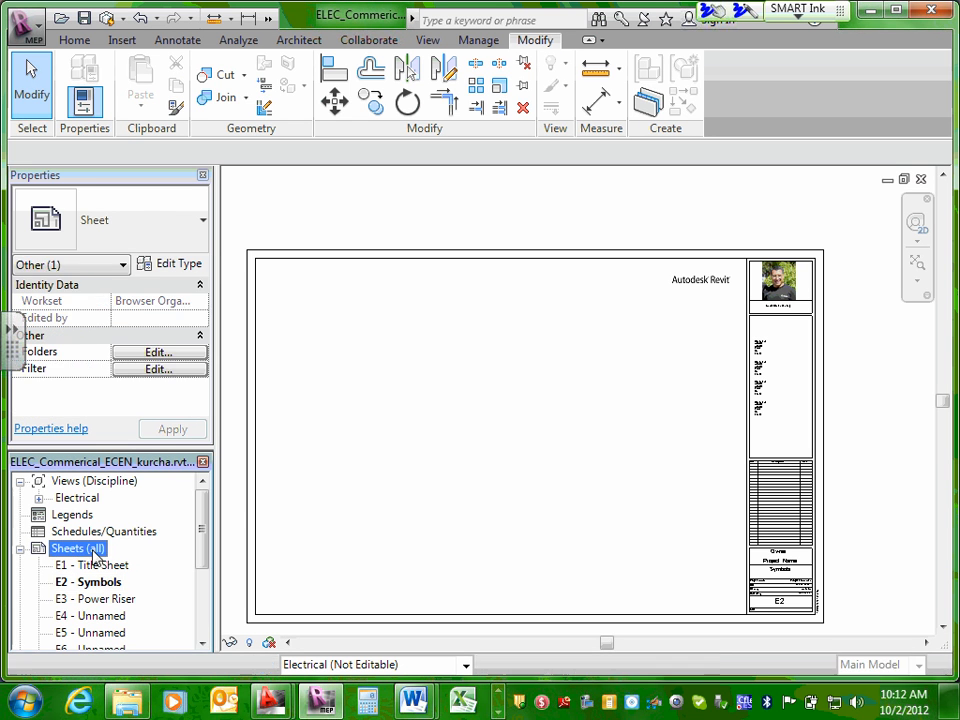
left_click(20, 548)
double_click(95, 498)
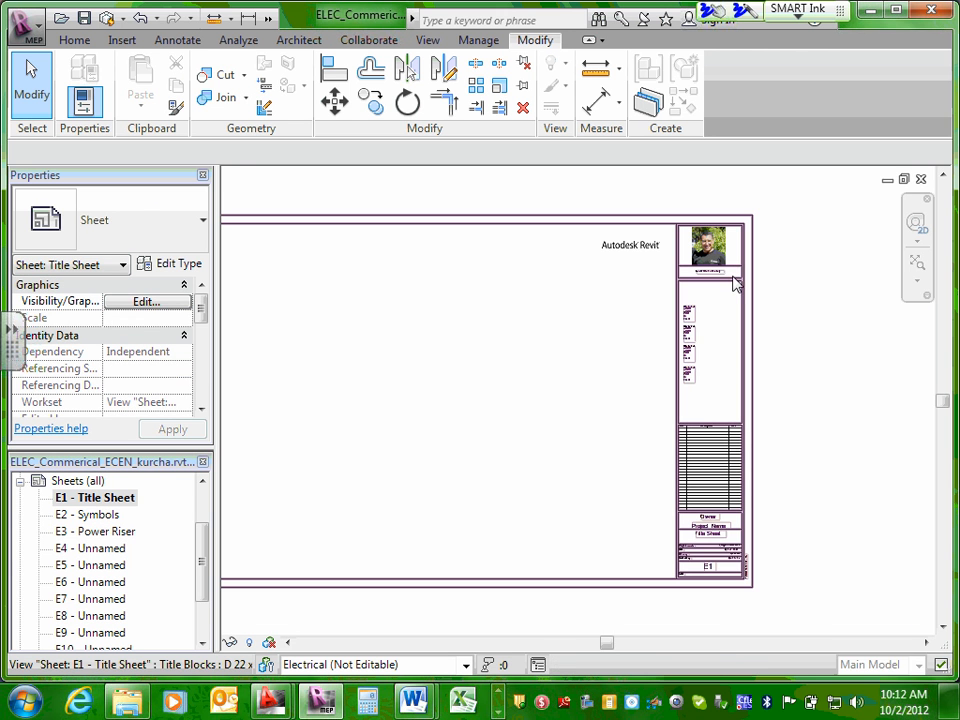
Open the title block family placed on sheet E1 for editing.
left_click(733, 281)
left_click(729, 82)
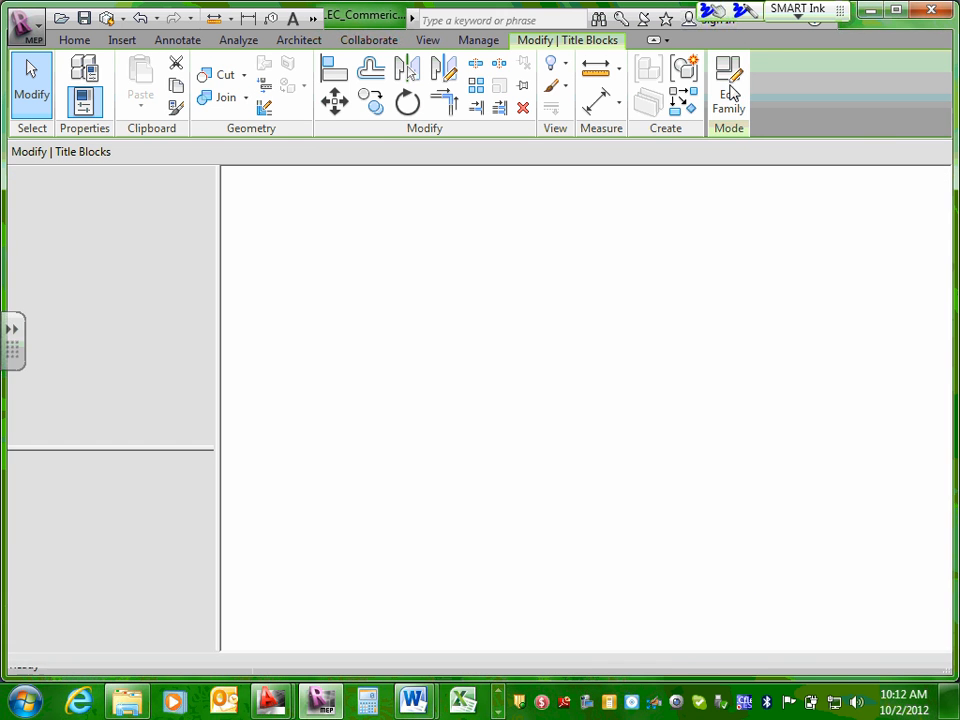
scroll(574, 364, "down", 3)
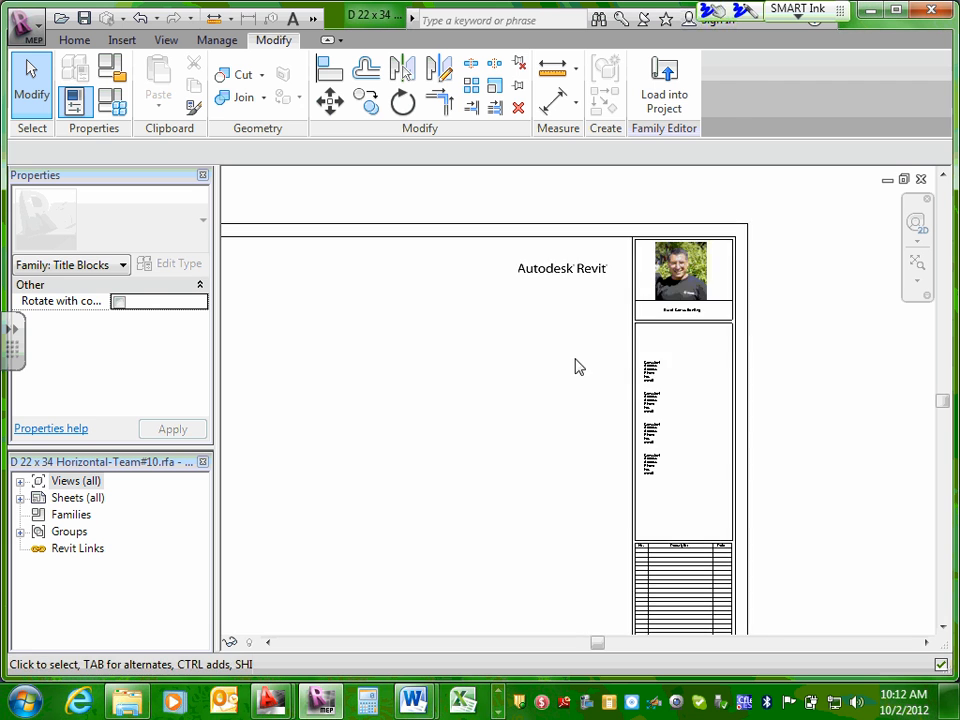
scroll(650, 320, "up", 2)
scroll(655, 310, "up", 2)
left_click(620, 268)
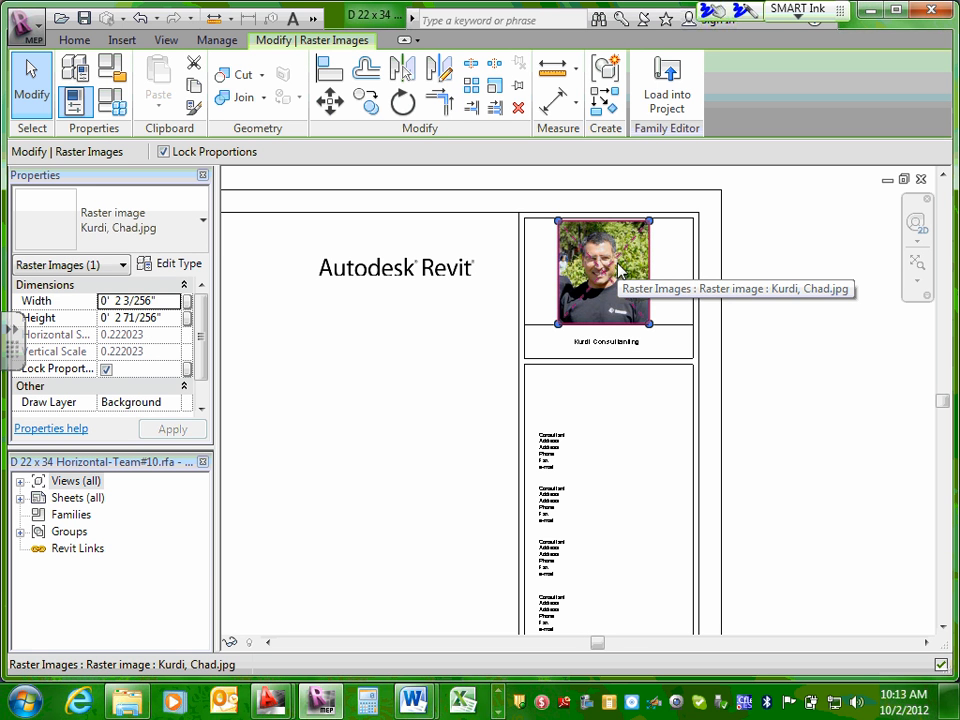
scroll(653, 272, "down", 1)
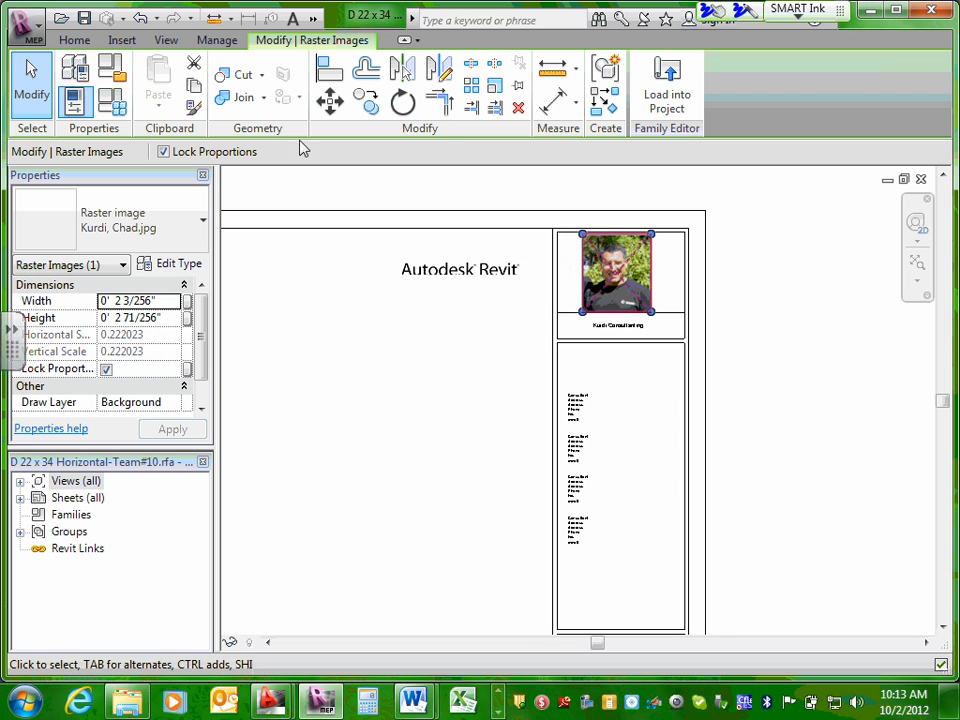
left_click(122, 40)
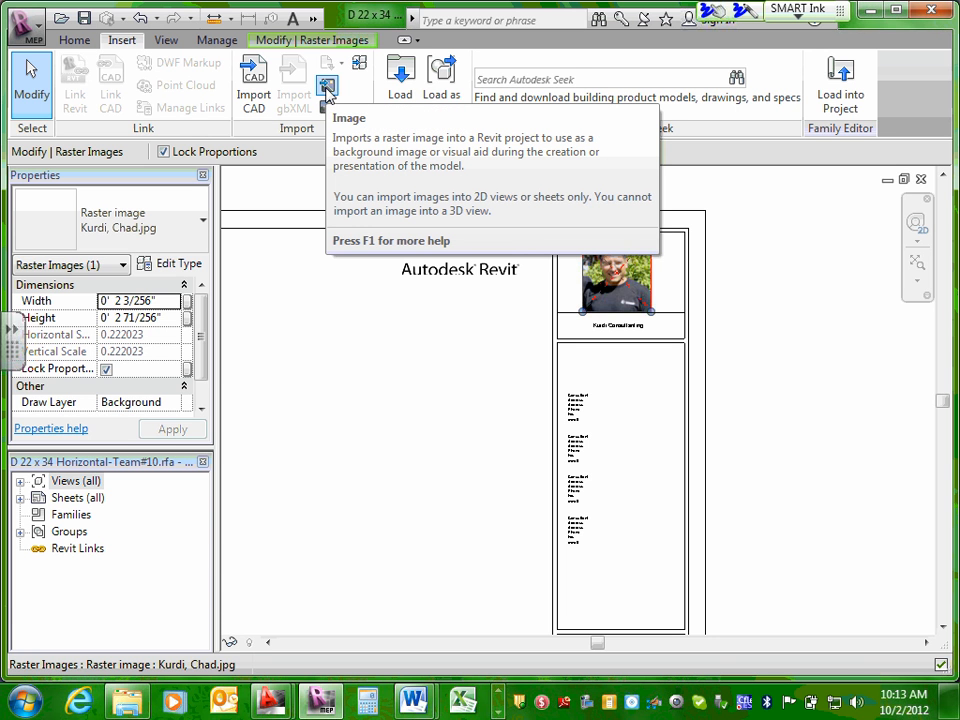
left_click(786, 285)
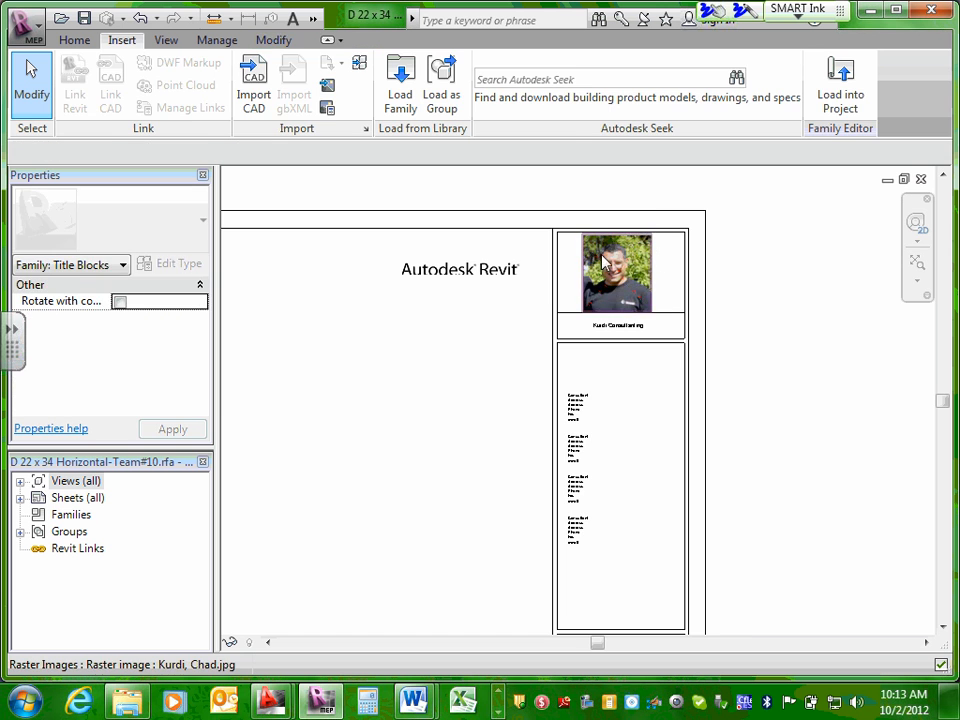
Enlarge the portrait proportionally to about 2.09 inches wide by 2.36 inches high so it reaches the logo cell's upper edge.
left_click(607, 265)
scroll(607, 265, "up", 3)
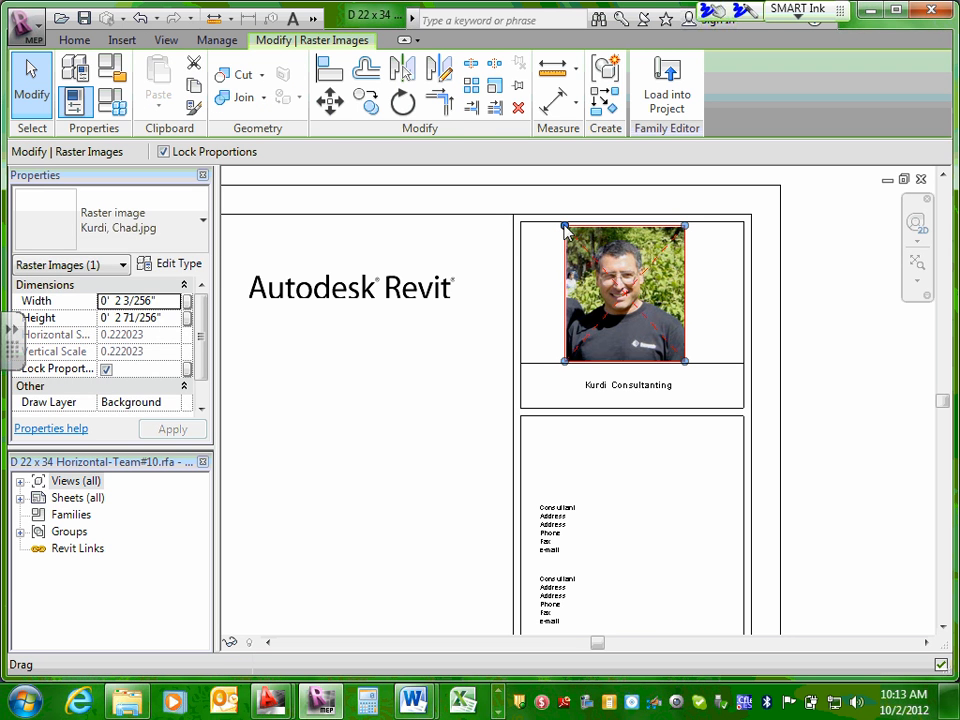
left_click_drag(559, 219, 562, 222)
left_click(820, 250)
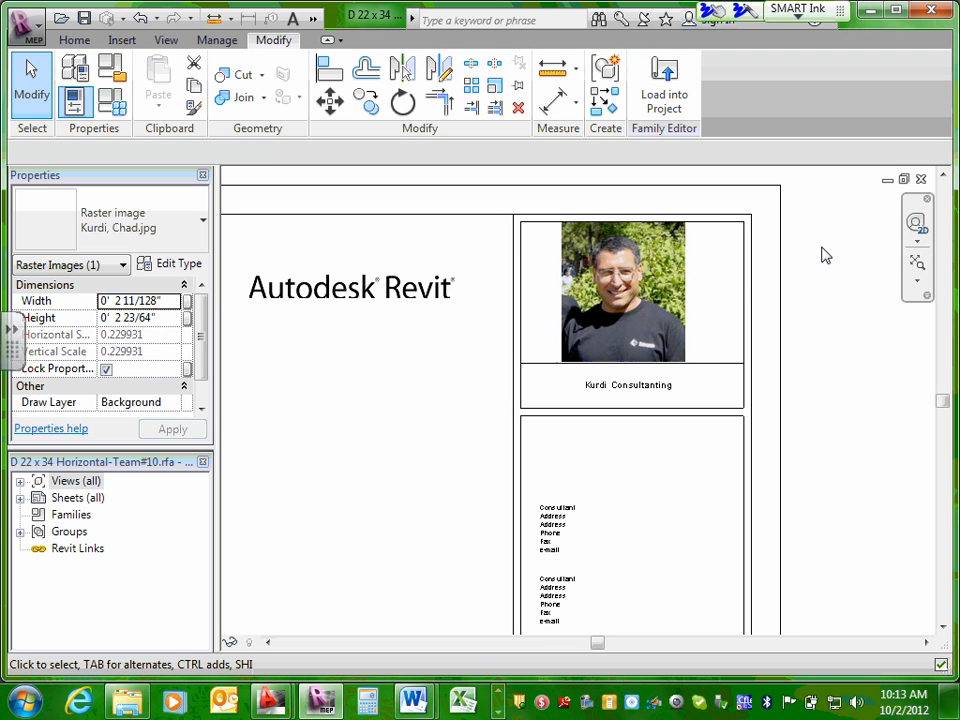
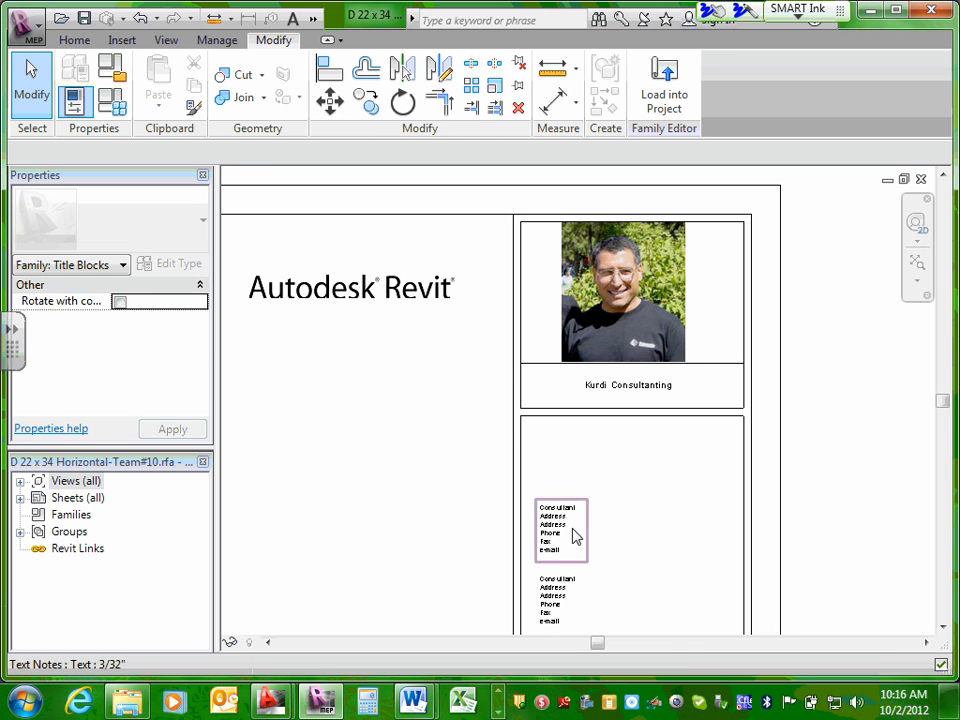
Load the edited D 22 x 34 title block family into the project, overwriting the existing version.
scroll(575, 535, "down", 3)
middle_click_drag(433, 516, 645, 400)
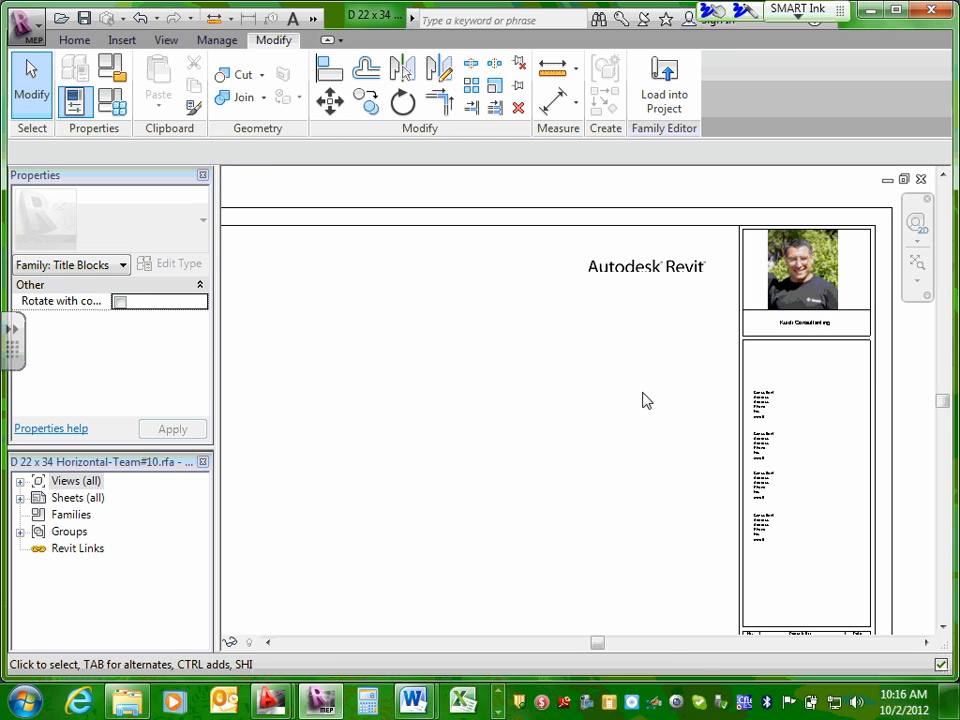
left_click(669, 92)
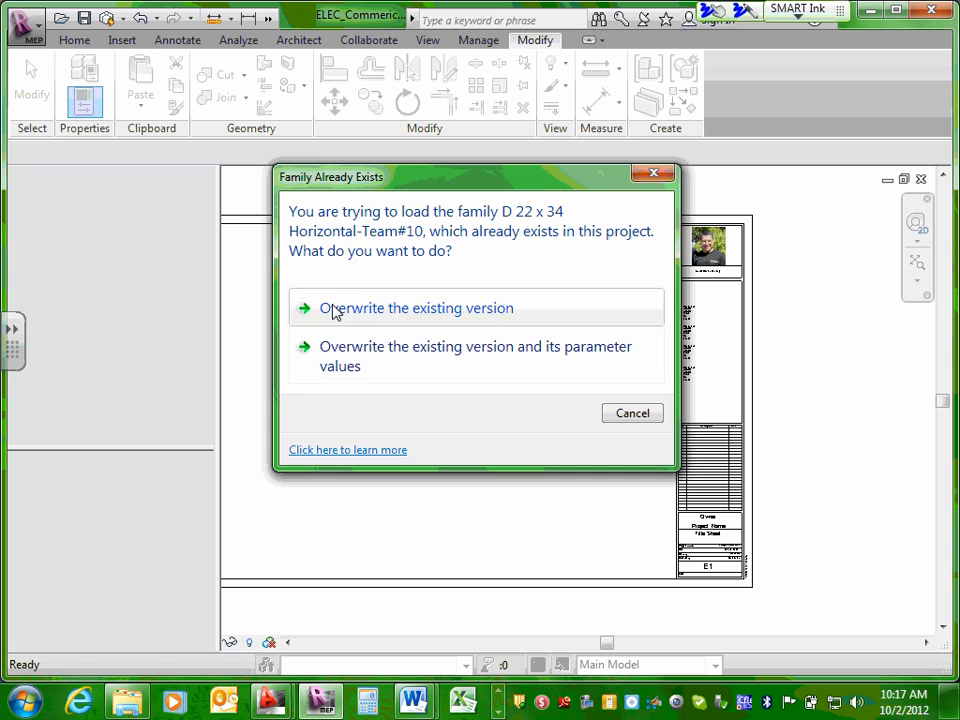
left_click(334, 311)
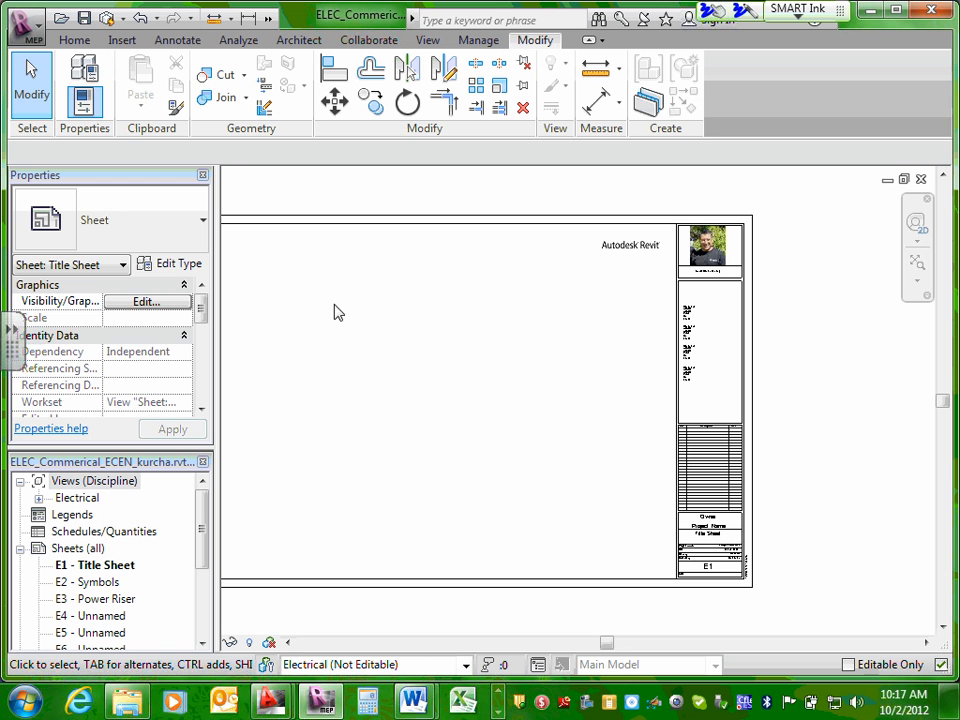
Reopen the title block family from sheet E1 to examine its lower fields, and load it back into the project.
left_click(556, 214)
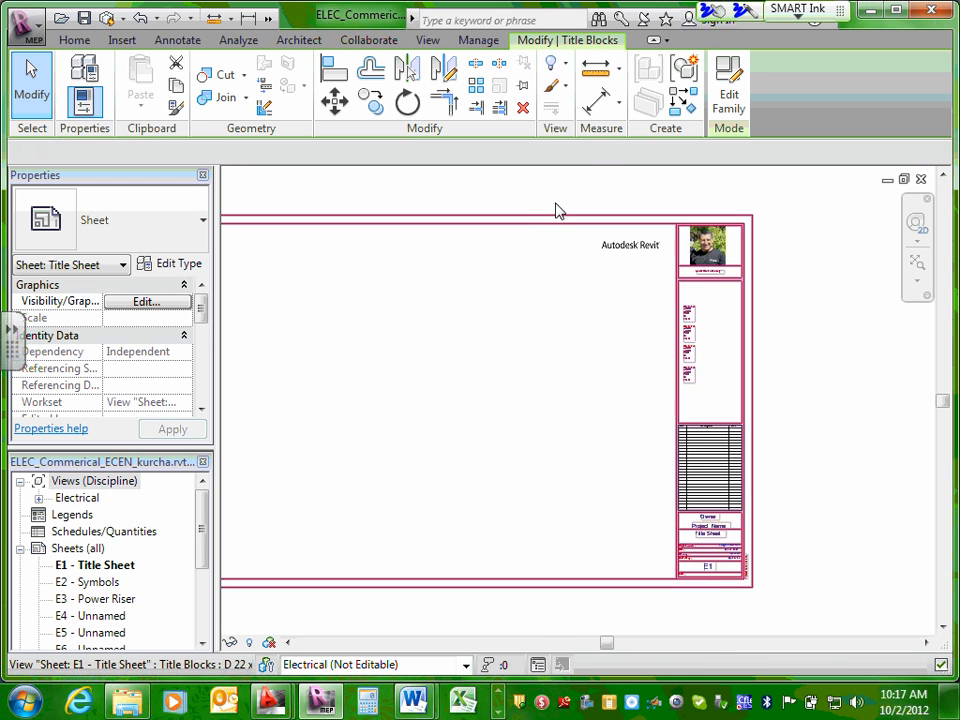
left_click(731, 92)
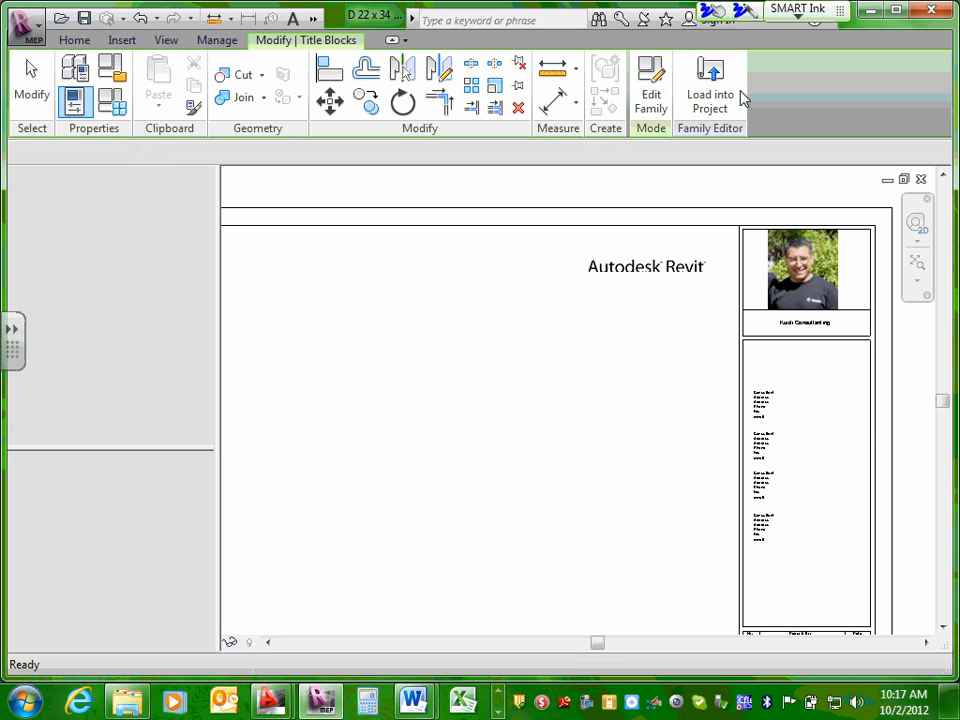
scroll(800, 448, "down", 1)
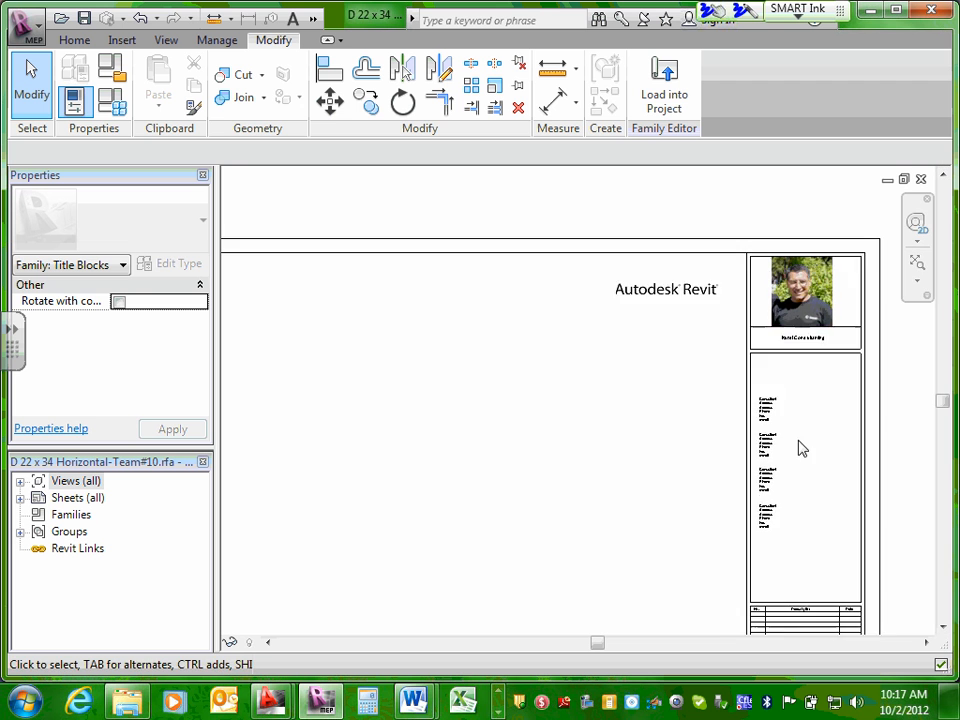
middle_click_drag(784, 542, 712, 413)
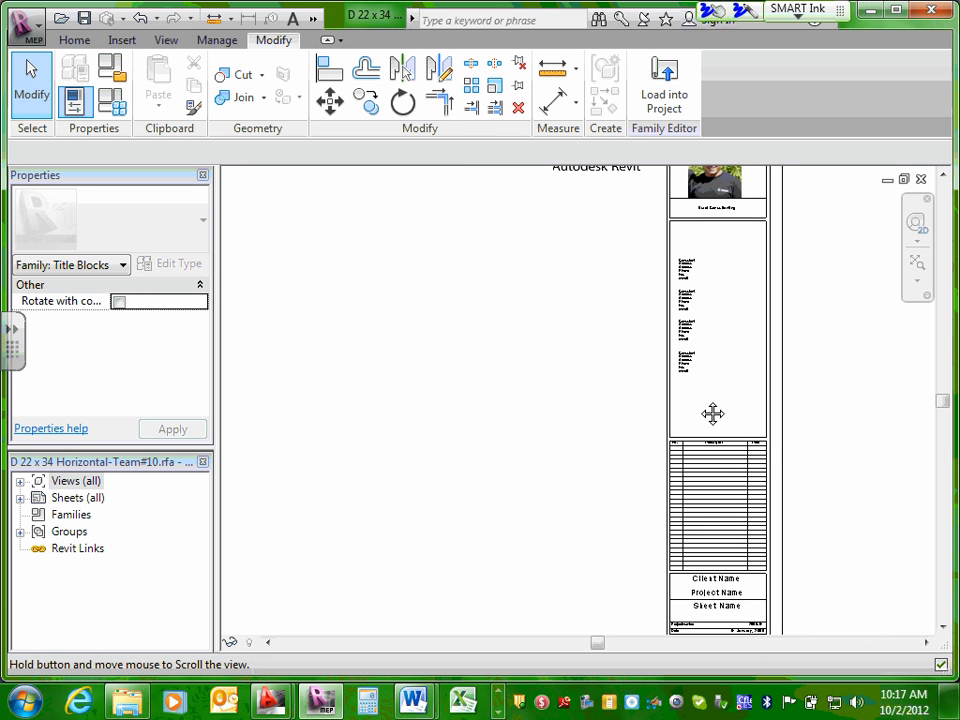
left_click(662, 80)
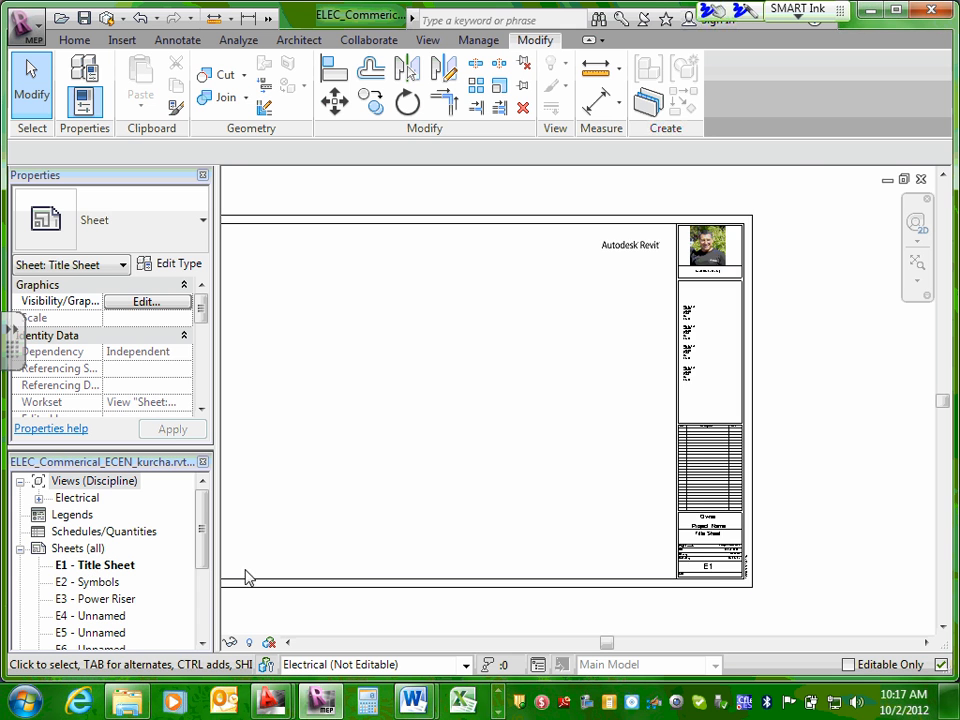
Examine which of the project number, issue date, drawn by and checked by values in the E1 title block can be edited.
scroll(745, 555, "up", 5)
left_click(773, 537)
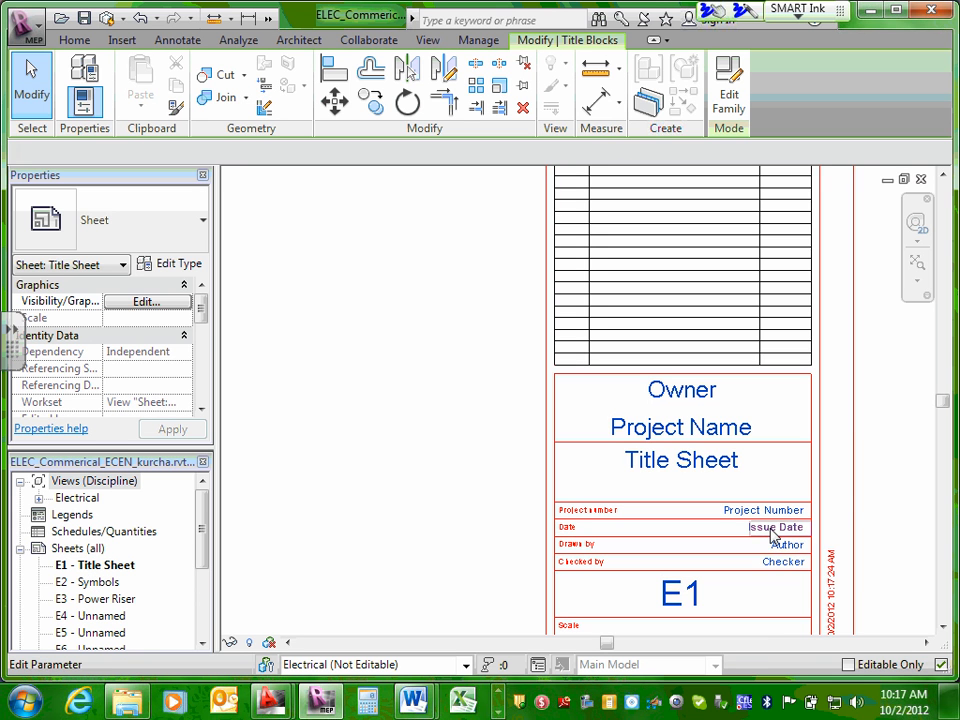
left_click(773, 537)
left_click(776, 511)
left_click(777, 511)
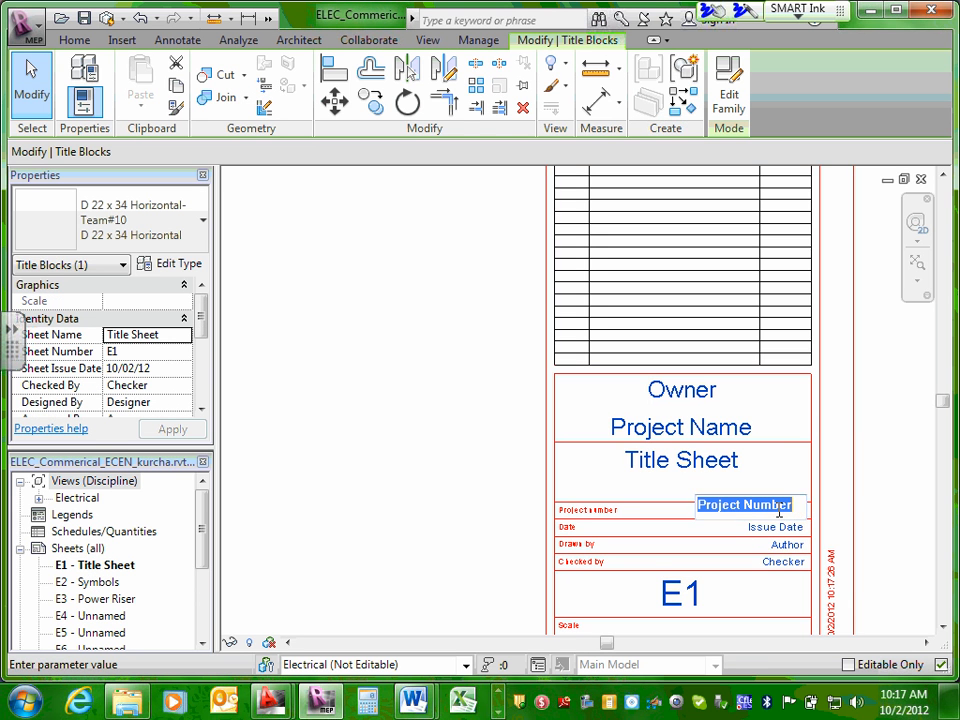
left_click(787, 530)
left_click(788, 527)
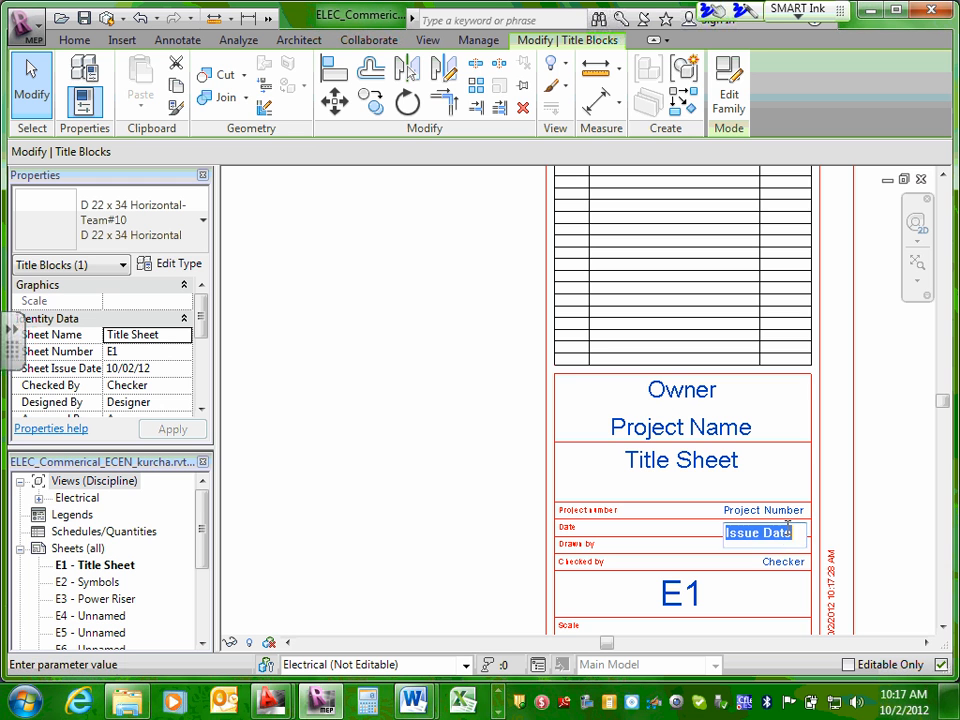
left_click(786, 561)
left_click(786, 561)
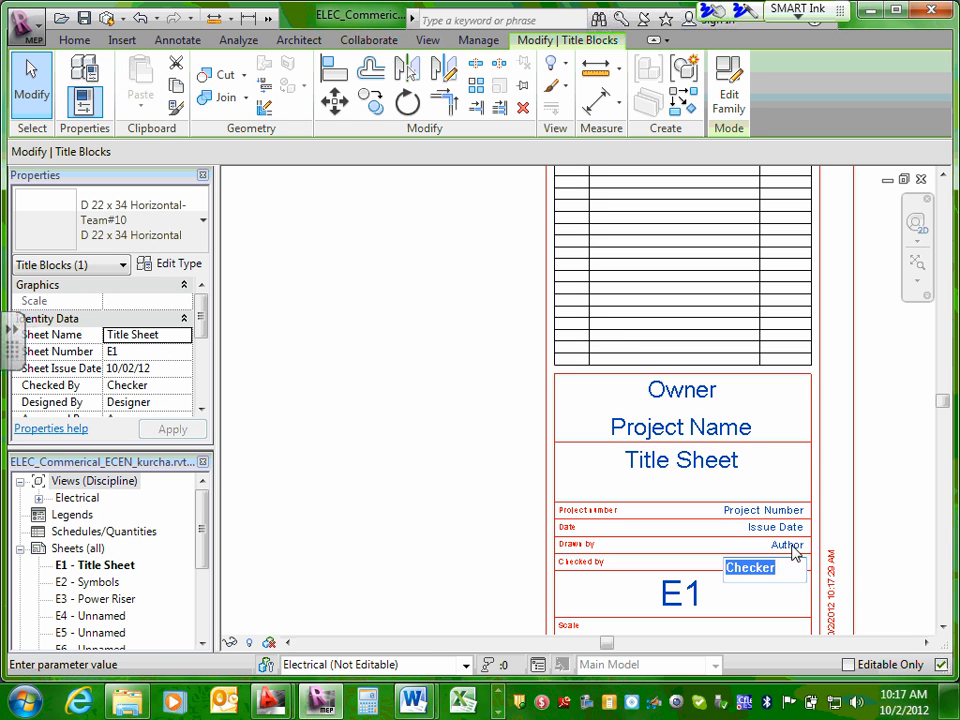
left_click(787, 545)
left_click(787, 545)
left_click(790, 527)
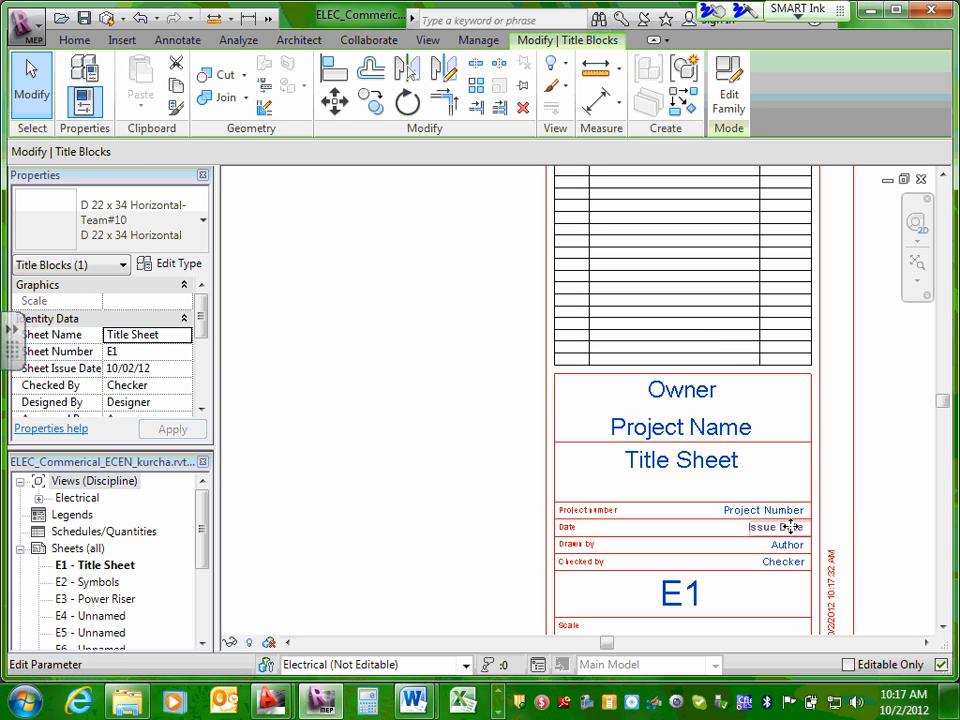
left_click(786, 527)
left_click(778, 509)
left_click(745, 507)
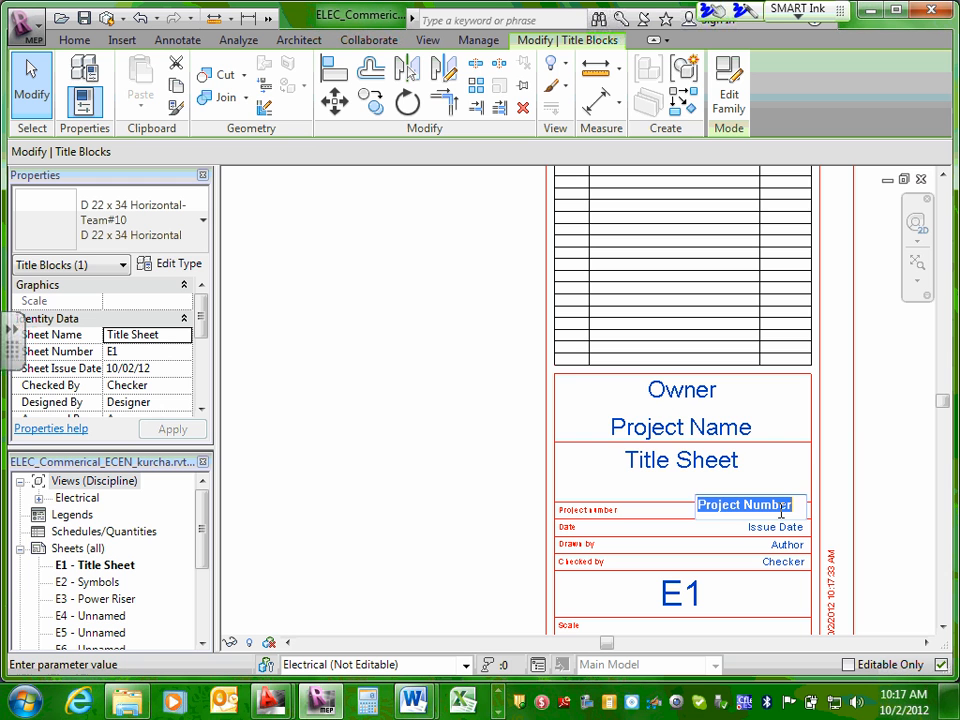
Check the sheet title, project name and owner labels in the E1 title block for direct editing.
left_click(731, 462)
left_click(716, 425)
left_click(703, 390)
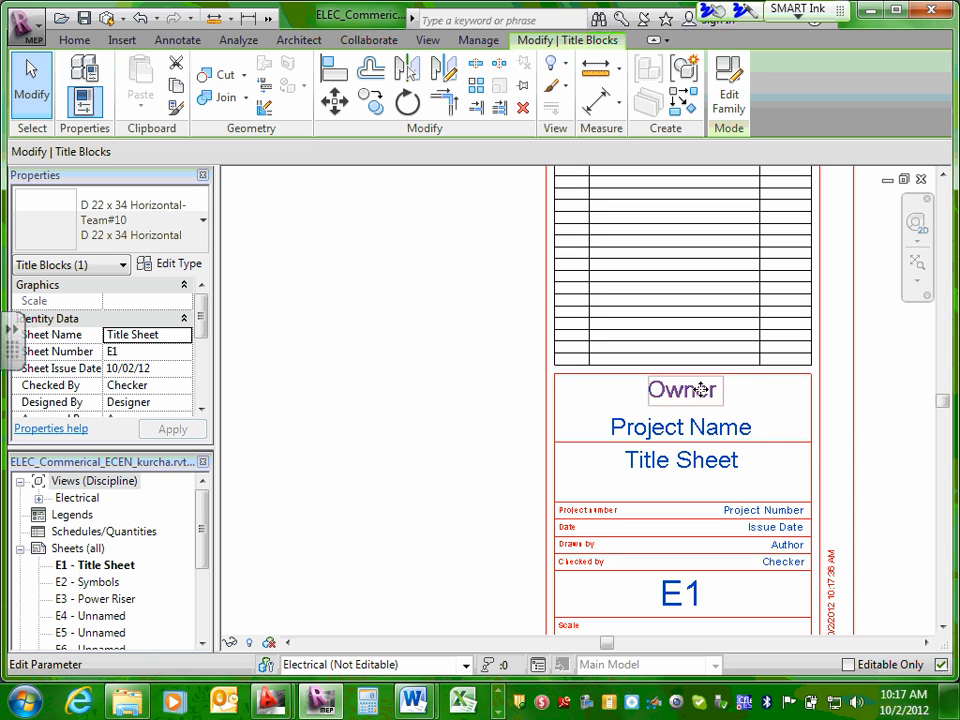
left_click(703, 390)
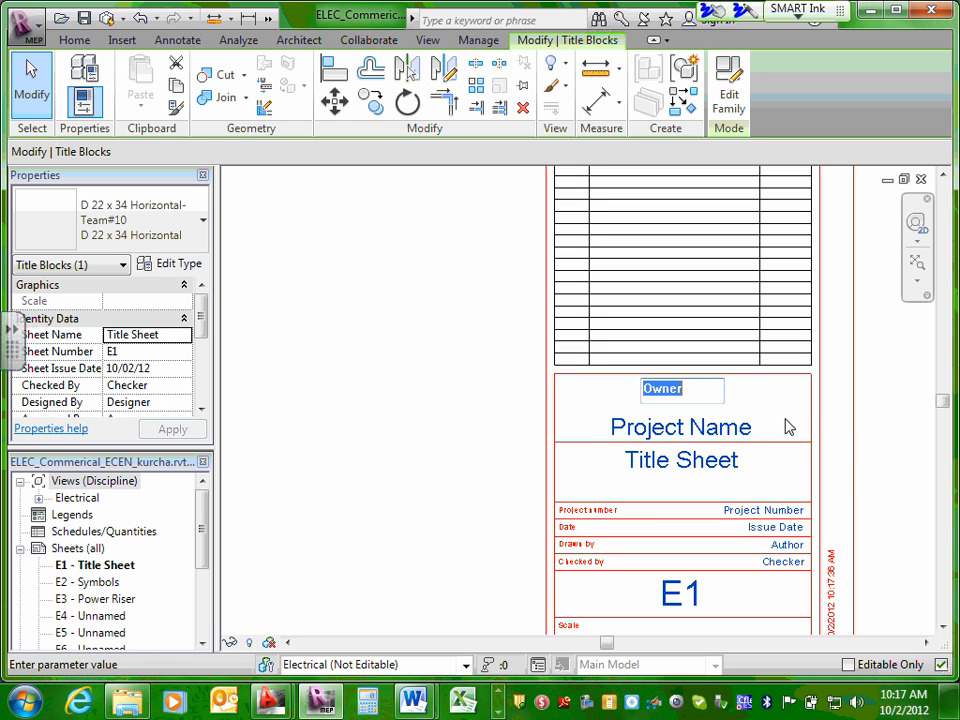
left_click(860, 424)
left_click(683, 392)
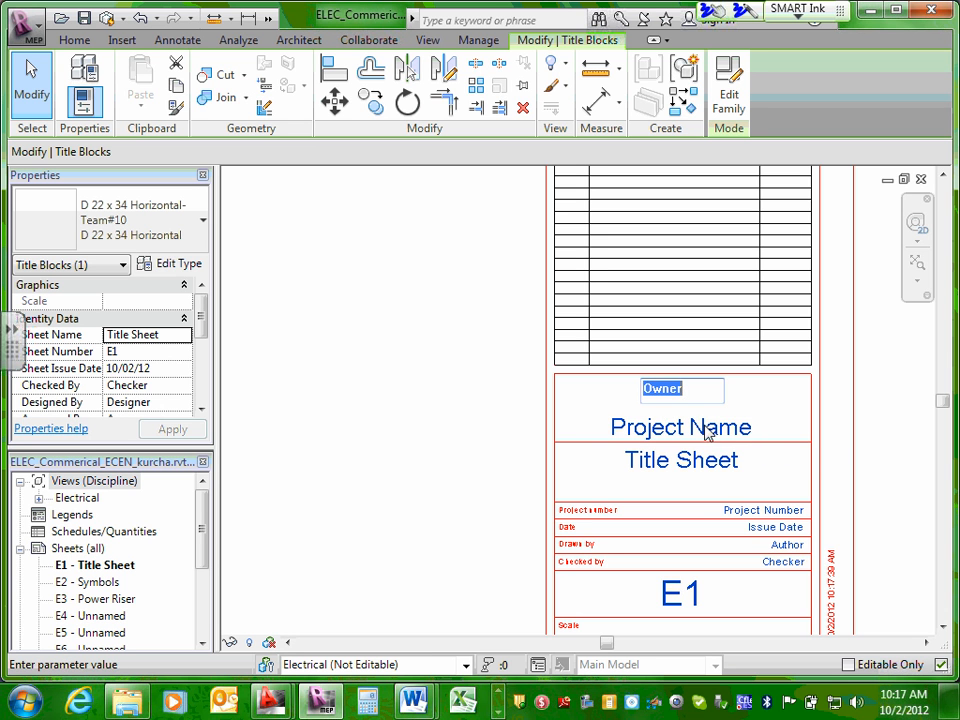
Change the project name in the E1 title block to h.
left_click(700, 428)
left_click(704, 422)
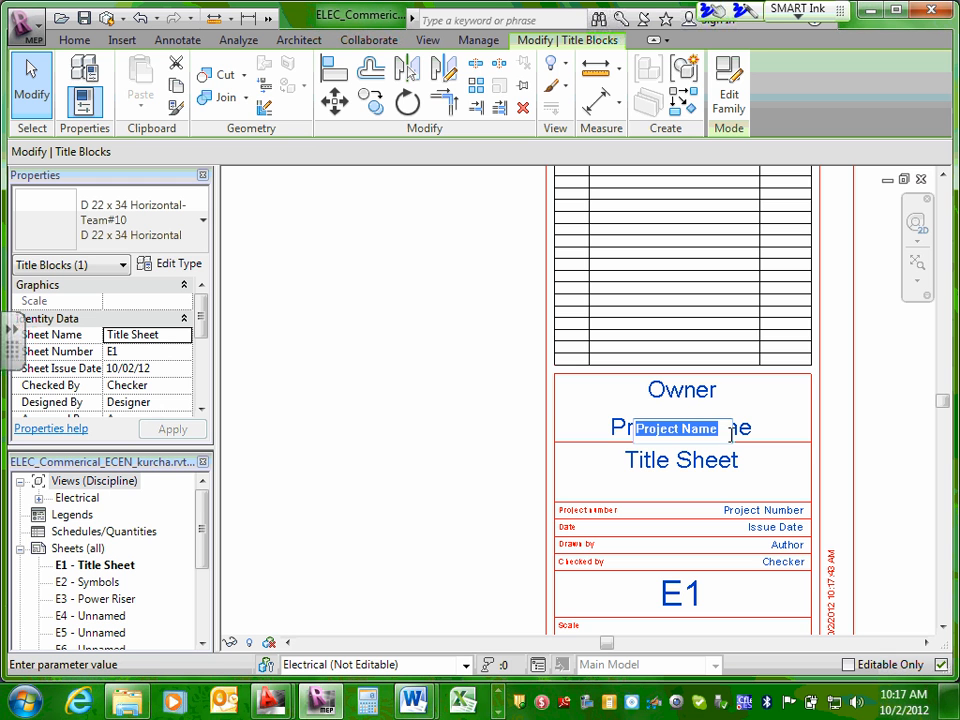
type("h")
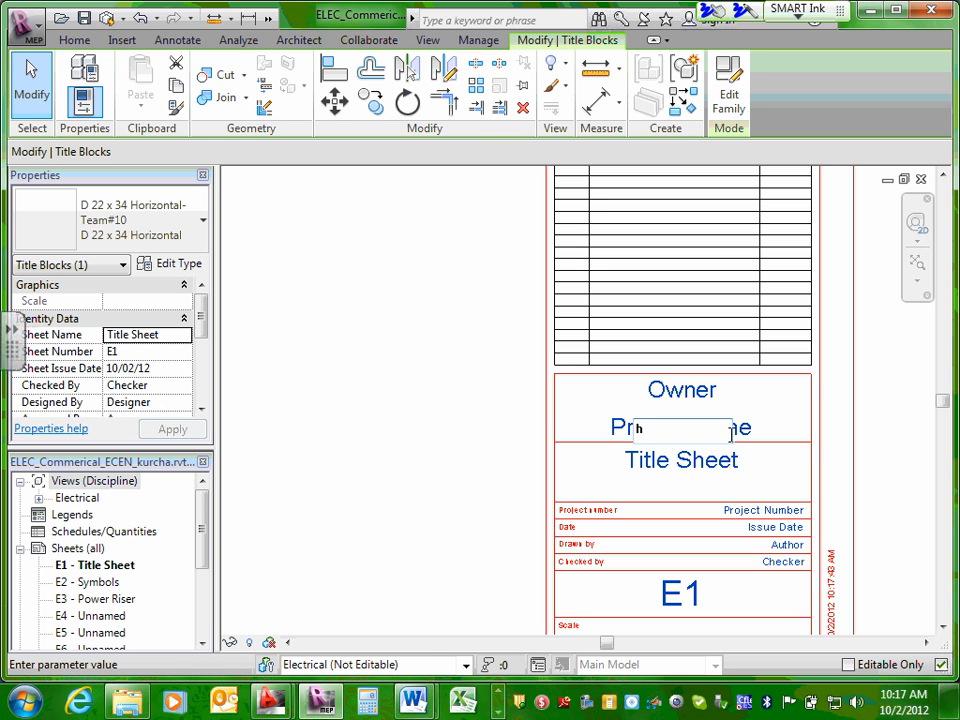
left_click(776, 405)
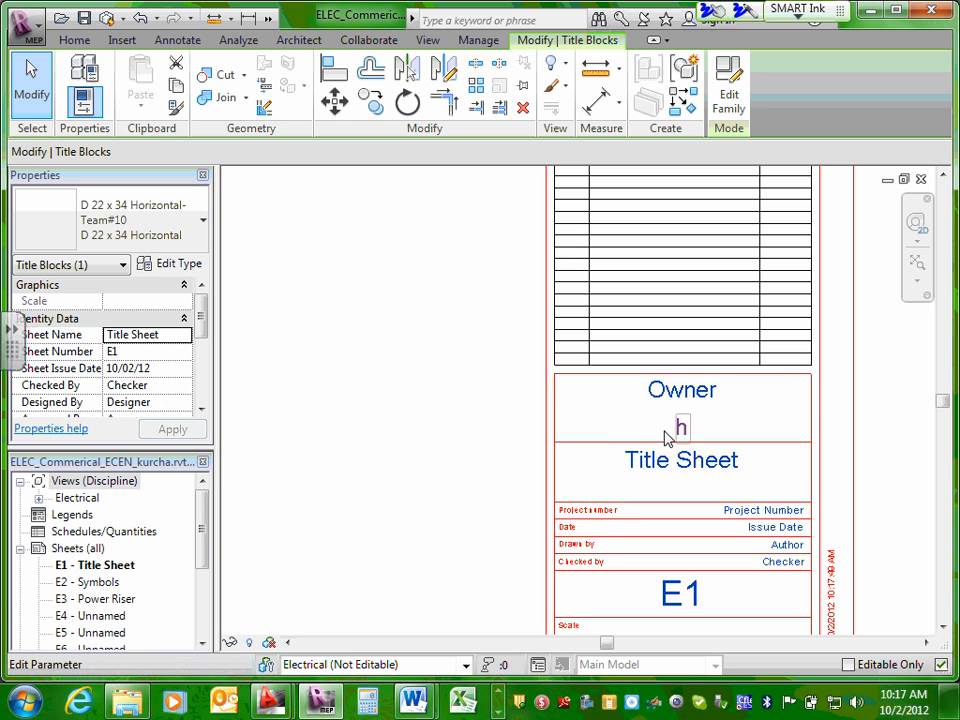
Recheck the owner, project name and sheet title fields in the E1 title block without entering new values.
left_click(696, 393)
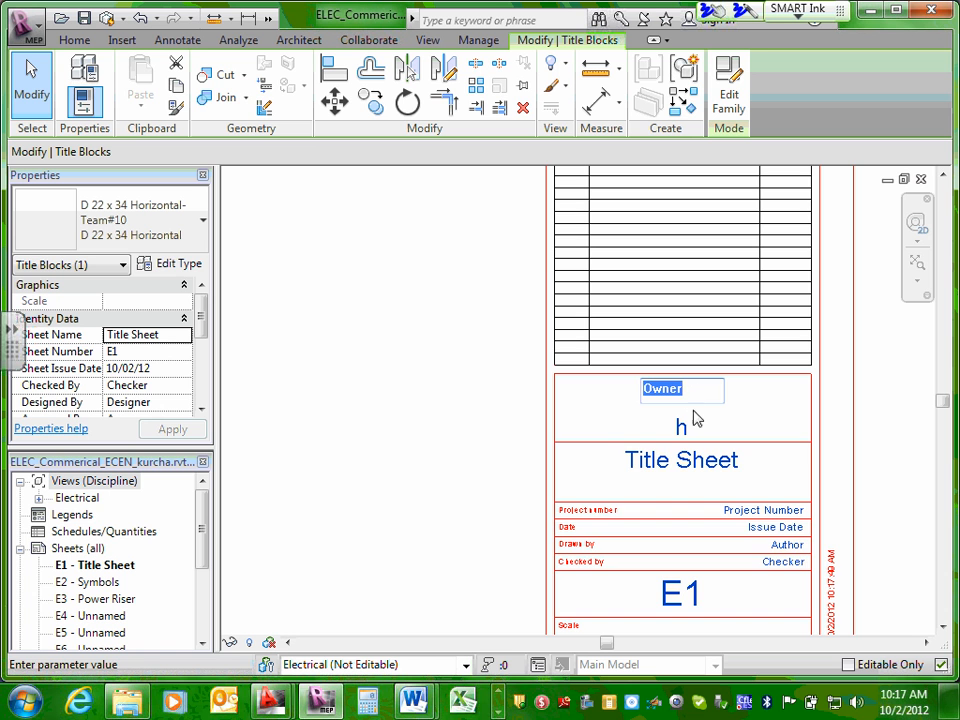
left_click(682, 427)
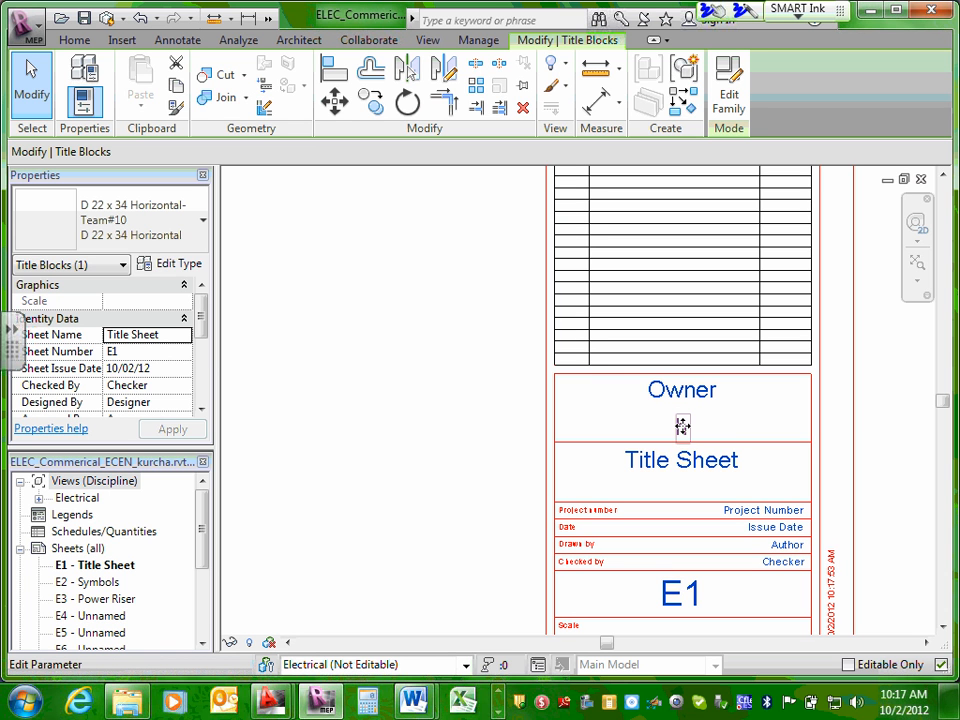
left_click(688, 426)
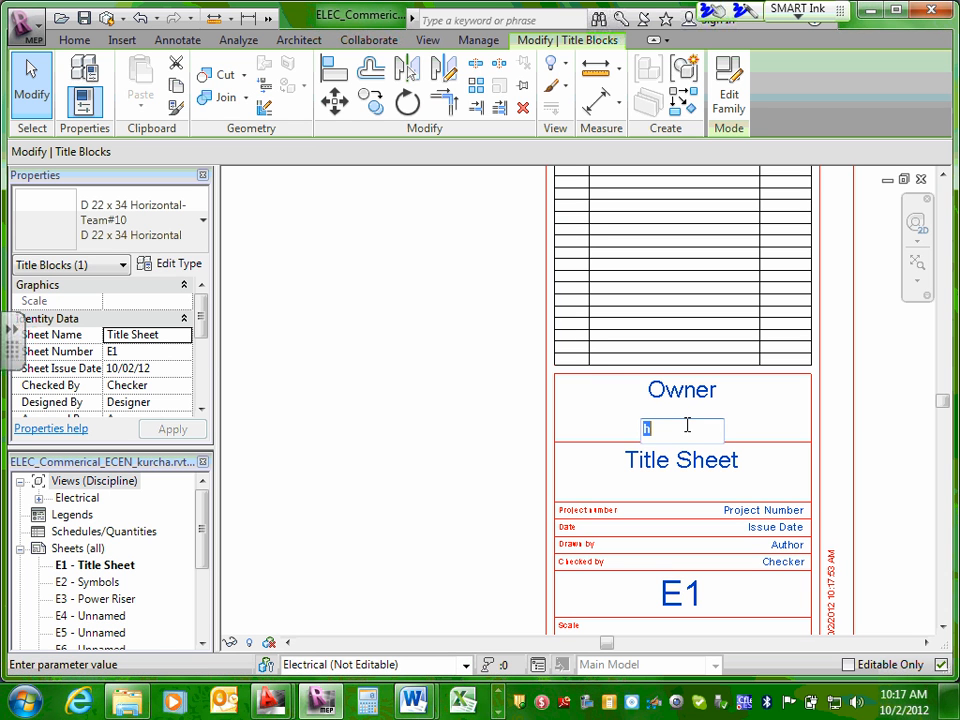
left_click(698, 461)
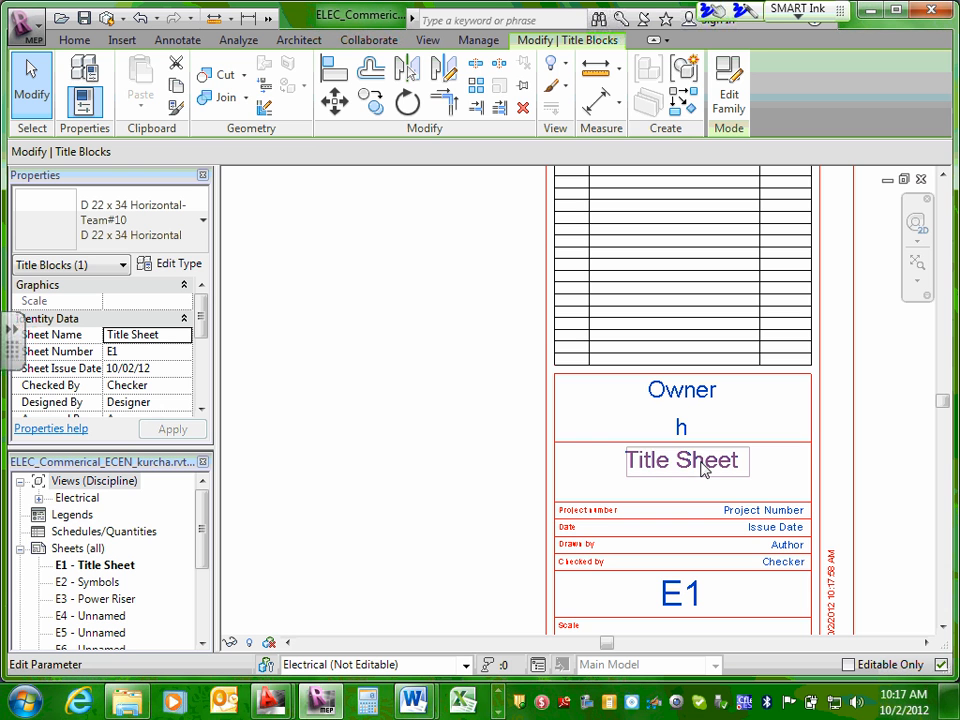
left_click(703, 461)
left_click(834, 459)
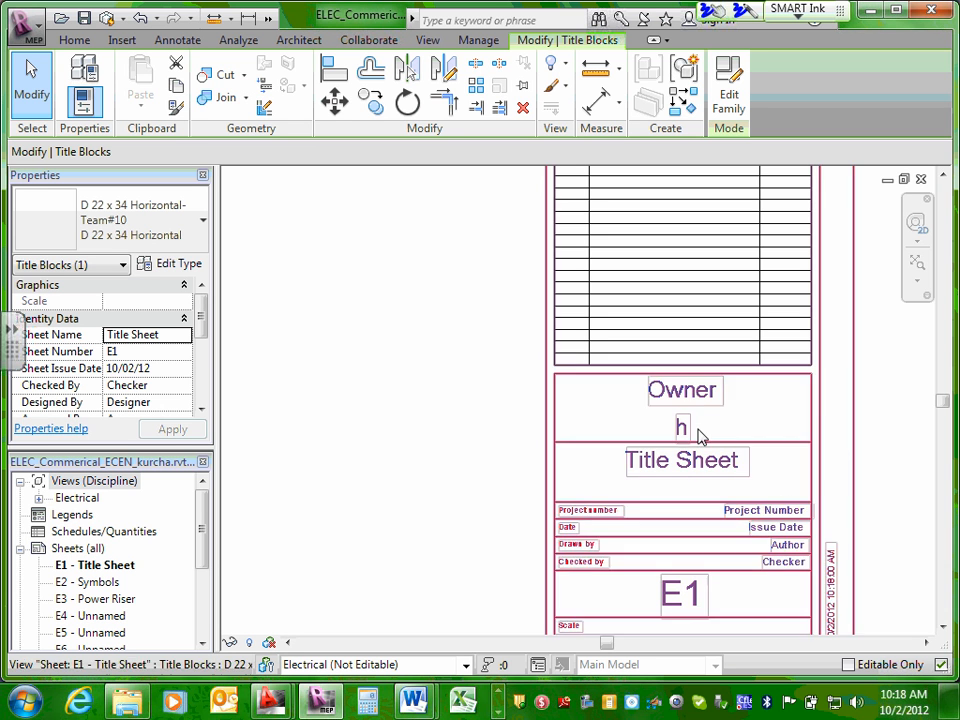
left_click(698, 395)
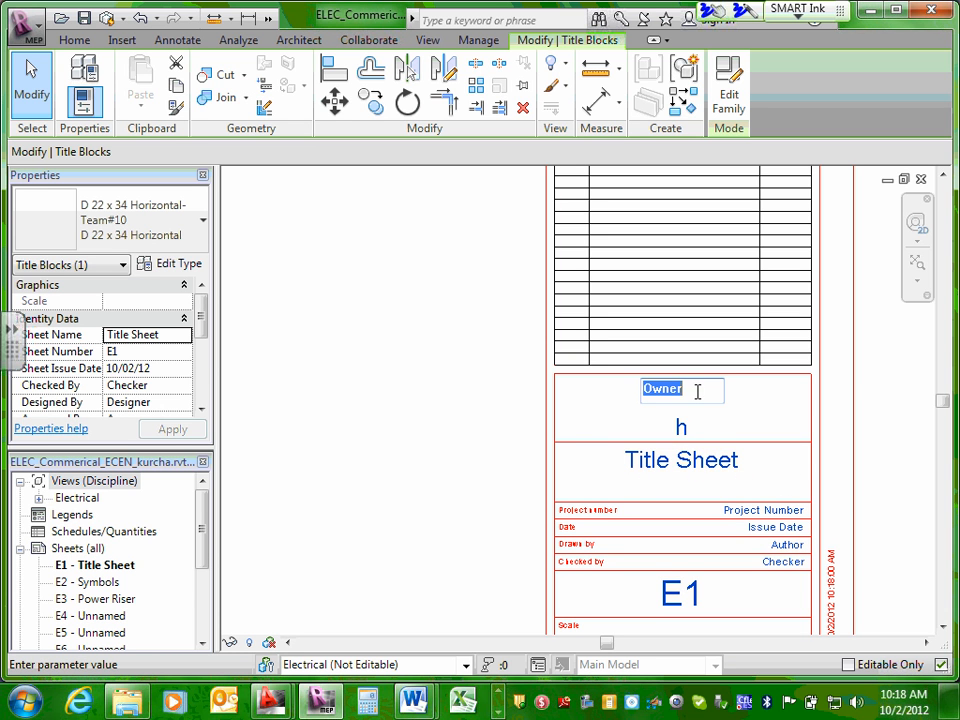
Set both the Drawn by and Checked by fields in the E1 title block to CSK.
left_click(787, 546)
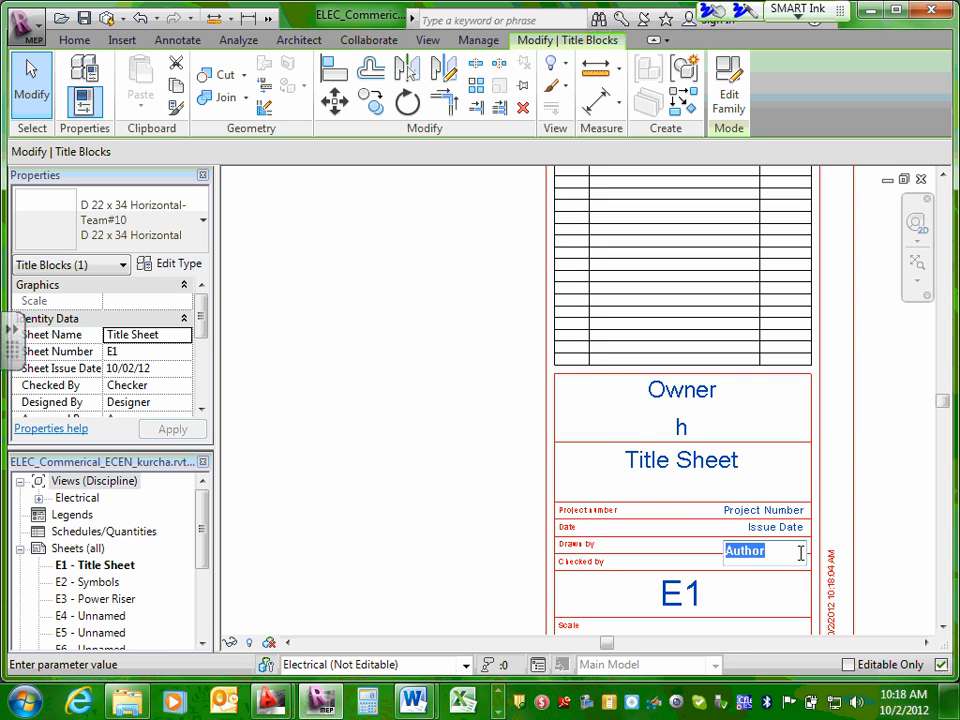
type("CSK")
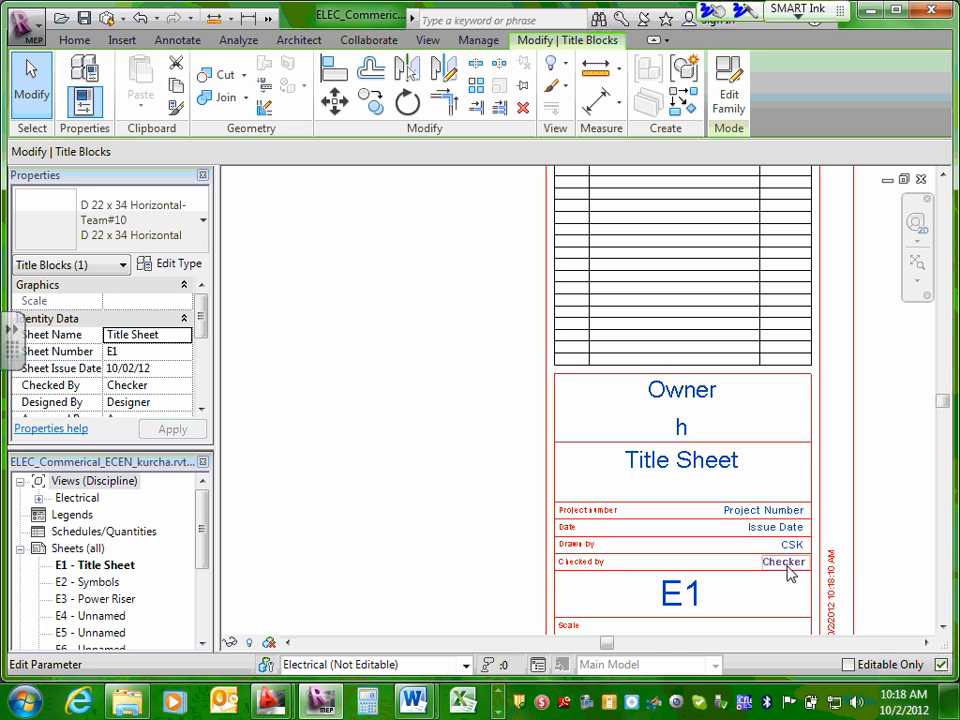
left_click(789, 567)
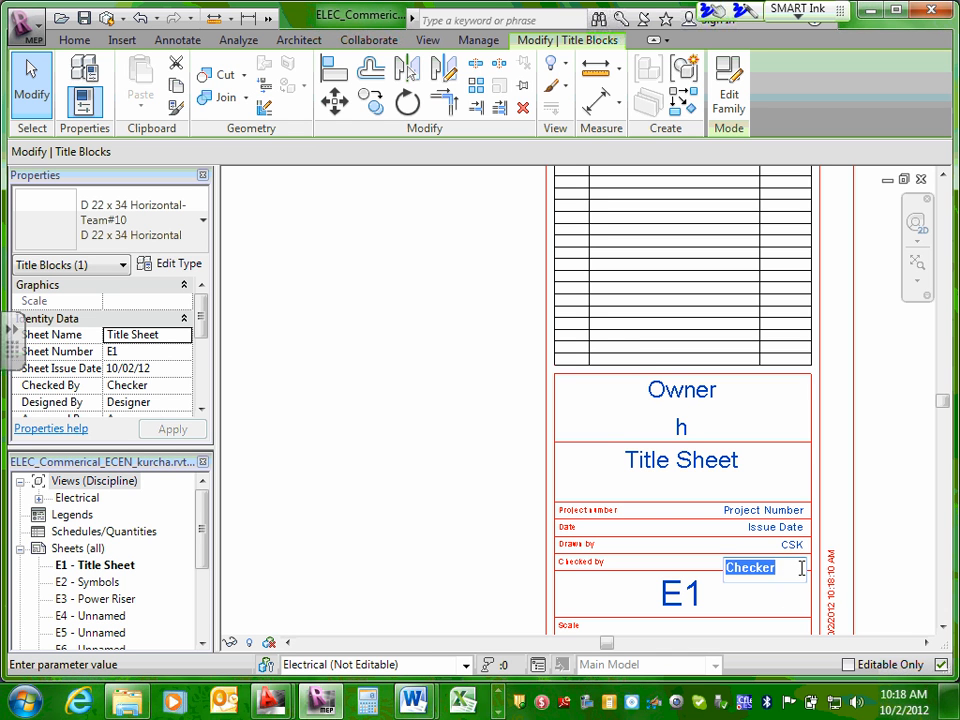
type("CSK")
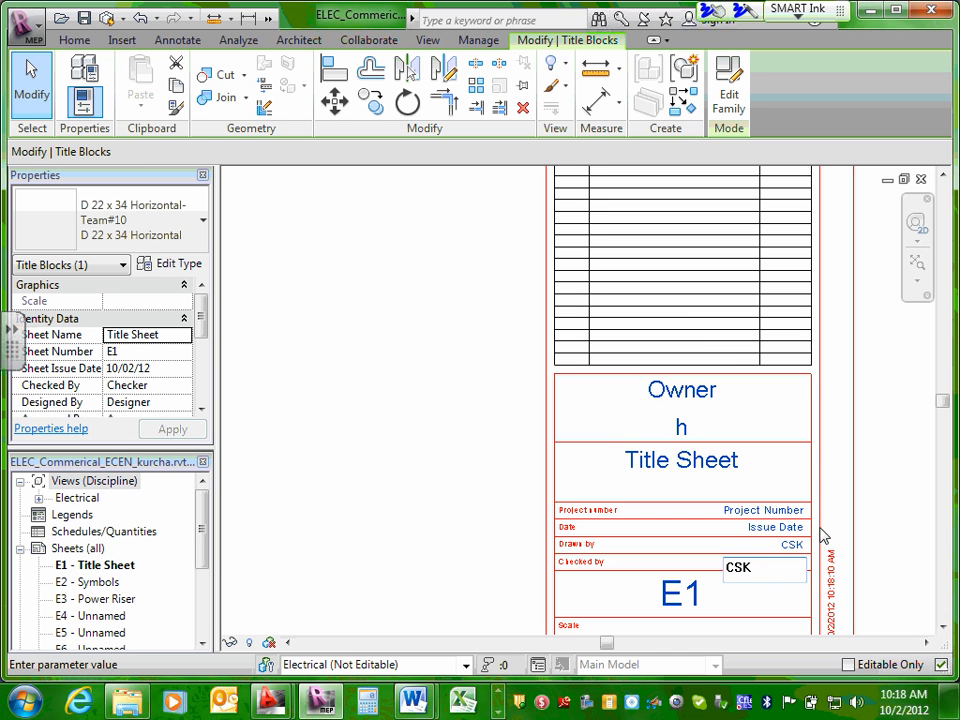
Replace the issue date in the E1 title block with 10-01-12.
left_click(784, 528)
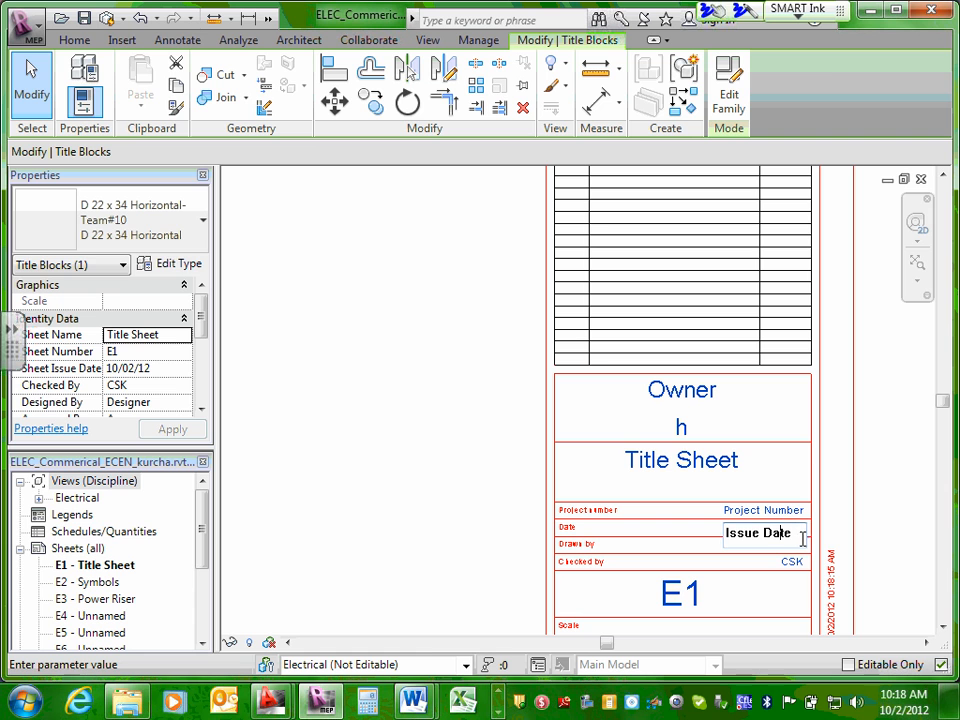
left_click_drag(803, 532, 653, 524)
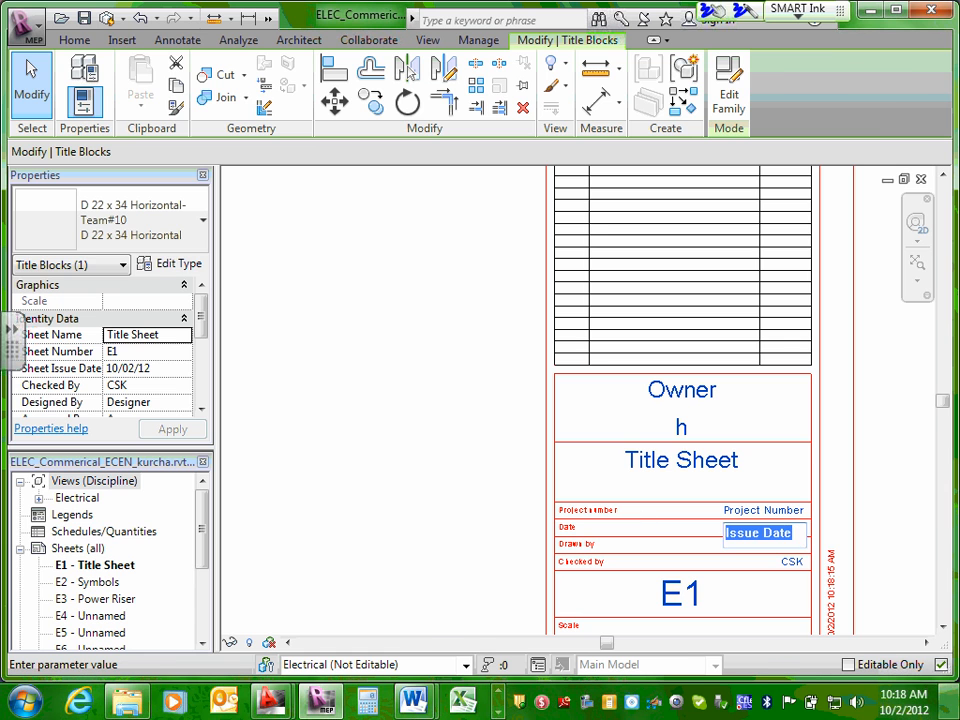
type("10")
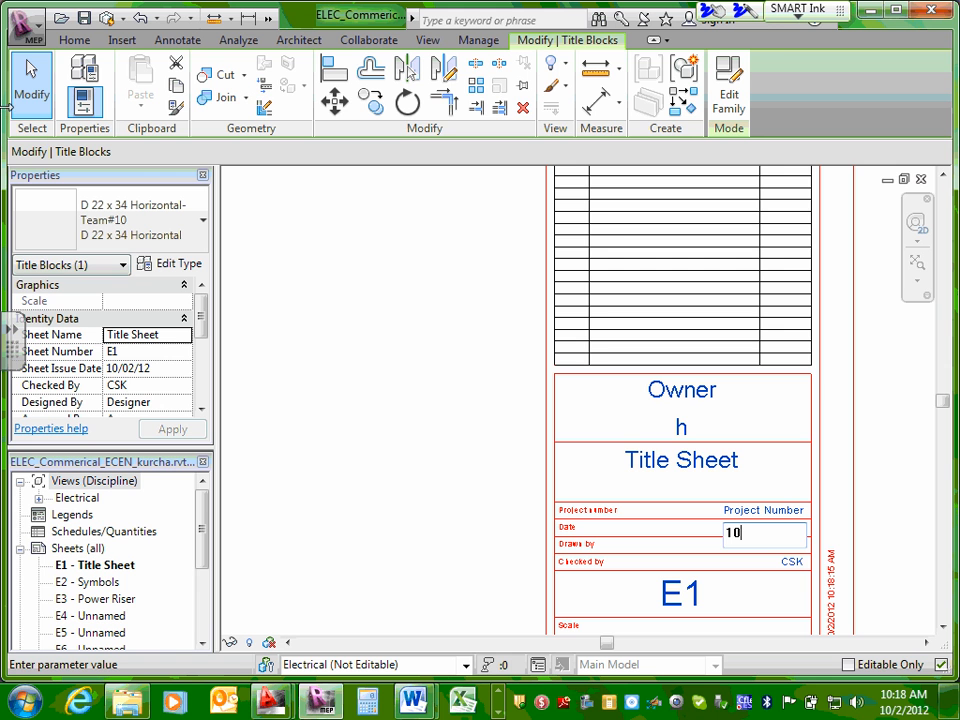
type("-01-12")
Set the project number in the E1 title block to ECDM#2.
left_click(785, 508)
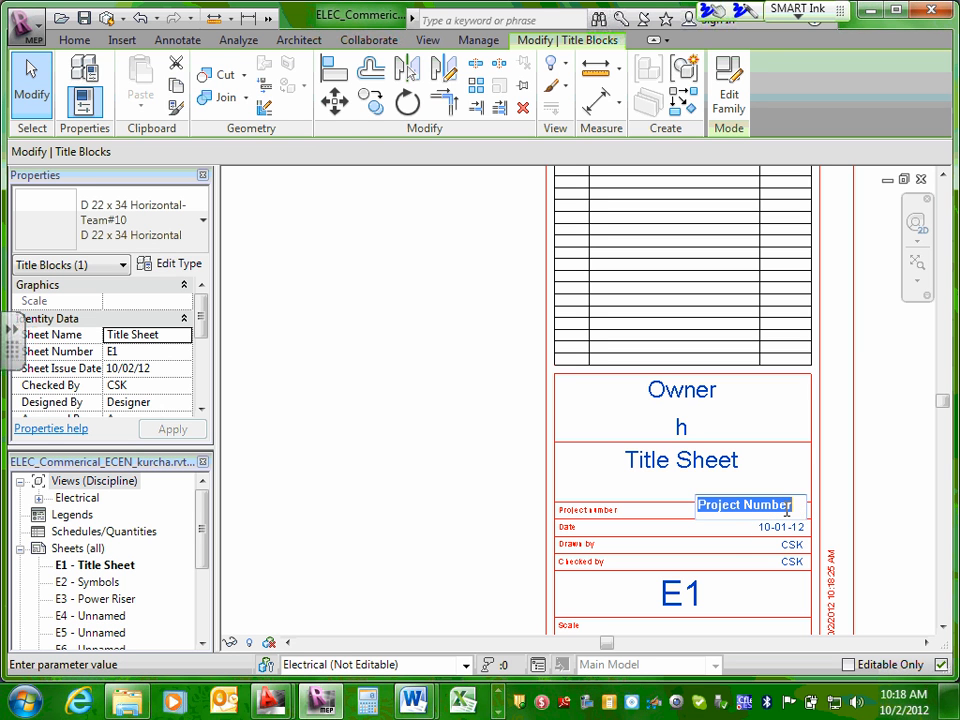
type("ECD")
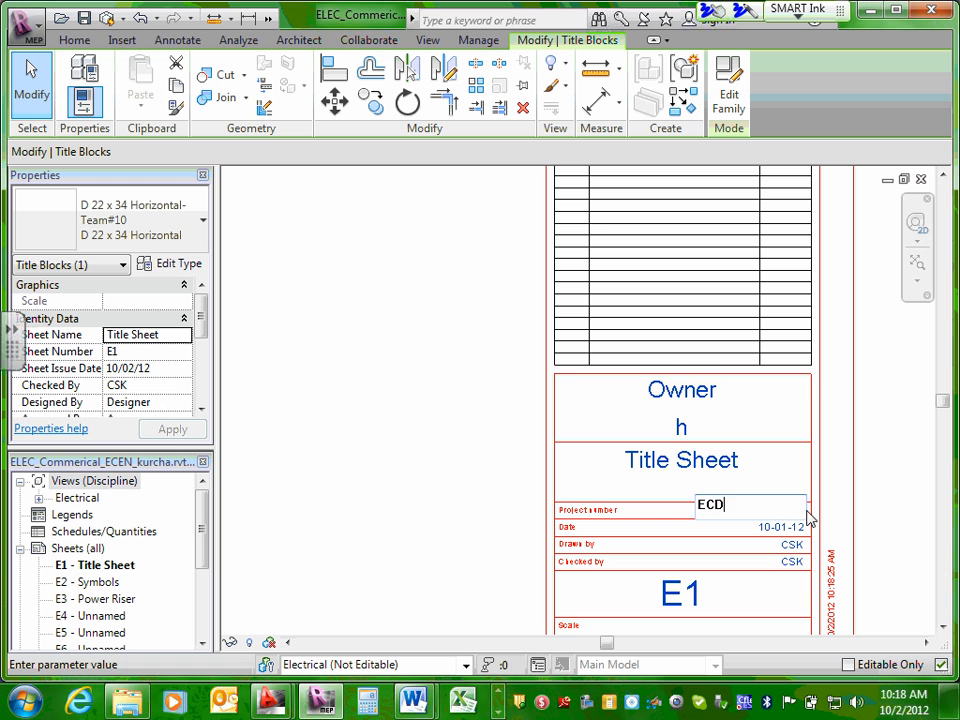
type("M#2")
left_click(789, 468)
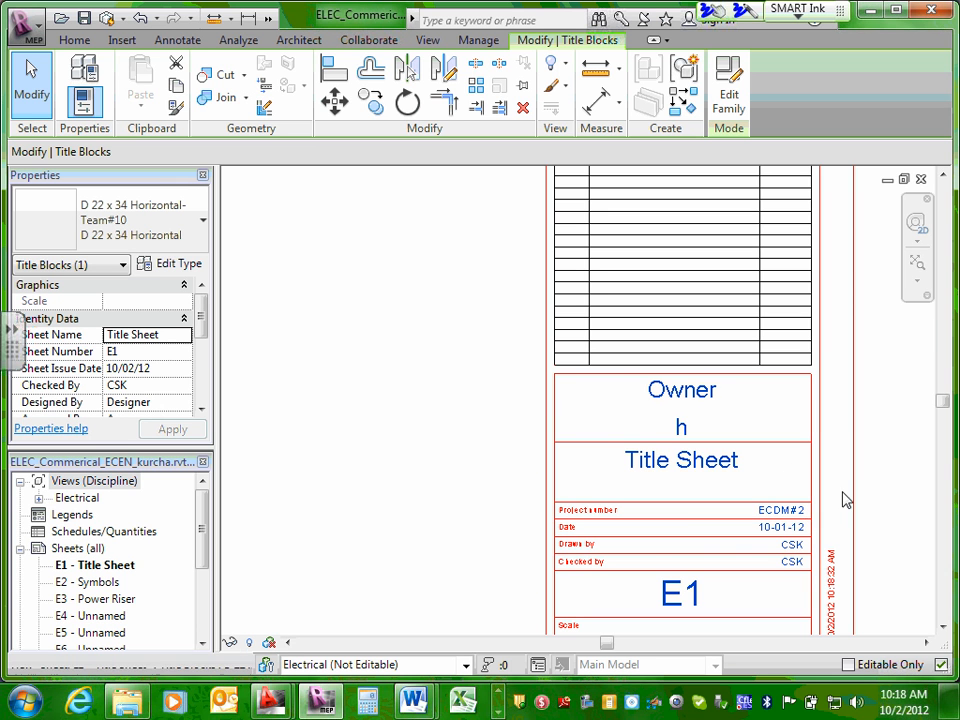
scroll(731, 538, "down", 2)
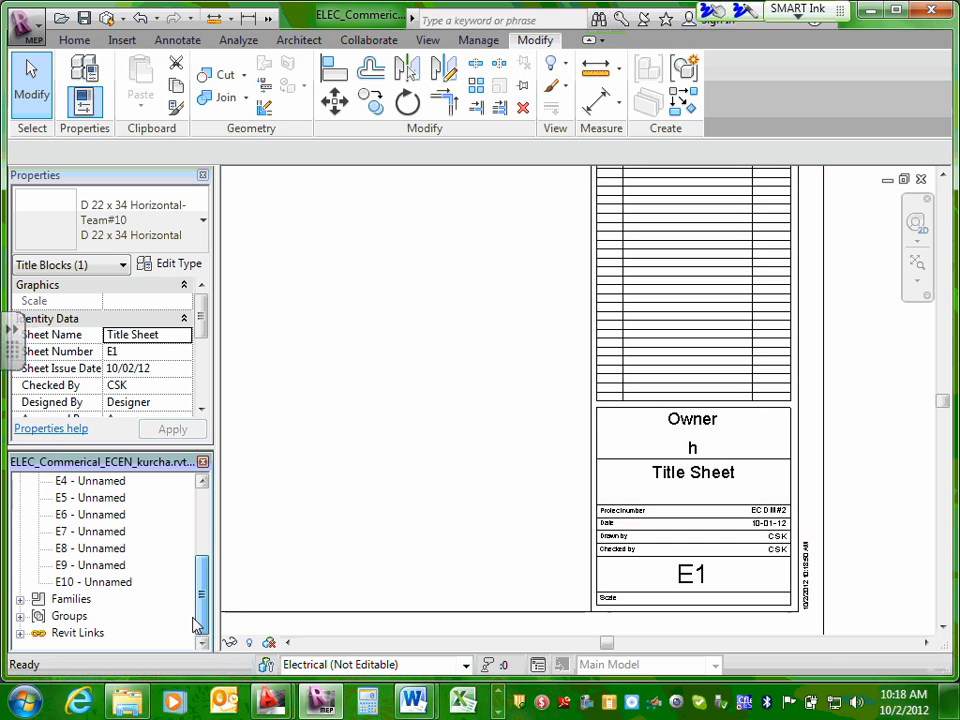
Open sheet E10 and bring its title block fields into view.
left_click(200, 615)
left_click(104, 584)
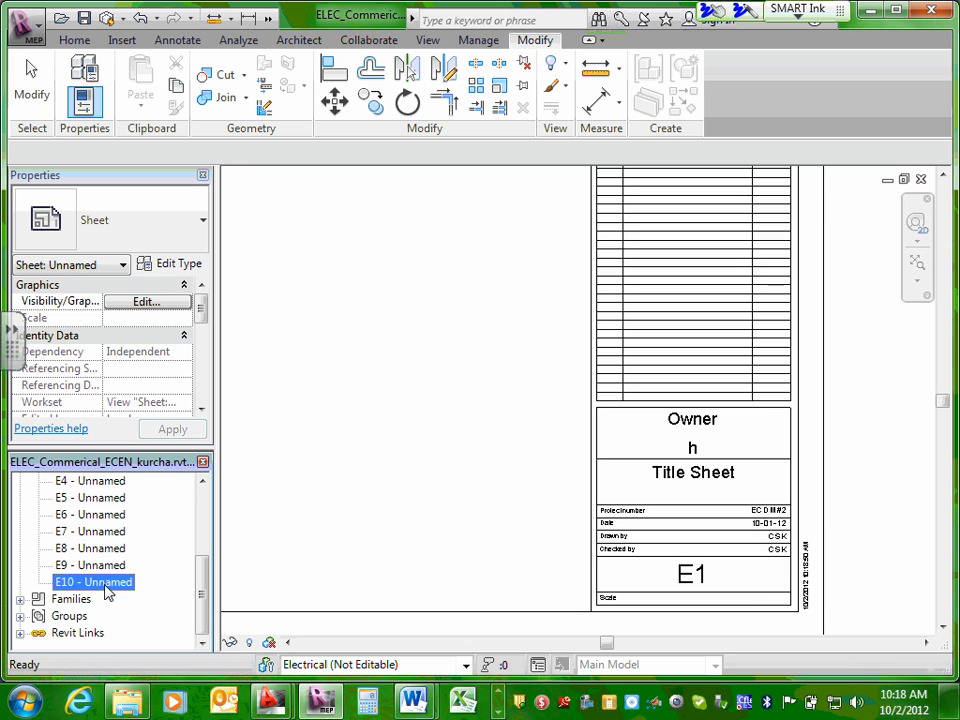
double_click(104, 583)
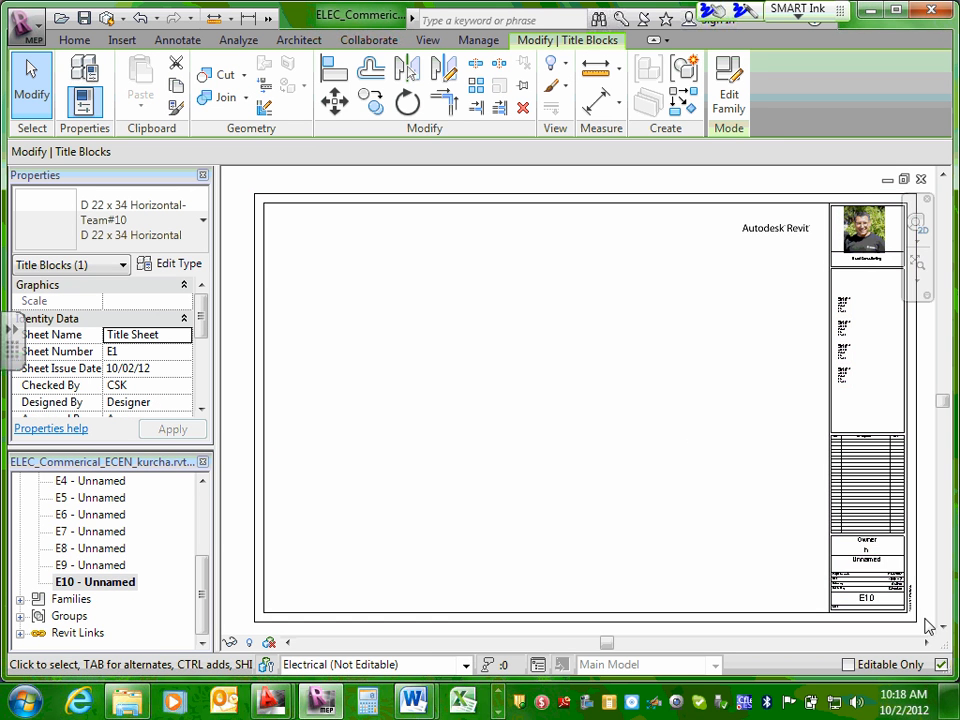
scroll(910, 592, "up", 8)
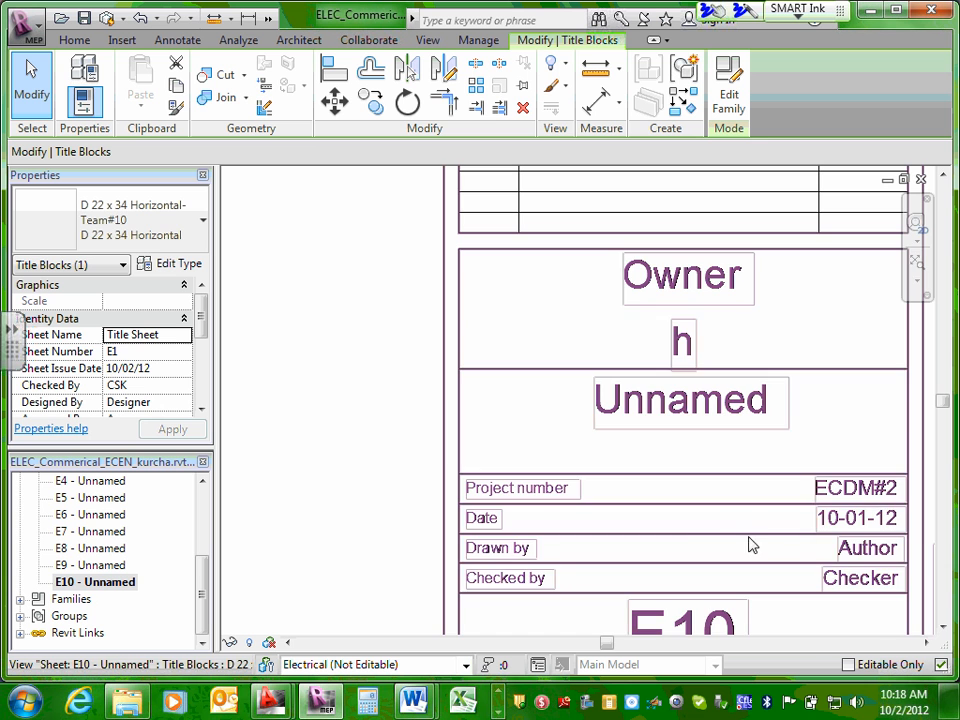
Set both the Drawn by and Checked by fields in the E10 title block to CSK.
left_click(881, 555)
left_click(879, 550)
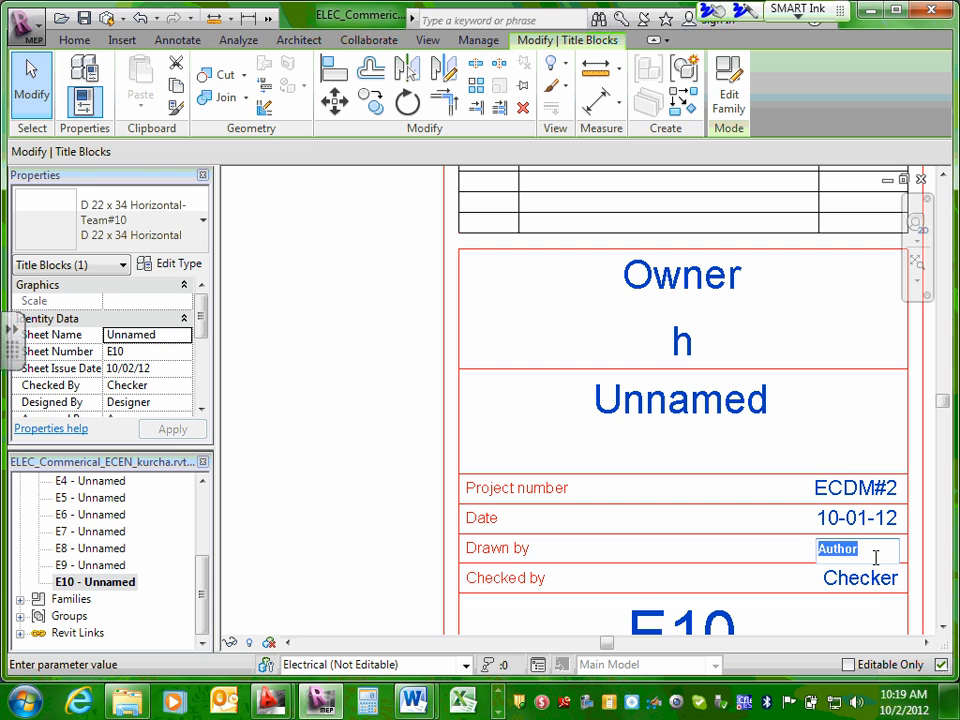
type("CSK")
left_click(878, 582)
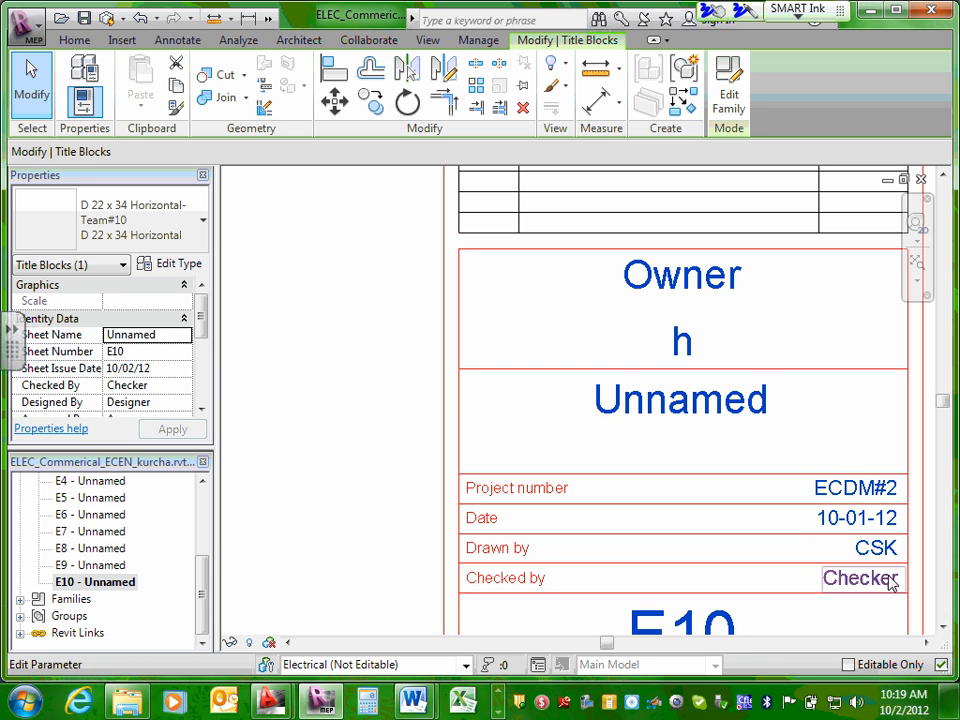
left_click(886, 580)
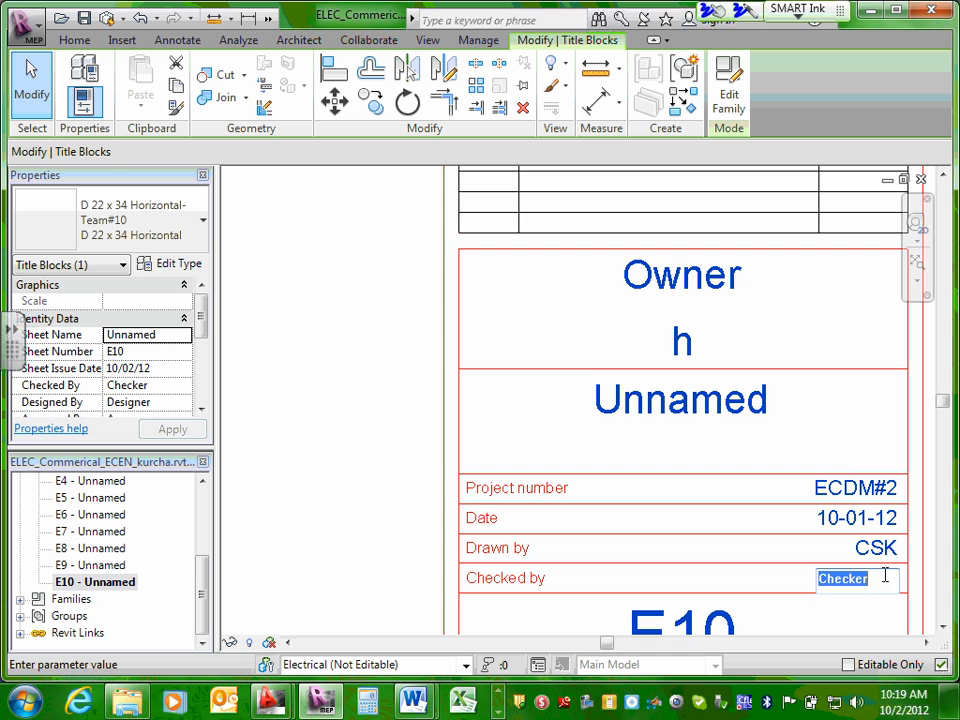
type("CSK")
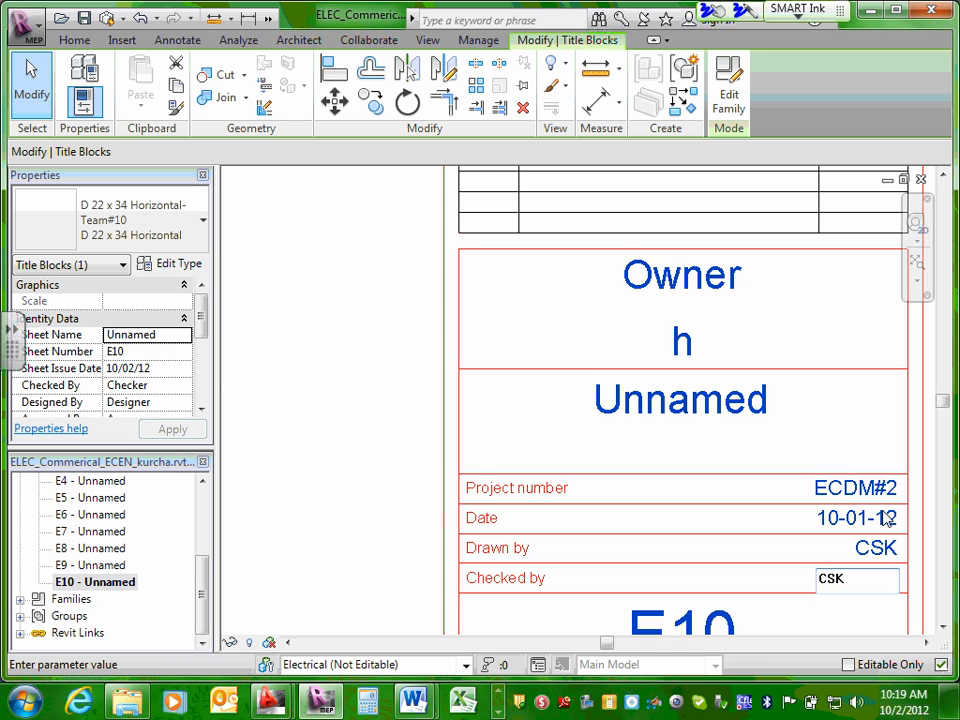
left_click(886, 517)
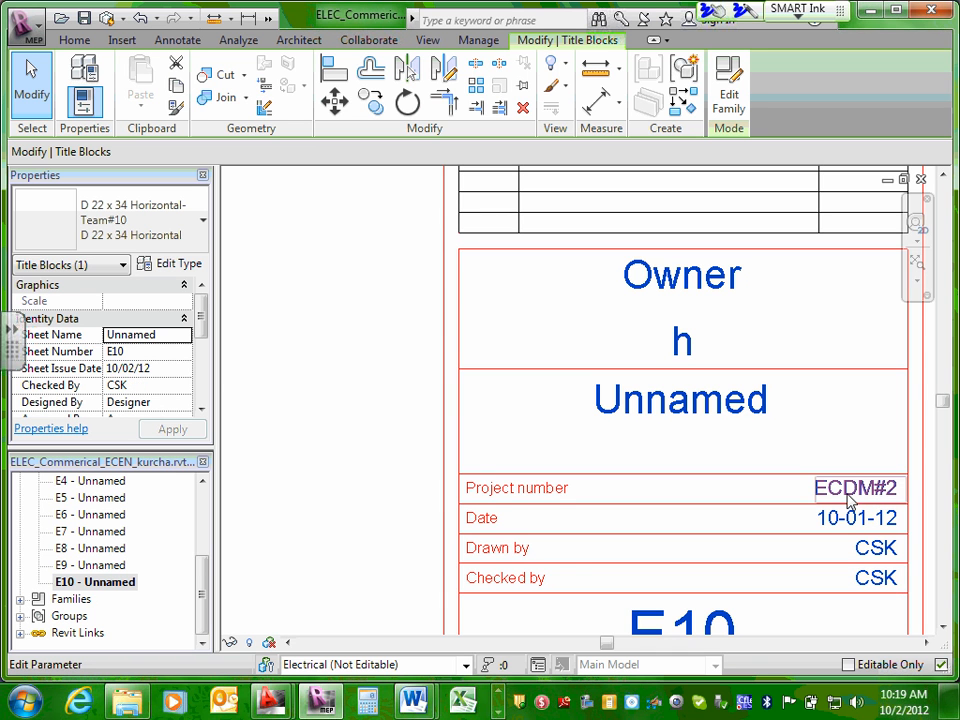
scroll(832, 515, "down", 2)
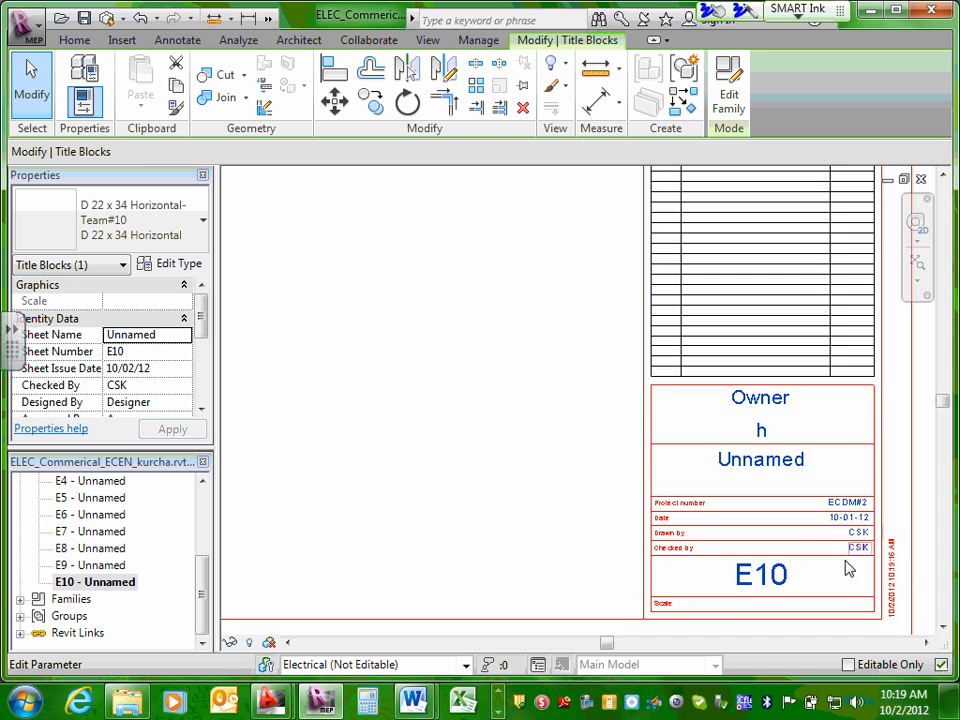
scroll(848, 568, "up", 1)
Open sheet E9 and set the owner in its title block to Dunwoody College.
left_click(87, 567)
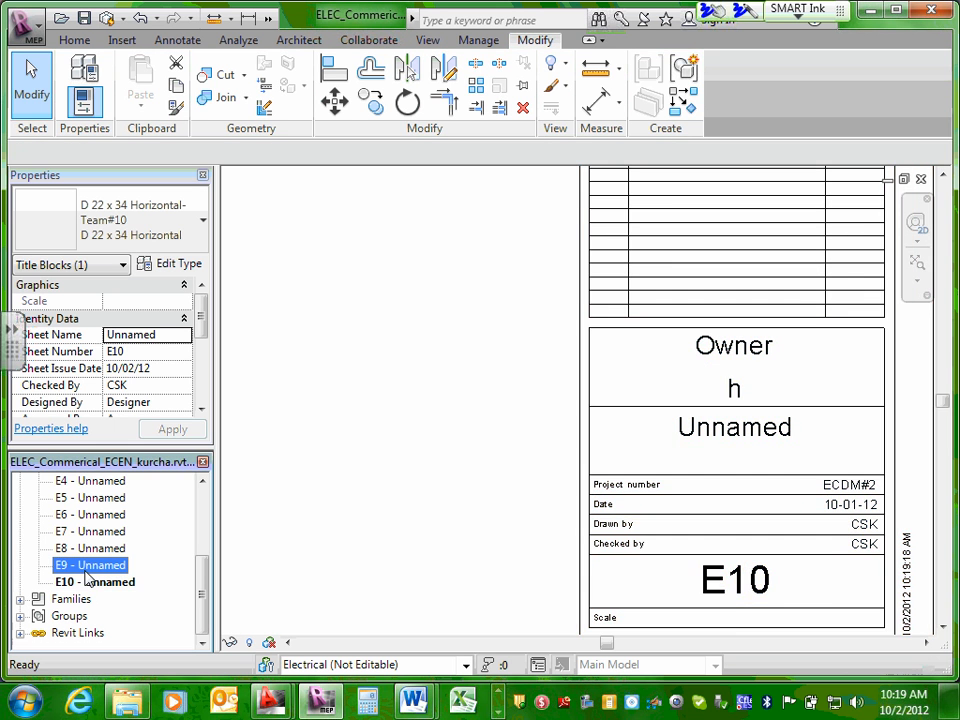
double_click(87, 567)
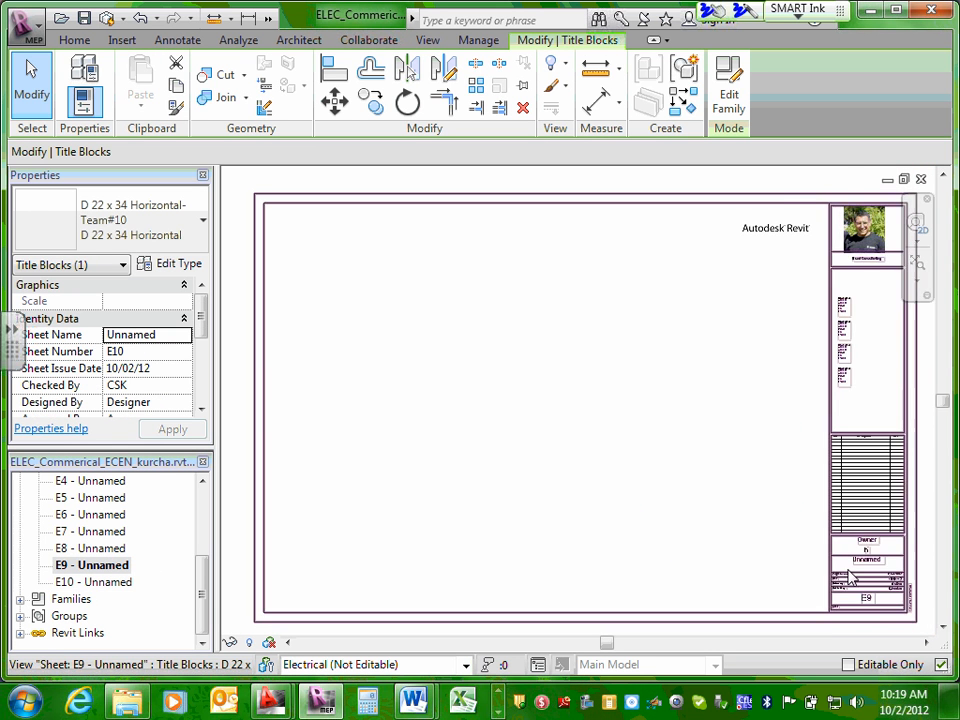
scroll(849, 578, "up", 2)
left_click(898, 496)
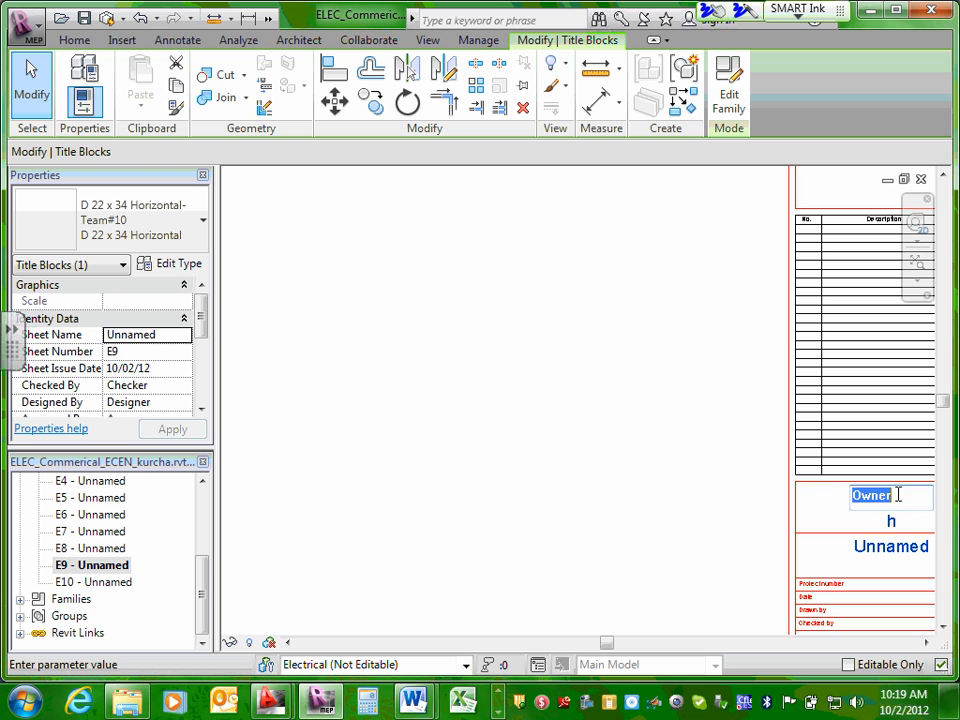
type("Dunwoody ")
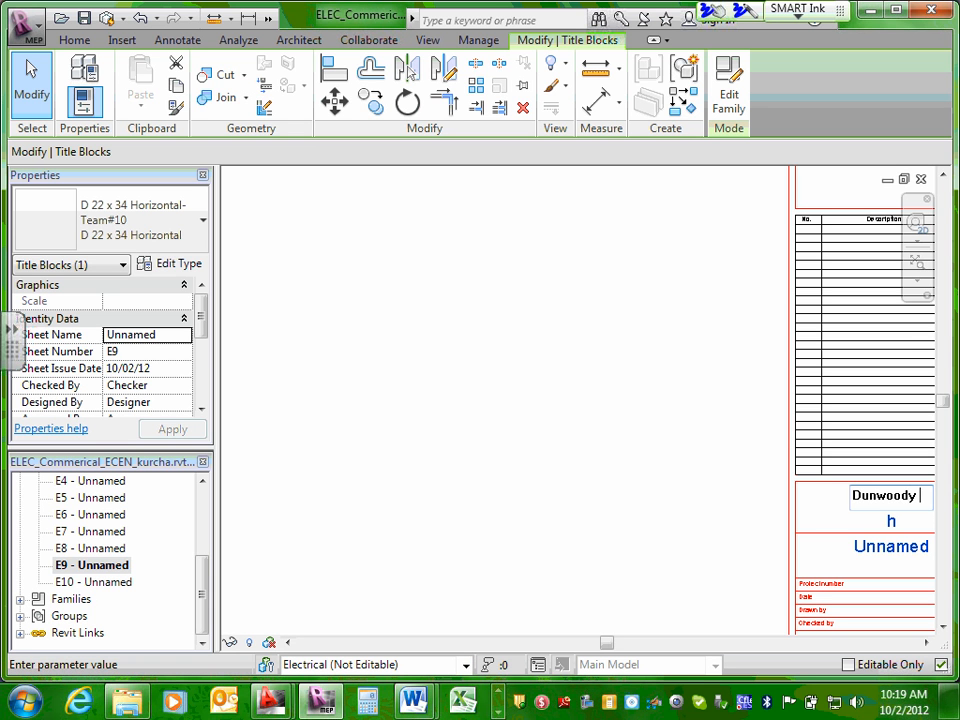
type("College")
left_click(882, 522)
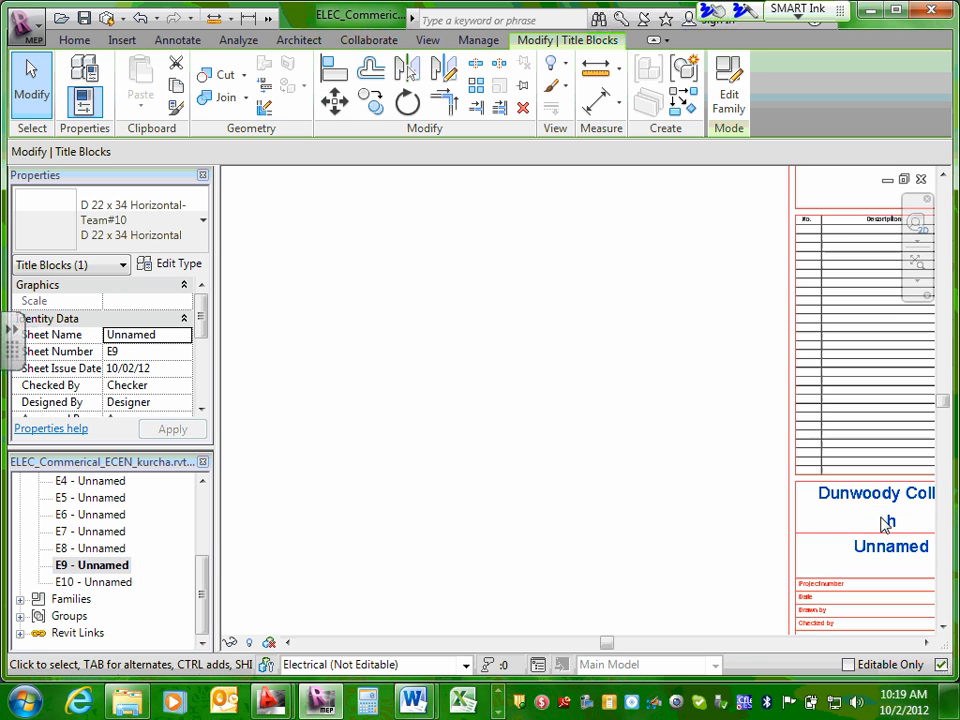
Replace the project name in the E9 title block with a question mark.
left_click(891, 522)
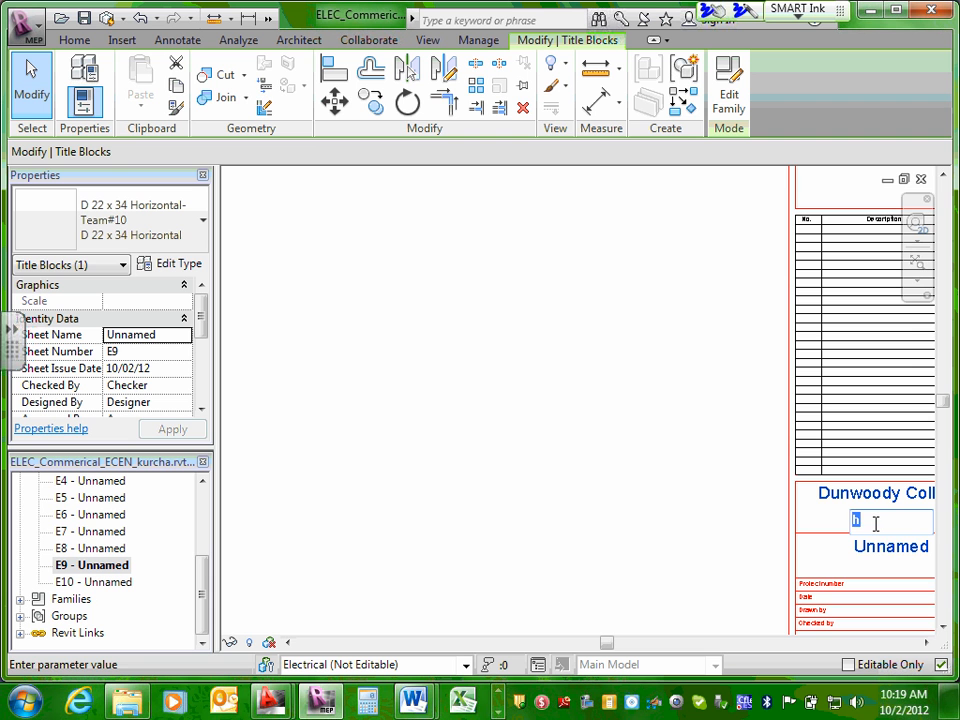
type("?")
left_click(848, 540)
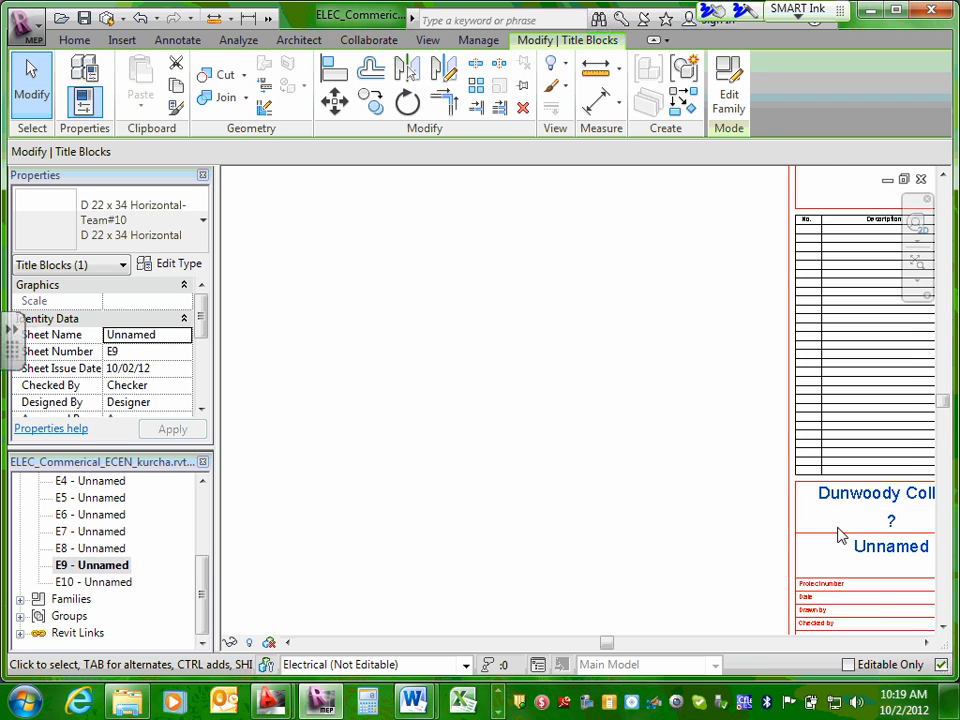
Set the project name in the E9 title block to ECDM.
scroll(838, 535, "down", 2)
scroll(884, 522, "up", 6)
scroll(864, 527, "down", 2)
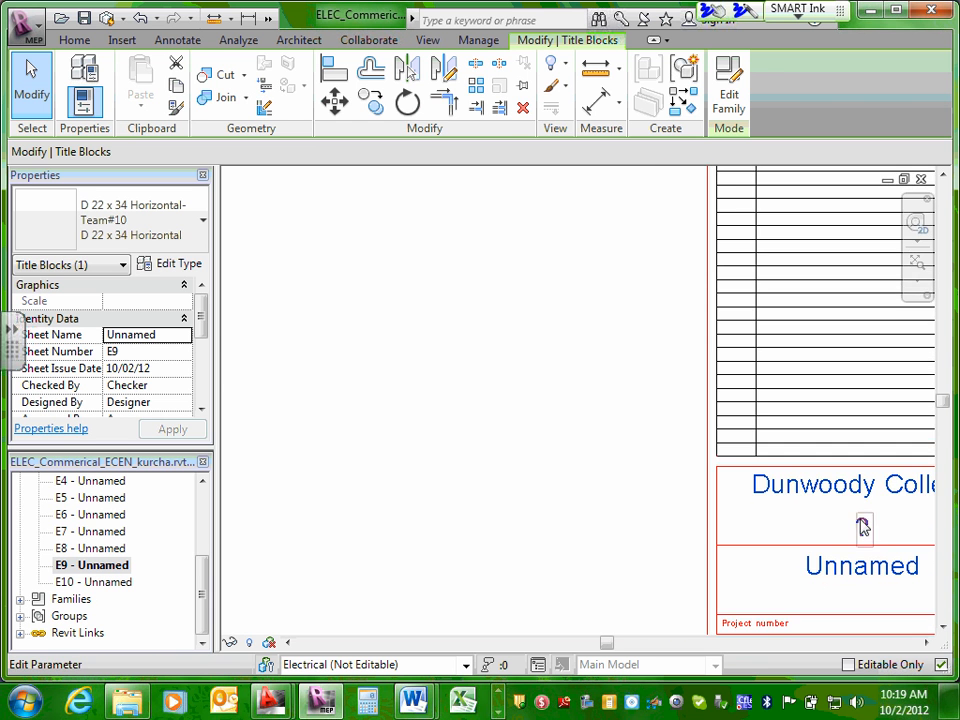
middle_click_drag(863, 527, 714, 510)
left_click(679, 516)
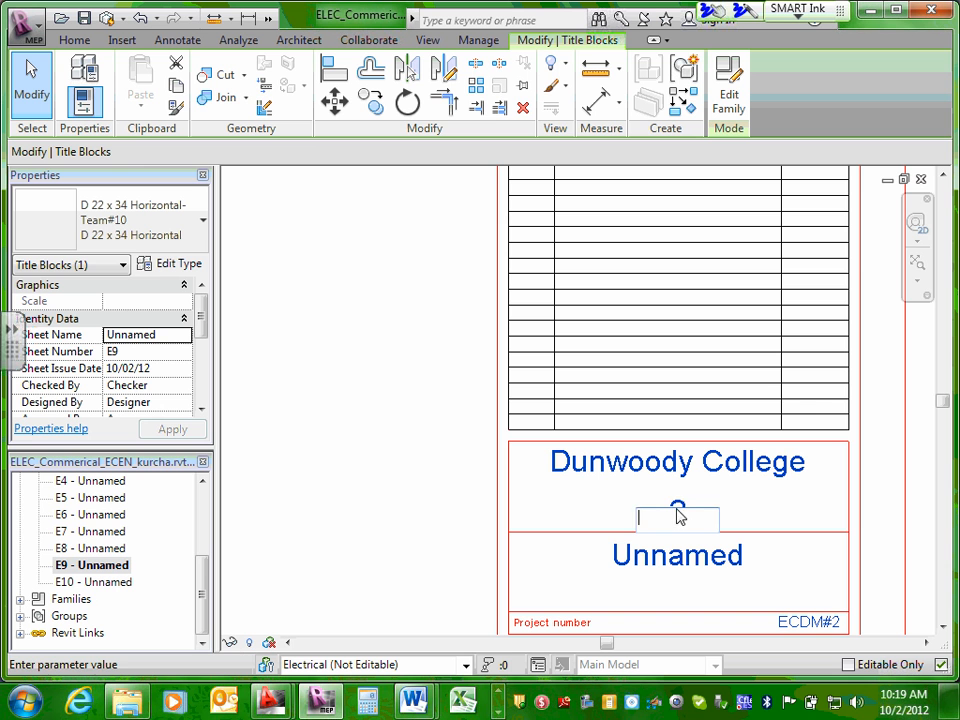
type("ECDM")
left_click(868, 485)
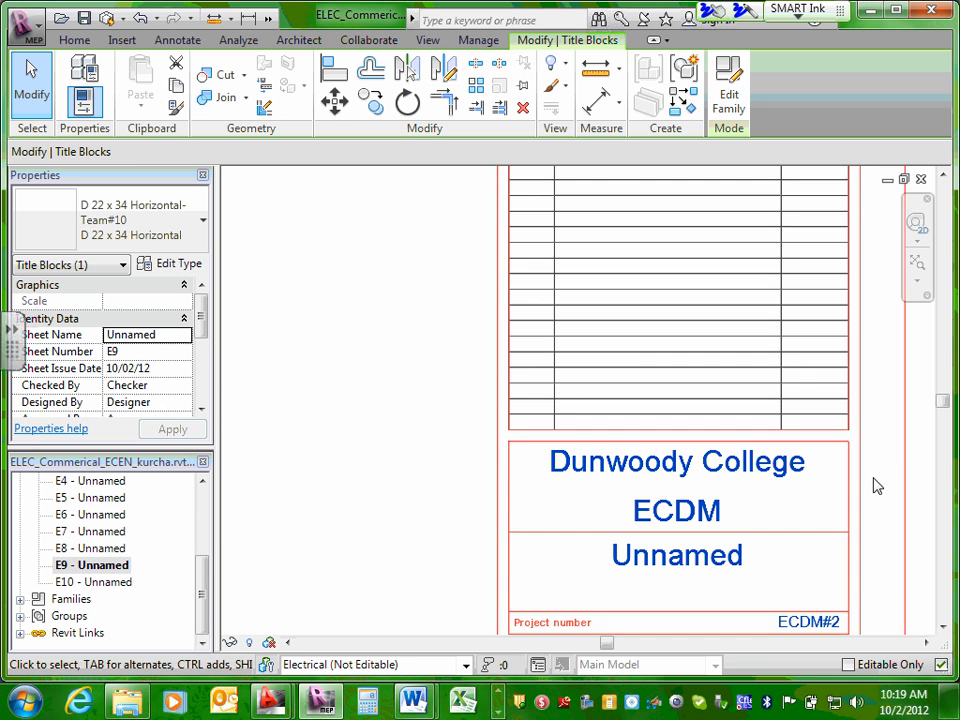
scroll(872, 486, "down", 3)
scroll(851, 504, "up", 2)
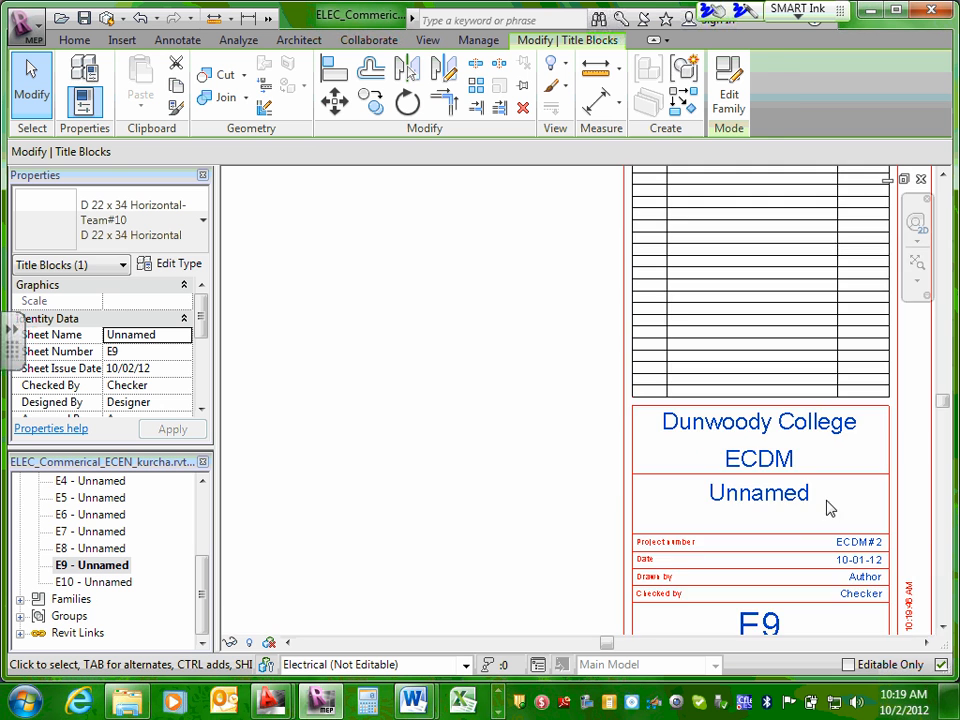
scroll(613, 489, "down", 3)
scroll(651, 573, "up", 3)
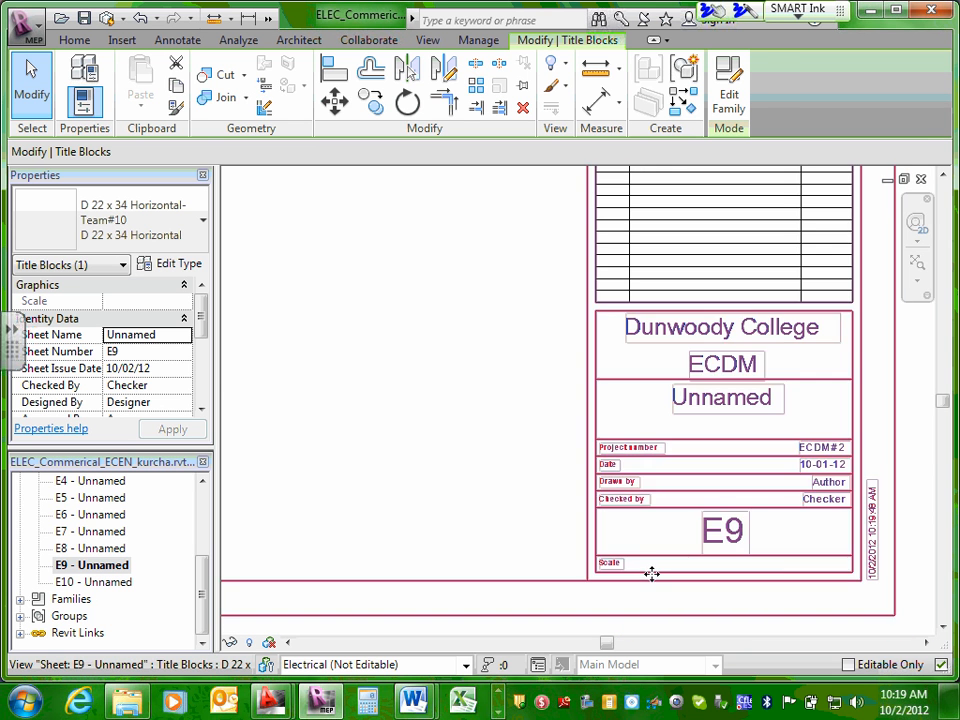
Open sheet E8 and check whether the owner, project name, project number and date carry over, compared with the Drawn by and Checked by fields.
double_click(70, 548)
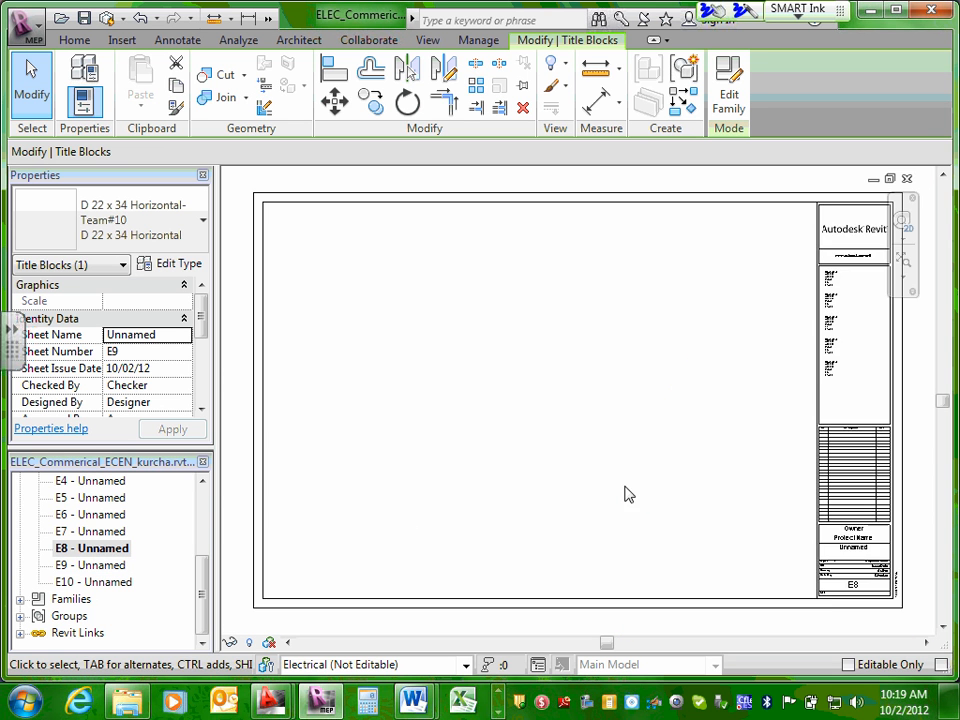
scroll(806, 493, "up", 3)
middle_click_drag(780, 470, 440, 477)
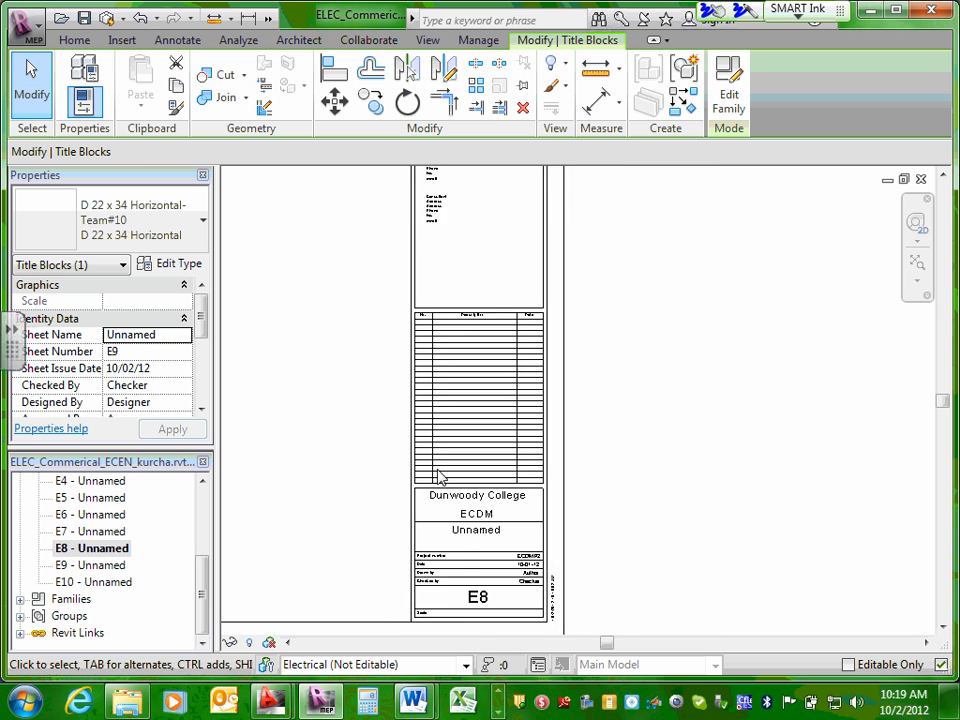
scroll(455, 485, "up", 2)
scroll(467, 536, "down", 3)
scroll(478, 530, "up", 2)
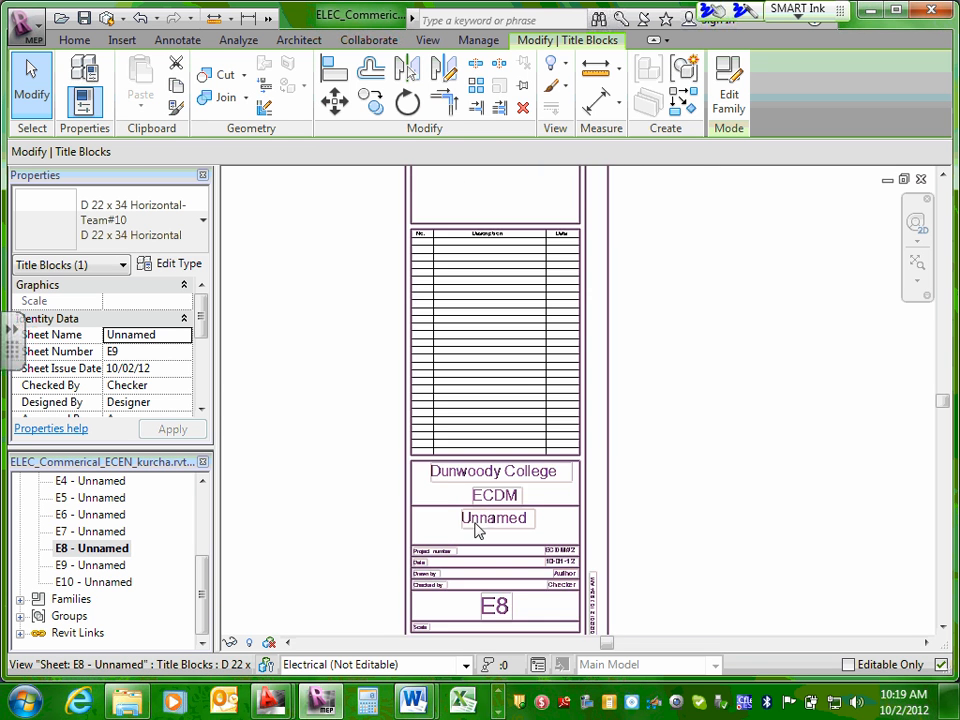
scroll(477, 530, "up", 2)
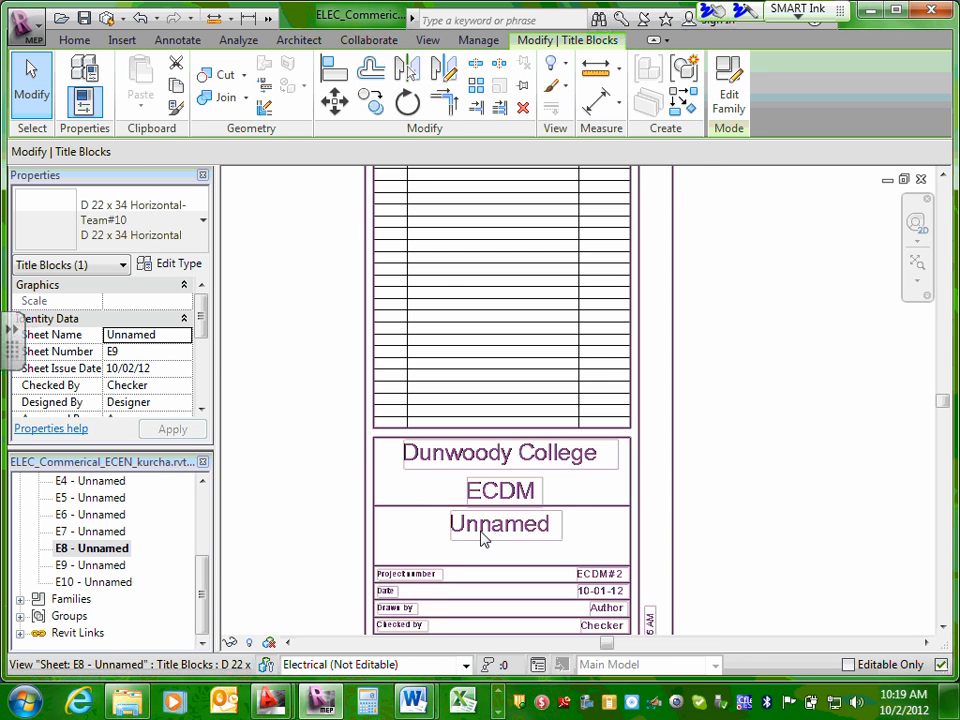
scroll(510, 535, "down", 2)
scroll(580, 570, "up", 3)
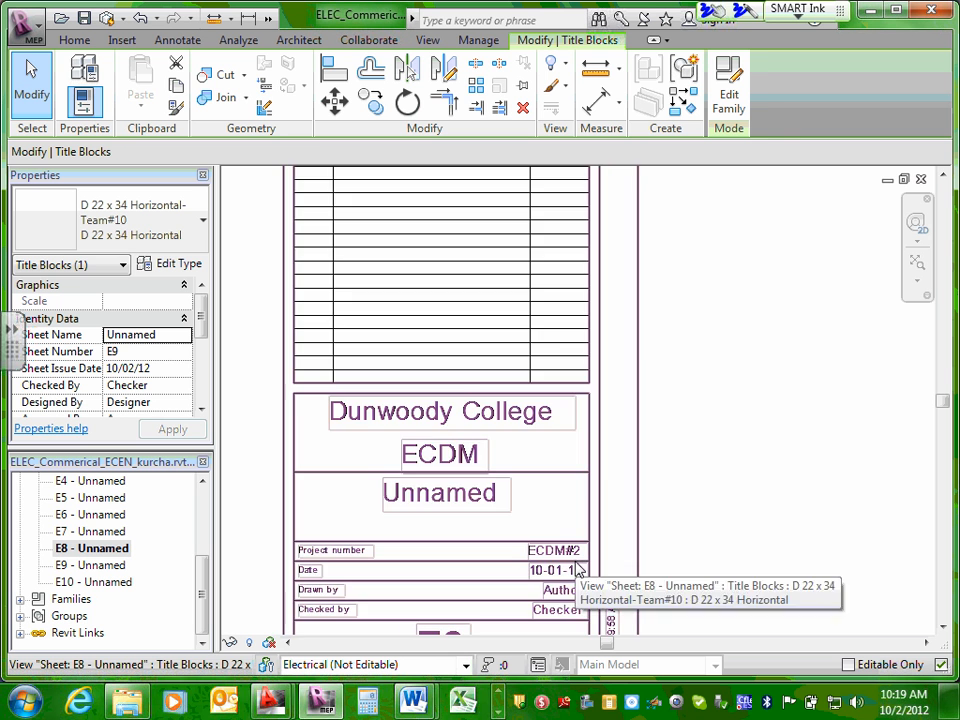
middle_click_drag(574, 598, 606, 490)
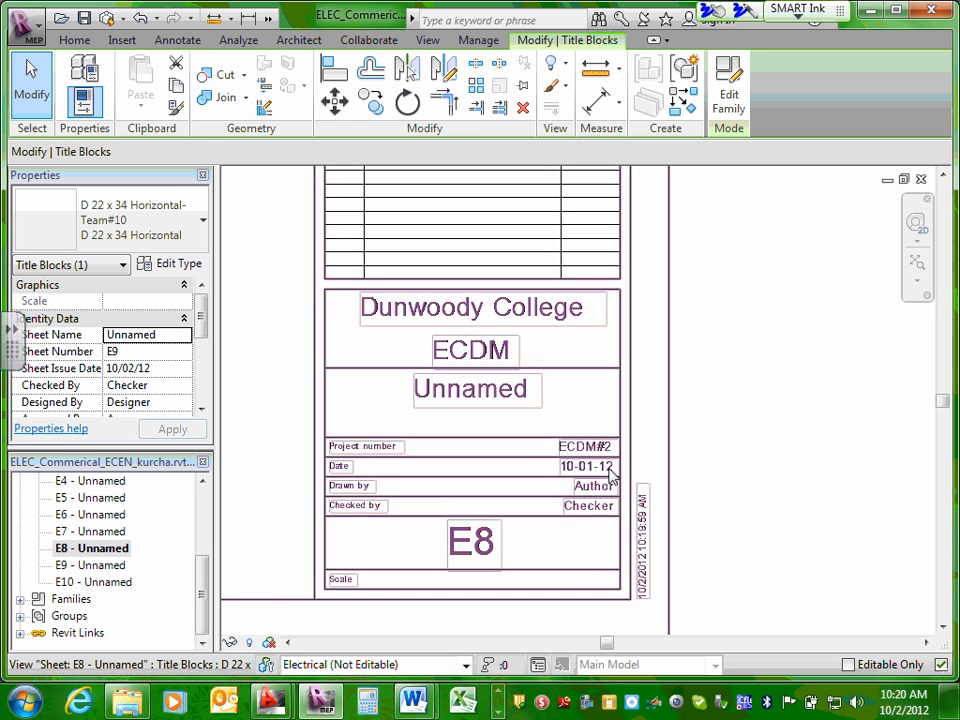
middle_click_drag(495, 435, 516, 484)
Examine the logo and consultant areas of the E8 title block and the overall sheet layout.
scroll(516, 484, "down", 2)
middle_click_drag(514, 369, 580, 690)
middle_click_drag(553, 240, 606, 467)
scroll(594, 456, "down", 2)
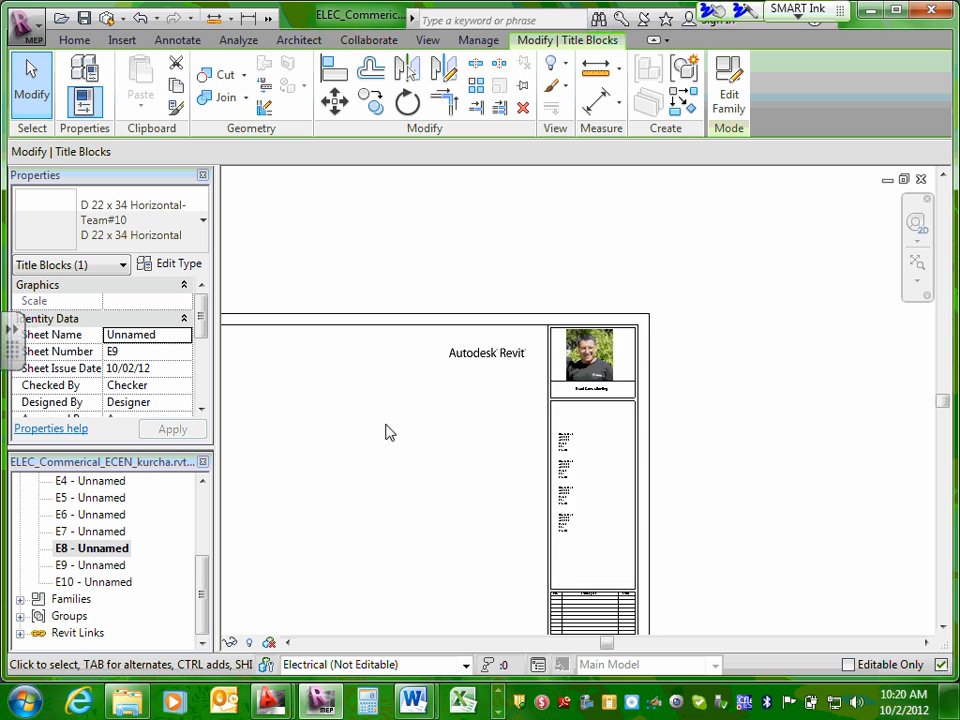
middle_click_drag(389, 432, 610, 316)
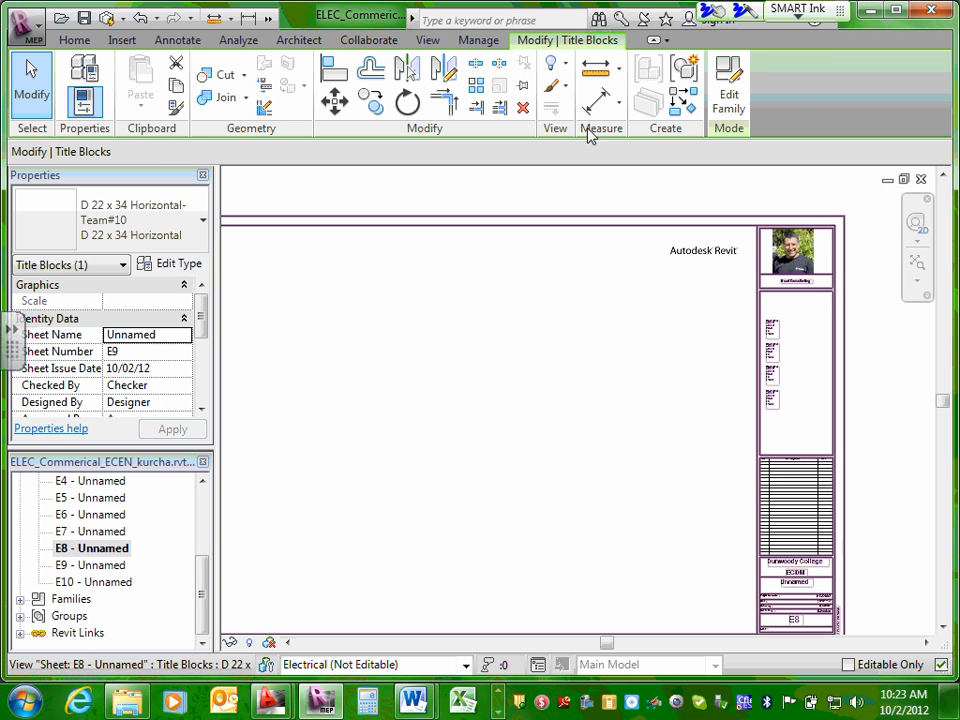
scroll(730, 92, "up", 2)
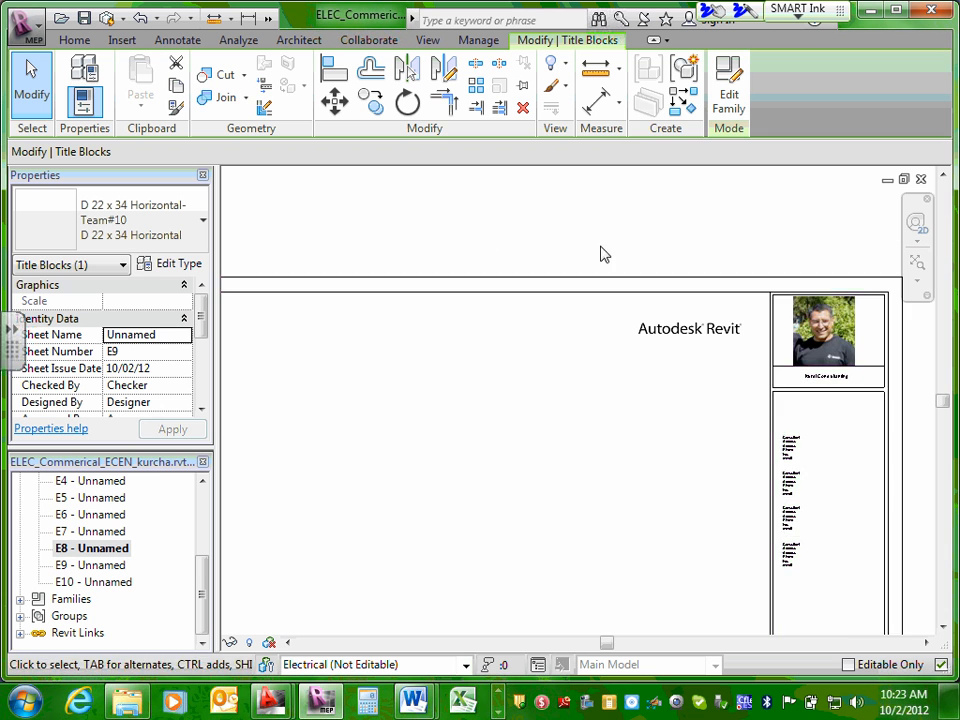
scroll(669, 317, "down", 3)
middle_click_drag(626, 389, 645, 312)
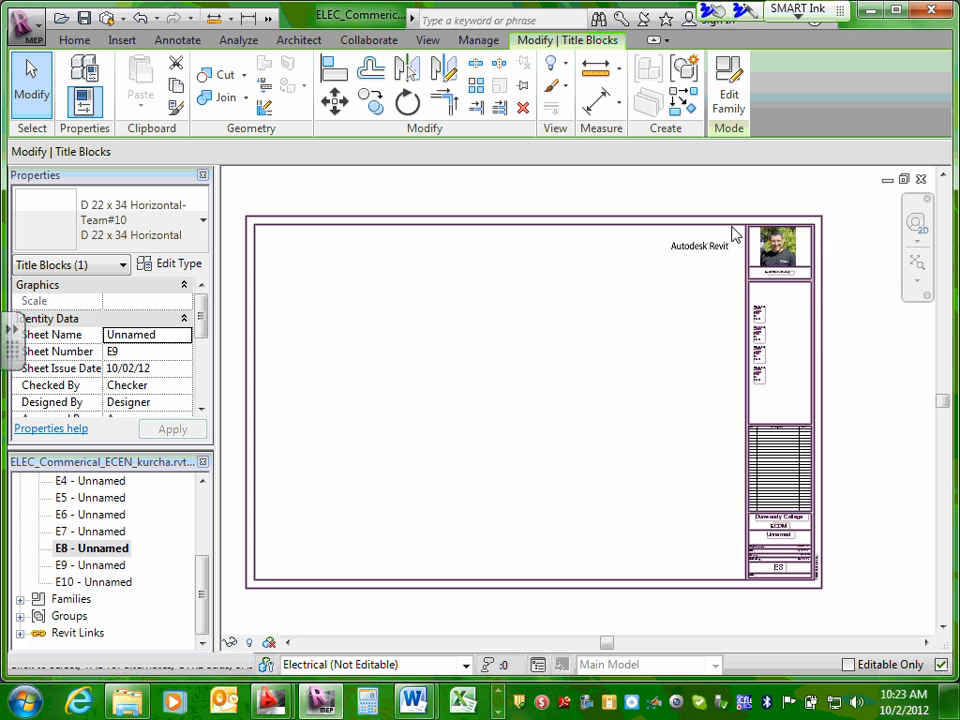
Open the D 22 x 34 title block family for editing and inspect the first two consultant text notes.
left_click(729, 92)
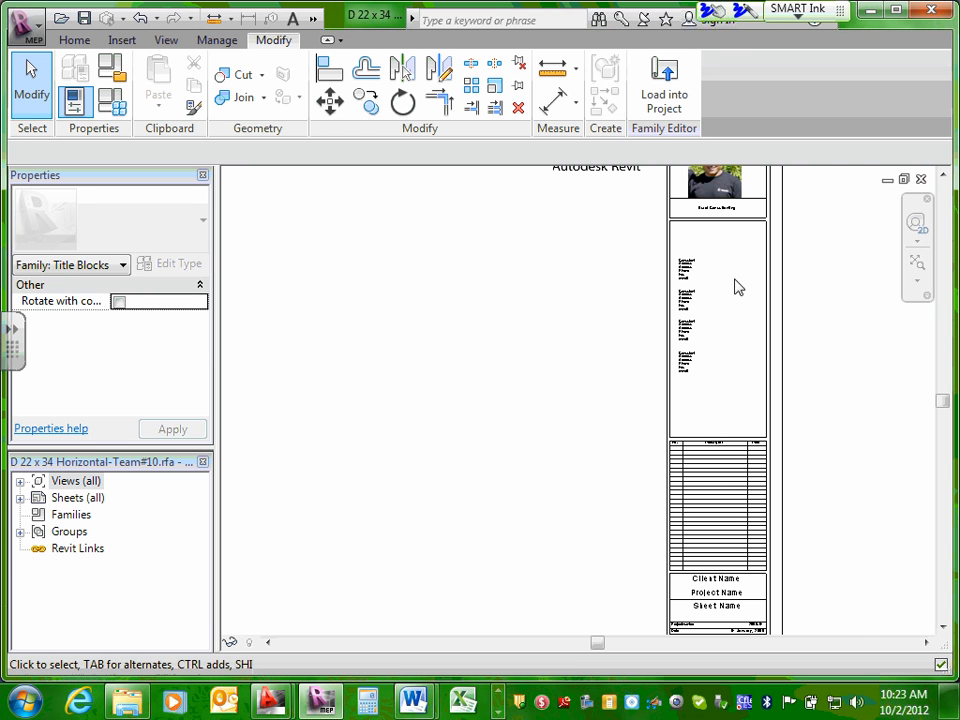
scroll(703, 279, "up", 5)
double_click(674, 264)
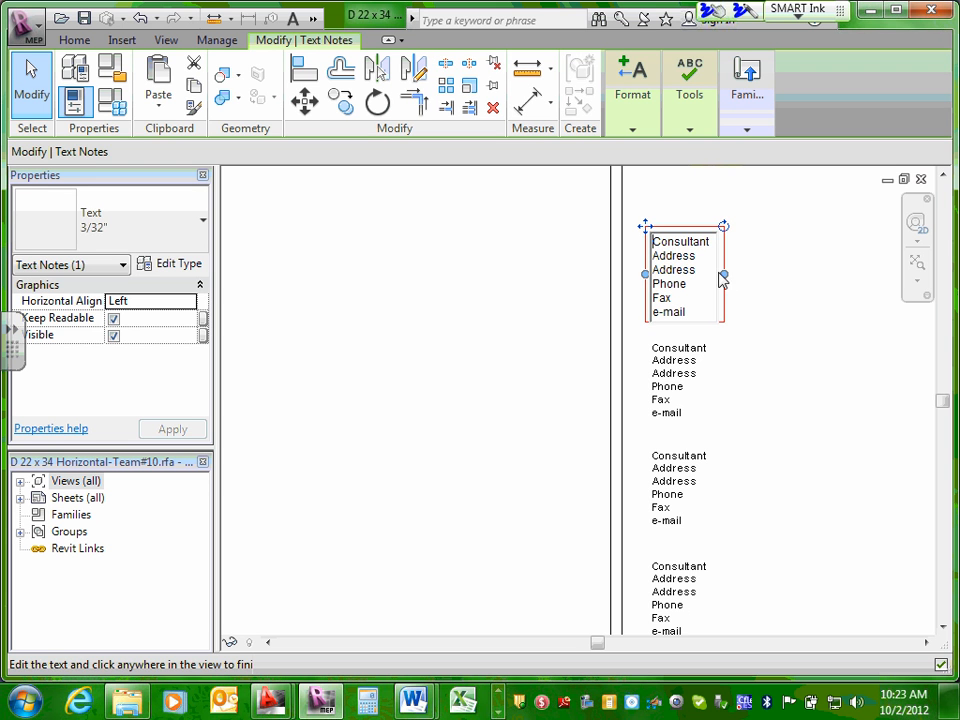
left_click(680, 370)
left_click(697, 369)
key("Escape")
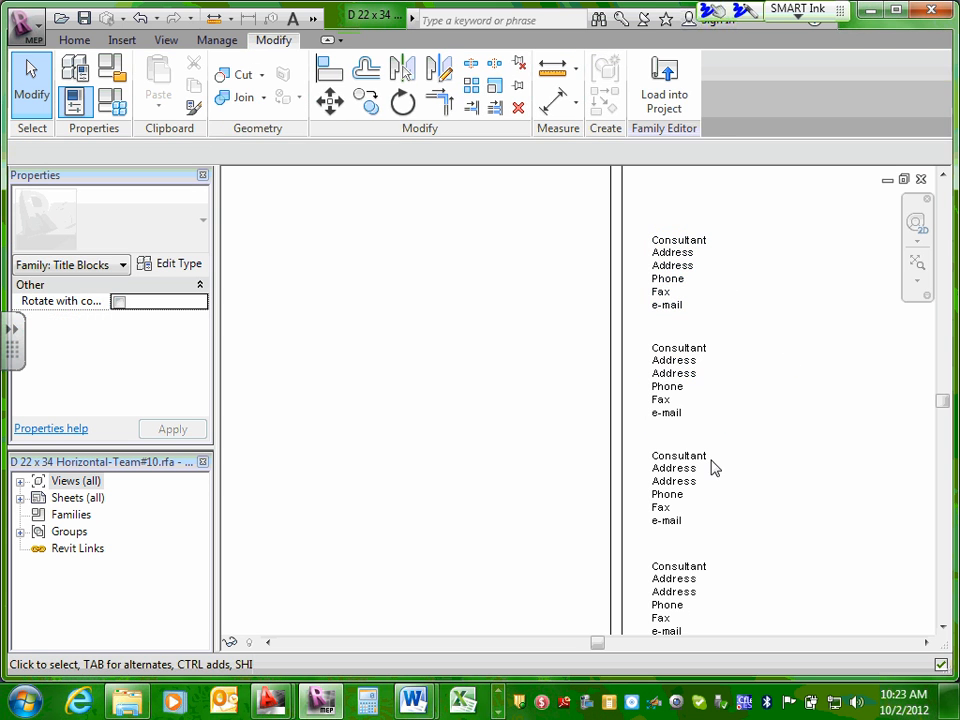
Load the title block family back into the electrical project and clear the selection.
scroll(762, 456, "down", 3)
scroll(762, 461, "down", 3)
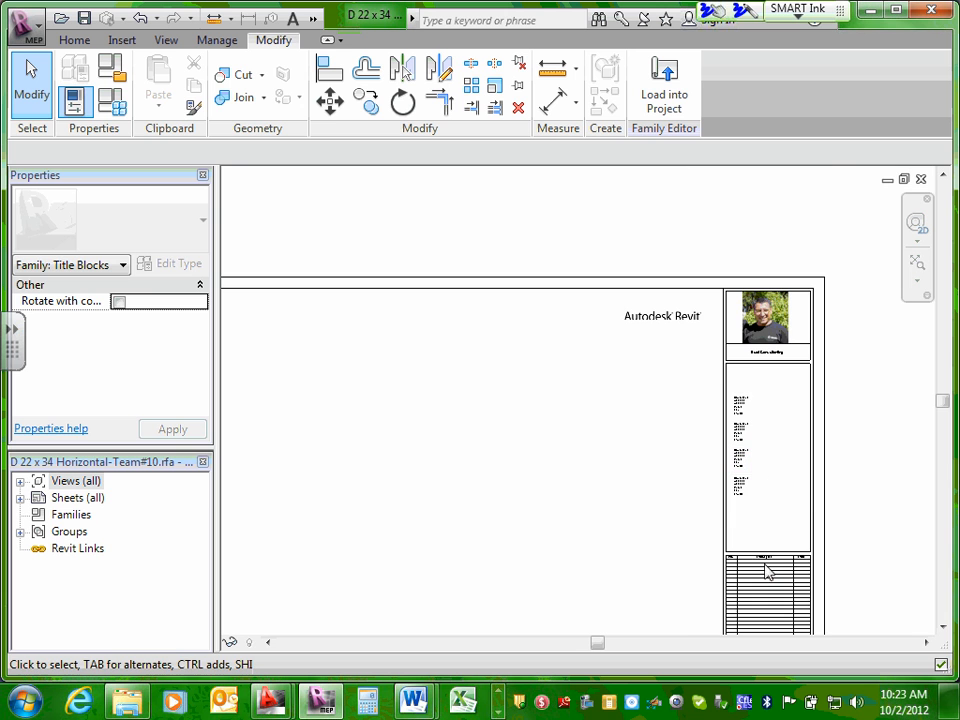
left_click(664, 88)
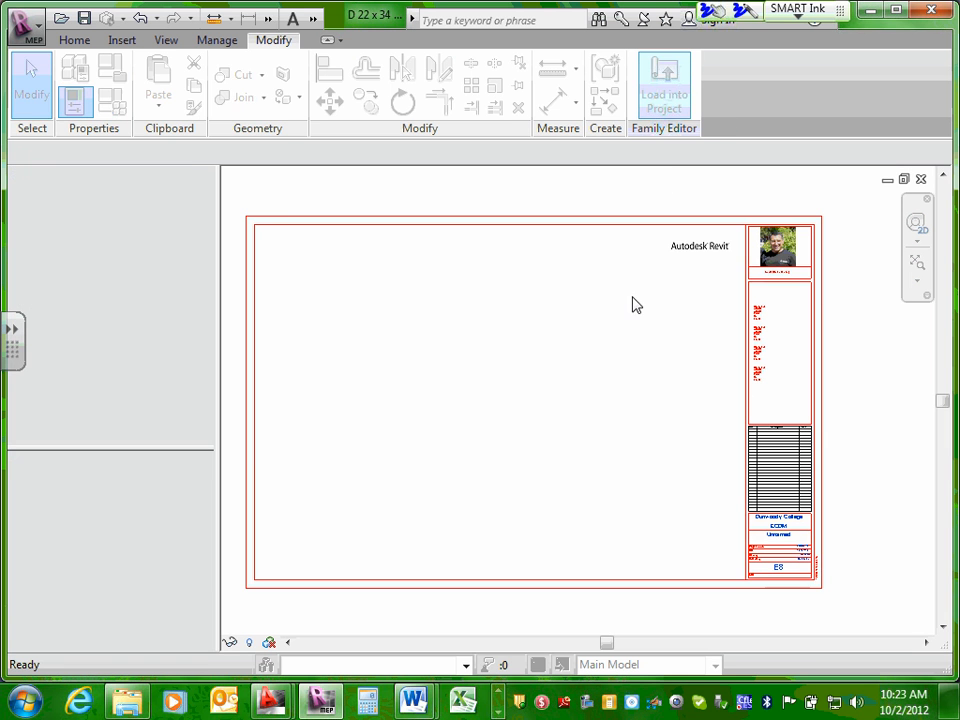
left_click(490, 320)
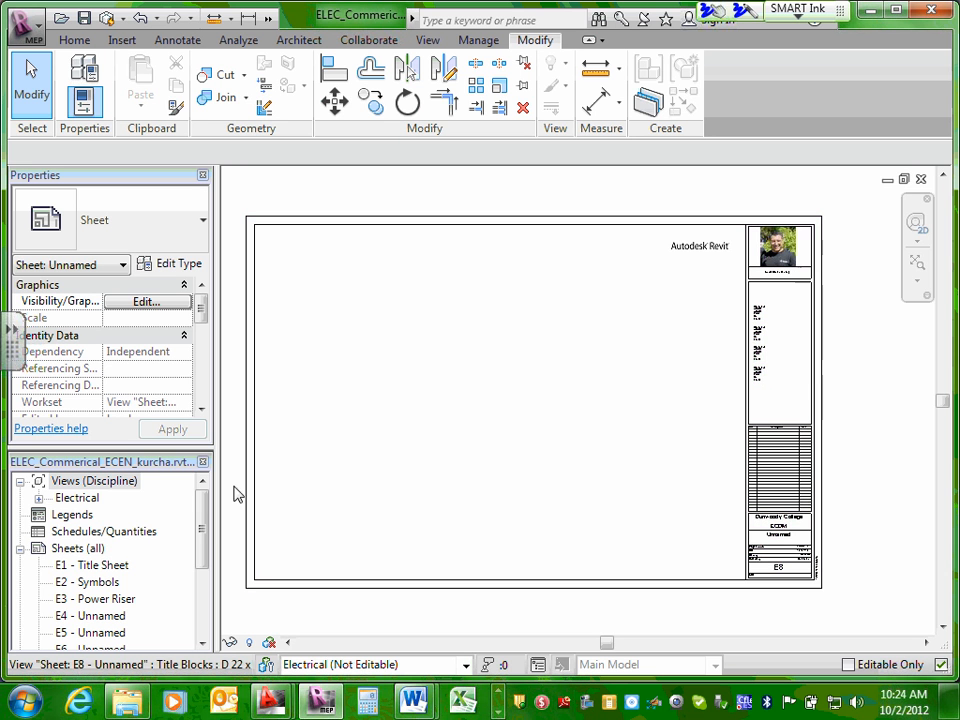
Open the E1 Title Sheet and examine its title block entries and overall sheet layout.
double_click(105, 566)
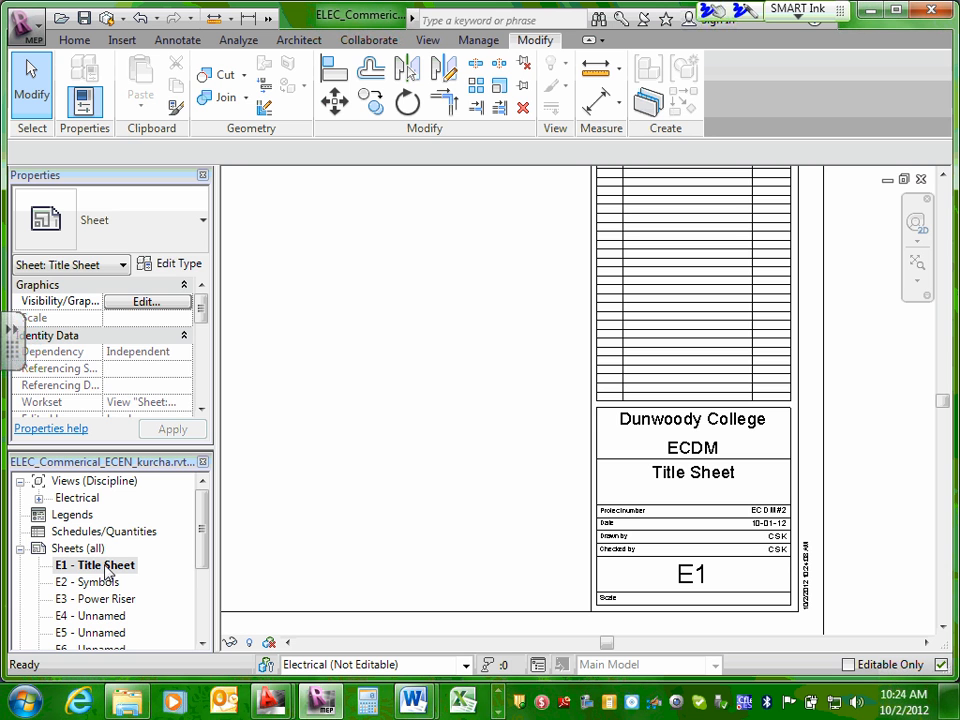
double_click(78, 548)
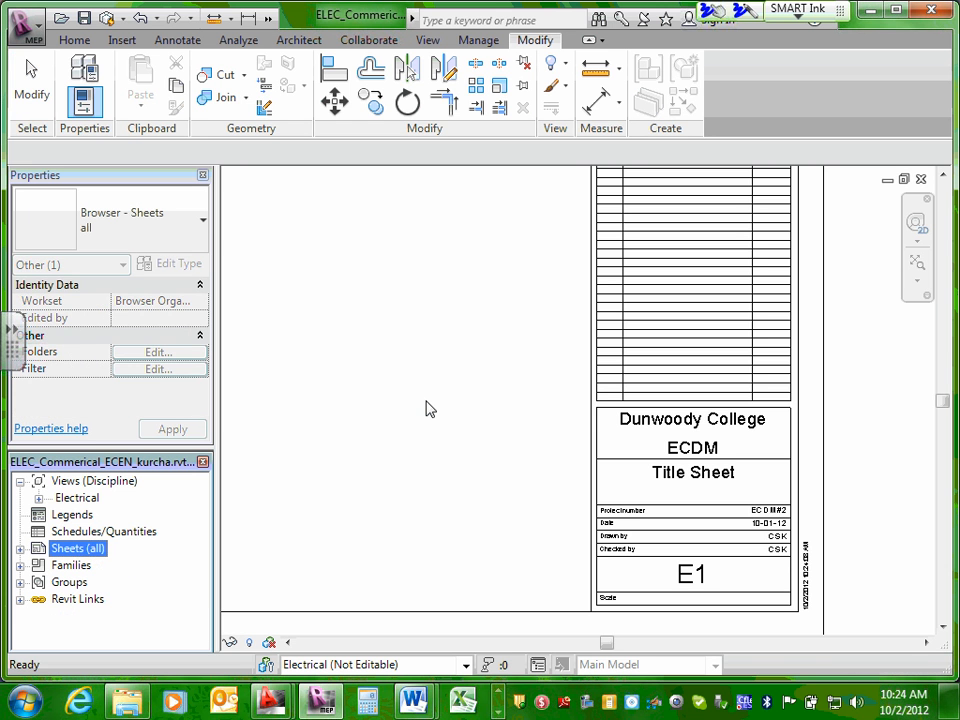
left_click(425, 400)
scroll(436, 383, "down", 3)
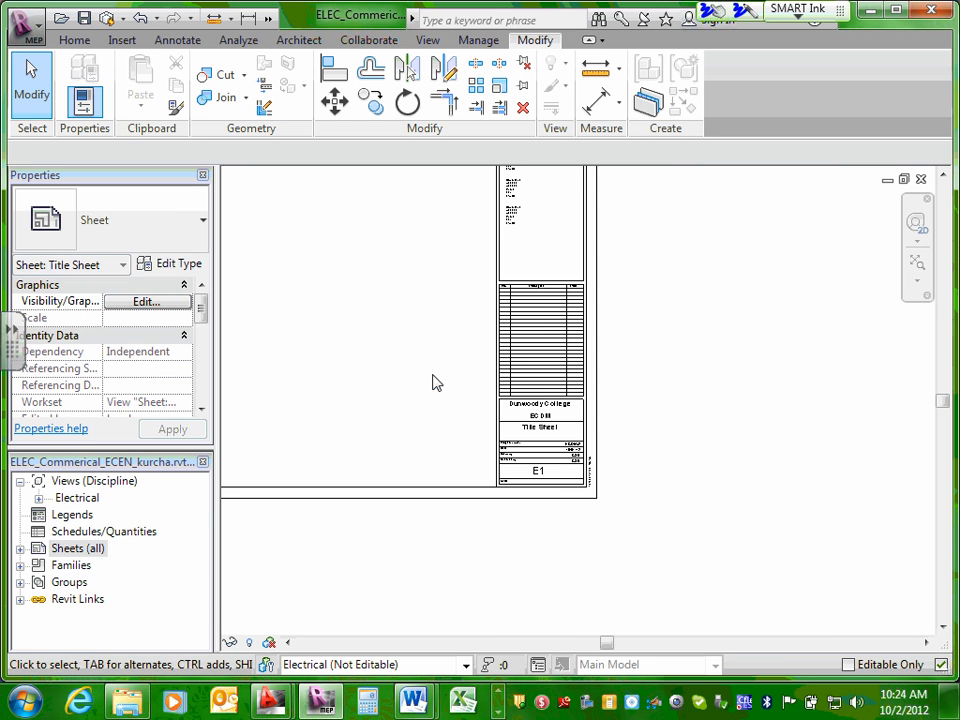
middle_click_drag(441, 387, 649, 456)
scroll(544, 392, "down", 5)
middle_click_drag(518, 374, 550, 405)
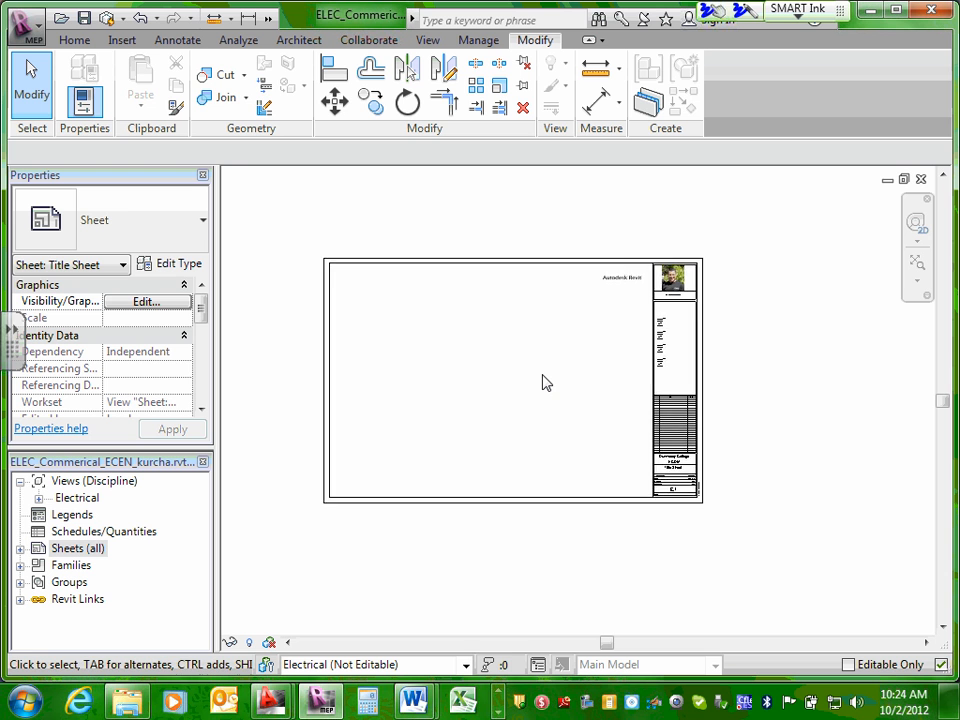
scroll(543, 383, "up", 1)
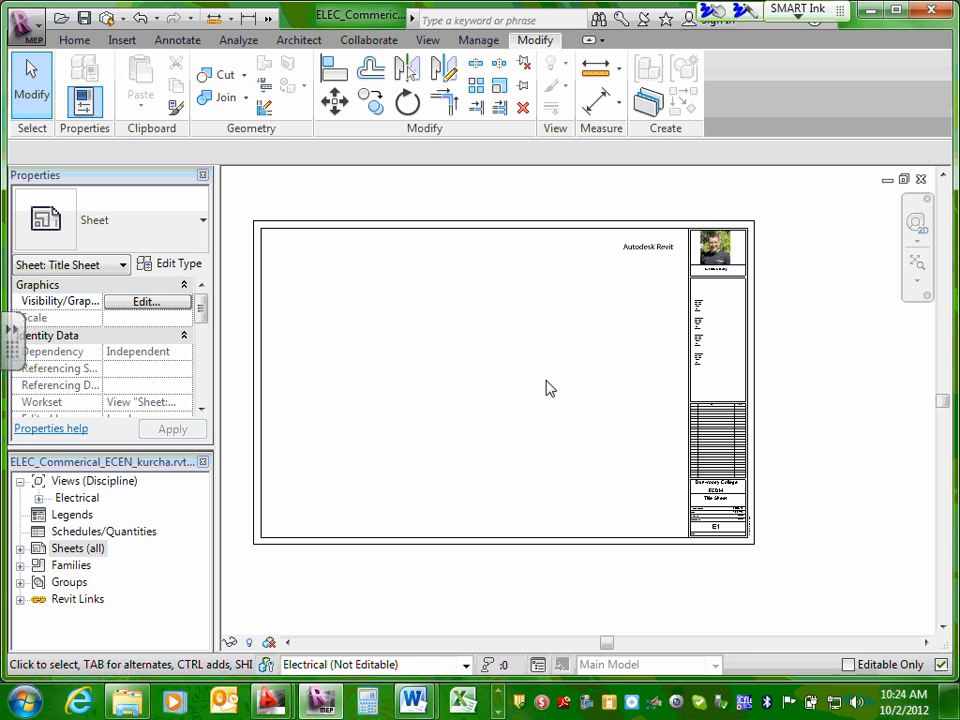
Expand the sheet list and open sheets E2 through E5 in turn to check their title blocks.
left_click(21, 550)
left_click(118, 500)
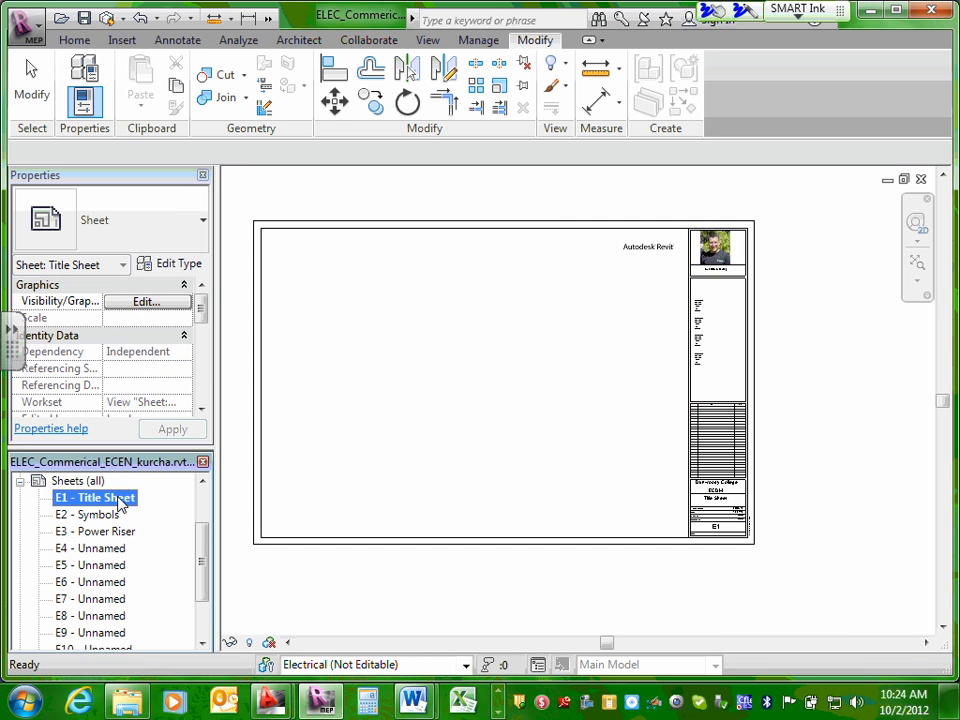
double_click(100, 516)
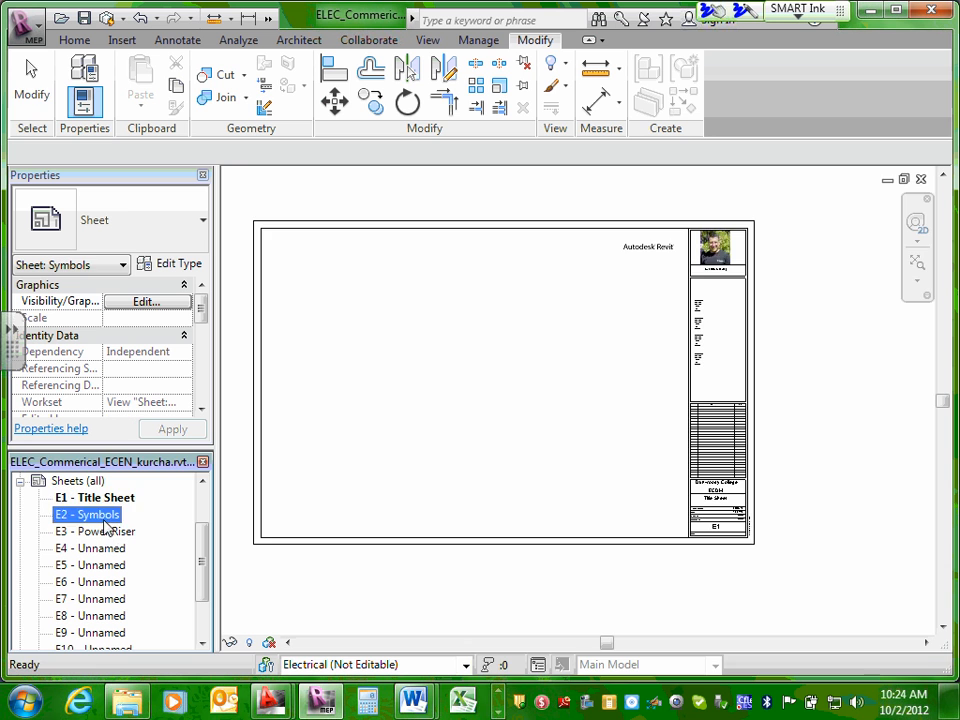
double_click(102, 533)
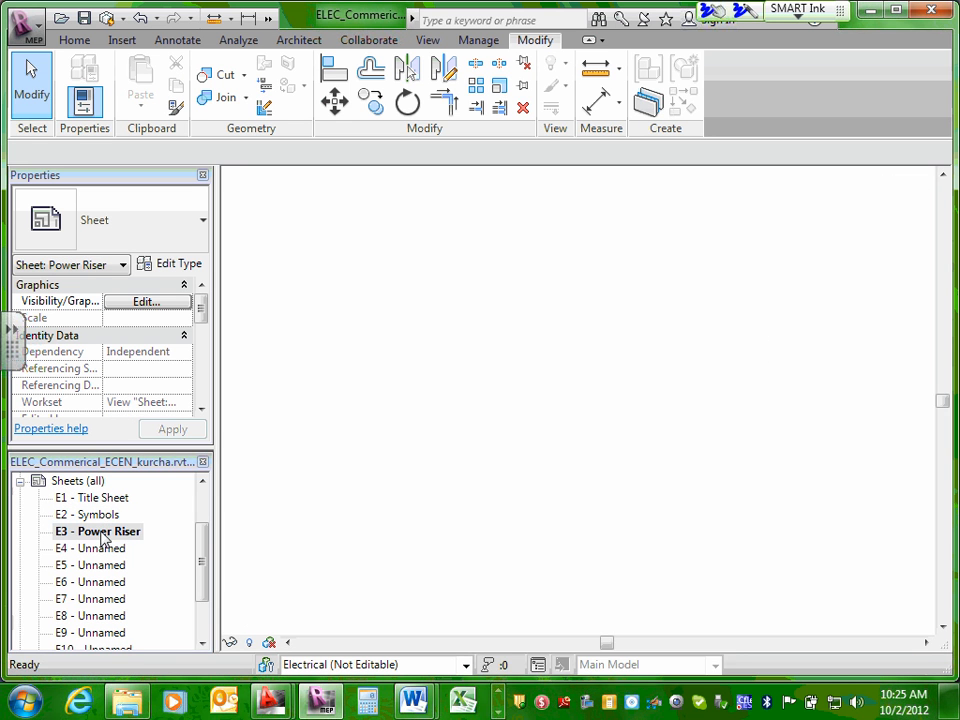
left_click(95, 550)
double_click(95, 551)
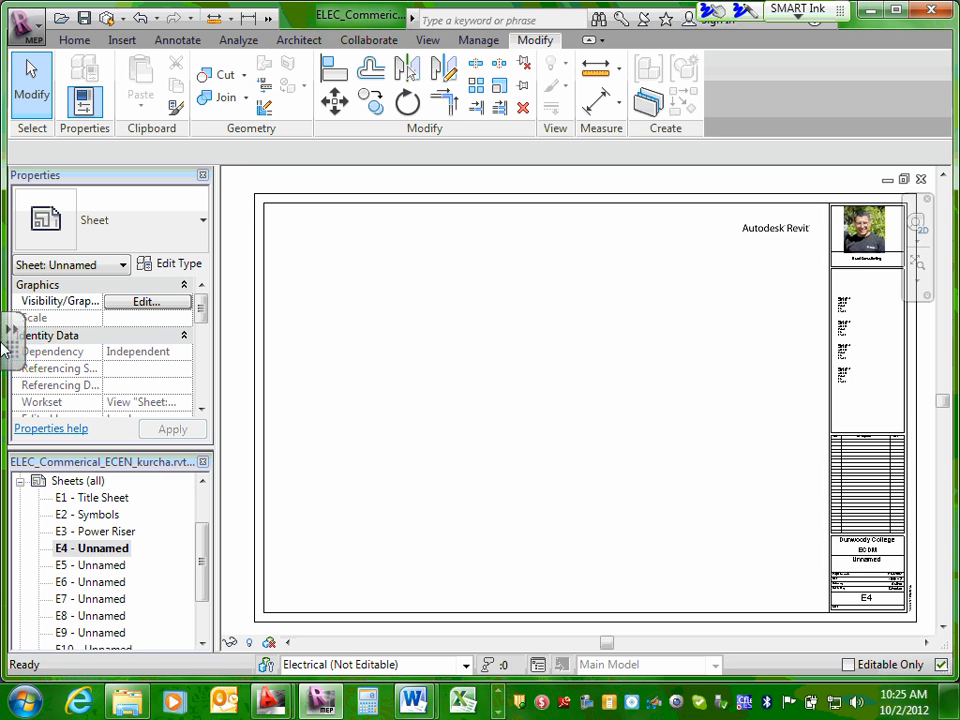
double_click(96, 568)
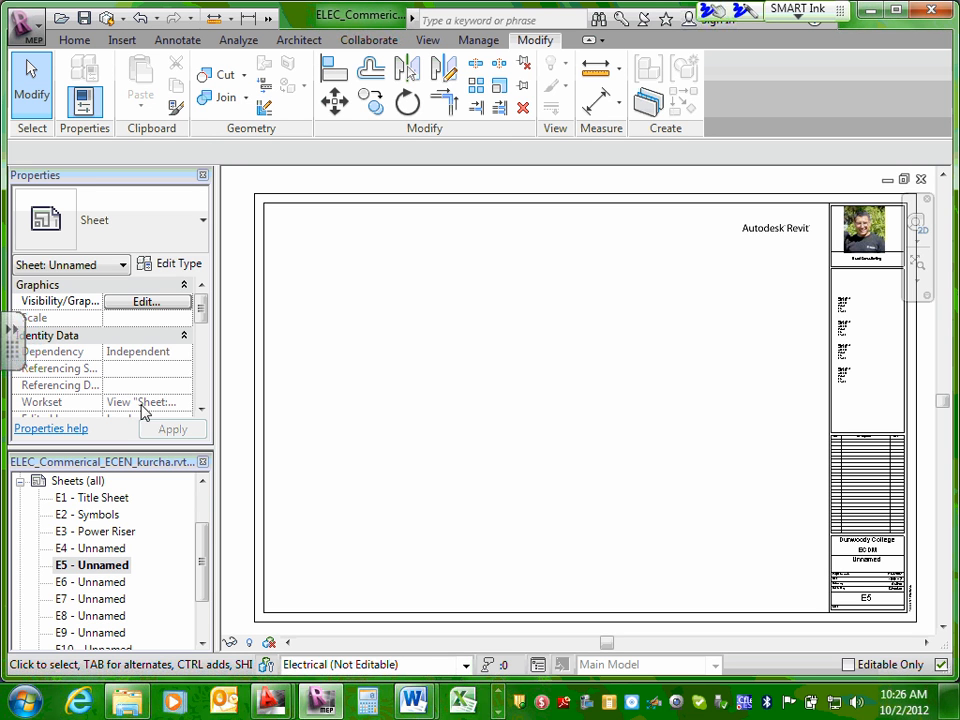
Open sheets E6 through E9 in turn to check their title blocks.
scroll(206, 549, "down", 1)
left_click(133, 555)
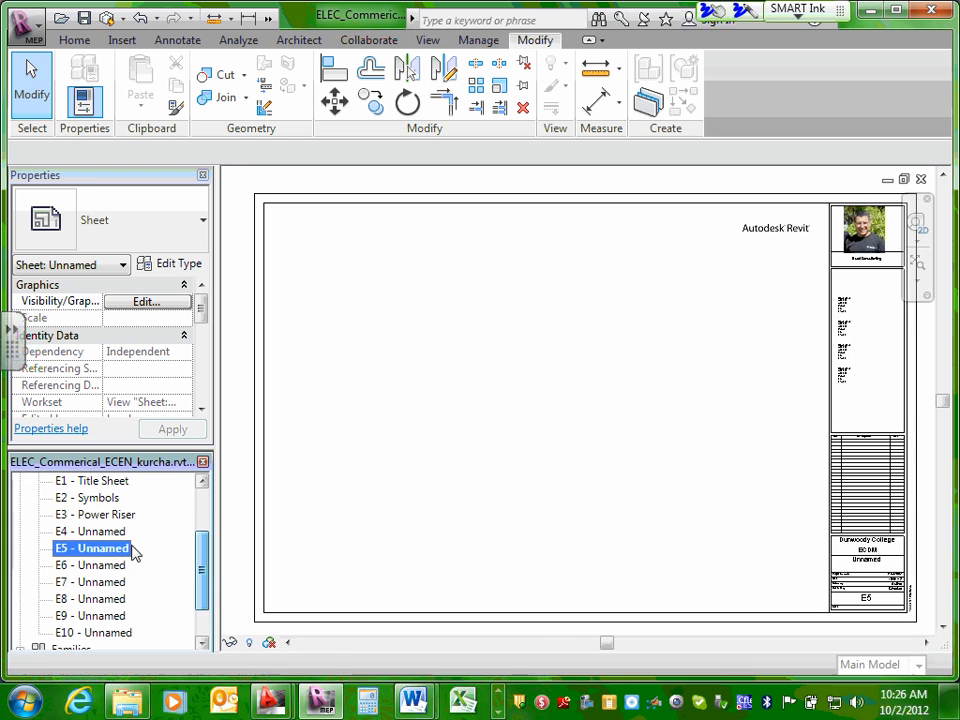
double_click(92, 570)
double_click(92, 582)
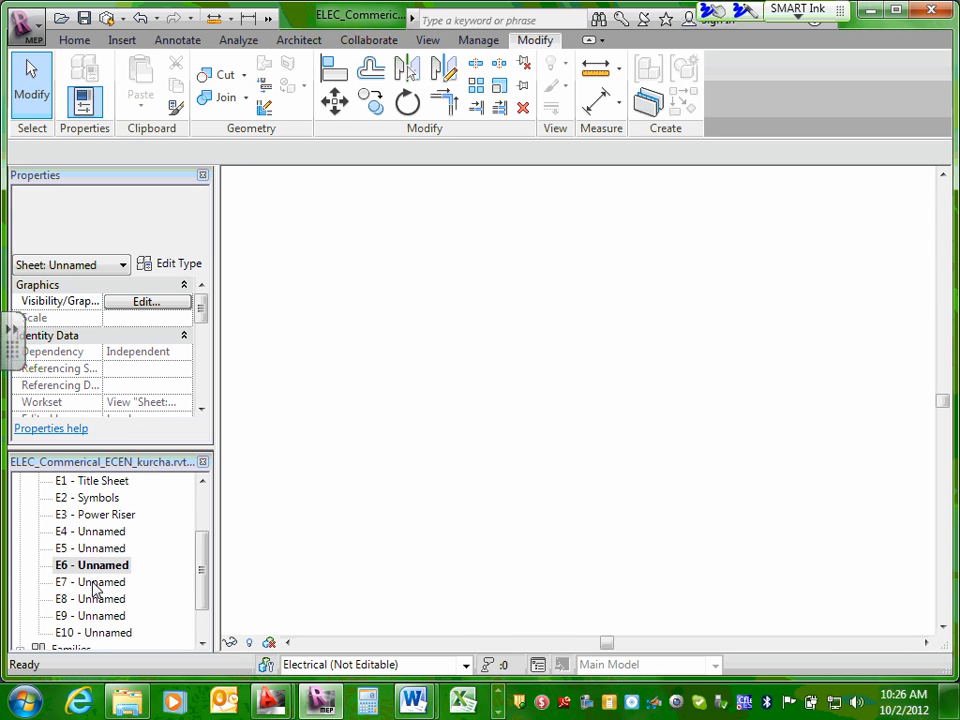
double_click(93, 600)
double_click(94, 615)
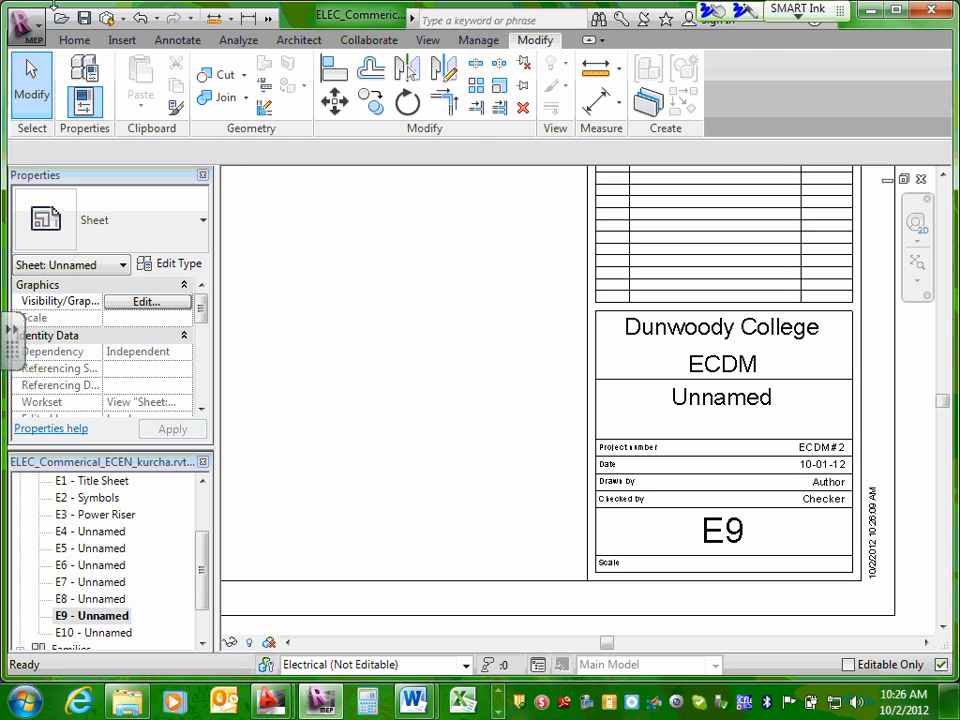
Synchronize the local project with the central model immediately, using the current settings.
left_click(366, 42)
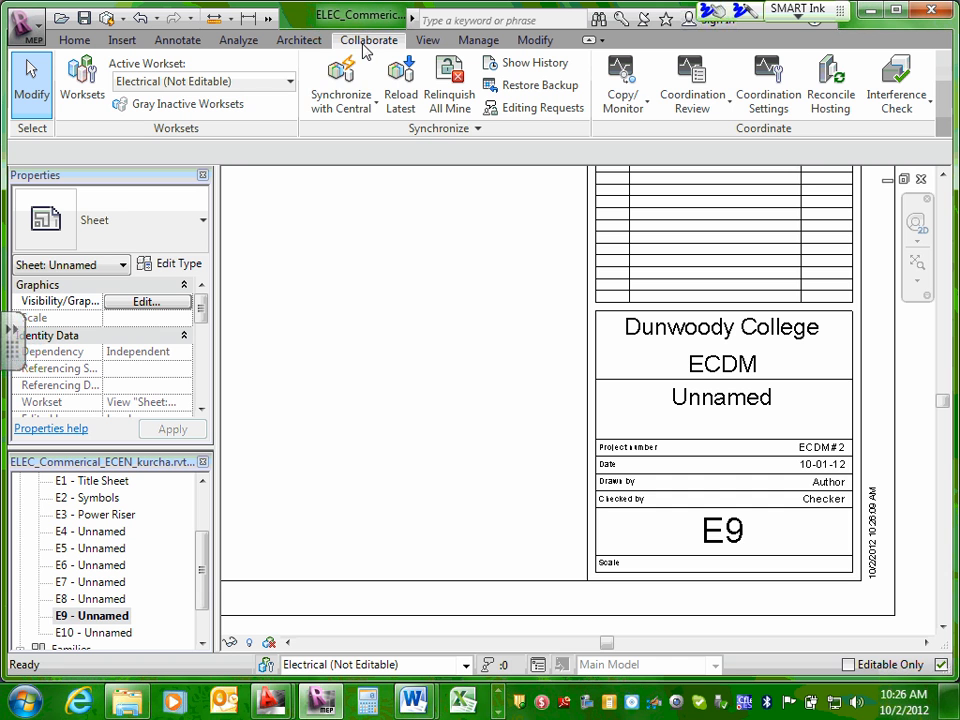
left_click(342, 104)
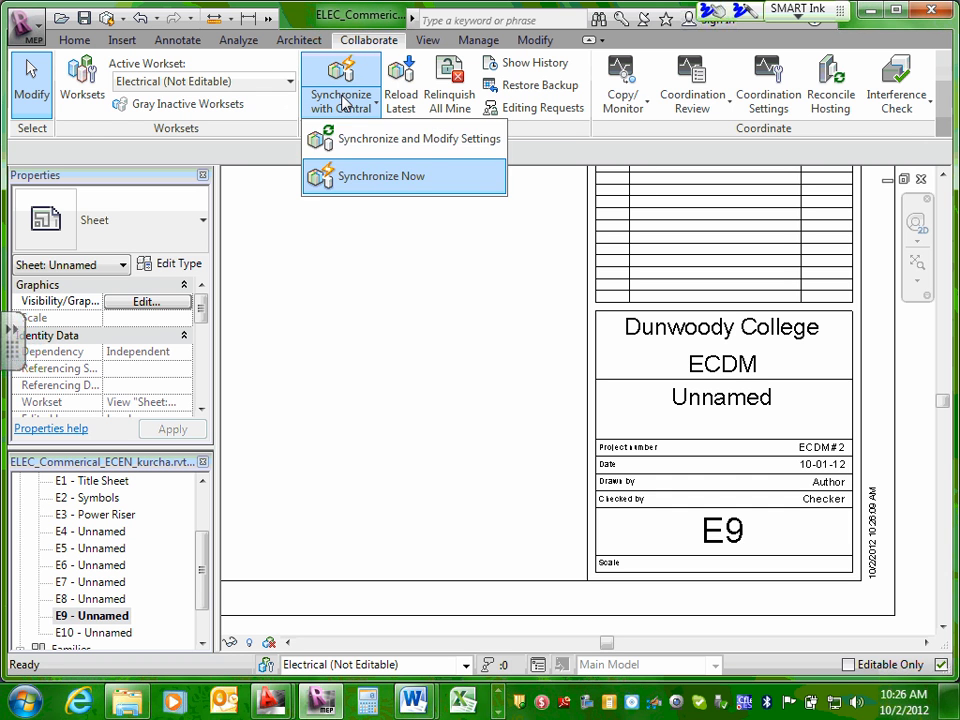
left_click(362, 178)
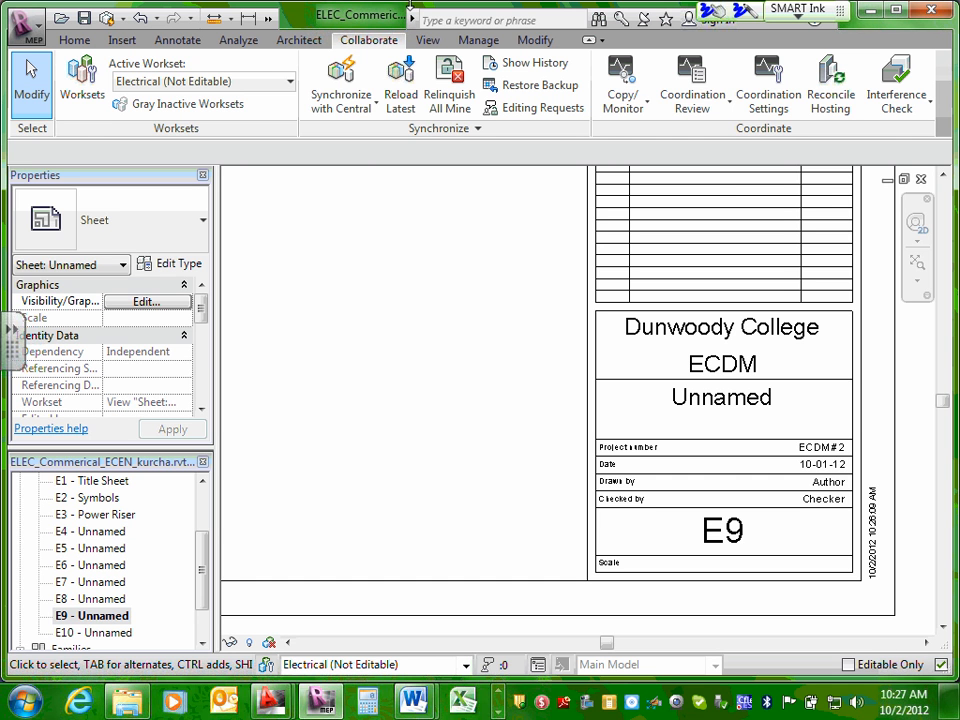
Reload the latest updates from the central model into the local project.
left_click(401, 100)
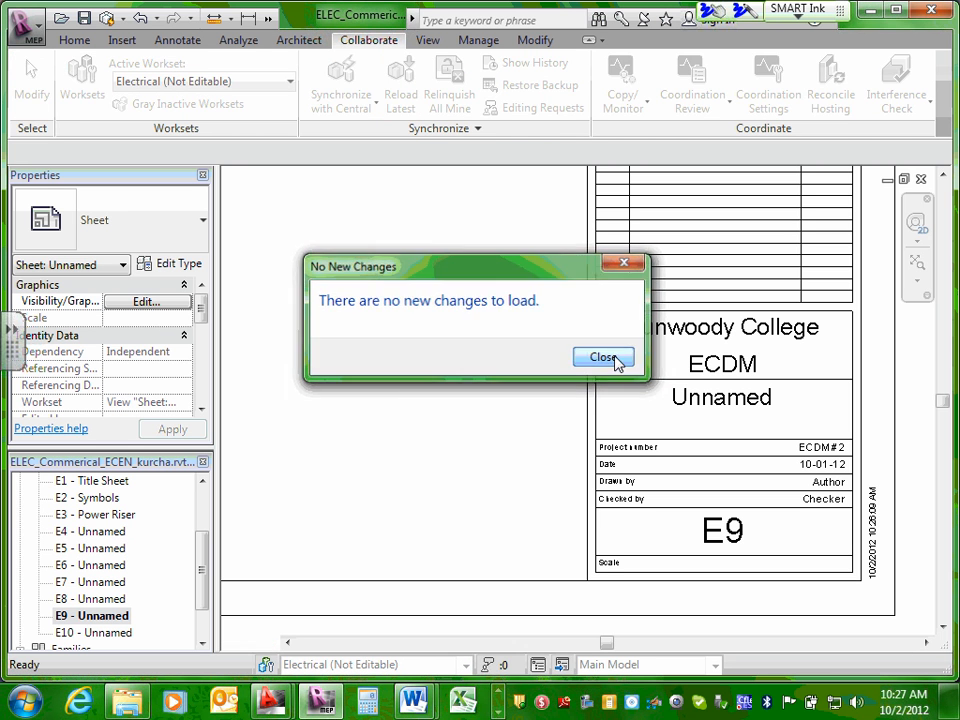
left_click(615, 359)
left_click(74, 42)
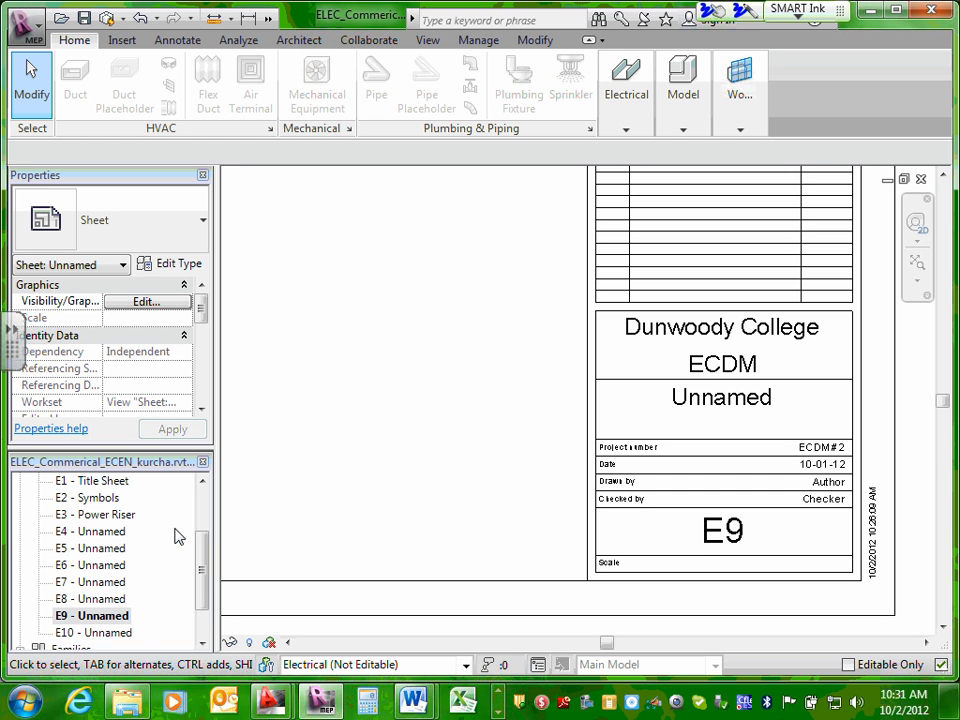
Examine the consultant area and overall layout of sheet E9 and look through the project's sheet list.
scroll(505, 250, "down", 4)
middle_click_drag(497, 259, 628, 542)
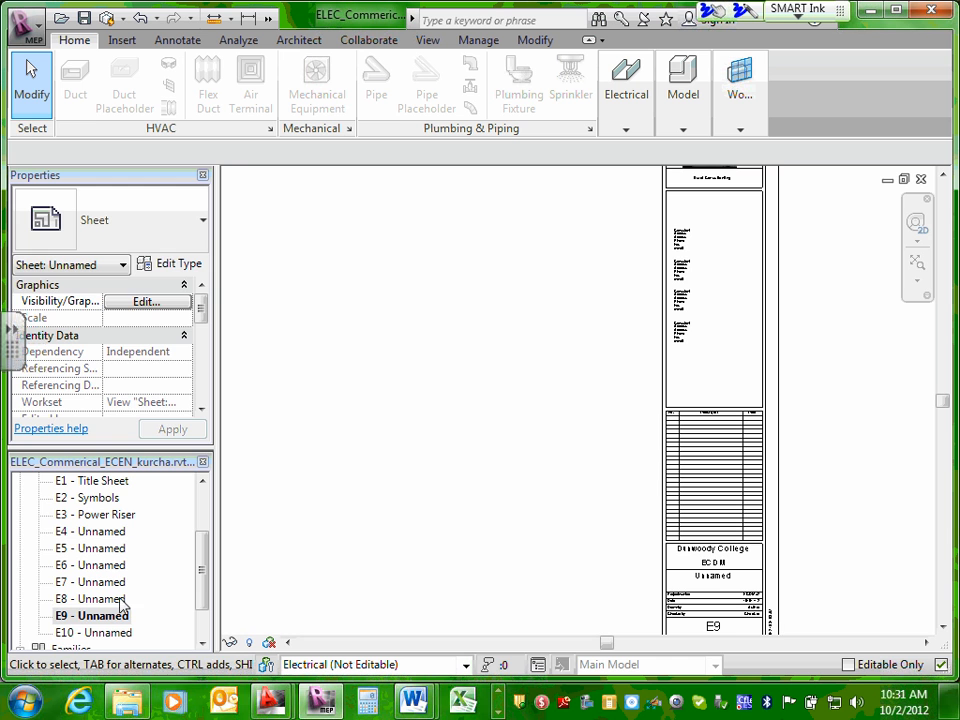
left_click_drag(203, 562, 212, 499)
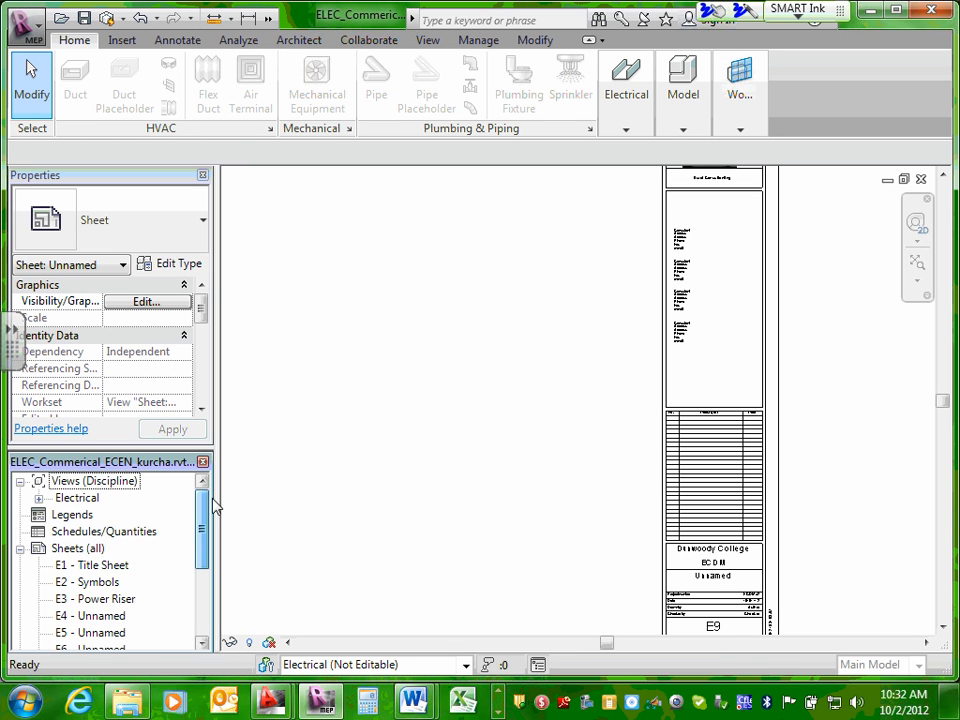
scroll(437, 398, "down", 2)
left_click(440, 397)
scroll(442, 397, "down", 4)
middle_click_drag(374, 385, 432, 377)
left_click_drag(210, 583, 212, 489)
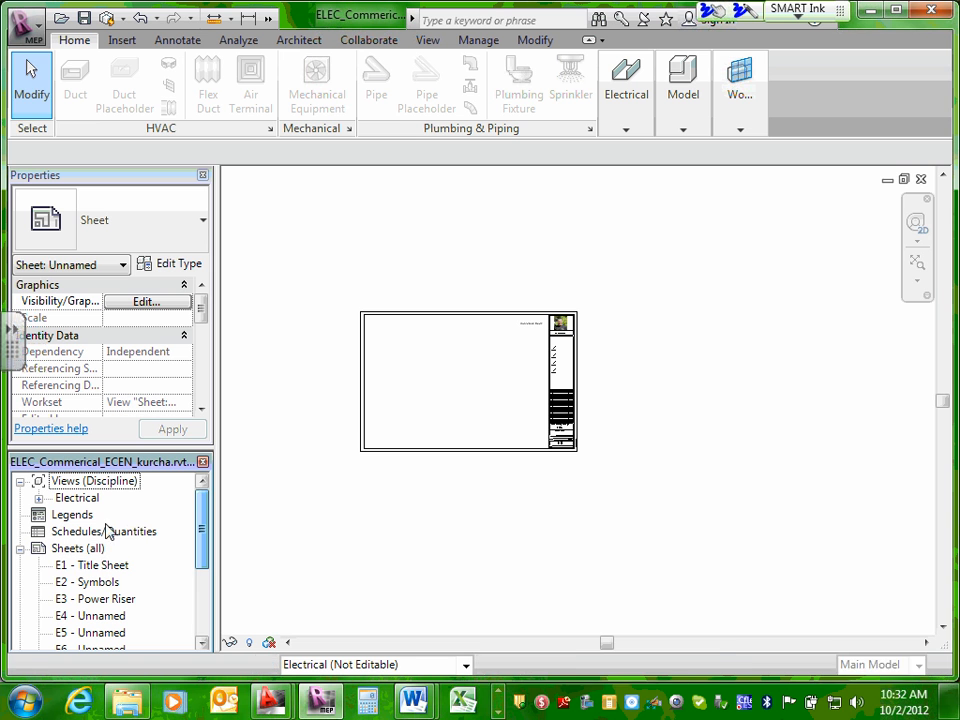
Set the owner name in the E1 Title Sheet's title block to "Commecial Project".
double_click(100, 565)
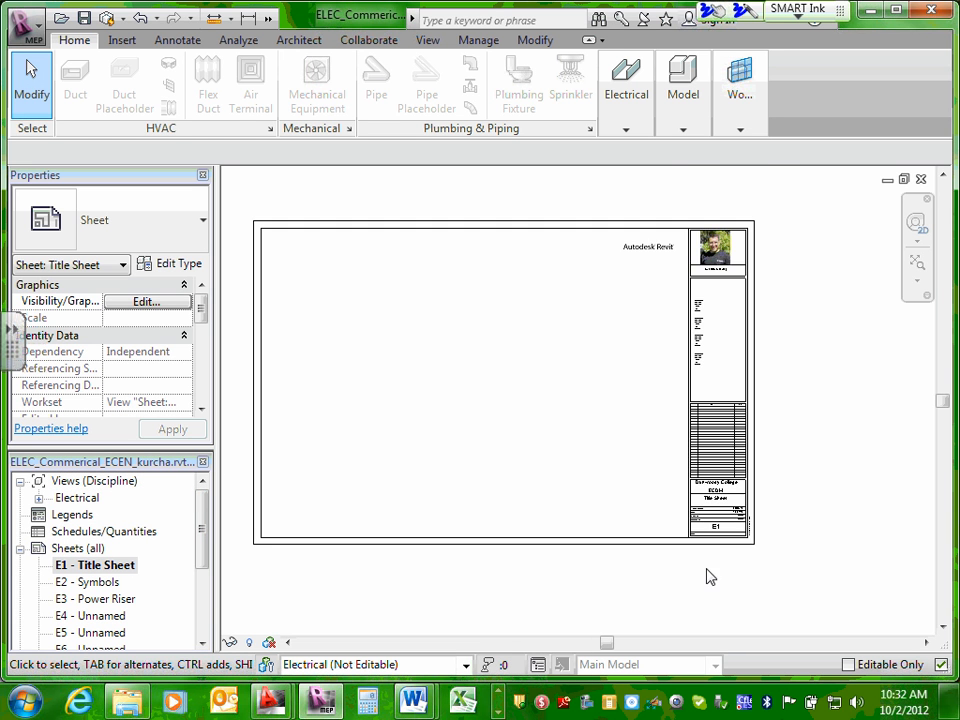
scroll(735, 489, "up", 6)
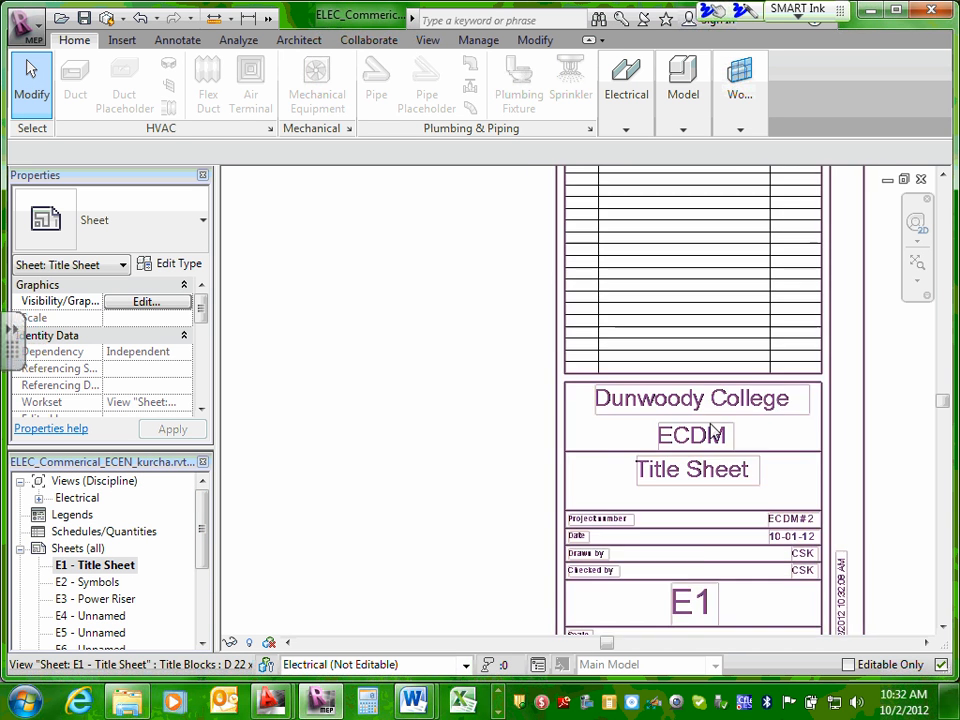
scroll(717, 428, "down", 1)
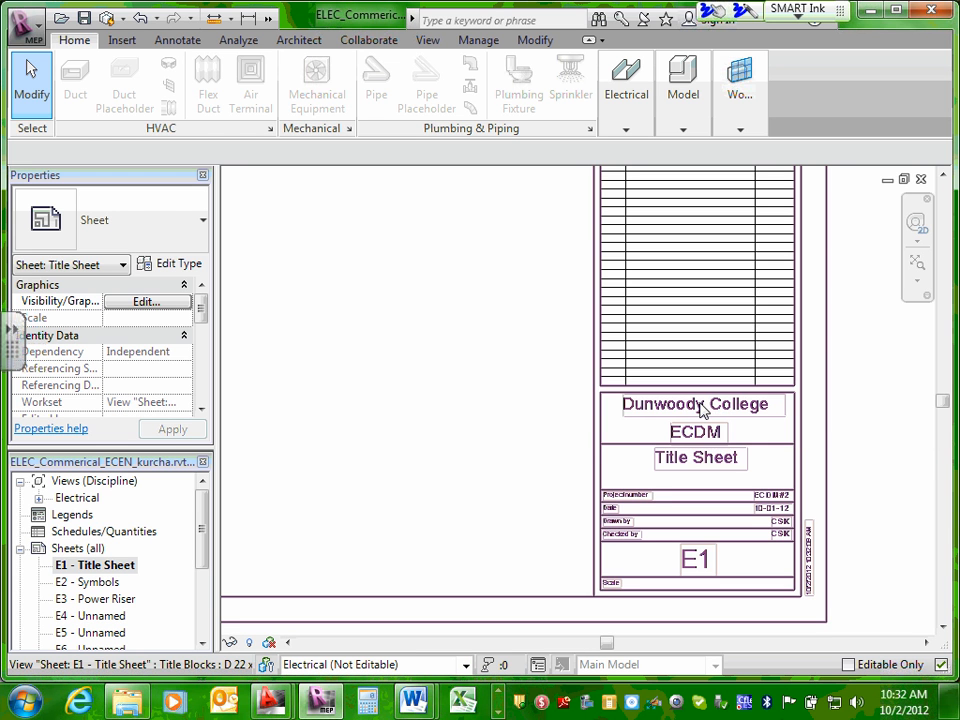
left_click(701, 407)
left_click(701, 406)
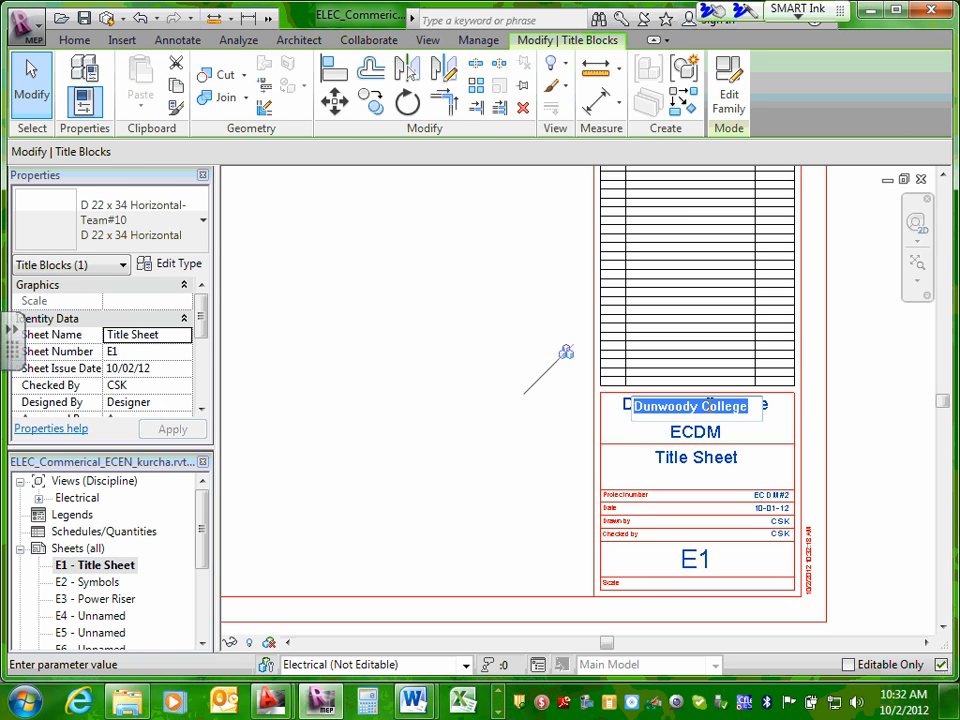
type("Comm")
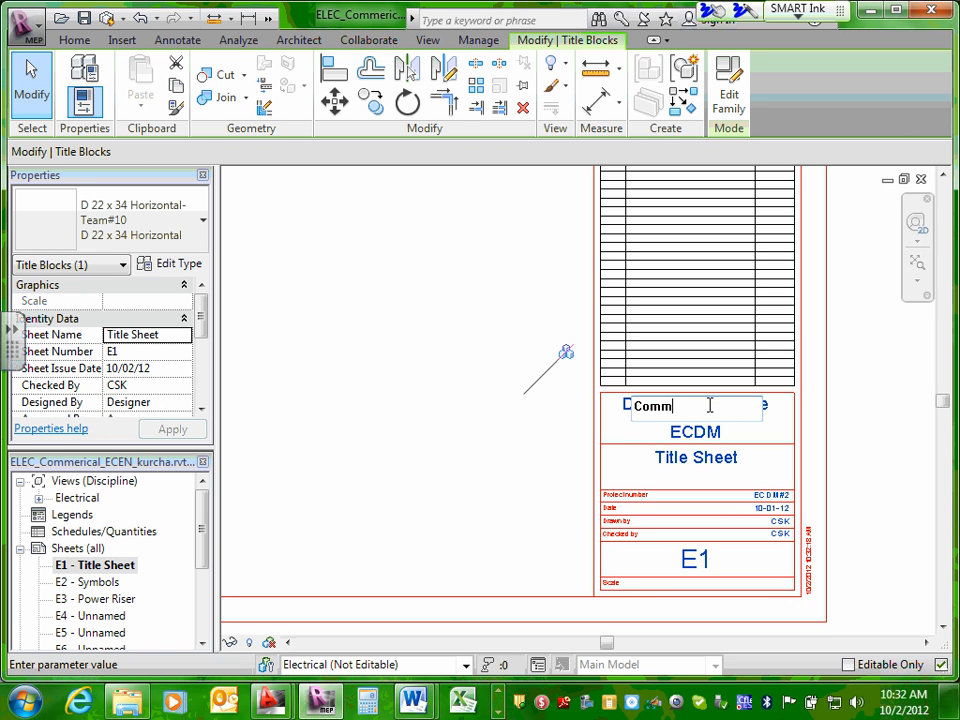
type("ecial Project")
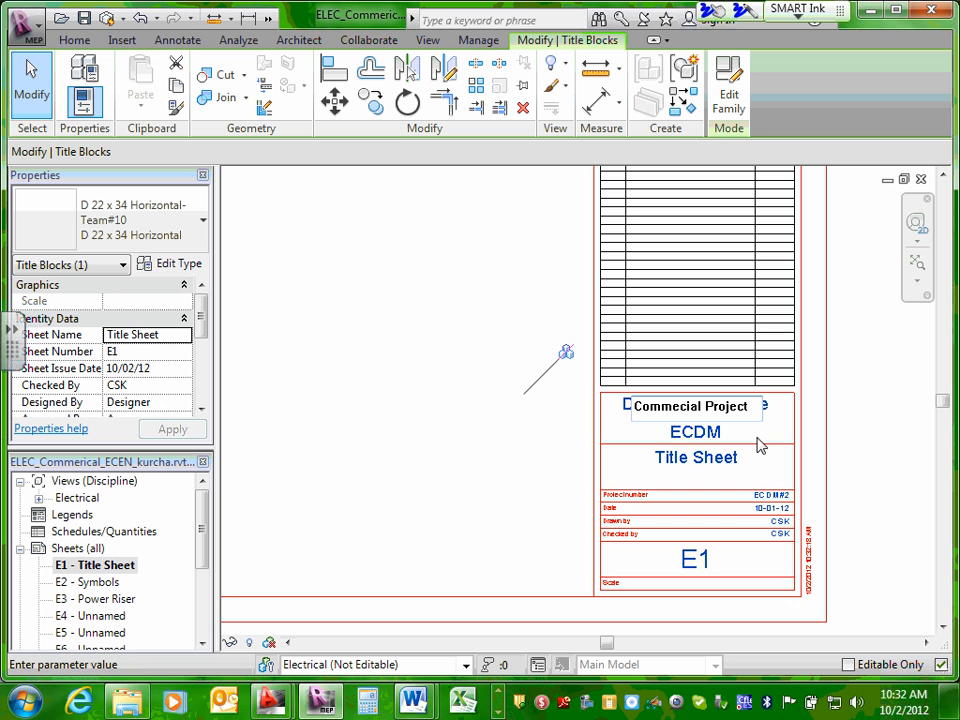
left_click(705, 432)
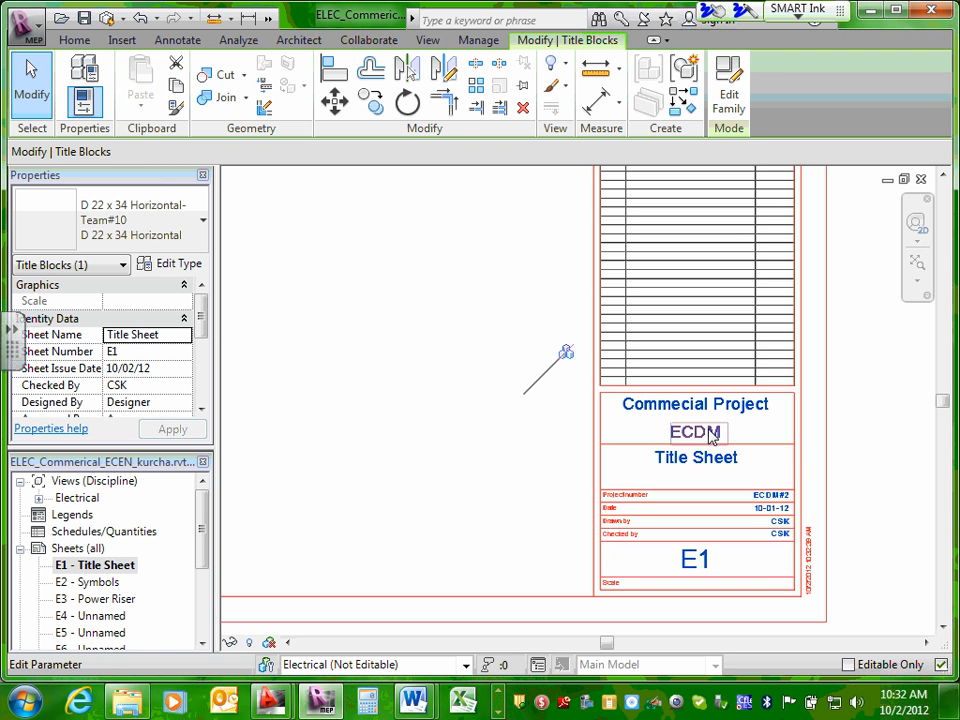
left_click(712, 432)
left_click(817, 435)
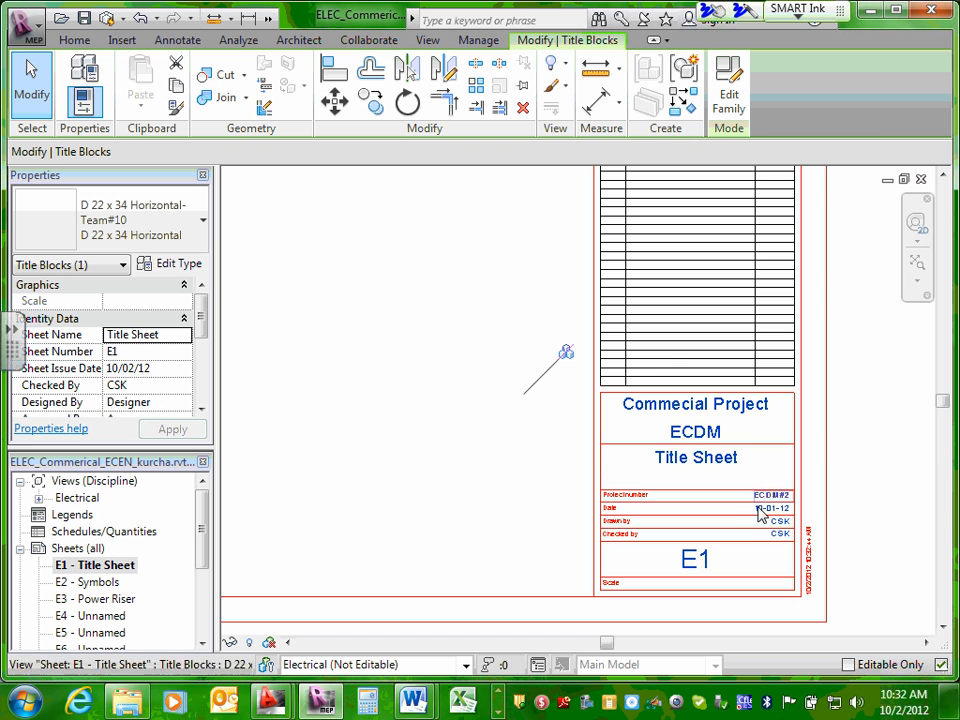
Set the project number in the E1 Title Sheet's title block to ECDM2110.
left_click(718, 460)
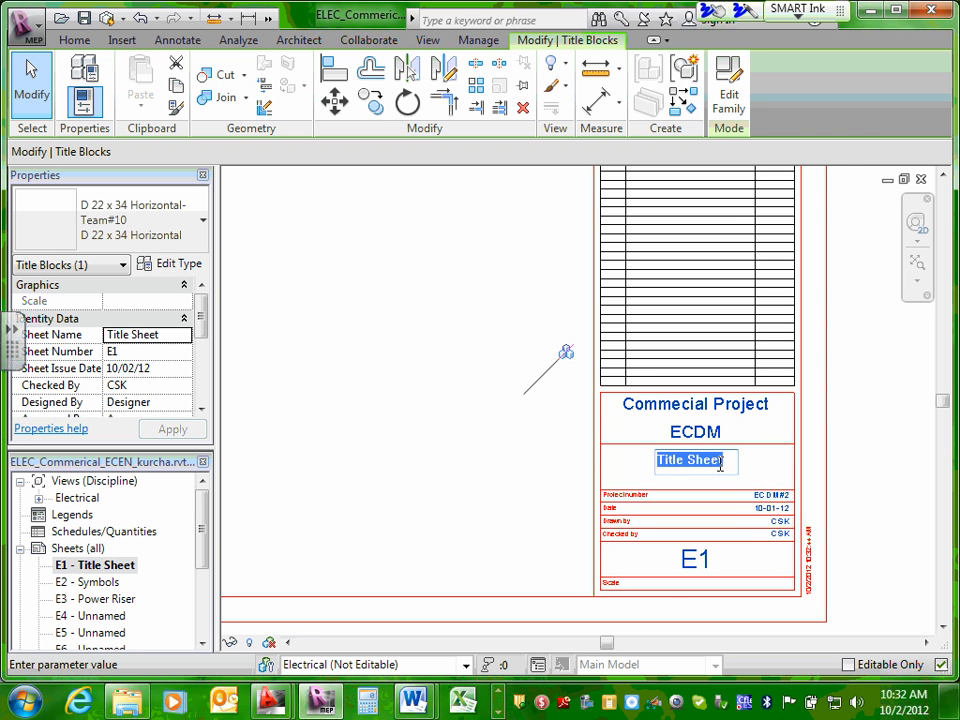
scroll(767, 508, "up", 3)
scroll(815, 490, "up", 2)
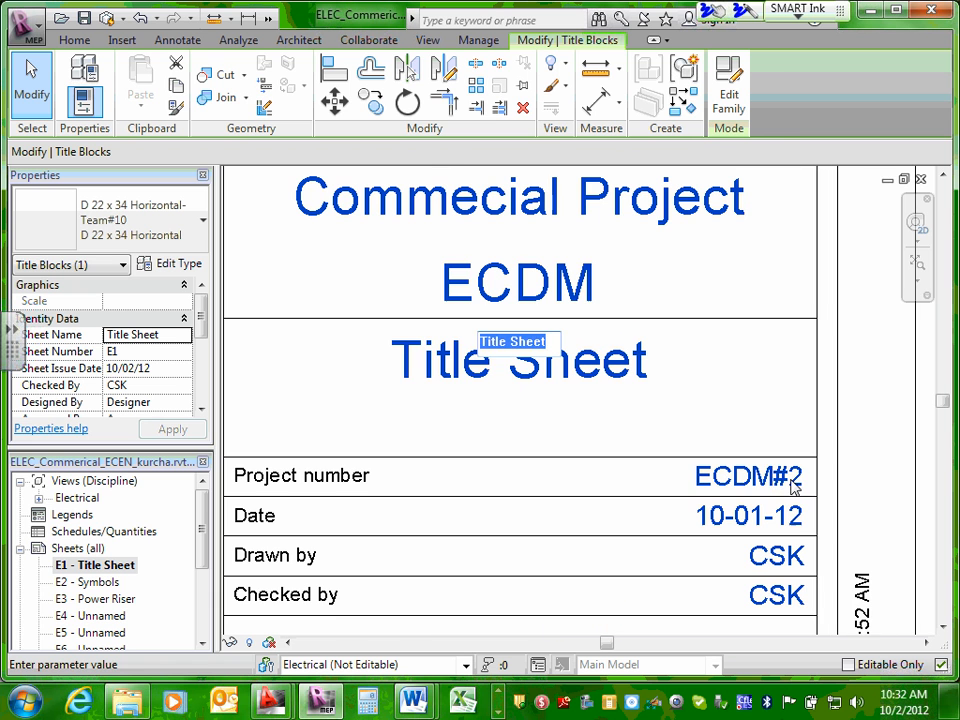
left_click(793, 487)
left_click(793, 487)
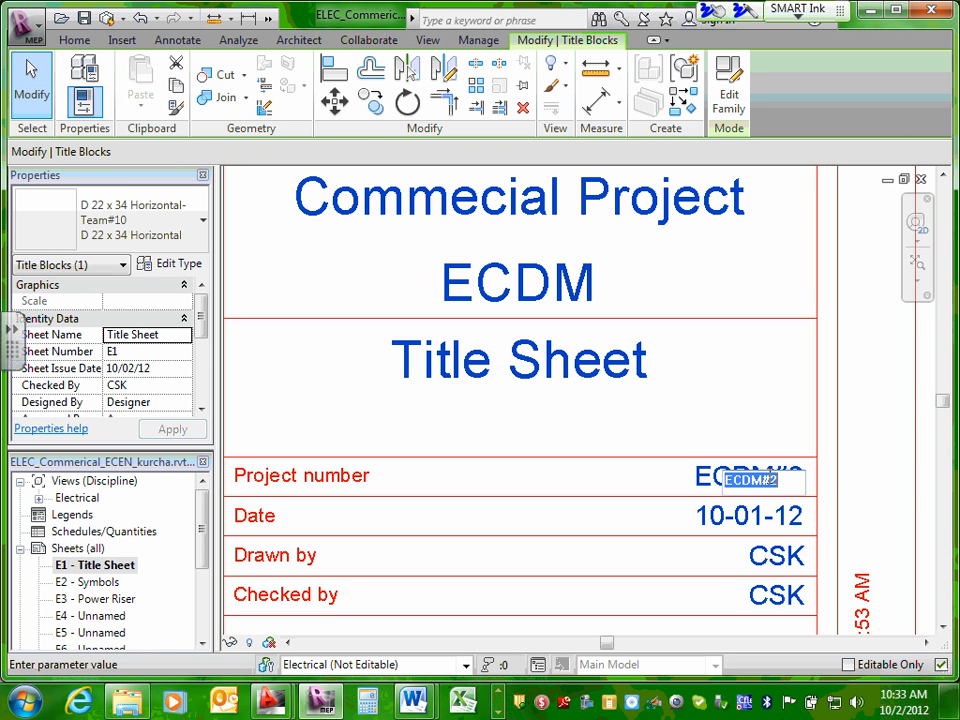
left_click(780, 477)
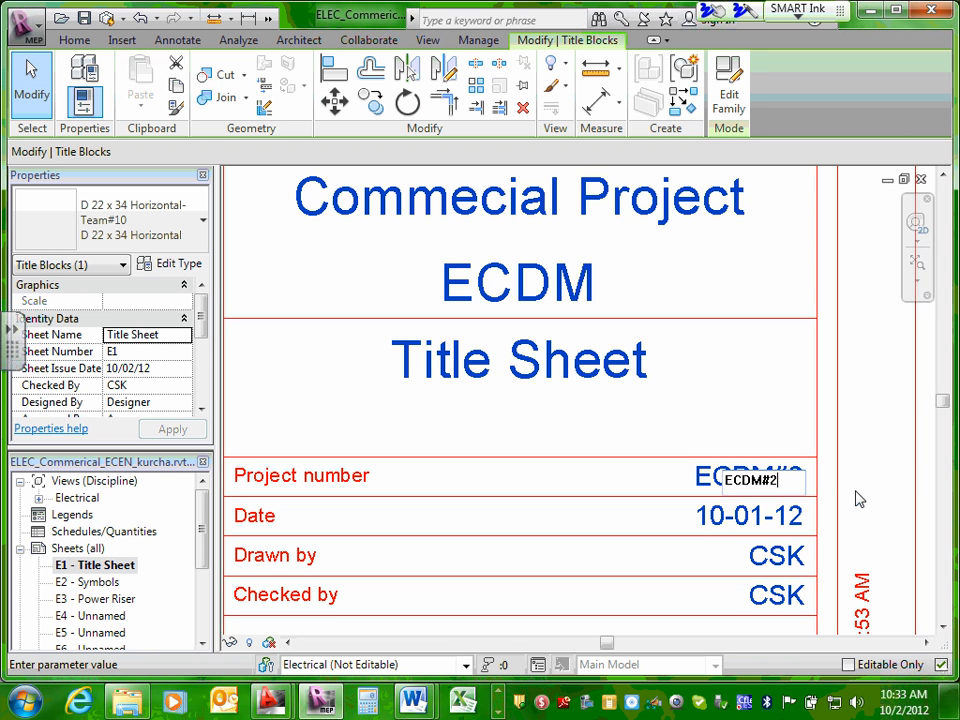
key("BackSpace")
key("BackSpace")
type("2110")
left_click(857, 496)
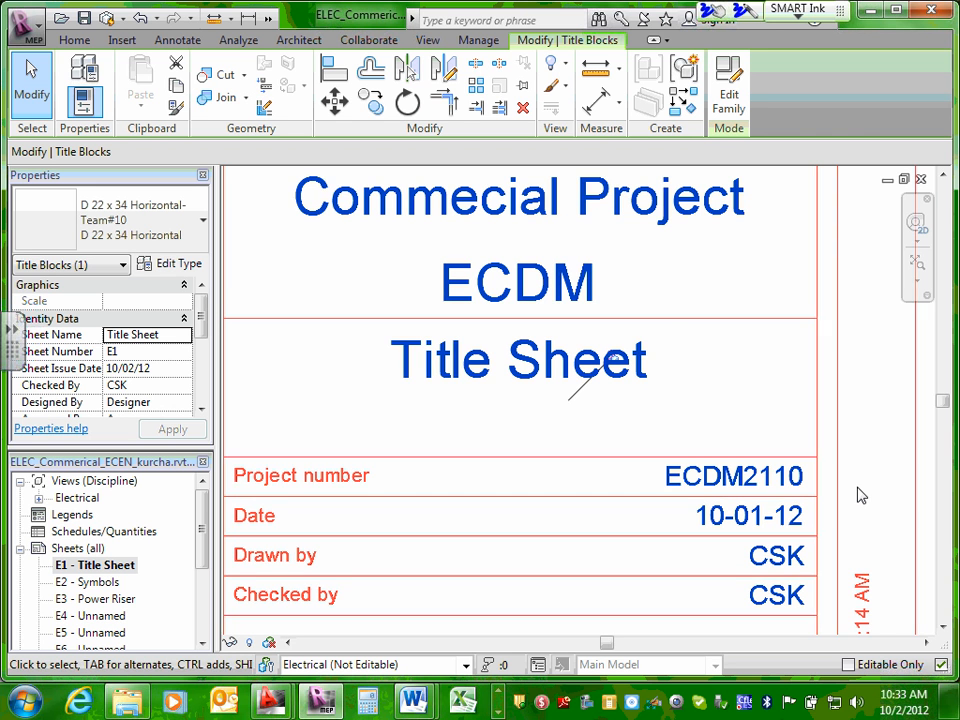
left_click(760, 515)
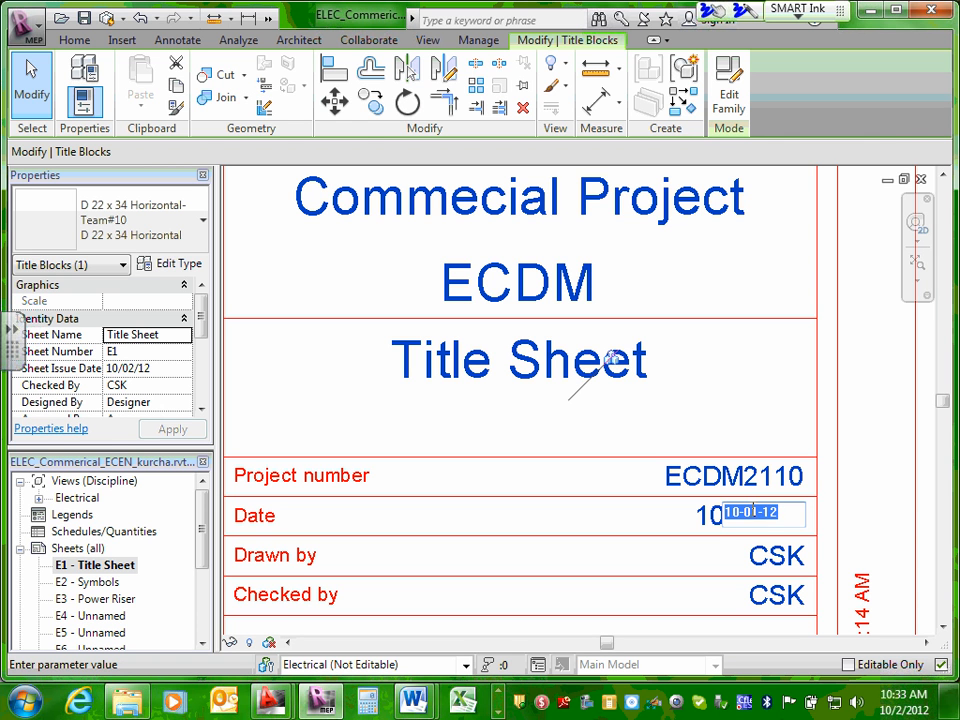
left_click_drag(751, 513, 760, 513)
left_click(883, 514)
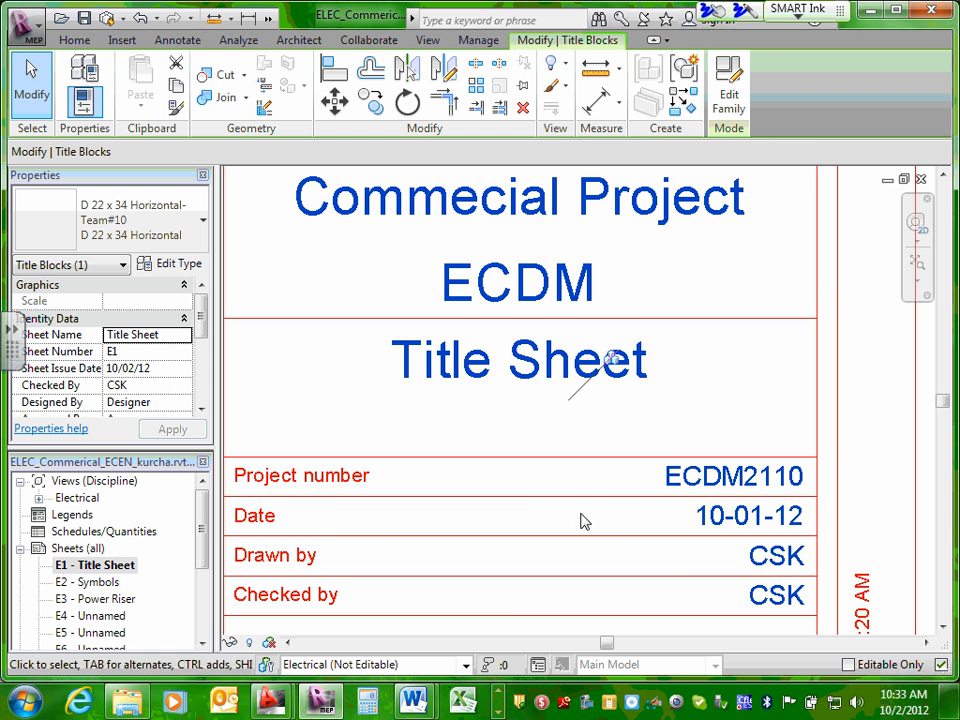
Set the Drawn by value in the E1 title block to "CSK/GR".
scroll(521, 514, "down", 1)
scroll(750, 542, "up", 2)
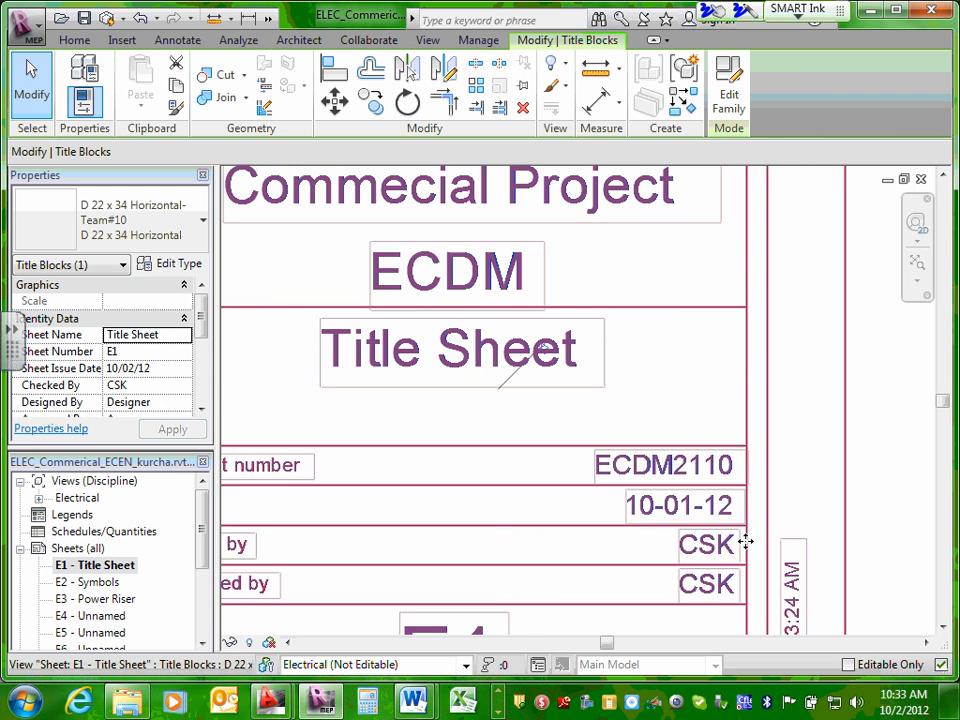
scroll(735, 551, "down", 2)
middle_click_drag(746, 542, 763, 540)
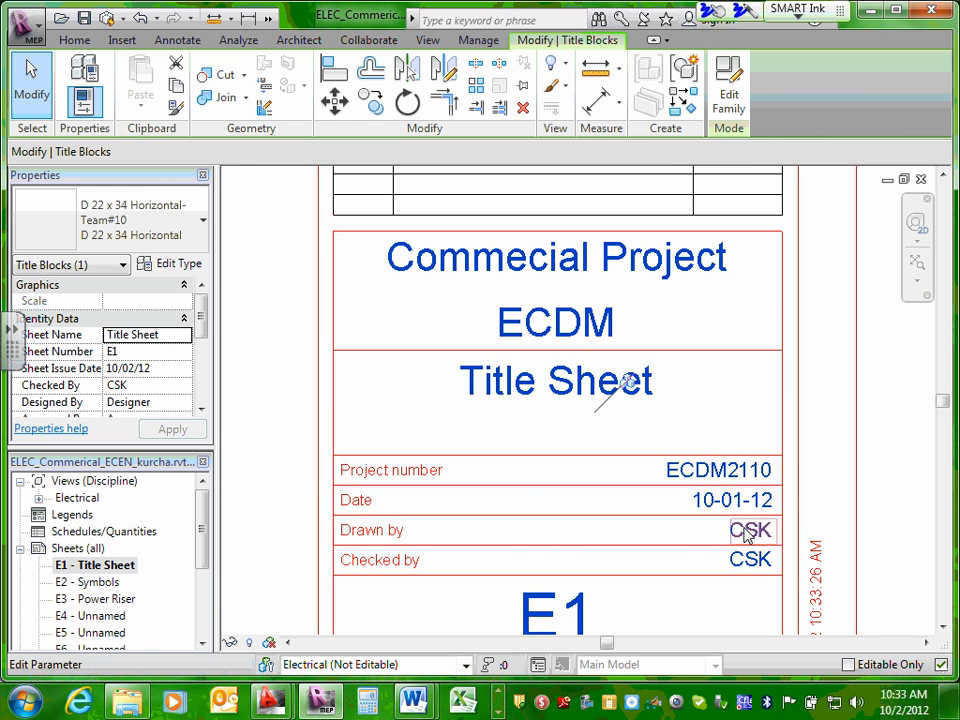
left_click(751, 531)
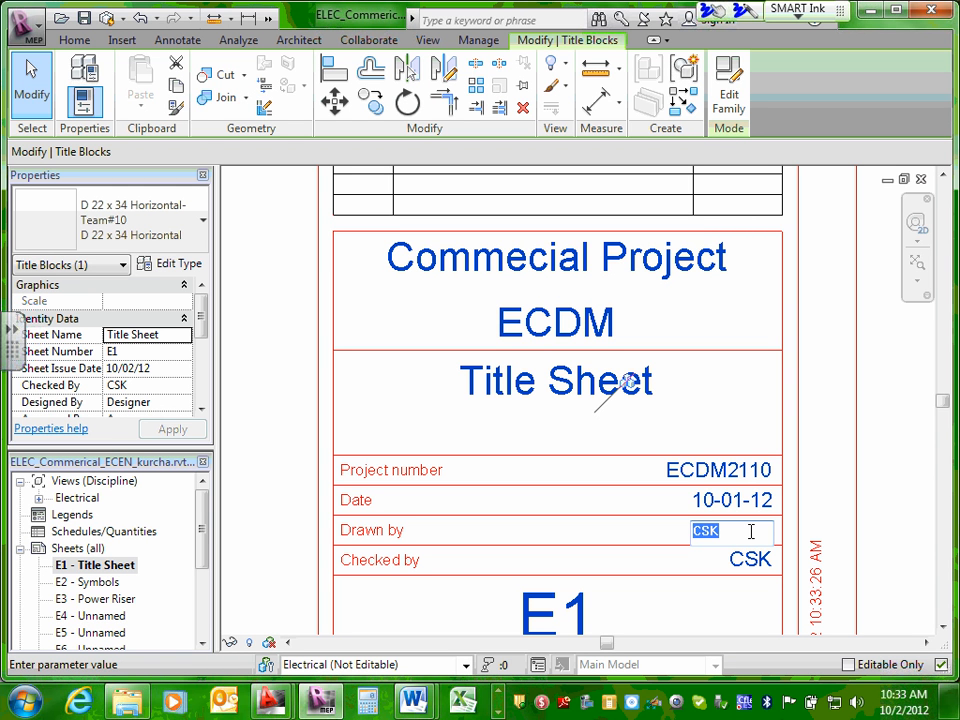
left_click(748, 532)
type("/GR")
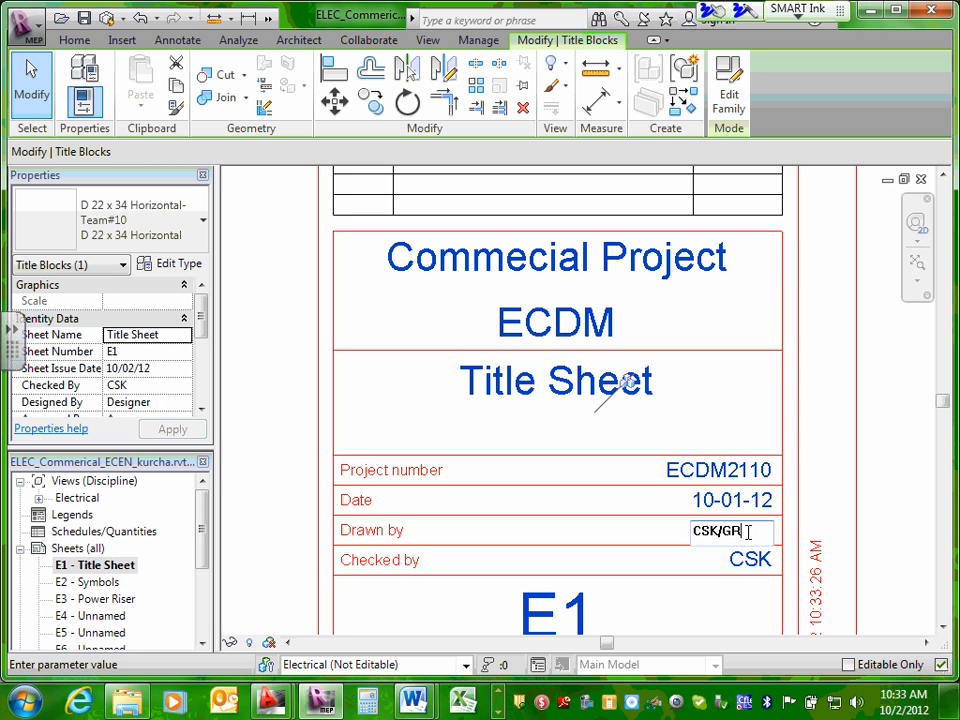
key("Return")
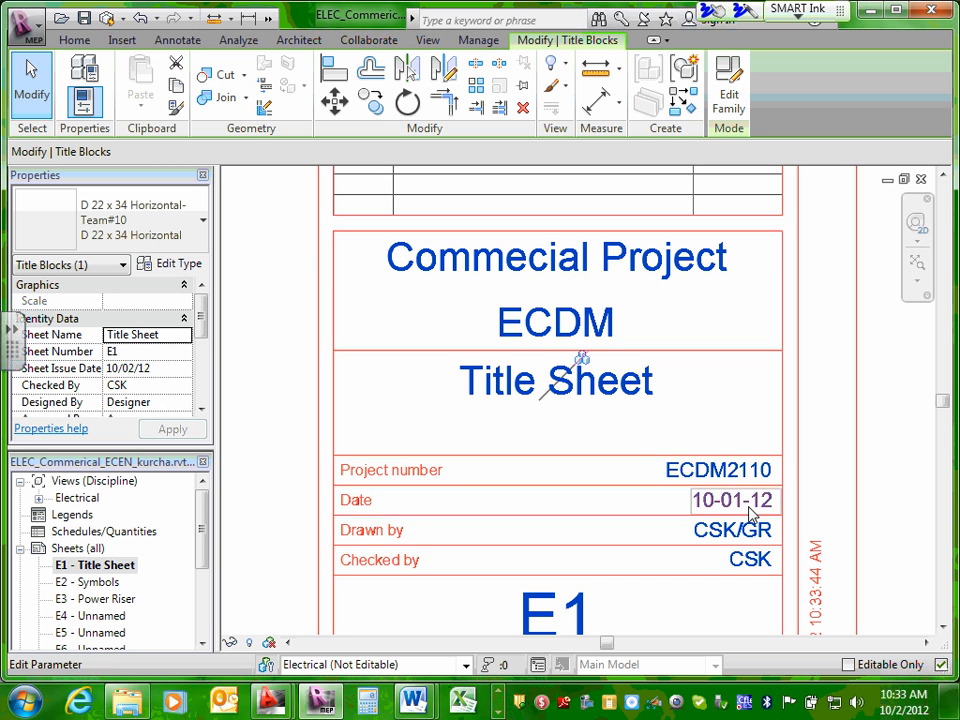
Check the Checked by value of sheet E1, its logo and consultant areas, and the filled-in project details.
left_click(746, 560)
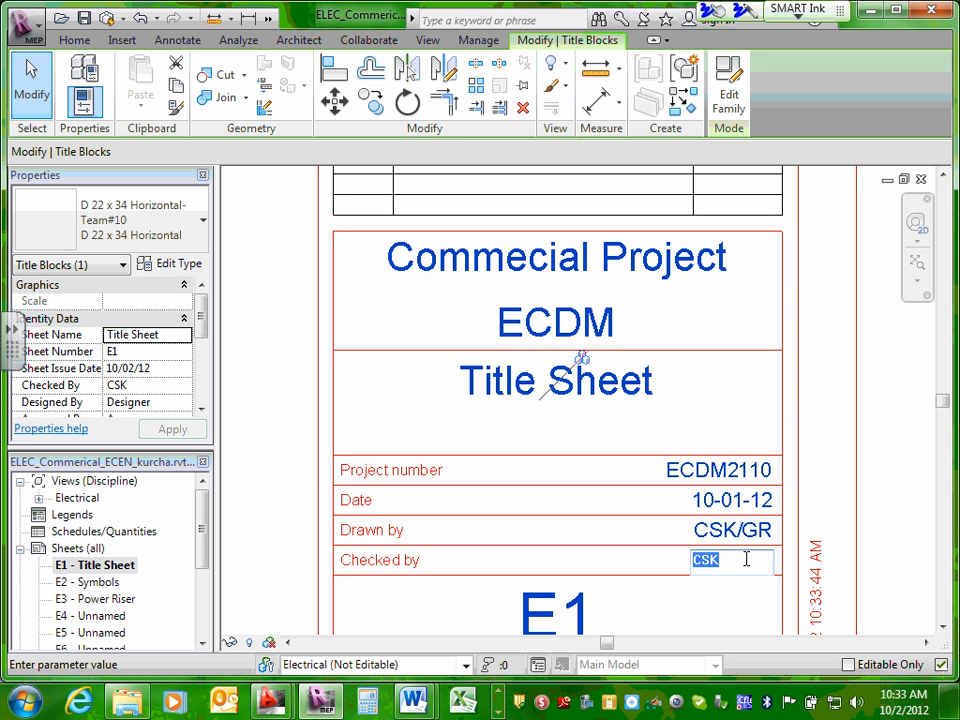
left_click(811, 418)
scroll(813, 419, "down", 2)
scroll(811, 420, "down", 3)
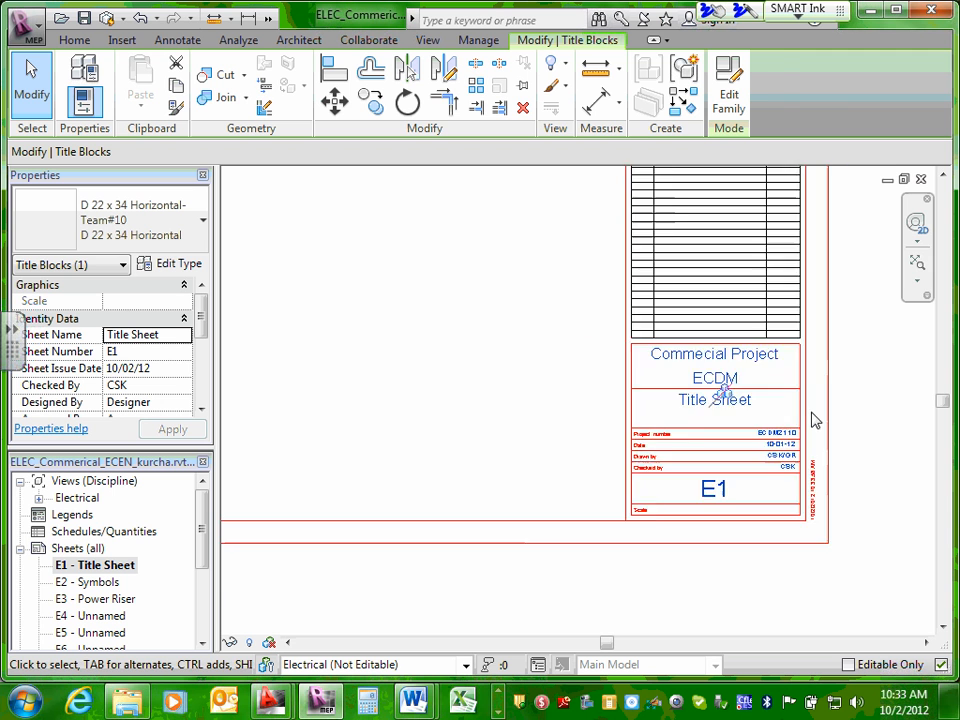
middle_click_drag(852, 395, 842, 563)
scroll(824, 517, "down", 2)
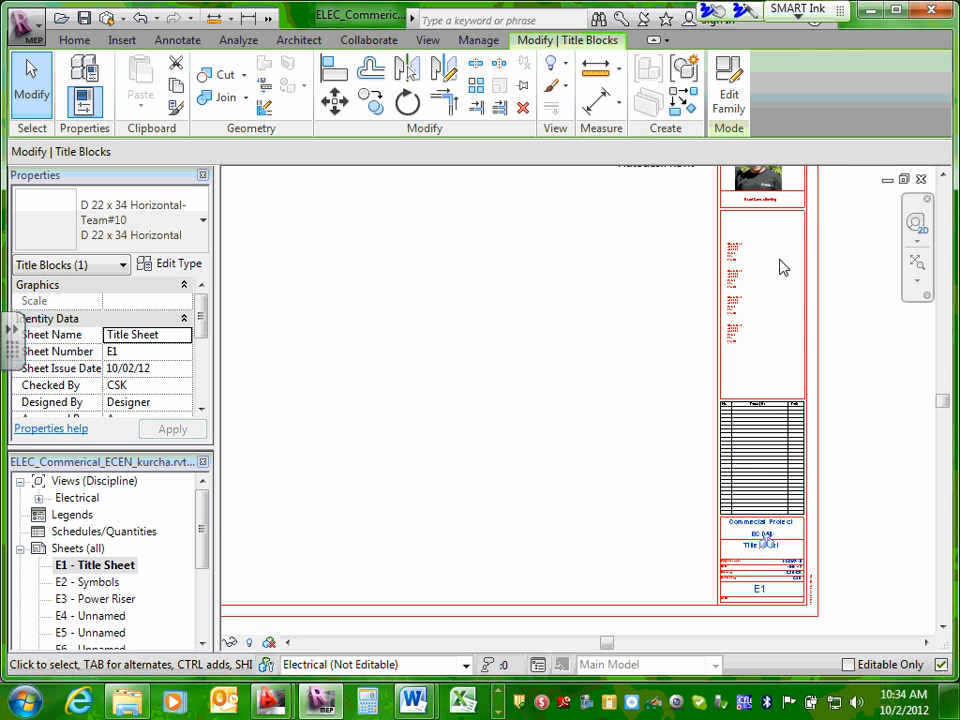
middle_click_drag(648, 260, 672, 318)
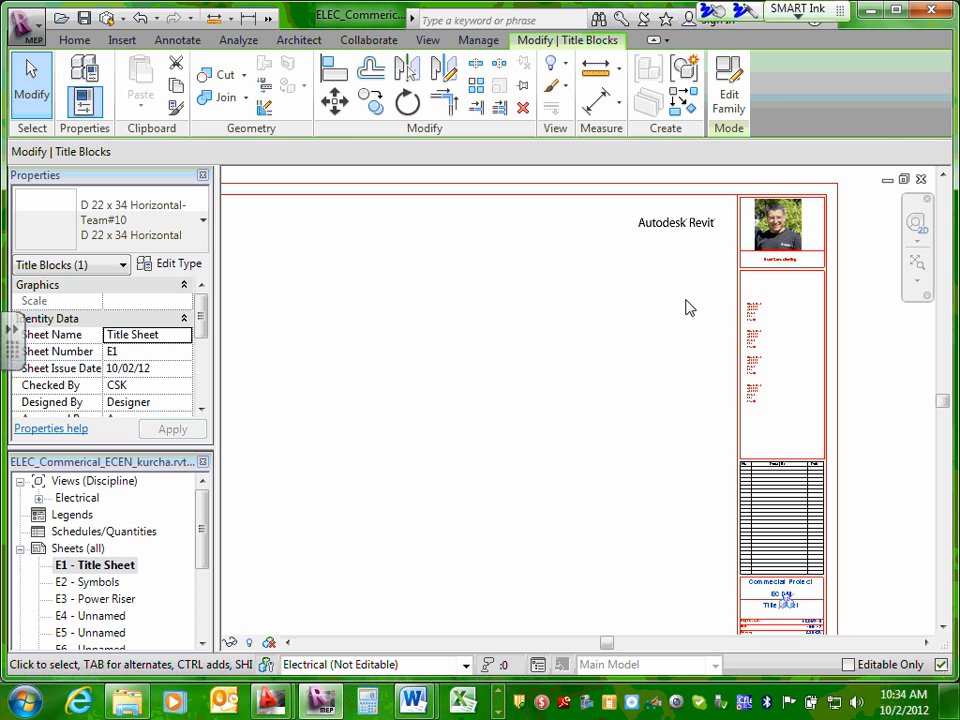
middle_click_drag(654, 557, 671, 424)
scroll(731, 457, "up", 2)
scroll(827, 448, "up", 1)
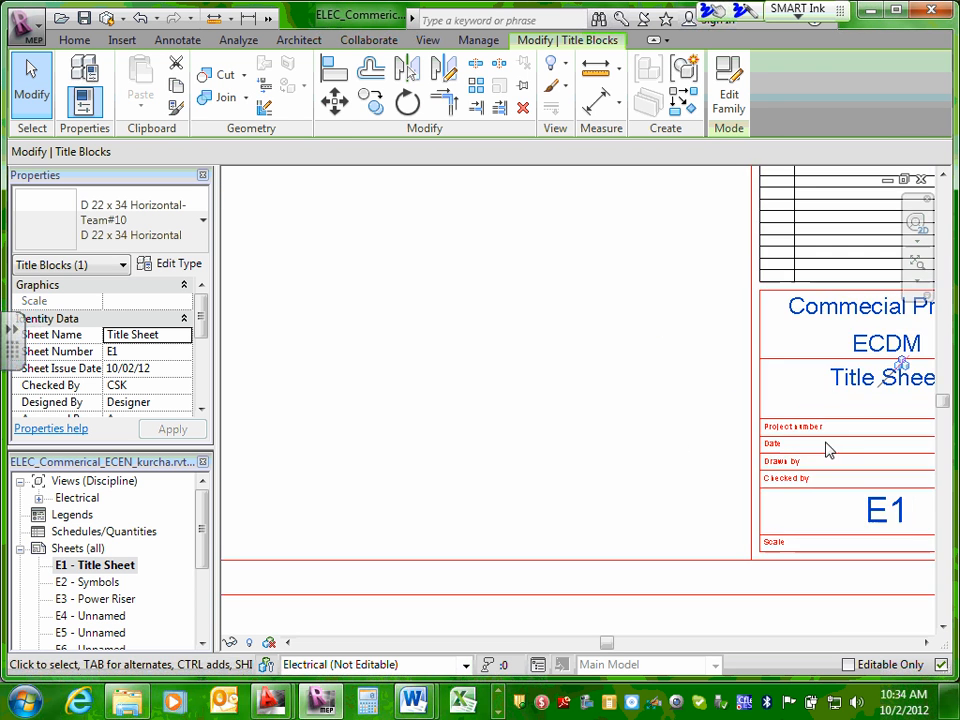
middle_click_drag(827, 448, 531, 456)
scroll(580, 431, "up", 1)
scroll(642, 510, "up", 1)
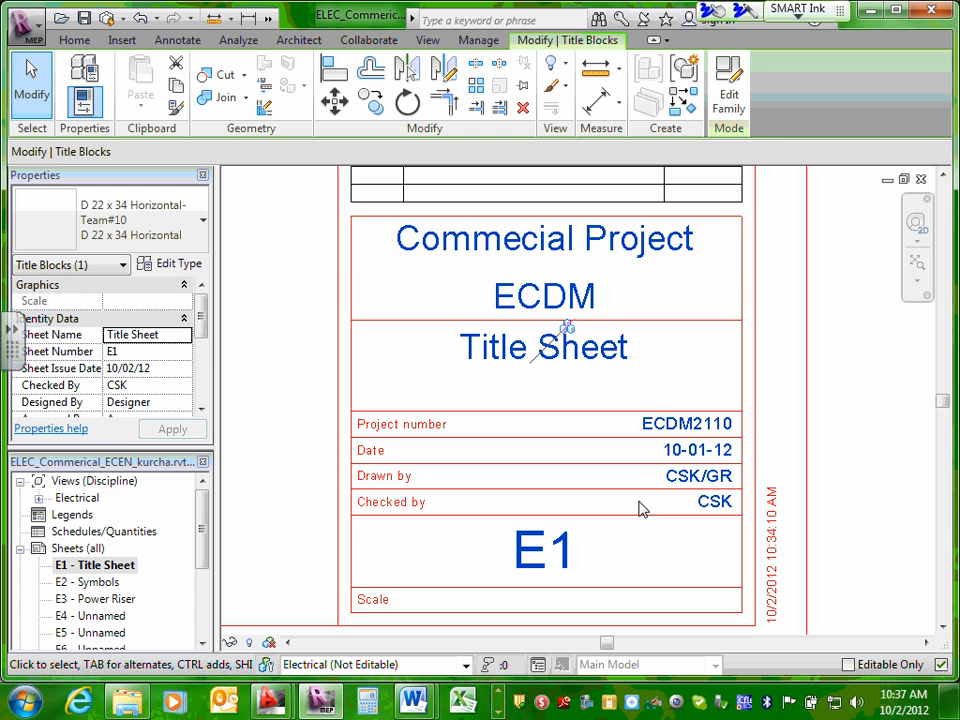
Deselect the title block and review the whole E1 title block strip, from the company logo to the sheet number.
left_click(836, 396)
scroll(836, 396, "down", 2)
middle_click_drag(844, 345, 845, 500)
scroll(838, 480, "down", 2)
scroll(838, 480, "down", 1)
middle_click_drag(841, 218, 817, 563)
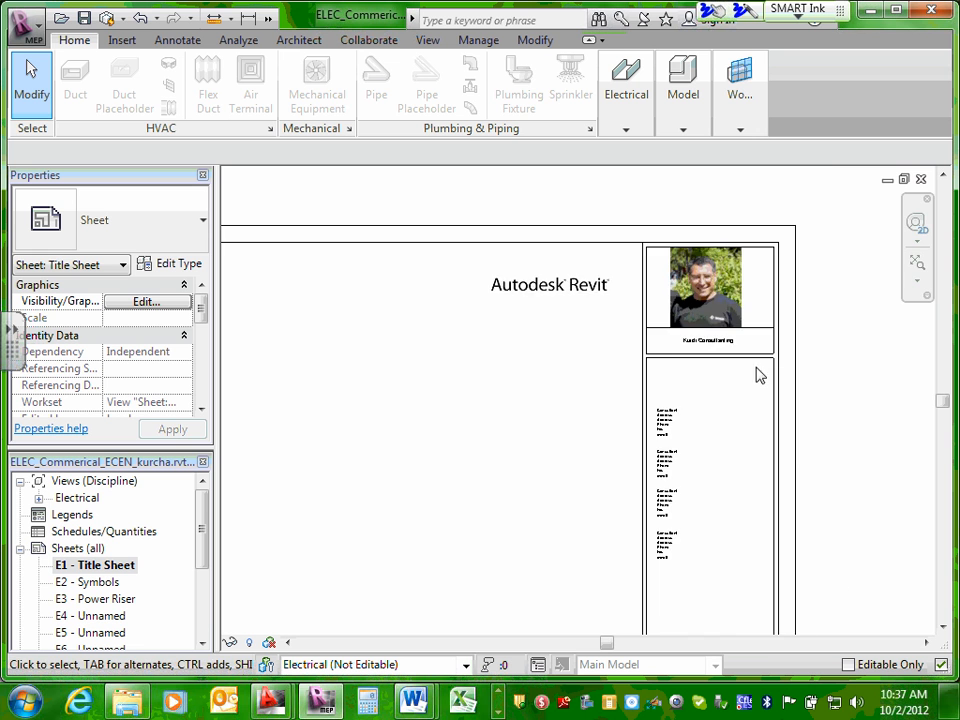
scroll(712, 386, "down", 1)
middle_click_drag(780, 452, 778, 220)
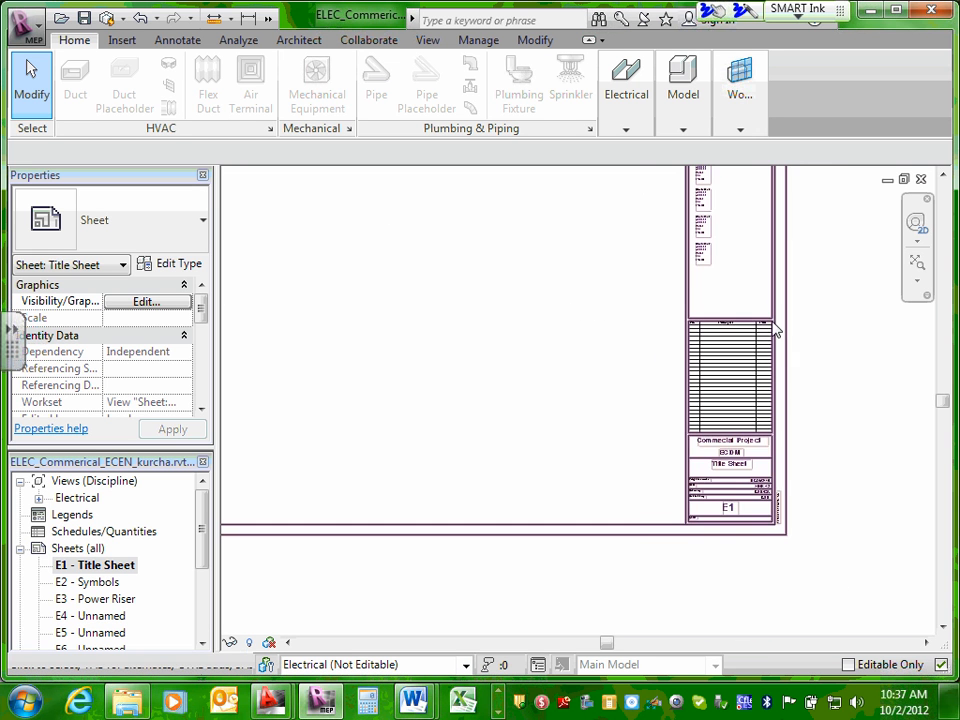
scroll(784, 480, "up", 2)
middle_click_drag(786, 484, 823, 377)
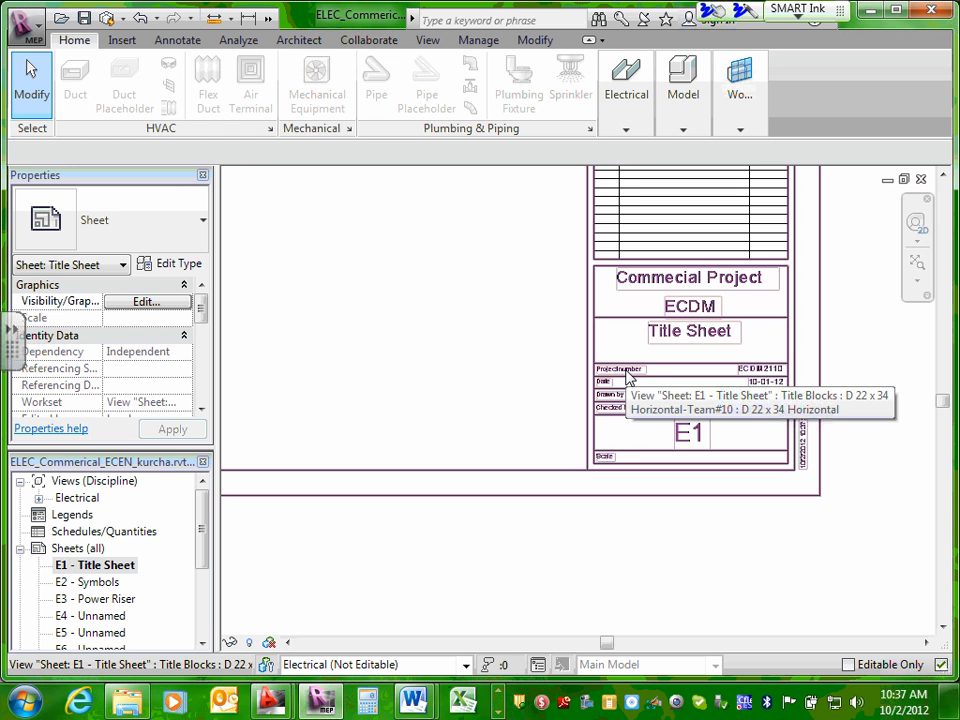
scroll(690, 398, "up", 1)
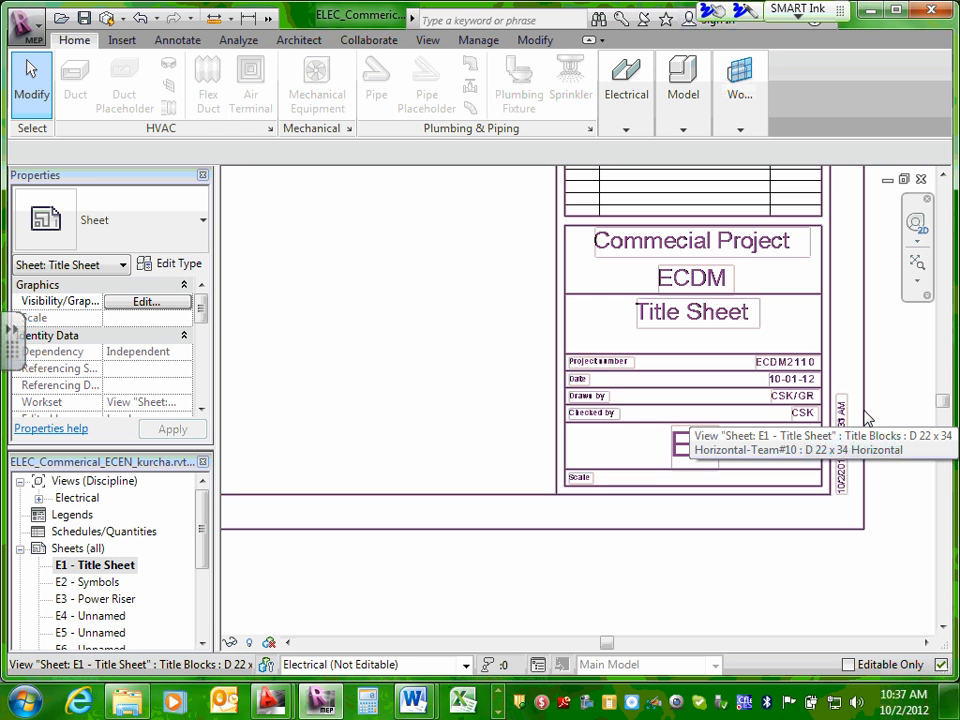
Open sheet E2 - Symbols and examine the project details in its title block.
double_click(98, 584)
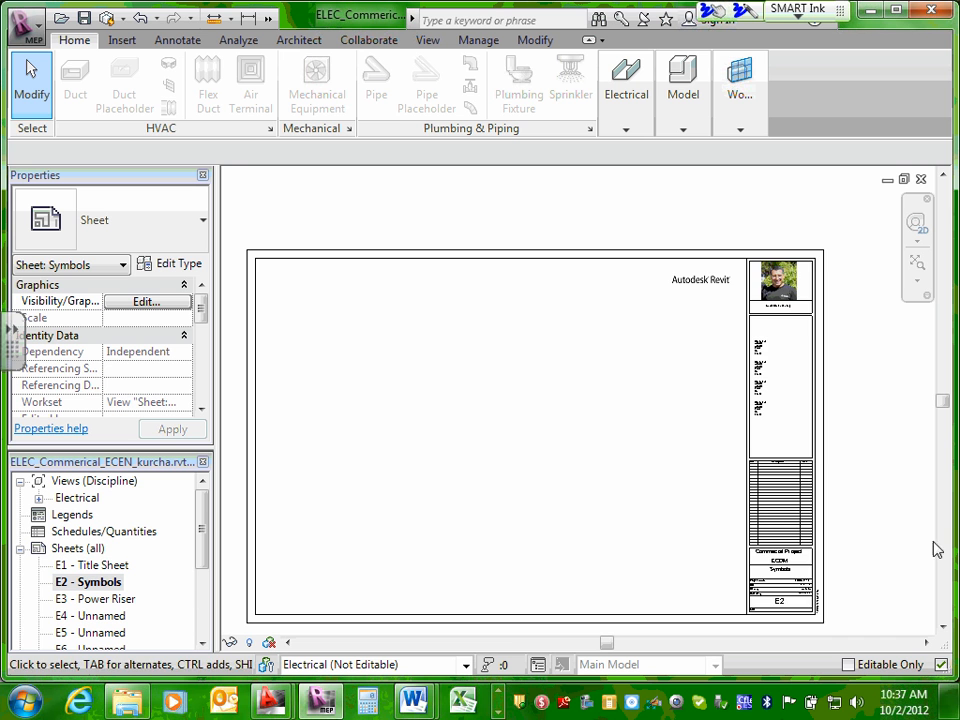
scroll(860, 500, "up", 5)
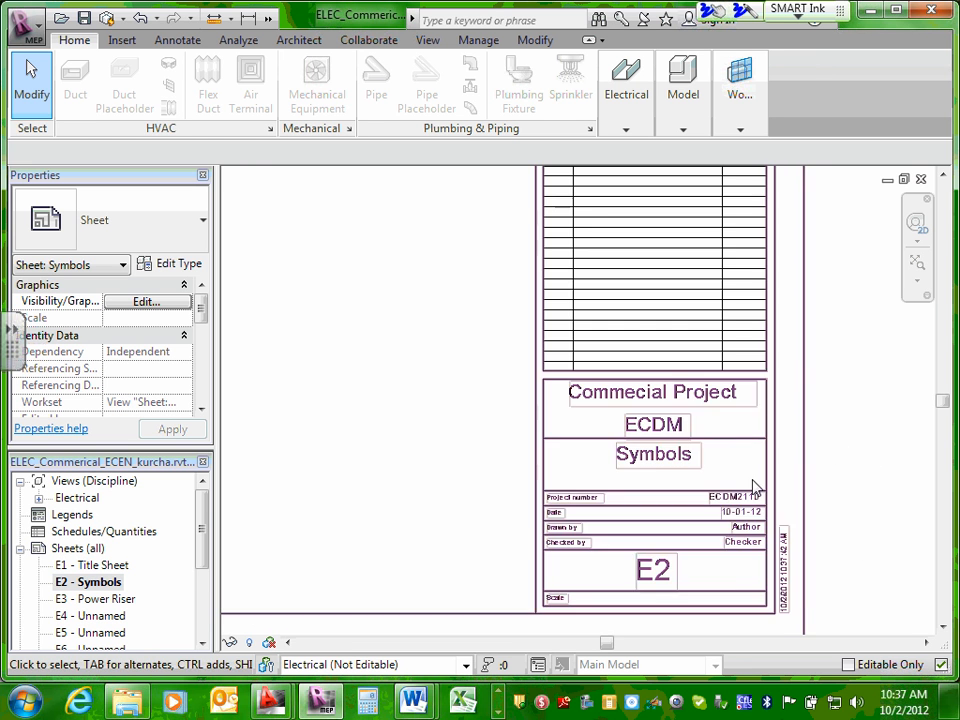
scroll(757, 487, "up", 4)
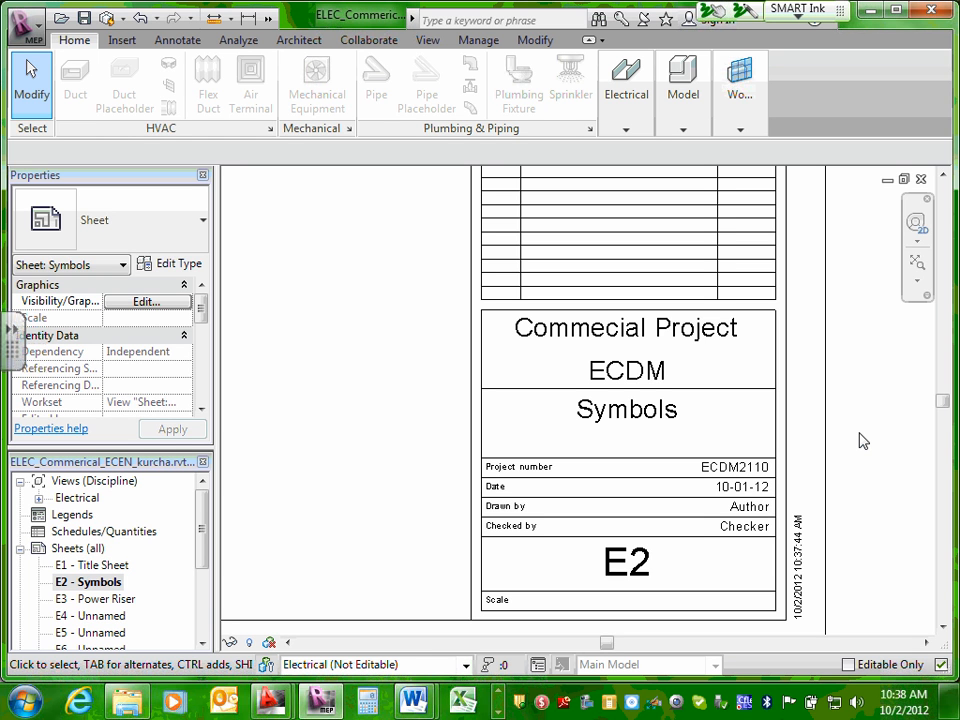
Circle E2's sheet name, Drawn by, Checked by and sheet number in green ink as values that differ per sheet.
mouse_move(795, 502)
left_mouse_down()
mouse_move(800, 514)
mouse_move(740, 494)
left_mouse_up()
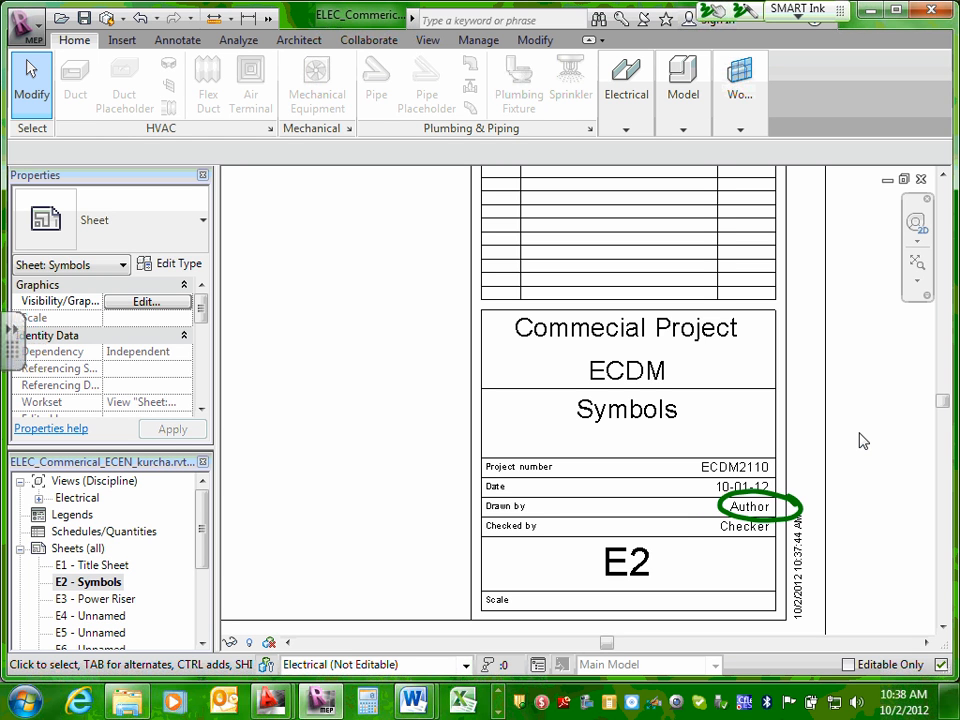
mouse_move(793, 531)
left_mouse_down()
mouse_move(706, 517)
mouse_move(795, 525)
left_mouse_up()
mouse_move(713, 398)
left_mouse_down()
mouse_move(617, 387)
mouse_move(716, 409)
mouse_move(697, 394)
mouse_move(788, 492)
mouse_move(782, 560)
left_mouse_up()
mouse_move(844, 396)
left_mouse_down()
mouse_move(870, 408)
mouse_move(846, 439)
left_mouse_up()
mouse_move(880, 370)
left_mouse_down()
mouse_move(858, 452)
mouse_move(904, 387)
left_mouse_up()
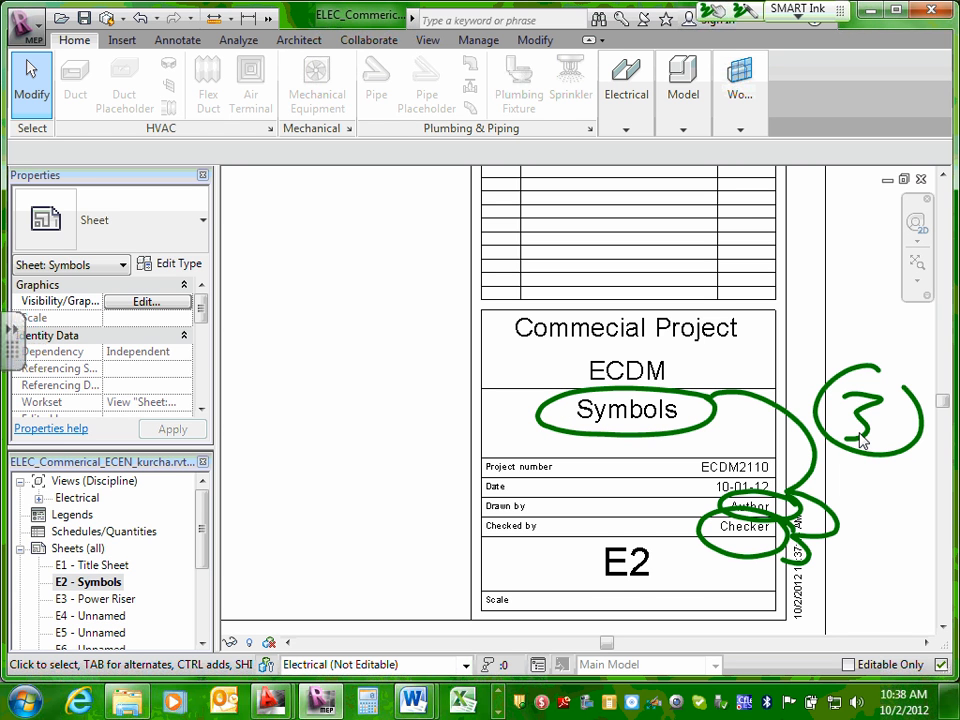
mouse_move(649, 541)
left_mouse_down()
mouse_move(621, 603)
mouse_move(744, 569)
left_mouse_up()
mouse_move(880, 391)
left_mouse_down()
mouse_move(866, 434)
mouse_move(919, 435)
left_mouse_up()
left_click_drag(906, 402, 881, 457)
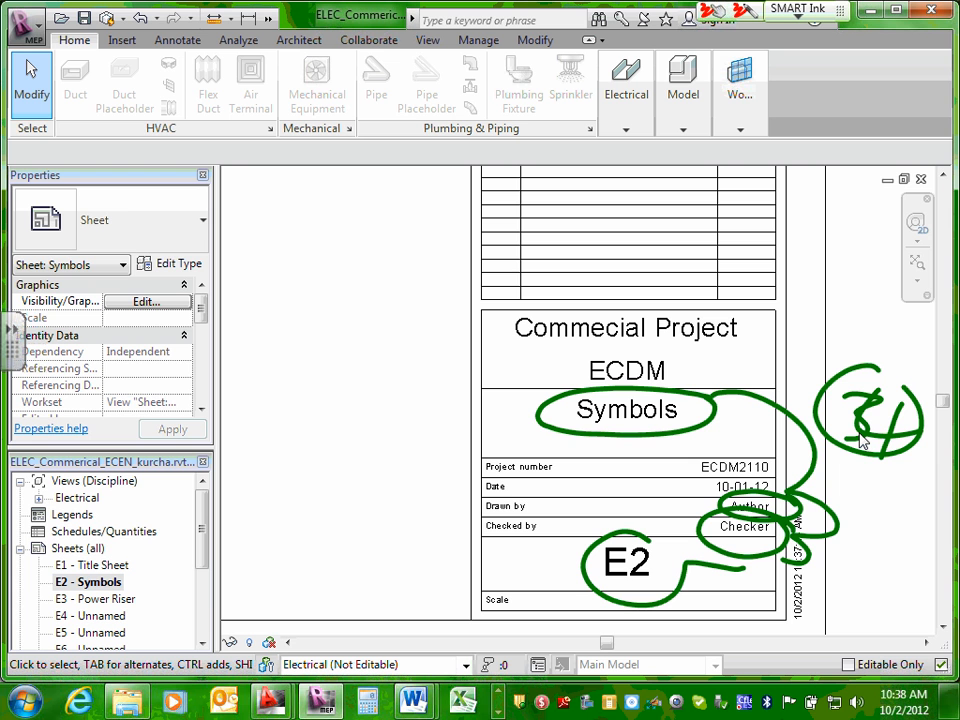
Circle the owner, project name, project number and date in red ink, label them "same", and erase all ink marks.
mouse_move(780, 458)
left_mouse_down()
mouse_move(788, 452)
mouse_move(788, 476)
left_mouse_up()
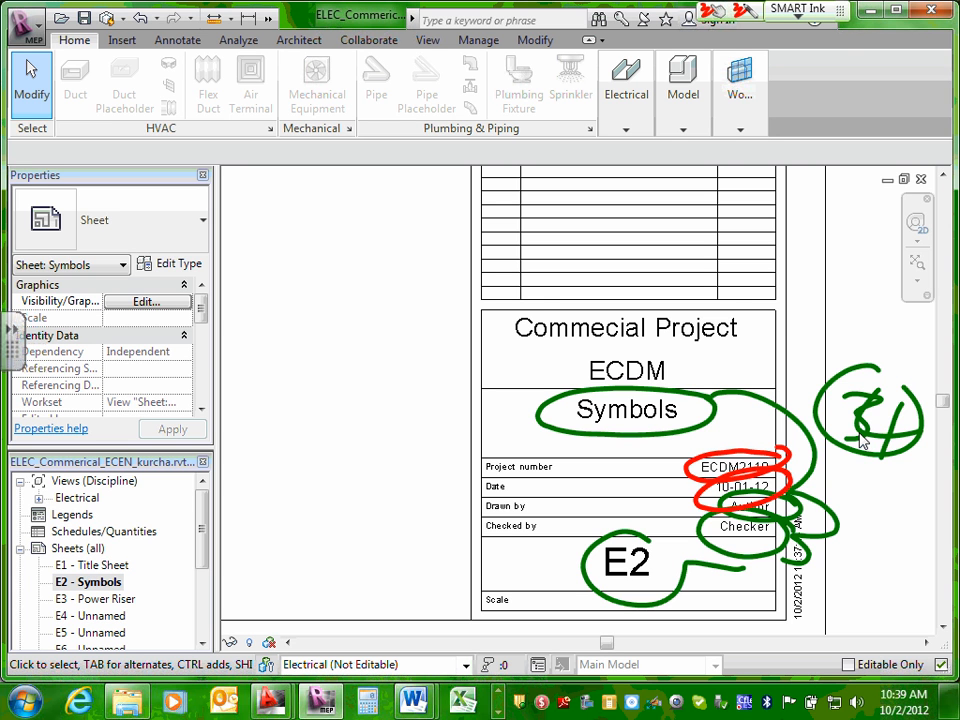
mouse_move(790, 313)
left_mouse_down()
mouse_move(730, 303)
mouse_move(540, 378)
mouse_move(665, 362)
left_mouse_up()
mouse_move(594, 372)
left_mouse_down()
mouse_move(548, 445)
mouse_move(688, 472)
left_mouse_up()
mouse_move(468, 278)
left_mouse_down()
mouse_move(432, 333)
mouse_move(510, 272)
mouse_move(620, 250)
left_mouse_up()
left_click_drag(498, 302, 424, 355)
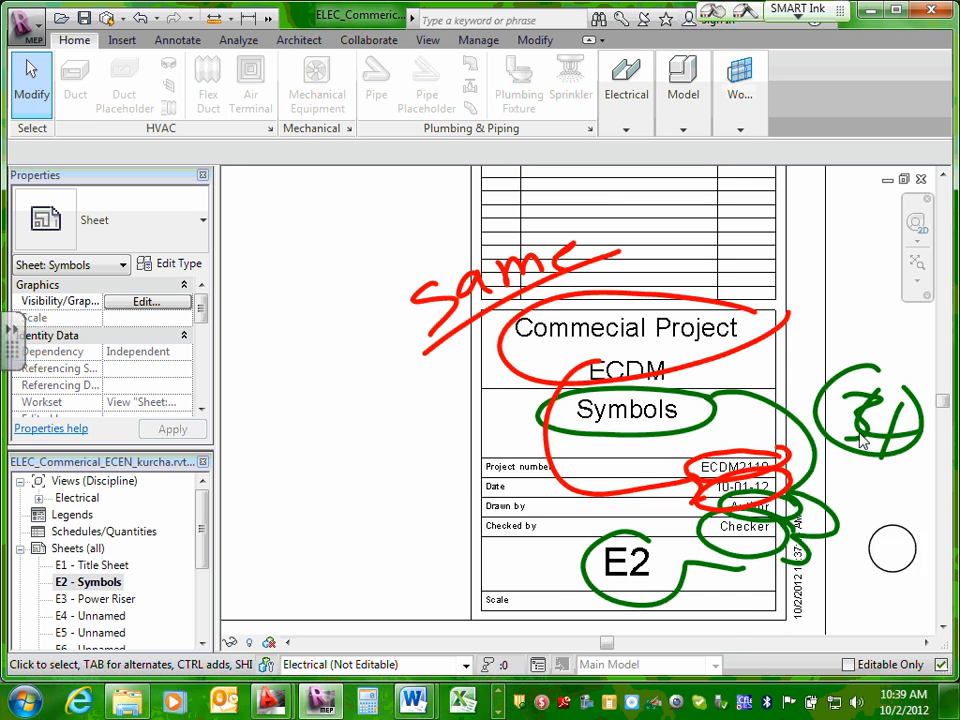
left_click_drag(892, 548, 427, 237)
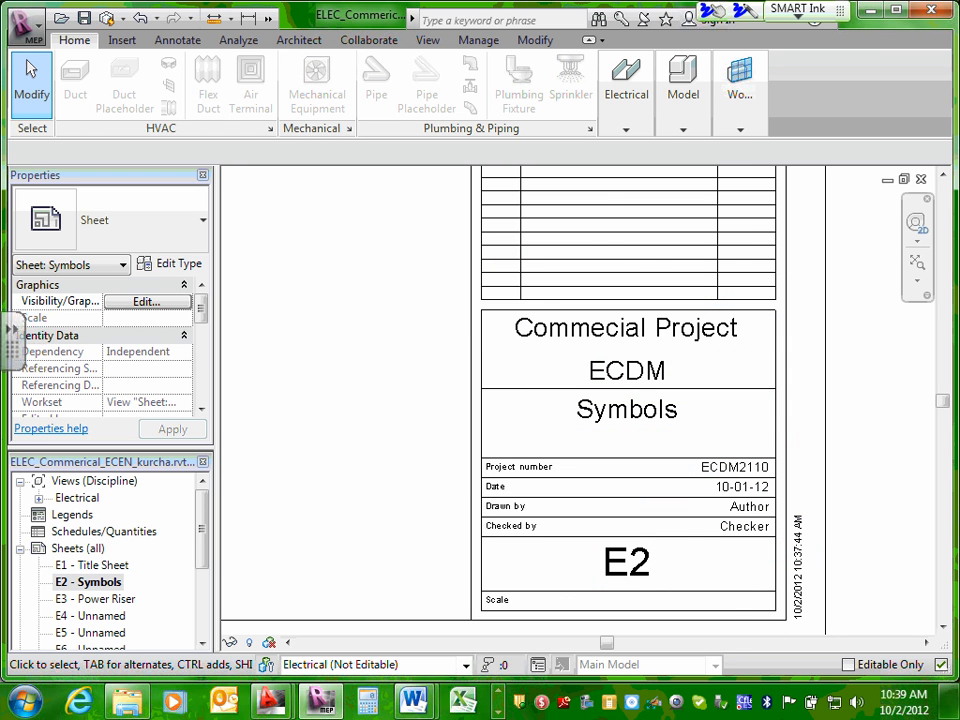
Review the full layout of sheet E2 - Symbols and return to the project's sheet list.
scroll(924, 6, "down", 6)
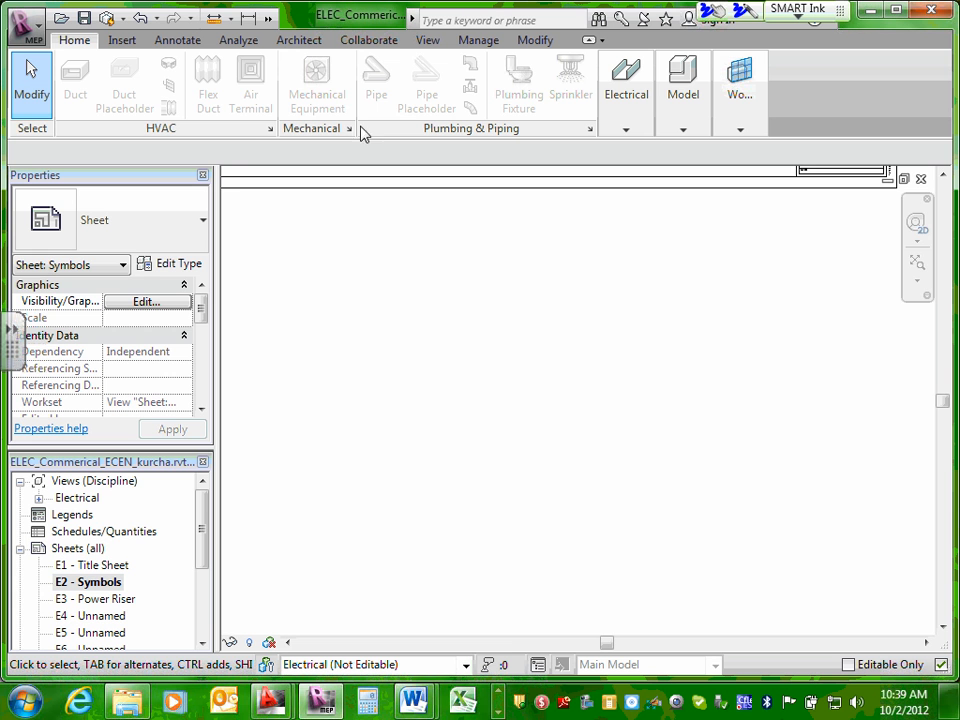
middle_click_drag(378, 457, 414, 689)
scroll(480, 286, "down", 2)
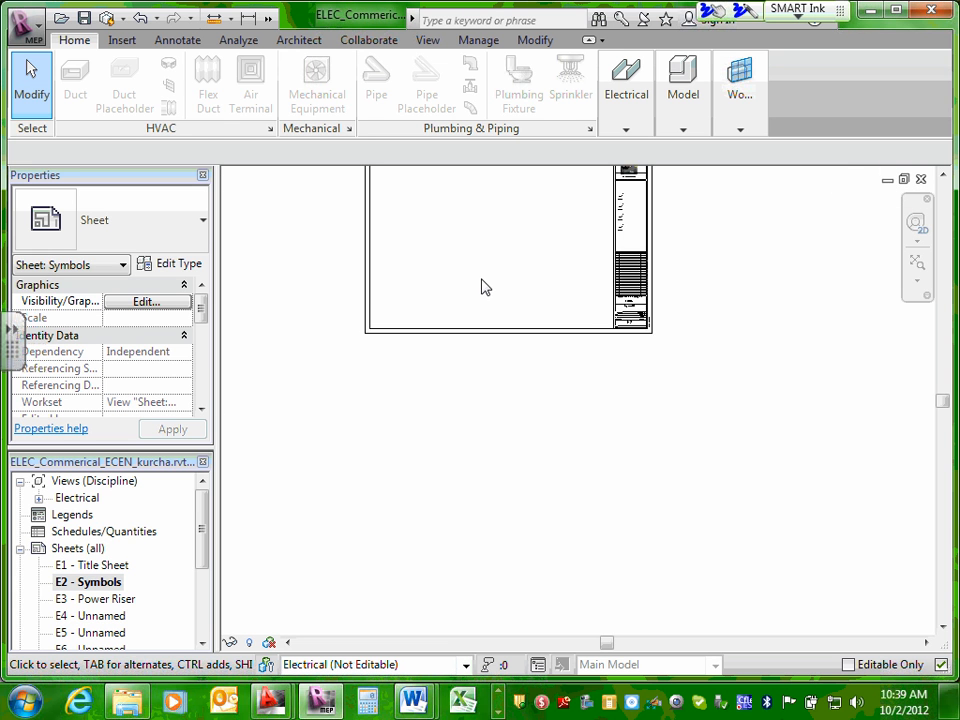
middle_click_drag(495, 296, 499, 477)
scroll(501, 476, "up", 3)
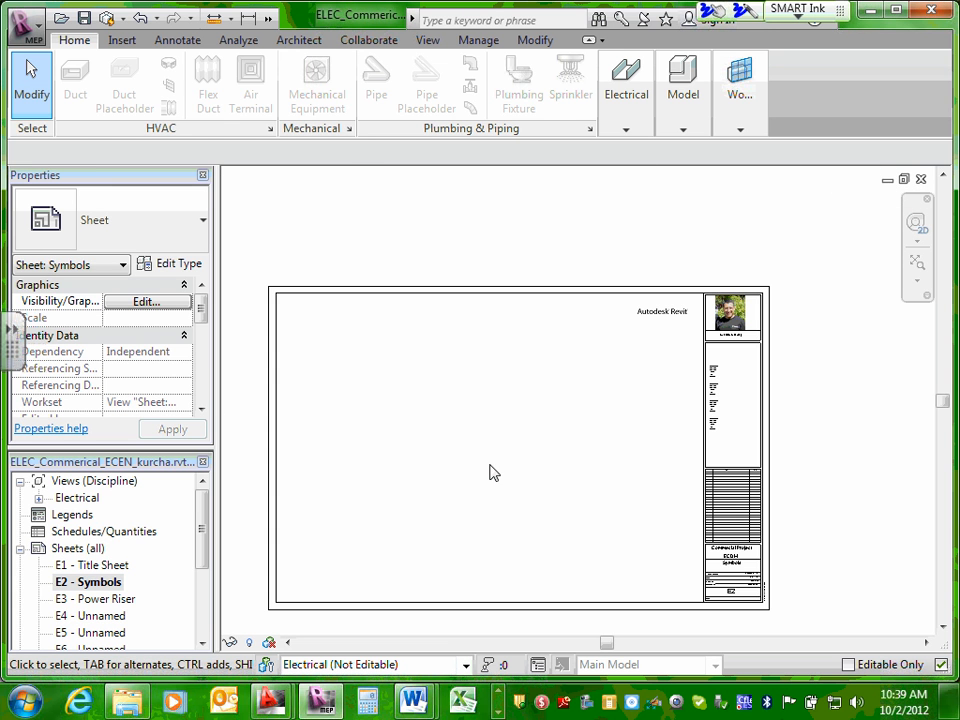
left_click(207, 530)
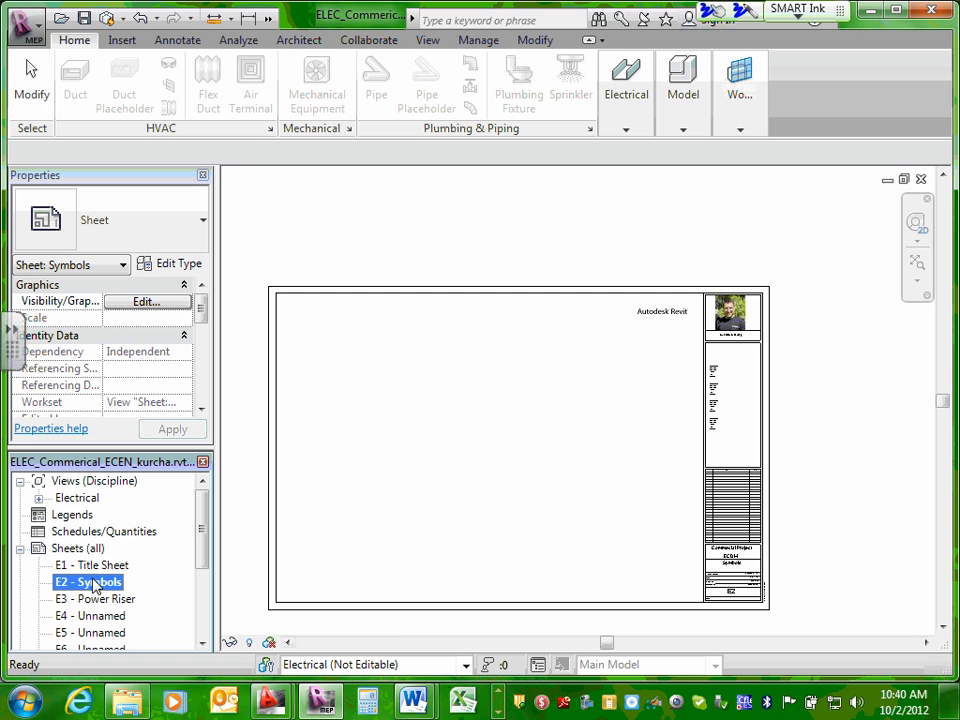
Narrow the Revit window to roughly the left 60 percent of the screen, leaving room for a second window beside it.
left_click_drag(204, 522, 206, 540)
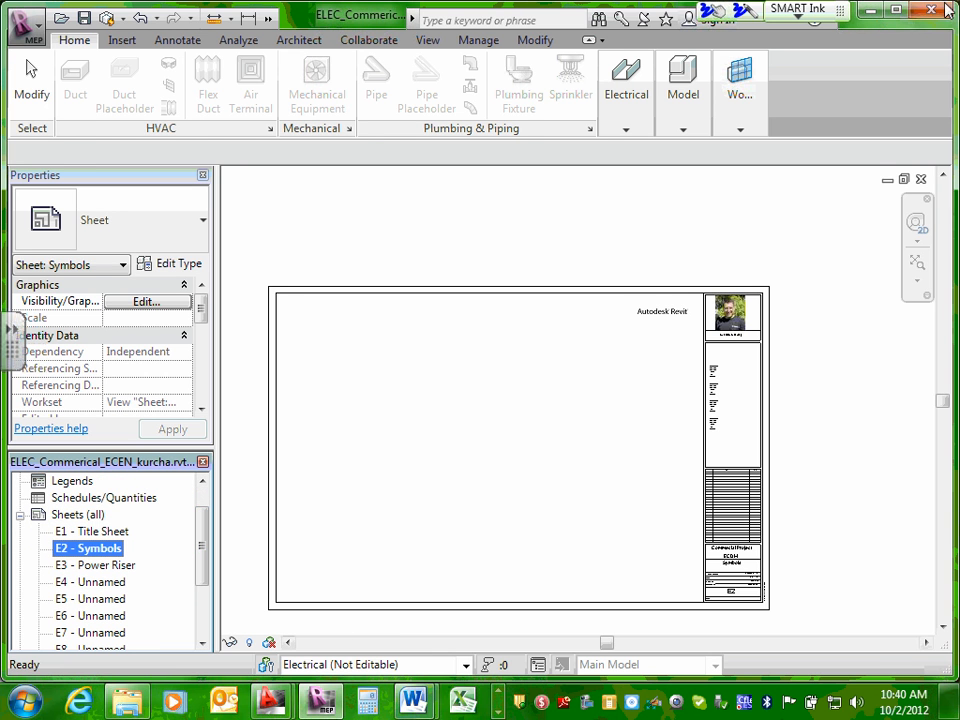
left_click(899, 9)
left_click(900, 10)
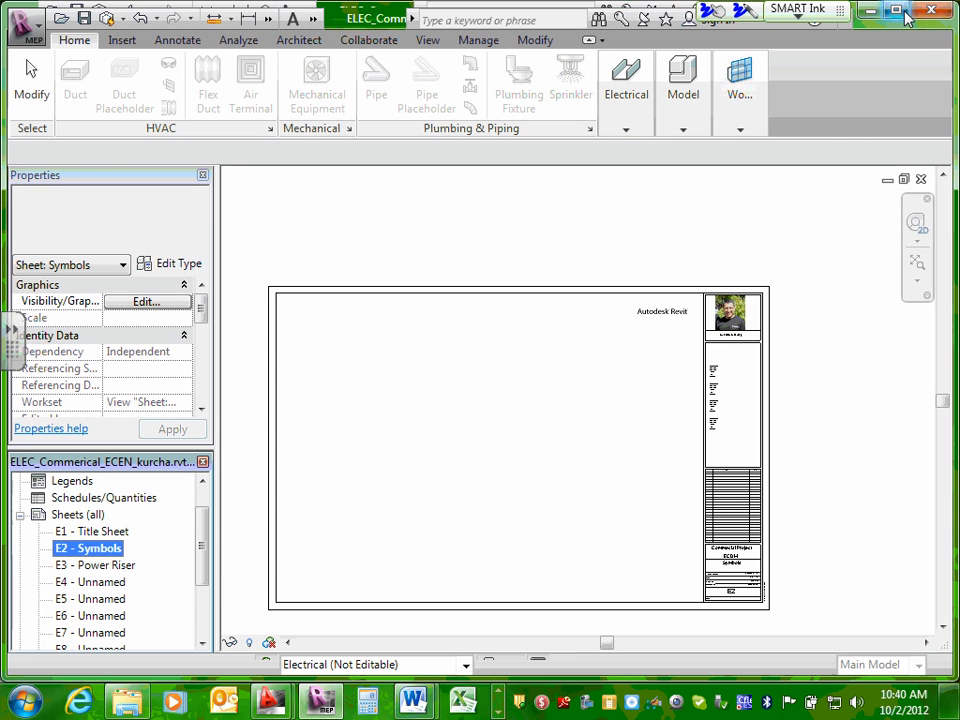
left_click_drag(956, 47, 595, 60)
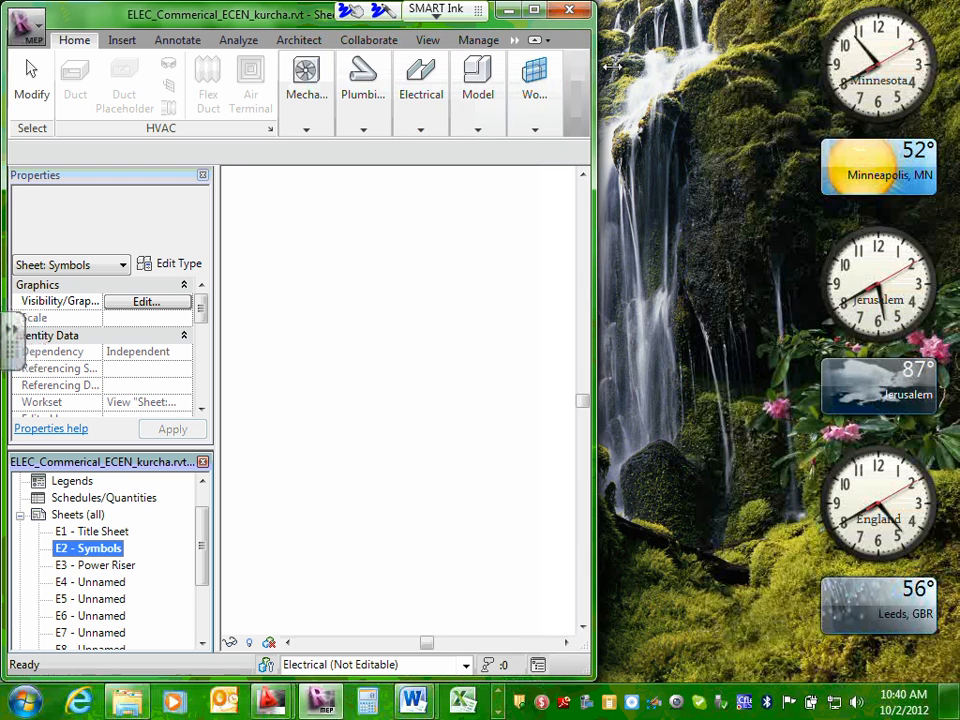
Switch to the Word document "ECDM 221- Final Design Build Project-2012(Semester)" and place its window beside Revit with the Drawings Sheets list readable.
mouse_move(422, 699)
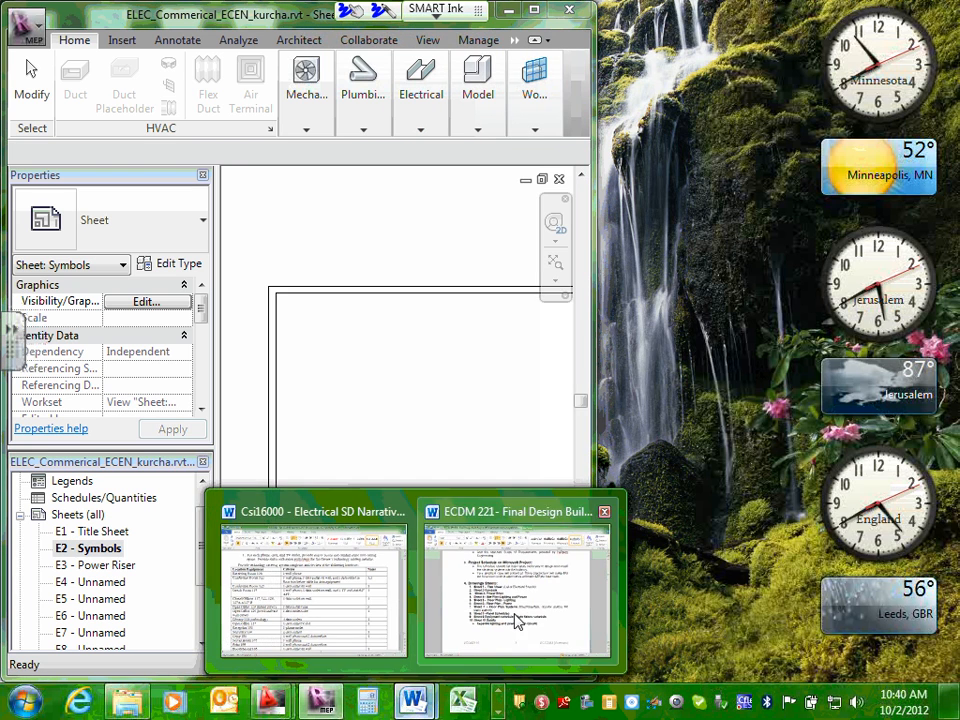
left_click(515, 678)
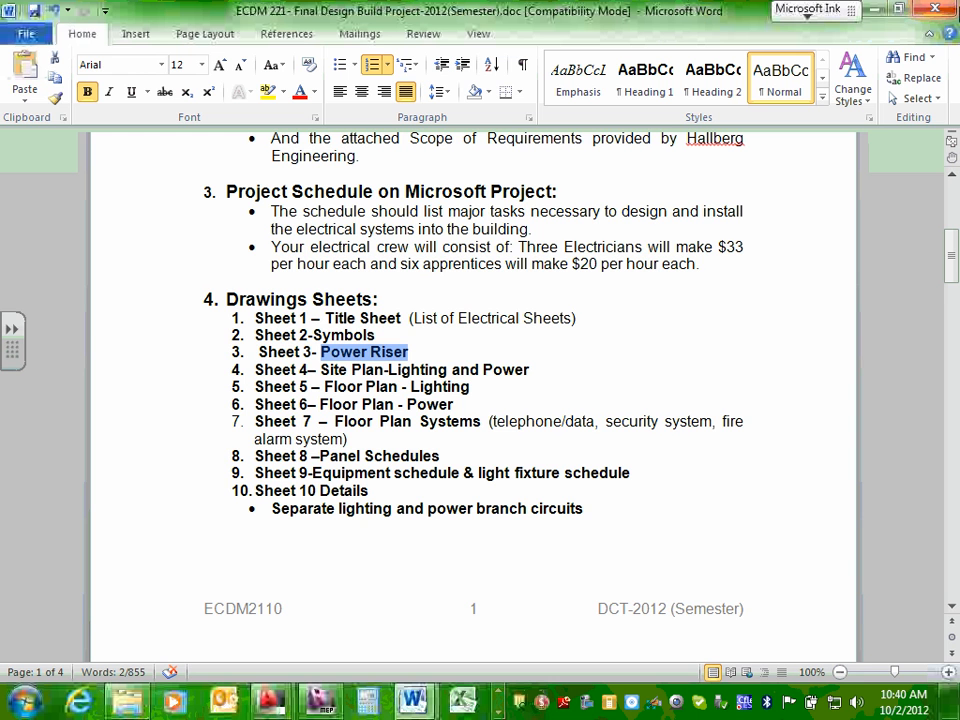
left_click(903, 10)
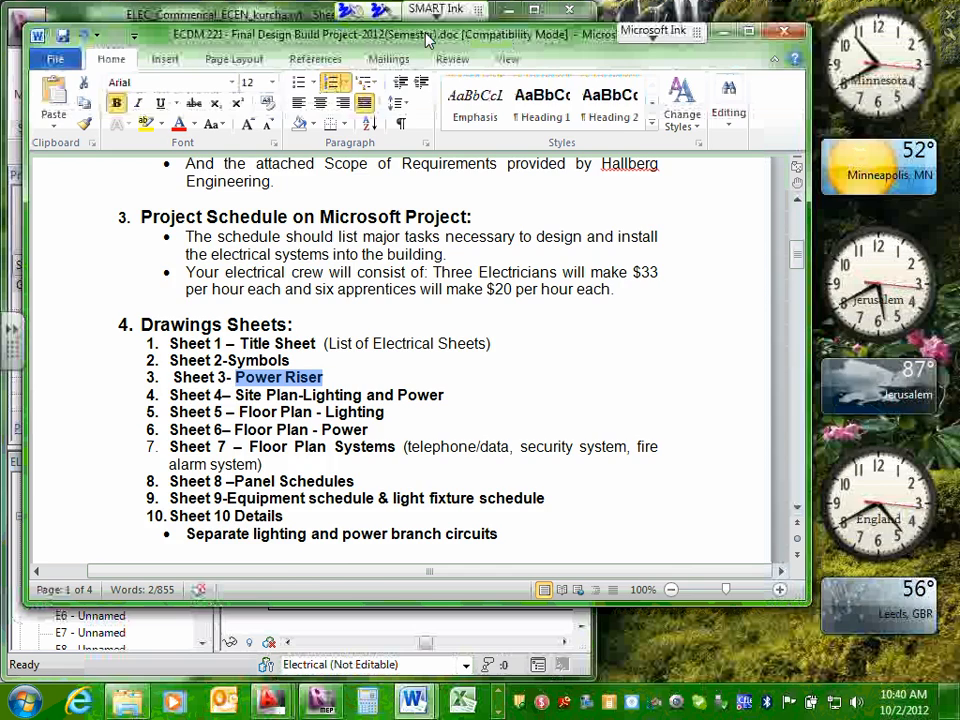
left_click_drag(426, 35, 670, 36)
left_click_drag(272, 218, 626, 218)
left_click_drag(770, 394, 959, 394)
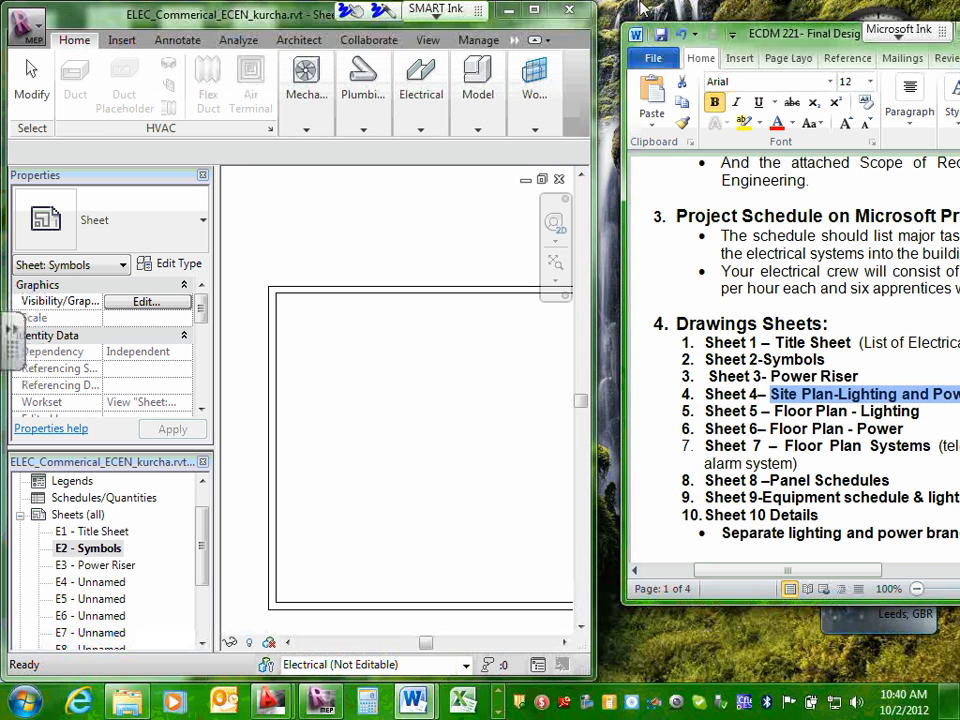
left_click_drag(753, 32, 684, 12)
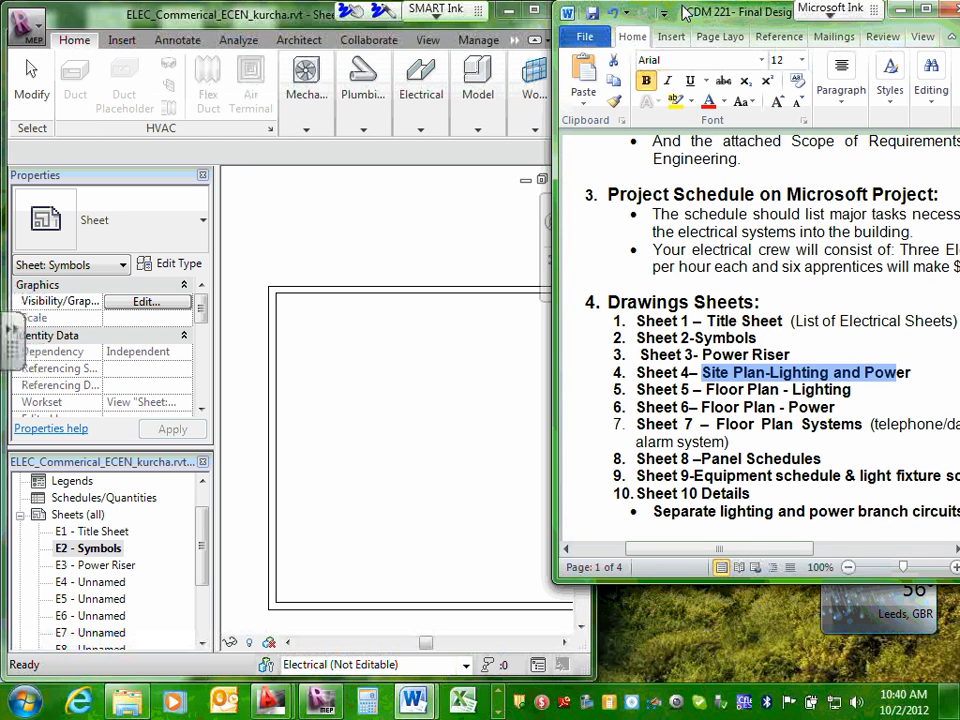
Copy the title "Power Riser" from the Word list and select sheet E3 in Revit.
left_click(911, 373, "shift")
left_click_drag(913, 374, 789, 357)
right_click(781, 360)
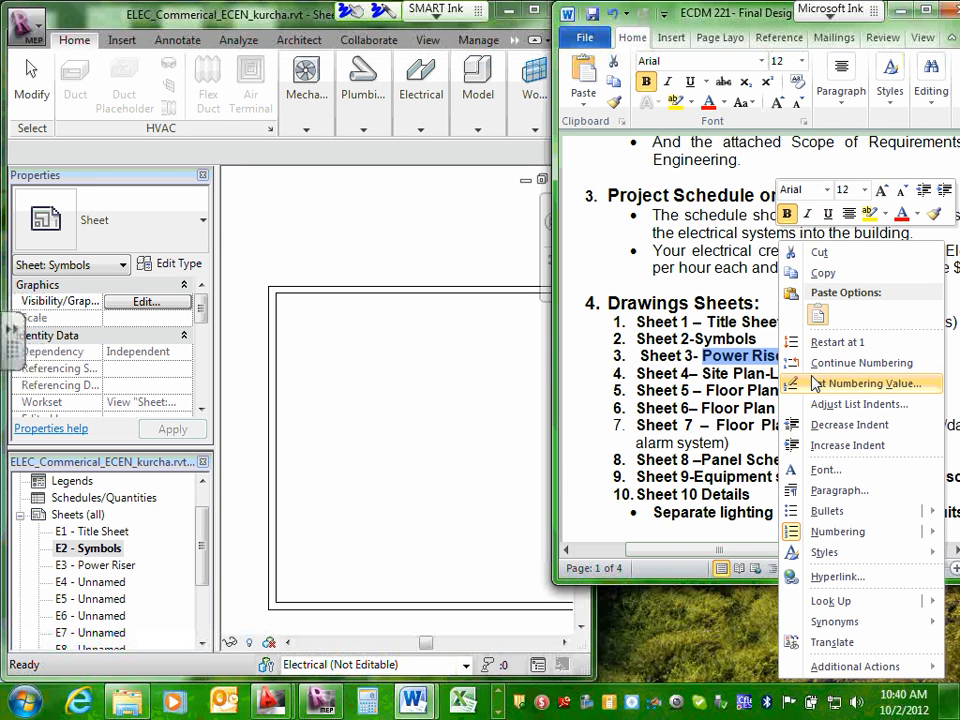
left_click(822, 272)
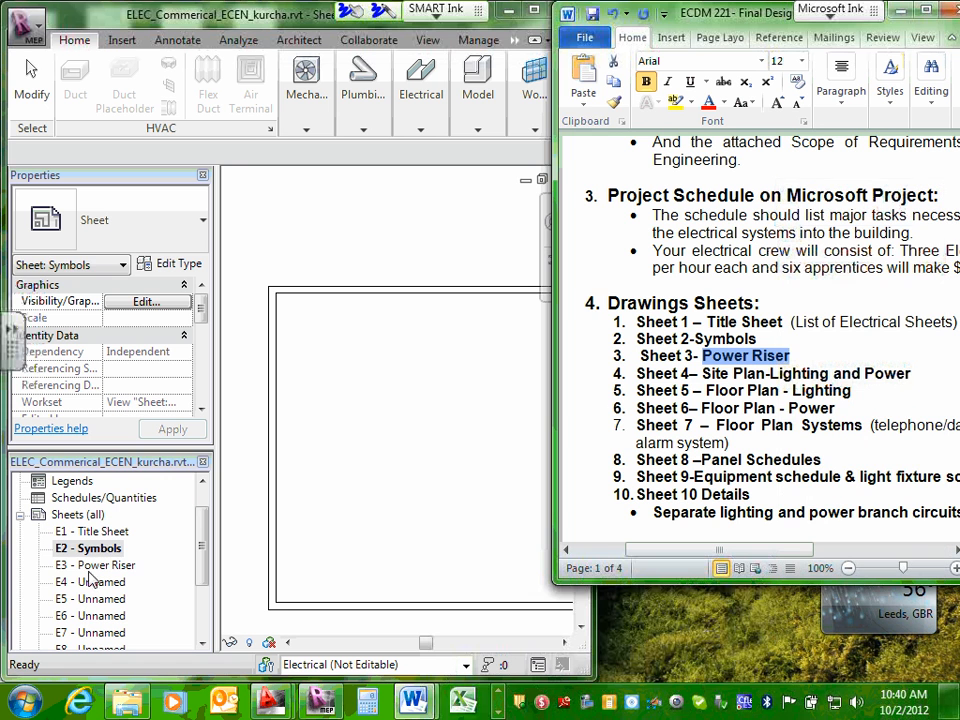
left_click(95, 565)
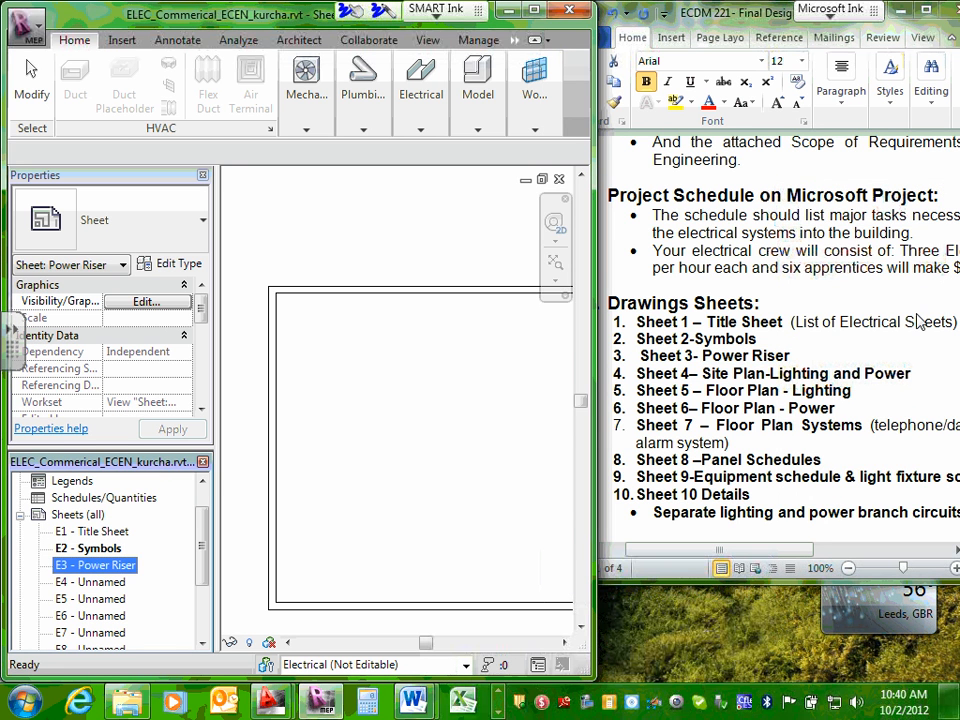
Copy the Sheet 4 title "Site Plan-Lighting and Power" from the Drawings Sheets list in Word.
key("alt+Tab")
left_click_drag(703, 373, 911, 373)
right_click(722, 373)
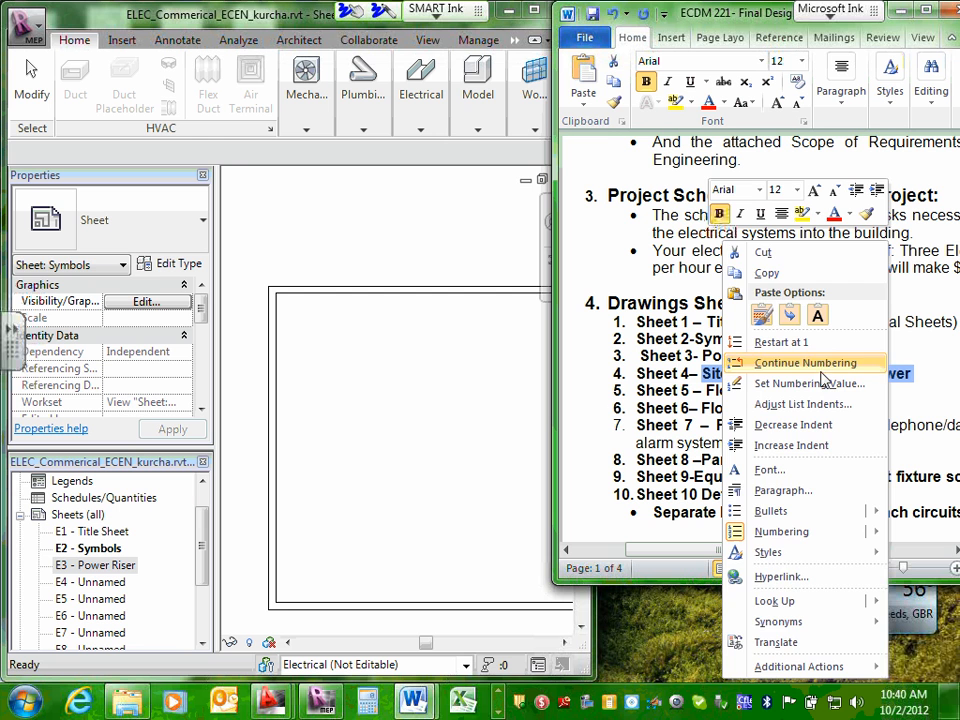
left_click(787, 276)
Open sheet E4 in Revit and rename it to the copied title "Site Plan-Lighting and Power".
double_click(113, 587)
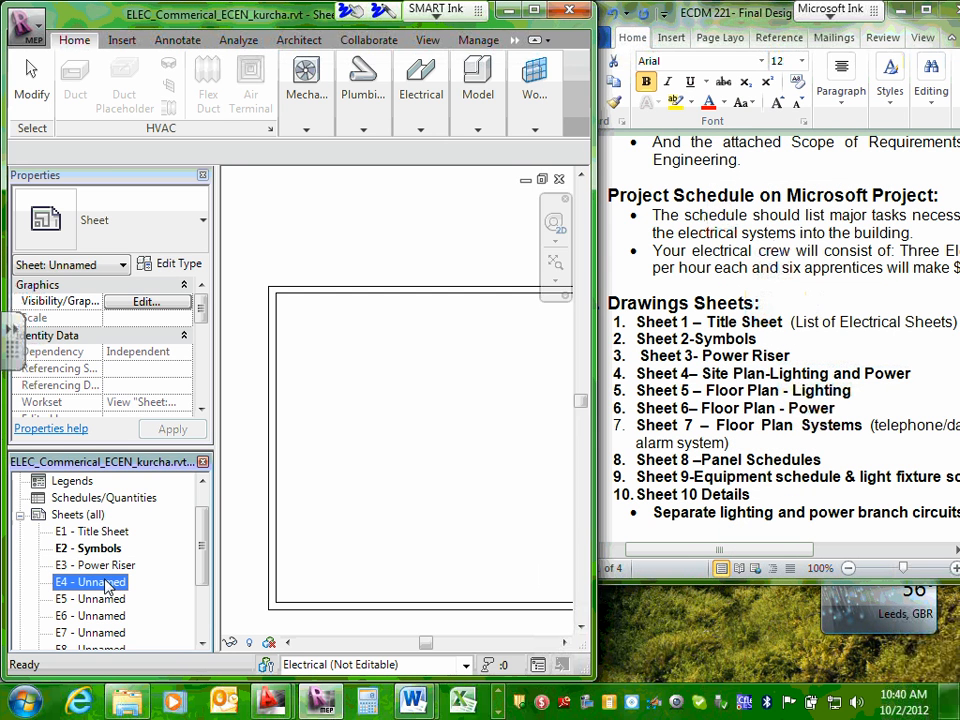
left_click(106, 584)
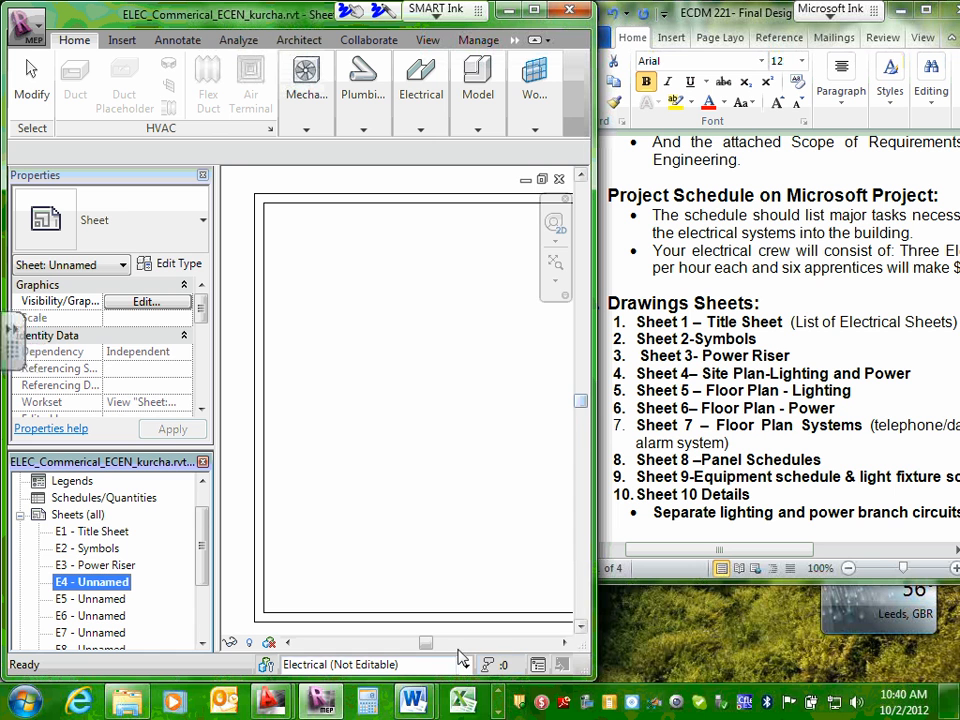
right_click(106, 582)
left_click(170, 495)
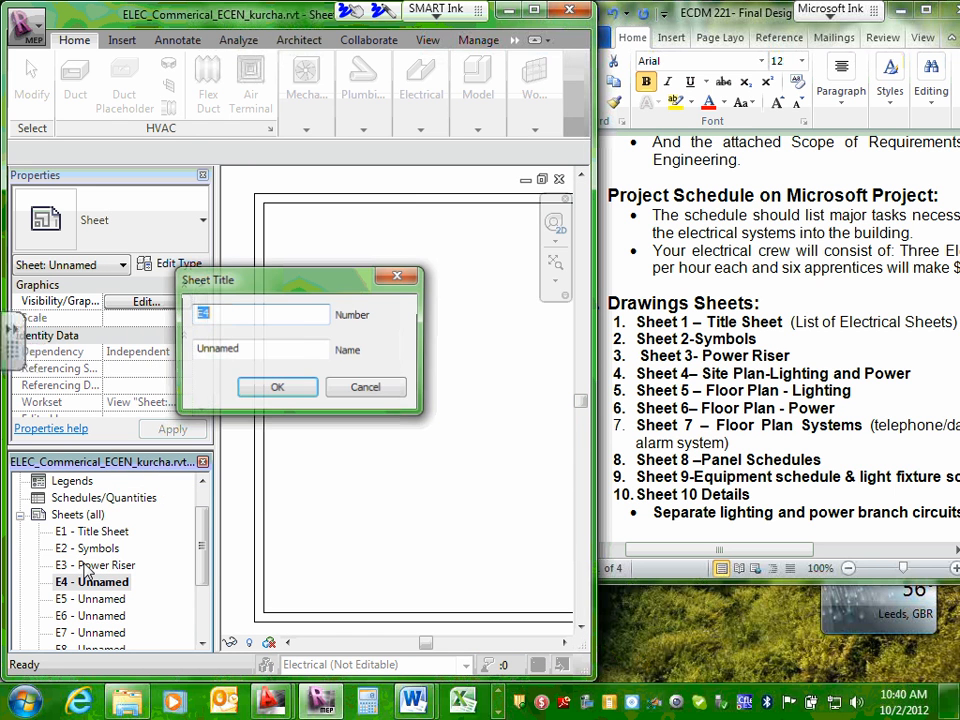
double_click(250, 347)
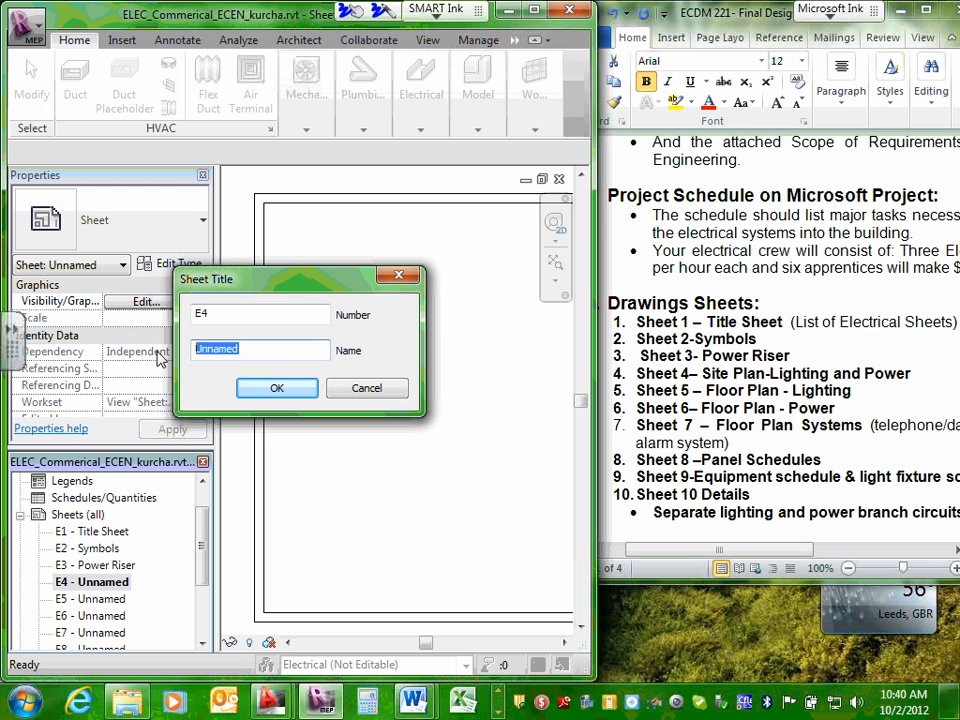
right_click(230, 349)
left_click(272, 431)
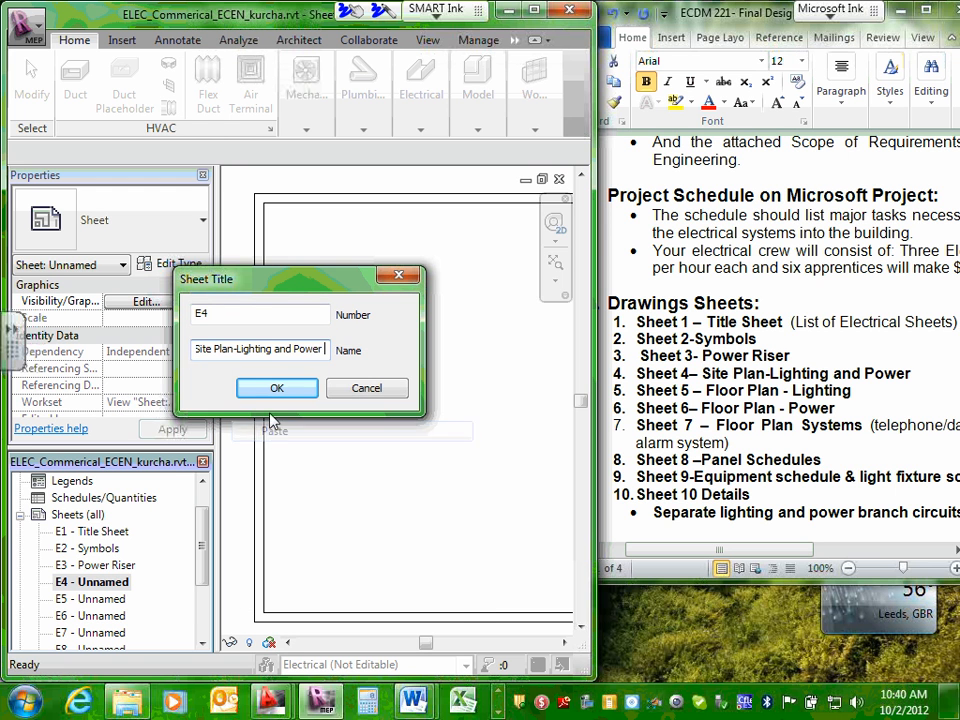
left_click(279, 389)
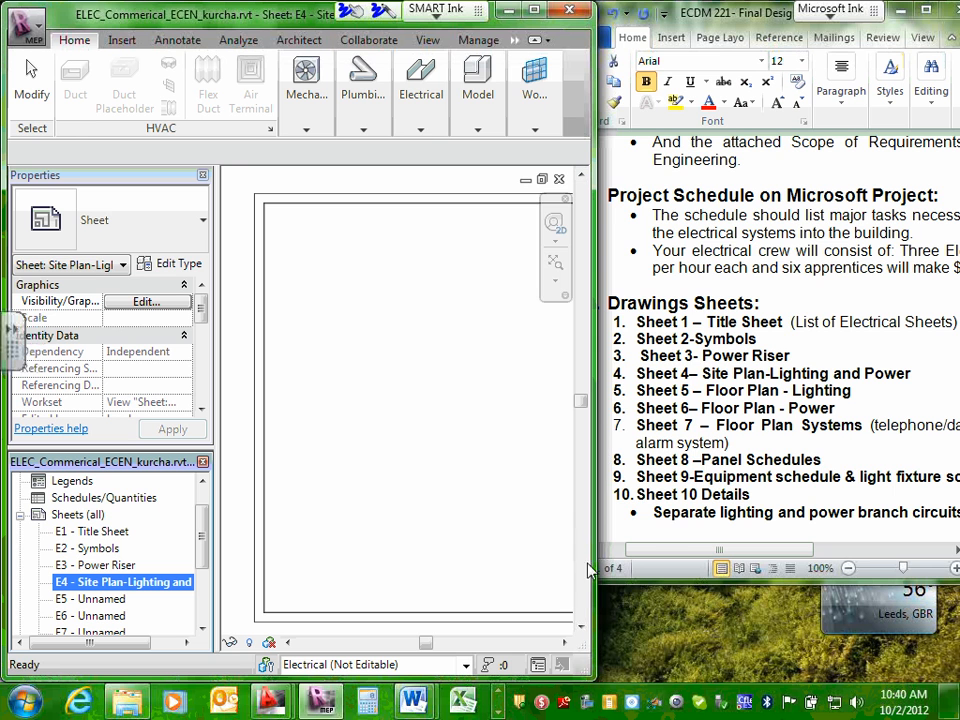
Widen the Revit window, view sheet E4's title block at full screen, and restore the side-by-side layout.
left_click_drag(595, 566, 703, 551)
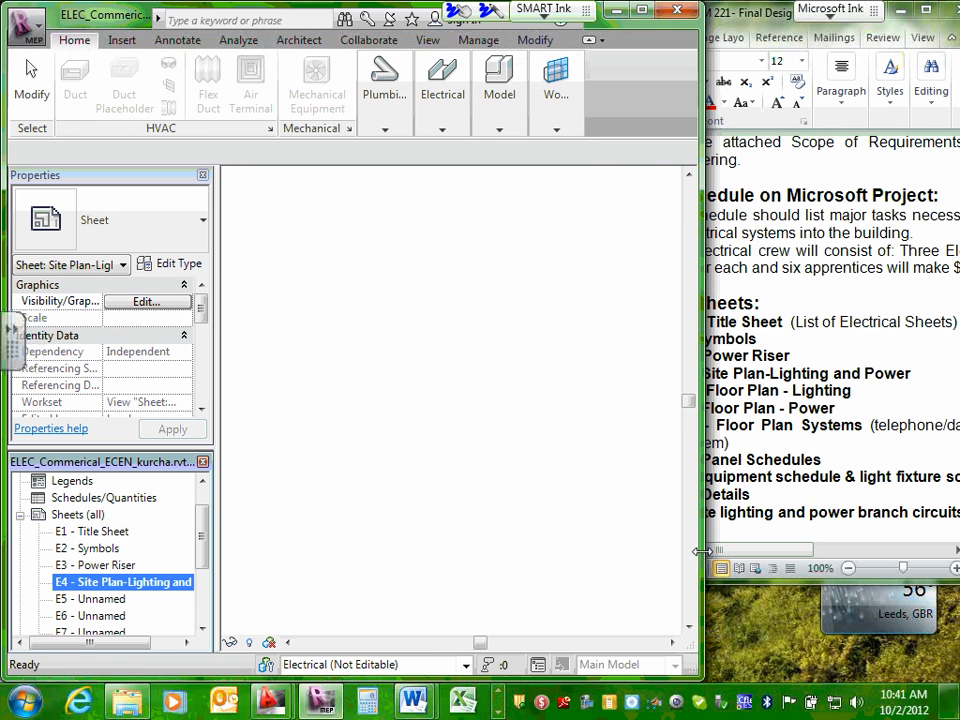
left_click(642, 10)
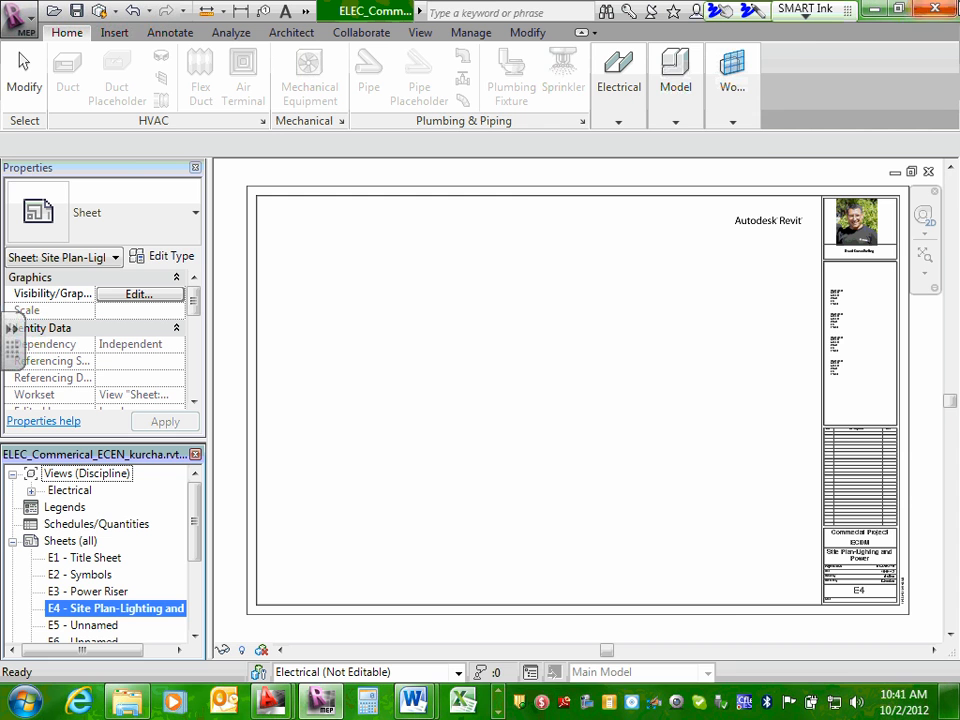
left_click(900, 9)
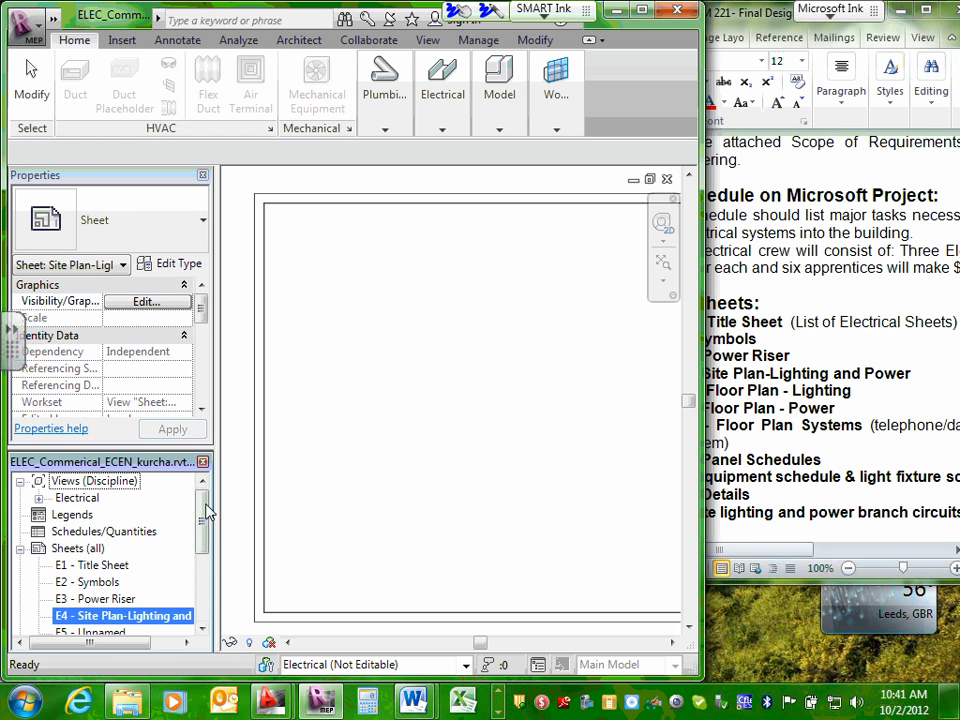
Copy the Sheet 5 title "Floor Plan - Lighting" from the Drawings Sheets list in Word.
left_click_drag(203, 520, 202, 557)
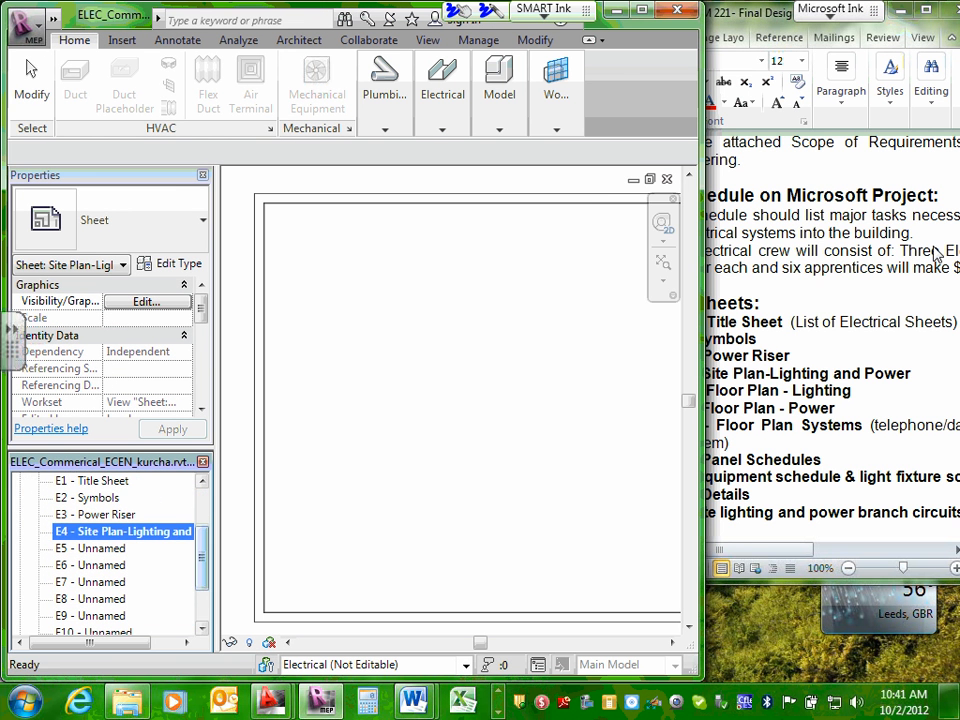
left_click(824, 334)
left_click_drag(708, 390, 853, 391)
right_click(760, 391)
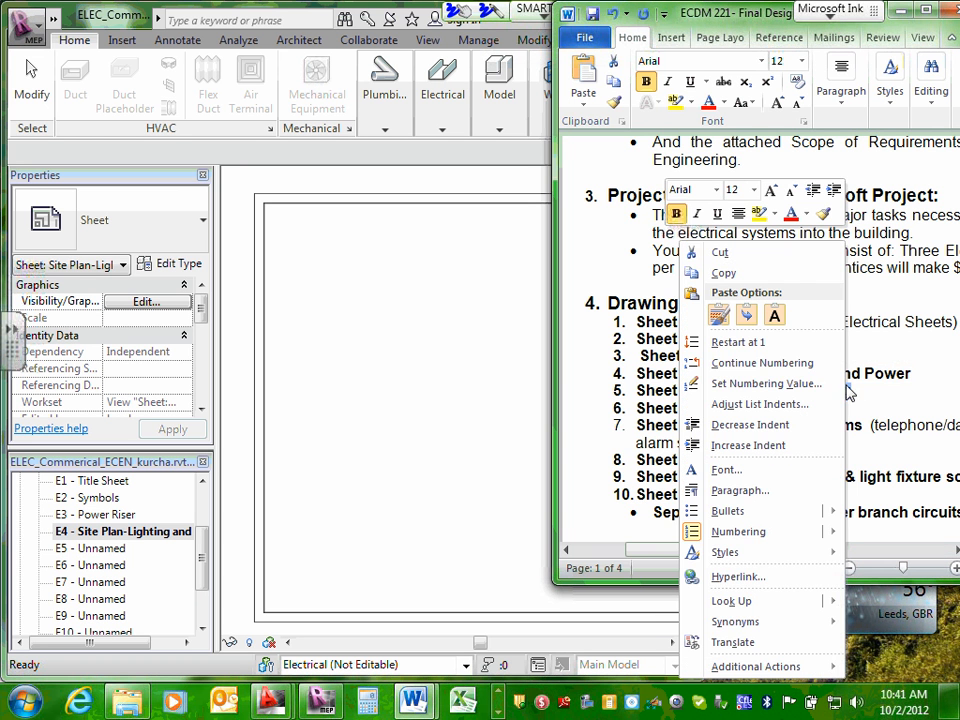
left_click(722, 273)
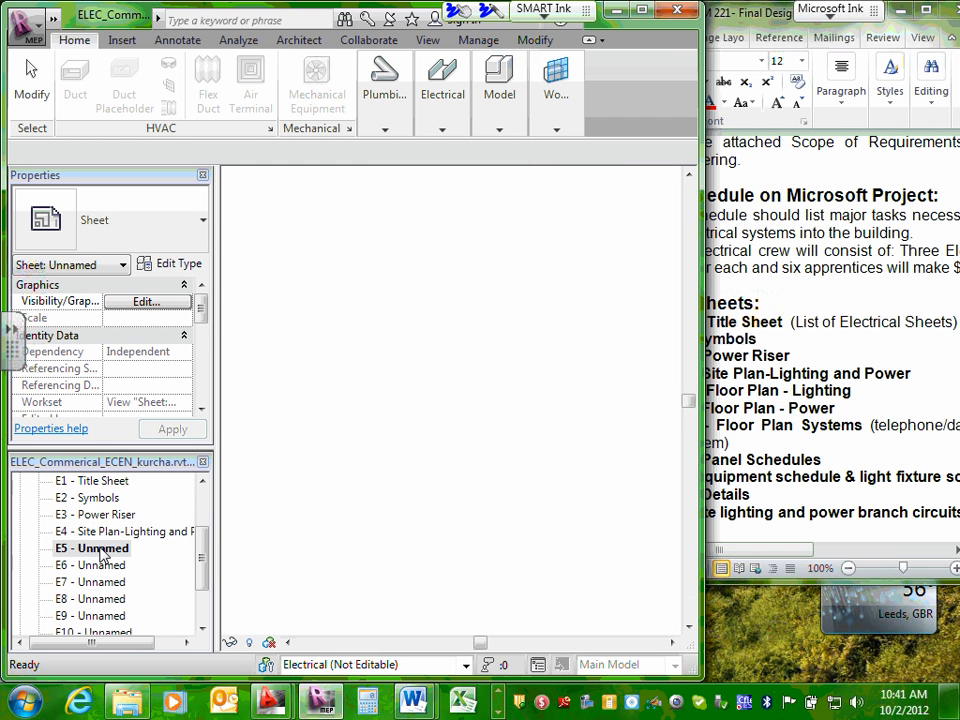
Rename sheet E5 in Revit to the copied title "Floor Plan - Lighting".
right_click(104, 556)
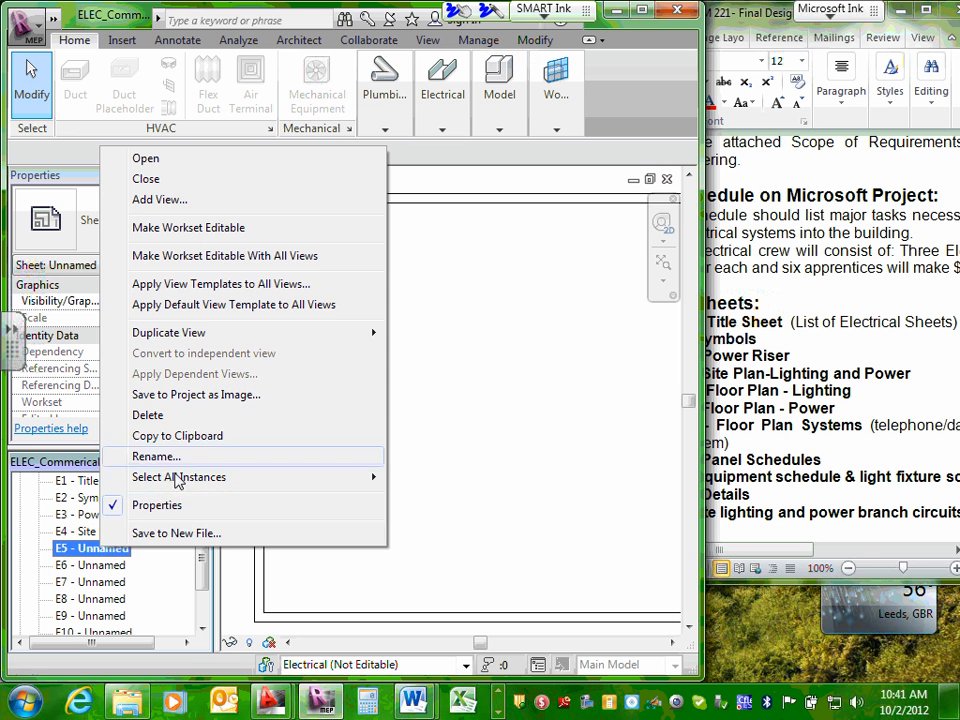
left_click(288, 457)
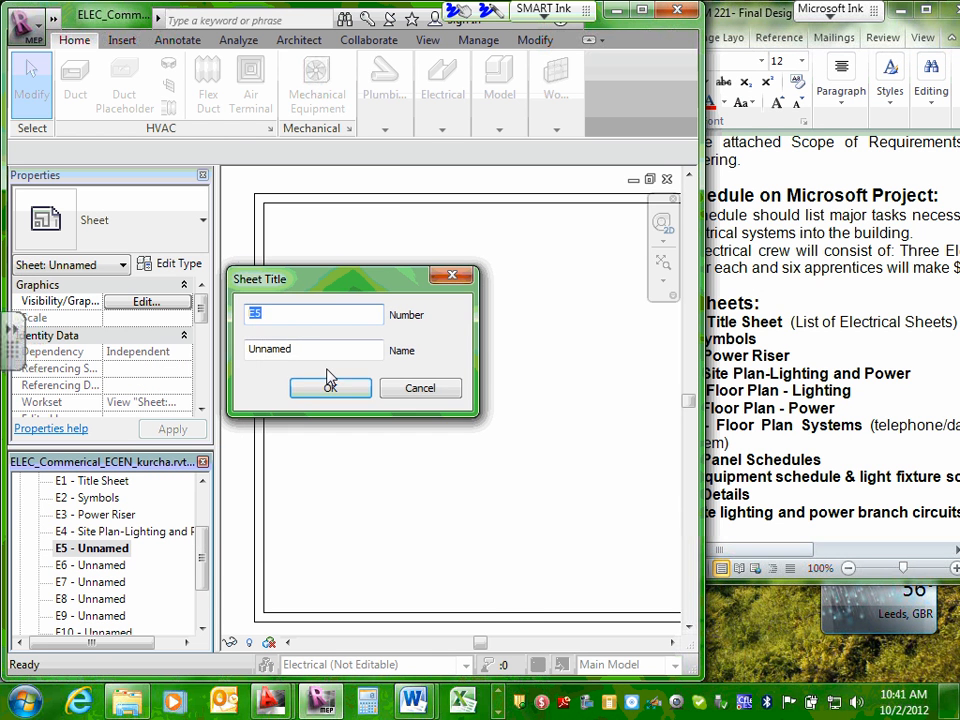
left_click_drag(321, 353, 197, 350)
right_click(258, 355)
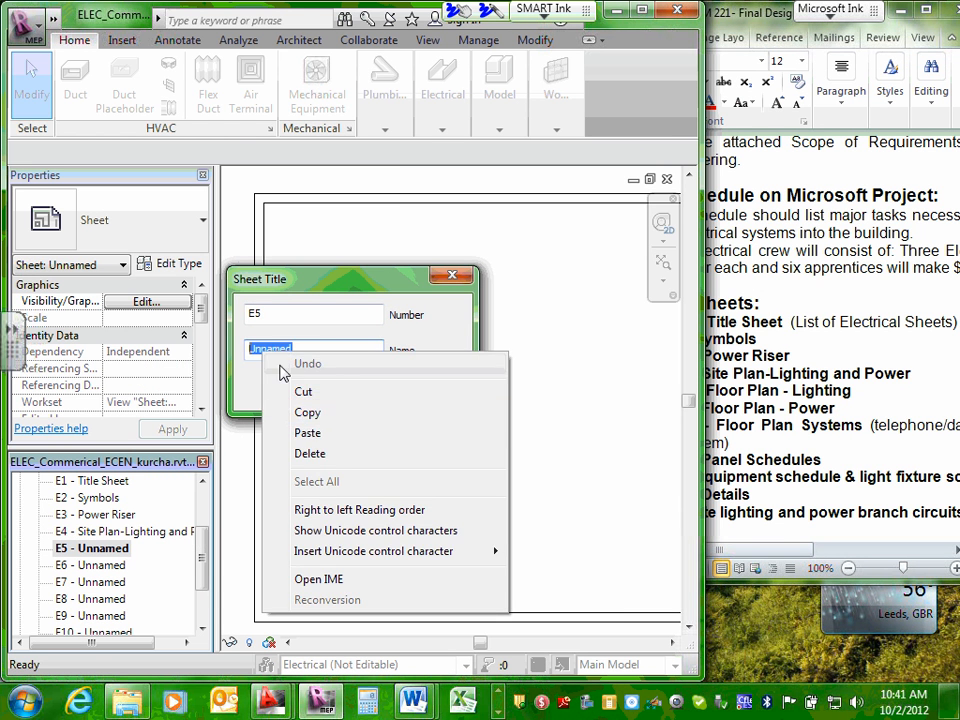
left_click(251, 437)
left_click(331, 389)
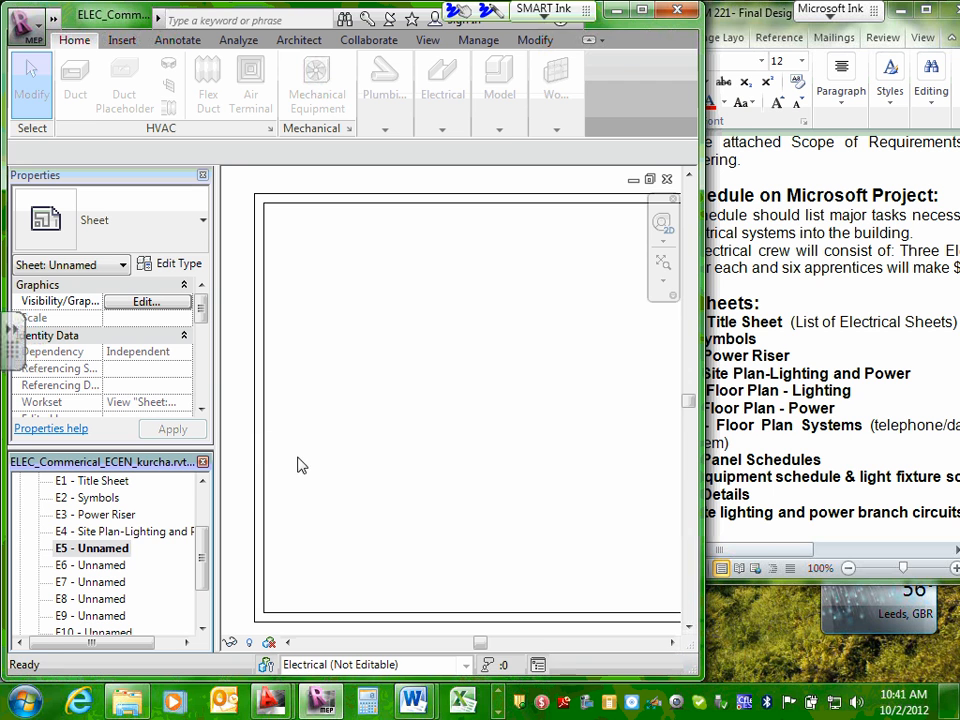
Copy the Sheet 6 title "Floor Plan - Power" from the Drawings Sheets list in Word.
left_click(770, 373)
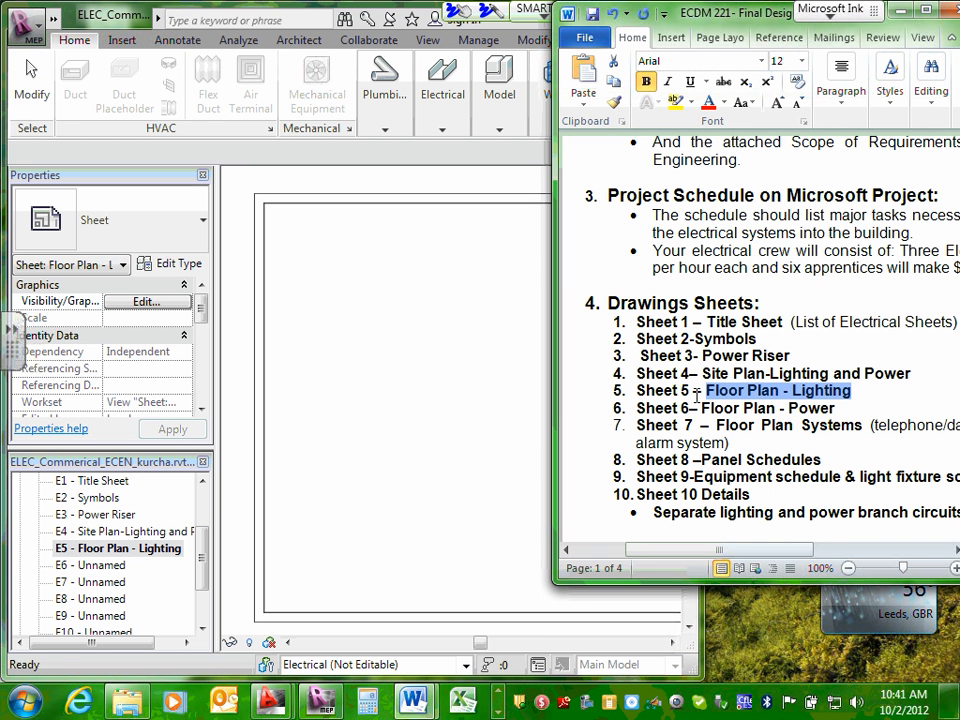
left_click_drag(705, 408, 835, 408)
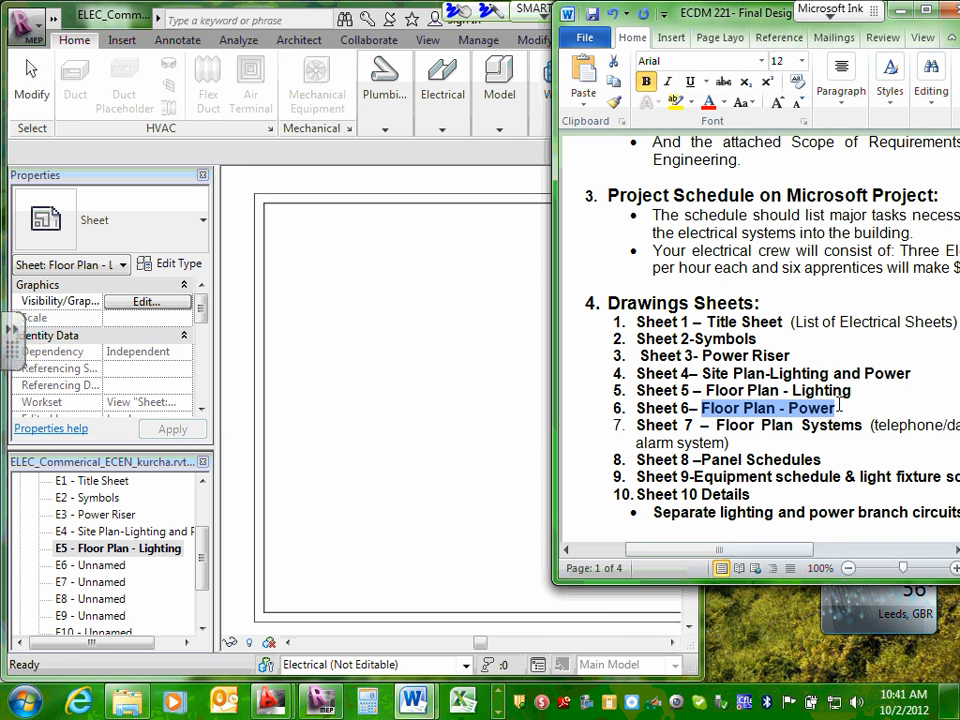
right_click(800, 405)
left_click(672, 273)
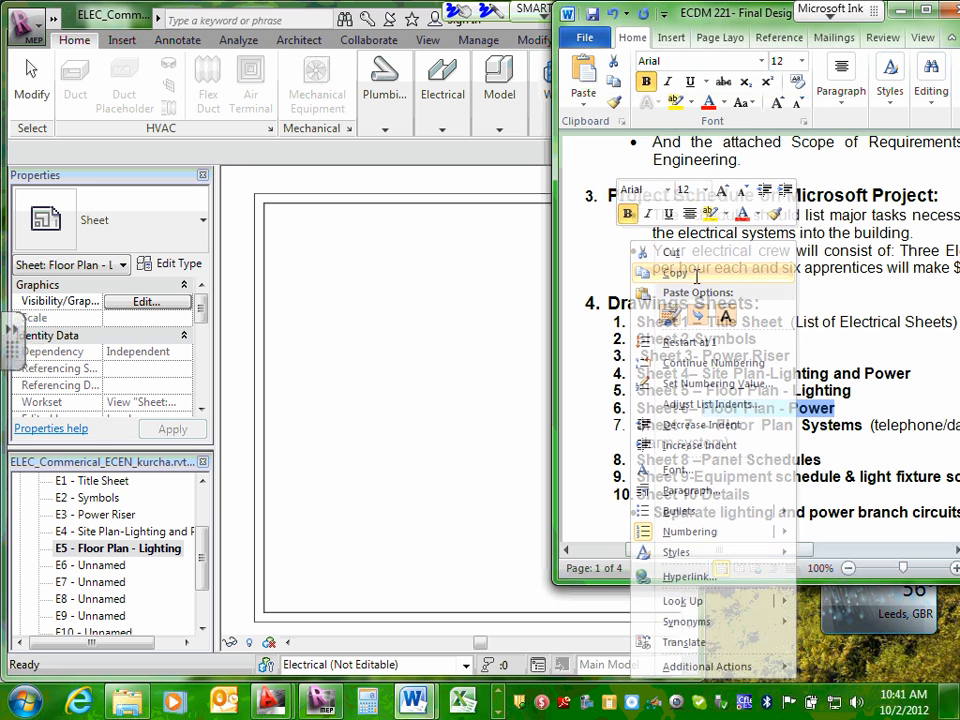
Rename sheet E6 in Revit to the copied title "Floor Plan - Power".
left_click(115, 567)
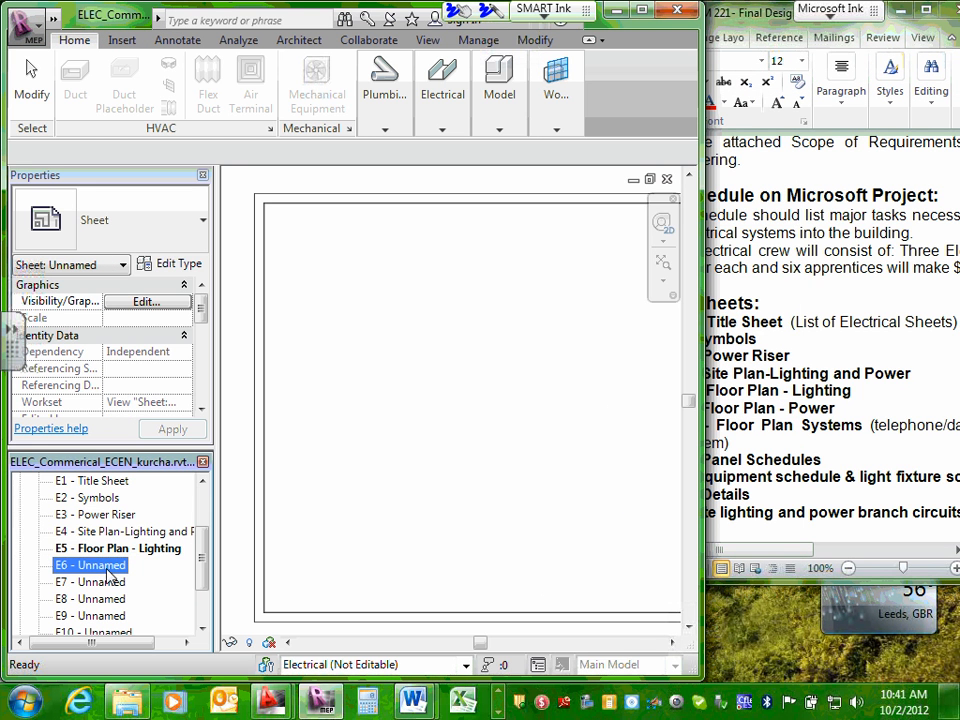
right_click(111, 569)
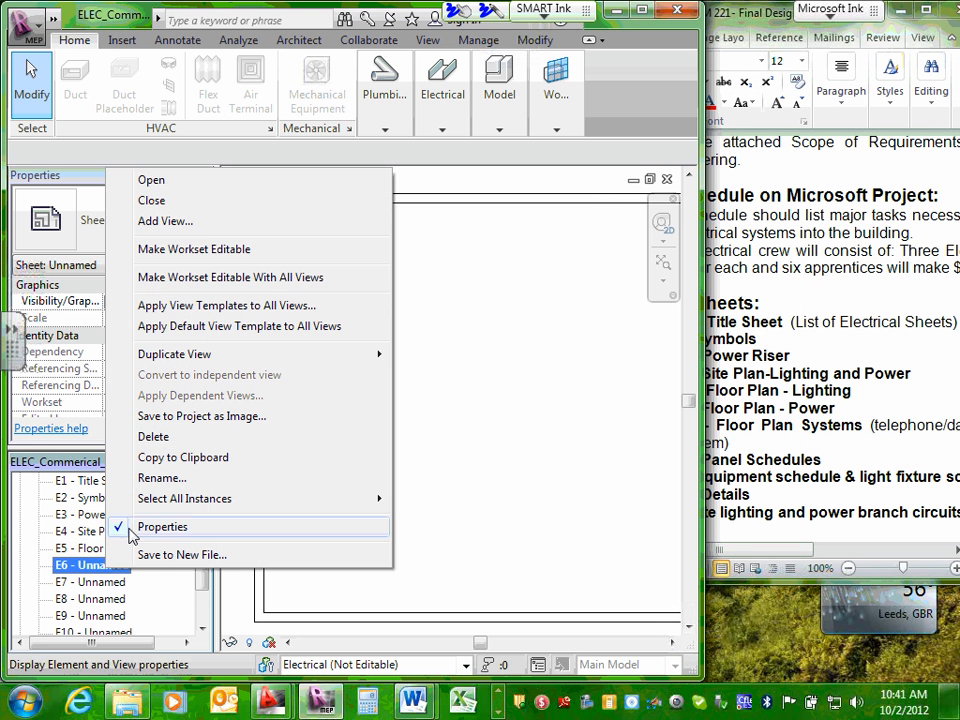
left_click(181, 486)
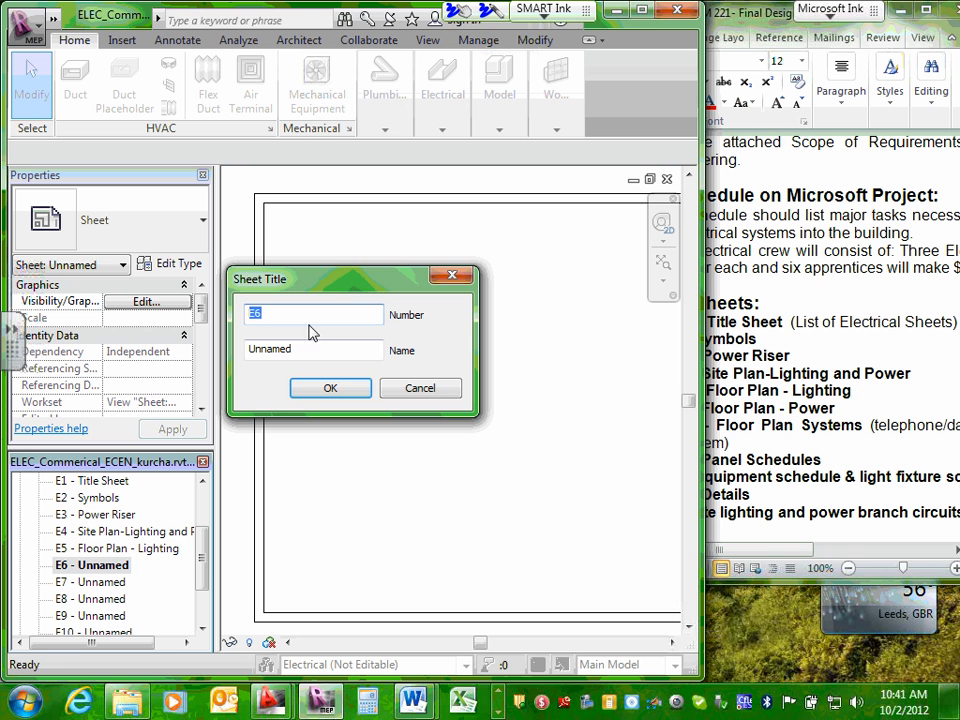
left_click_drag(311, 348, 242, 354)
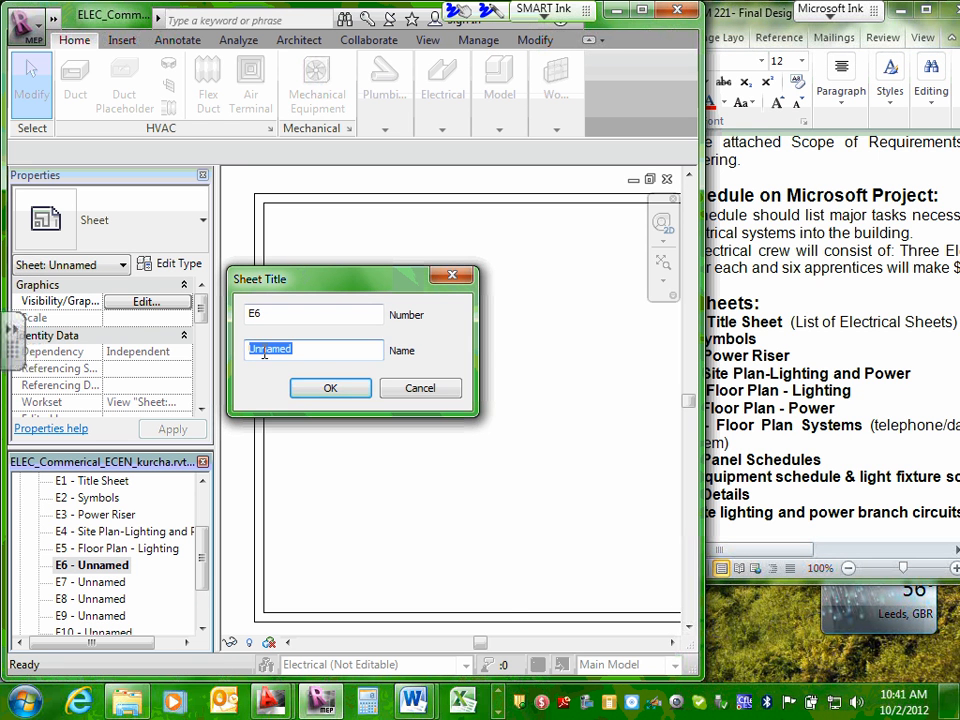
right_click(262, 352)
left_click(306, 432)
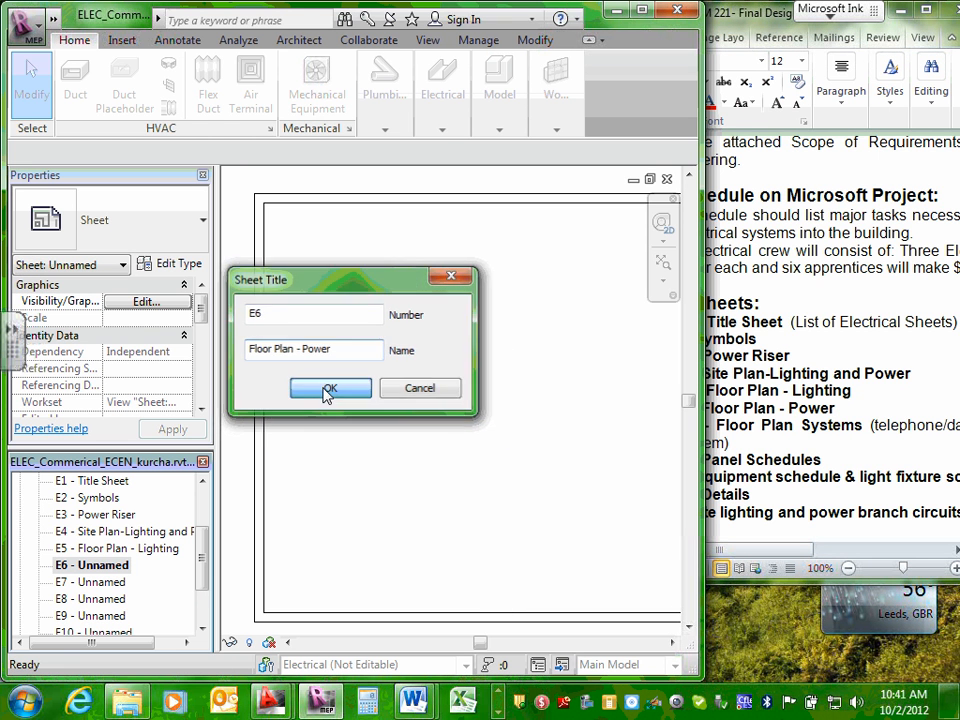
left_click(326, 390)
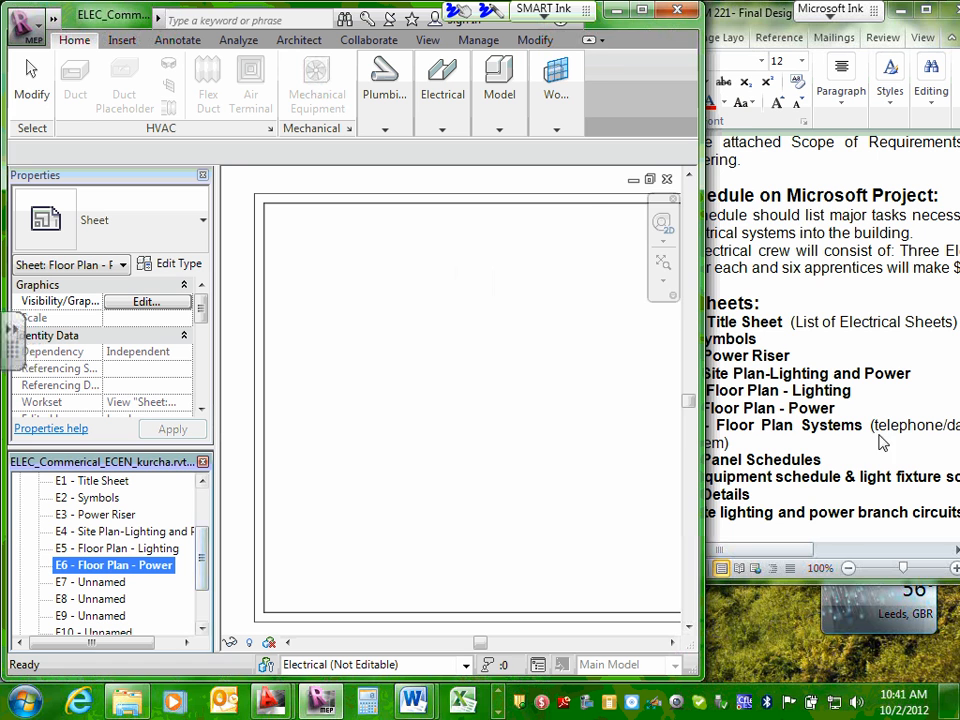
Copy the Sheet 7 title "Floor Plan Systems" from the Drawings Sheets list in Word.
left_click(744, 434)
left_click_drag(717, 425, 862, 425)
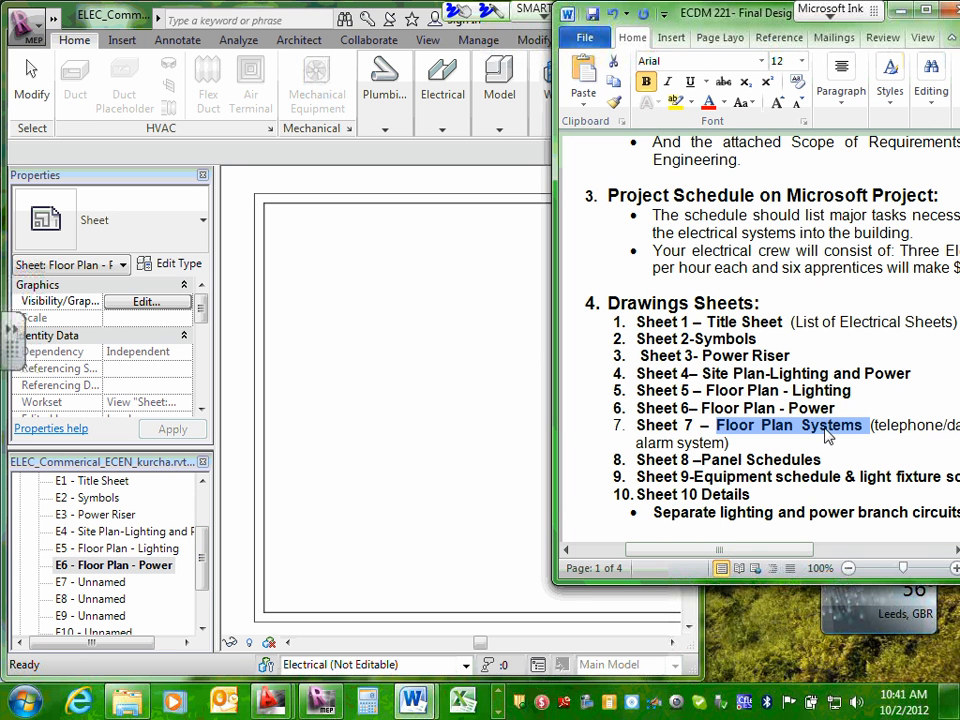
right_click(850, 425)
left_click(703, 273)
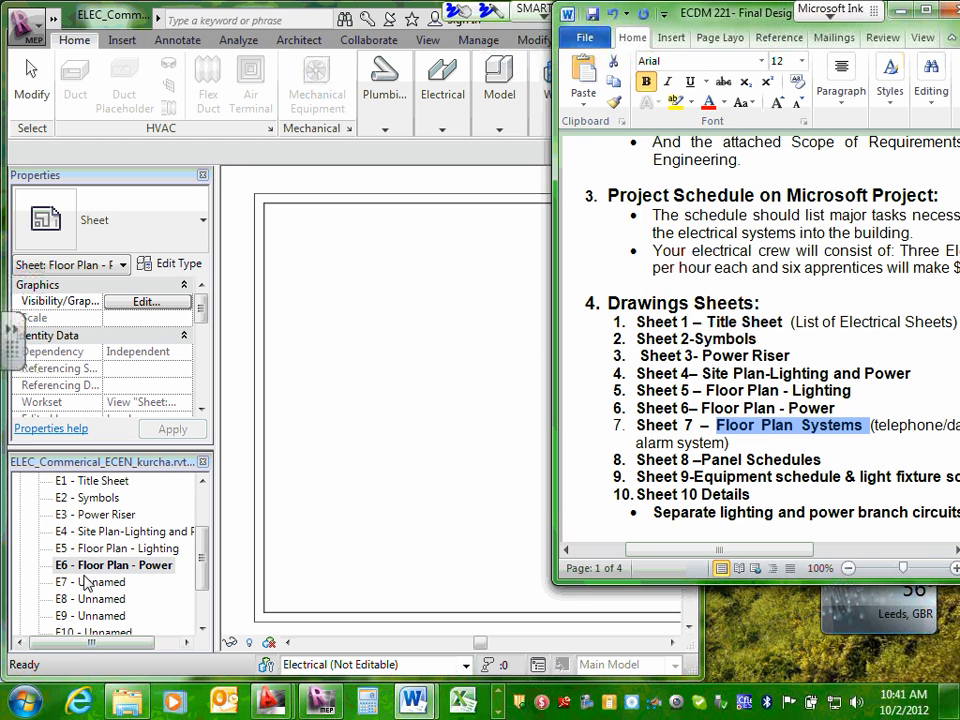
Rename sheet E7 in Revit to the copied title "Floor Plan Systems".
left_click(91, 582)
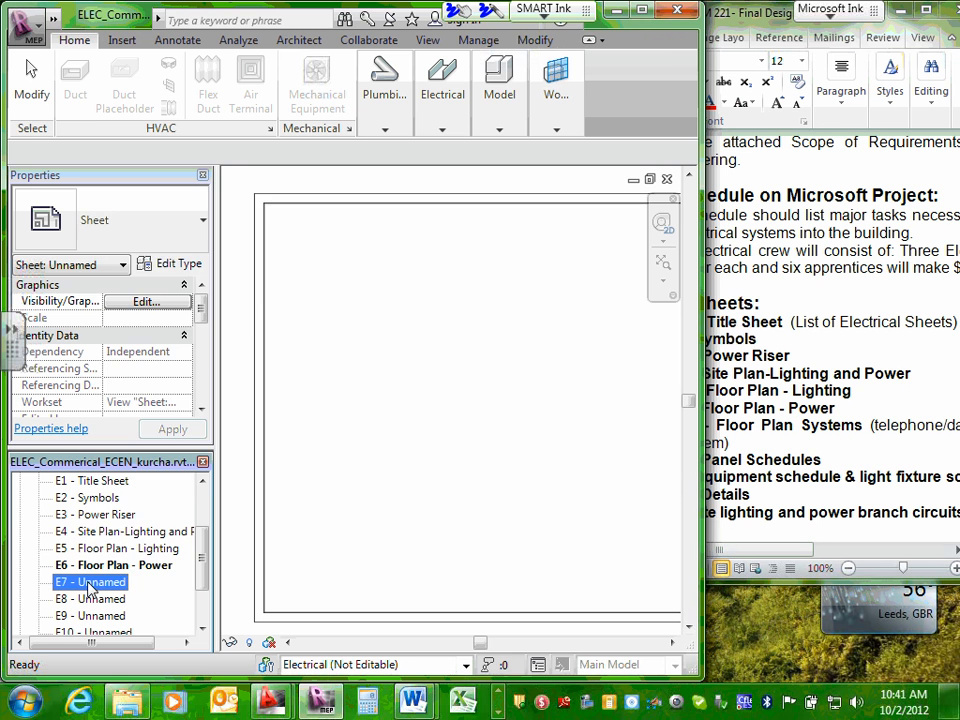
right_click(91, 586)
left_click(135, 491)
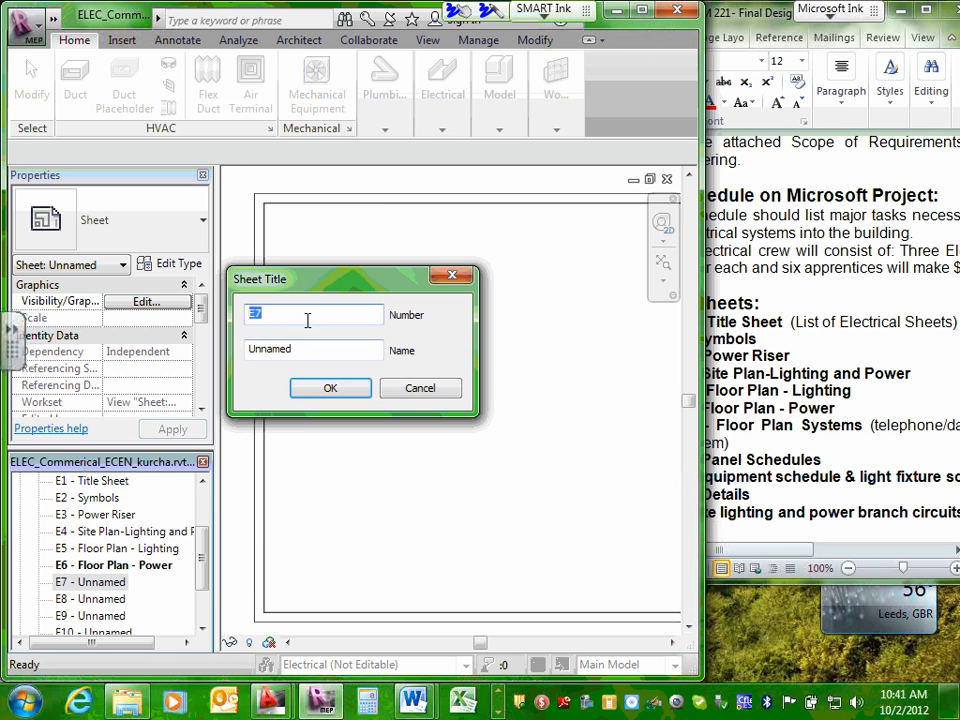
left_click_drag(302, 354, 252, 352)
right_click(255, 352)
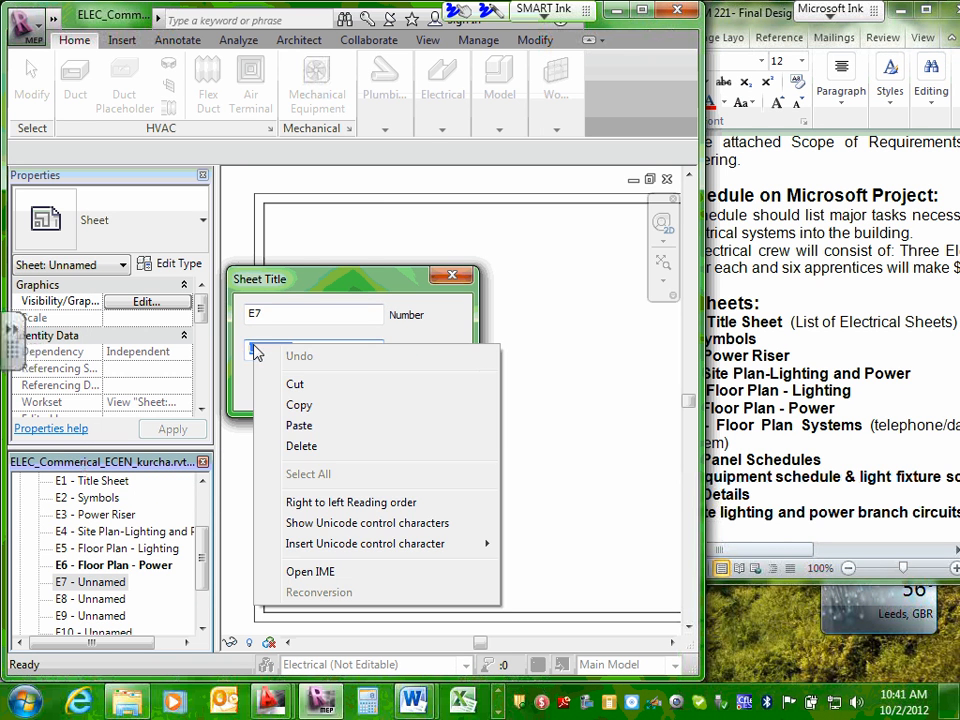
left_click(296, 424)
left_click(328, 388)
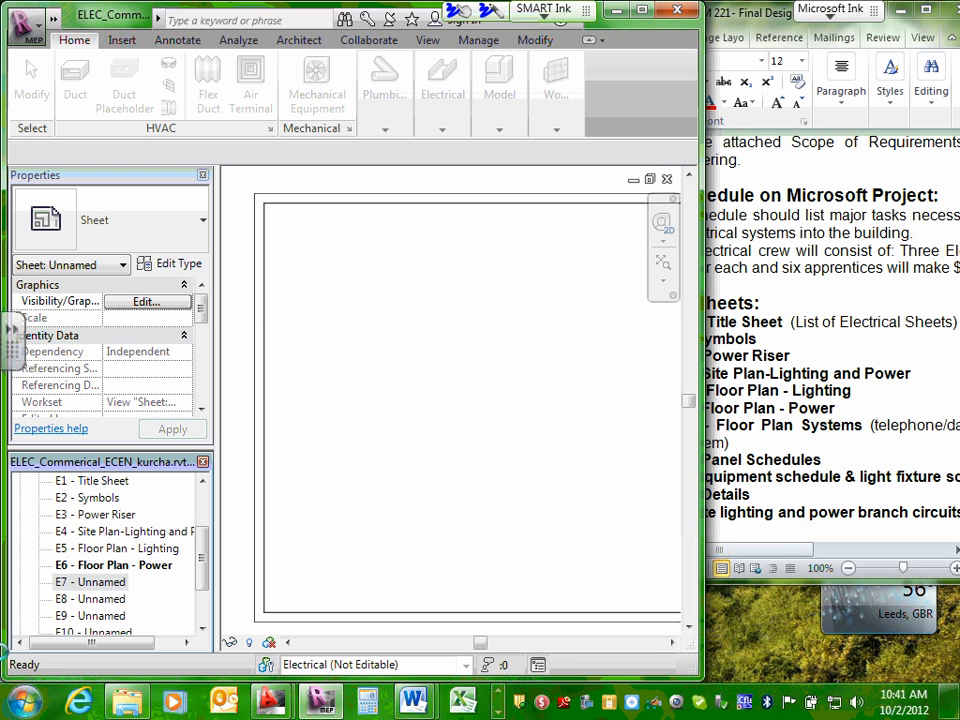
Copy the Sheet 8 title "Panel Schedules" from the Drawings Sheets list in Word.
left_click_drag(197, 561, 201, 594)
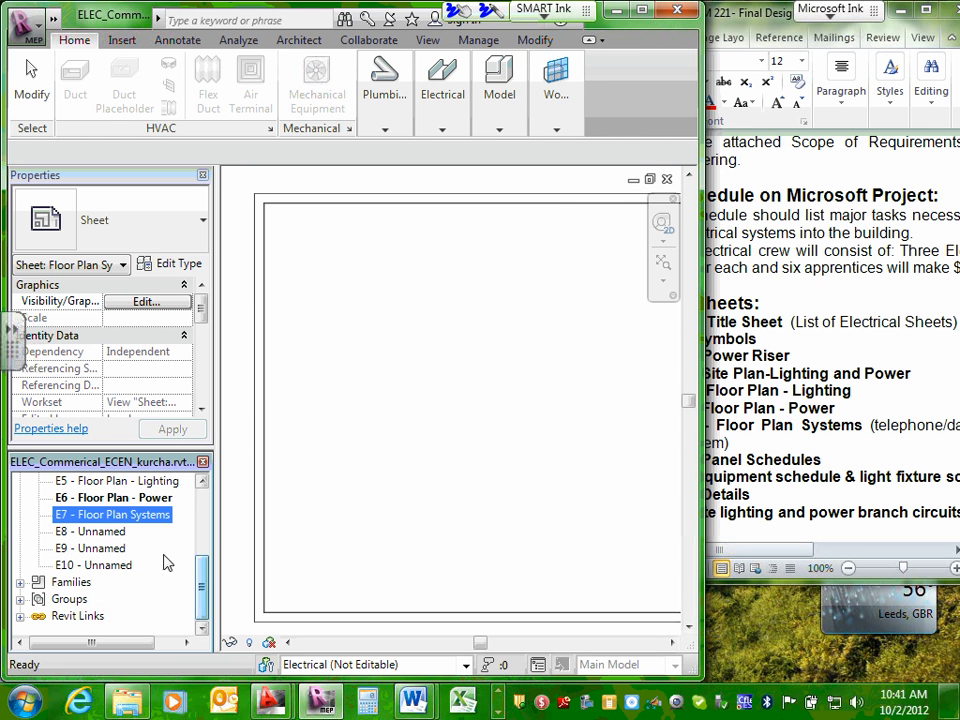
left_click(716, 452)
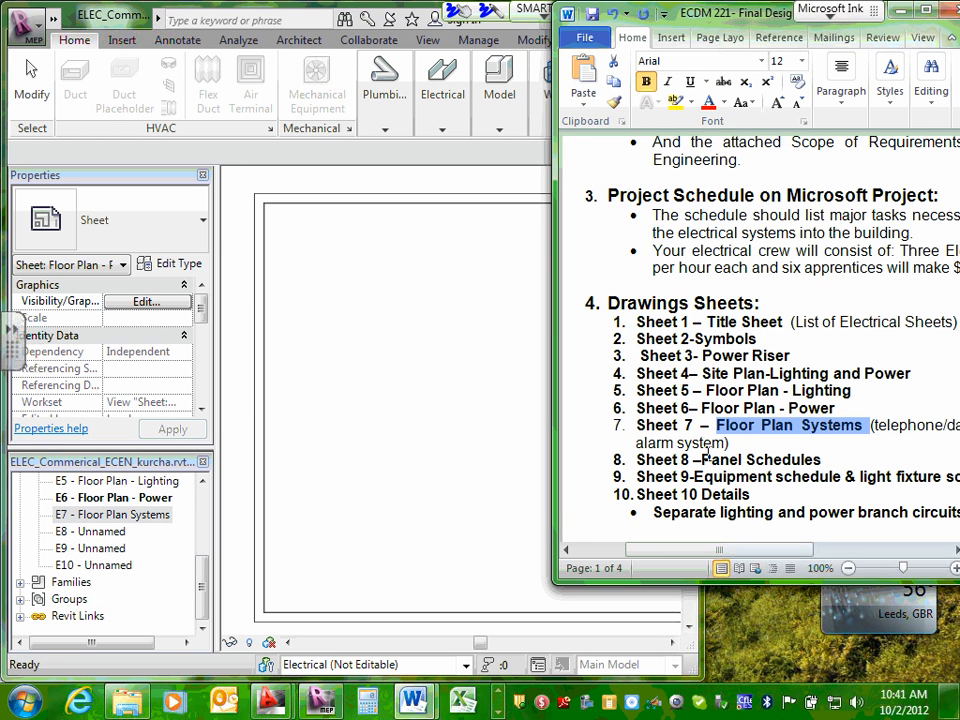
left_click_drag(706, 453, 786, 459)
right_click(786, 459)
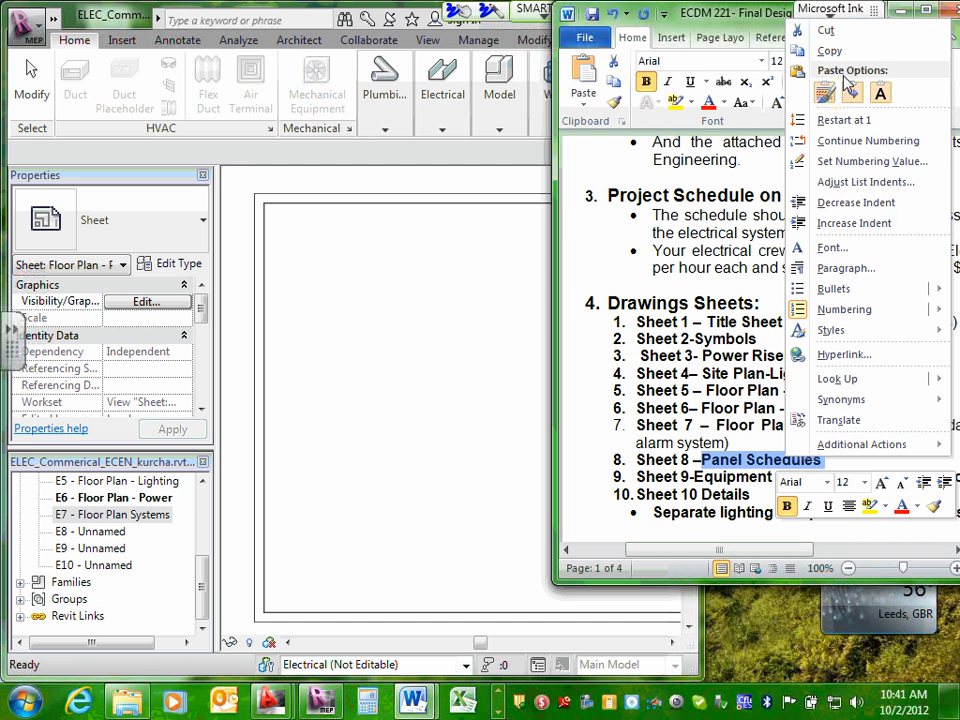
left_click(812, 48)
Open sheet E8 in Revit and rename it to the copied title "Panel Schedules".
left_click(108, 533)
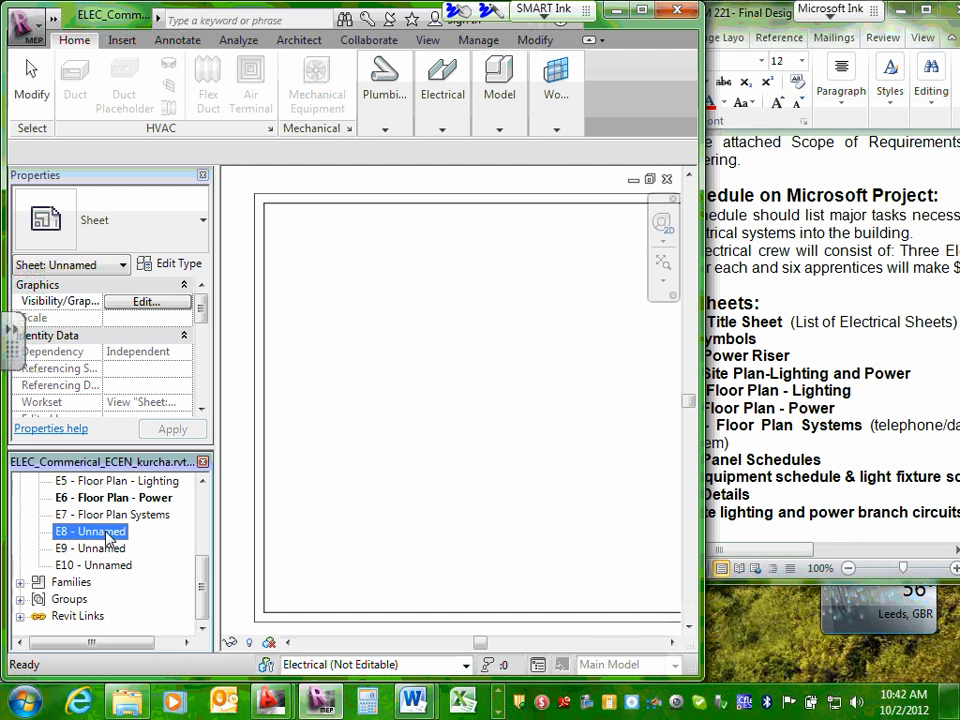
double_click(109, 536)
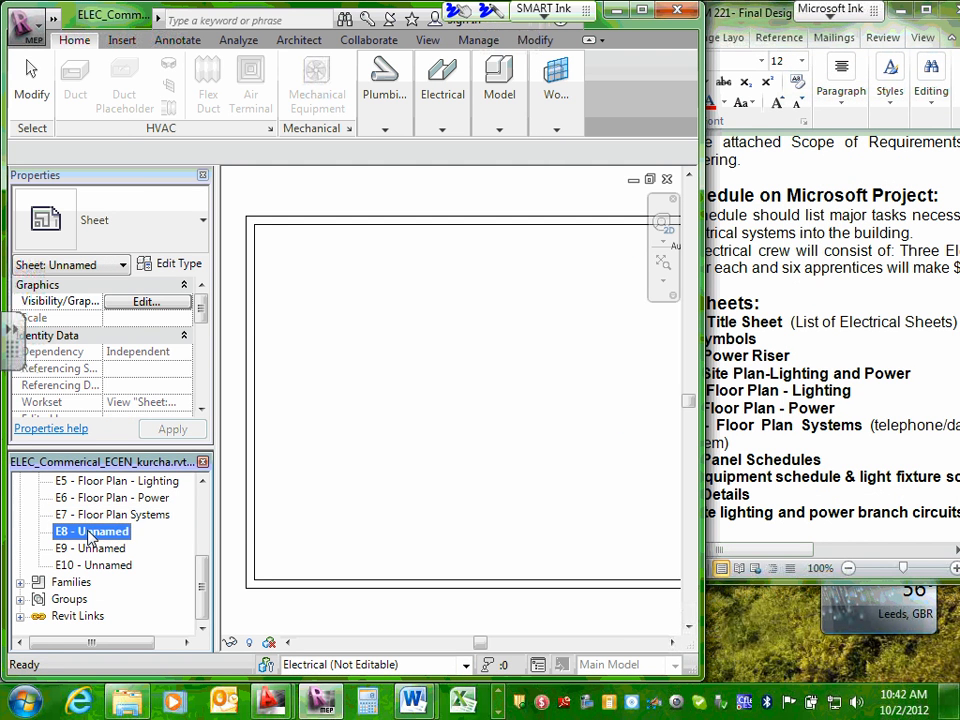
right_click(90, 536)
left_click(161, 437)
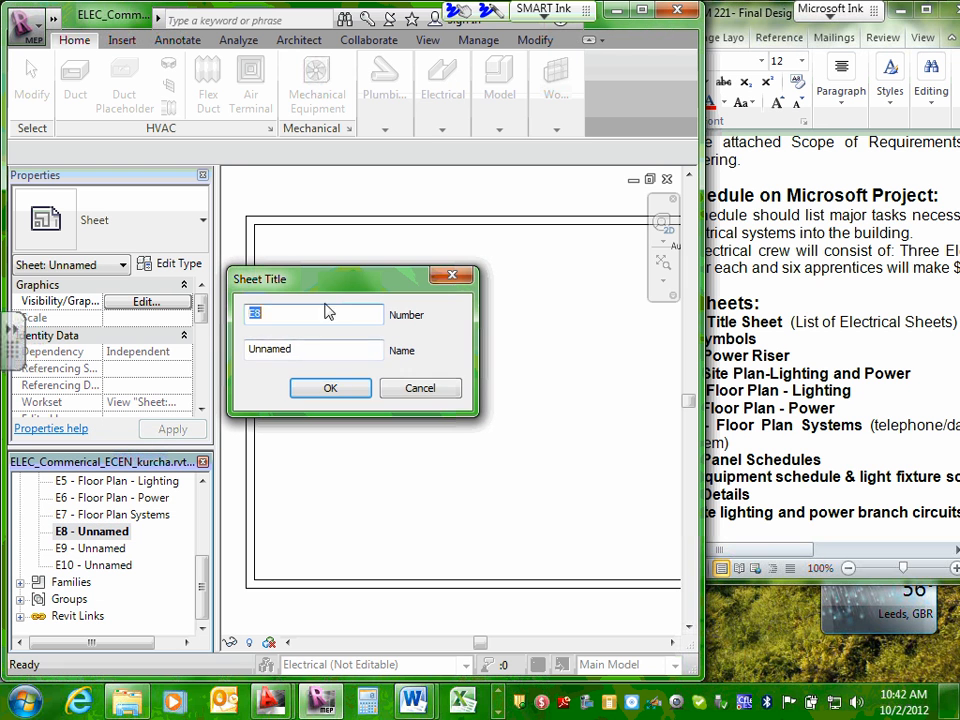
double_click(291, 351)
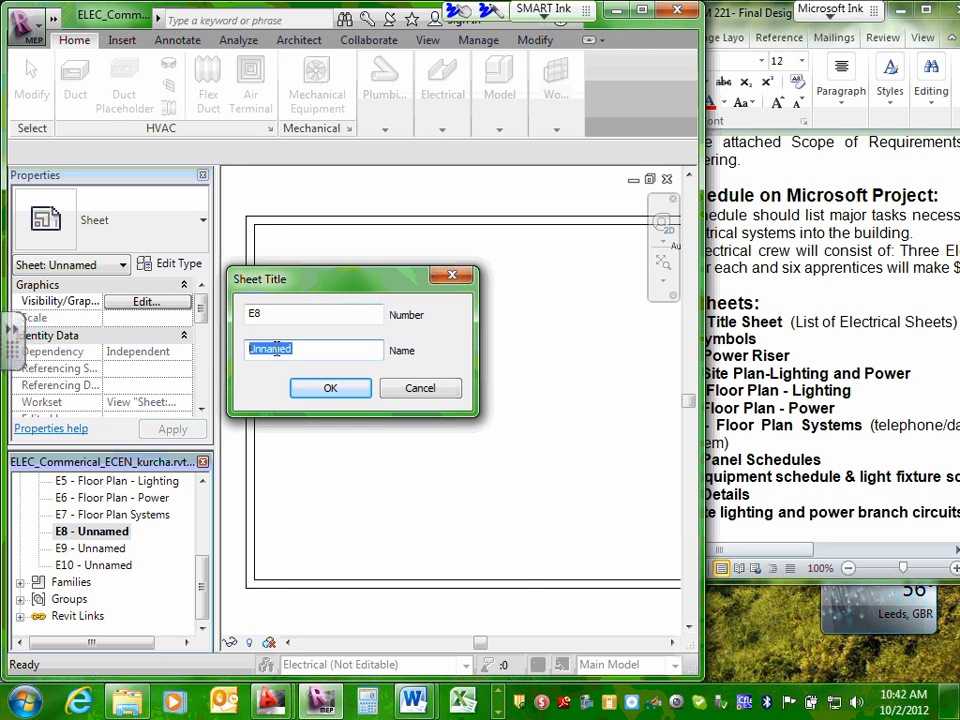
right_click(276, 349)
left_click(300, 429)
left_click(331, 389)
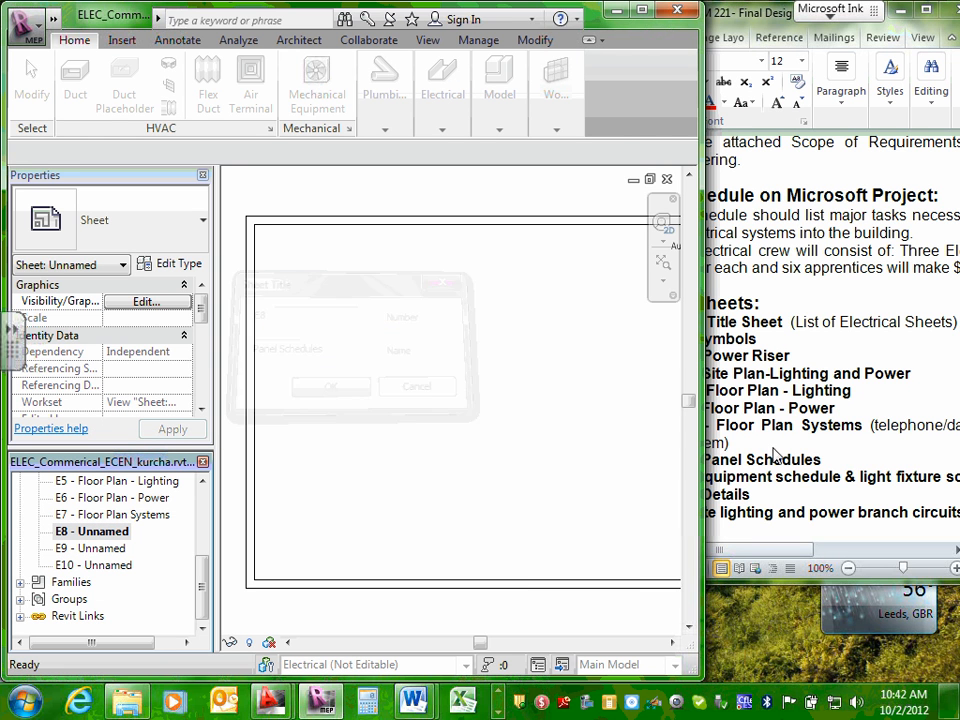
Reposition and widen the Word window, and copy the full Sheet 9 title "Equipment schedule & light fixture schedule" from the Drawings Sheets list.
left_click(775, 455)
left_click_drag(695, 477, 958, 478)
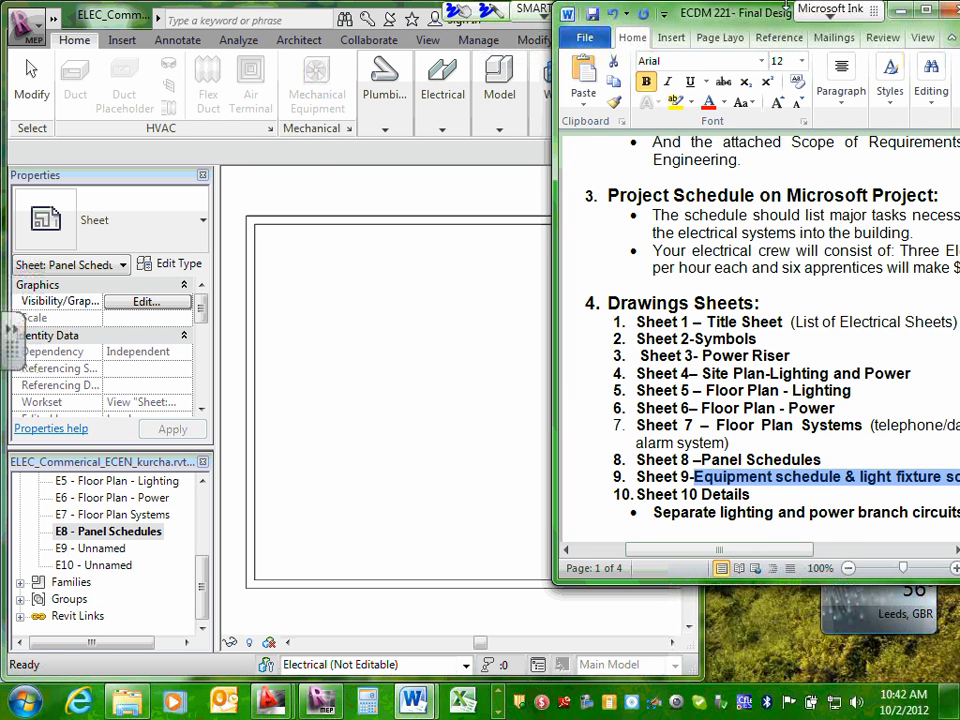
left_click_drag(787, 8, 577, 8)
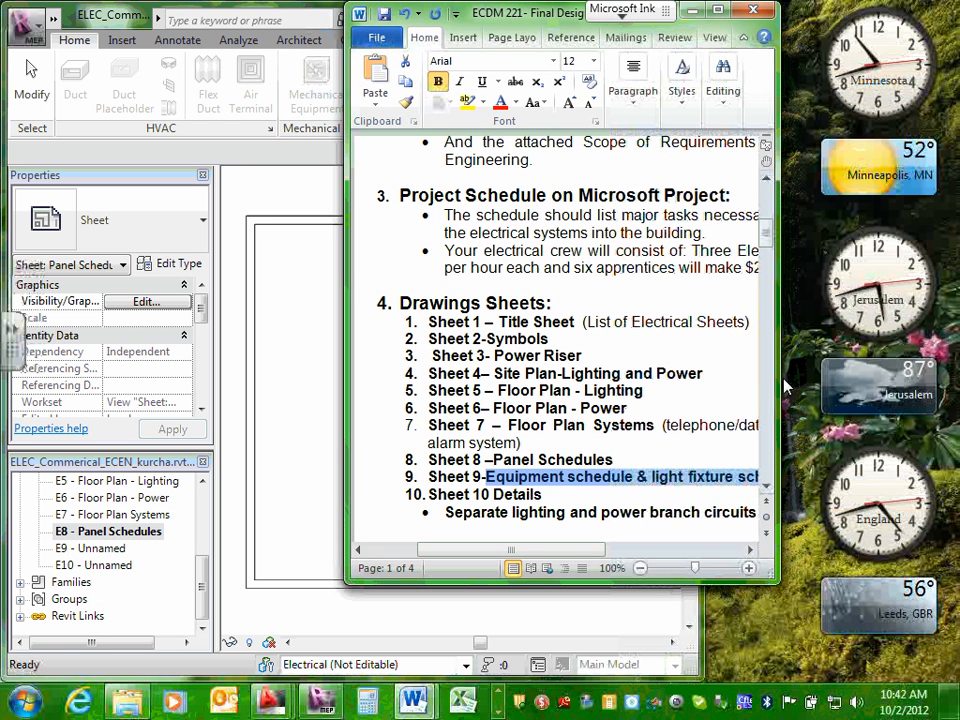
left_click_drag(781, 385, 932, 385)
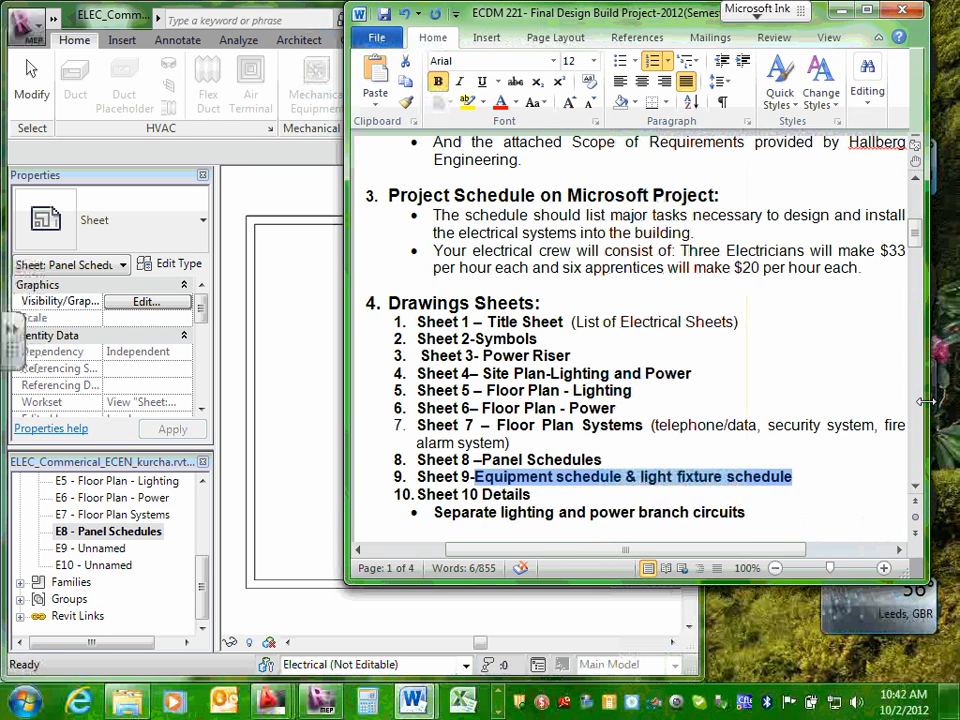
right_click(596, 482)
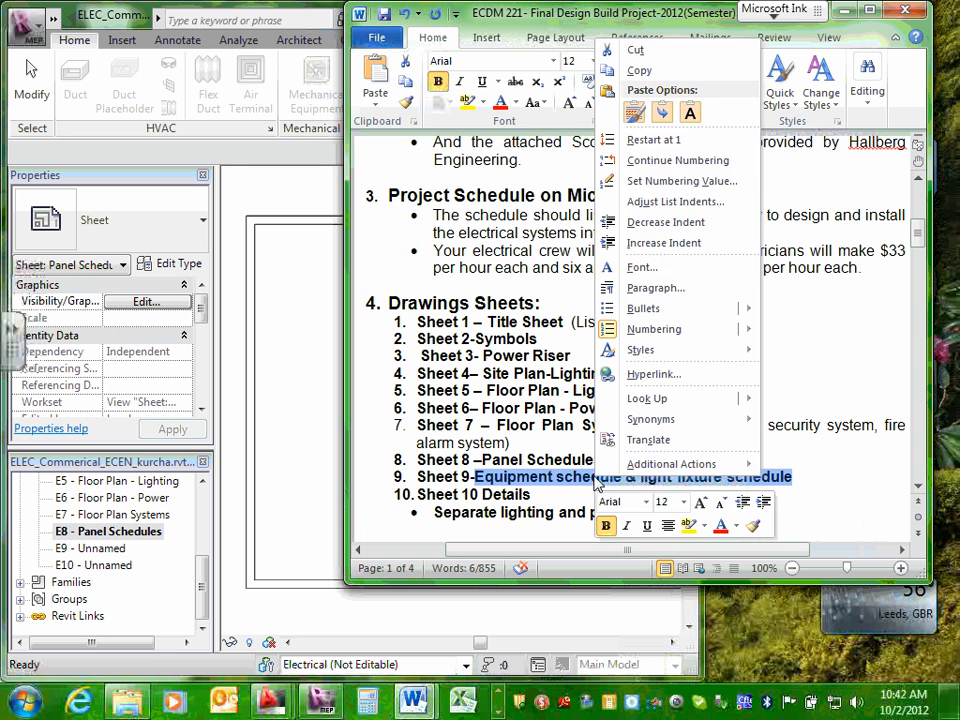
left_click(640, 71)
Open sheet E9 in Revit and rename it to the copied title "Equipment schedule & light fixture schedule".
double_click(92, 549)
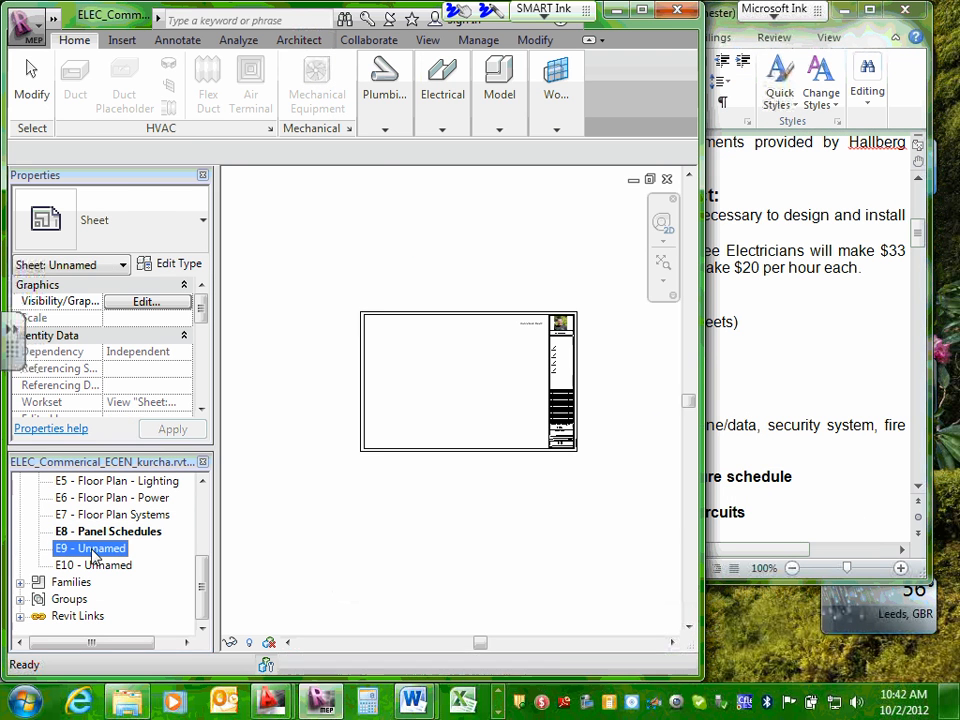
right_click(92, 552)
left_click(144, 456)
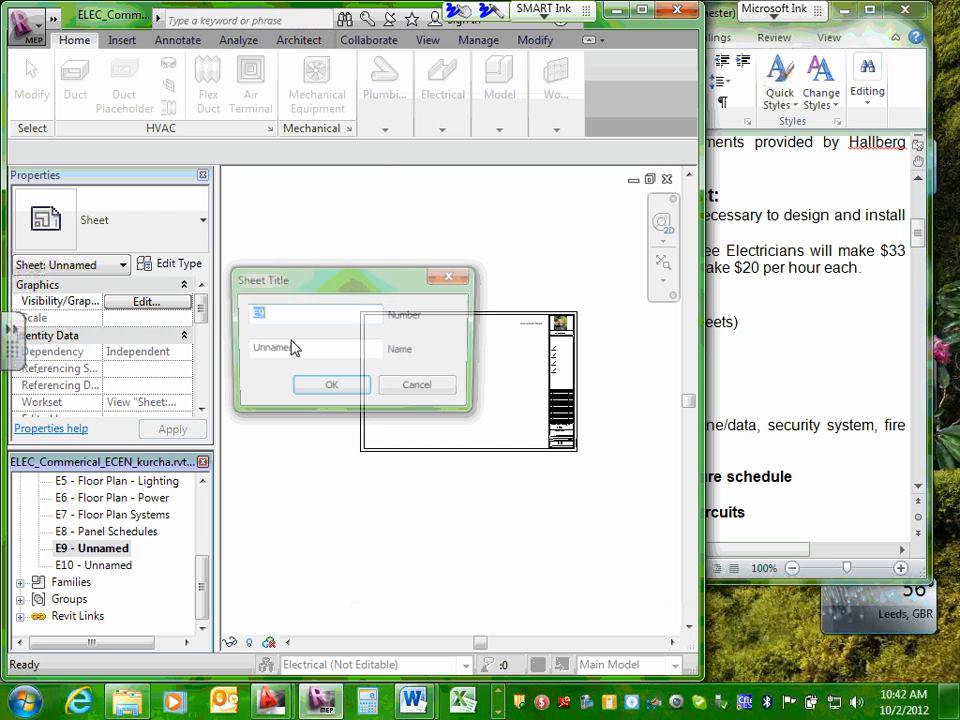
double_click(294, 345)
right_click(255, 350)
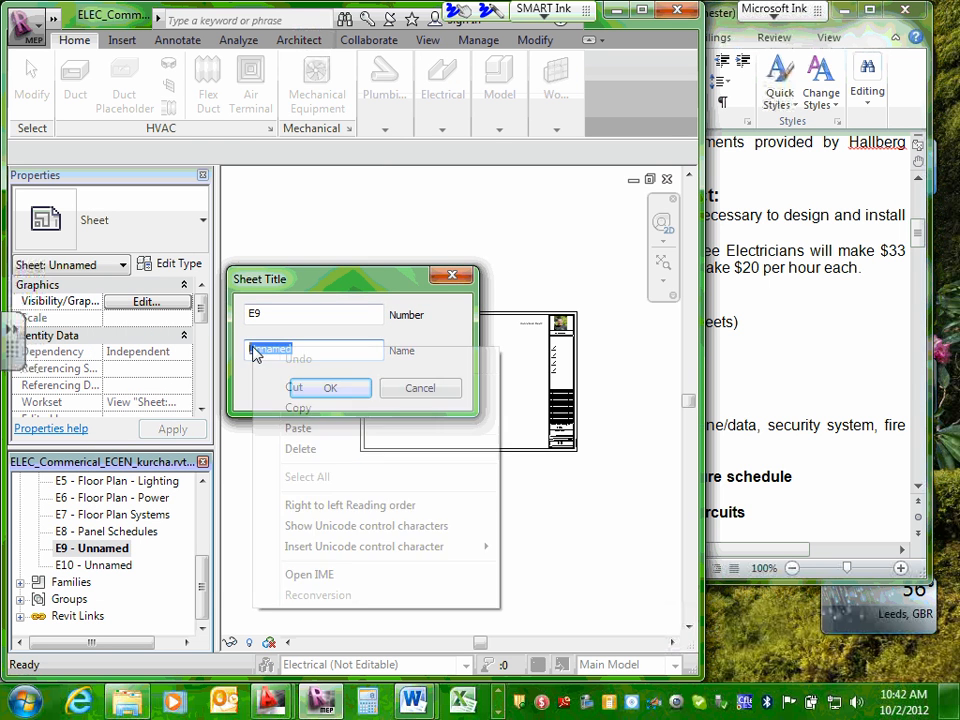
left_click(298, 428)
left_click(338, 390)
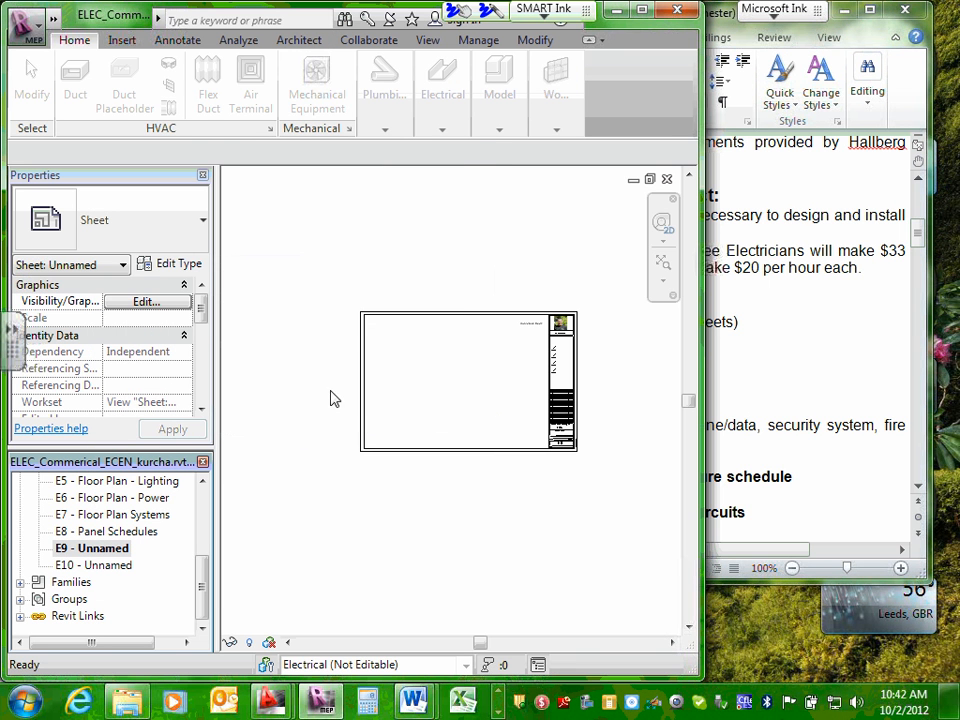
Copy the Sheet 10 title "Details" from the Drawings Sheets list in Word.
left_click(884, 21)
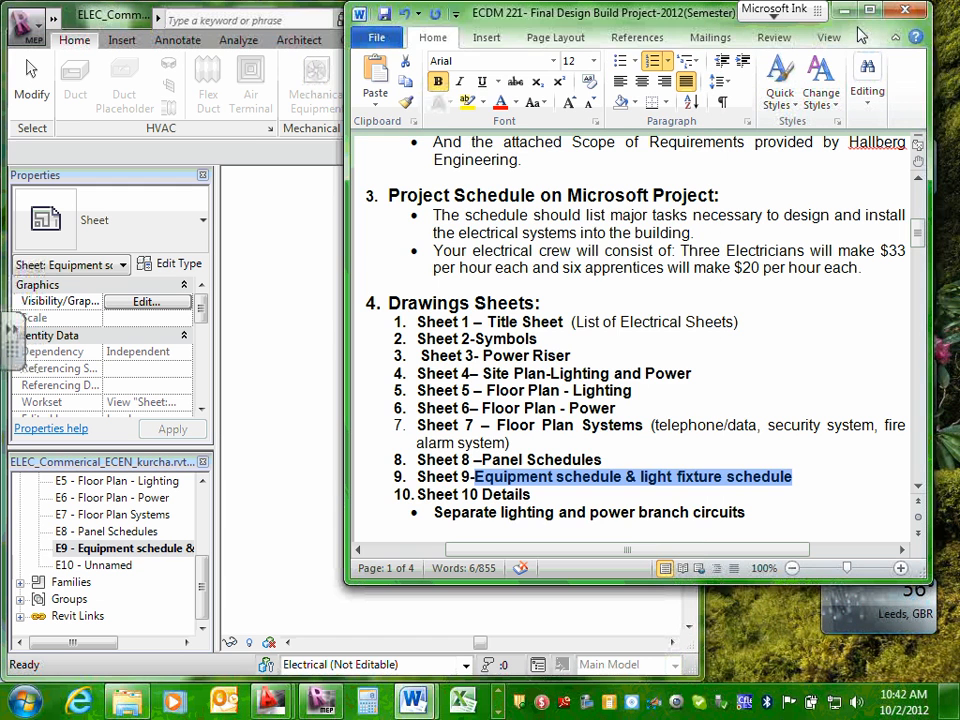
double_click(487, 494)
right_click(522, 494)
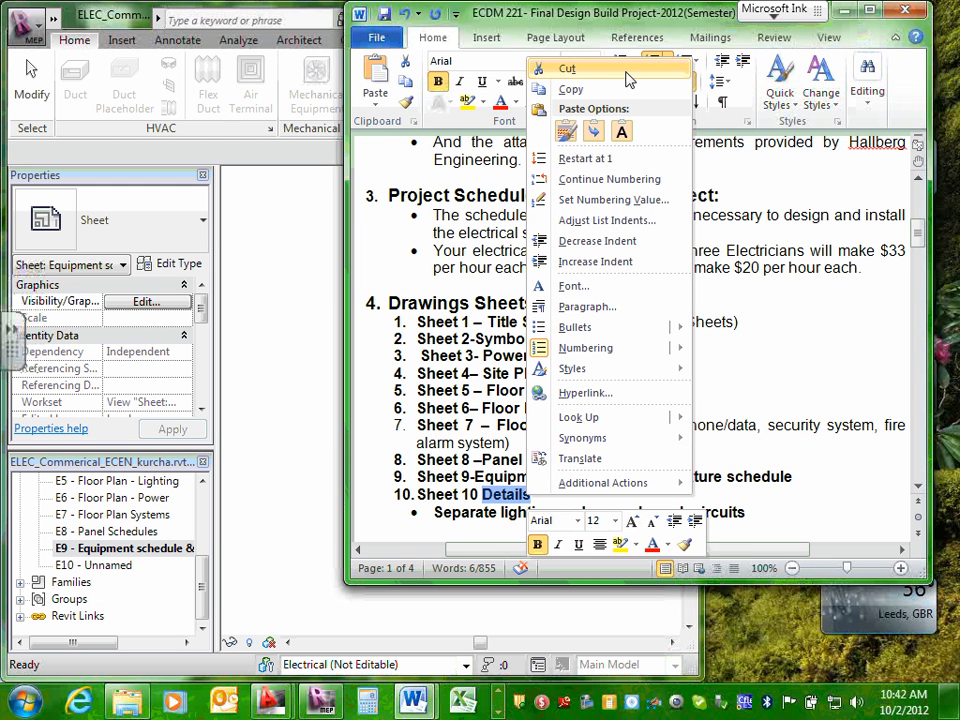
left_click(662, 89)
Rename sheet E10 in Revit to the copied title "Details" and maximize the Revit window.
left_click(95, 565)
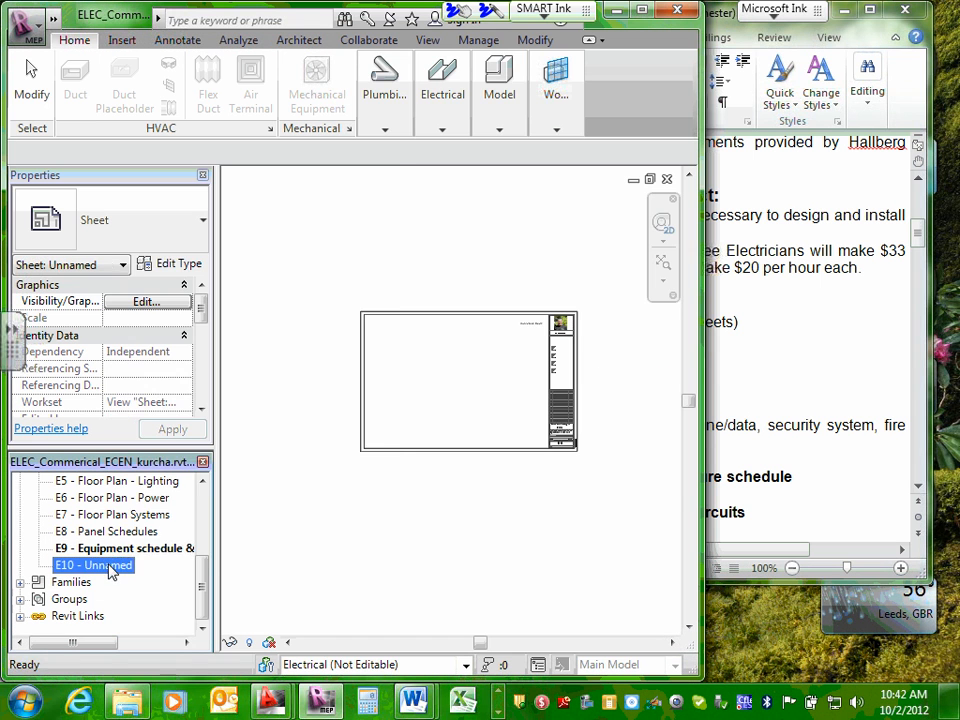
right_click(112, 568)
left_click(183, 474)
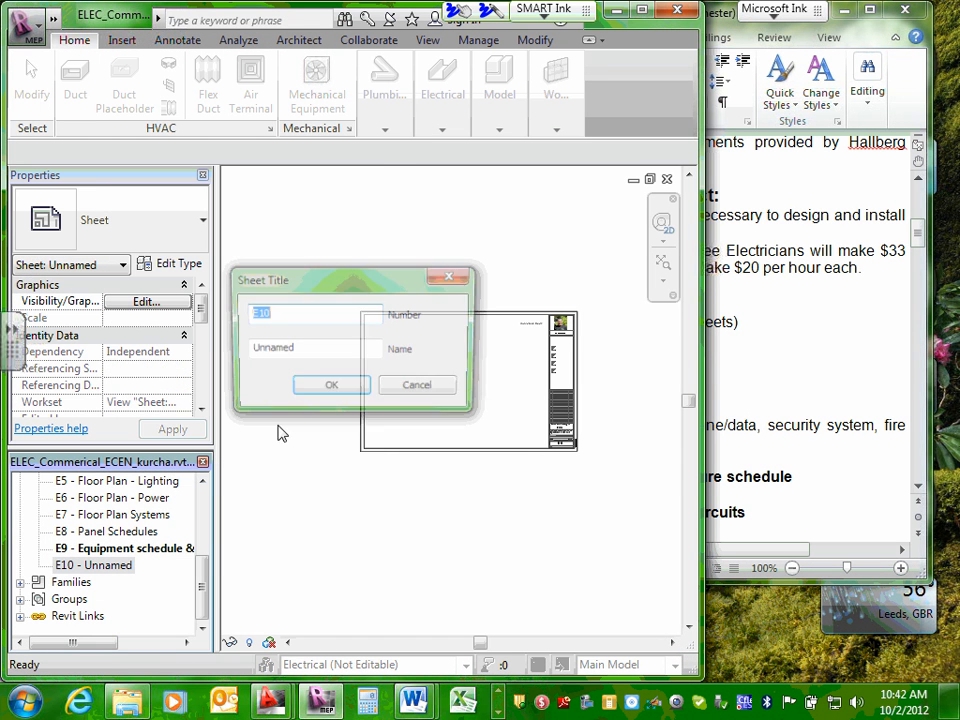
left_click(311, 351)
left_click_drag(311, 351, 244, 354)
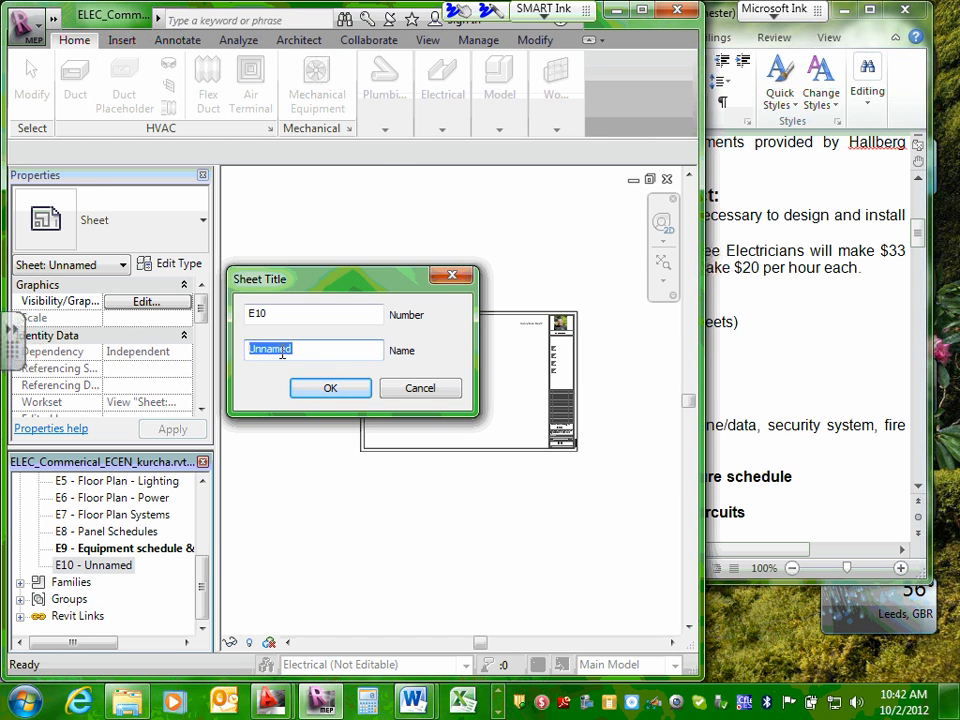
right_click(282, 353)
left_click(324, 431)
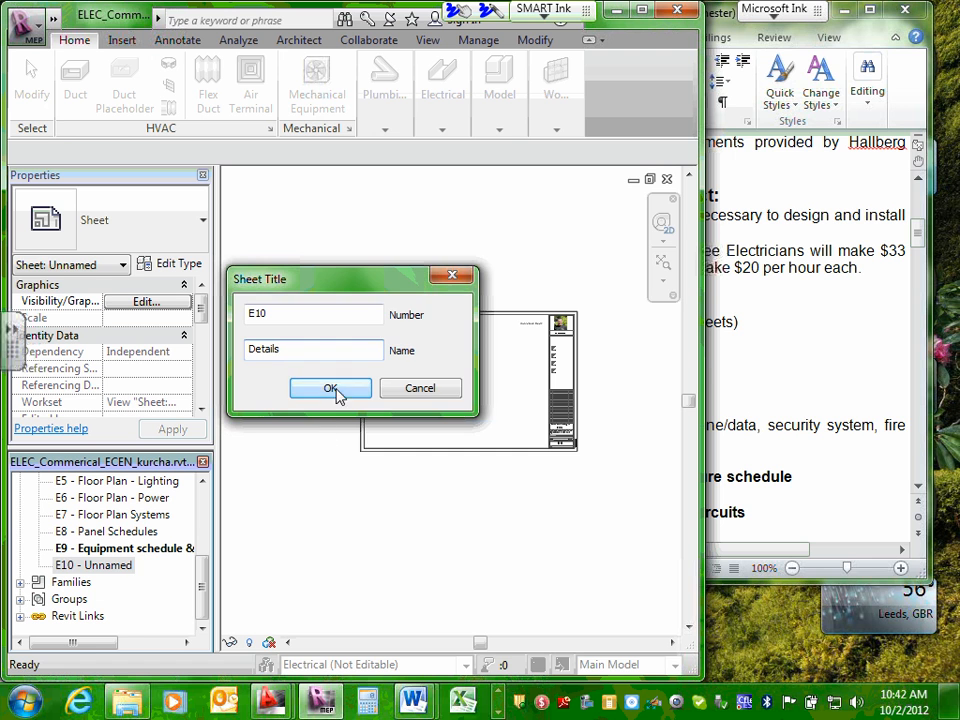
left_click(337, 389)
left_click(642, 11)
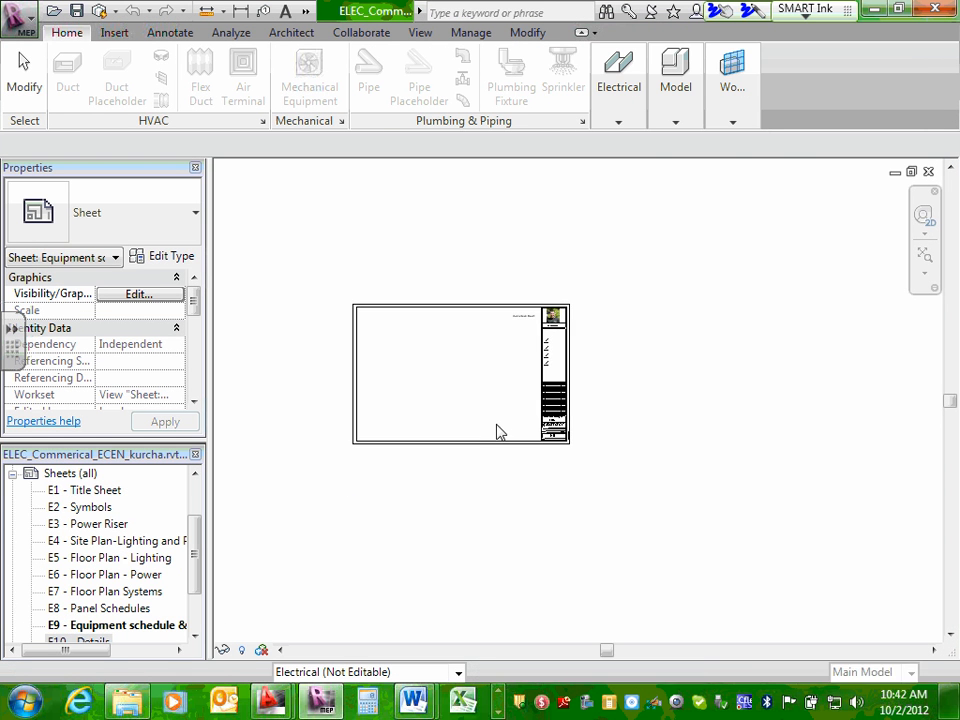
Check the title block of sheet E9 and open sheet E4 "Site Plan-Lighting and Power" at its title block.
scroll(500, 432, "up", 5)
scroll(740, 452, "up", 3)
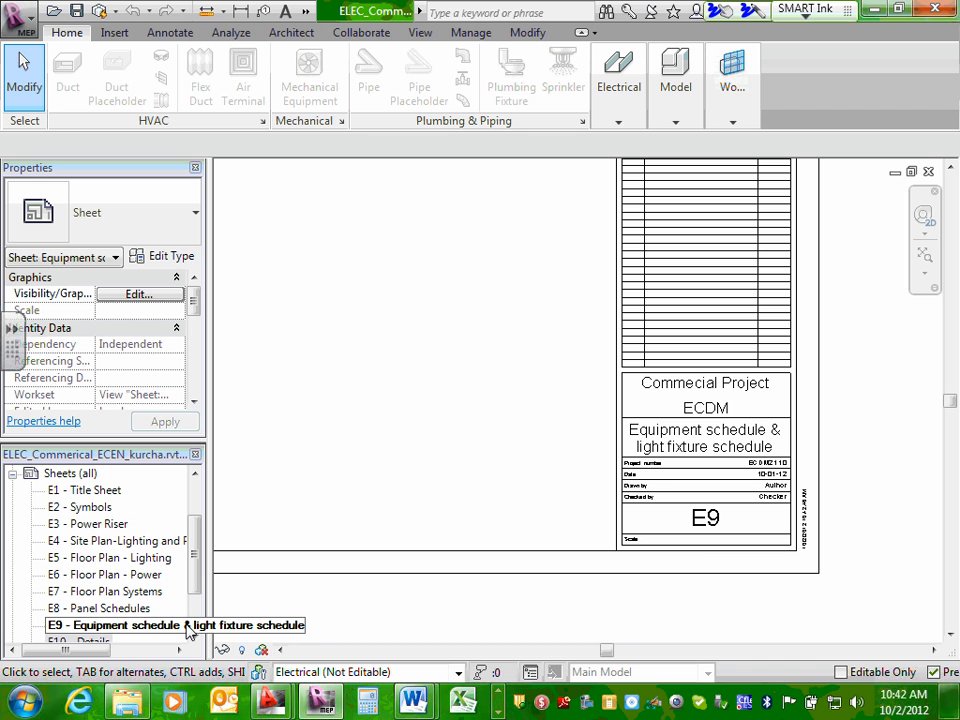
left_click(145, 541)
double_click(145, 541)
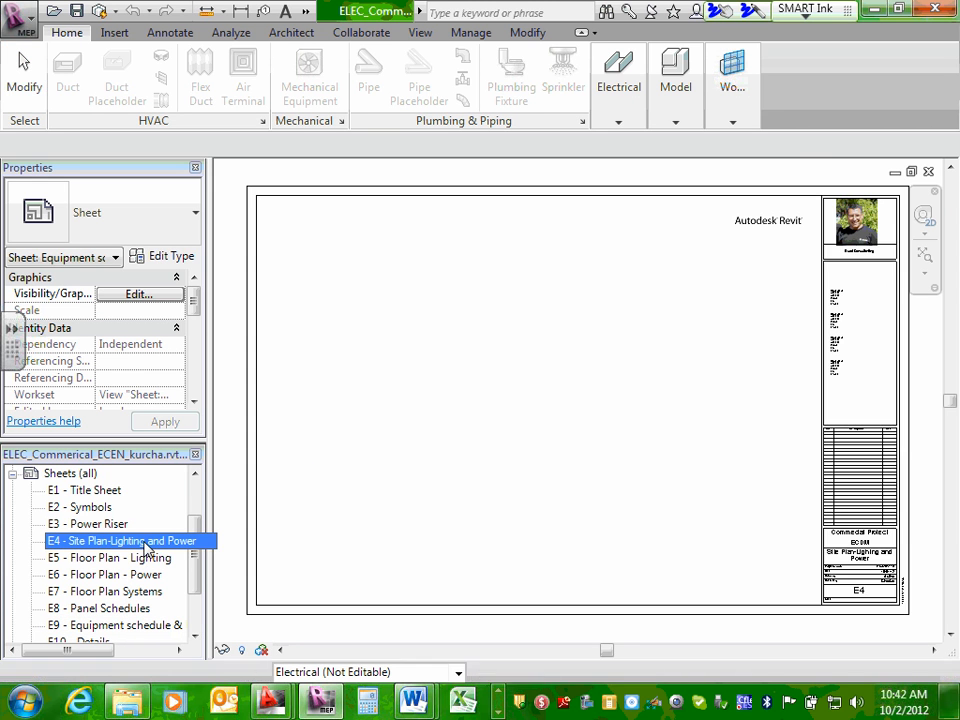
scroll(865, 565, "up", 4)
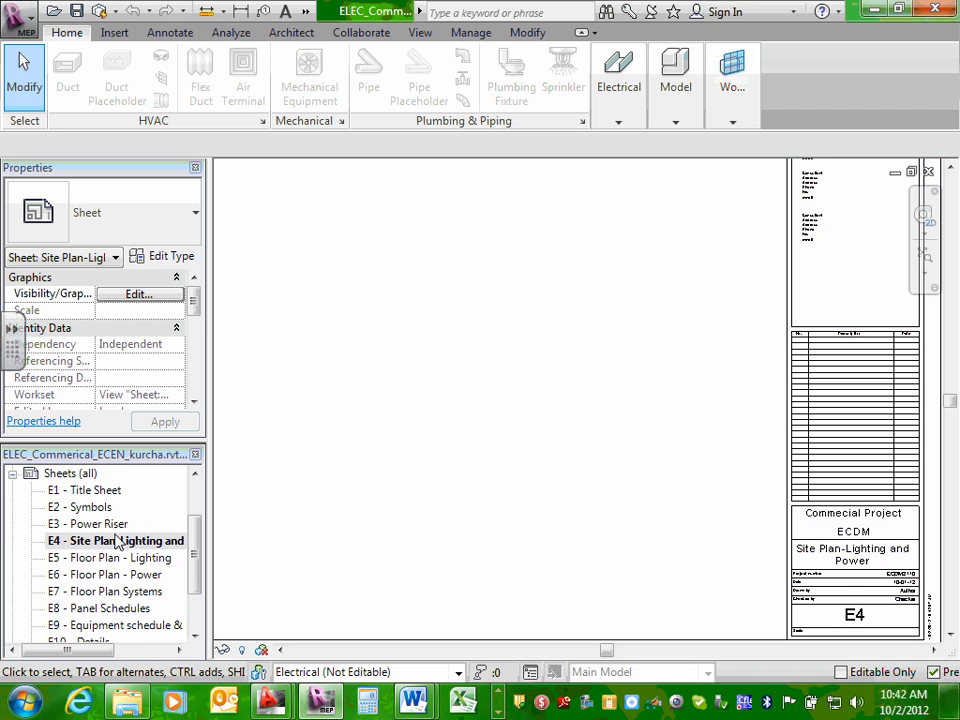
left_click_drag(197, 536, 197, 489)
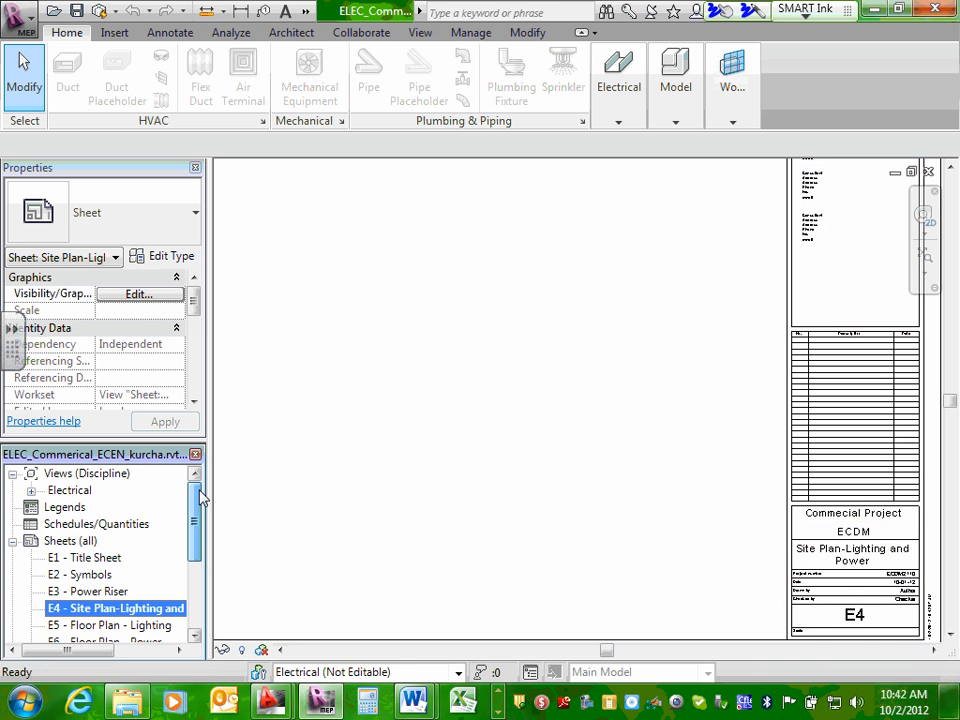
double_click(70, 541)
left_click(12, 542)
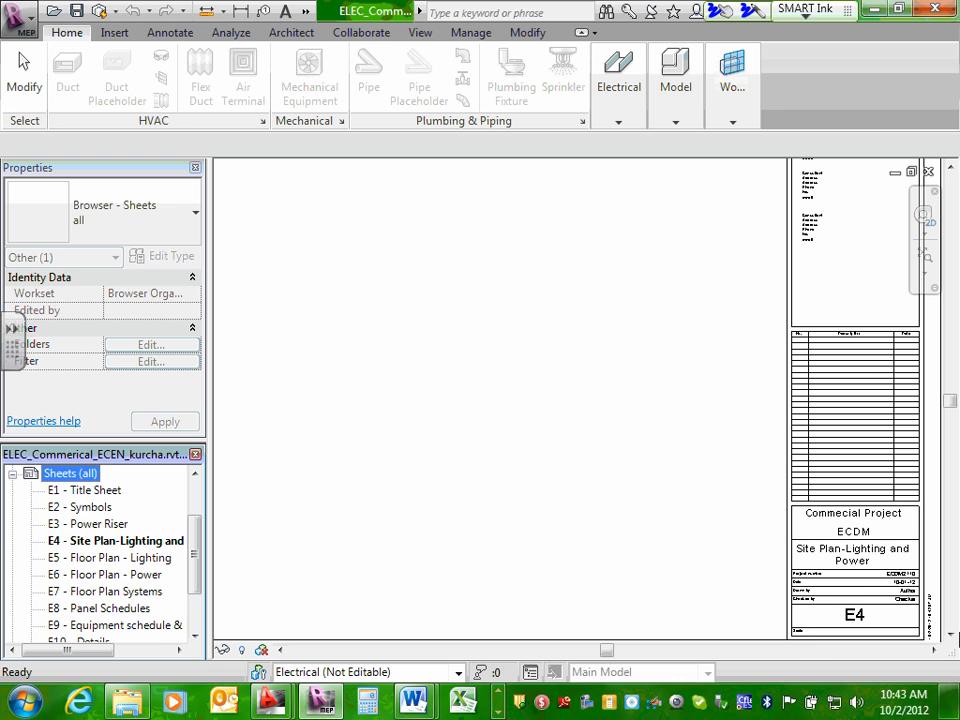
scroll(843, 624, "up", 2)
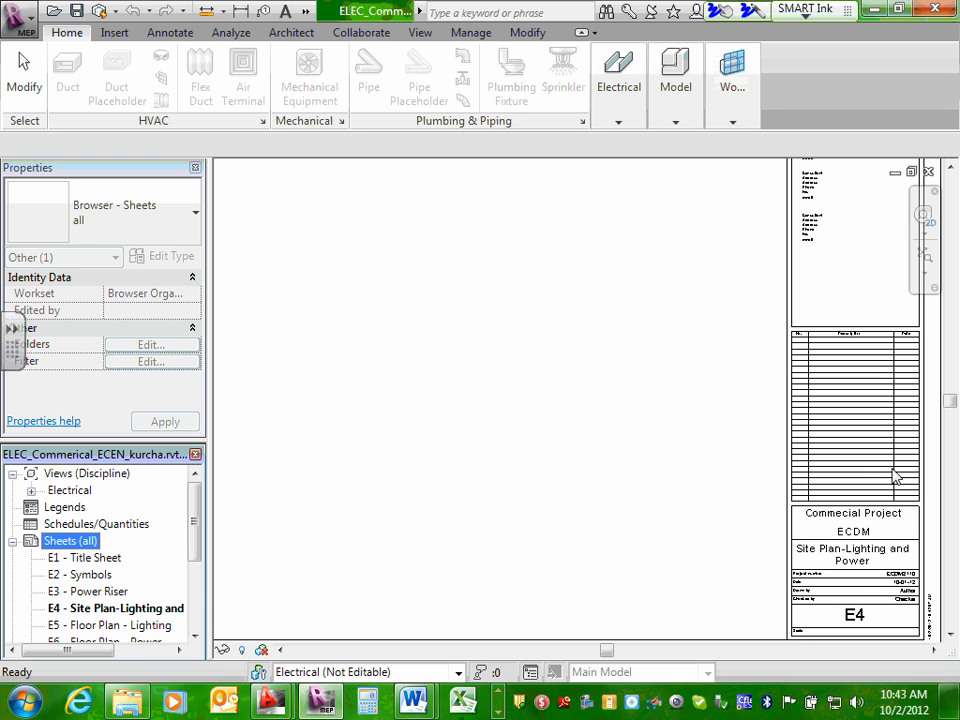
Set the Drawn by field in sheet E4's title block to the initials "CSK".
left_click(925, 575)
scroll(908, 575, "up", 5)
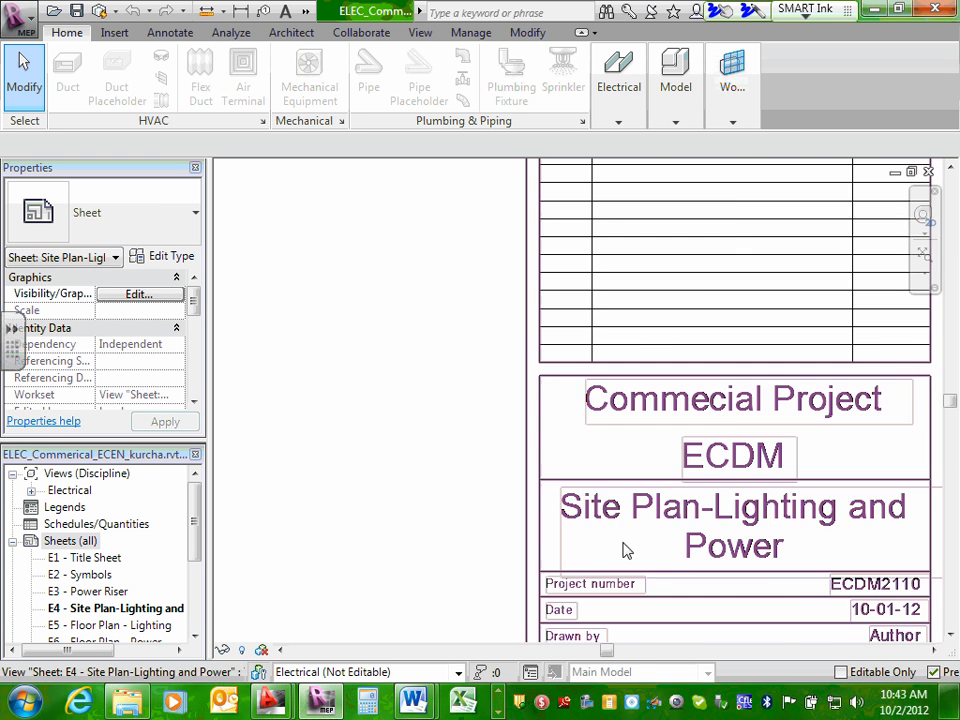
scroll(625, 550, "down", 2)
middle_click_drag(829, 574, 853, 508)
scroll(829, 511, "up", 2)
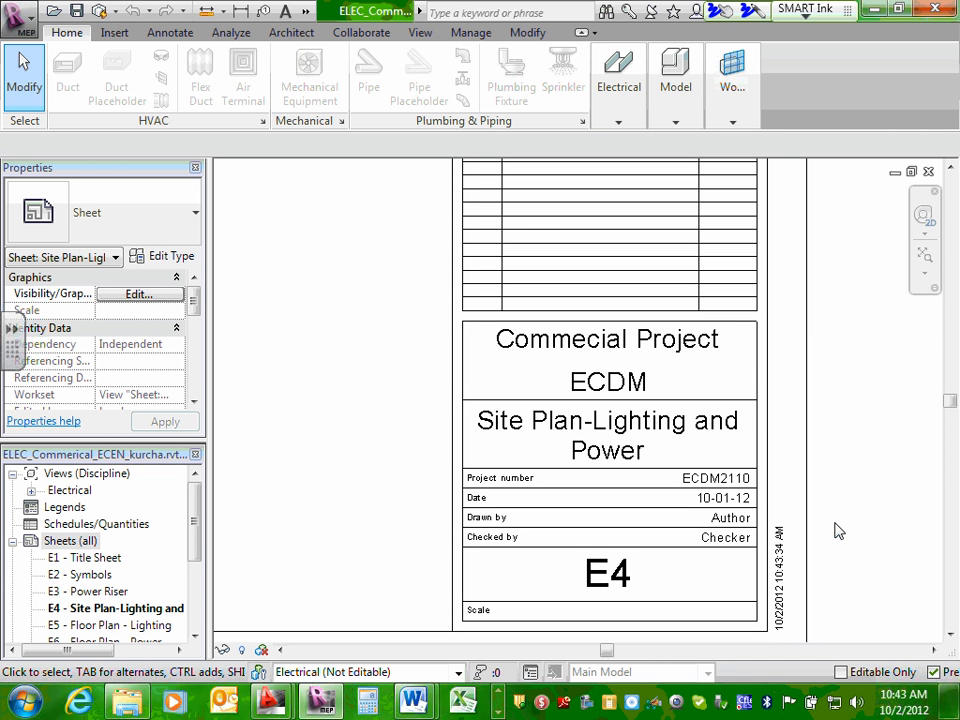
double_click(727, 519)
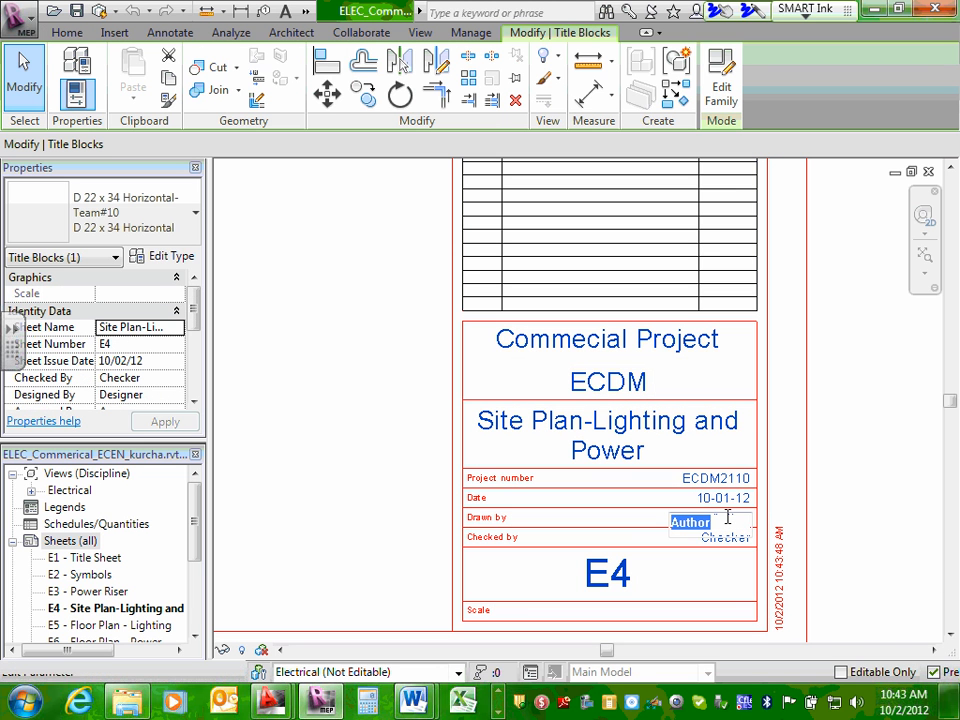
type("CSK")
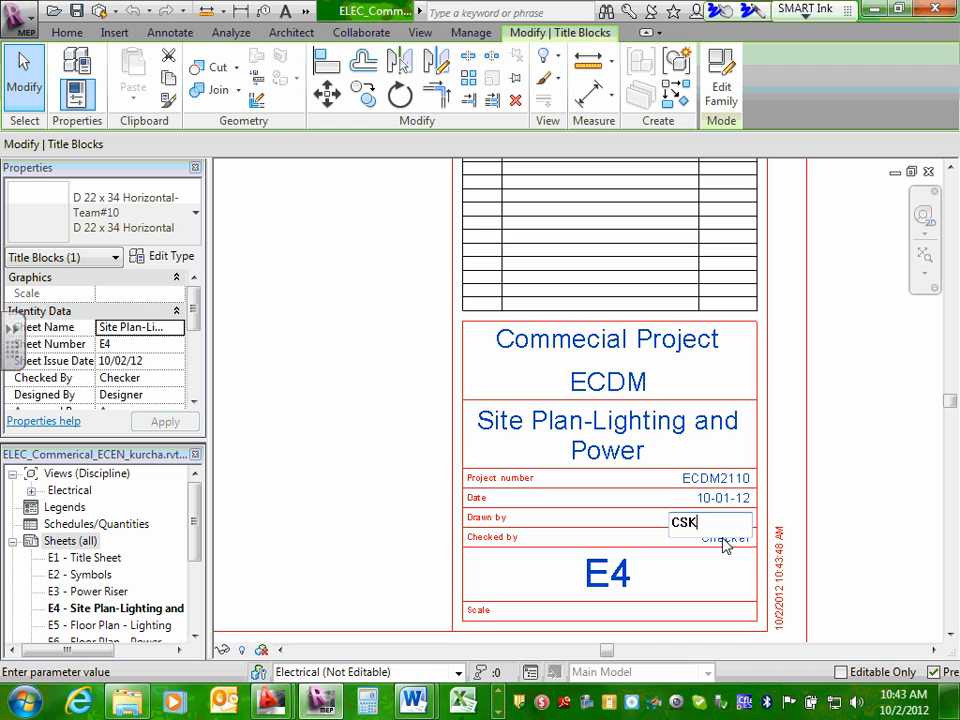
left_click(726, 540)
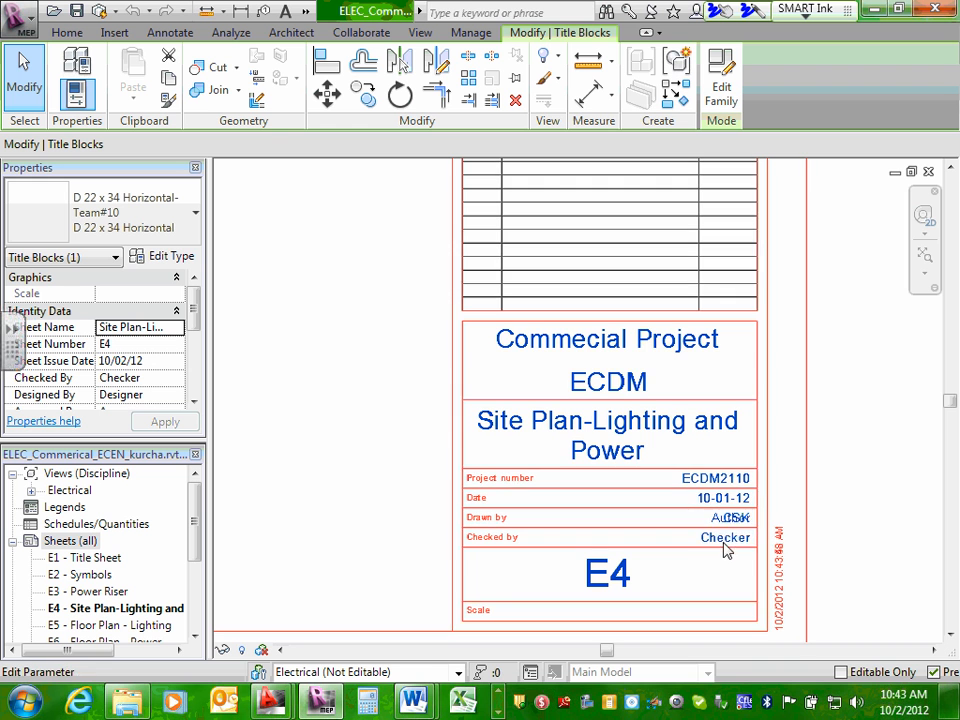
Set the Checked by field in sheet E4's title block to "CSK".
left_click(728, 538)
type("CSK")
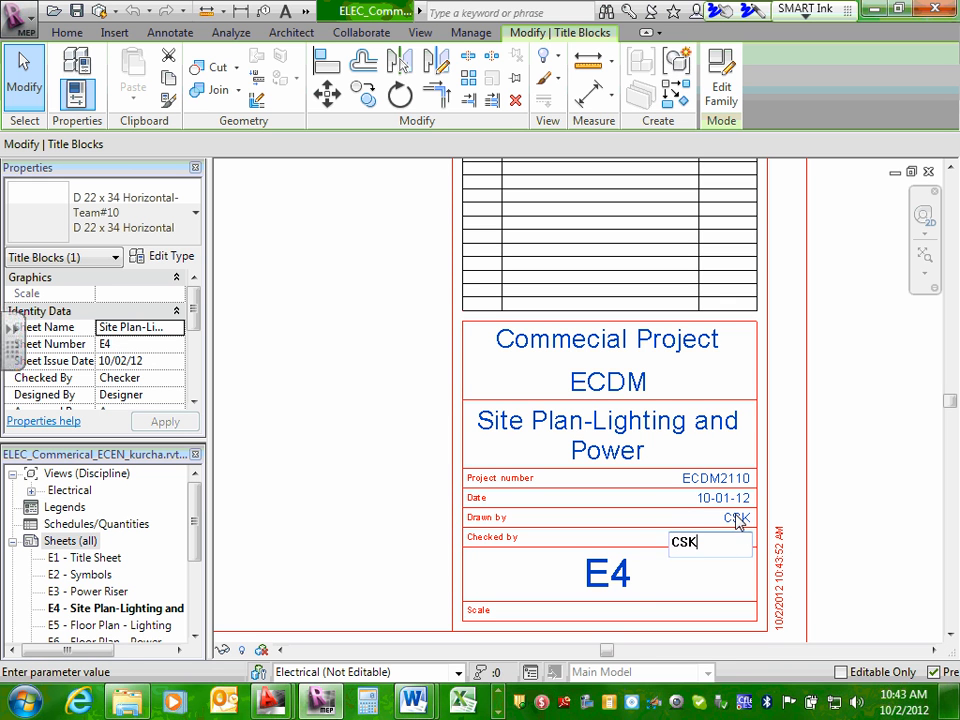
left_click(740, 520)
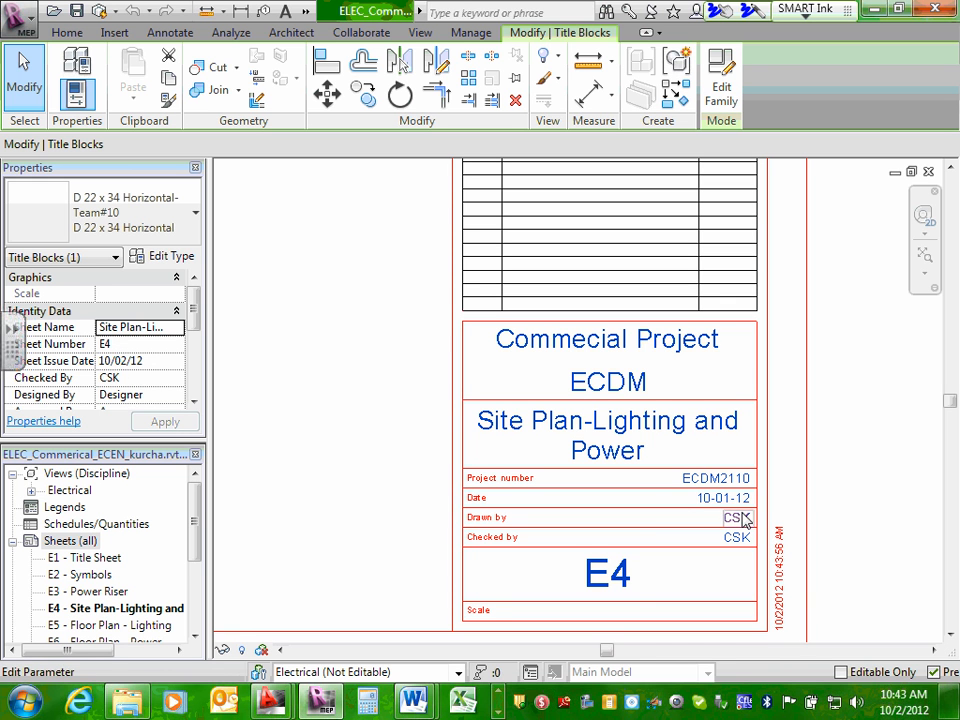
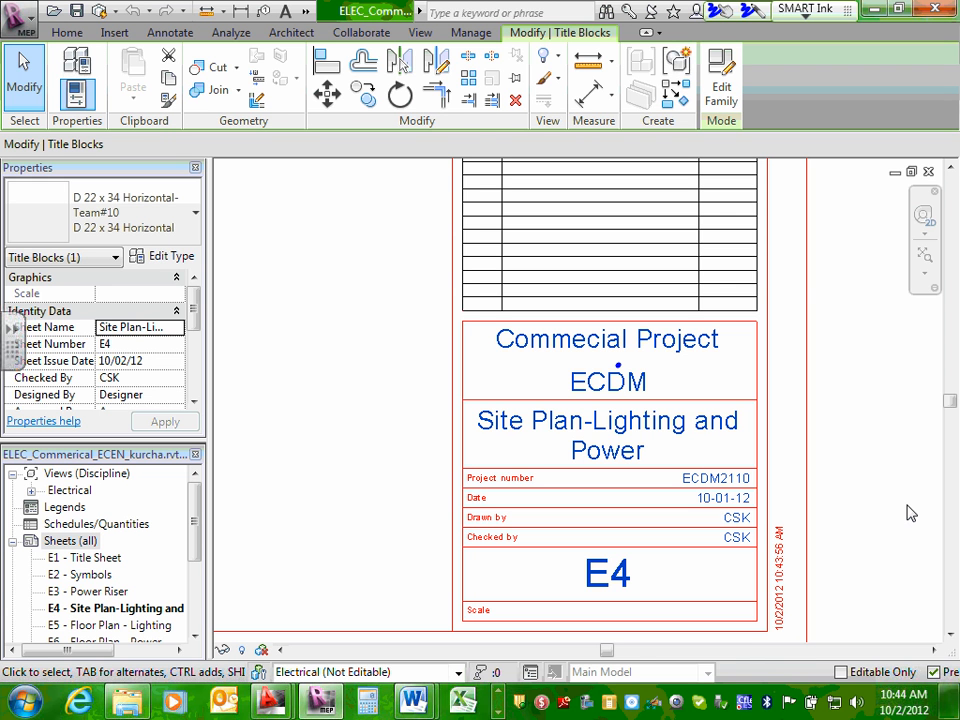
Deselect and check sheet E4's title block, and open sheet E10 "Details".
key("Escape")
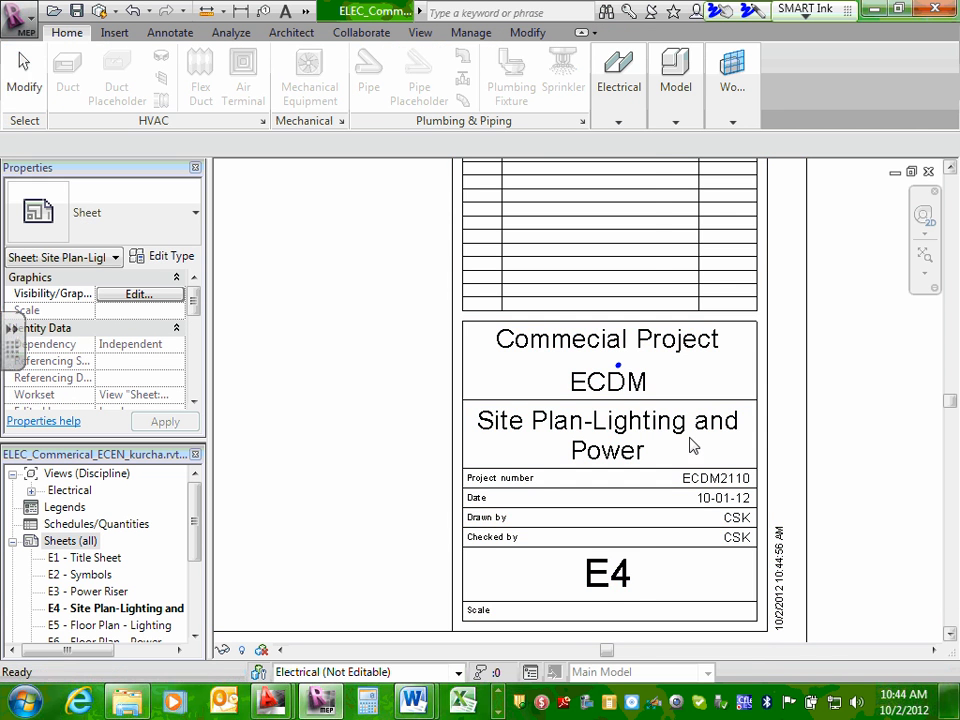
scroll(598, 408, "down", 2)
scroll(600, 310, "down", 1)
scroll(611, 315, "down", 1)
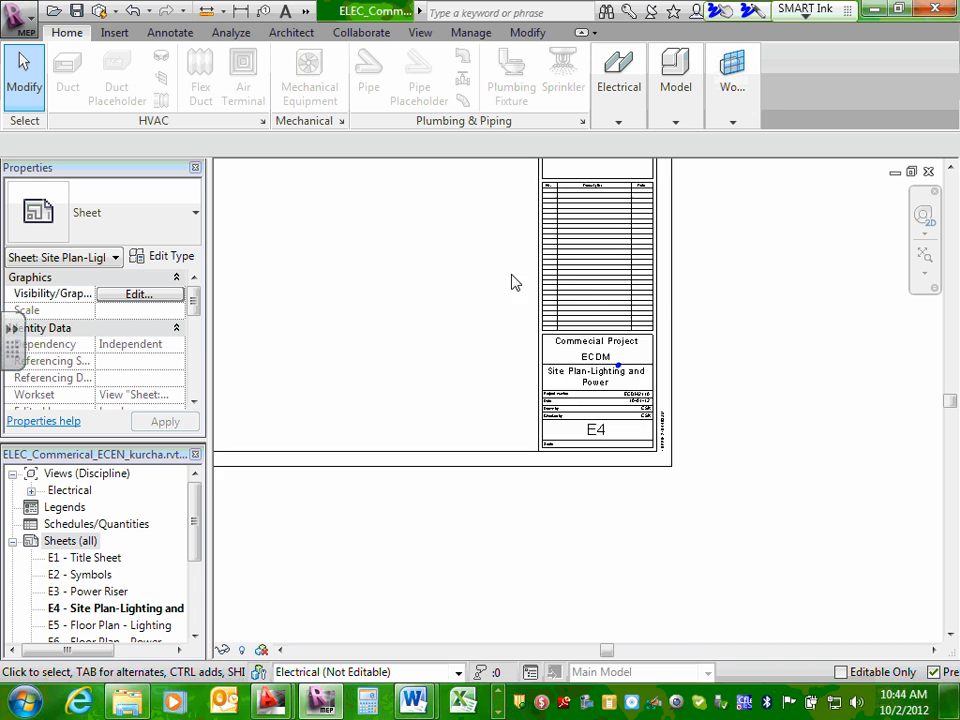
middle_click_drag(514, 281, 555, 456)
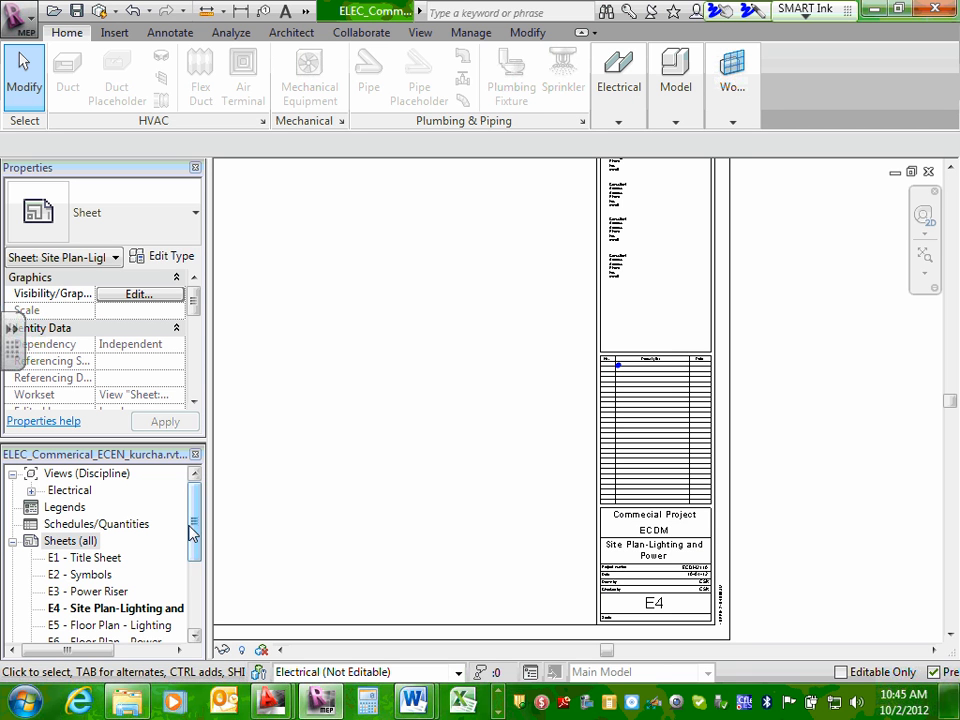
left_click_drag(193, 531, 195, 561)
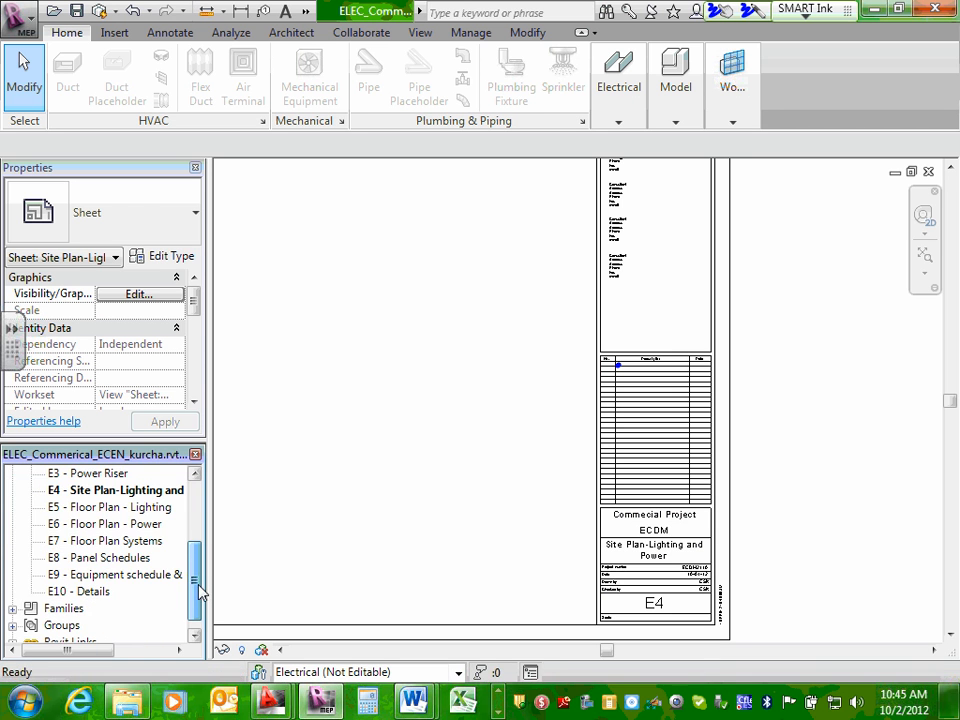
double_click(100, 590)
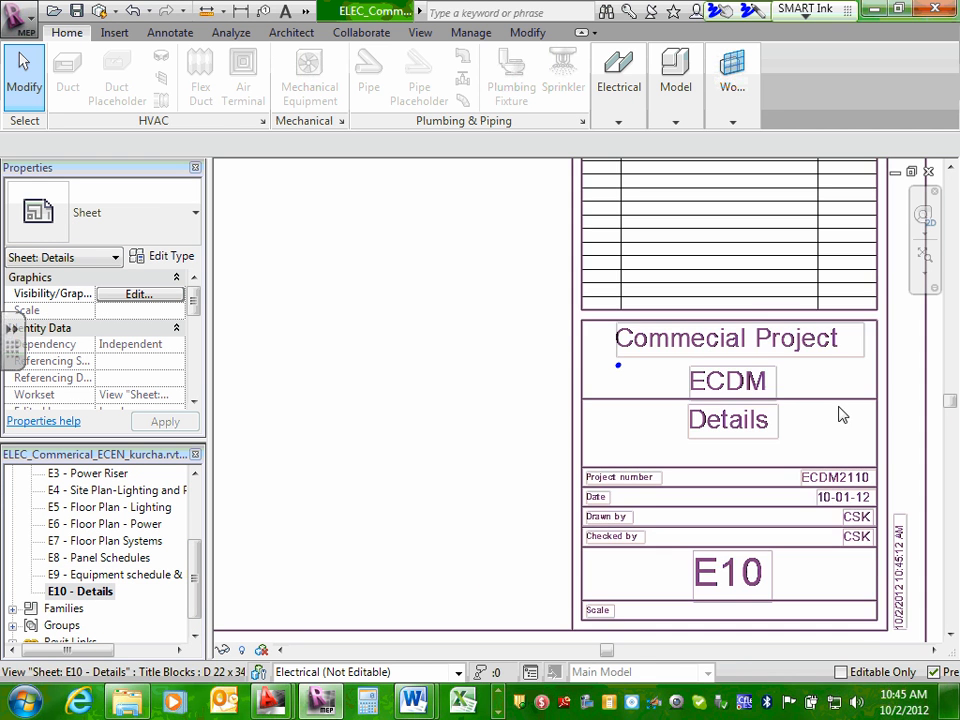
Open the D 22 x 34 Horizontal-Team#10 title block of sheet E10 for family editing.
scroll(650, 414, "down", 2)
left_click(649, 410)
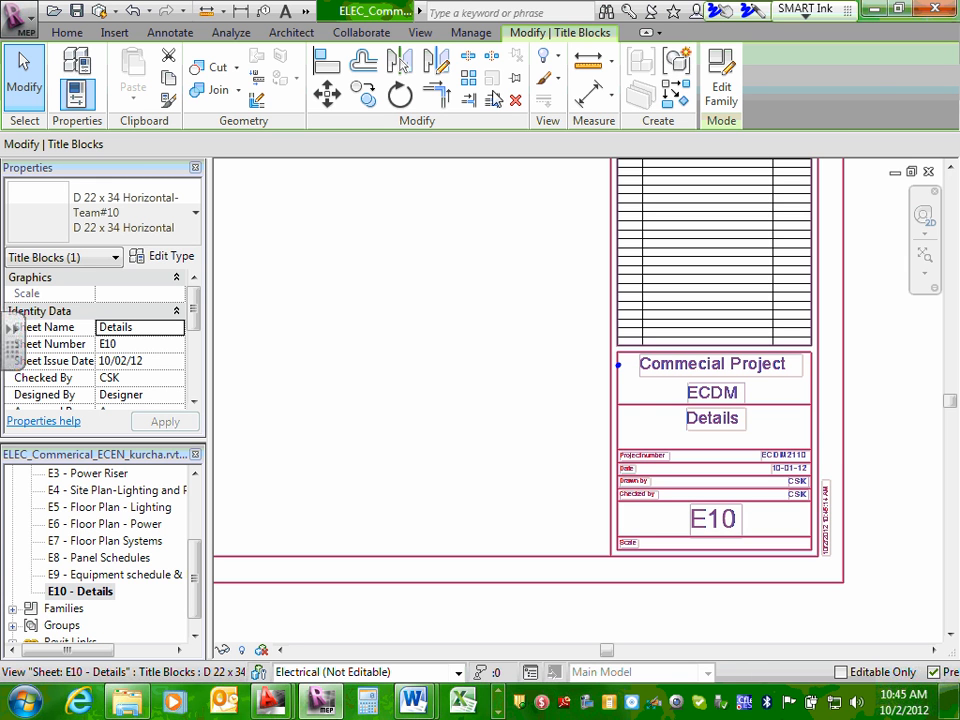
left_click(708, 100)
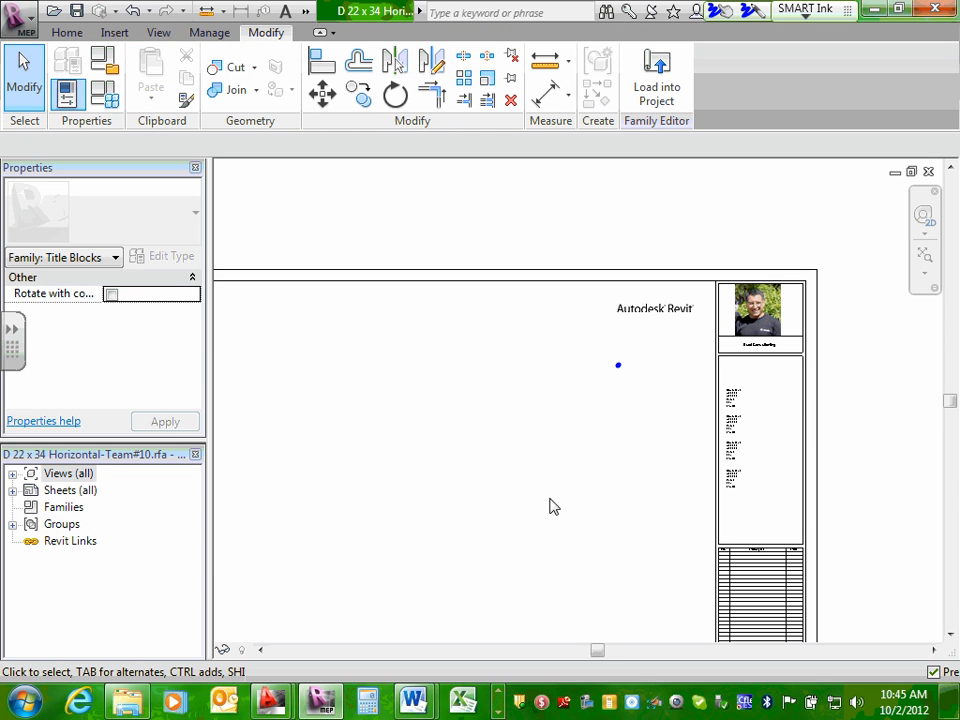
Examine the title block family's four consultant text notes, revision table, project fields and logo area.
scroll(740, 481, "up", 3)
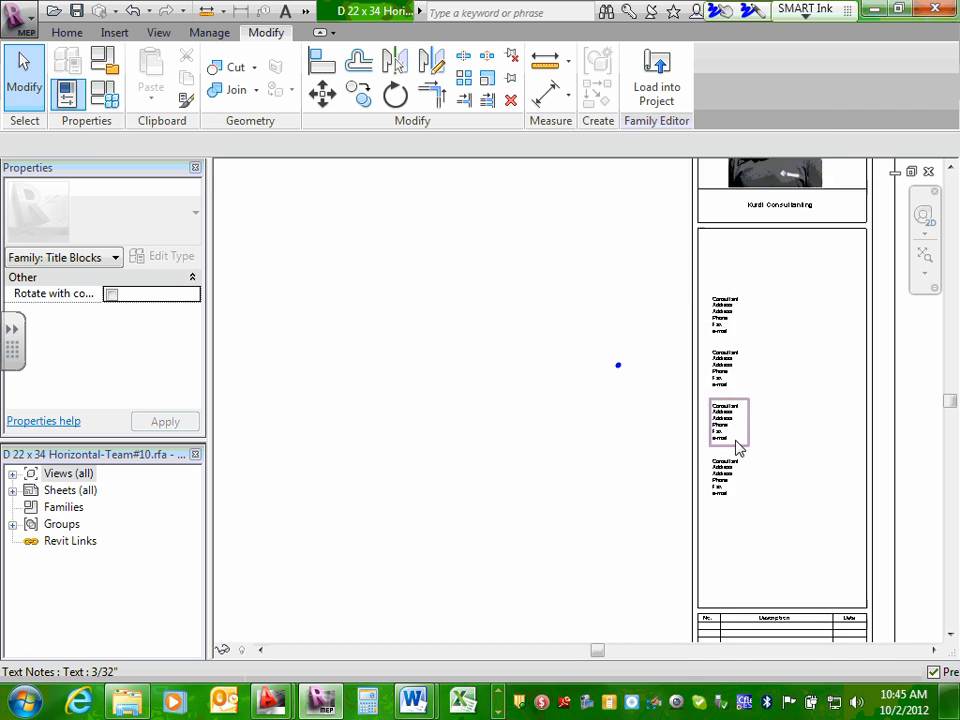
scroll(737, 449, "up", 3)
left_click(720, 206)
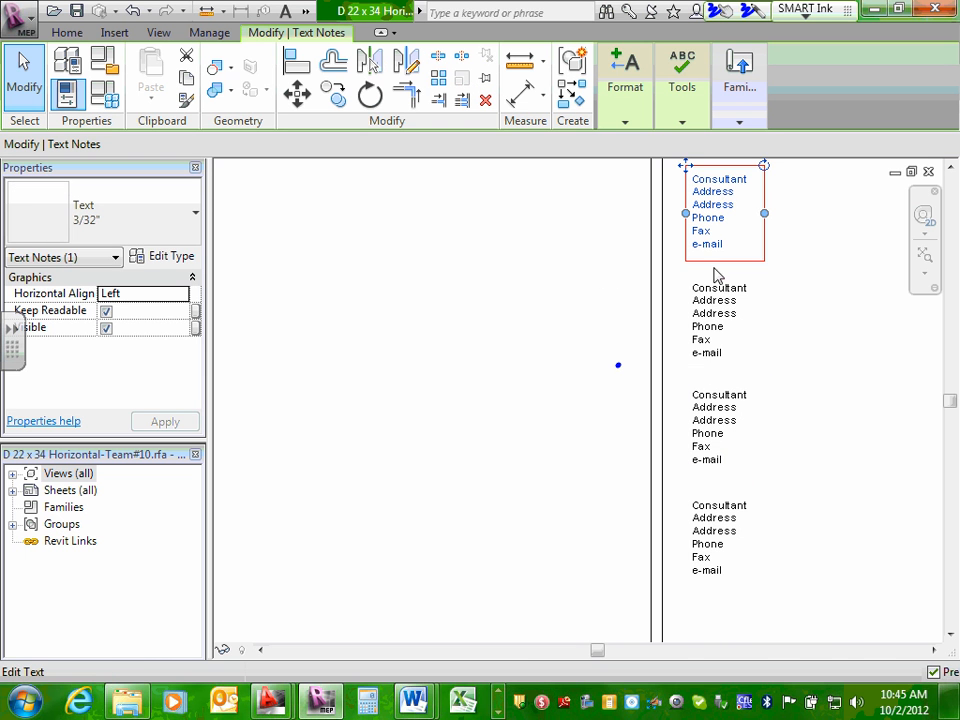
left_click(720, 336)
left_click(713, 446)
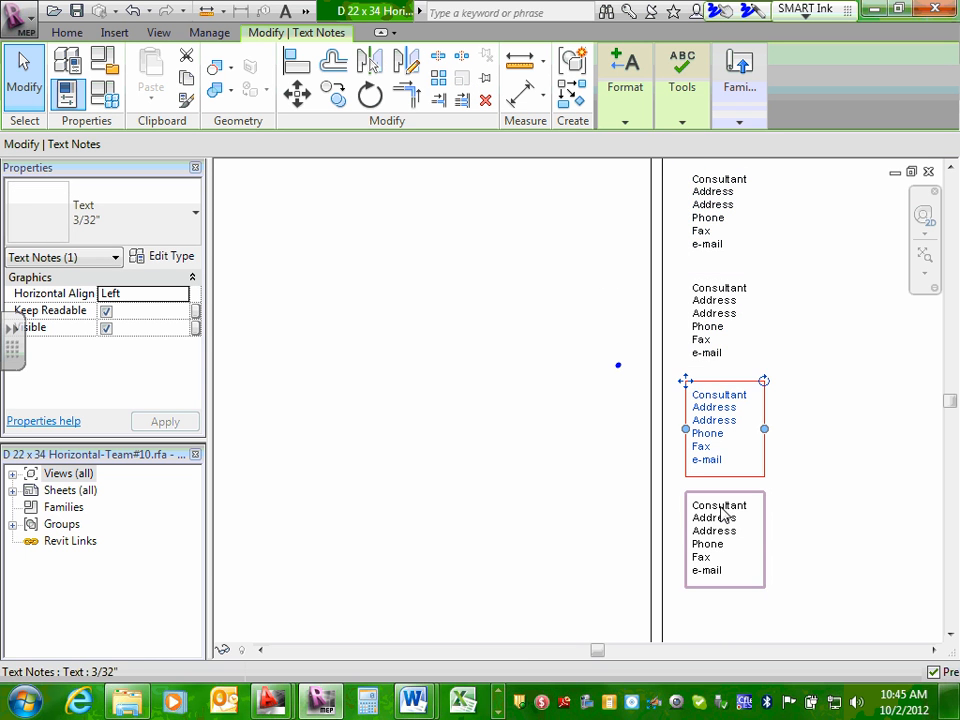
left_click(721, 512)
scroll(720, 510, "down", 3)
middle_click_drag(810, 538, 778, 122)
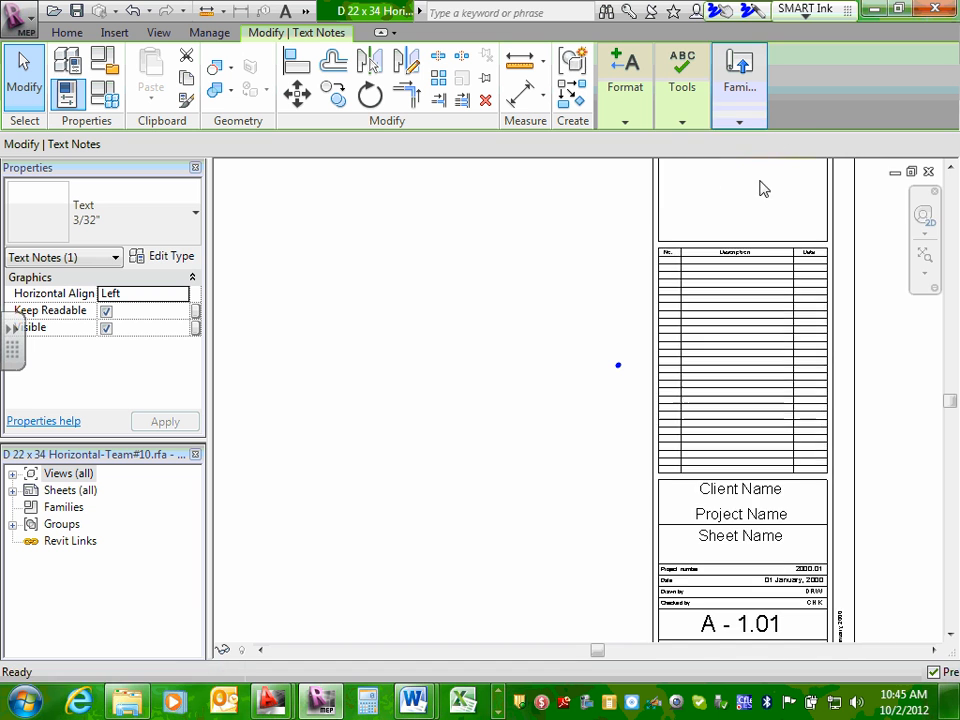
middle_click_drag(707, 514, 761, 189)
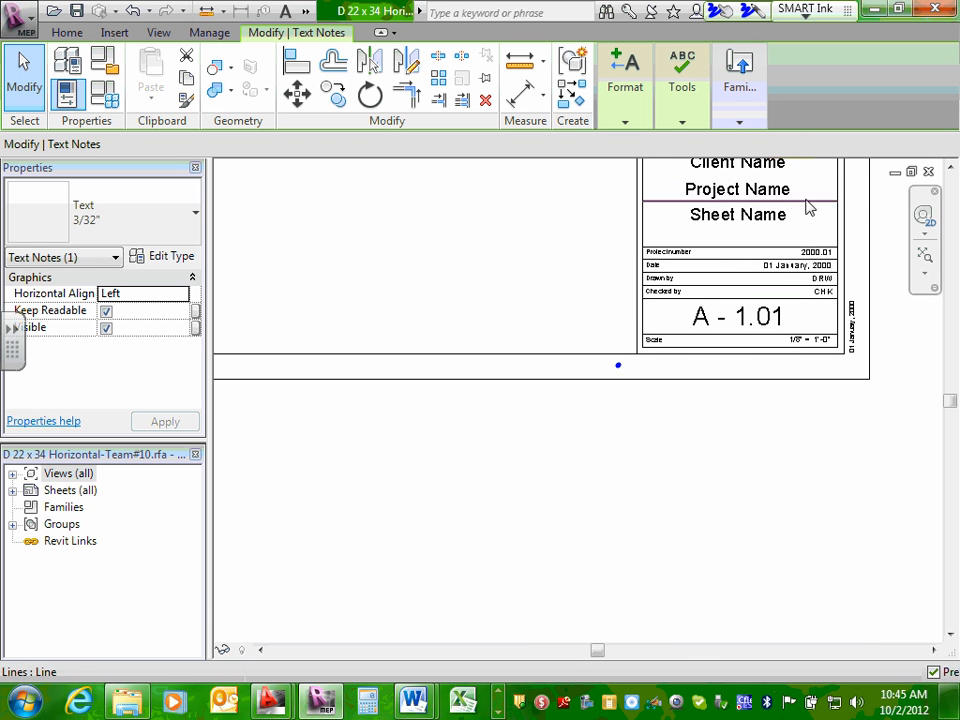
middle_click_drag(879, 206, 868, 579)
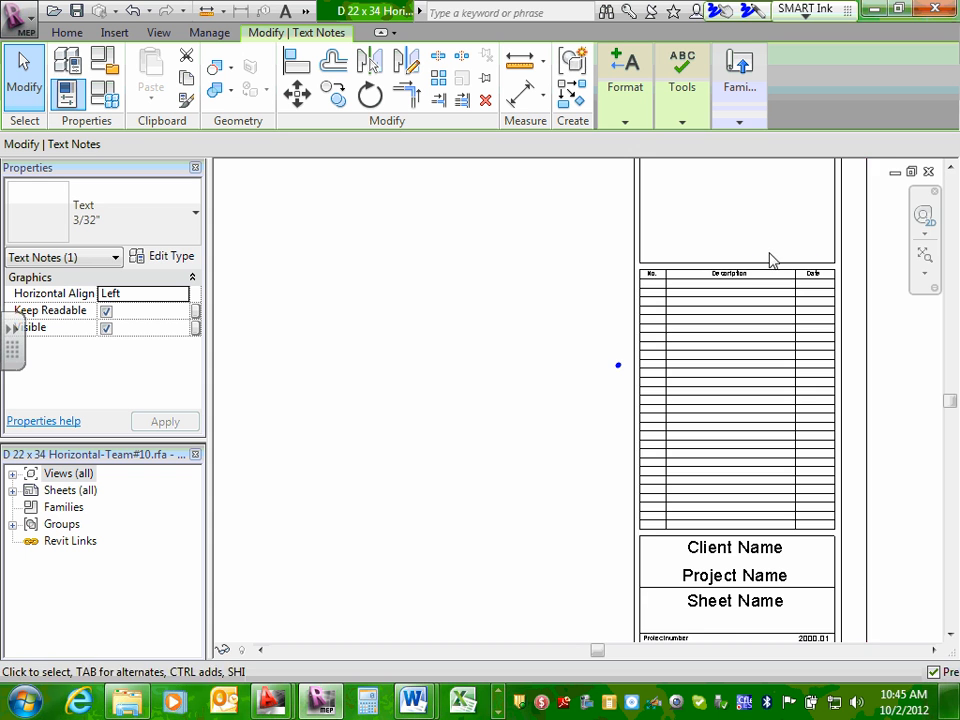
middle_click_drag(770, 260, 790, 650)
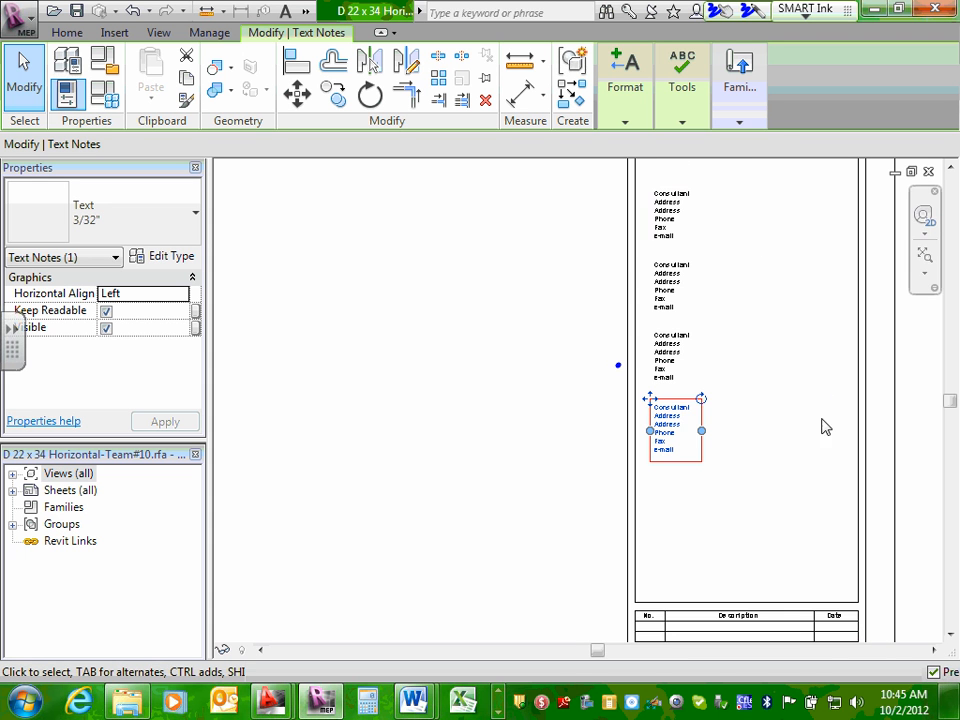
middle_click_drag(825, 427, 816, 495)
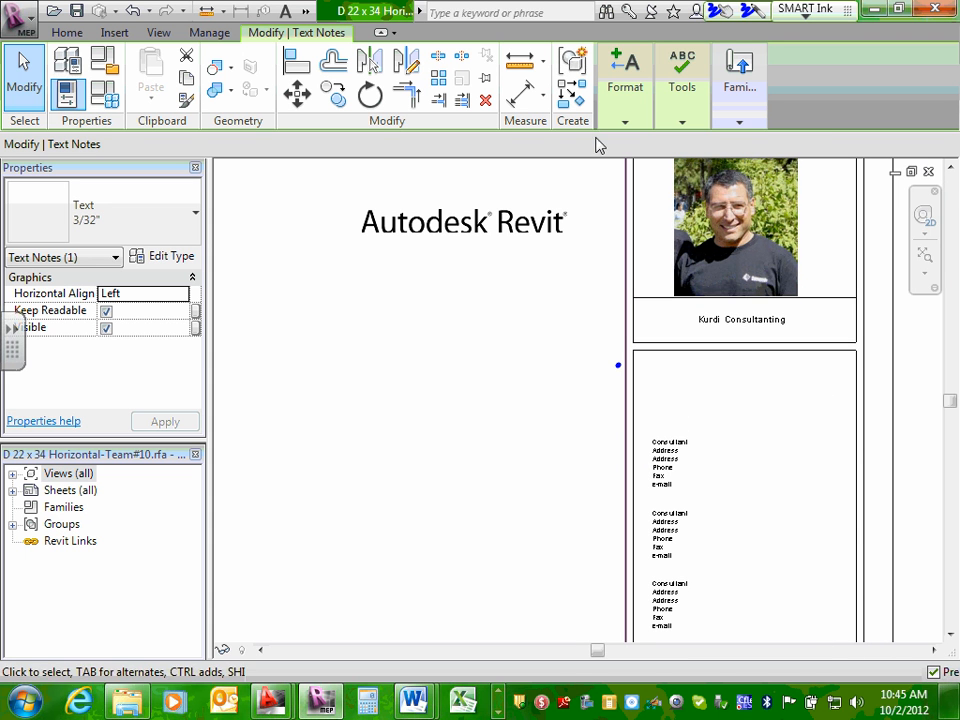
left_click(557, 379)
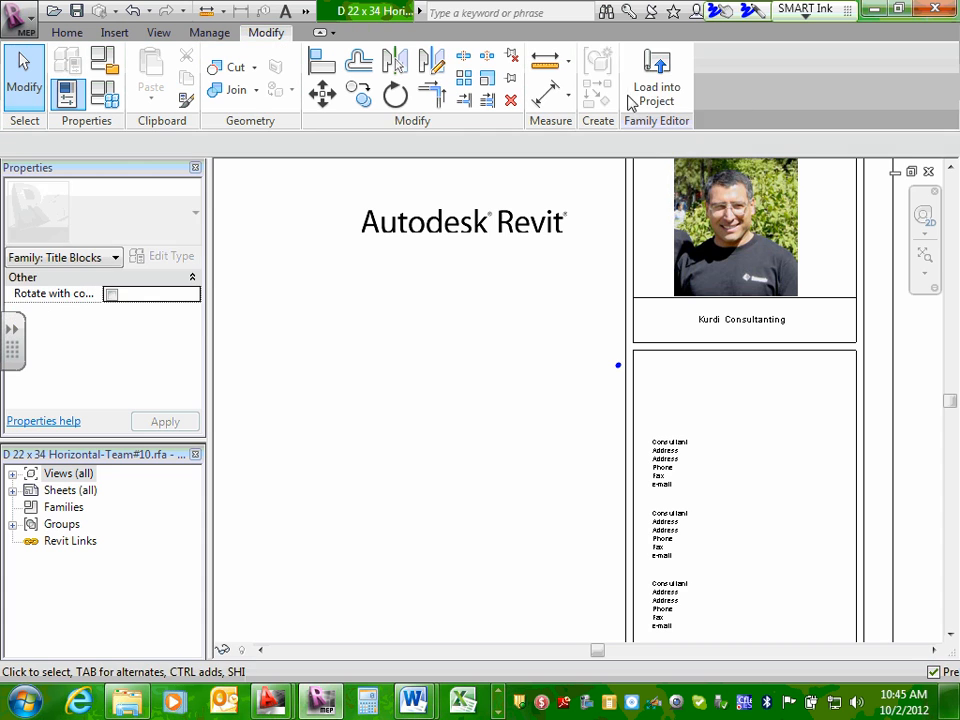
Load the title block family into the project and open sheet E1 "Title Sheet" with the whole sheet in view.
left_click(645, 90)
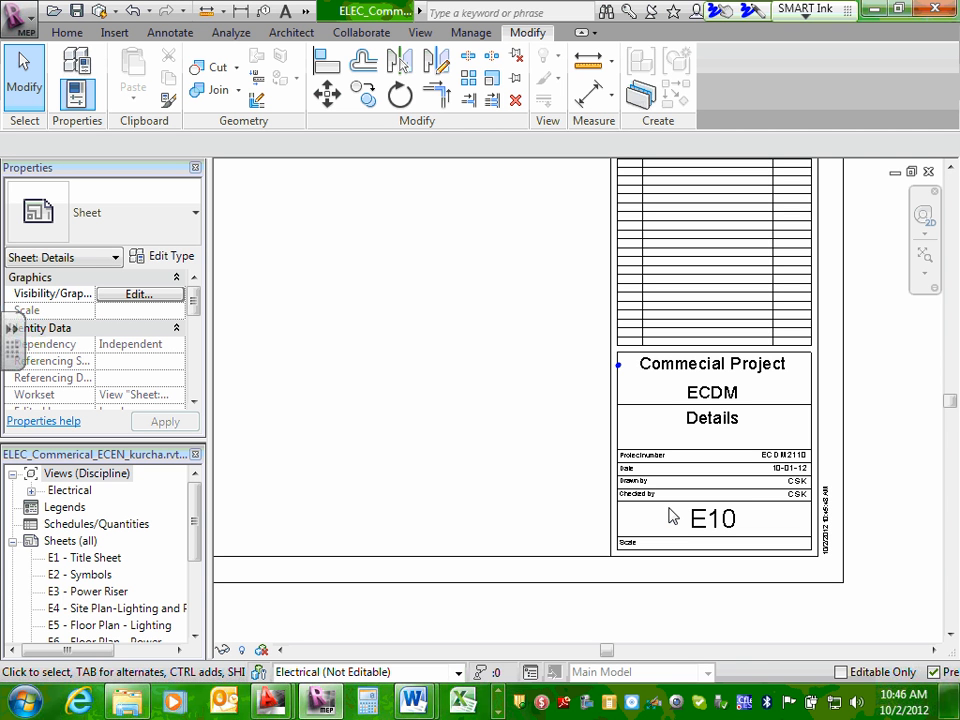
double_click(88, 558)
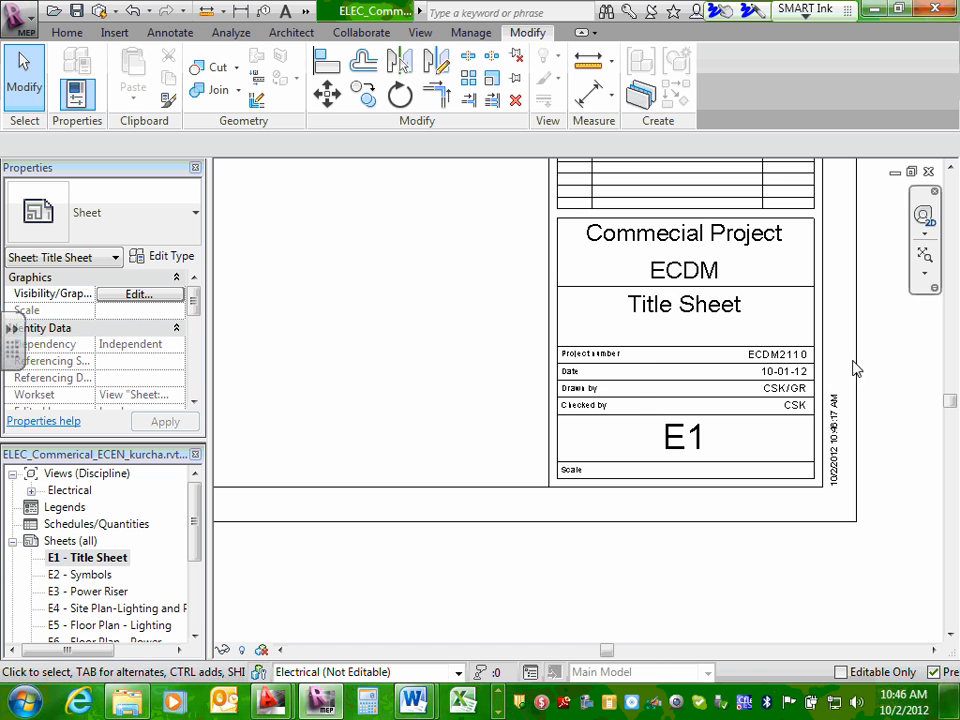
middle_click_drag(435, 311, 608, 450)
scroll(602, 440, "down", 4)
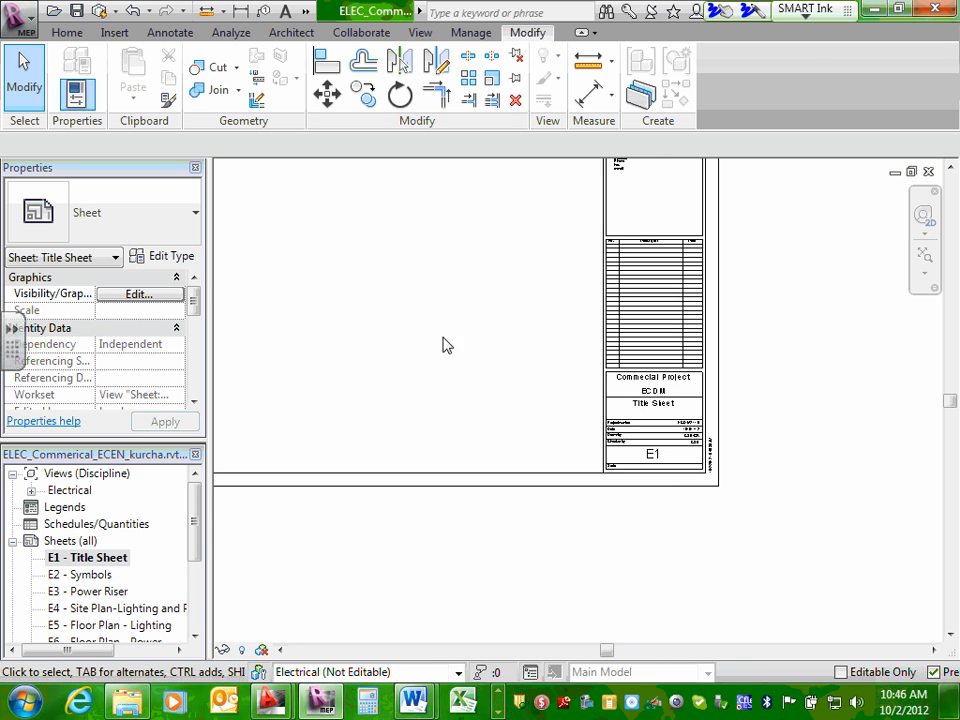
middle_click_drag(428, 315, 561, 433)
scroll(534, 422, "down", 2)
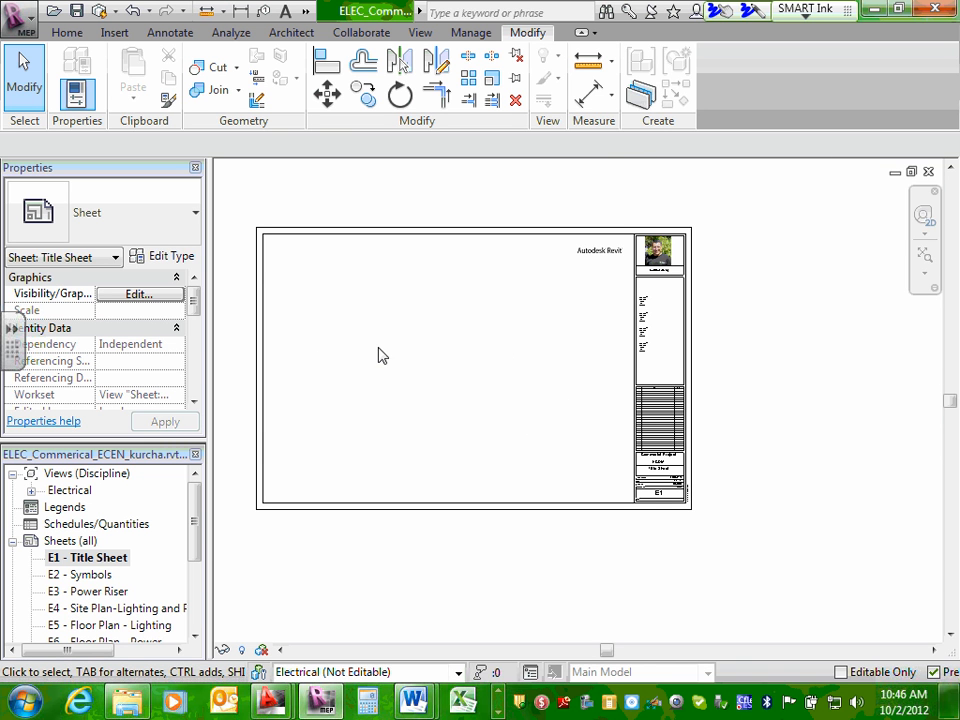
Synchronize the local electrical model with the central model immediately.
left_click(364, 40)
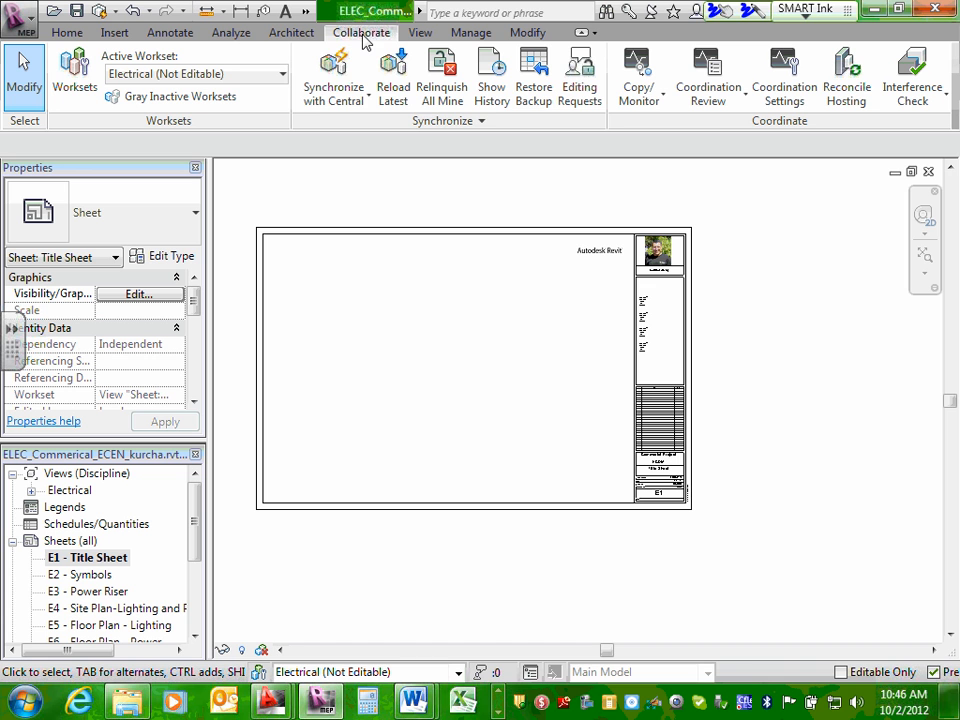
left_click(322, 101)
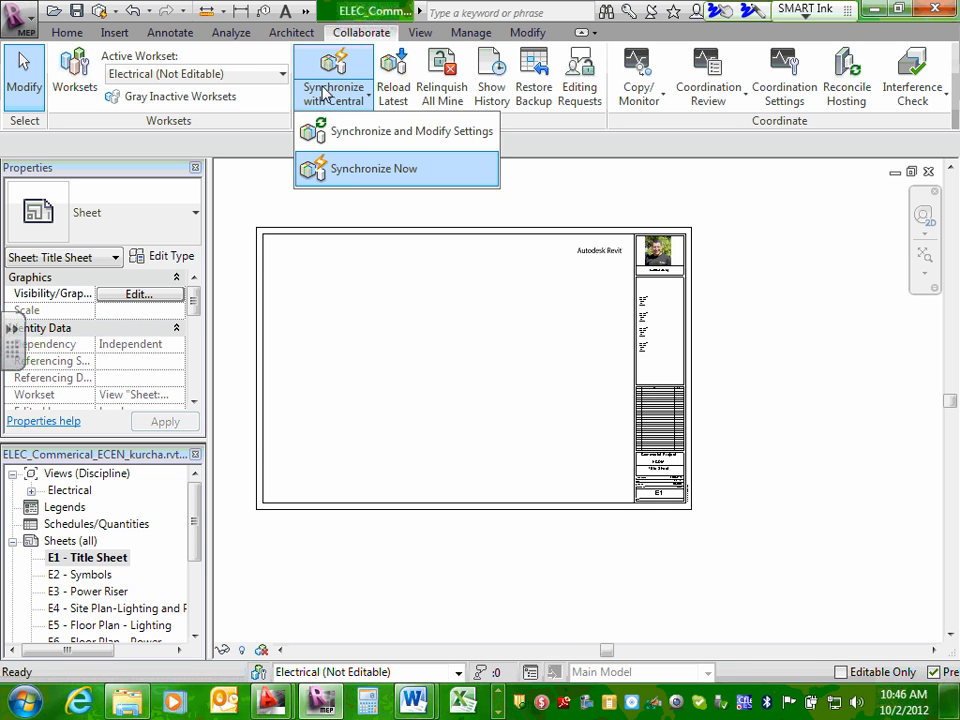
left_click(374, 169)
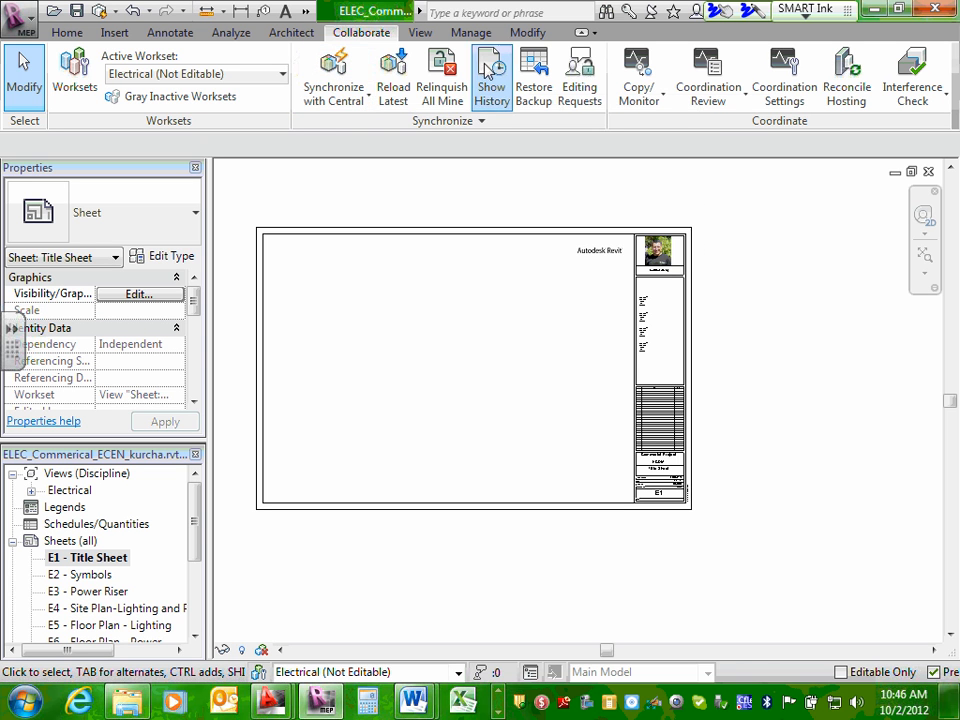
Reload the latest changes from the central model and relinquish all owned worksets and borrowed elements.
left_click(390, 90)
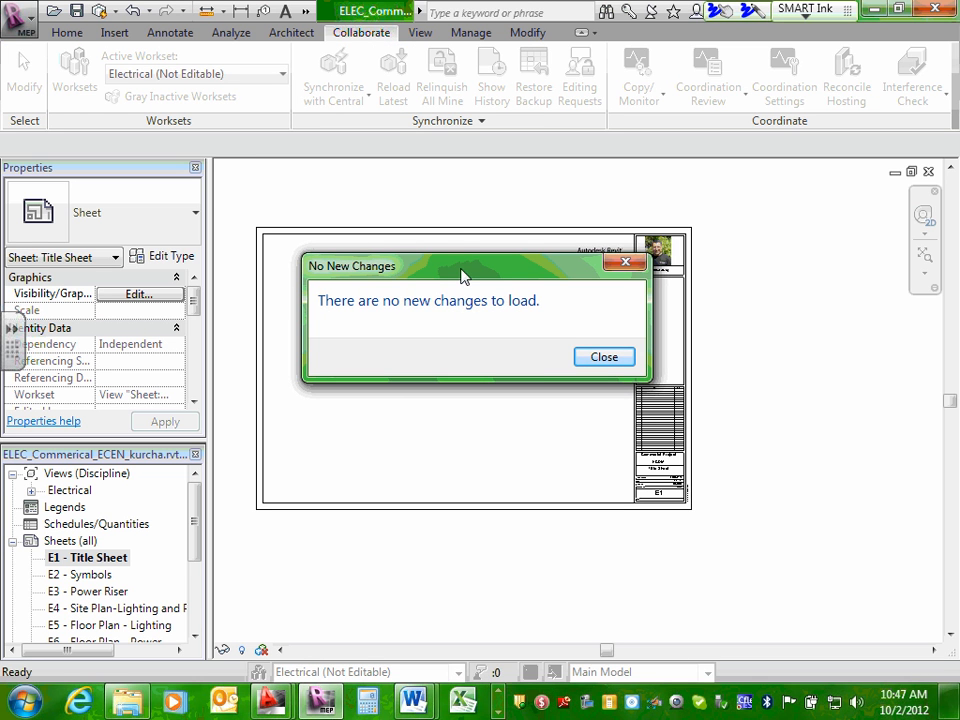
left_click(610, 362)
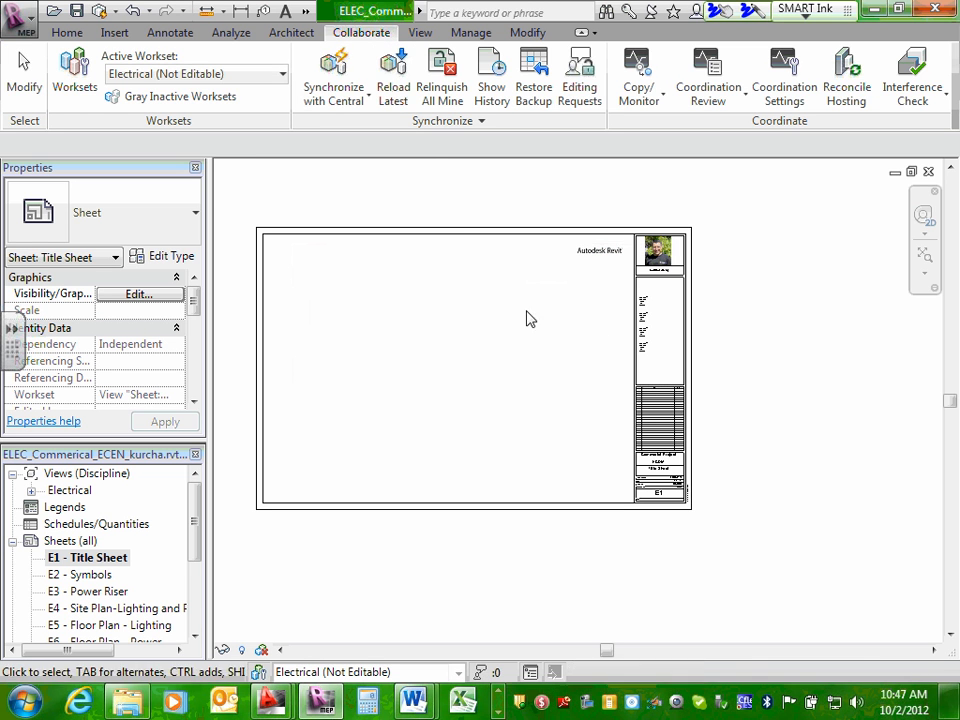
left_click(334, 70)
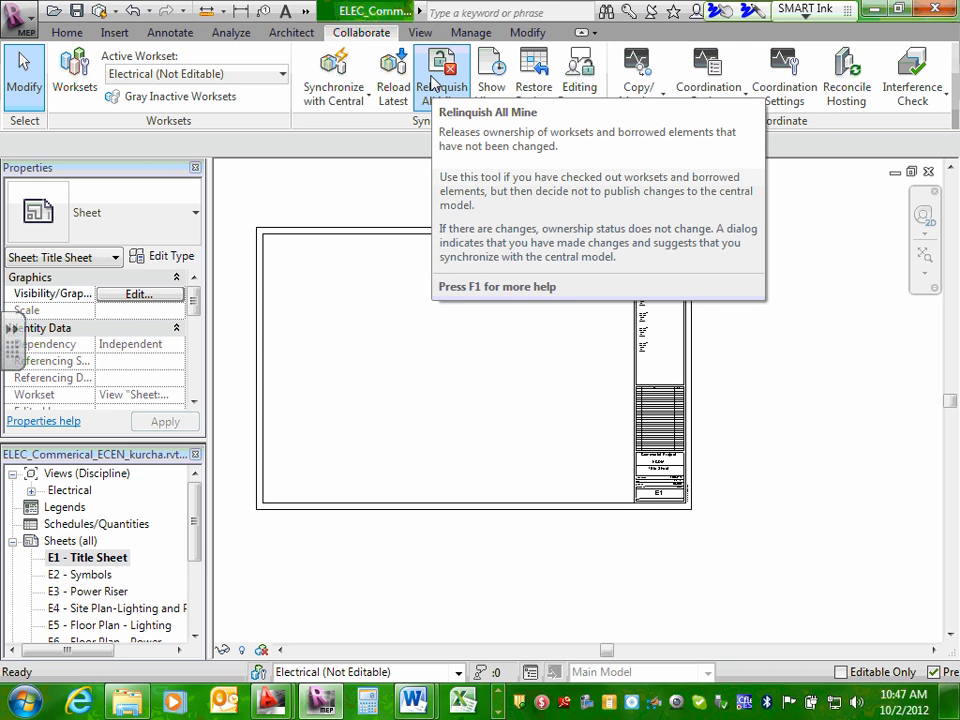
left_click(432, 90)
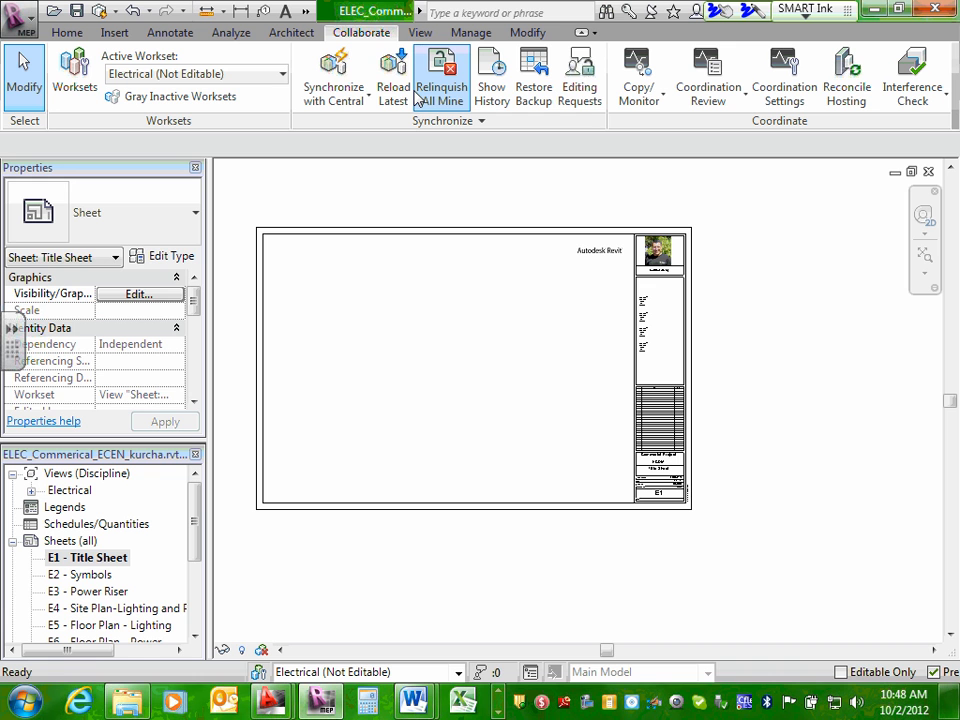
Create a new sheet using the D 22 x 34 Horizontal-Team#10 title block.
left_click(64, 543)
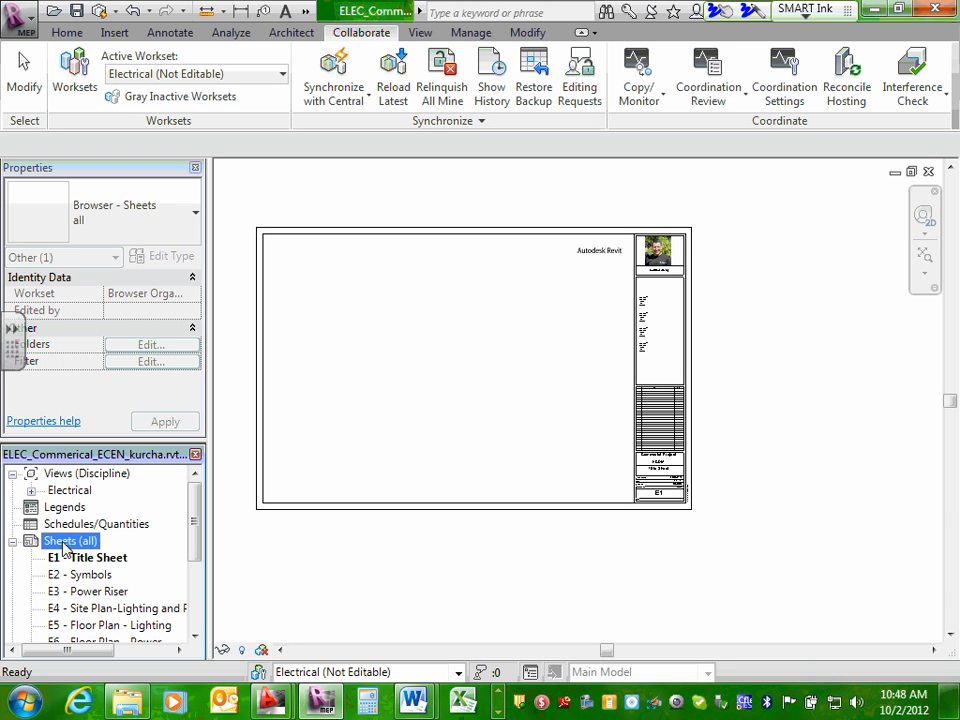
right_click(85, 543)
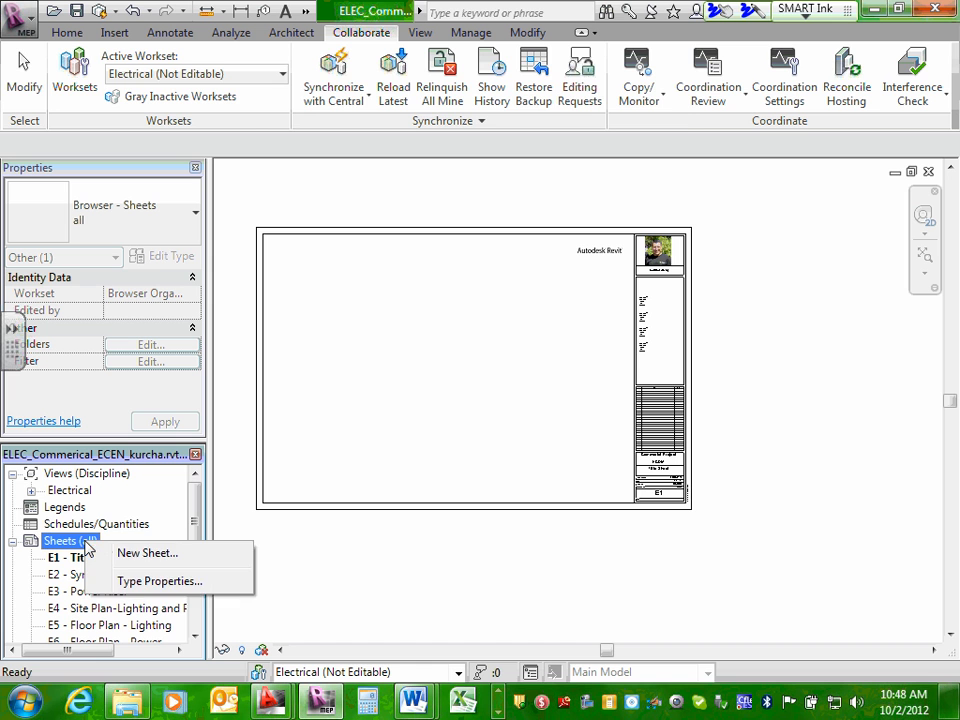
left_click(195, 556)
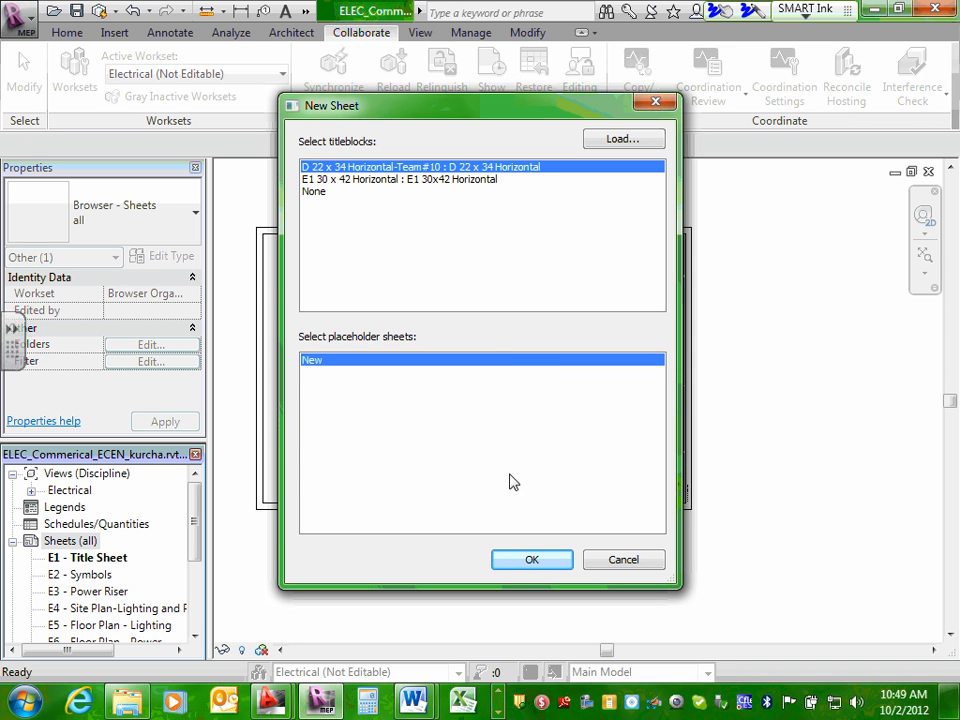
left_click(347, 177)
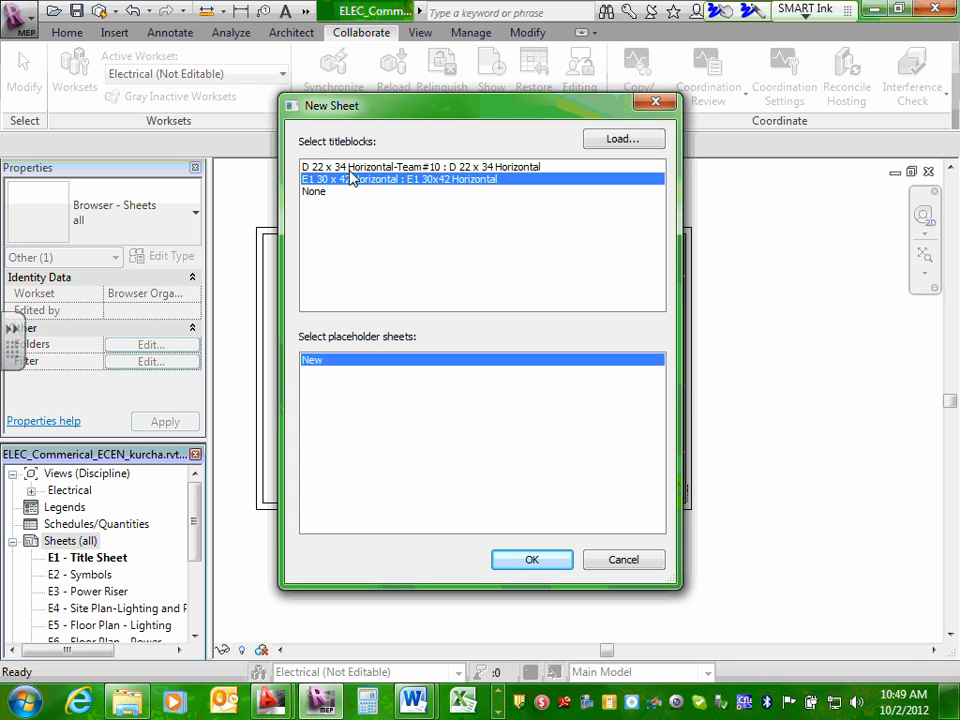
left_click(350, 169)
left_click(527, 563)
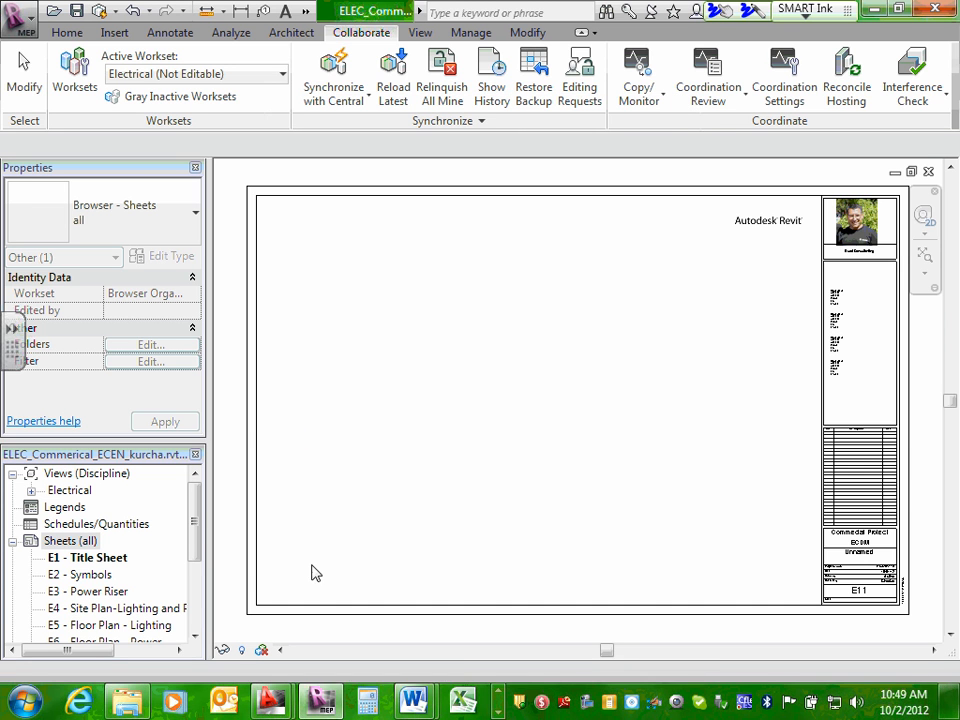
Delete the extra sheet E11 - Unnamed from the project's sheet list.
left_click_drag(193, 514, 193, 568)
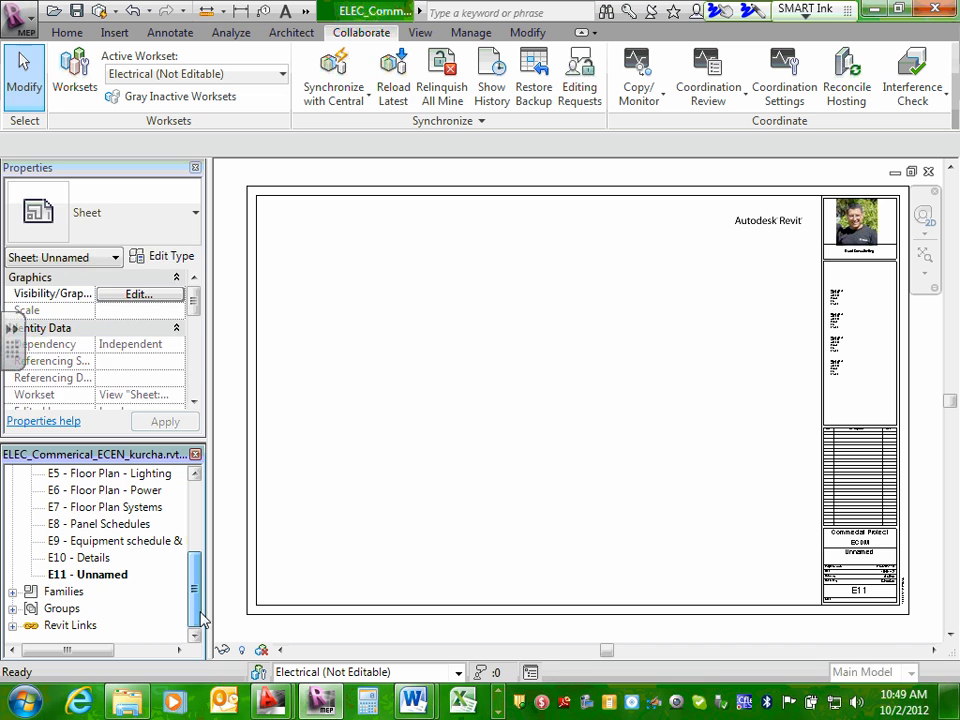
left_click(110, 576)
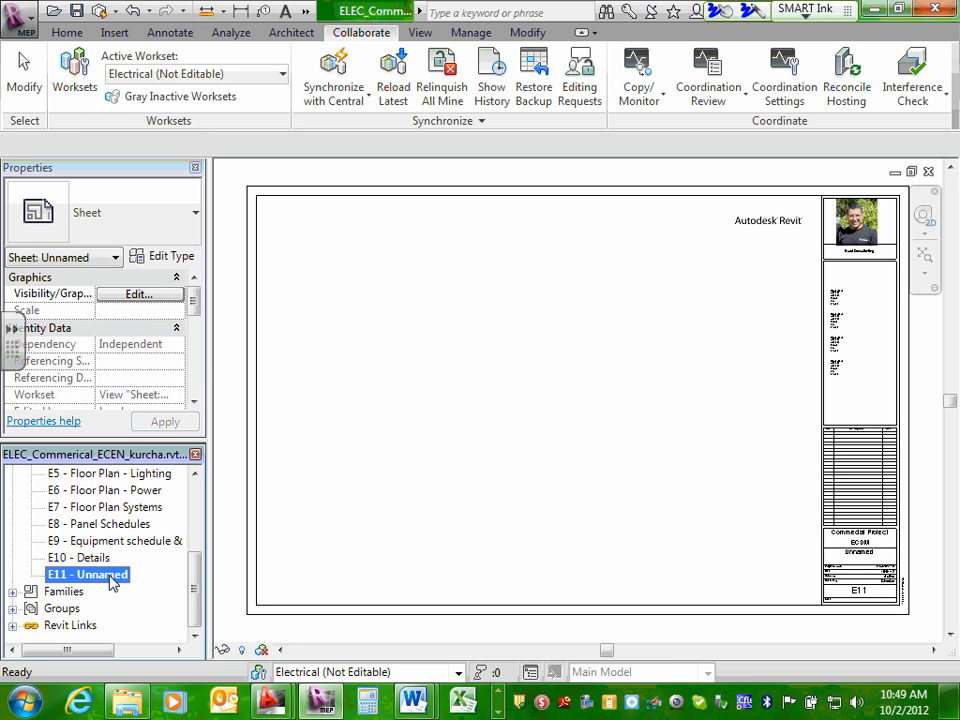
right_click(112, 580)
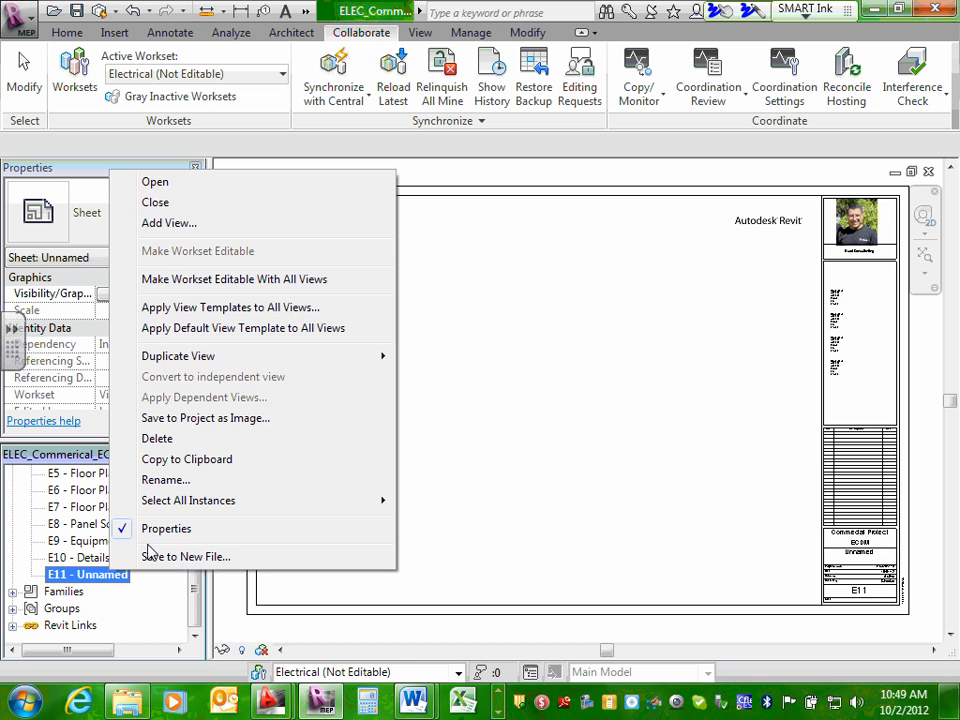
left_click(172, 440)
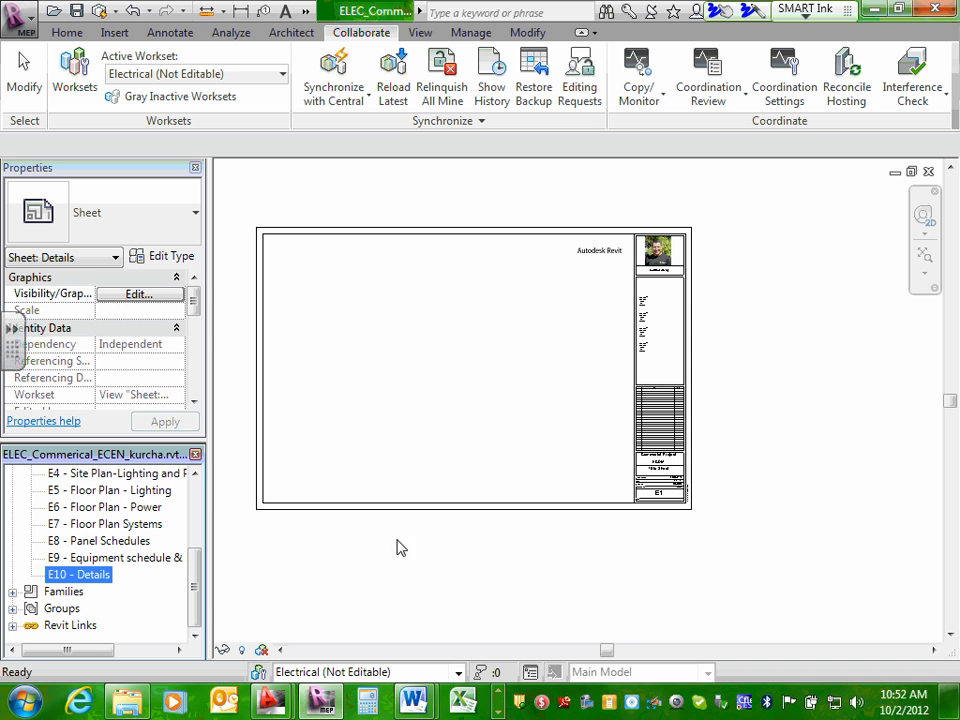
Open sheet E3 - Power Riser, and collapse the Electrical Power views and the sheet list in the project browser.
left_click_drag(193, 574, 193, 521)
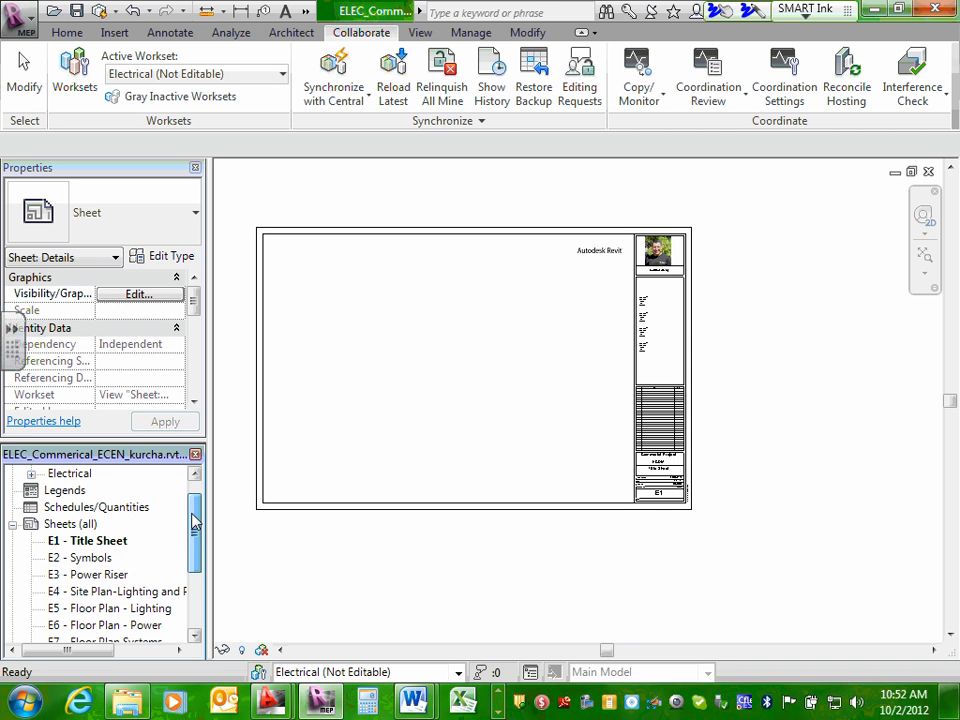
double_click(88, 576)
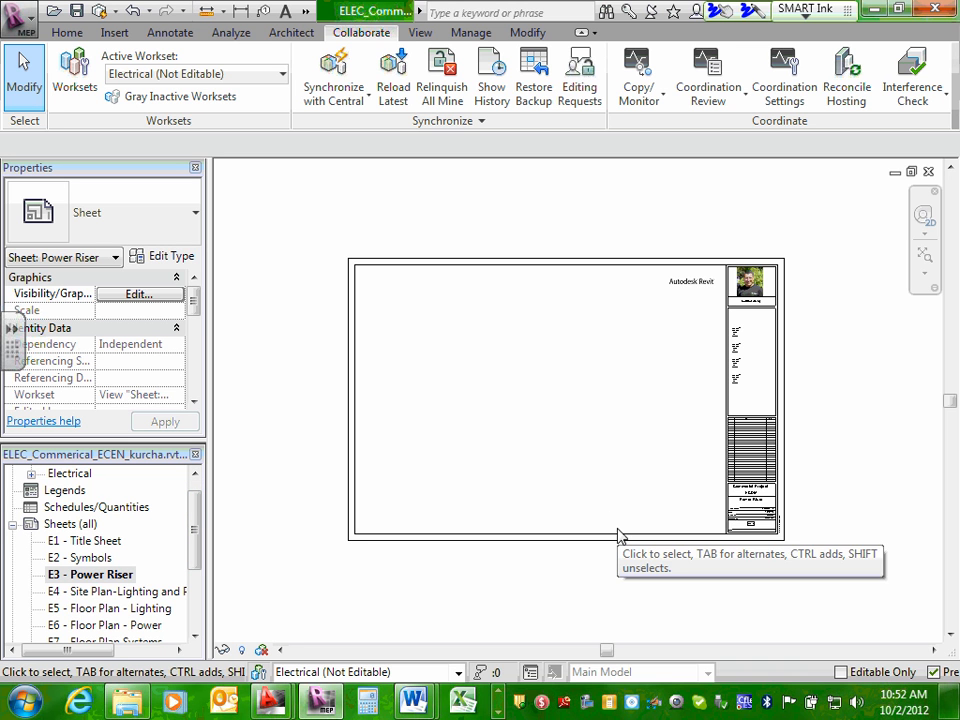
left_click(31, 474)
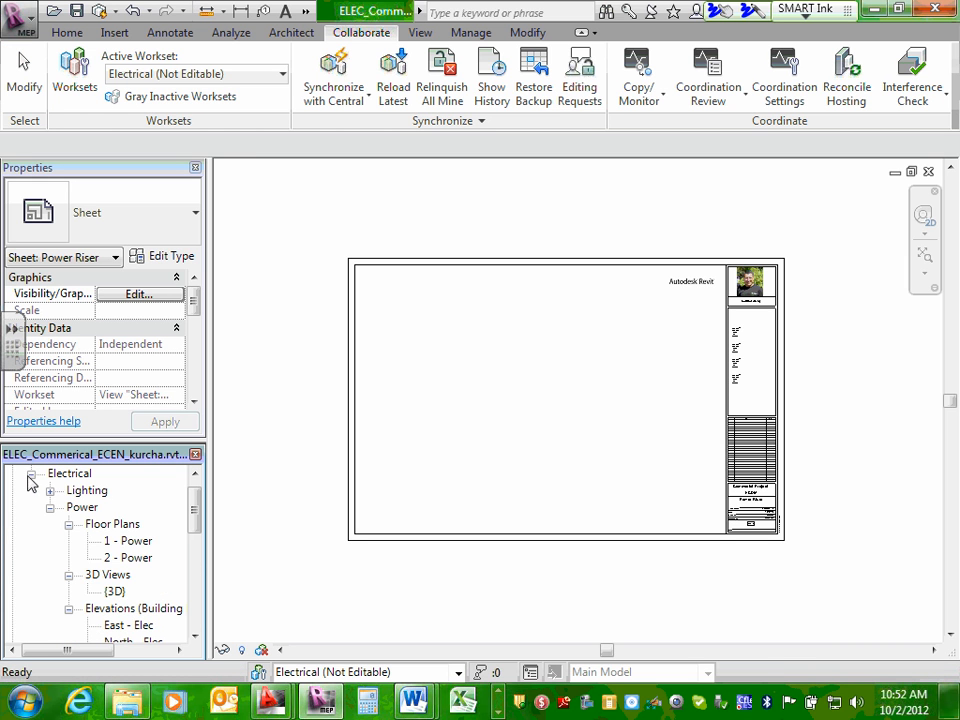
left_click(50, 508)
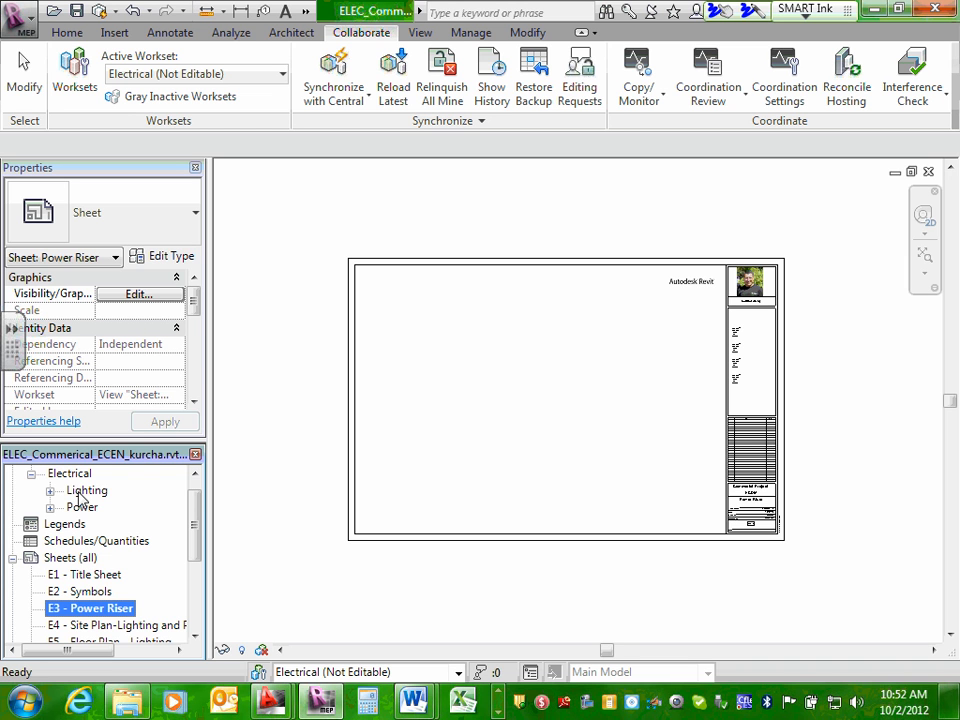
left_click(14, 558)
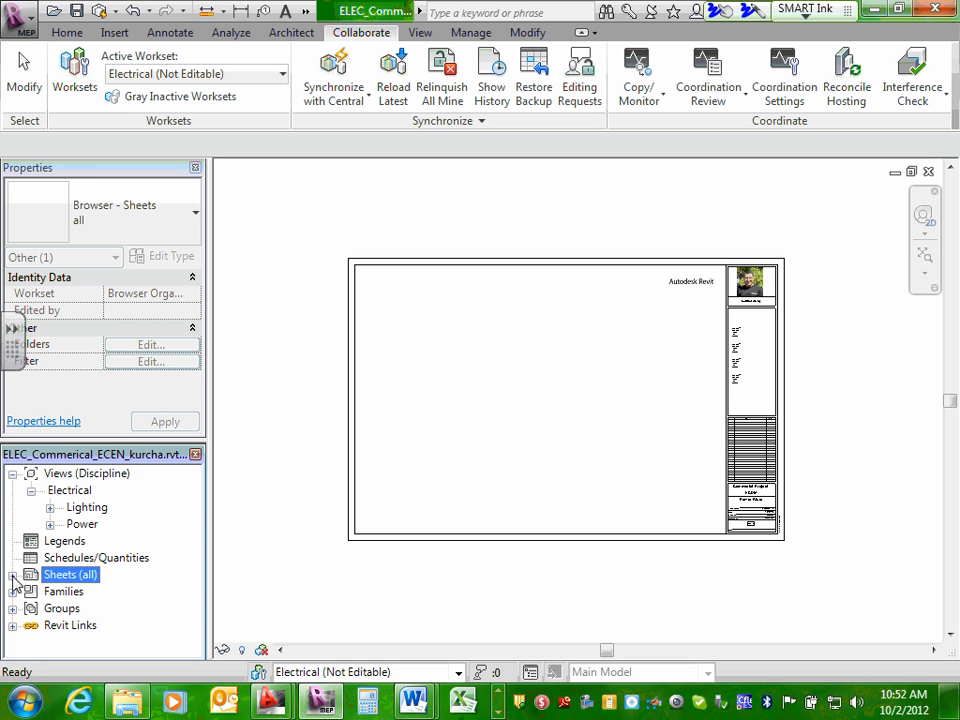
Expand the sheet list to review the electrical sheets and open sheet E6 - Floor Plan - Power.
left_click(13, 576)
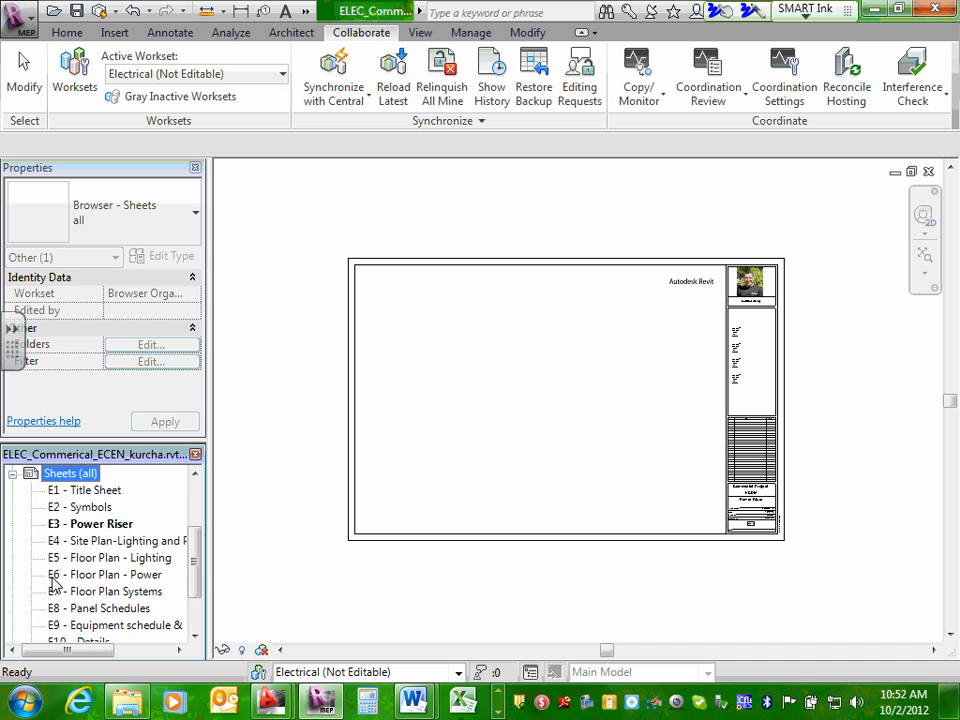
scroll(64, 574, "down", 2)
scroll(62, 577, "up", 2)
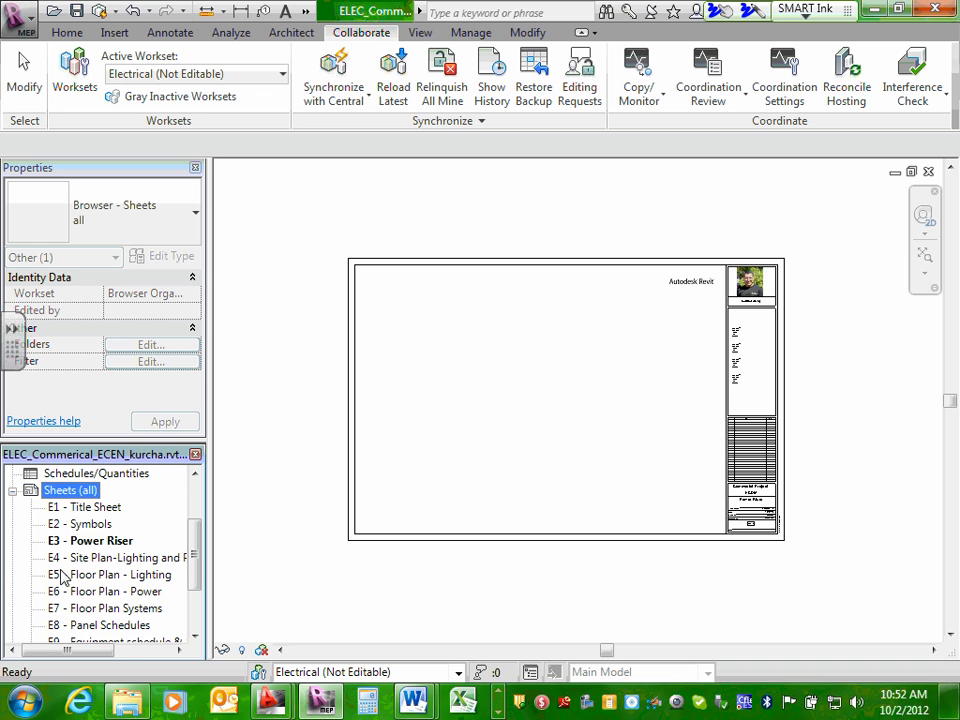
left_click(13, 490)
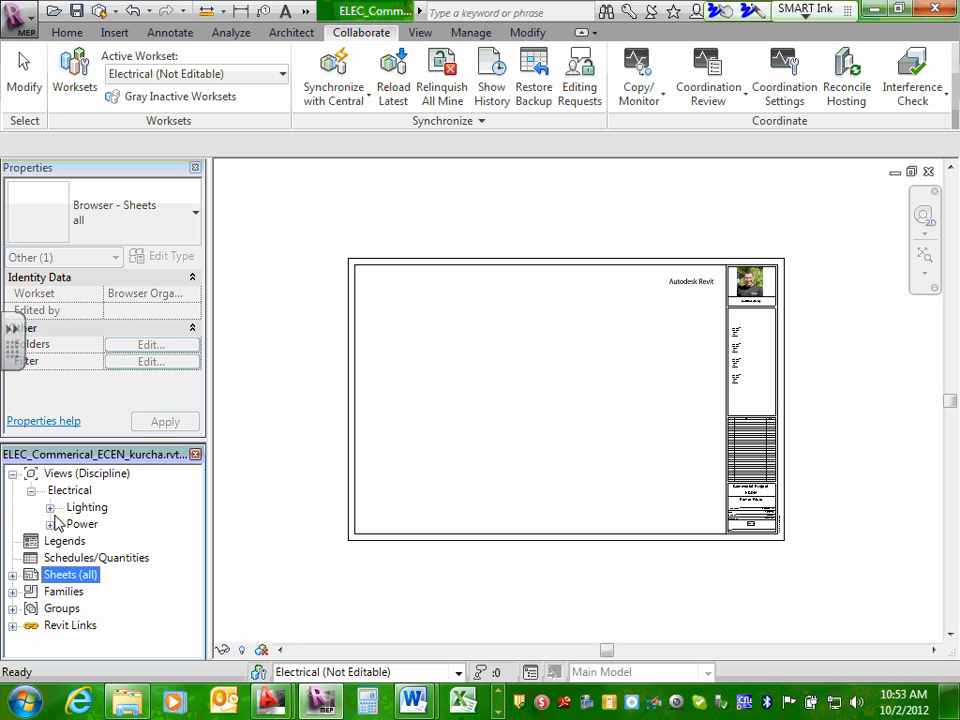
left_click(12, 575)
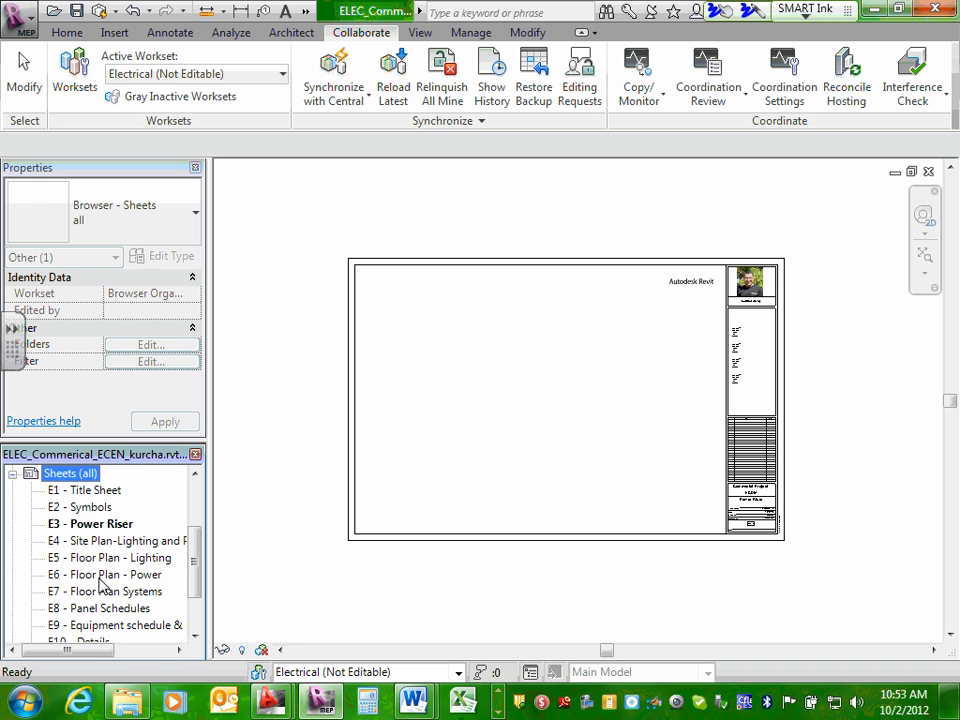
double_click(103, 577)
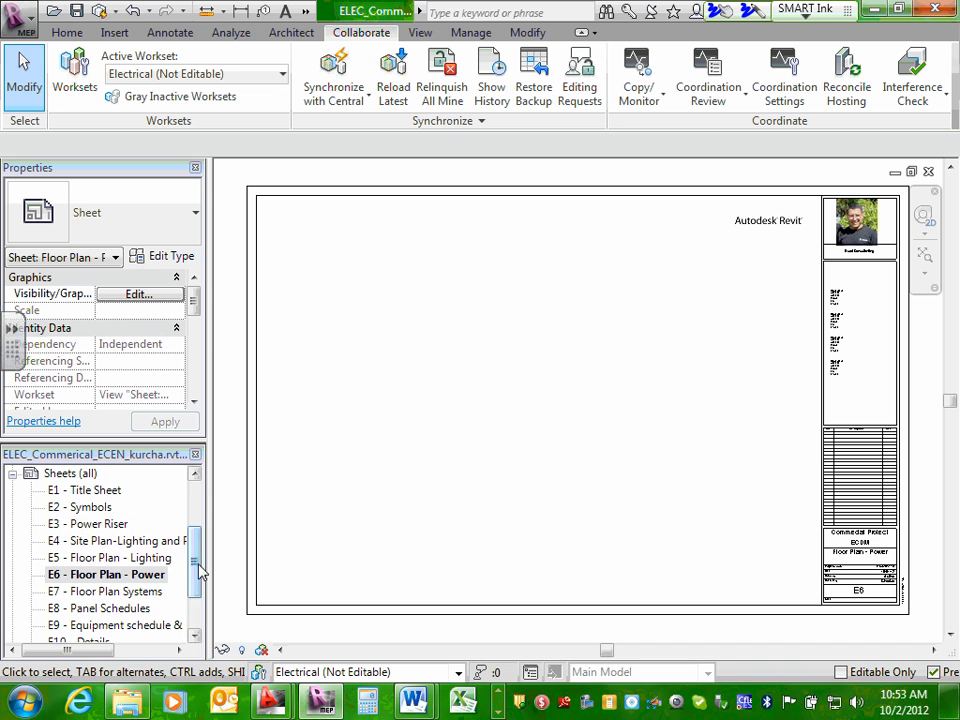
Expand the Electrical Lighting and Power views and collapse their floor plan, ceiling plan, 3D and elevation groups.
left_click_drag(196, 563, 192, 511)
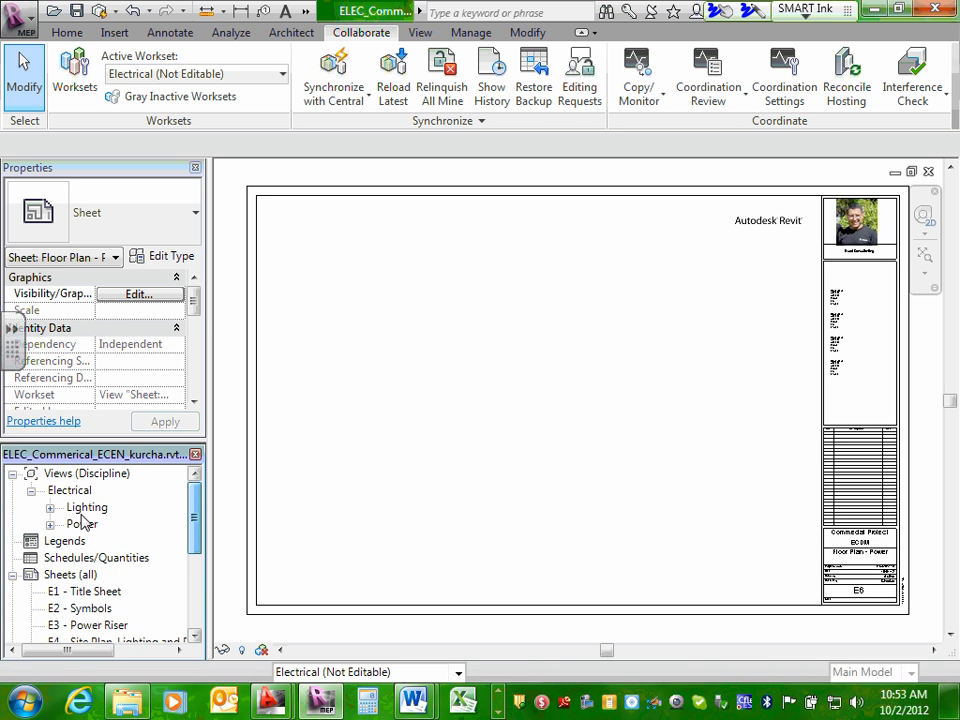
left_click(50, 524)
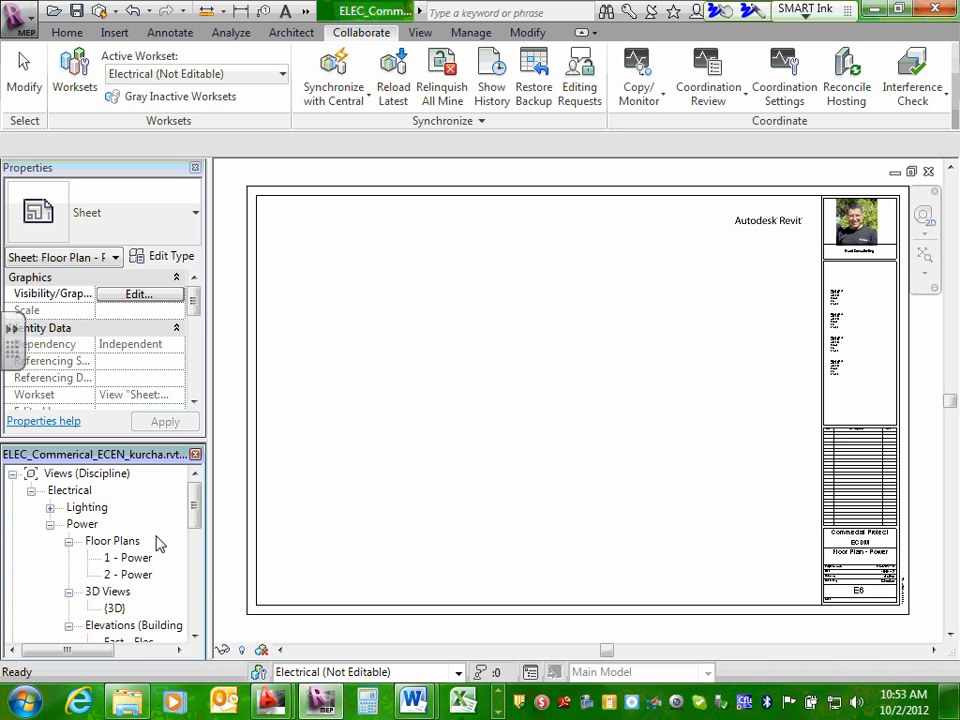
left_click(68, 541)
left_click(68, 558)
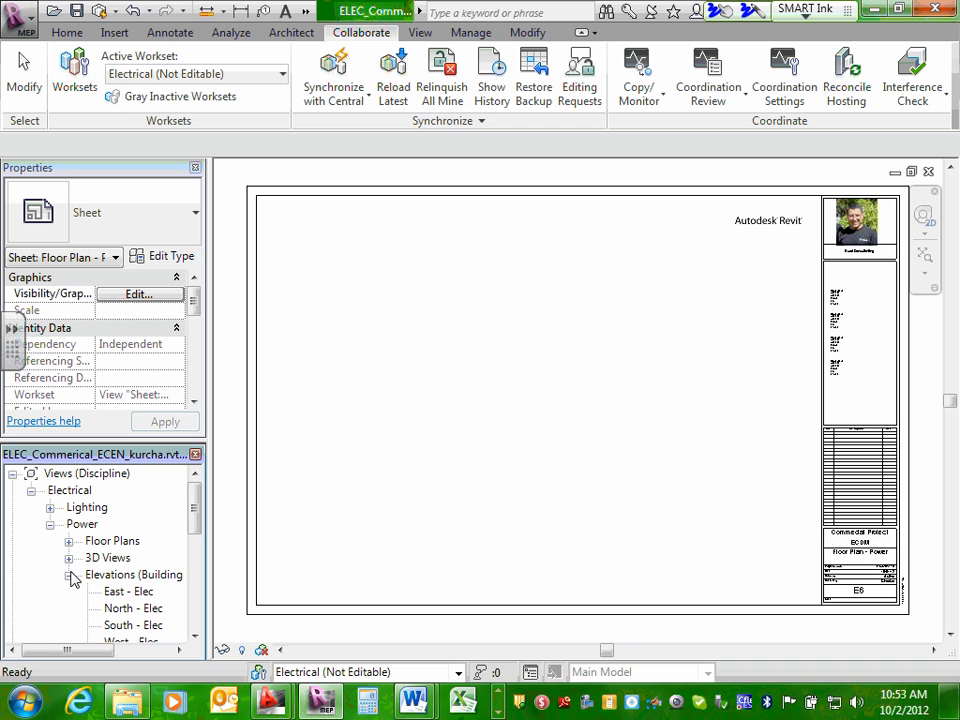
left_click(68, 575)
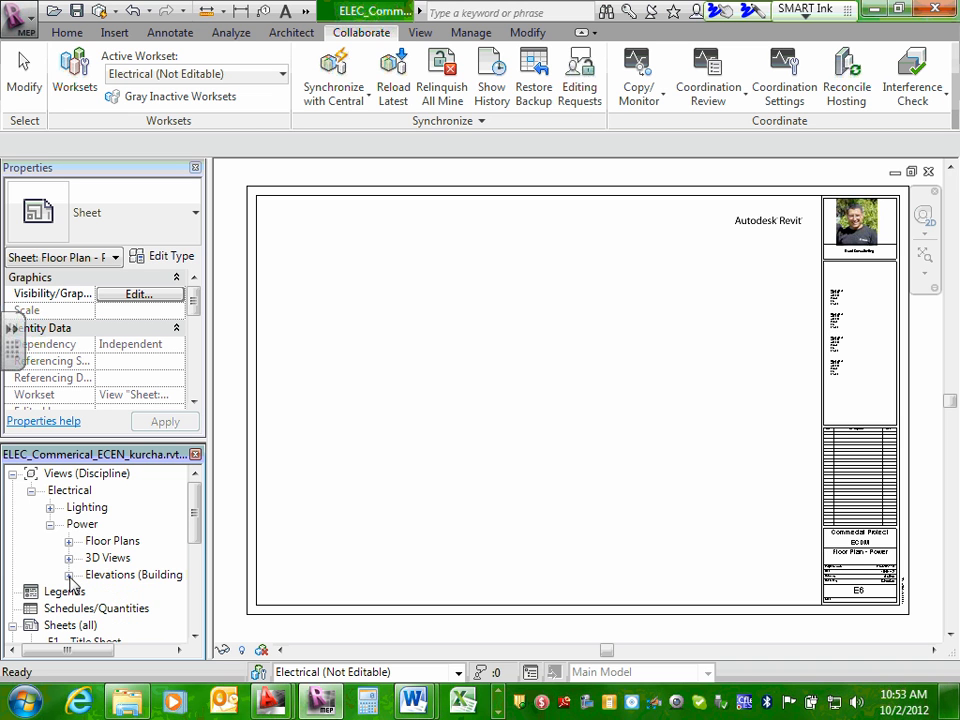
left_click(50, 507)
left_click(68, 524)
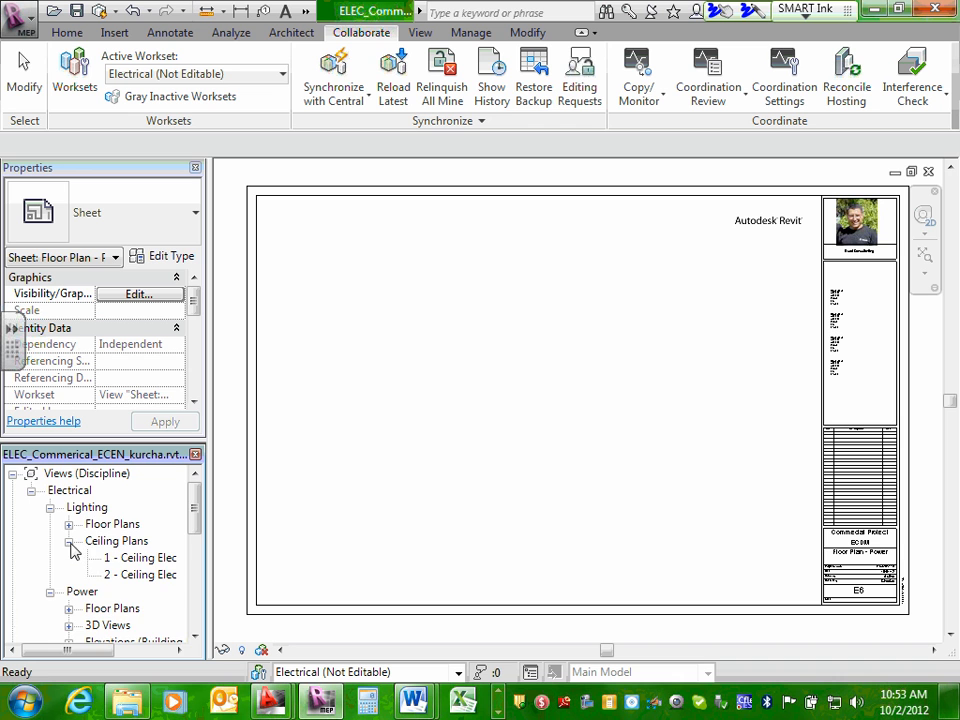
left_click(69, 542)
mouse_move(189, 510)
left_mouse_down()
mouse_move(194, 528)
mouse_move(194, 514)
left_mouse_up()
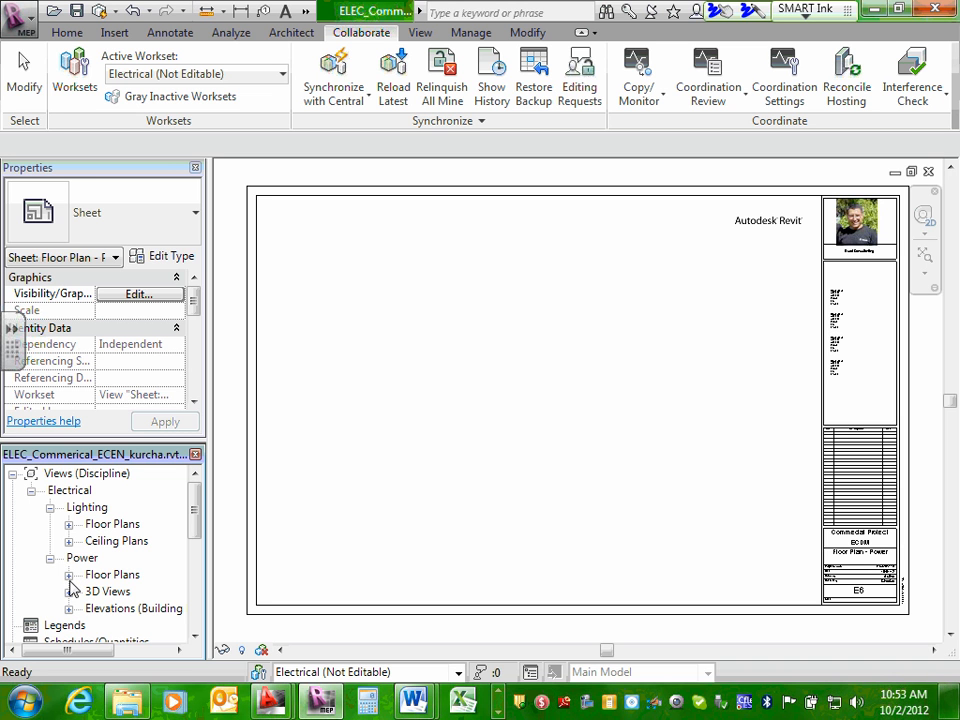
Open the {3D} view under Power and examine the linked building and its parking area up close.
left_click(68, 576)
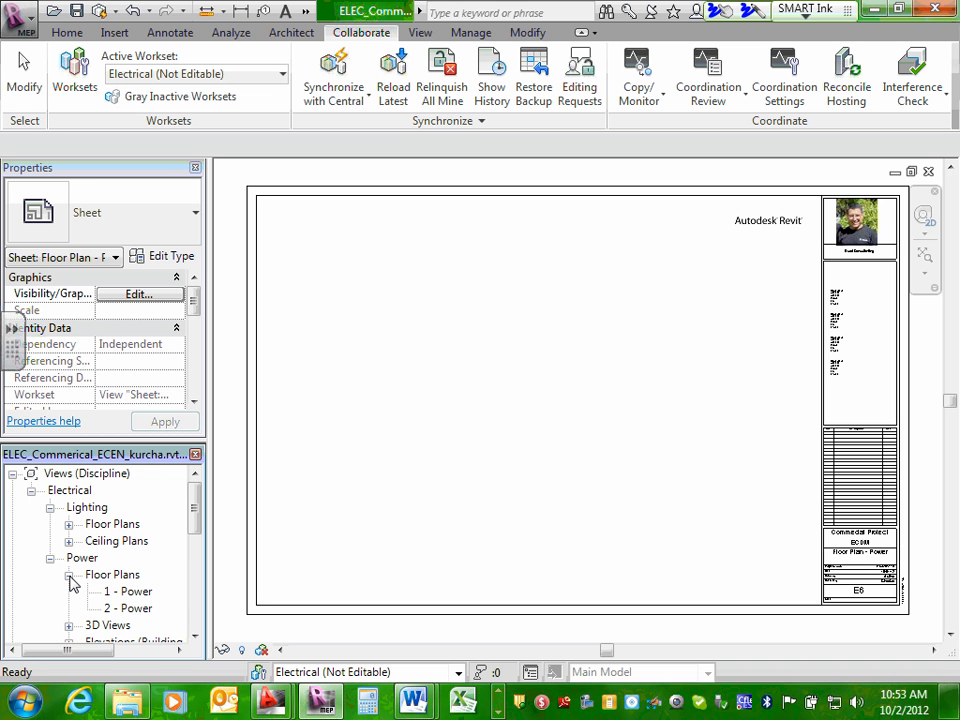
left_click(68, 576)
left_click(68, 592)
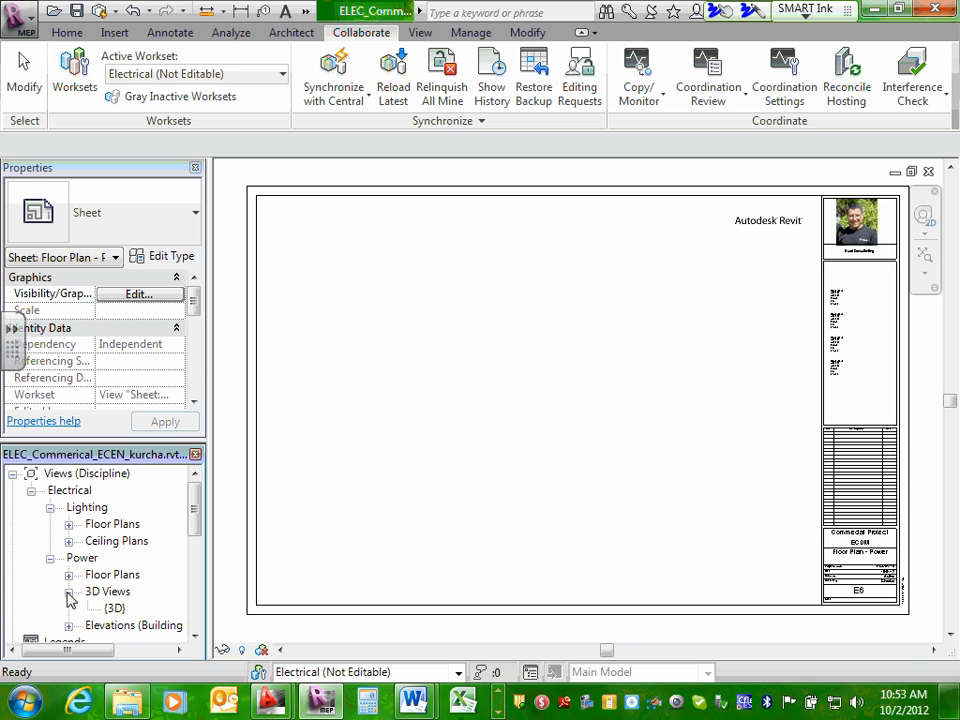
double_click(112, 608)
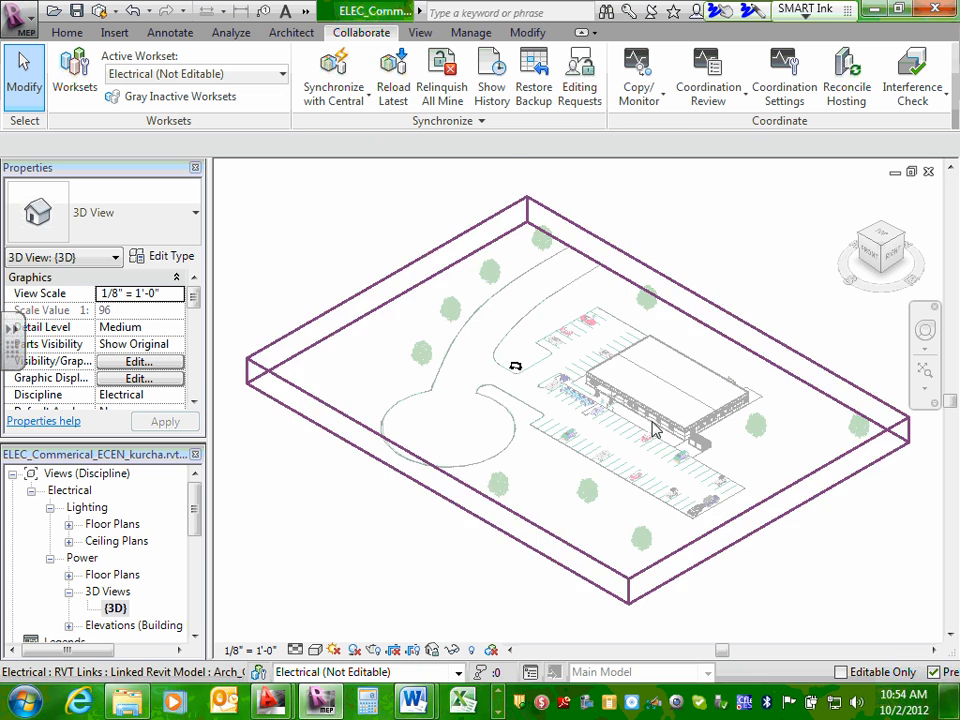
scroll(652, 428, "up", 4)
scroll(653, 426, "up", 2)
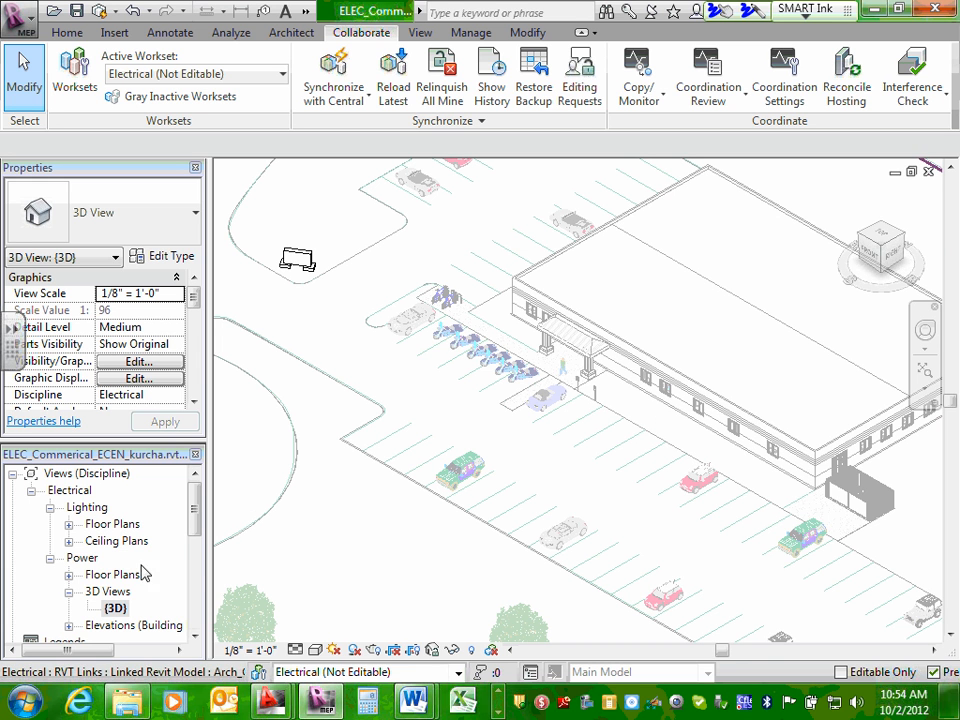
Open the 1 - Power floor plan and rename the view to "1 - Floor Power".
left_click(68, 575)
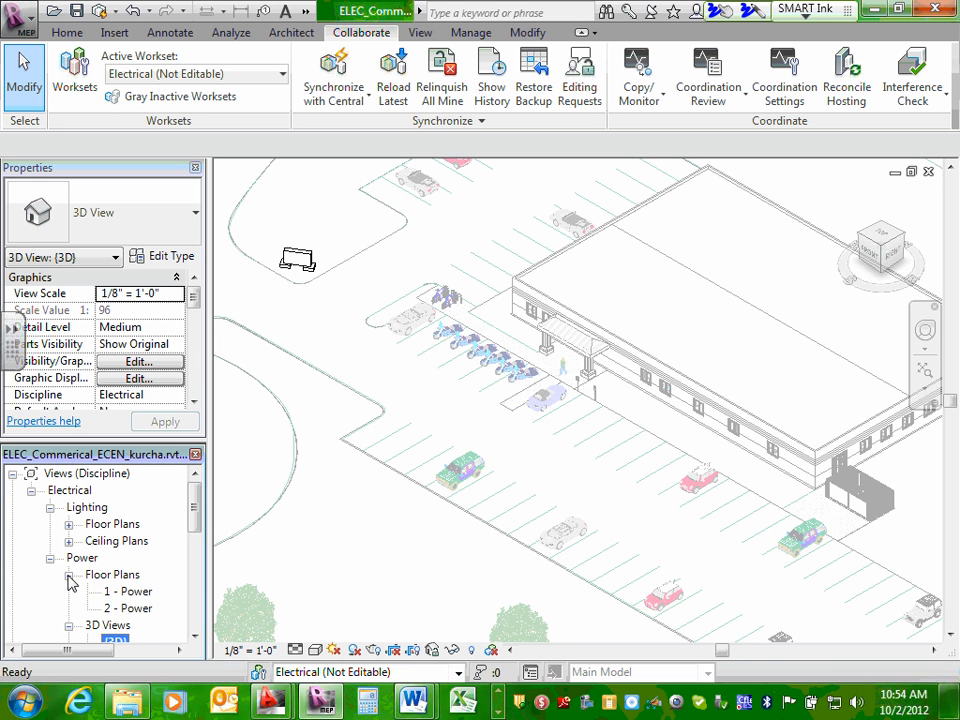
double_click(124, 594)
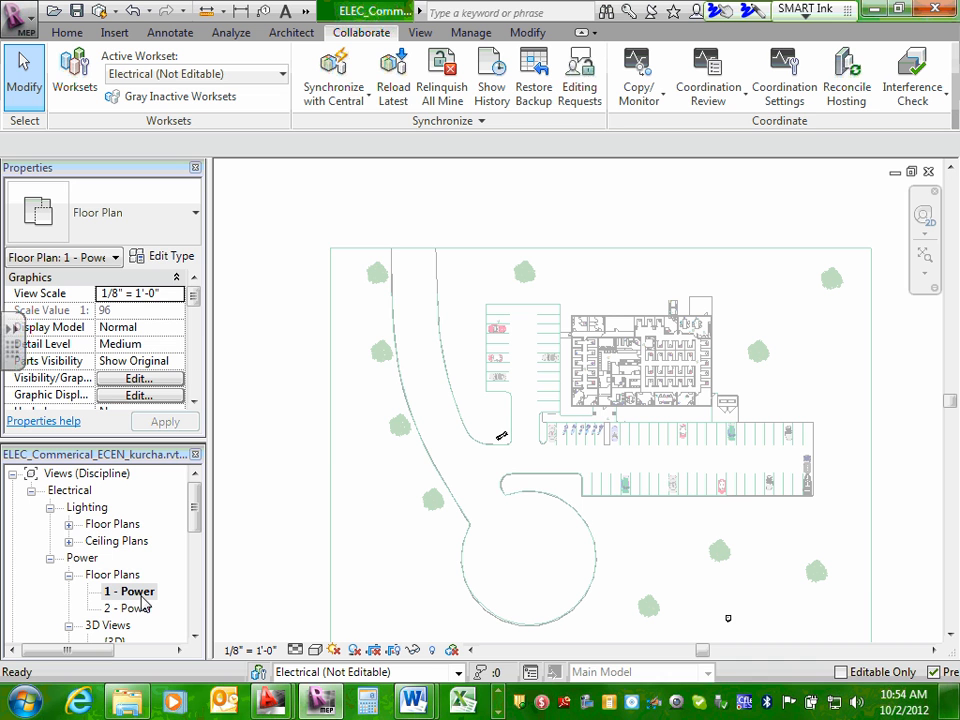
right_click(142, 597)
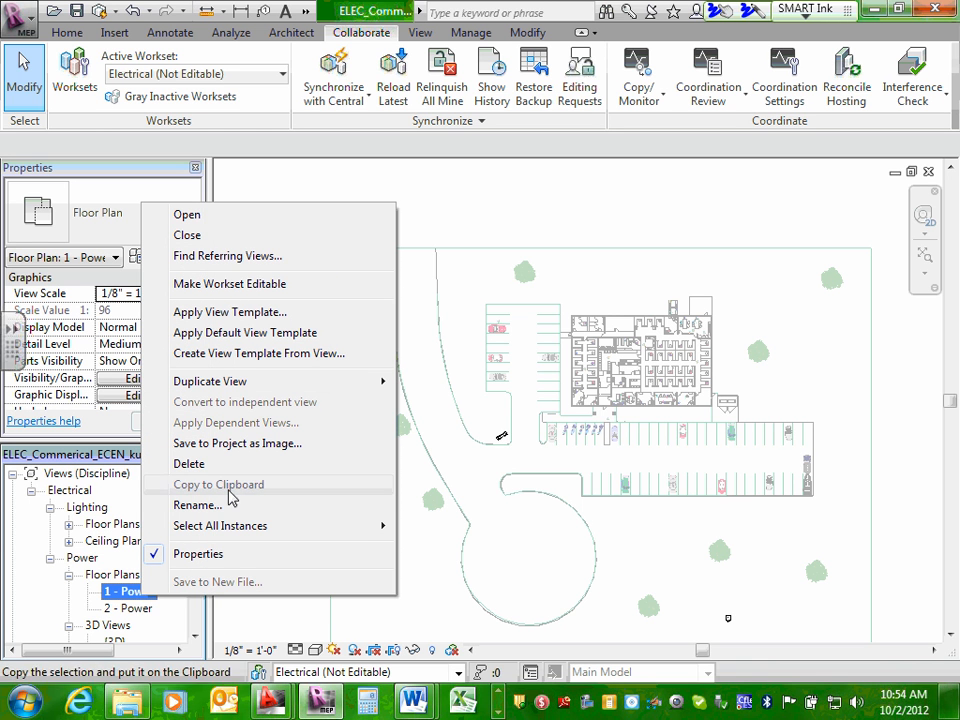
left_click(221, 509)
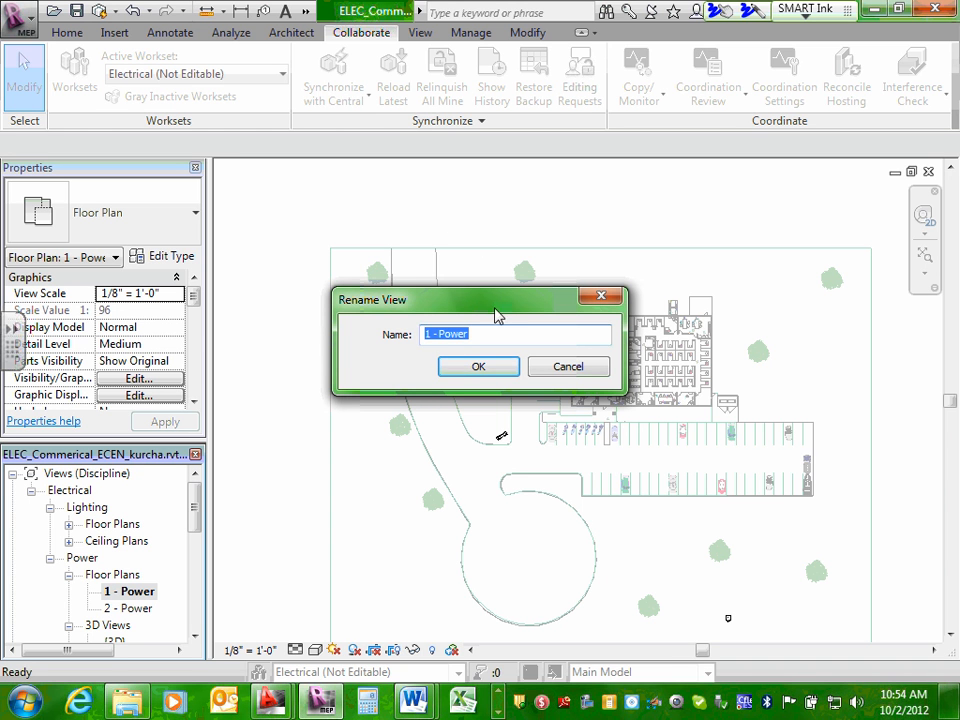
left_click(476, 334)
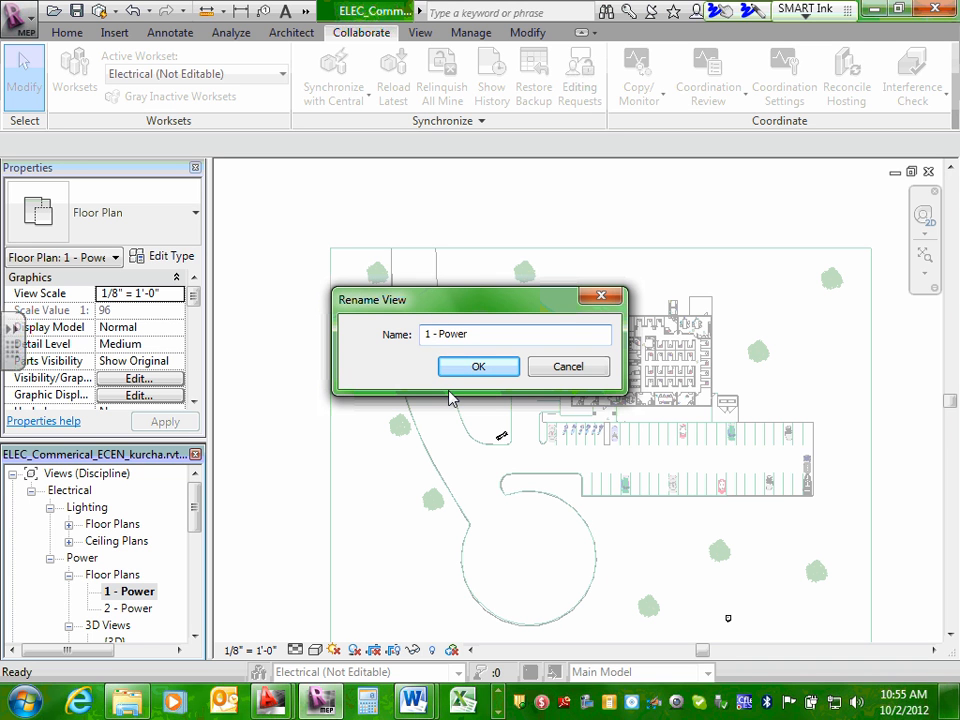
type("Floor")
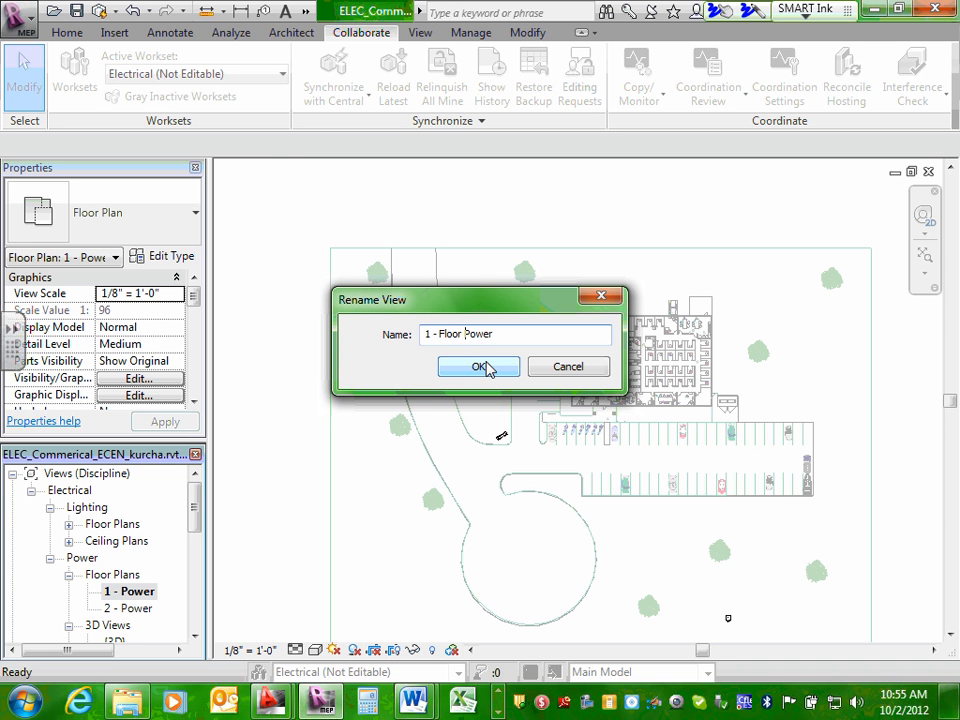
left_click(479, 366)
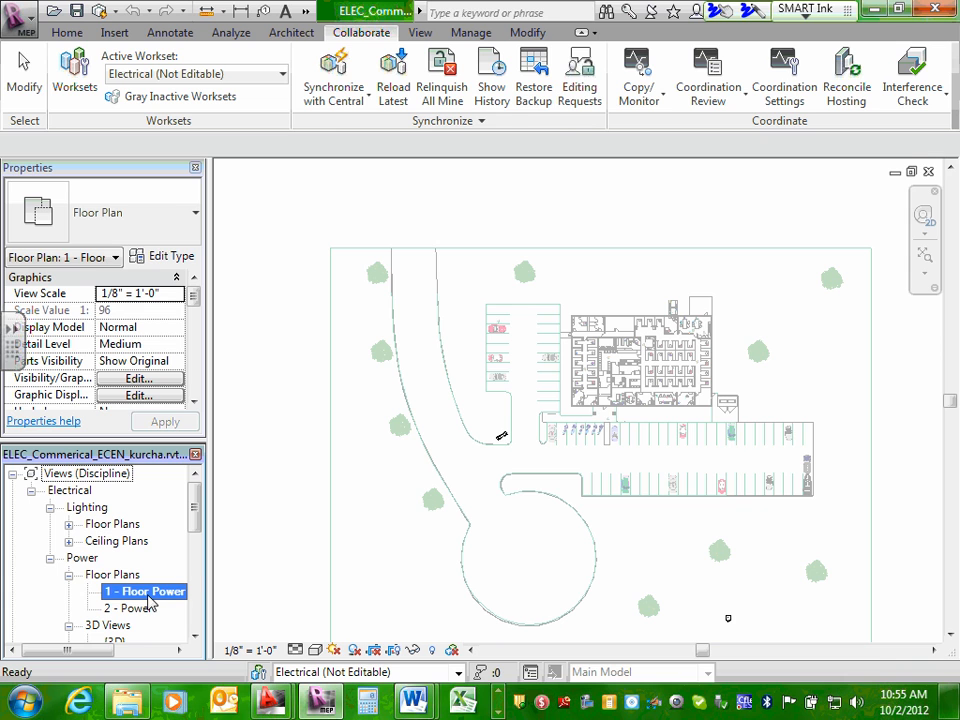
mouse_move(954, 700)
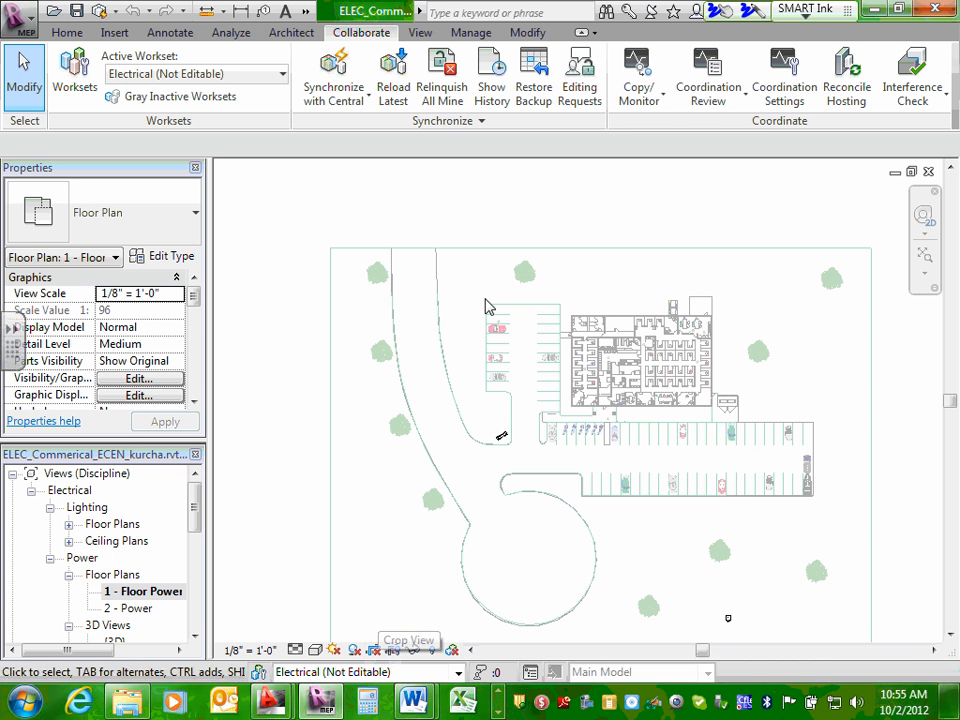
scroll(488, 302, "down", 1)
scroll(539, 255, "down", 1)
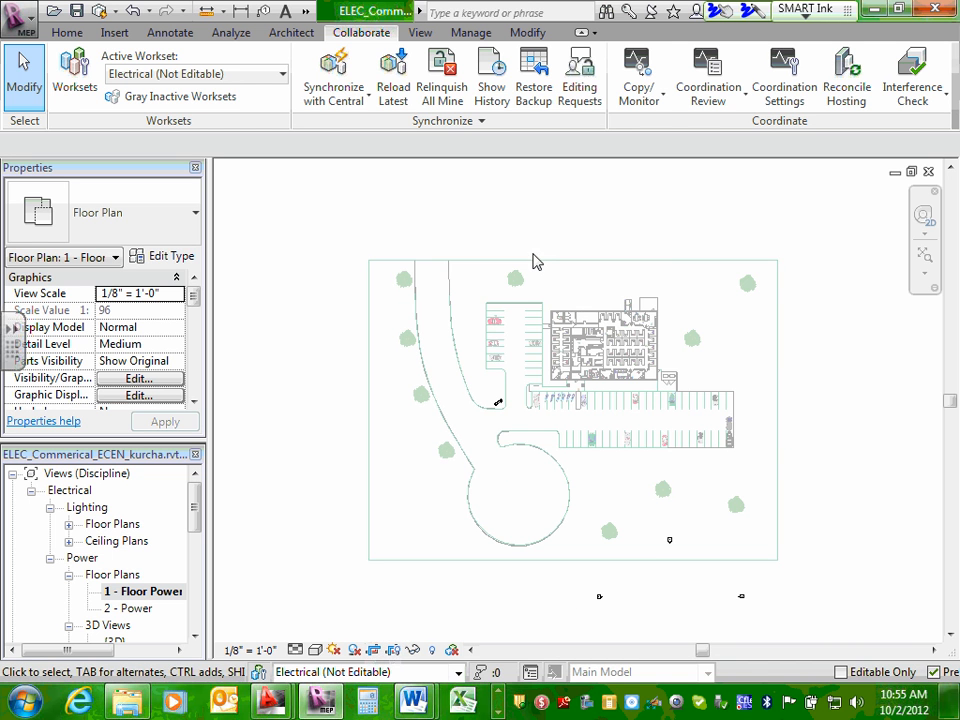
left_click(535, 261)
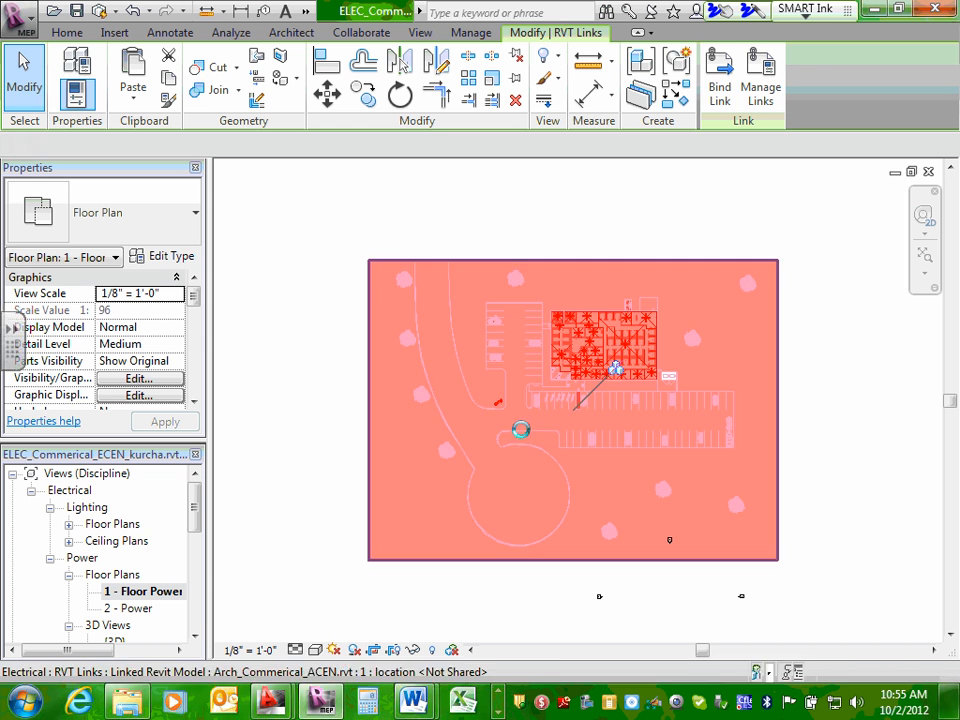
left_click(752, 366)
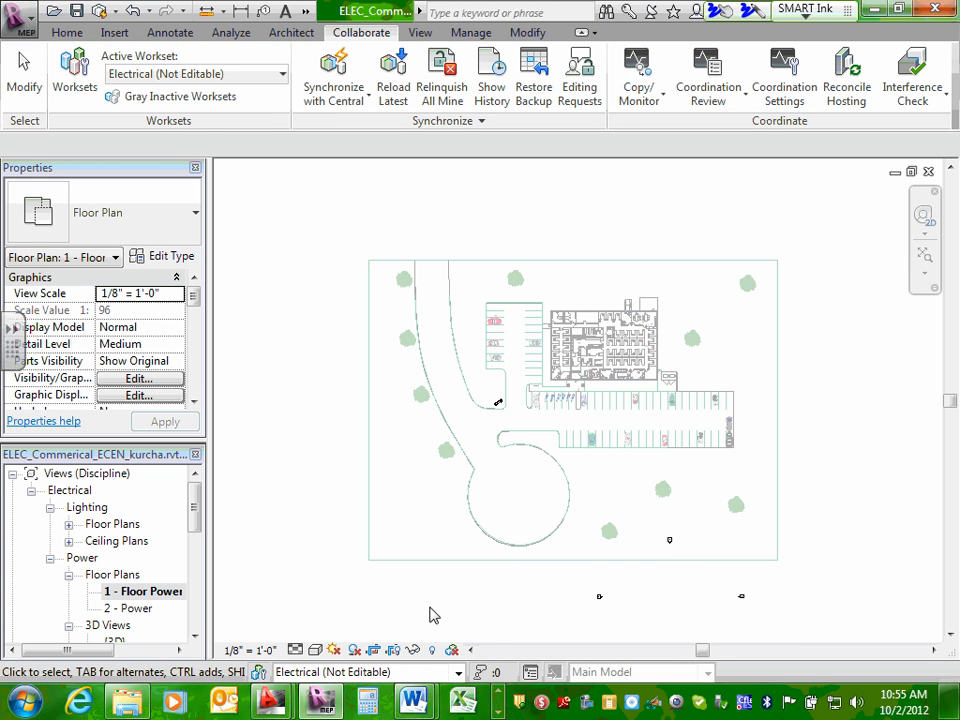
Show the crop region boundary in the 1 - Floor Power plan.
left_click(393, 652)
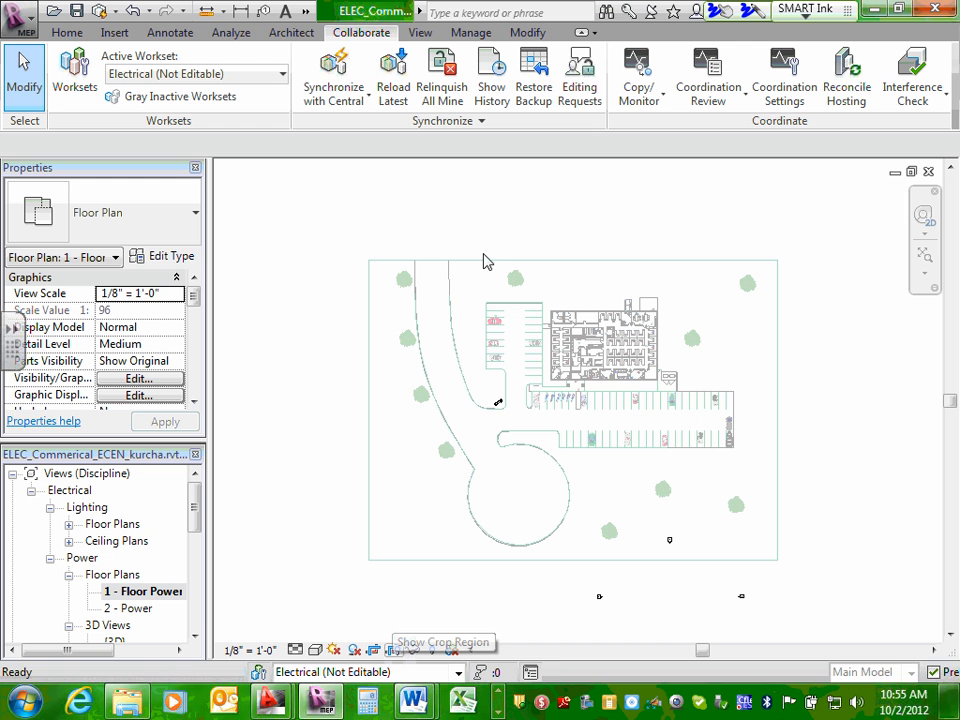
left_click(543, 221)
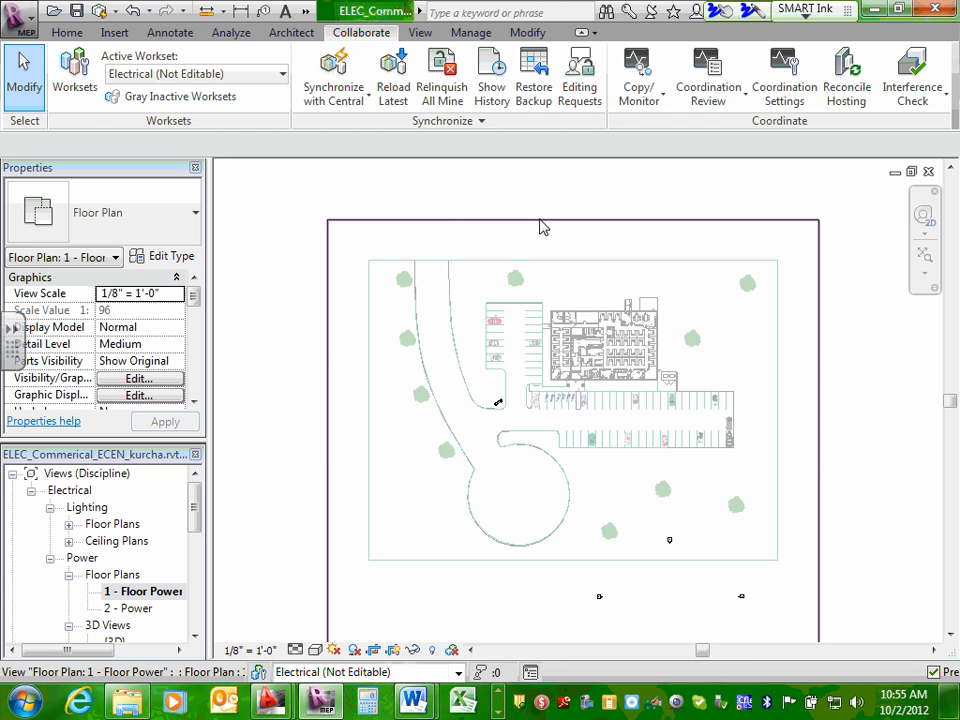
left_click(514, 230)
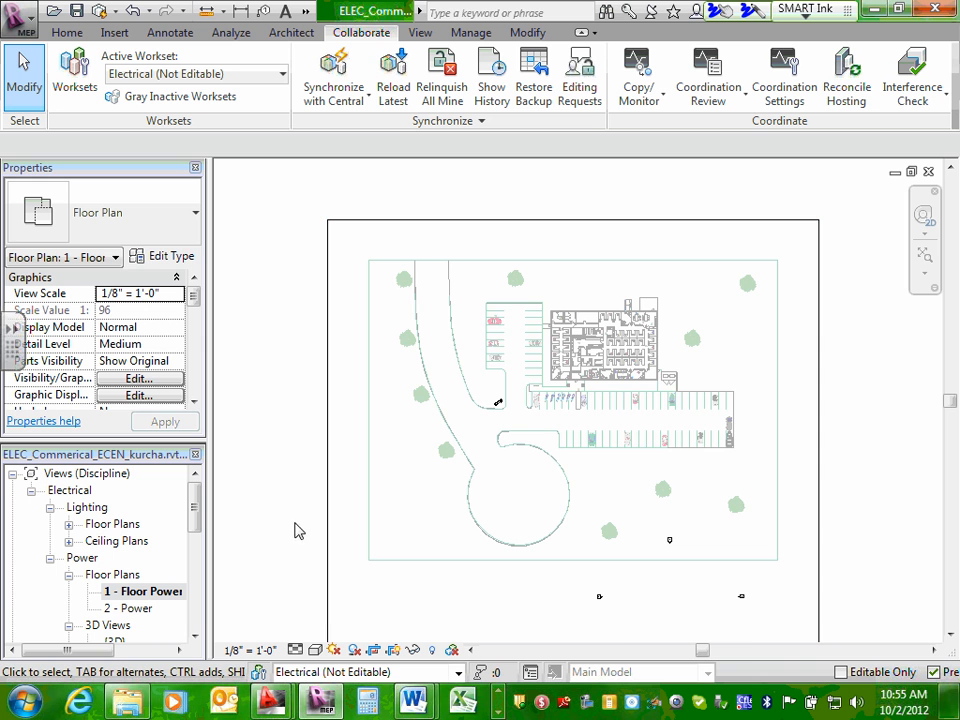
scroll(306, 514, "down", 1)
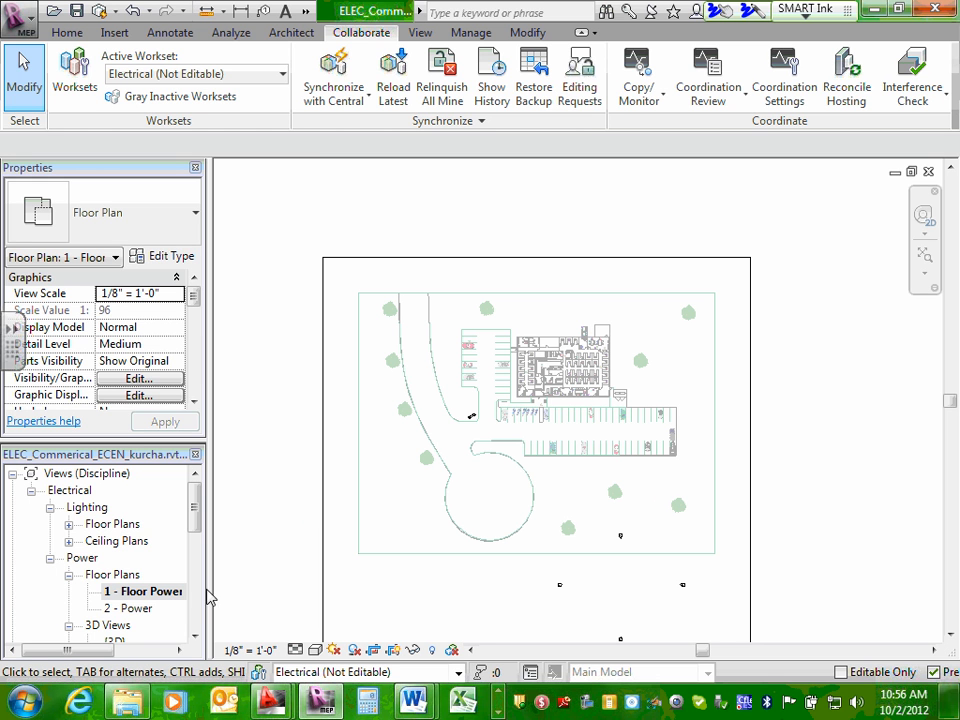
Duplicate the 1 - Floor Power plan with detailing.
left_click_drag(194, 507, 192, 549)
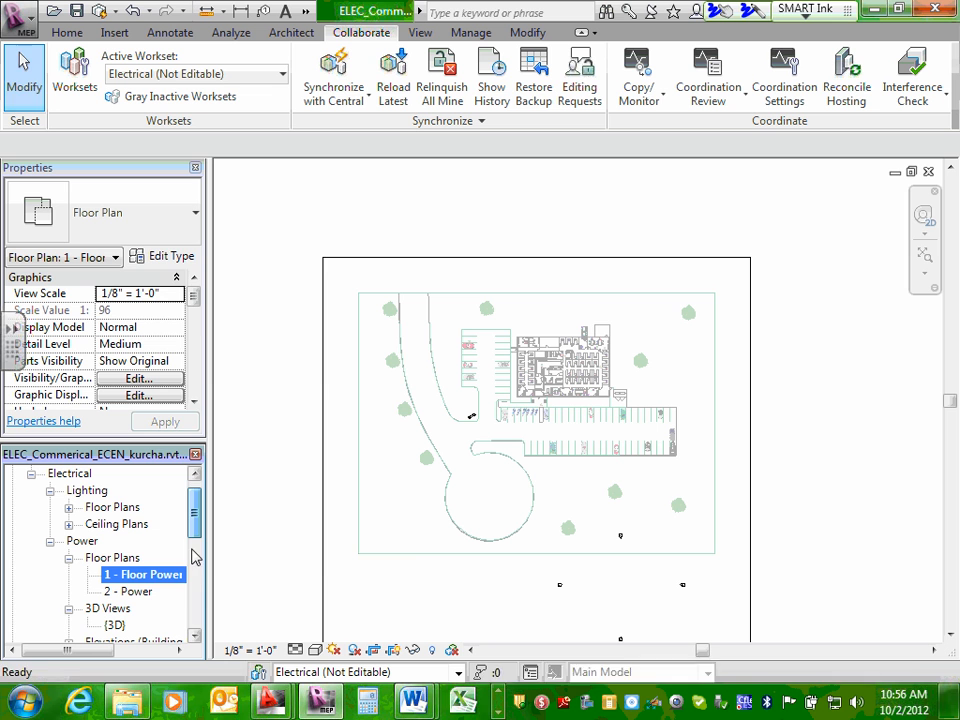
right_click(157, 577)
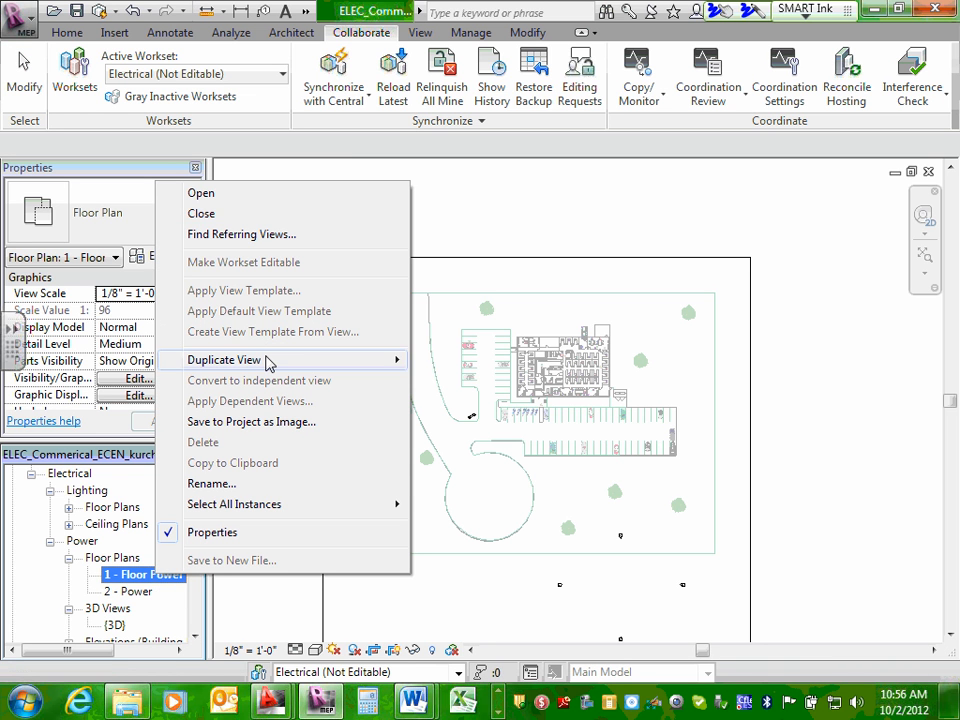
mouse_move(268, 363)
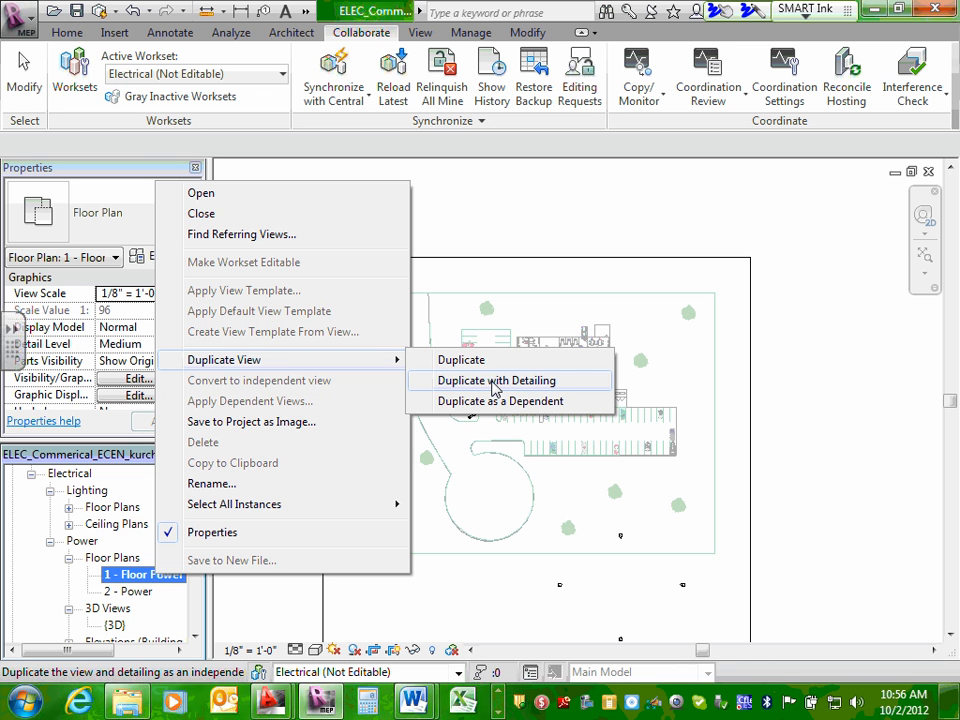
left_click(500, 384)
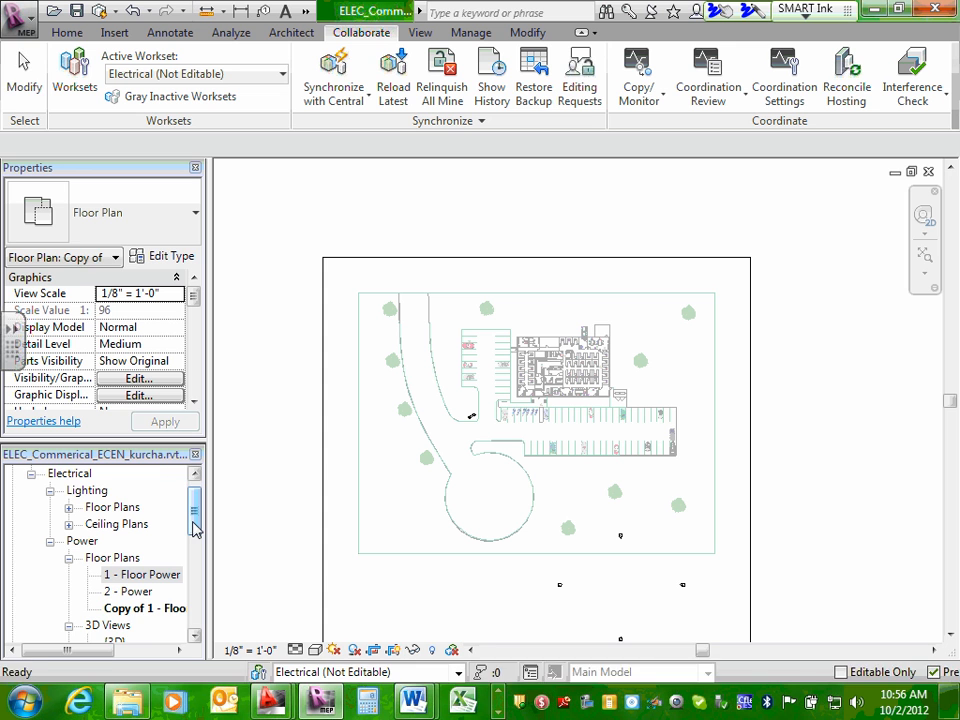
Rename the copied floor plan view as "2- Floor LV".
left_click_drag(195, 516, 196, 525)
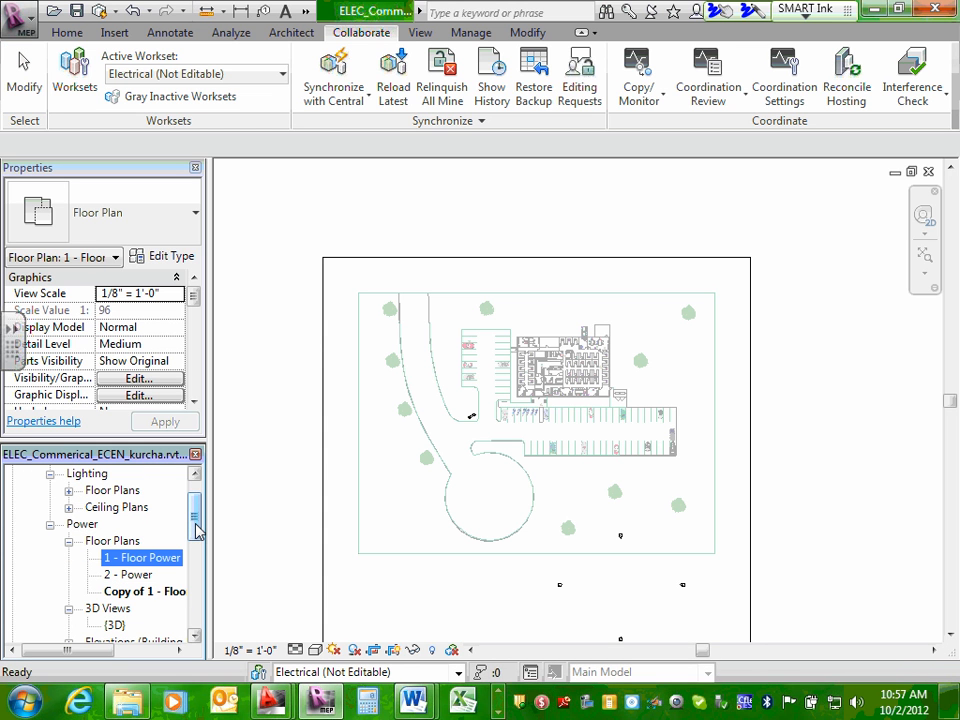
left_click(152, 593)
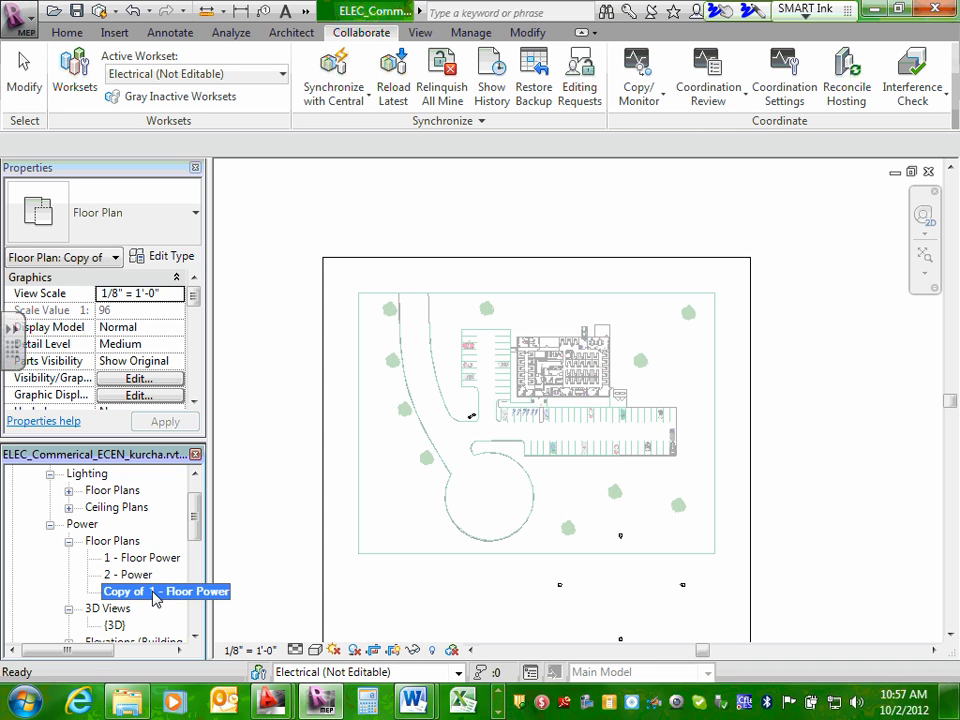
right_click(155, 597)
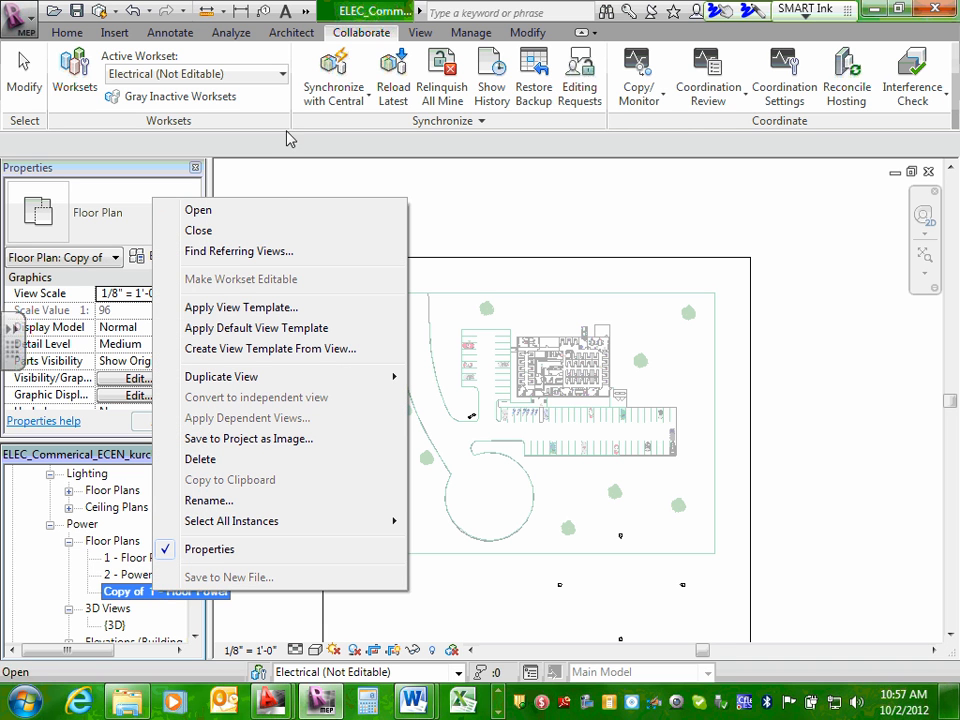
left_click(244, 500)
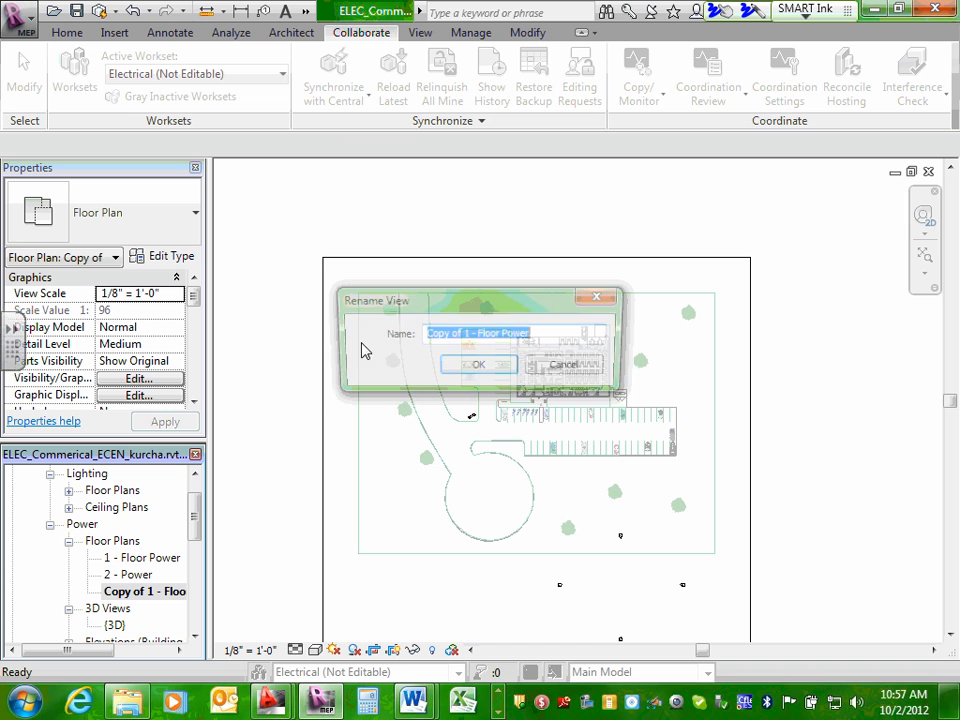
left_click(427, 335)
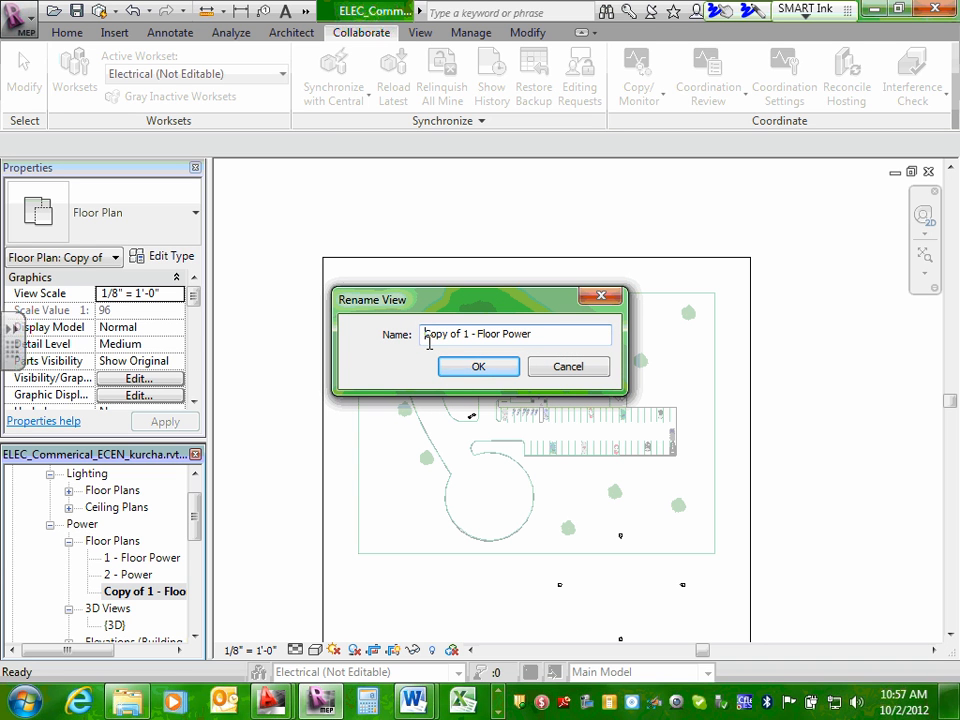
type("2-")
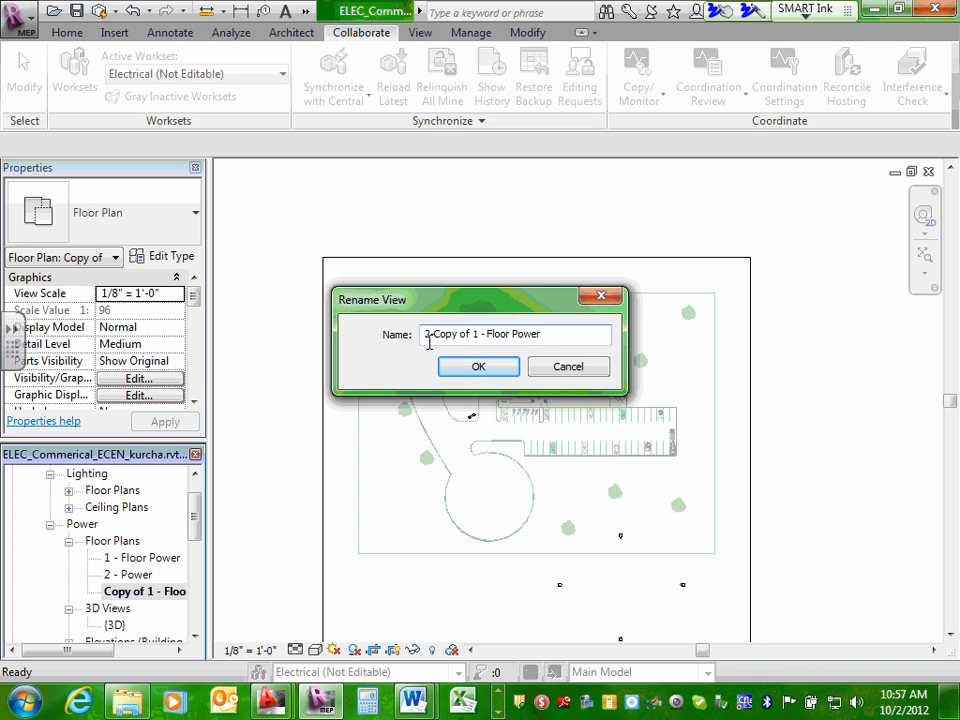
key("Delete")
key("Delete")
key("Delete")
key("Delete")
key("Delete")
key("Delete")
key("Delete")
key("Delete")
key("Delete")
key("Delete")
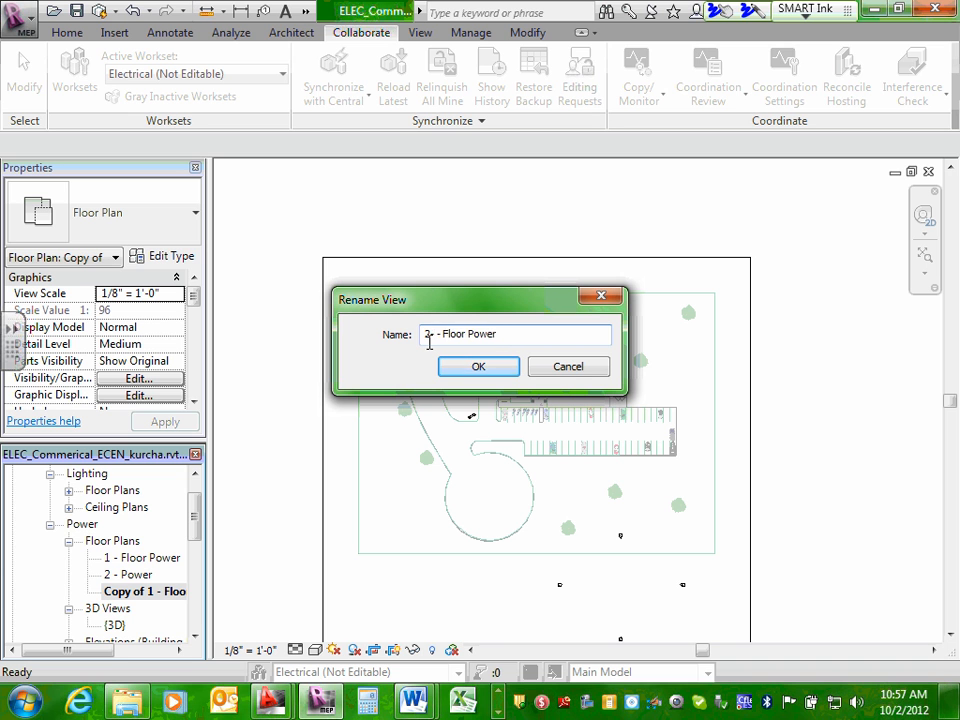
key("Delete")
left_click(502, 333)
key("BackSpace")
key("BackSpace")
key("BackSpace")
key("BackSpace")
key("BackSpace")
type("LV")
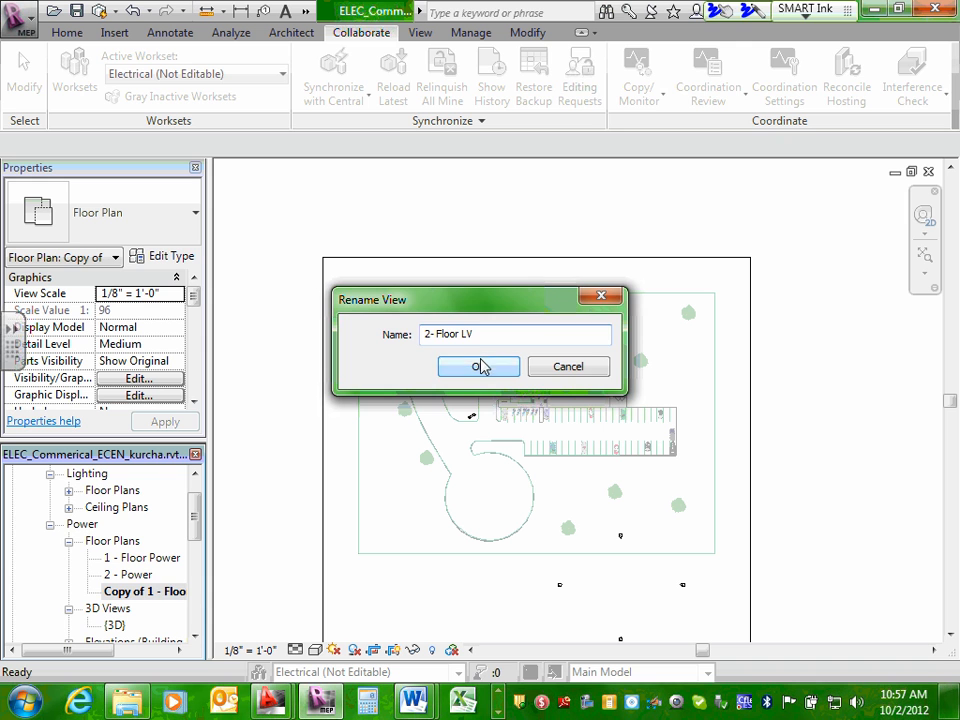
left_click(481, 365)
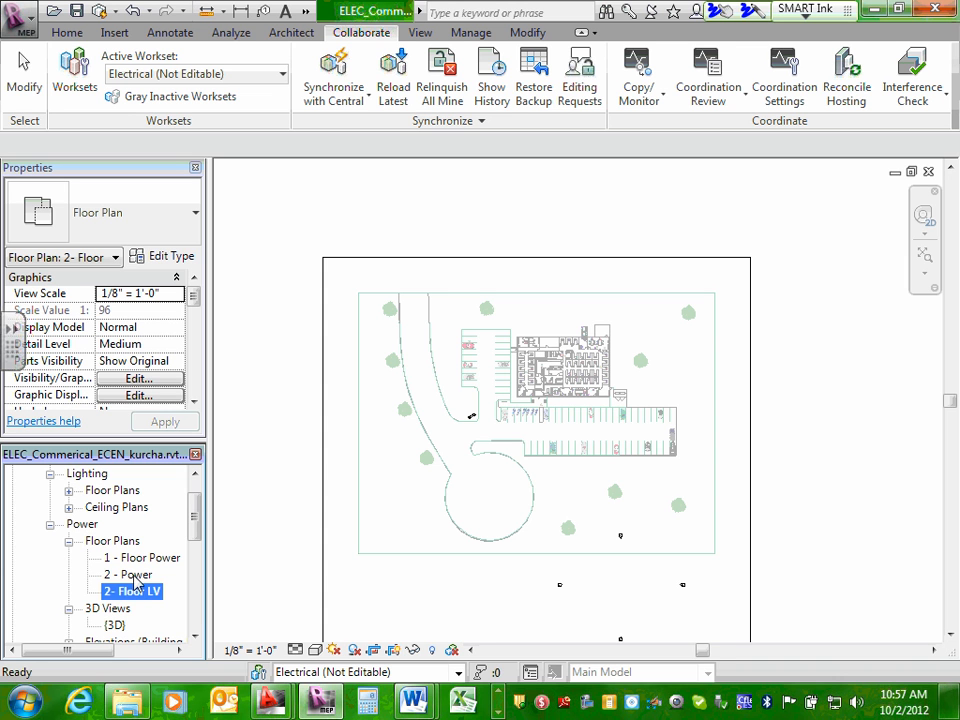
Open the 2 - Power floor plan and rename the view as "Power".
left_click(136, 576)
double_click(134, 576)
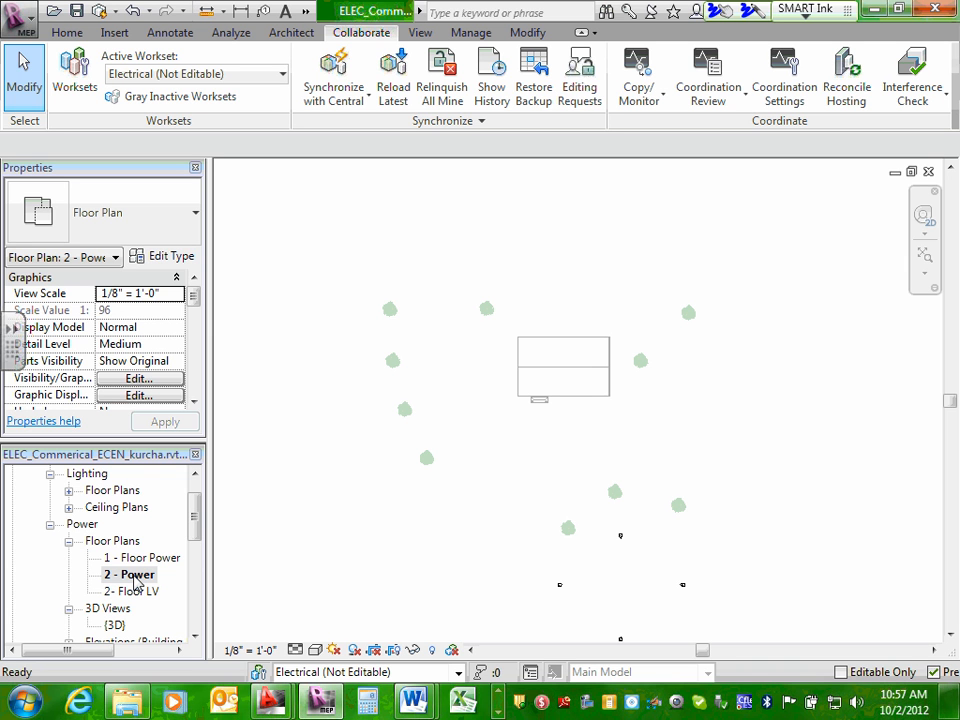
right_click(136, 576)
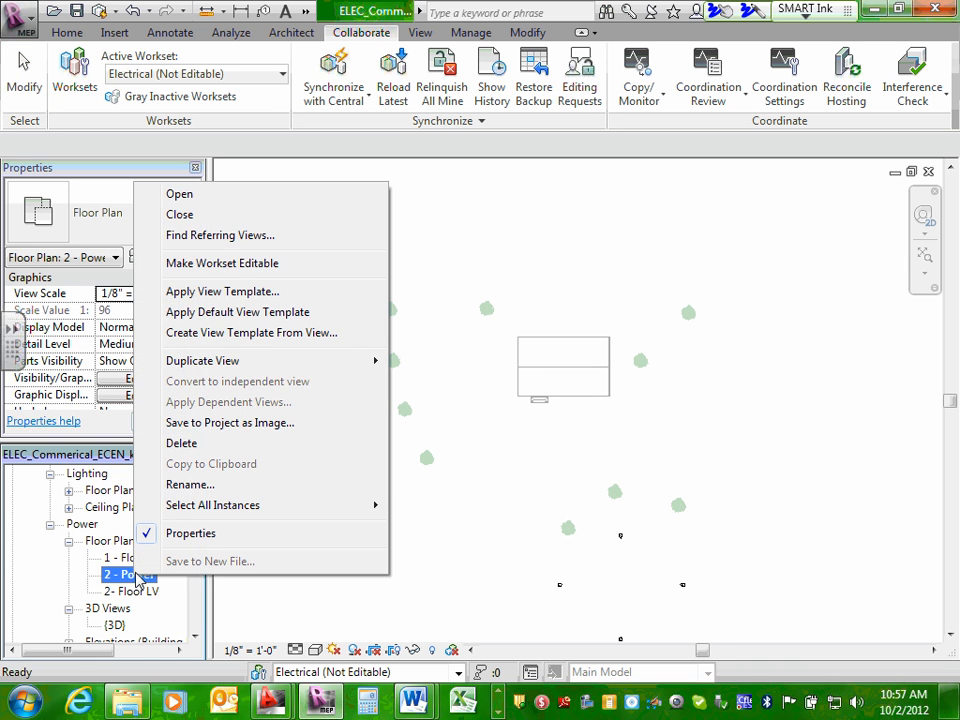
left_click(190, 484)
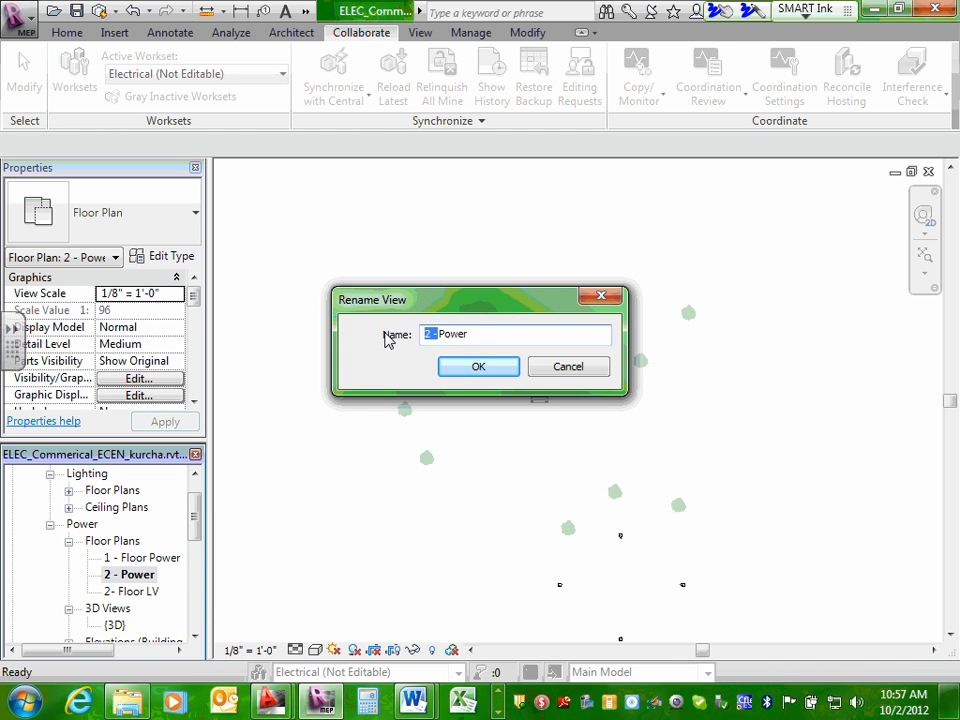
key("BackSpace")
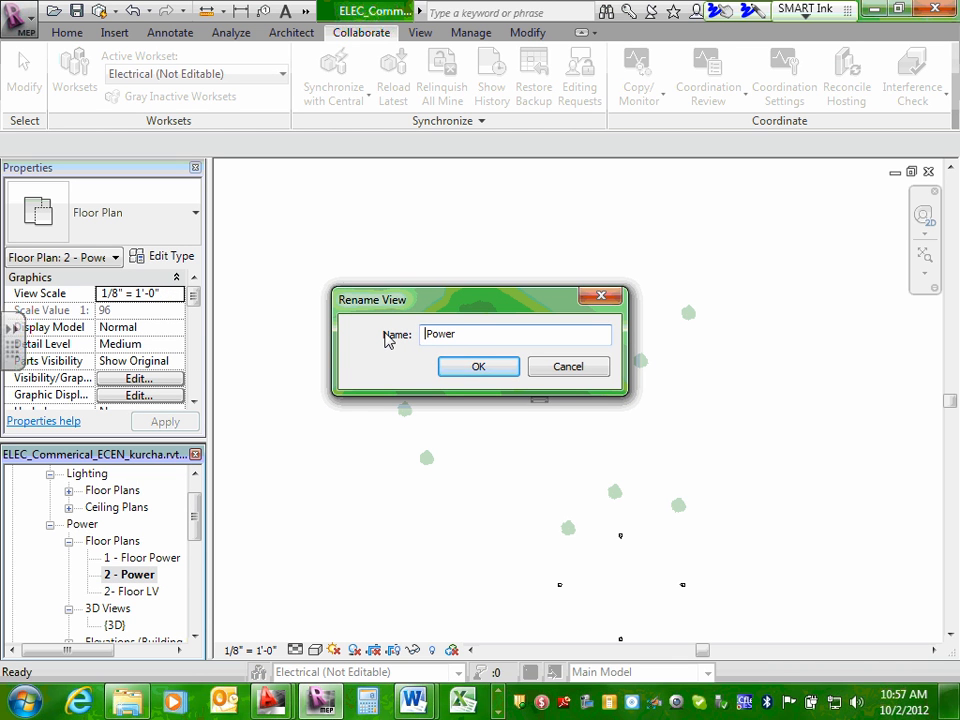
left_click(490, 367)
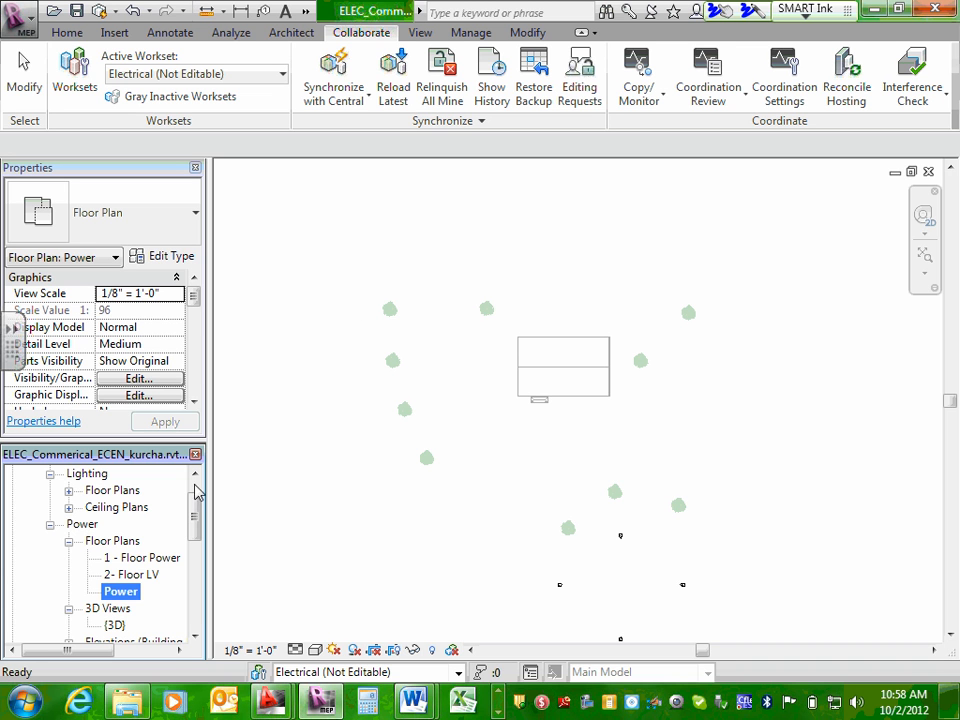
Compare the 1 - Floor Power and 2- Floor LV plans, ending with 1 - Floor Power open.
left_click(155, 560)
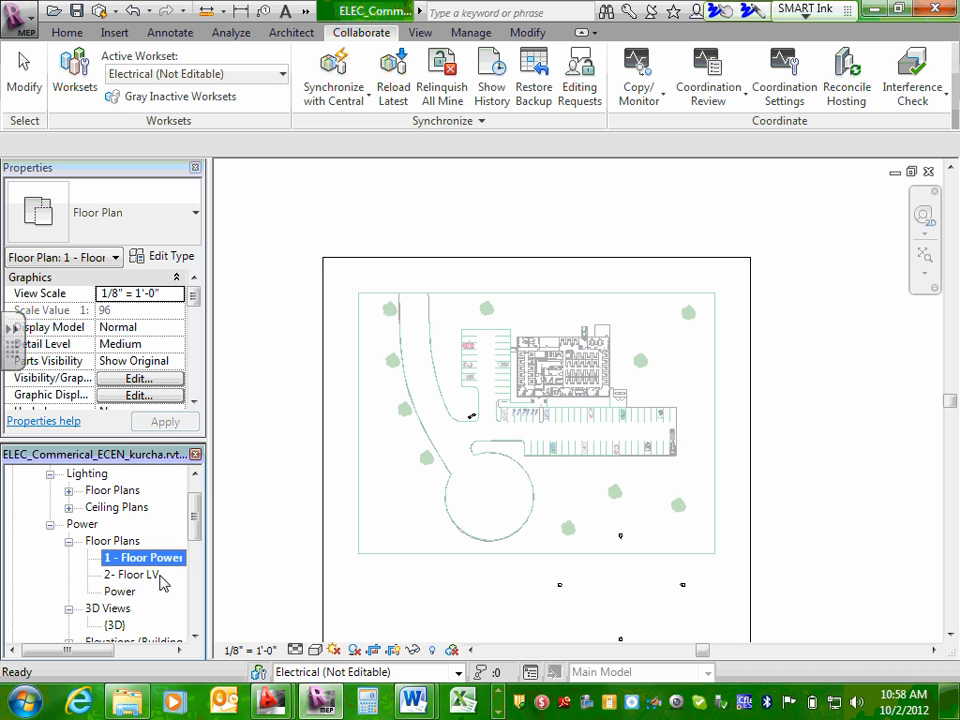
double_click(138, 578)
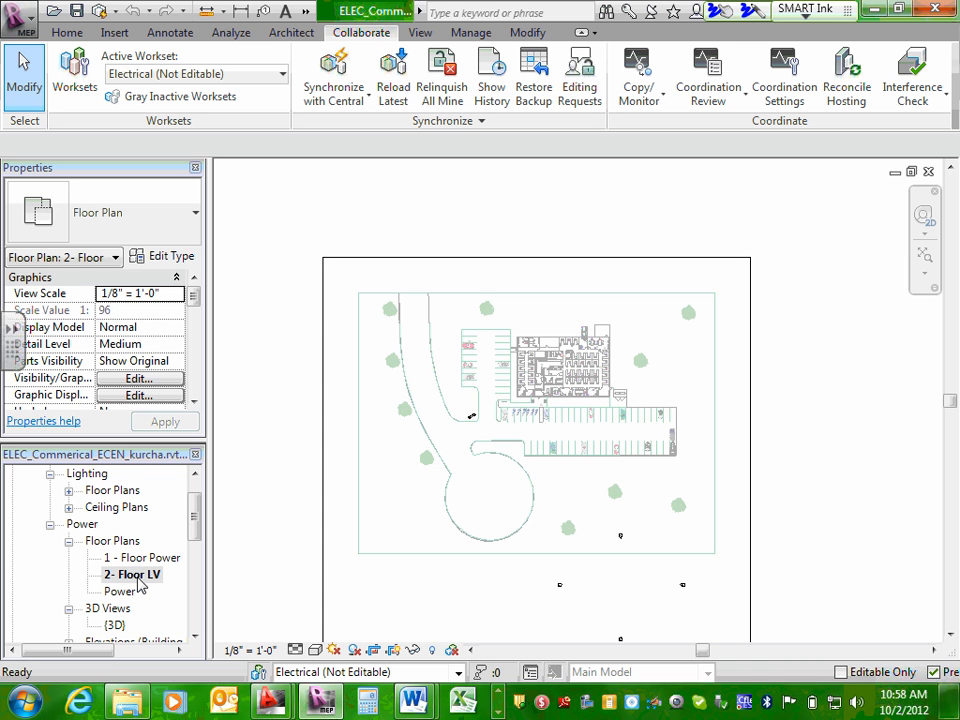
left_click(146, 560)
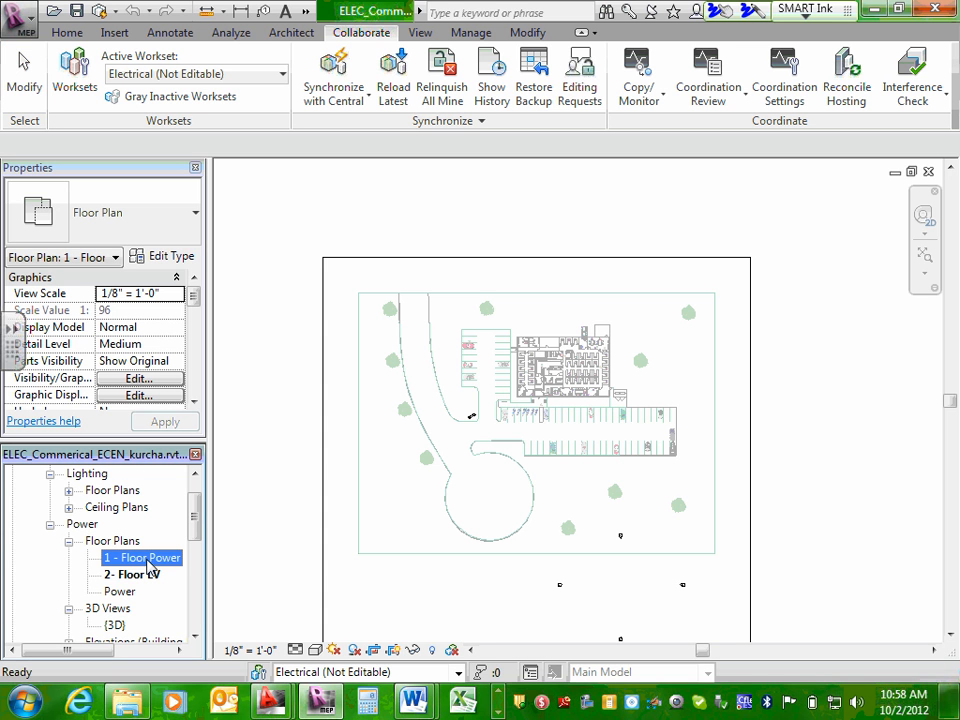
double_click(148, 560)
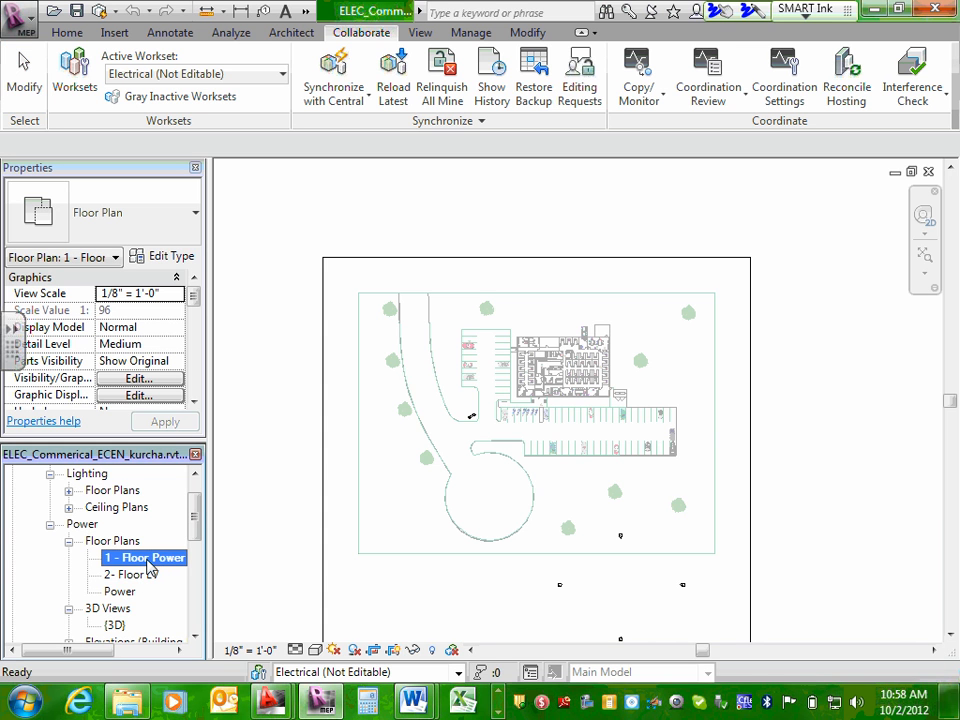
Make another duplicate with detailing of the 1 - Floor Power plan.
right_click(148, 566)
mouse_move(273, 355)
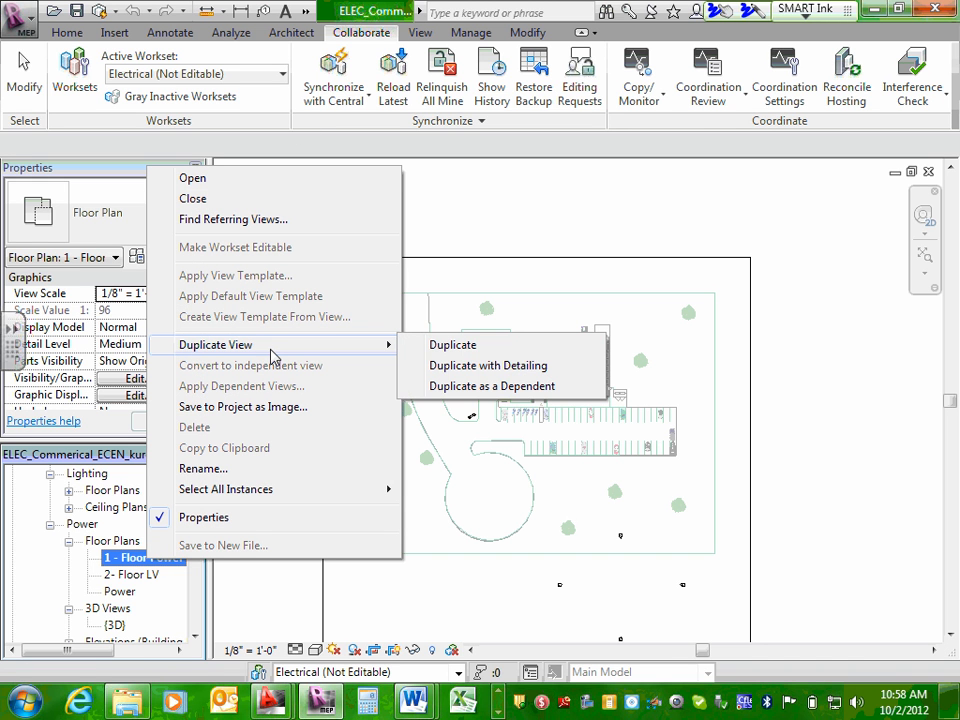
left_click(545, 368)
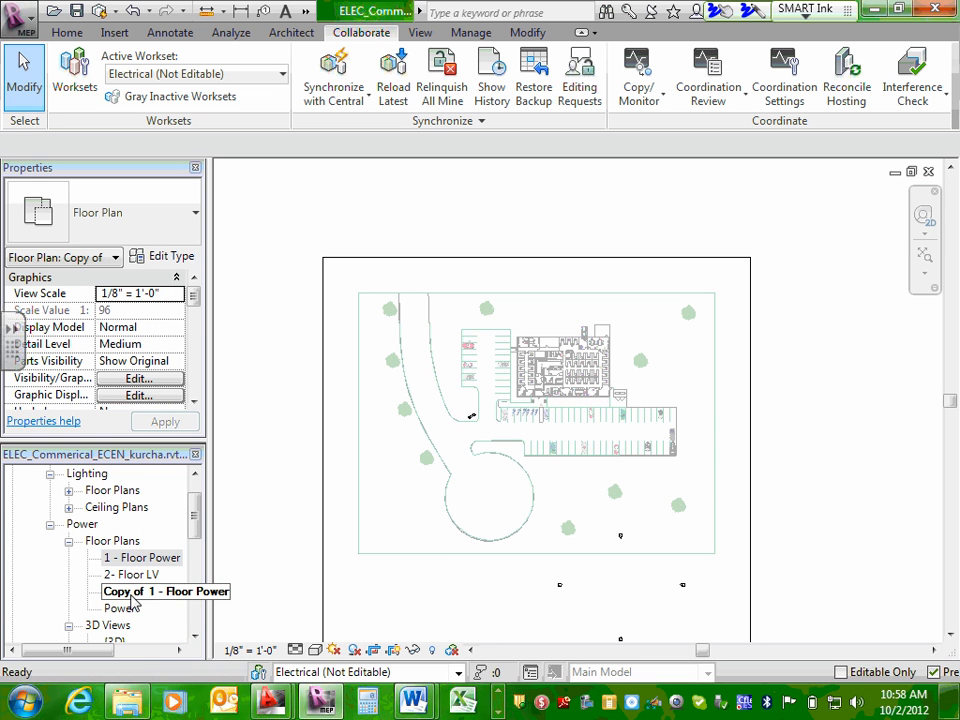
Rename the new copy of the floor power plan as "3- Site Power/Light".
left_click(131, 595)
right_click(131, 596)
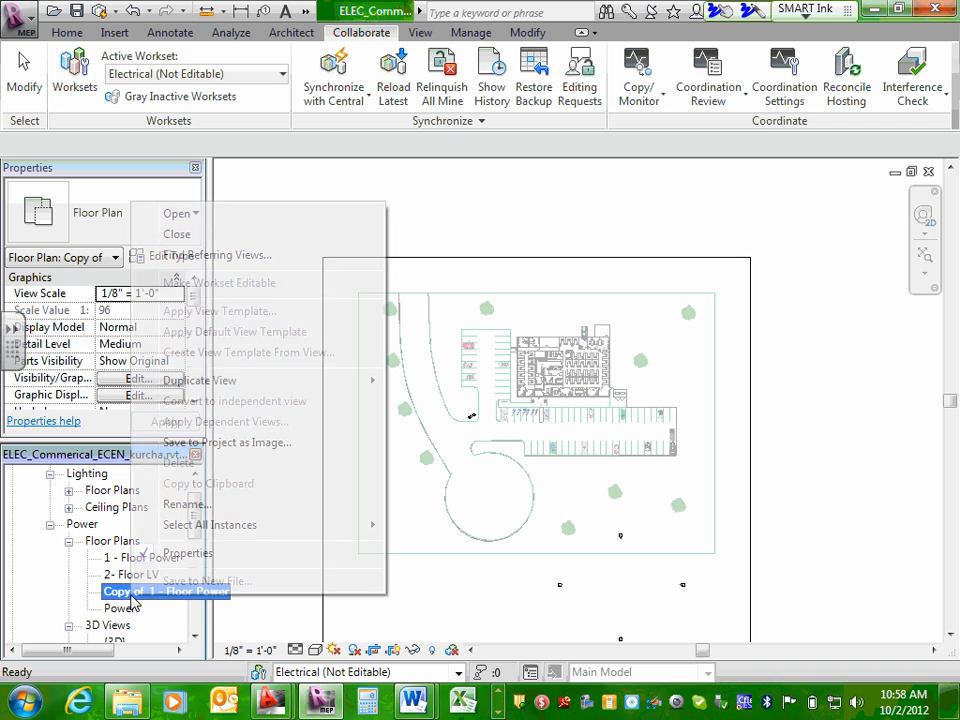
left_click(186, 504)
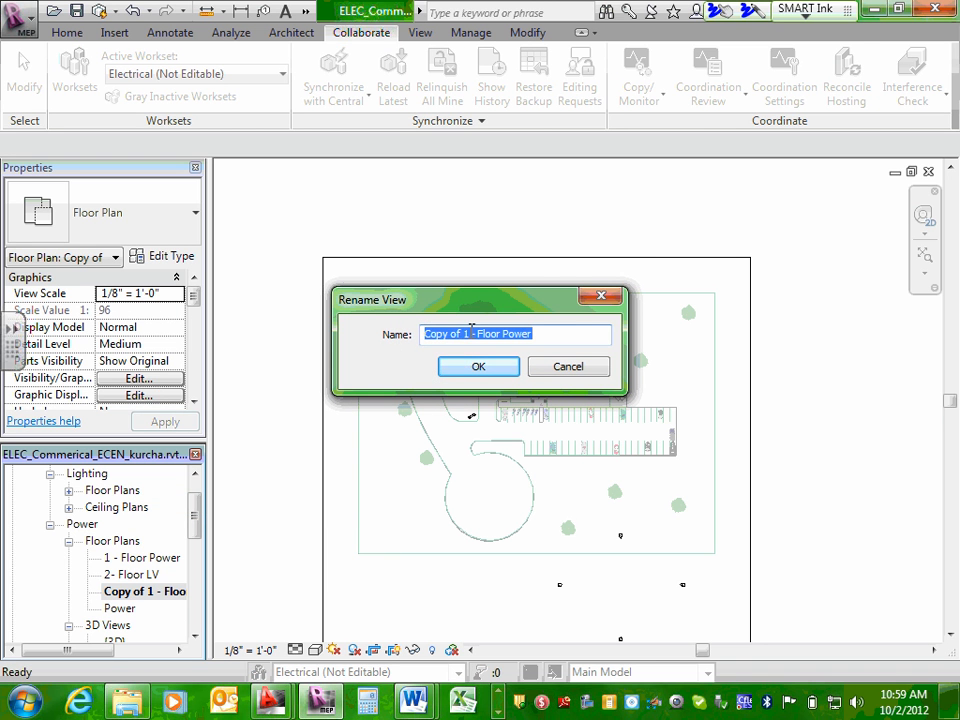
left_click_drag(467, 334, 398, 333)
type("3 ")
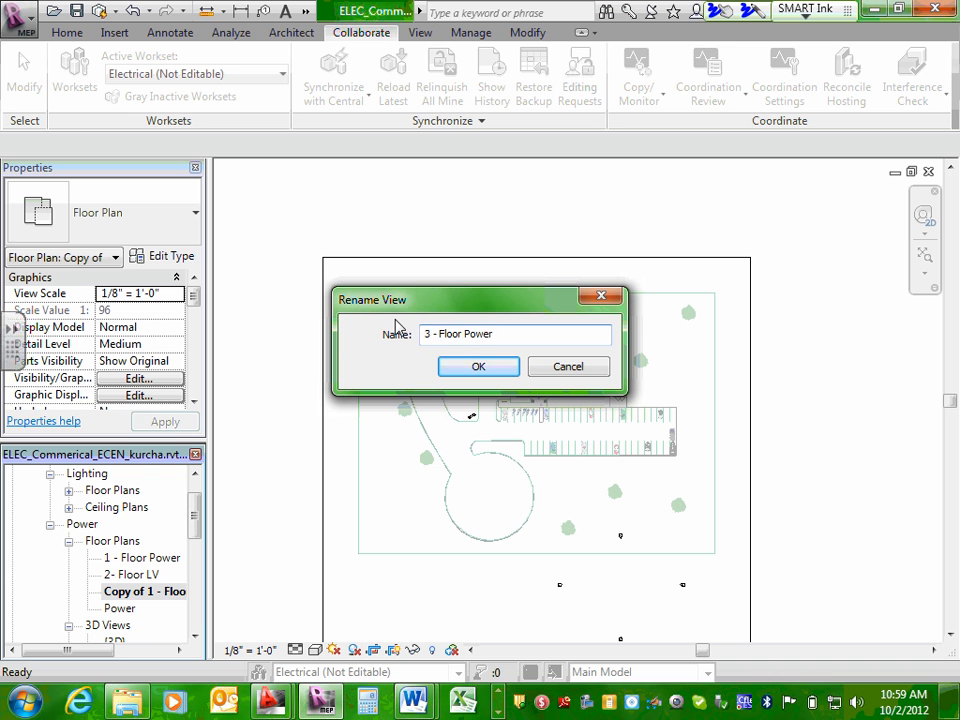
type("-")
key("Delete")
key("Delete")
key("Delete")
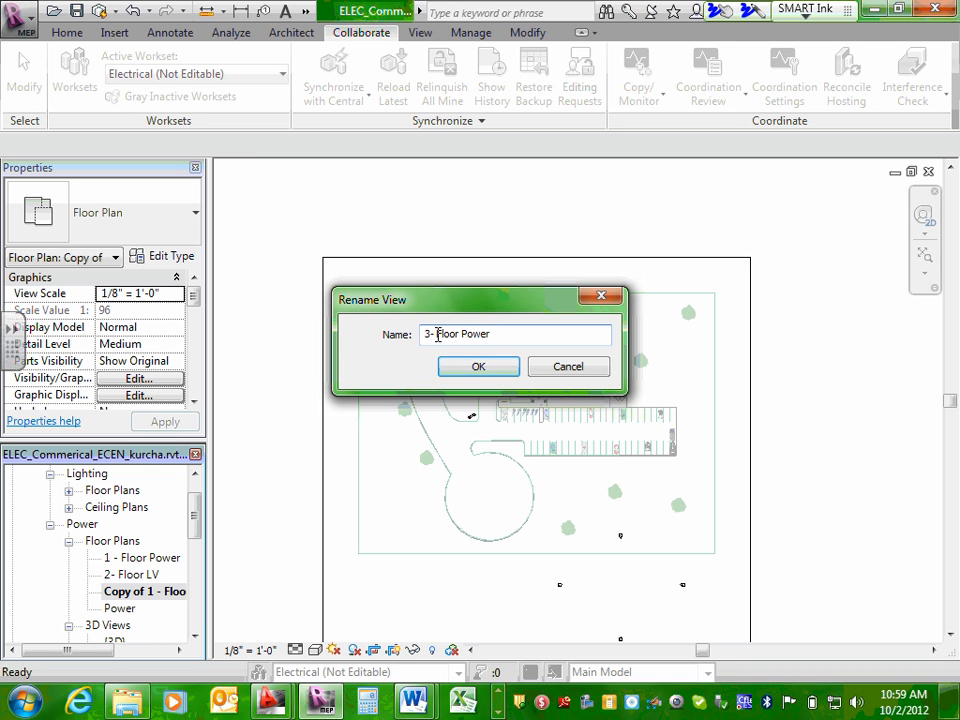
left_click_drag(438, 334, 463, 333)
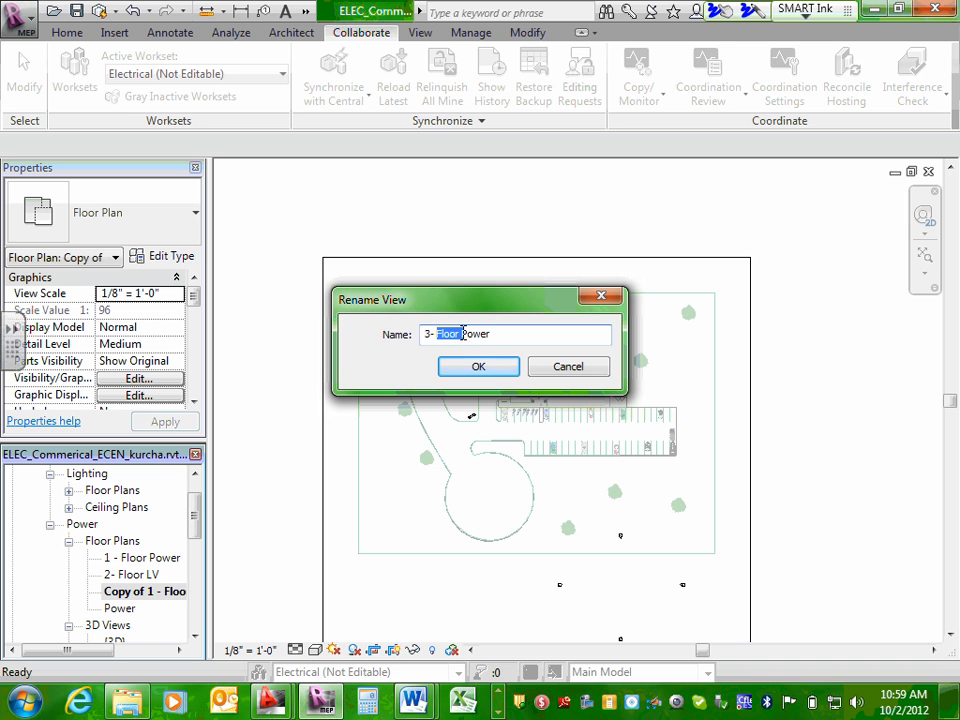
type("Site")
left_click(481, 334)
type("/Light")
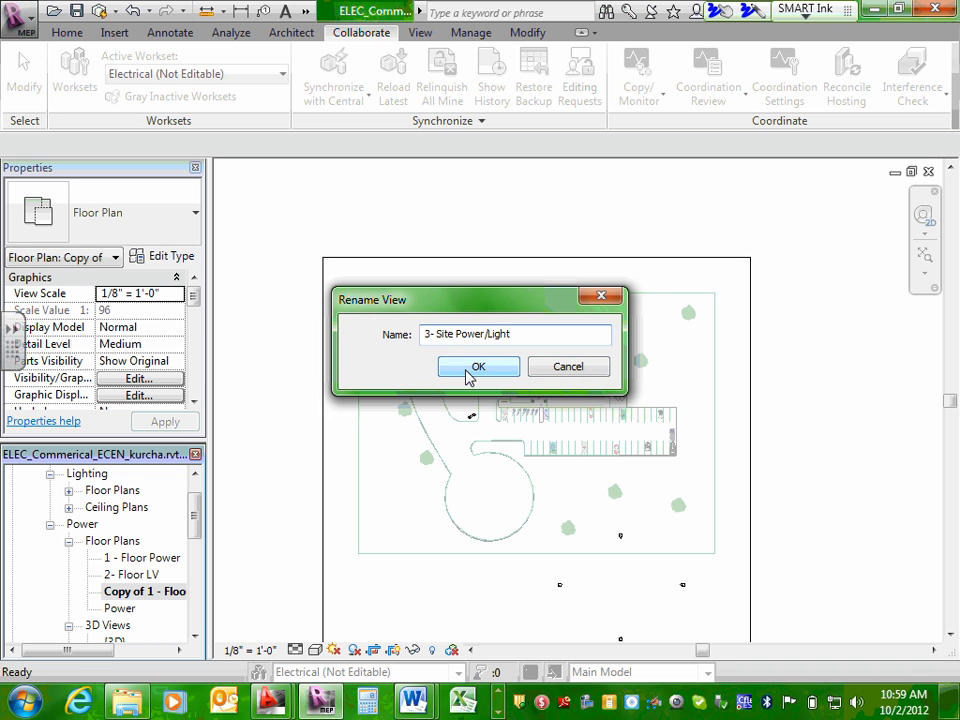
left_click(470, 367)
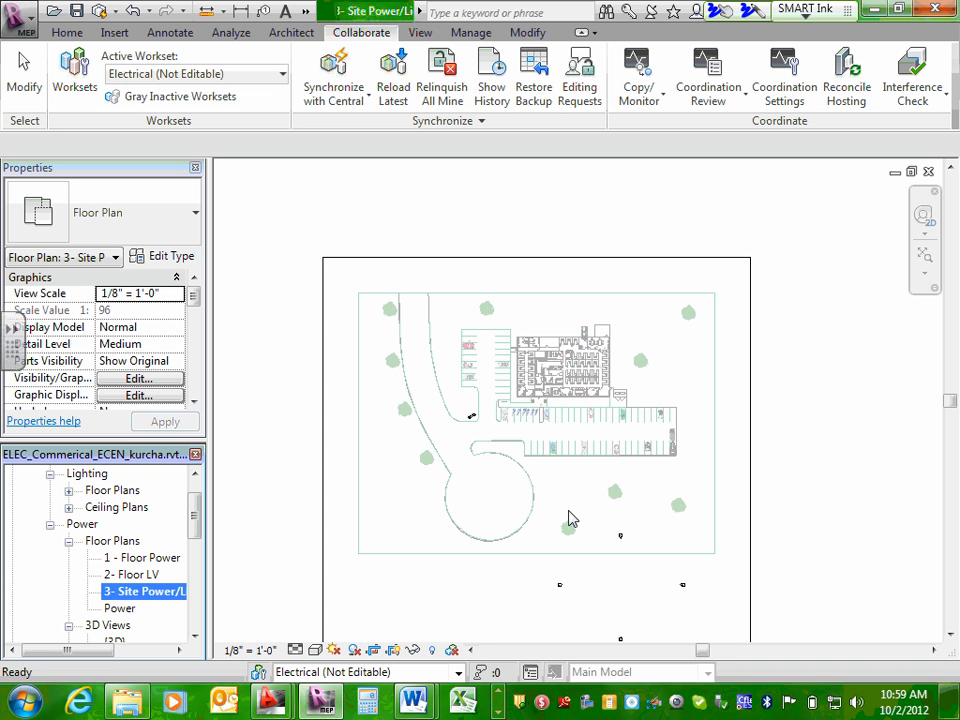
Open the 1 - Floor Power plan and examine how the building sits within the site and crop region.
left_click(152, 559)
double_click(154, 563)
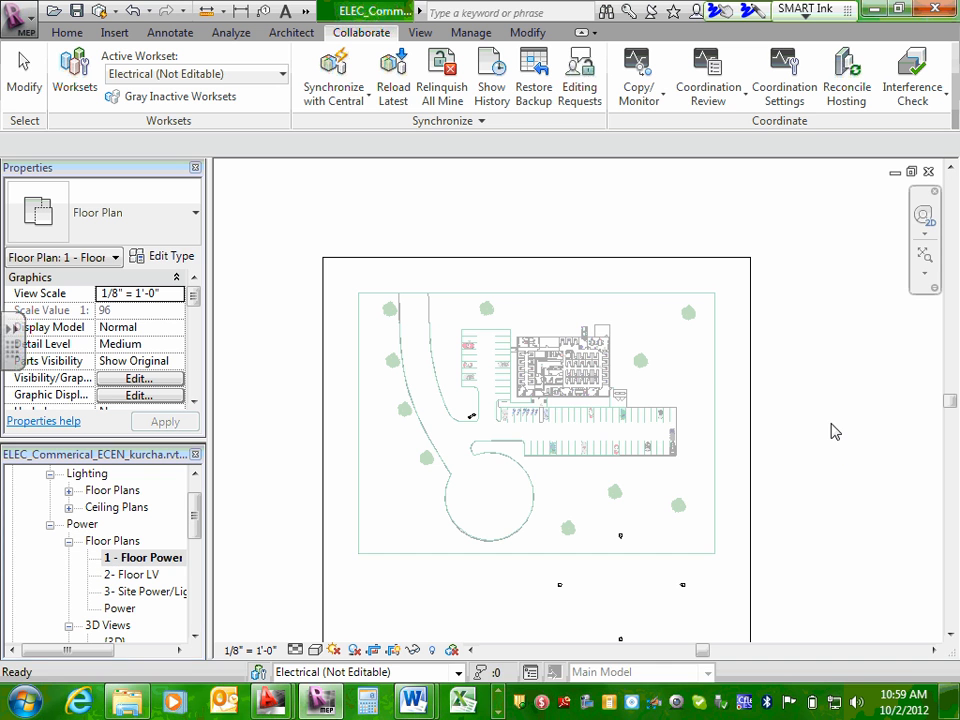
scroll(548, 390, "down", 2)
middle_click_drag(548, 390, 645, 402)
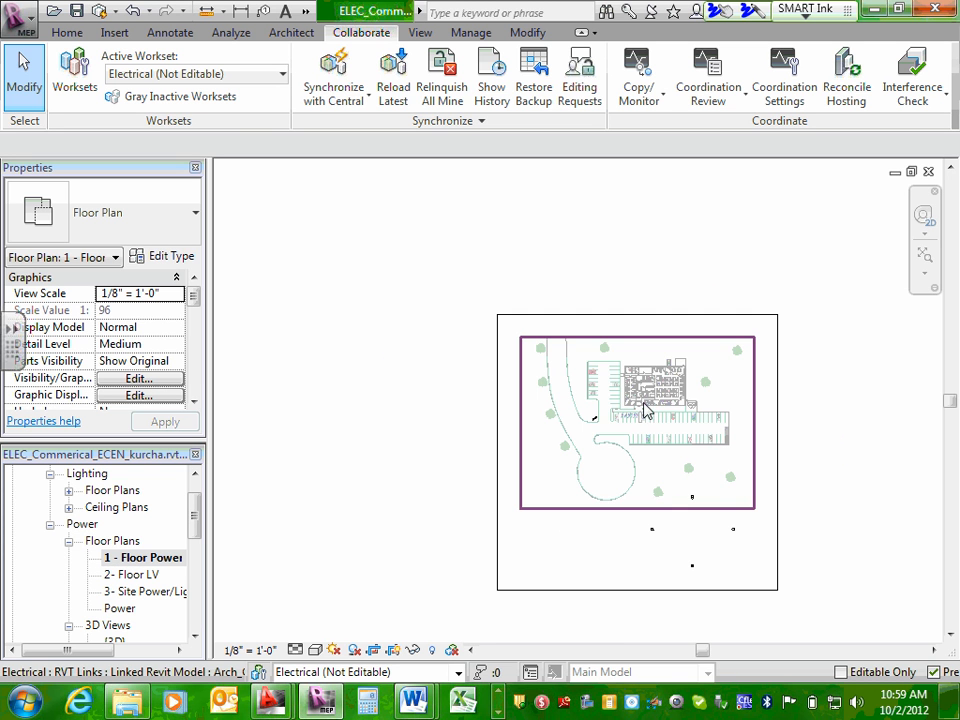
scroll(672, 392, "up", 8)
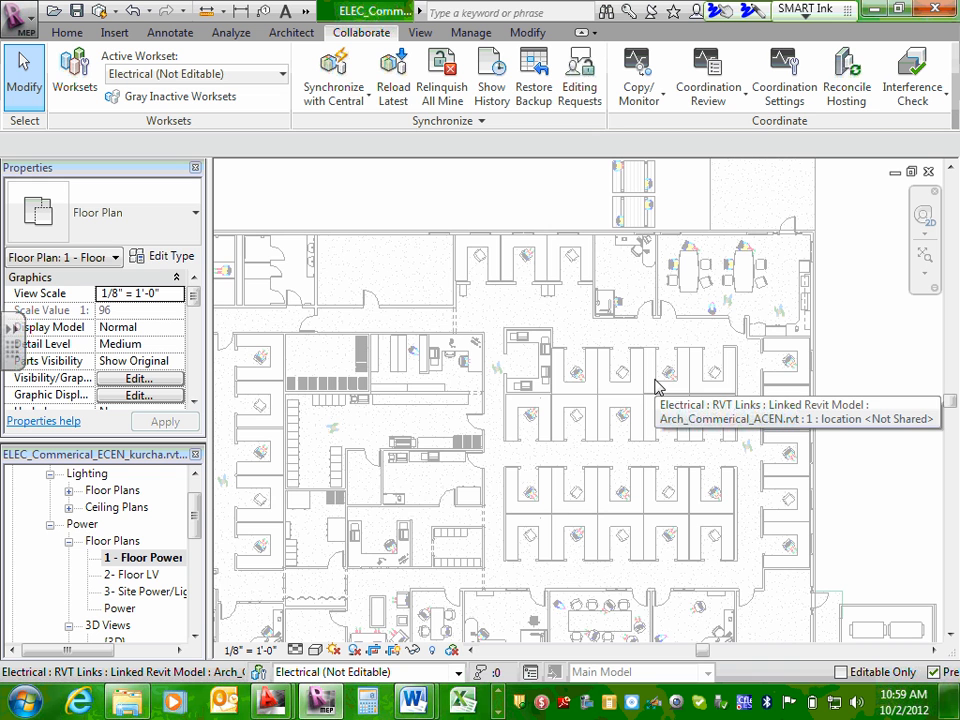
scroll(657, 385, "down", 6)
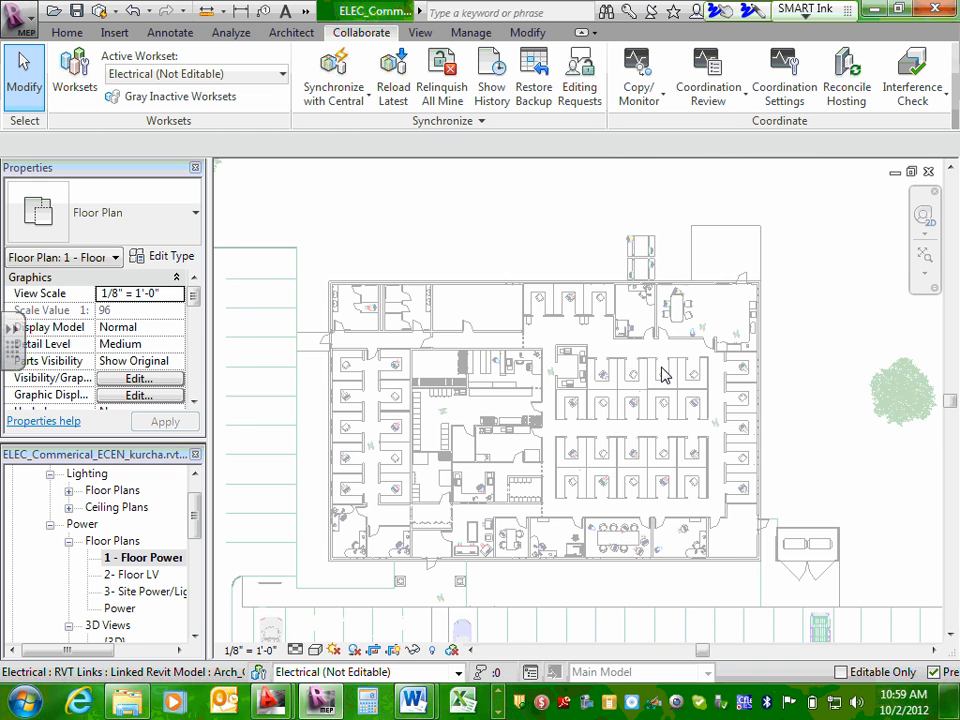
scroll(657, 372, "down", 1)
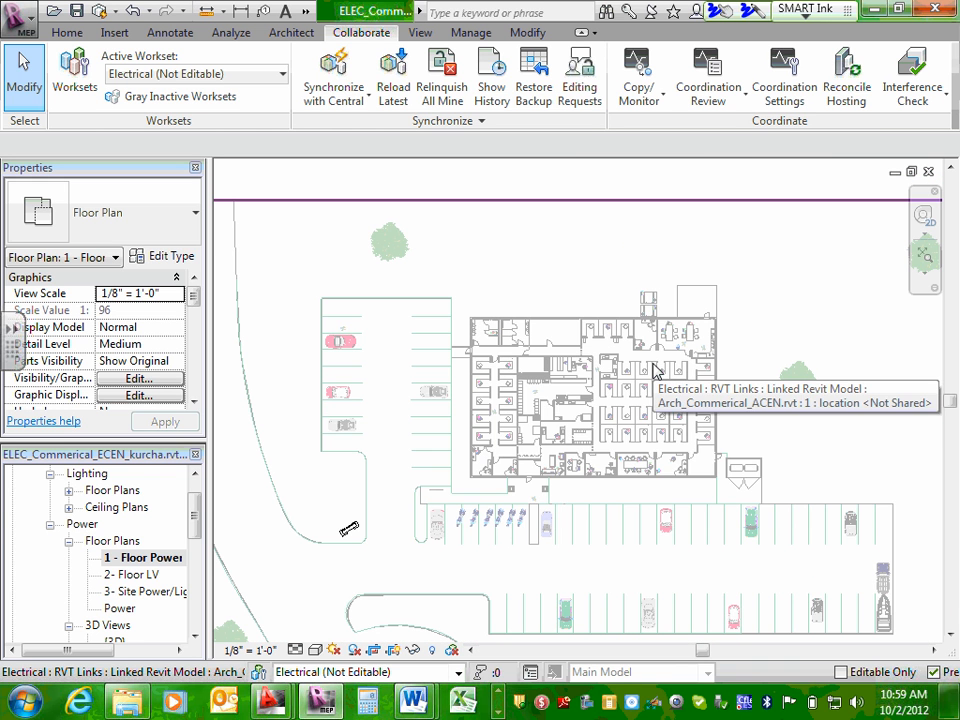
scroll(557, 432, "down", 1)
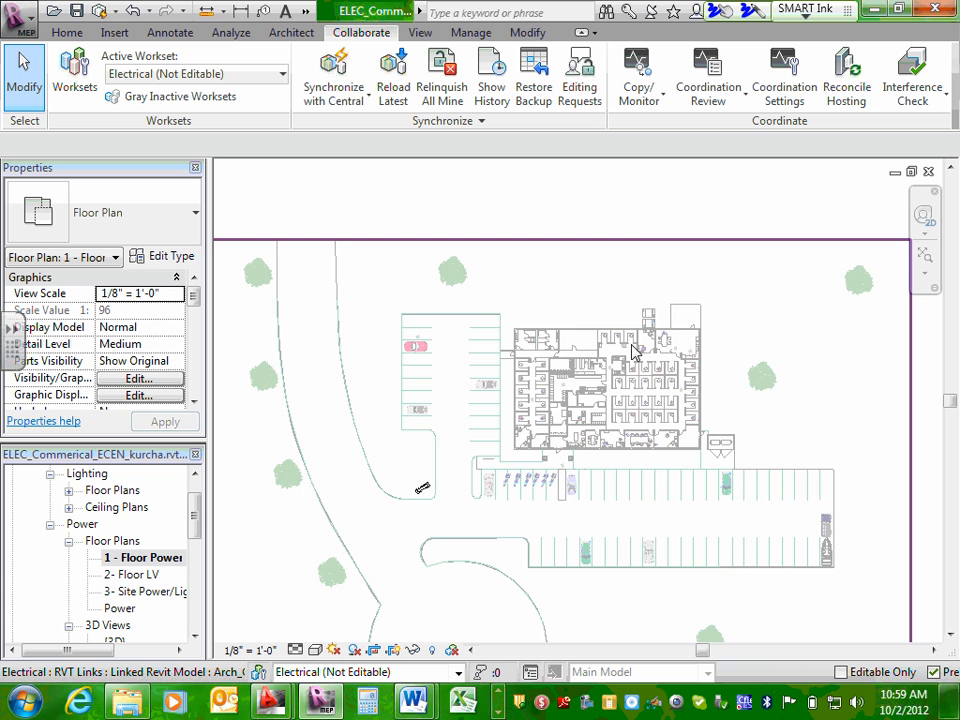
scroll(558, 420, "down", 2)
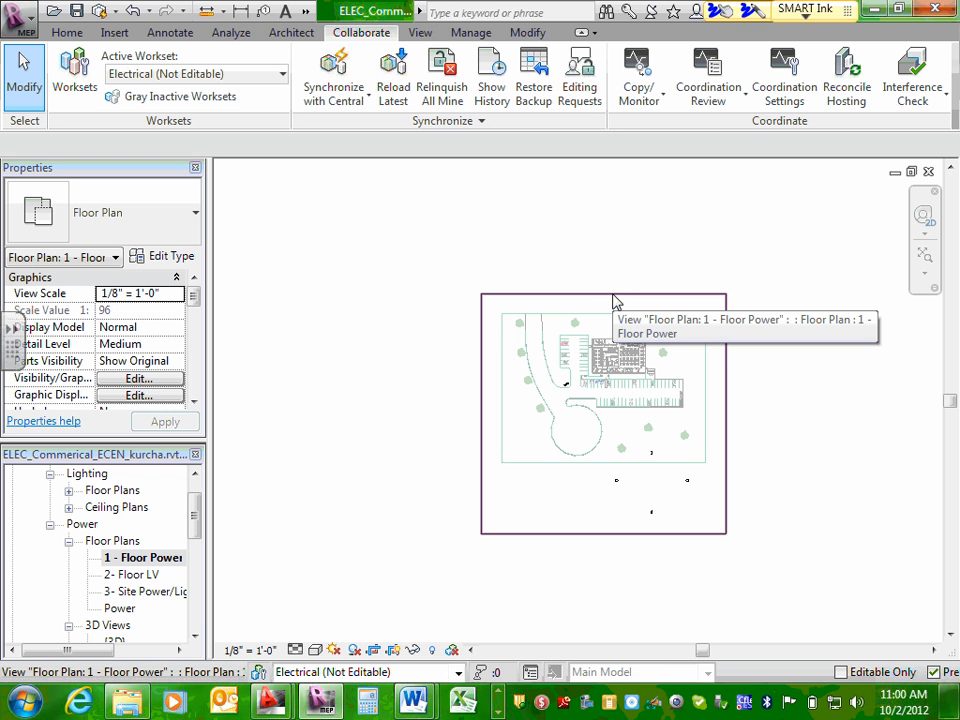
Toggle the crop region display in 1 - Floor Power and pull all four crop edges in around the building.
left_click(394, 652)
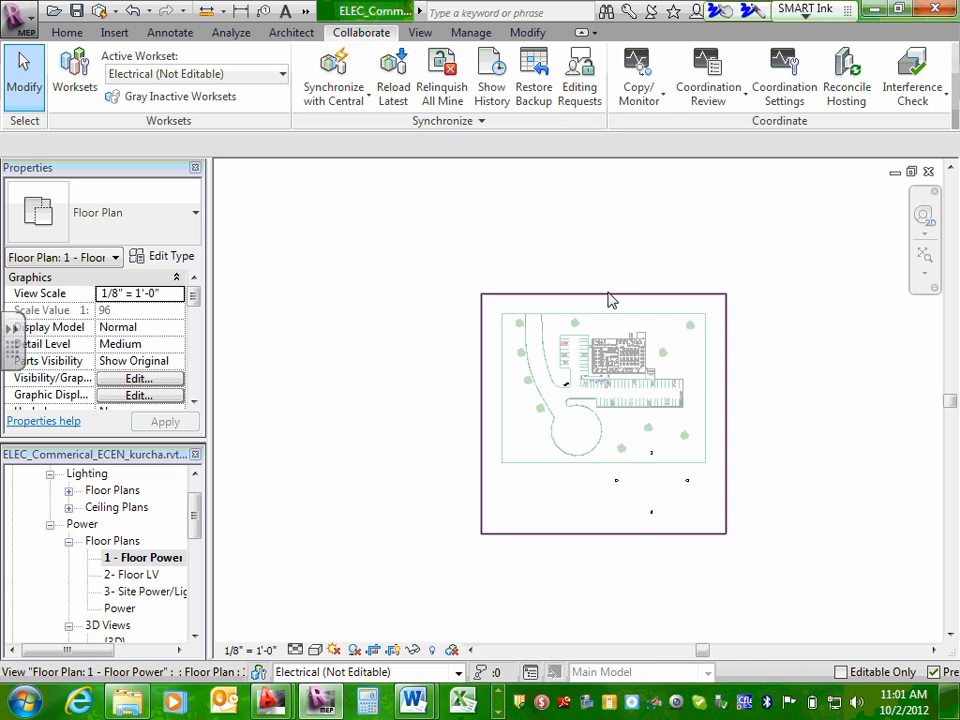
left_click(638, 295)
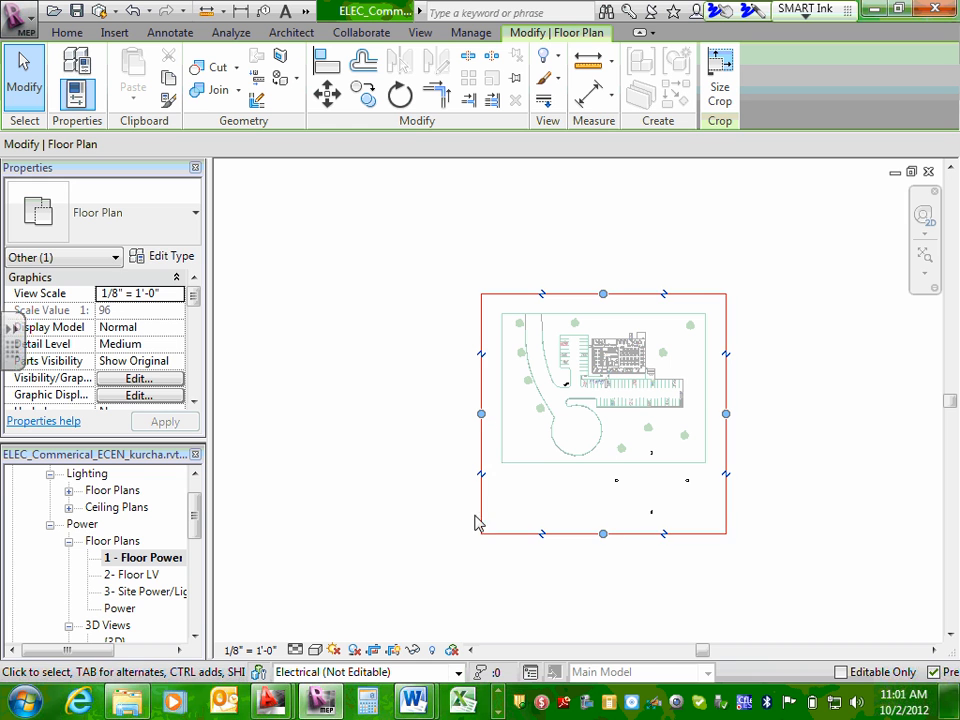
left_click_drag(604, 535, 625, 381)
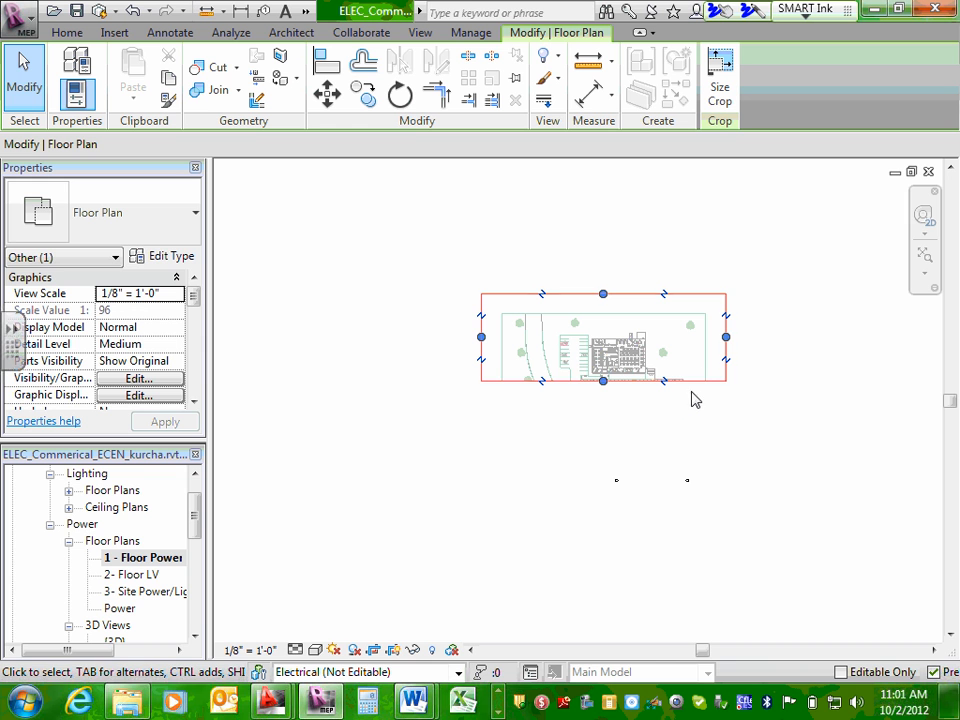
left_click_drag(727, 337, 641, 385)
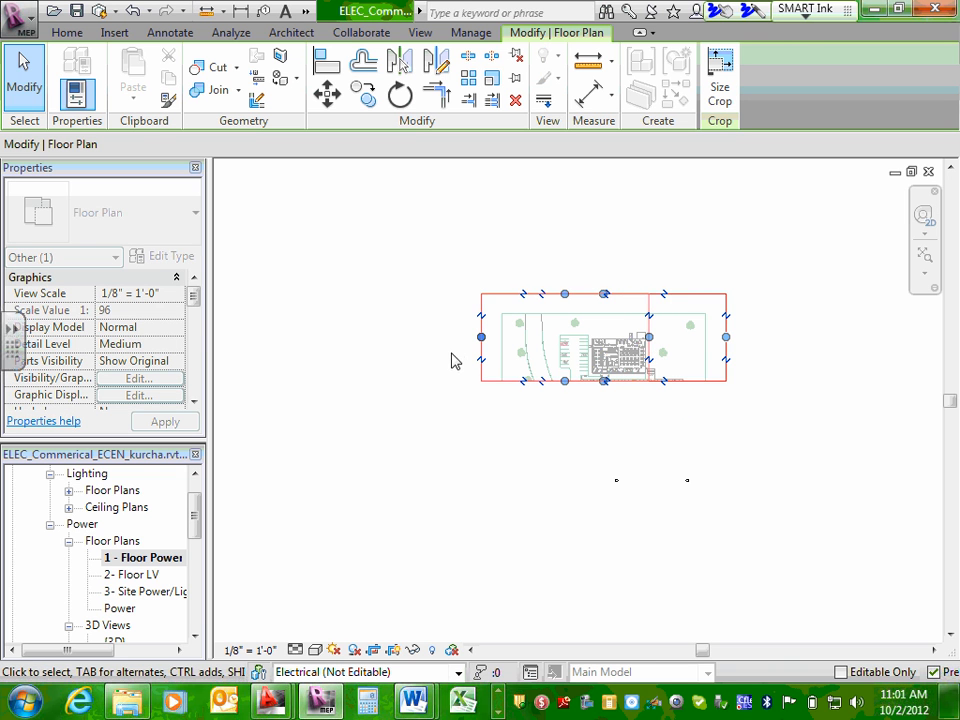
left_click_drag(481, 337, 590, 358)
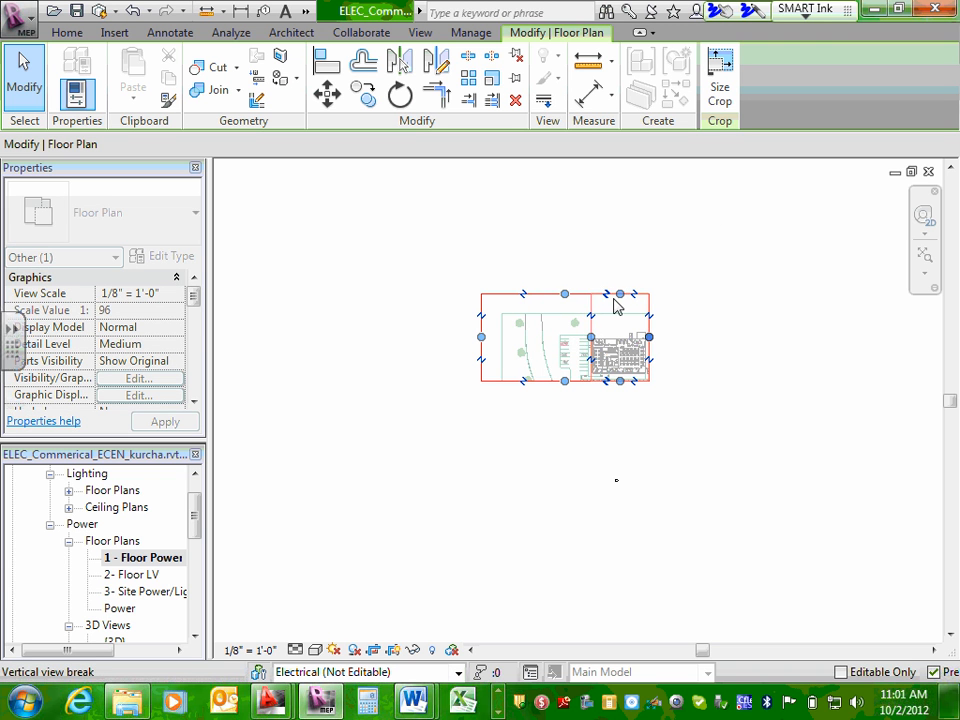
left_click_drag(620, 316, 619, 336)
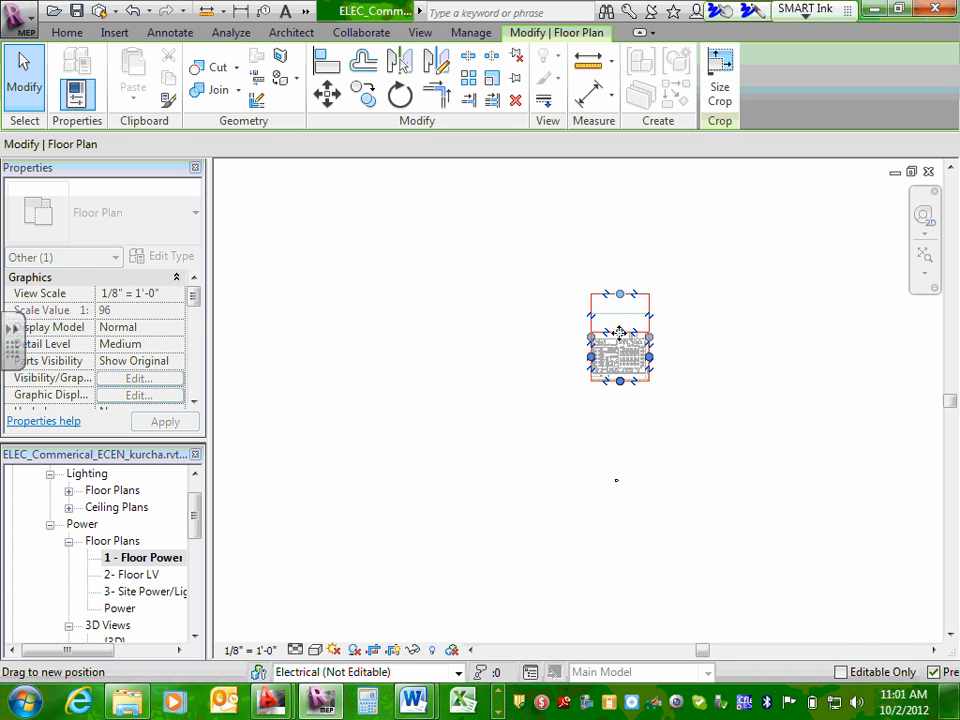
left_click(741, 360)
Tighten the lower, right and upper edges of the 1 - Floor Power crop region closer to the building walls.
scroll(630, 357, "up", 5)
scroll(630, 360, "up", 2)
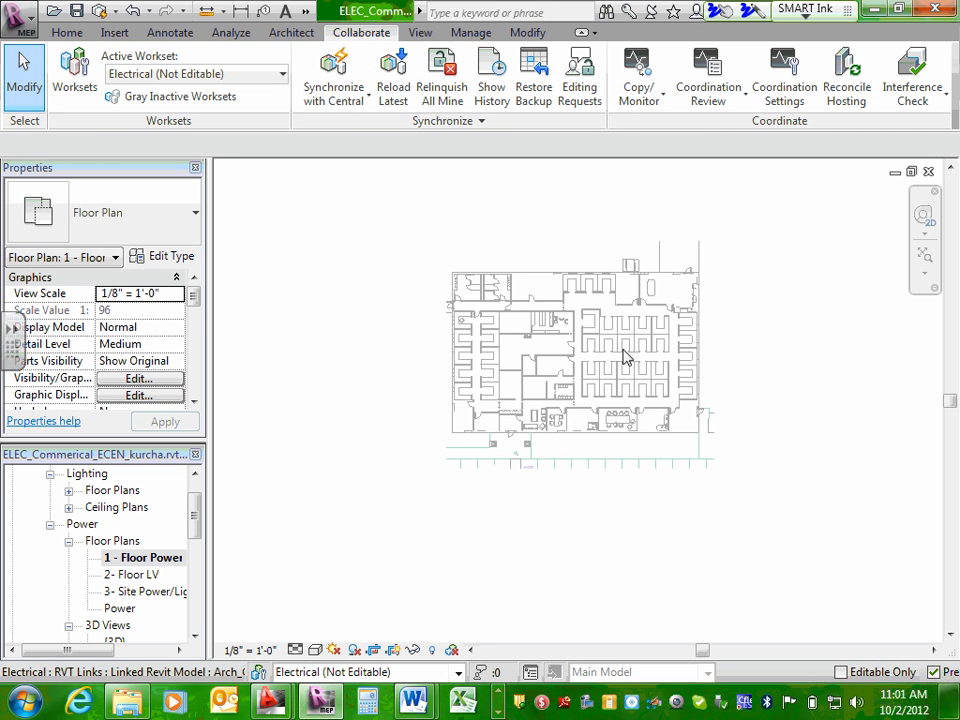
scroll(703, 360, "up", 2)
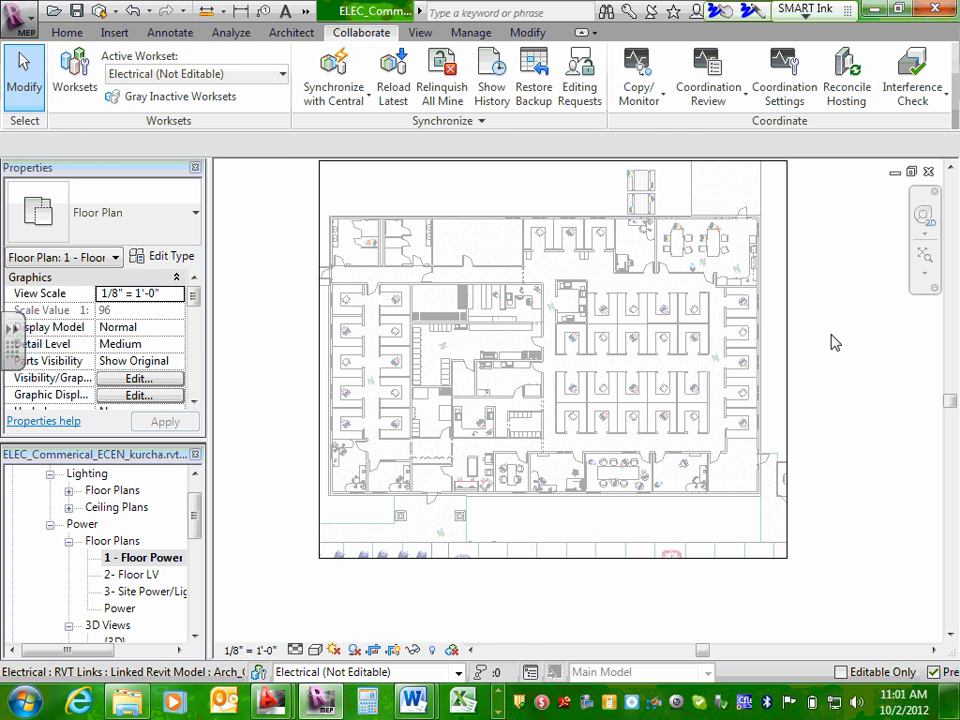
middle_click_drag(831, 339, 812, 423)
scroll(812, 423, "down", 1)
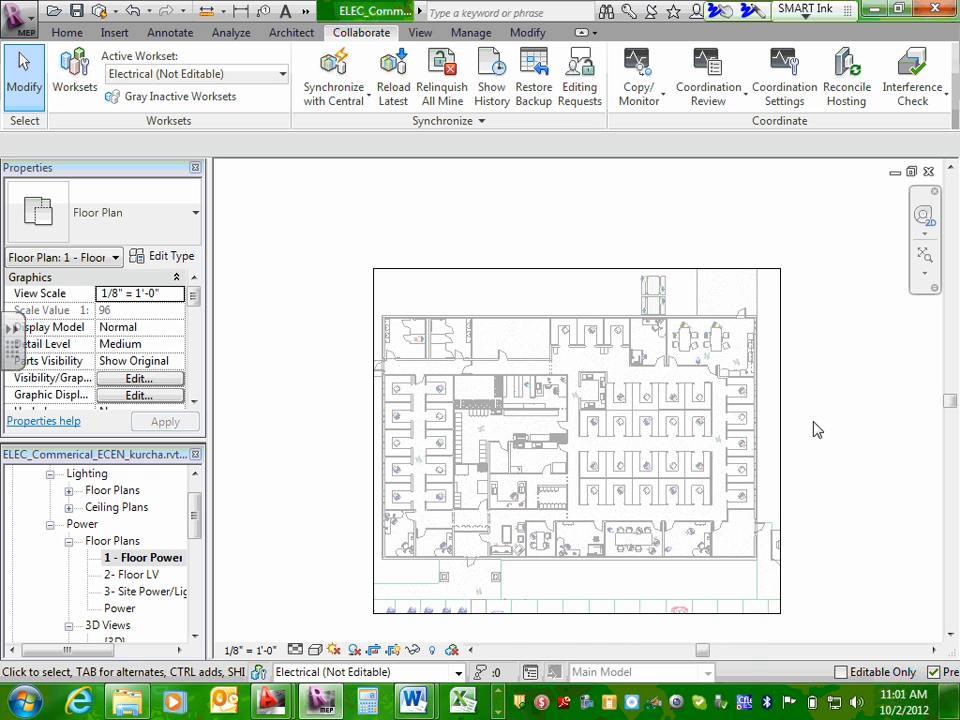
left_click(576, 614)
left_click_drag(576, 614, 578, 582)
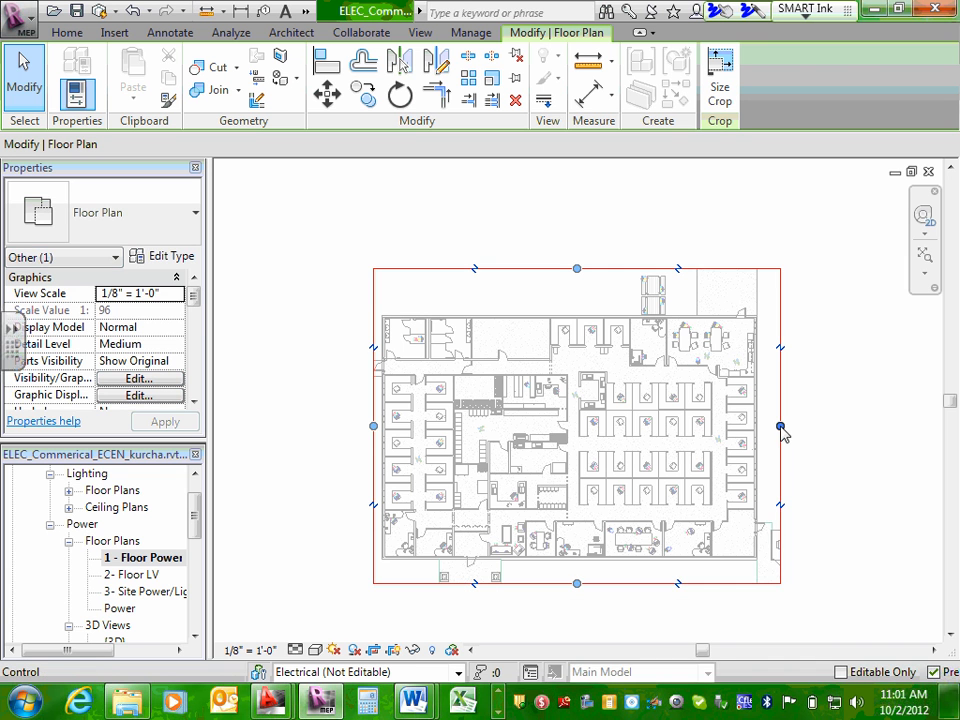
left_click_drag(780, 427, 769, 427)
left_click_drag(571, 268, 571, 303)
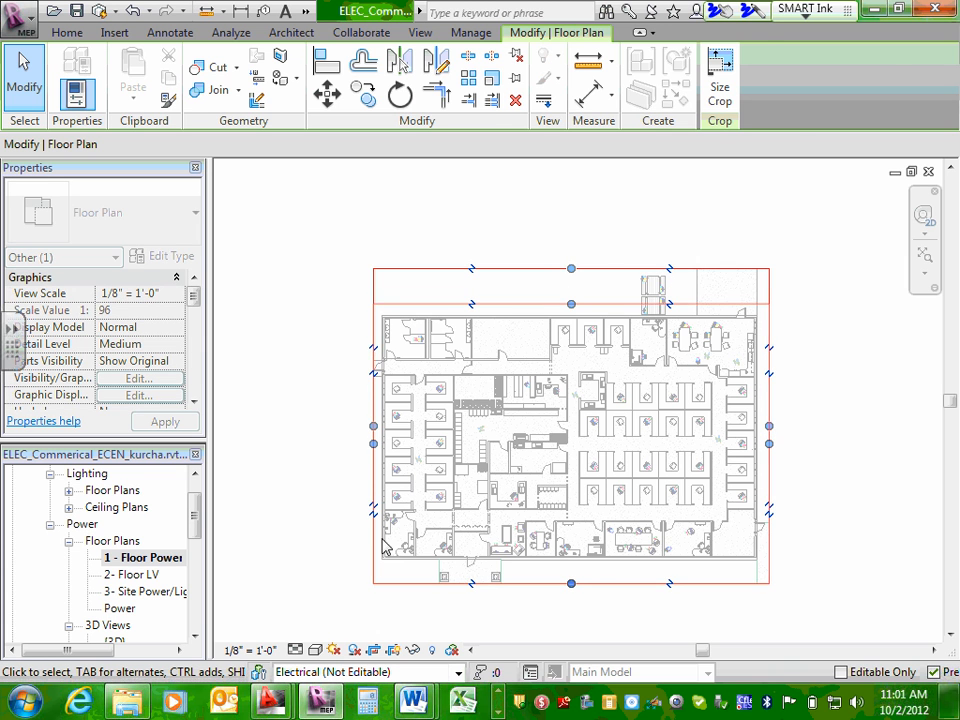
left_click(322, 264)
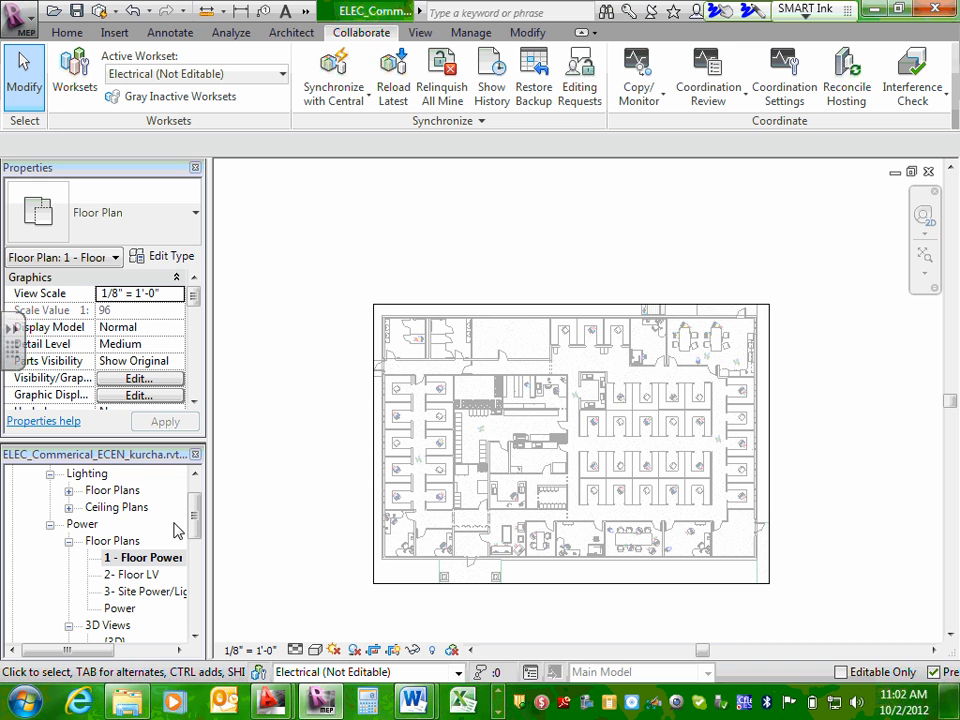
Open the 2- Floor LV plan and fit its full extents, including the crop region, in the view.
double_click(143, 577)
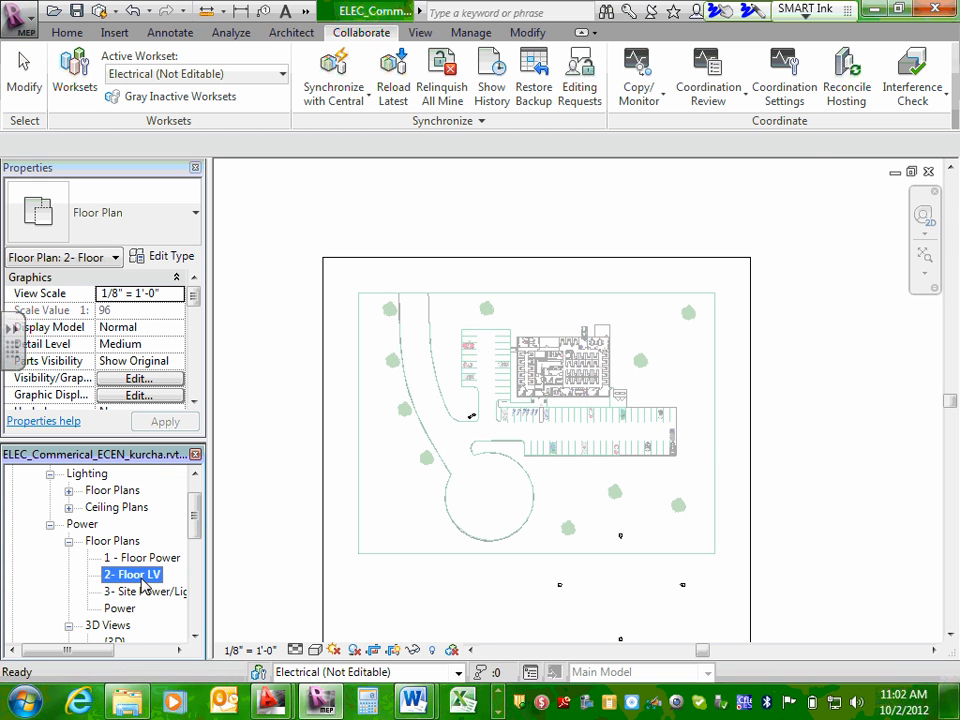
scroll(765, 364, "down", 1)
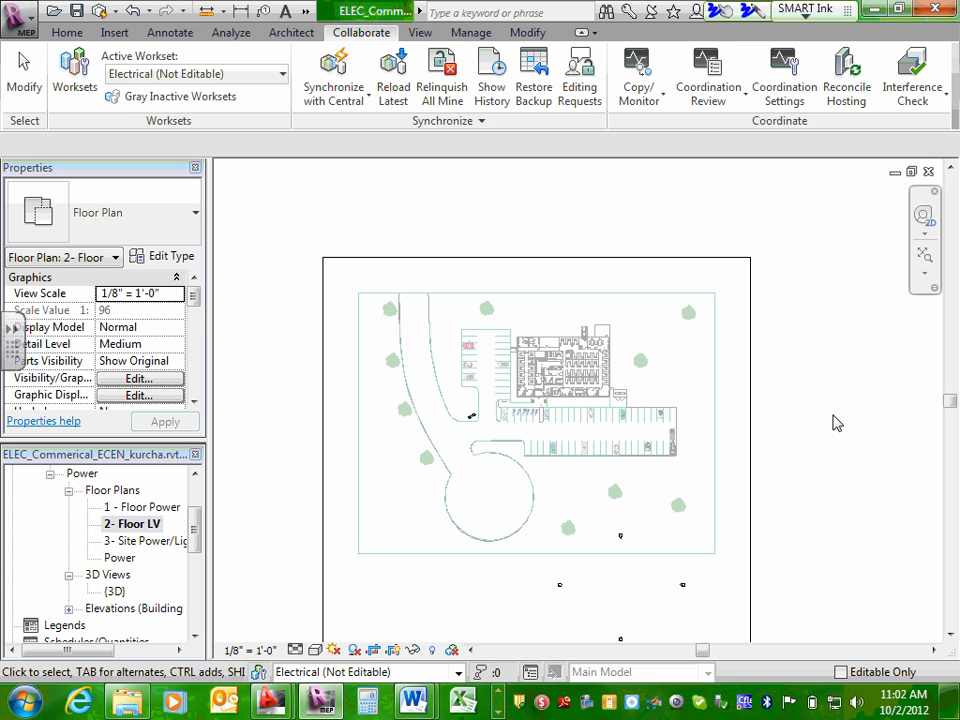
scroll(836, 423, "down", 5)
scroll(827, 422, "up", 3)
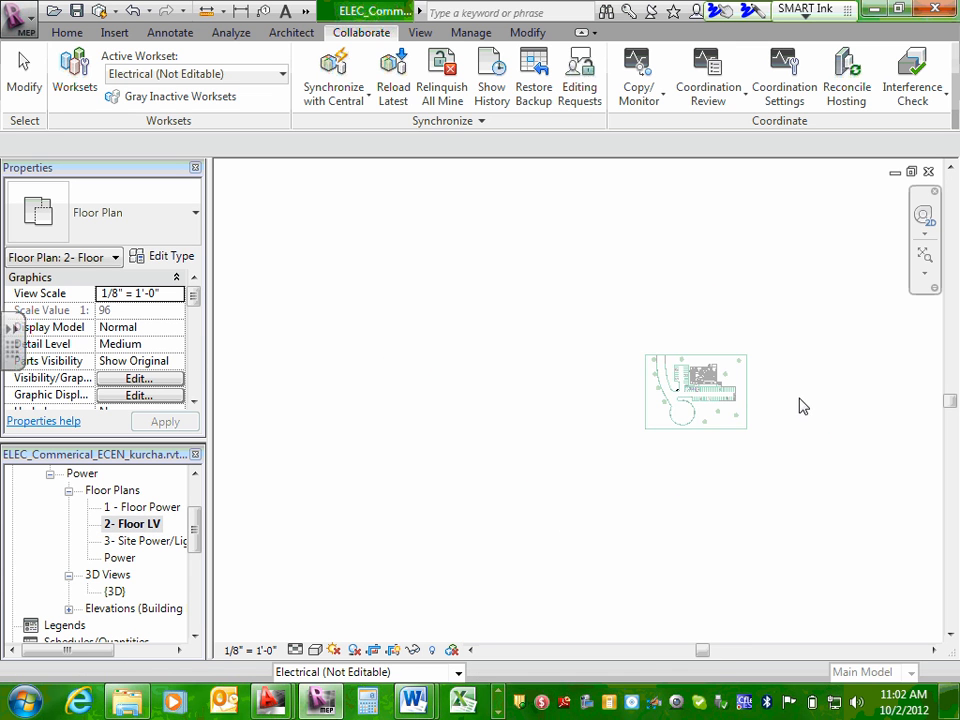
scroll(795, 400, "up", 2)
scroll(634, 300, "up", 2)
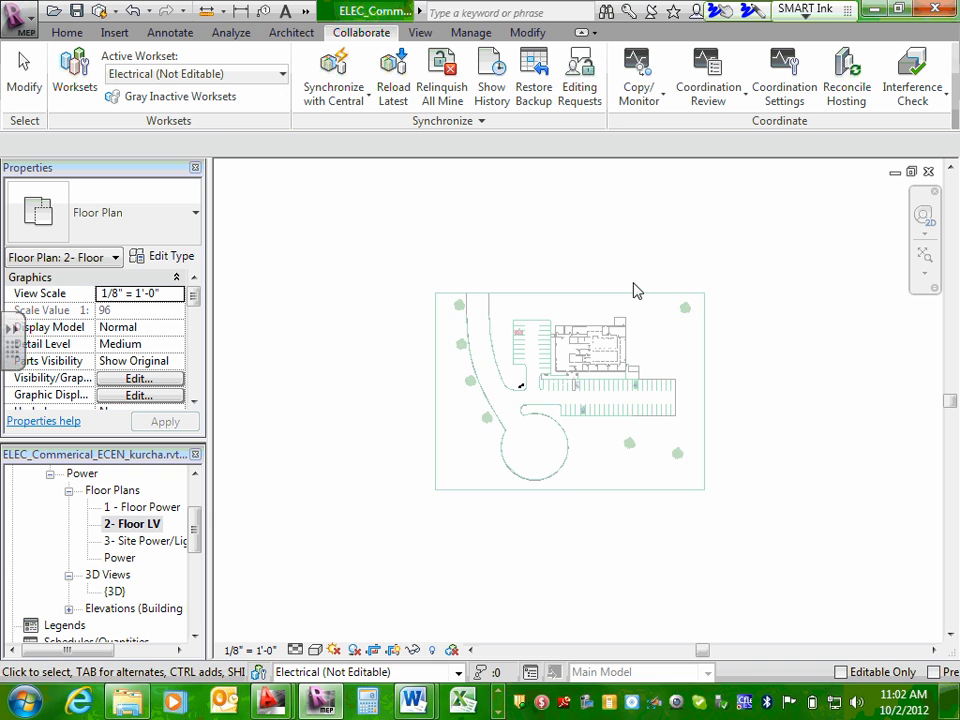
scroll(640, 292, "up", 1)
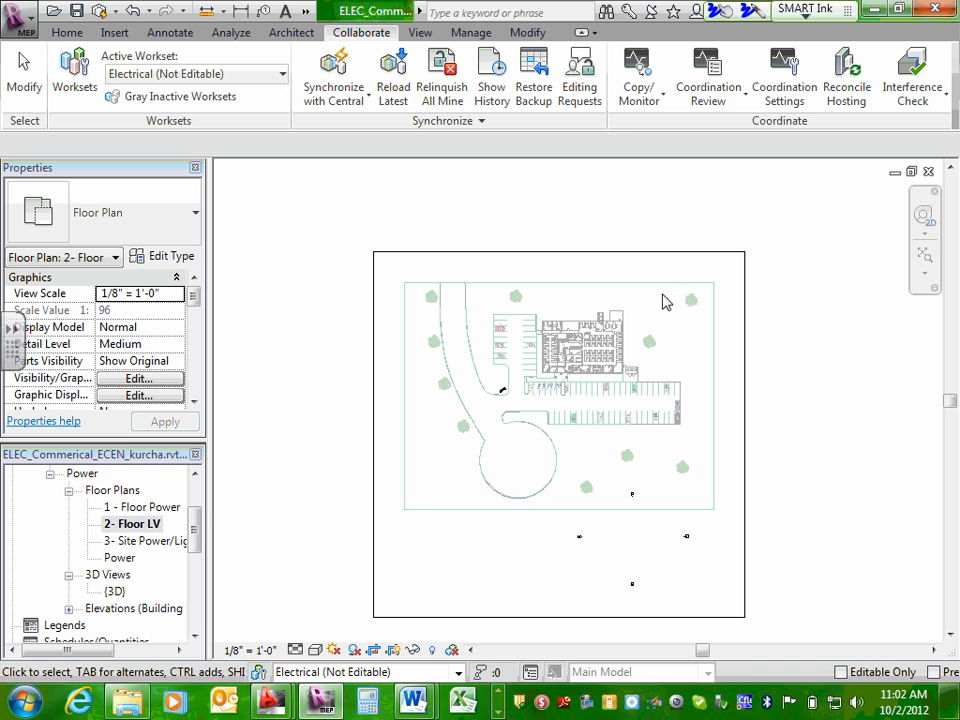
left_click(926, 272)
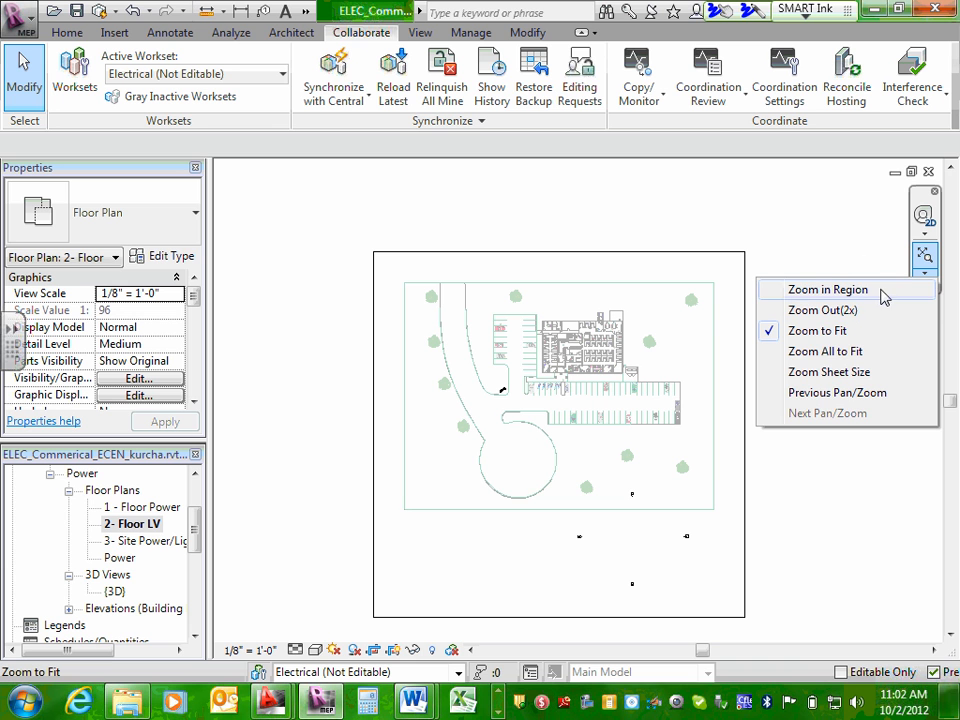
left_click(848, 353)
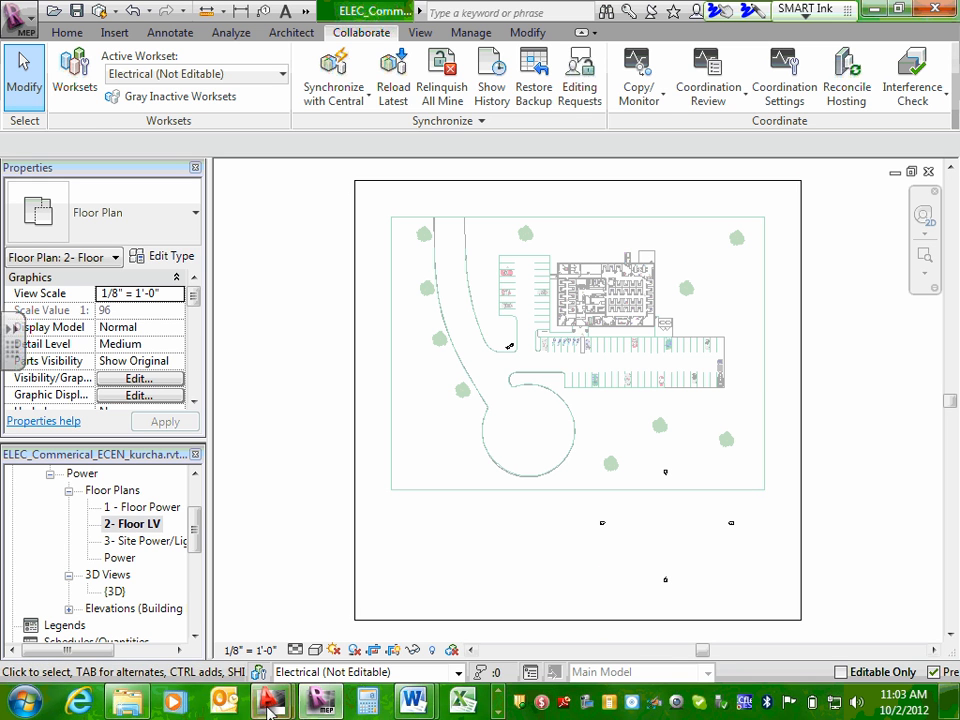
Turn the crop region display of the 2- Floor LV plan off and back on.
left_click(477, 621)
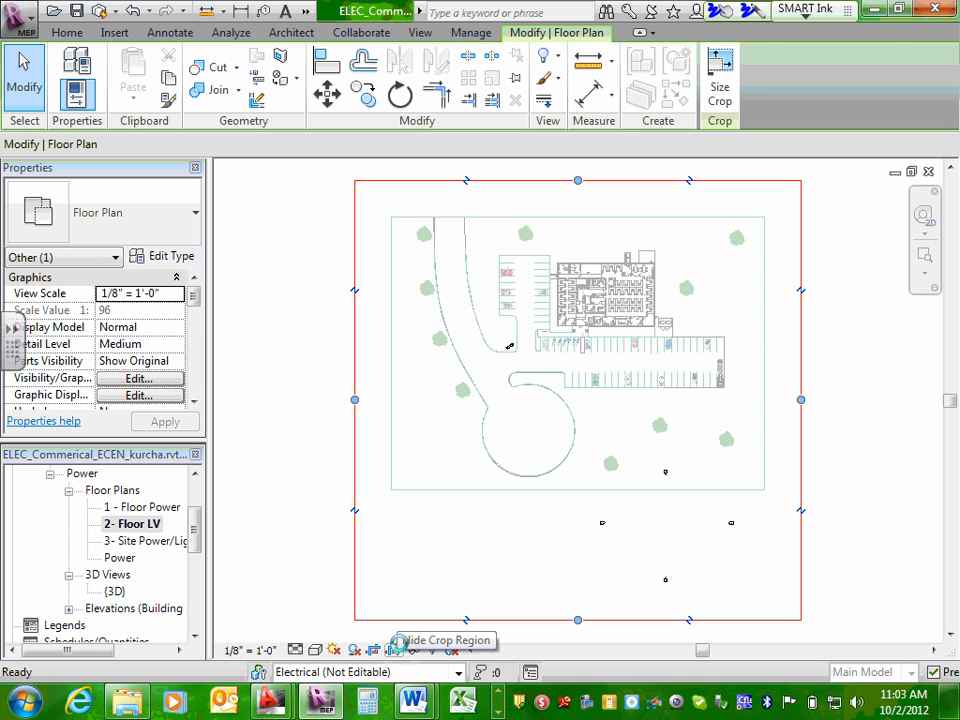
left_click(398, 649)
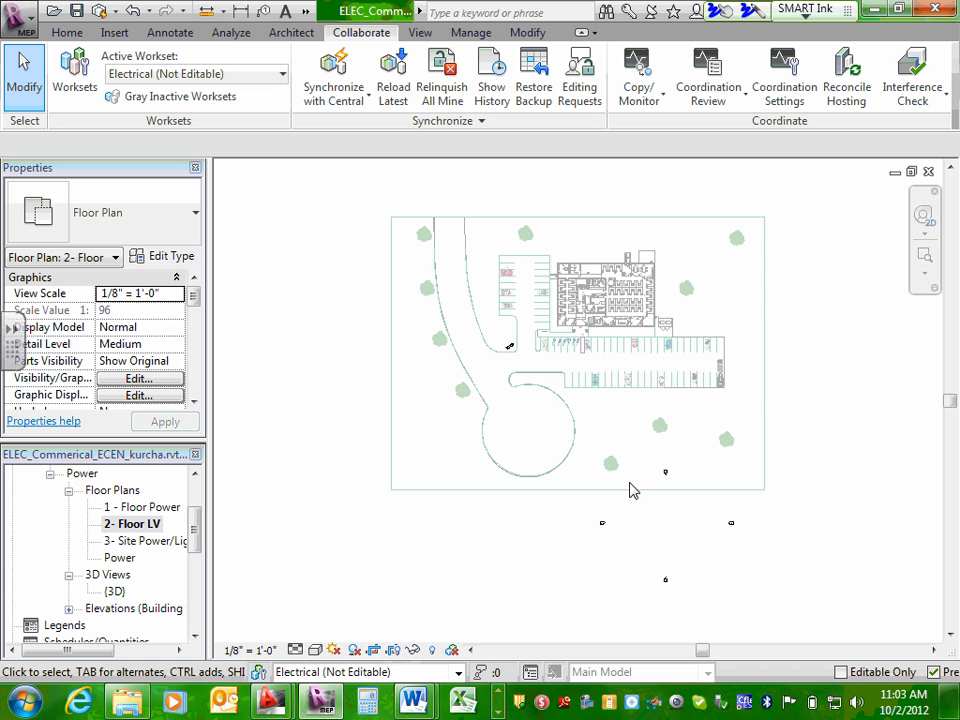
left_click(395, 650)
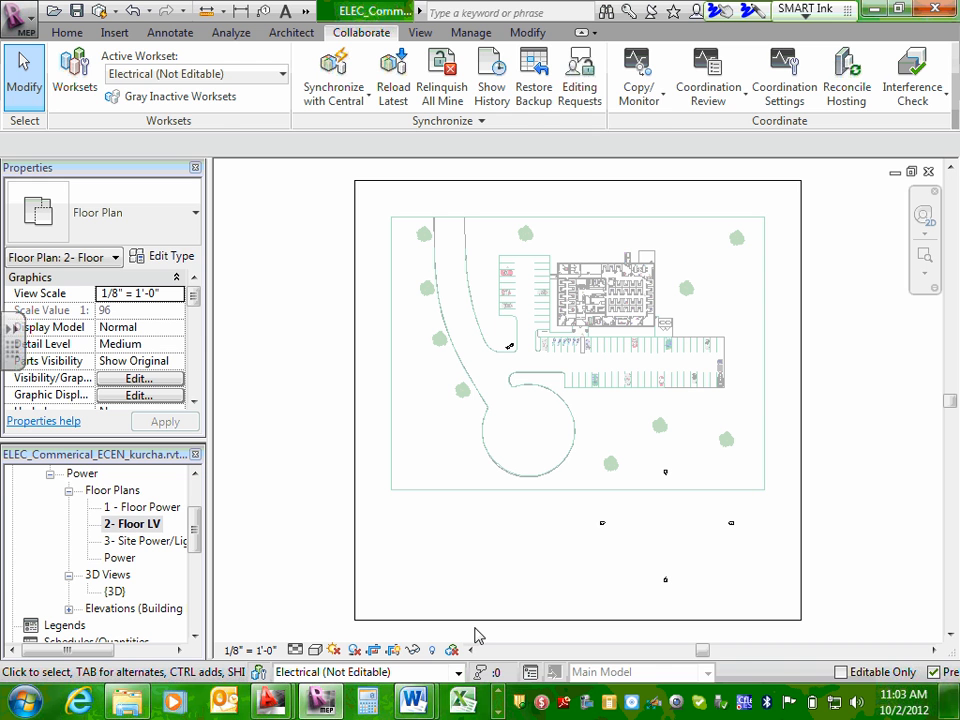
Pull all four edges of the 2- Floor LV crop region in around the building, excluding the surrounding site.
left_click(524, 620)
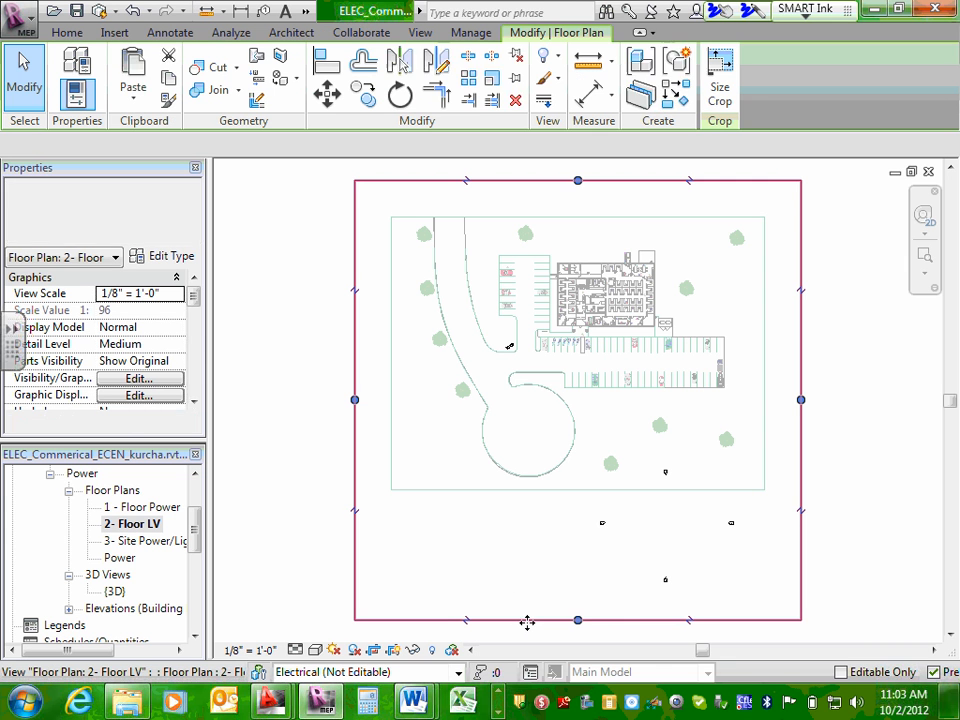
left_click_drag(578, 620, 618, 329)
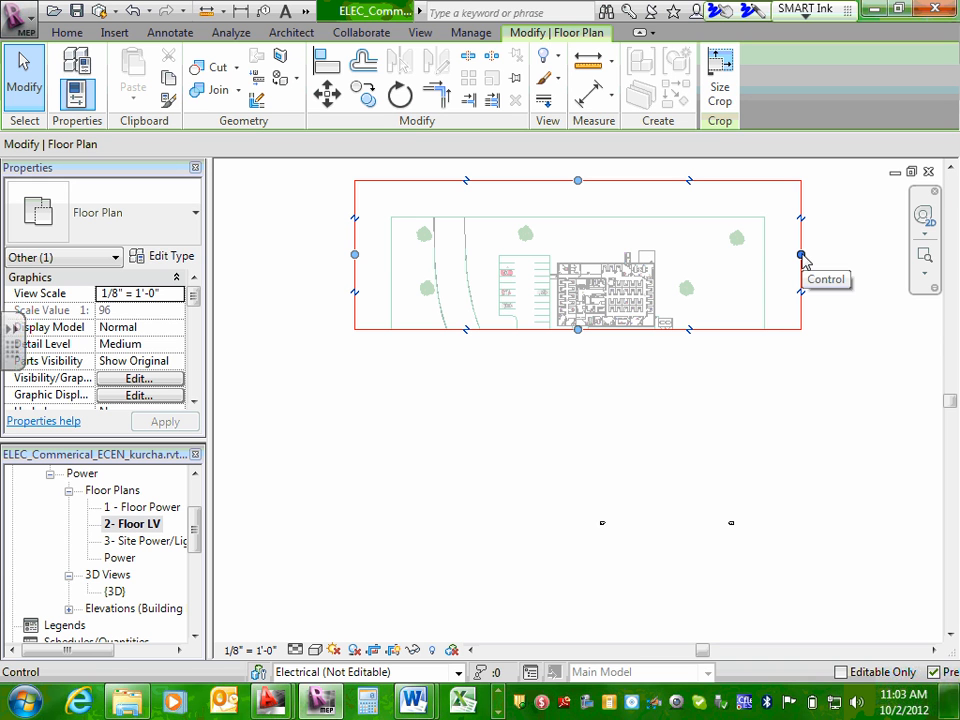
left_click_drag(801, 256, 662, 258)
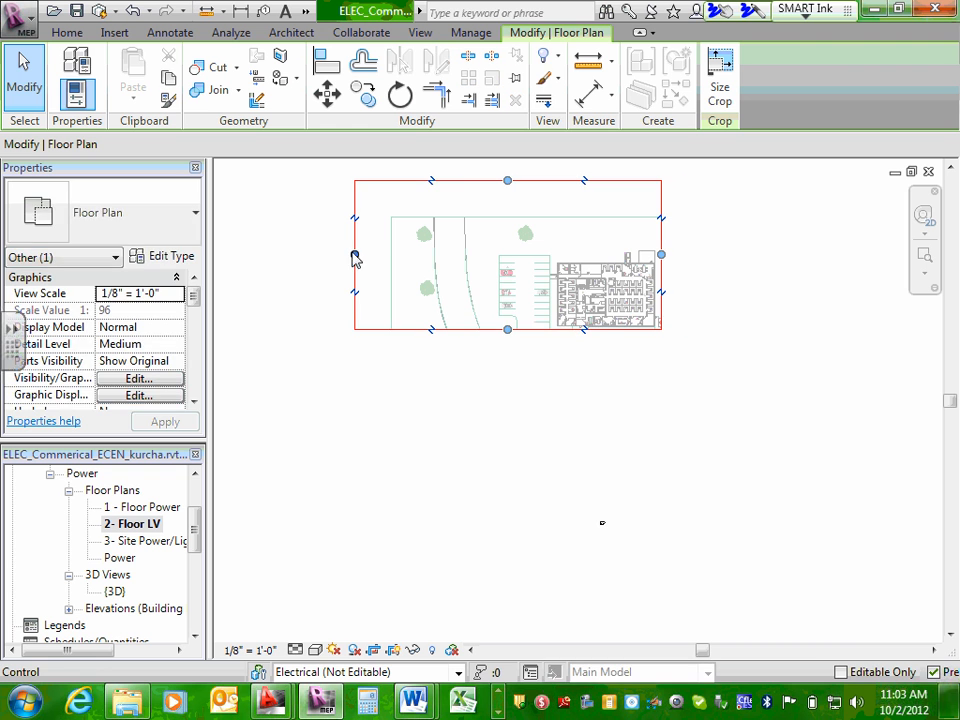
left_click_drag(355, 254, 548, 272)
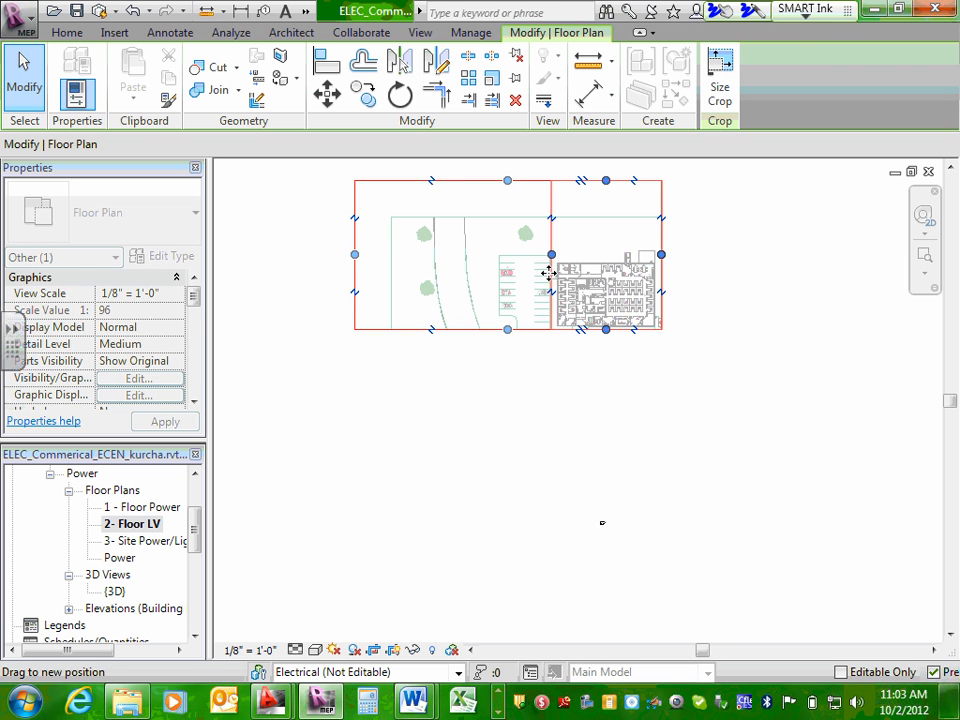
left_click_drag(607, 182, 600, 262)
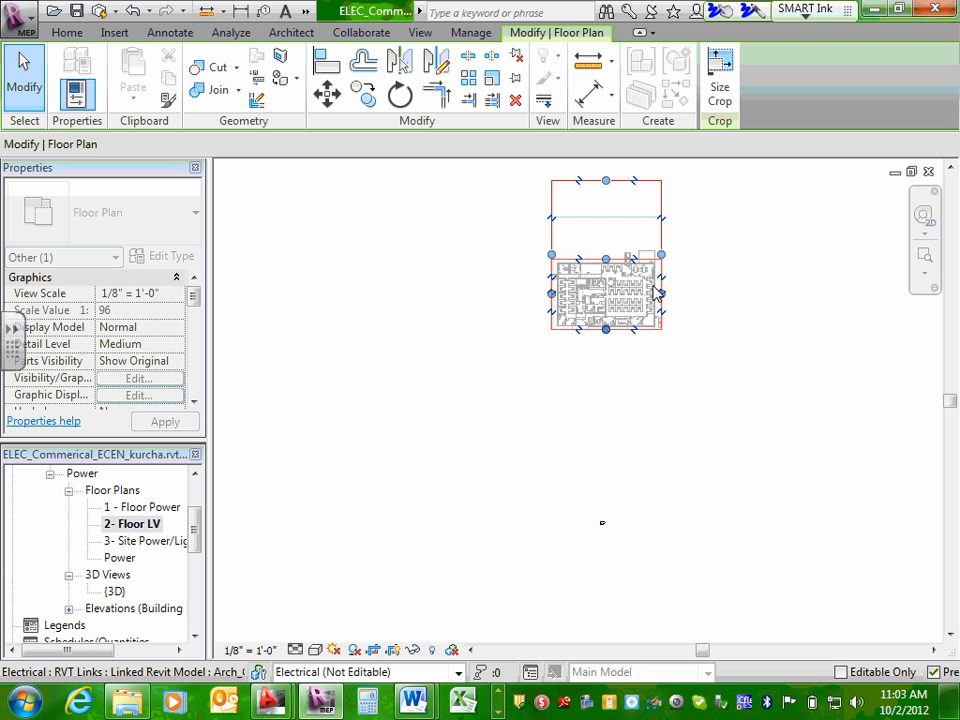
scroll(620, 288, "up", 6)
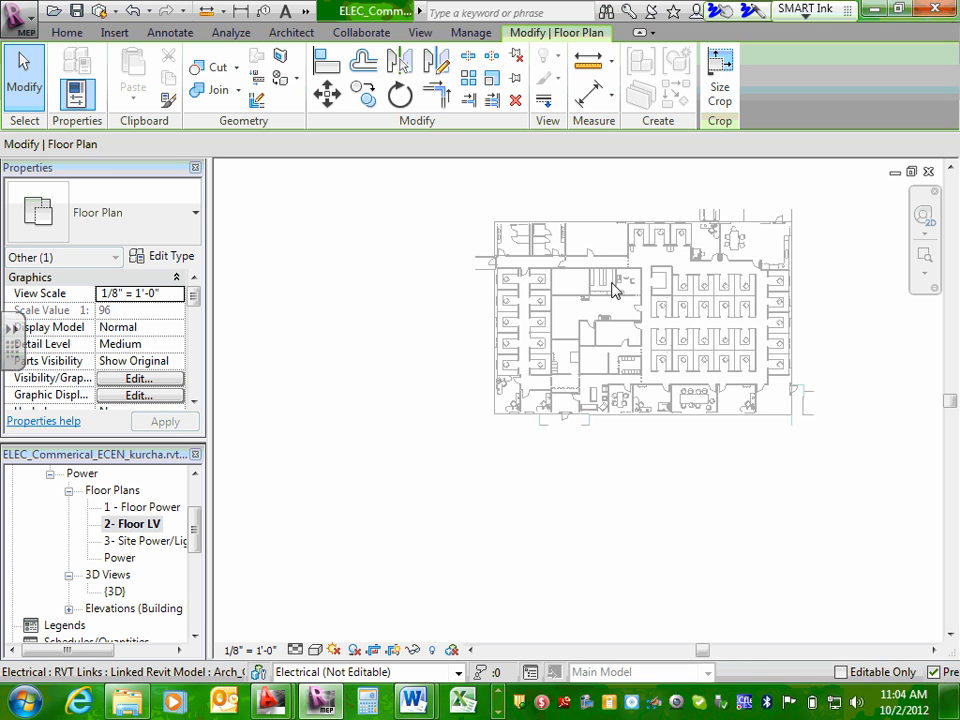
Tighten all four edges of the 2- Floor LV crop region closer to the building's exterior walls.
middle_click_drag(660, 286, 544, 314)
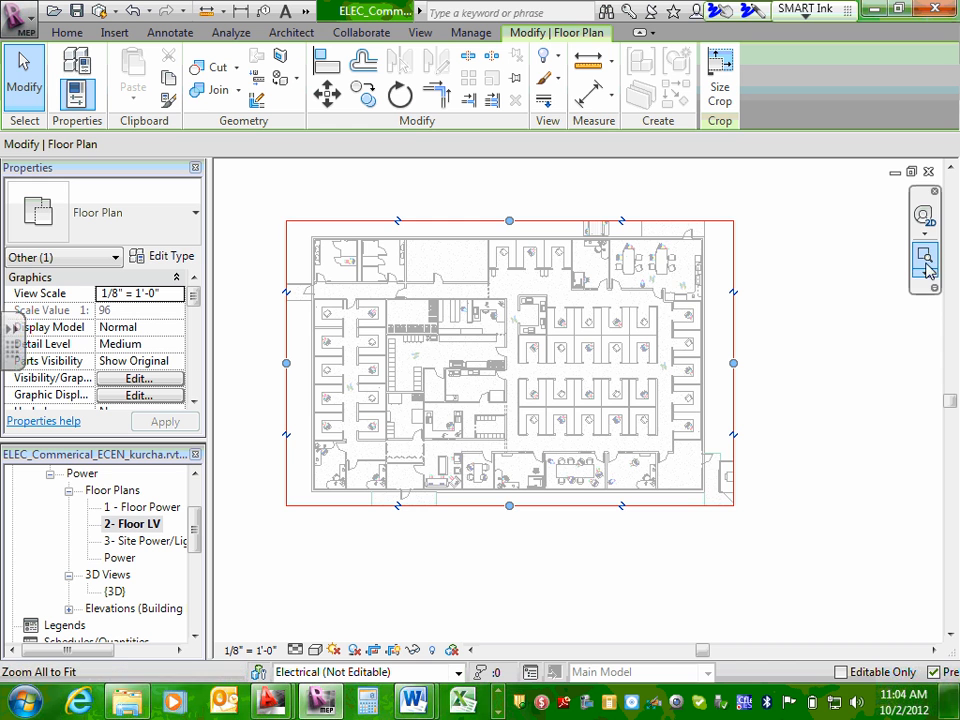
scroll(512, 221, "up", 1)
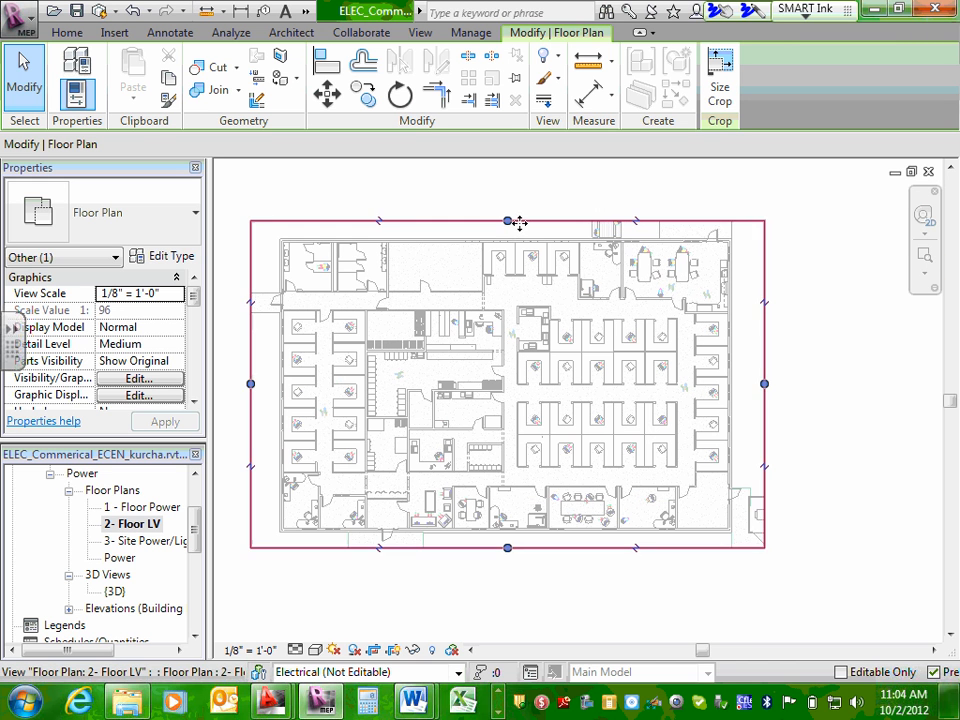
left_click_drag(507, 223, 507, 227)
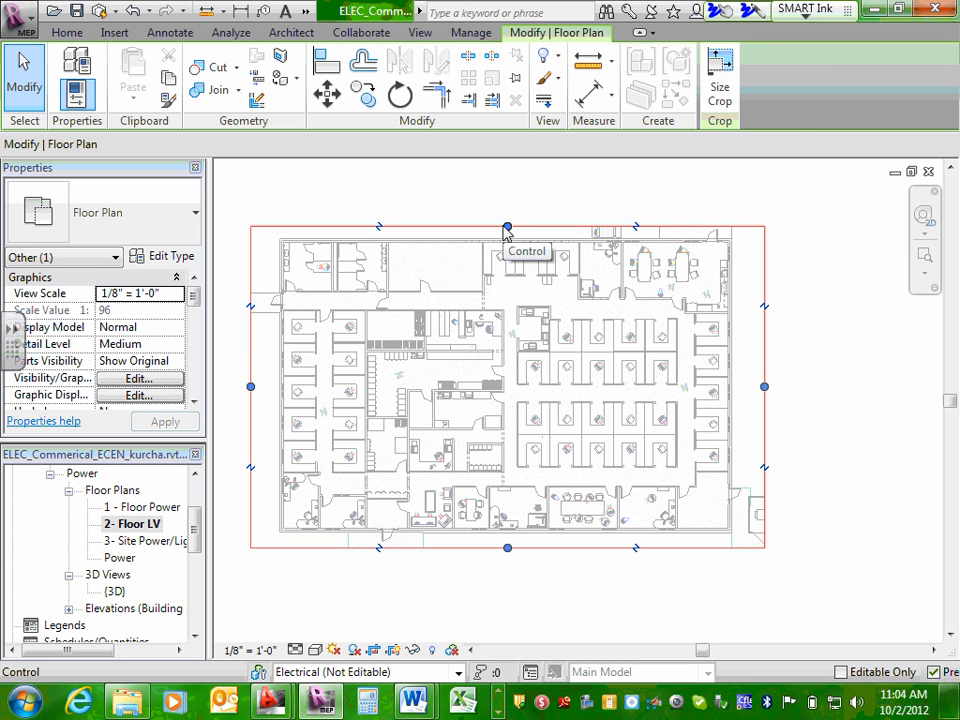
left_click(795, 390)
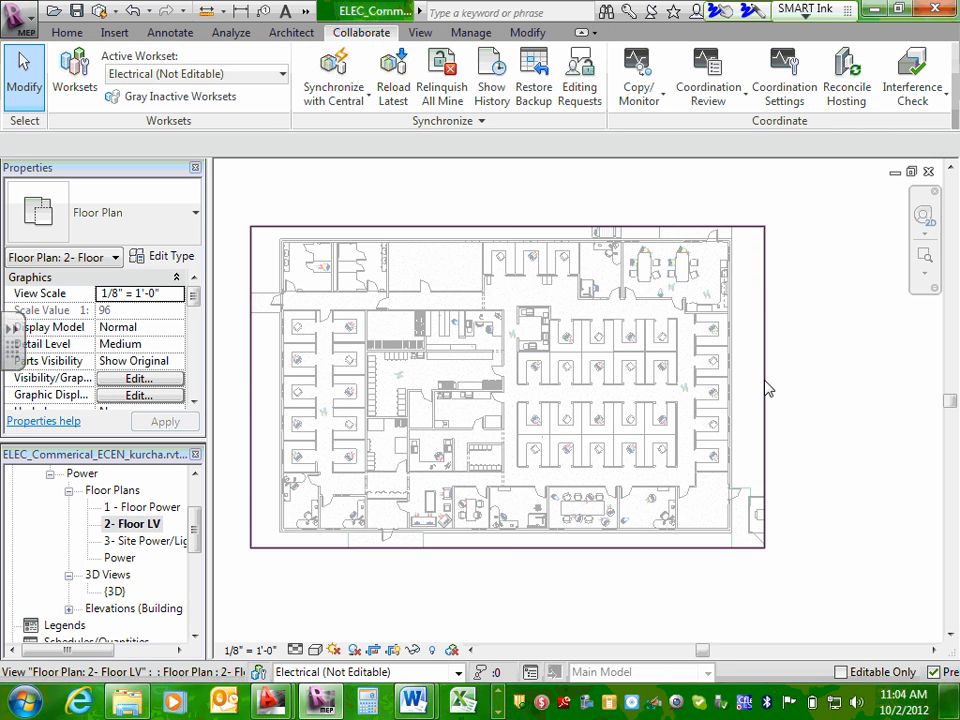
left_click(765, 388)
left_click_drag(764, 386, 745, 387)
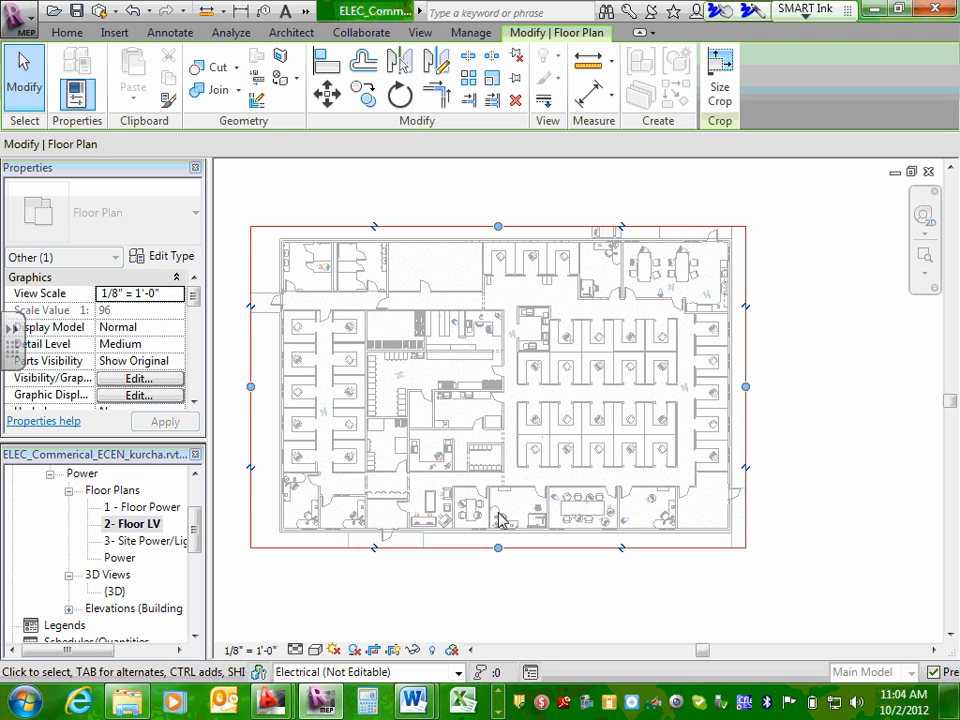
left_click_drag(499, 545, 498, 542)
left_click_drag(251, 386, 263, 386)
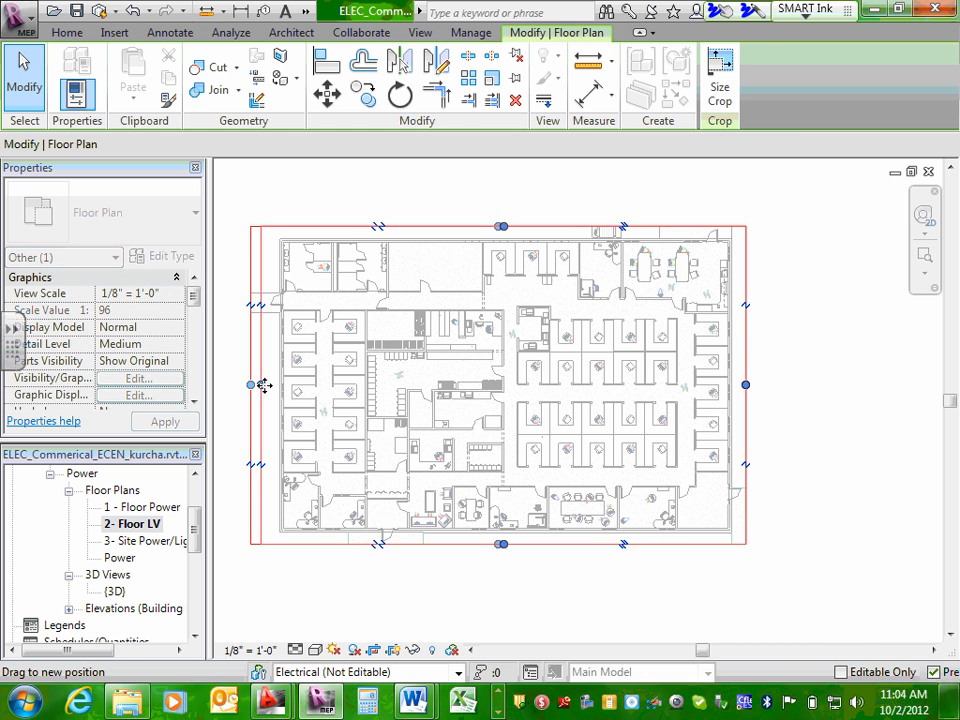
left_click(852, 338)
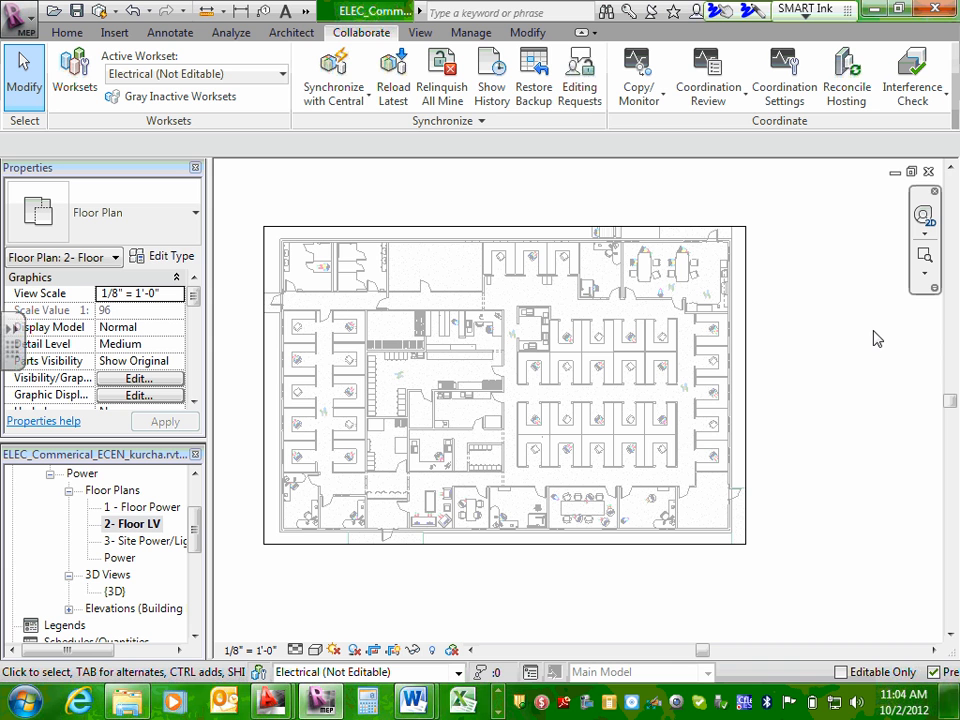
Synchronize the electrical model with the central file.
left_click(327, 101)
left_click(331, 75)
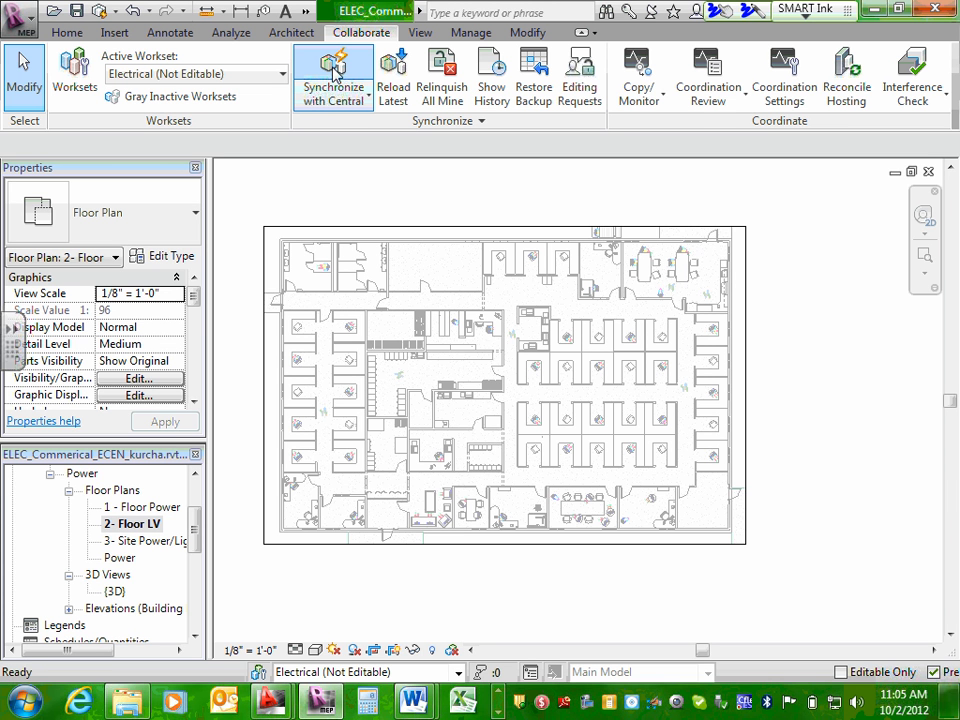
Open the site power plan and pull all four crop region edges in around the building and parking lot.
double_click(160, 541)
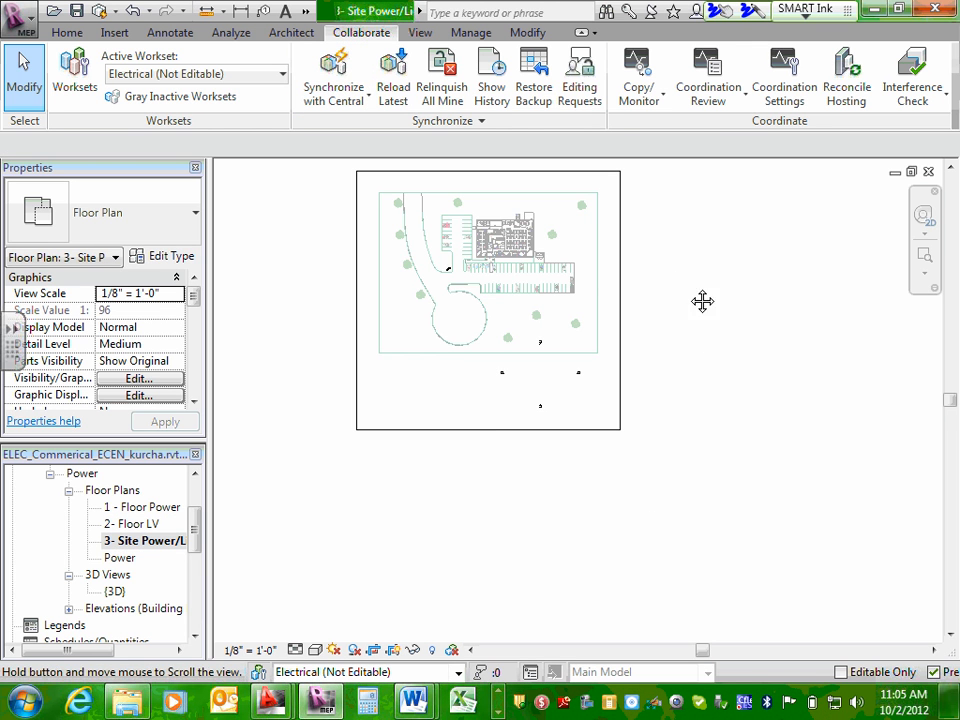
middle_click_drag(701, 300, 690, 332)
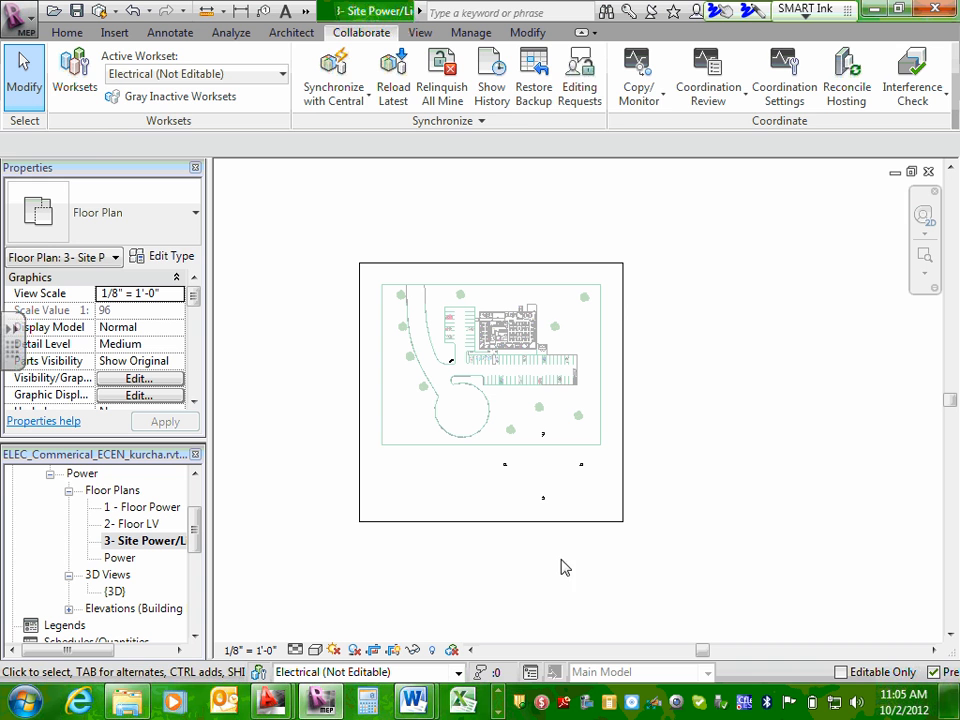
left_click(549, 521)
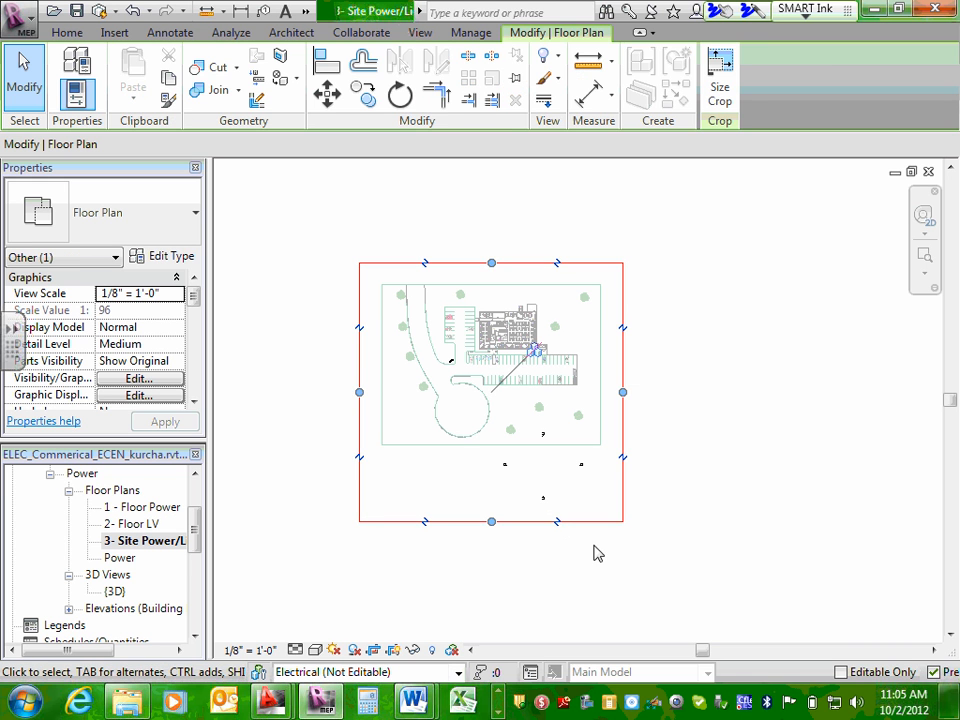
left_click(632, 559)
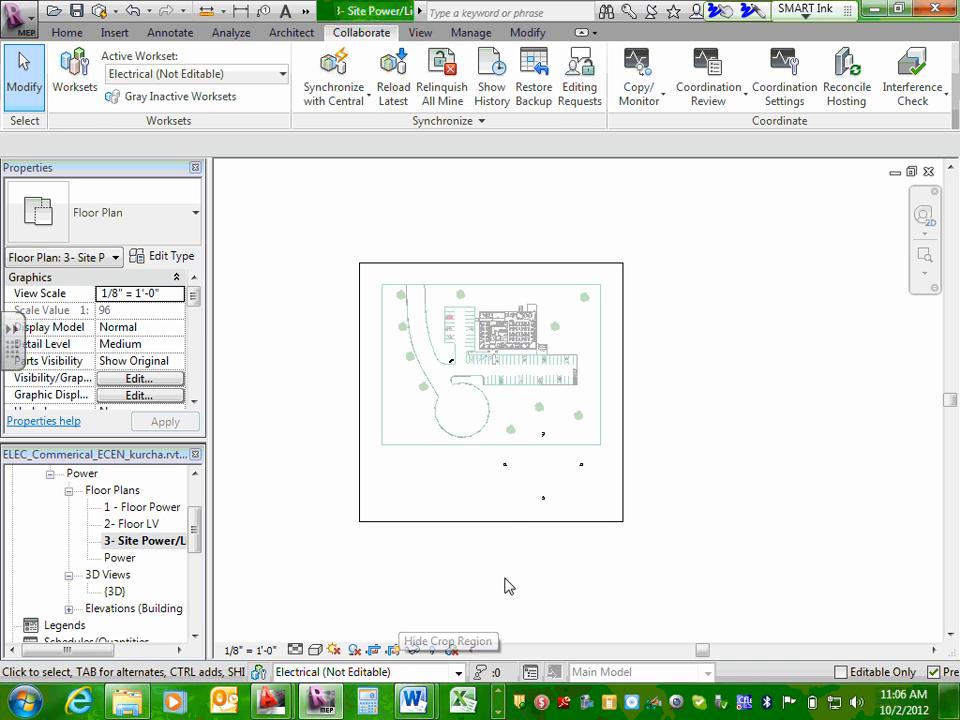
left_click(505, 521)
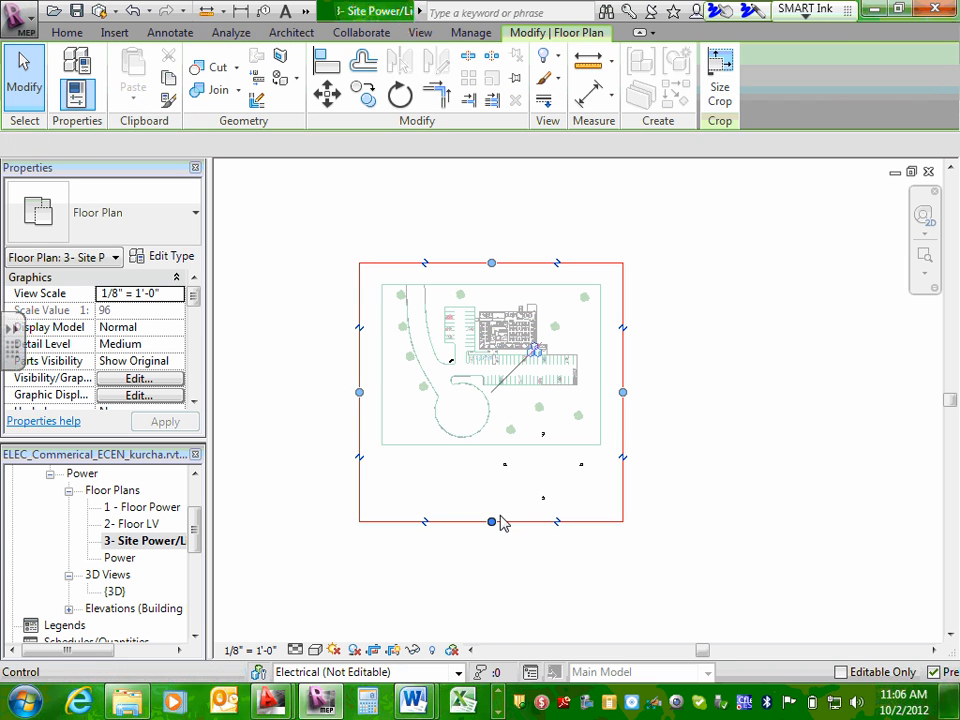
left_click_drag(491, 518, 508, 391)
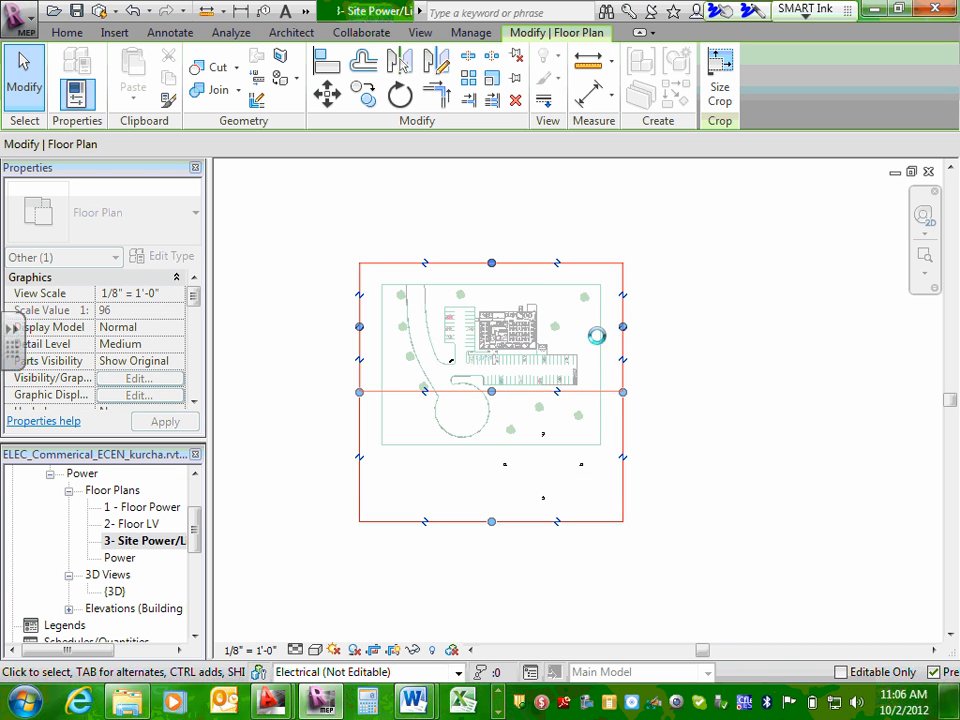
left_click_drag(622, 326, 583, 339)
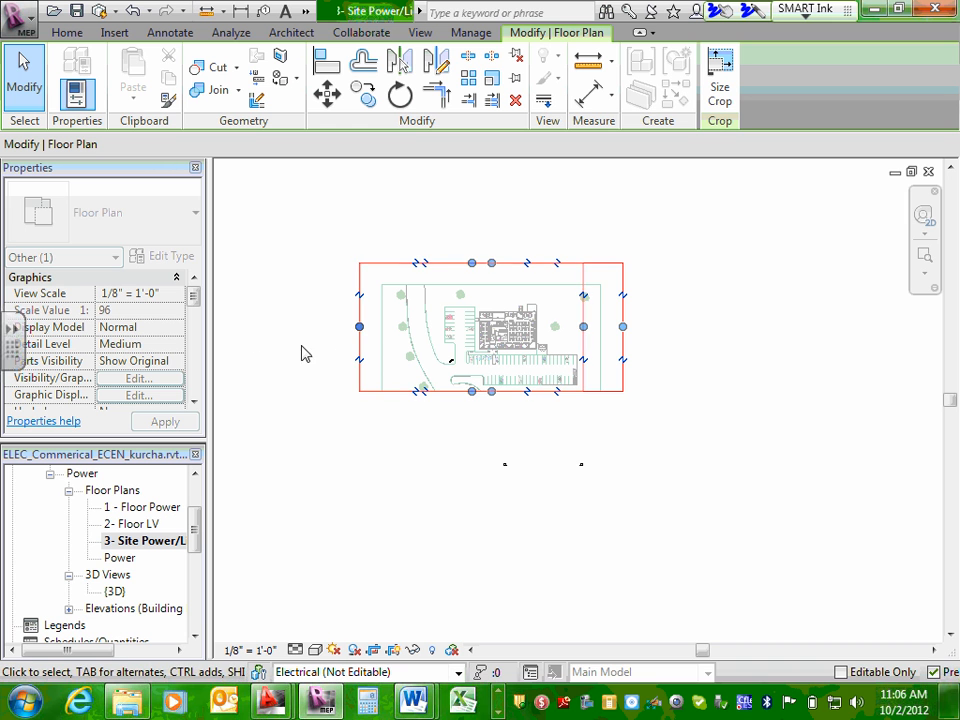
left_click_drag(359, 326, 439, 343)
left_click_drag(511, 266, 508, 301)
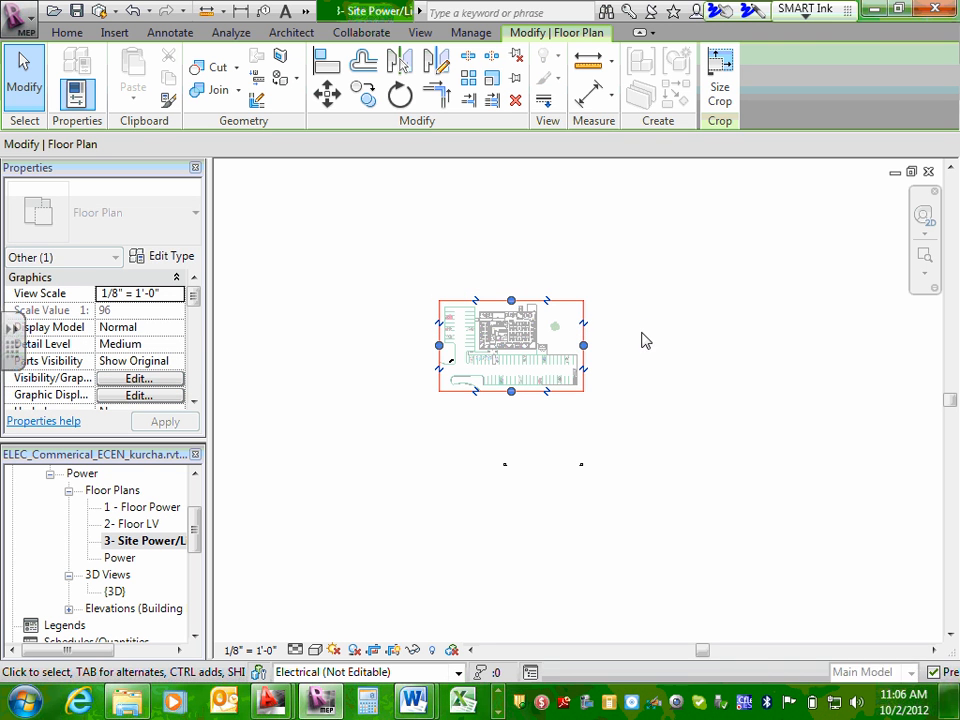
left_click(634, 336)
Tighten all four edges of the site power plan's crop region closer to the parking lot's outer limits.
scroll(355, 340, "up", 2)
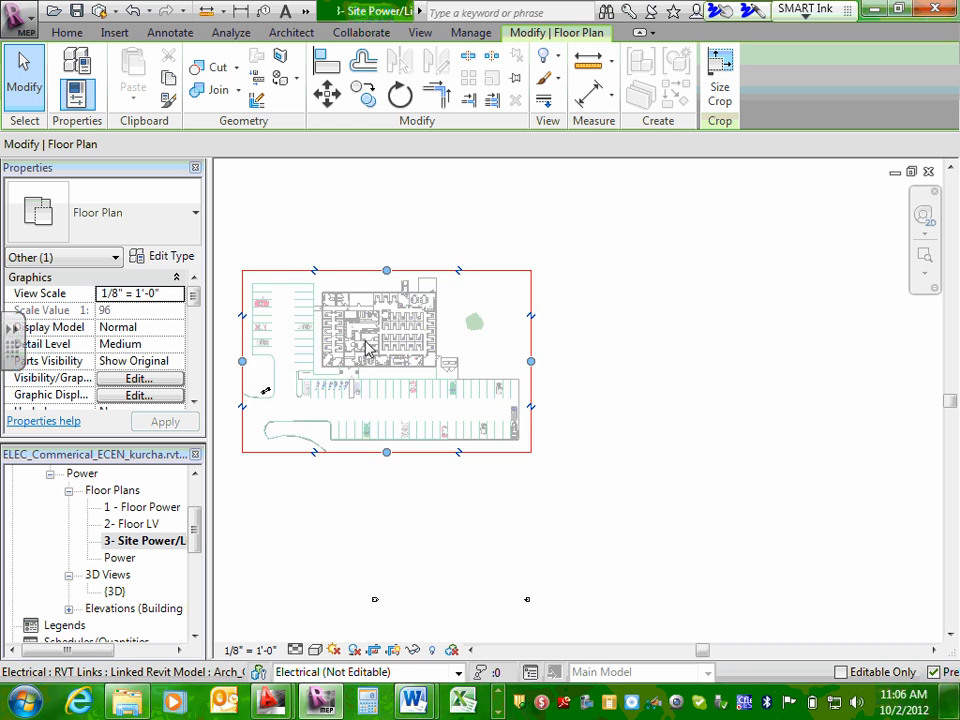
middle_click_drag(440, 358, 606, 371)
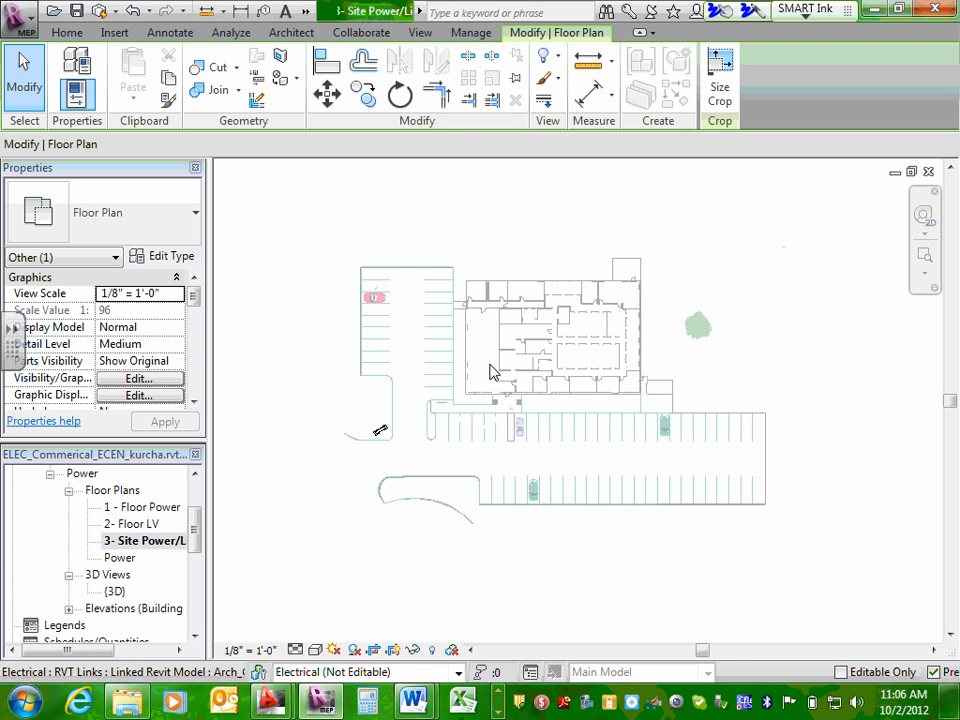
scroll(492, 367, "up", 1)
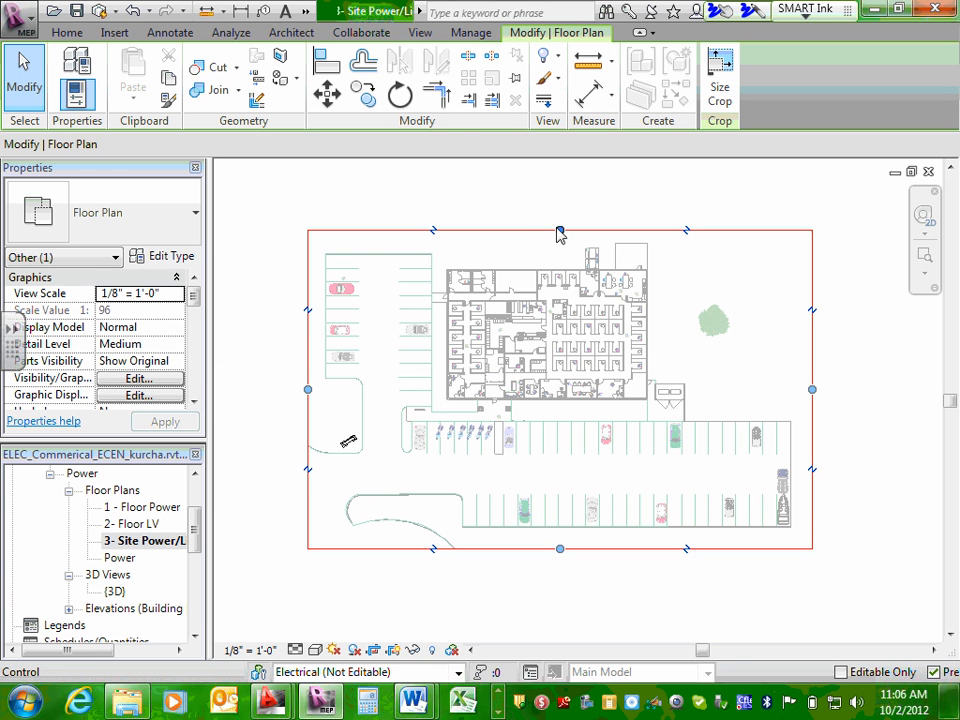
left_click_drag(559, 231, 541, 260)
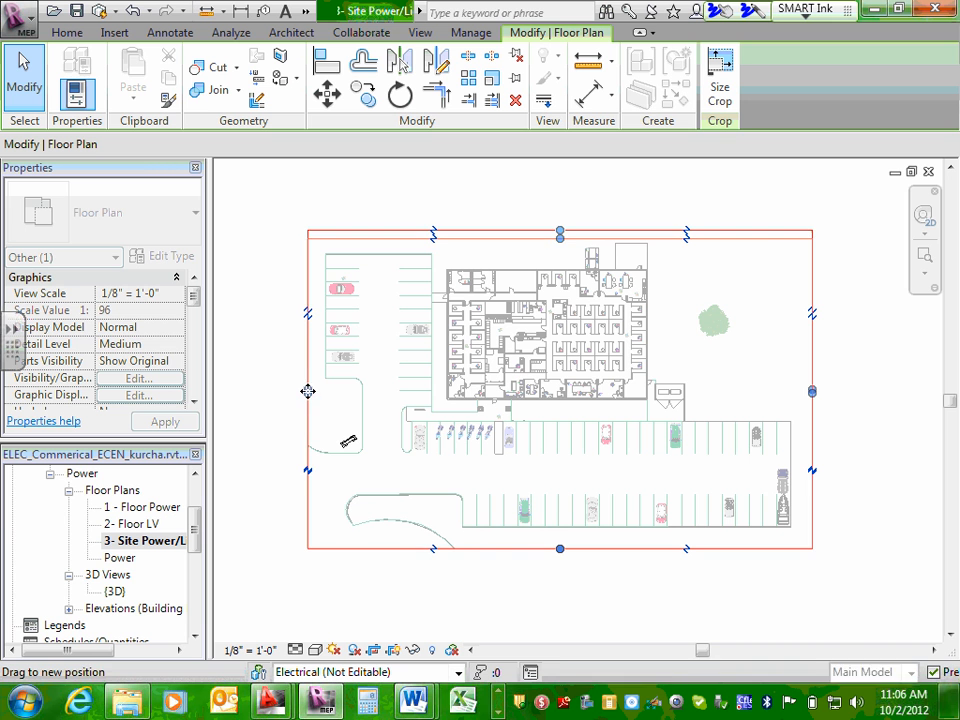
left_click_drag(309, 393, 319, 378)
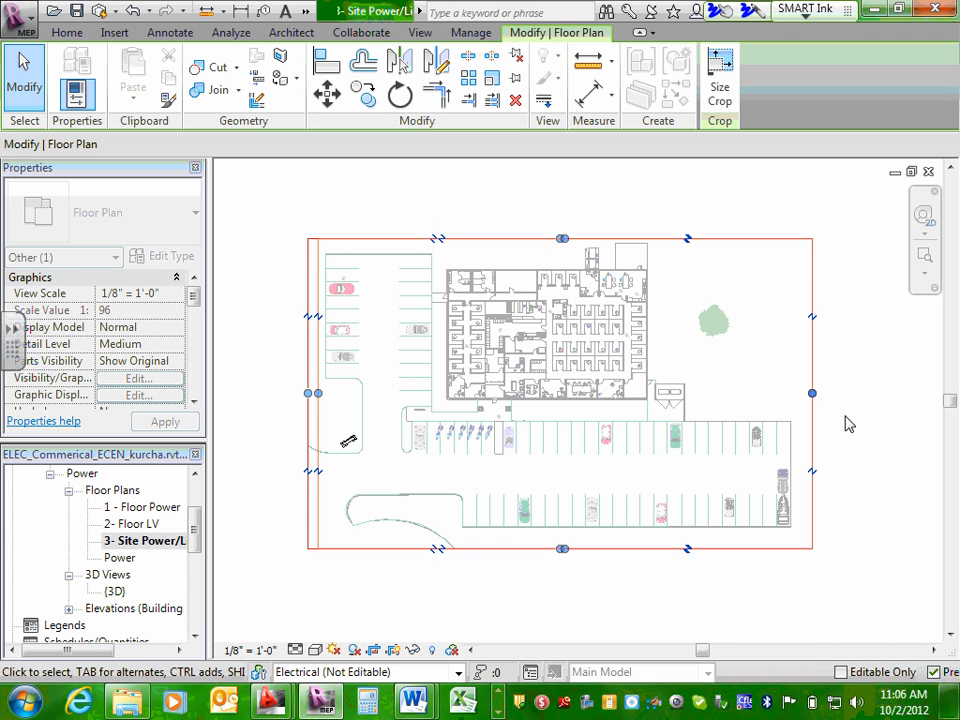
mouse_move(811, 391)
left_mouse_down()
mouse_move(791, 392)
mouse_move(803, 397)
left_mouse_up()
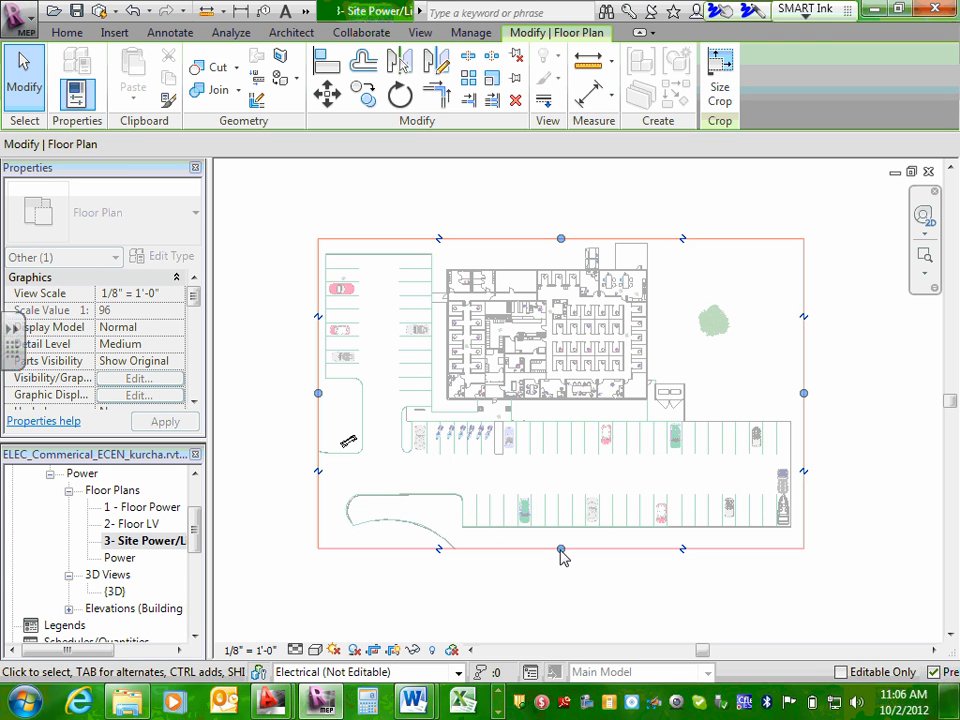
left_click_drag(561, 550, 561, 531)
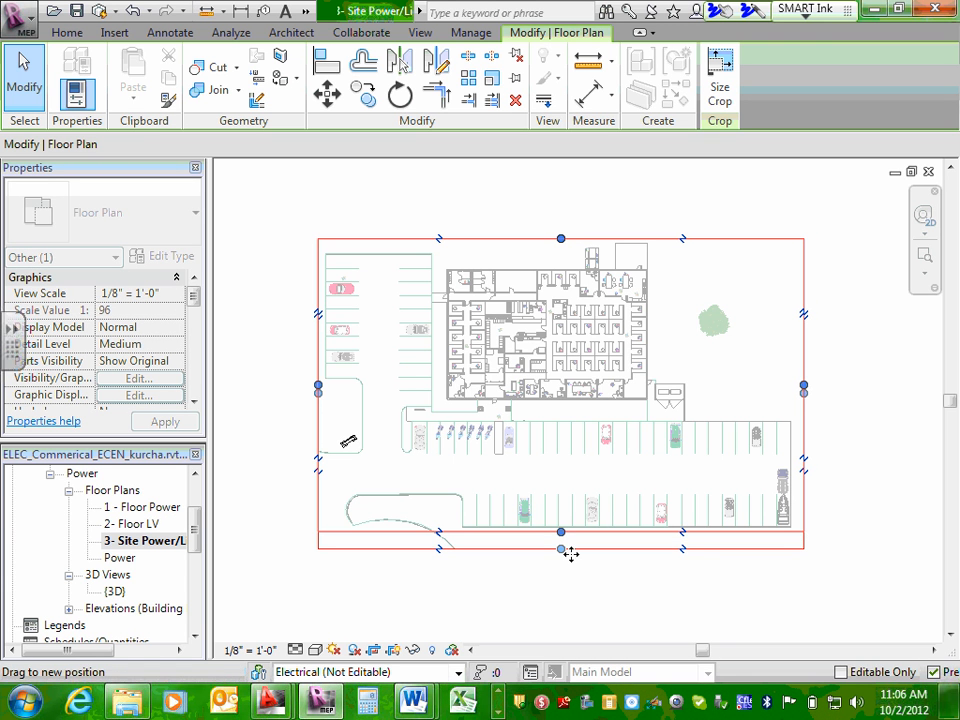
left_click(574, 591)
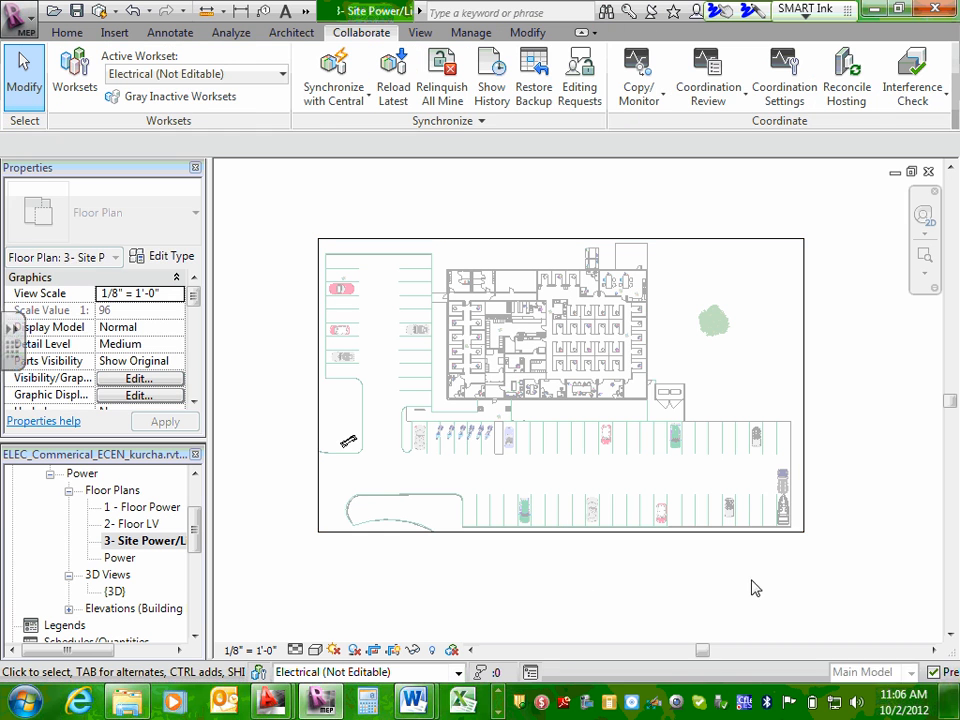
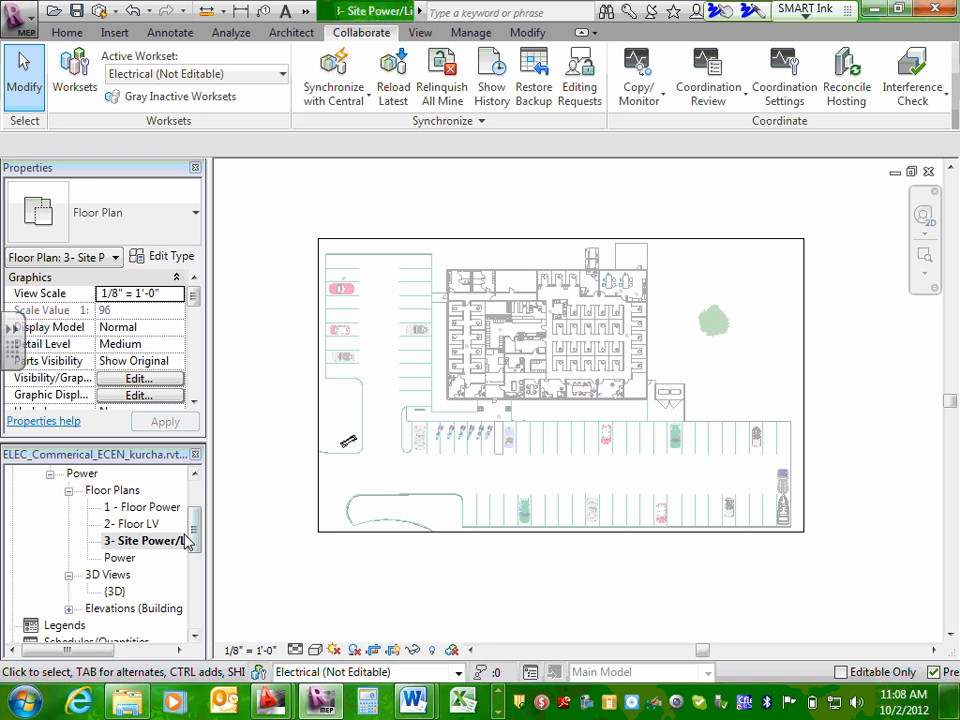
Open sheet E5 - Floor Plan - Lighting and view its empty title block.
left_click_drag(193, 542, 189, 594)
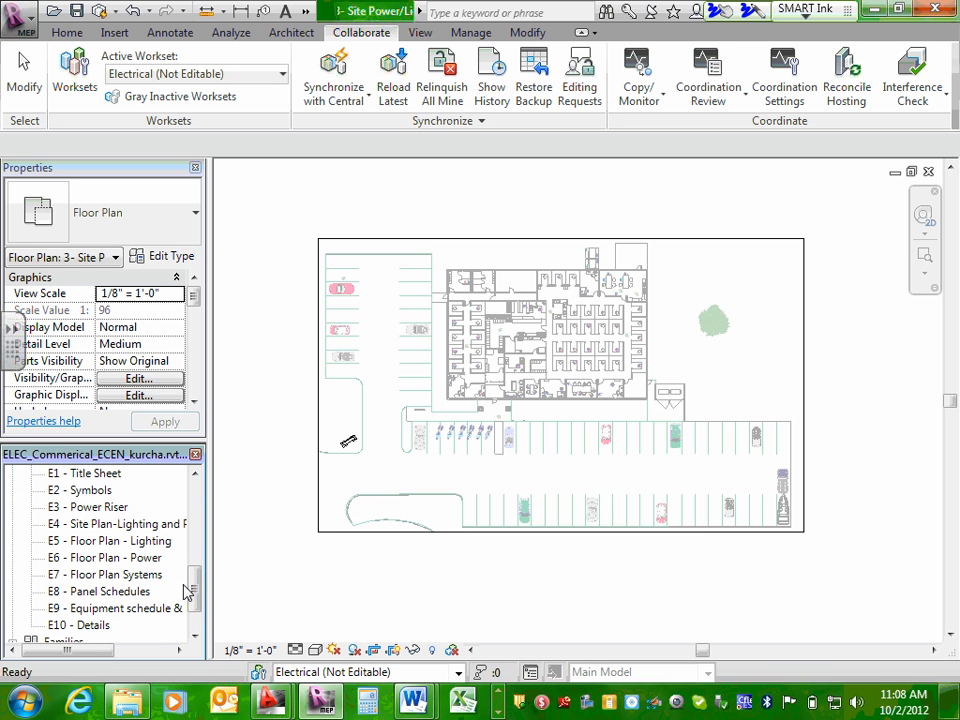
left_click(82, 543)
double_click(82, 546)
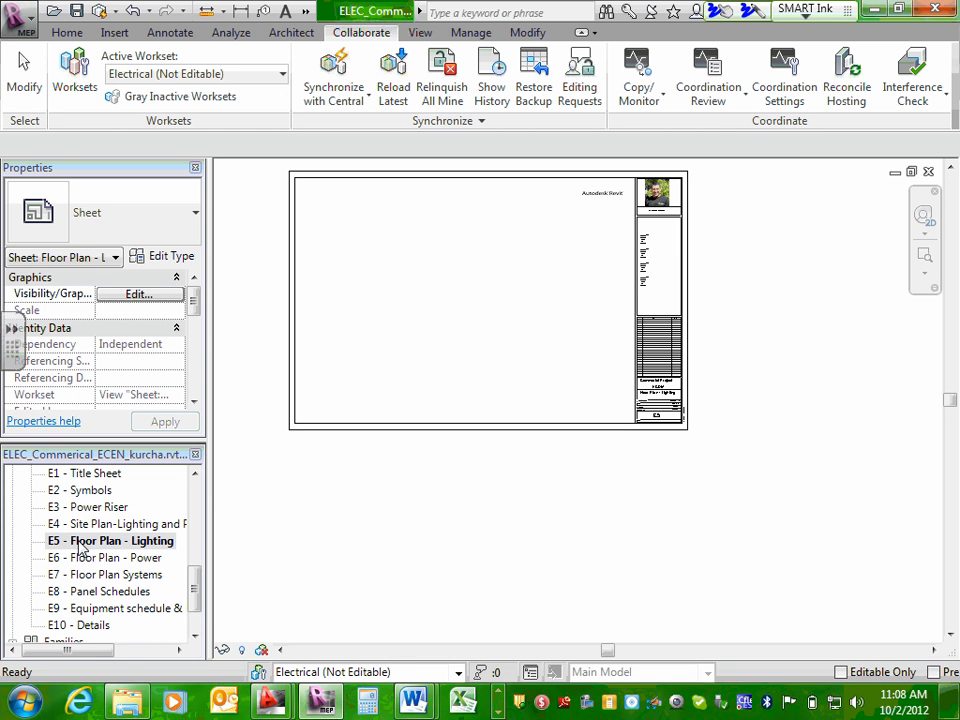
middle_click_drag(561, 242, 587, 285)
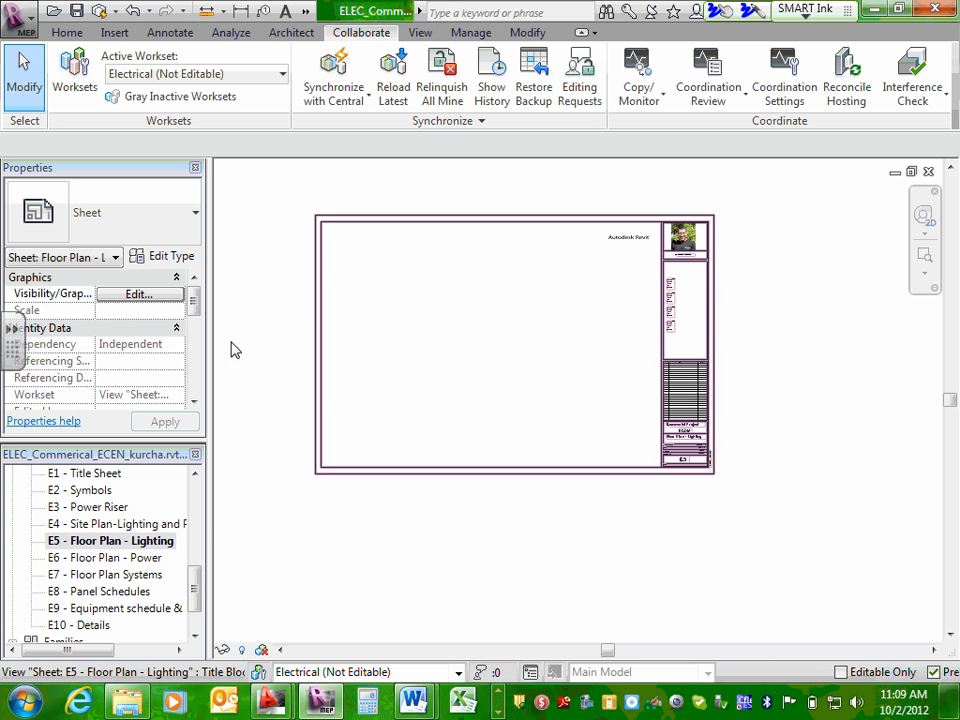
Open sheet E6 - Floor Plan - Power, add the 1 - Floor Power floor plan to it and place the viewport.
double_click(100, 560)
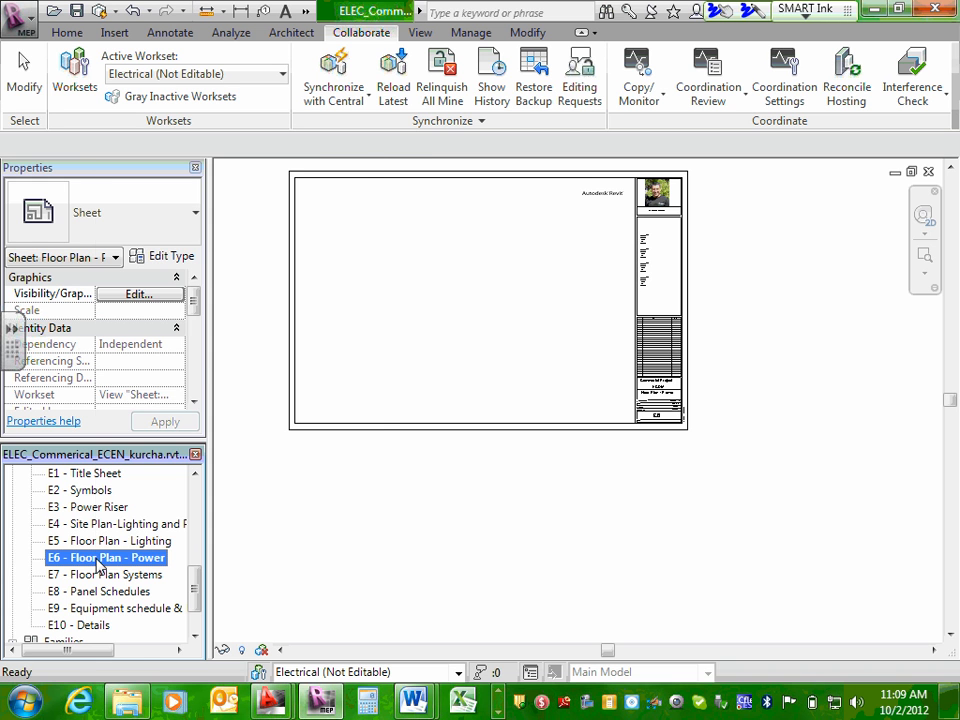
right_click(100, 567)
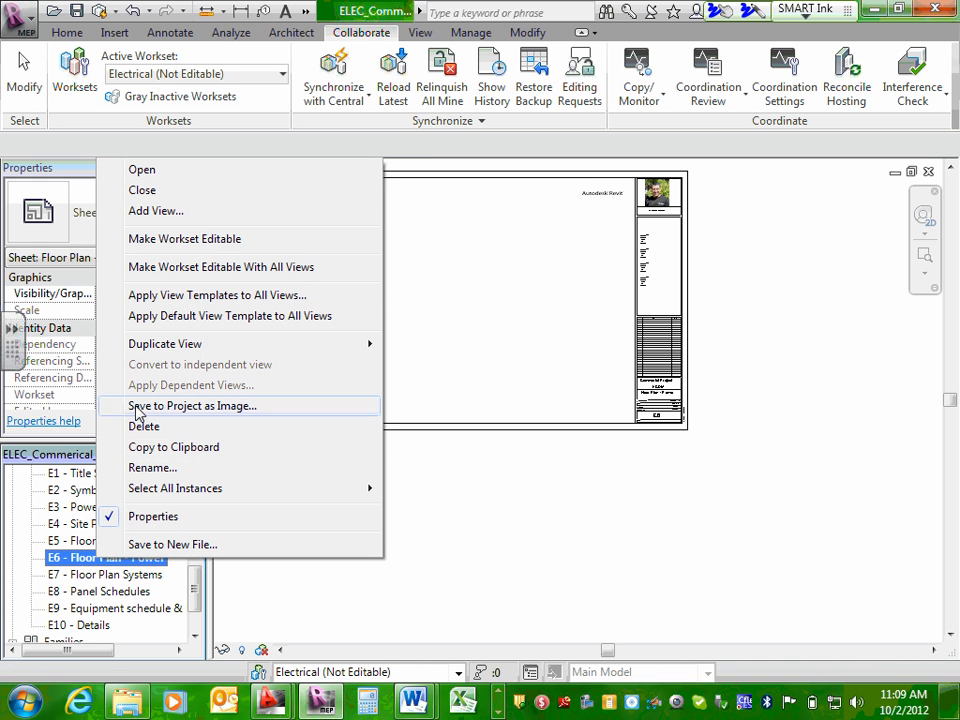
left_click(152, 211)
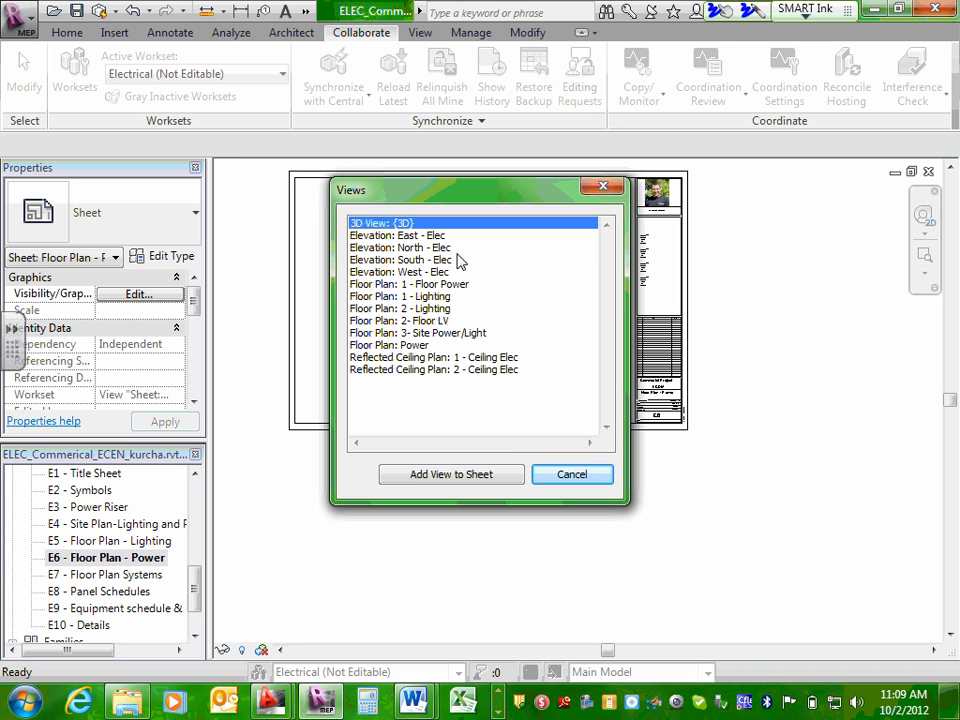
left_click(446, 285)
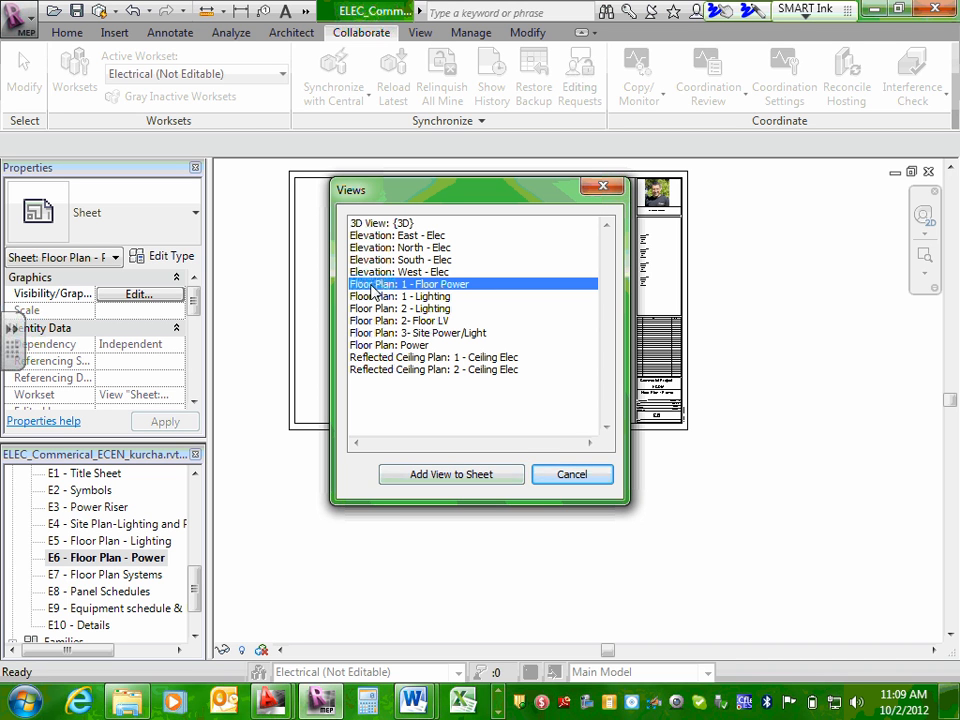
left_click(459, 478)
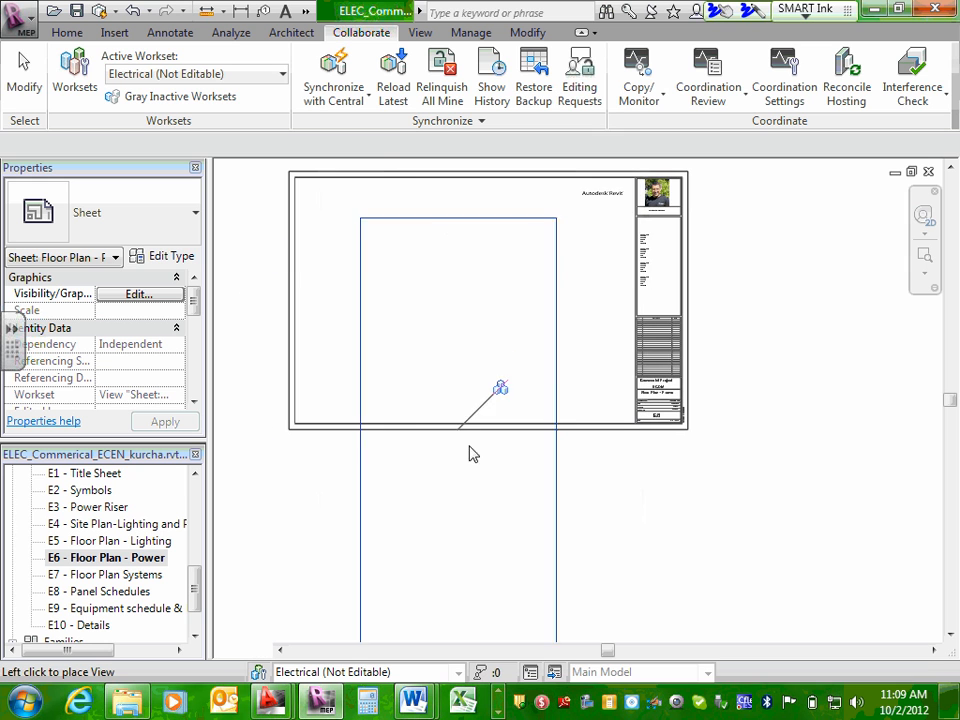
scroll(502, 385, "down", 1)
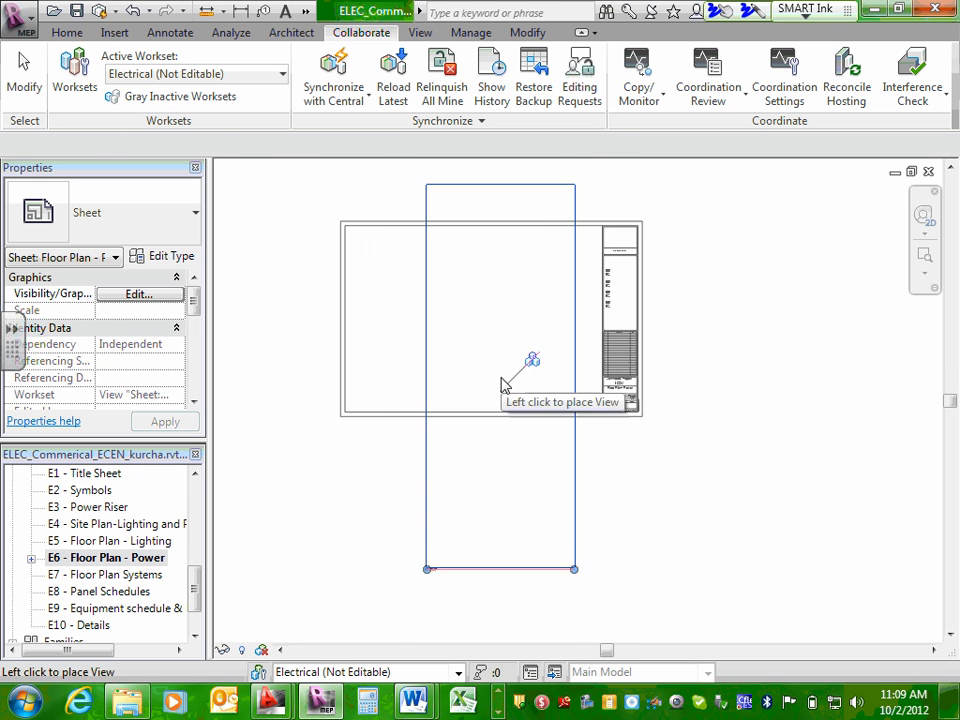
left_click(497, 433)
scroll(496, 428, "down", 1)
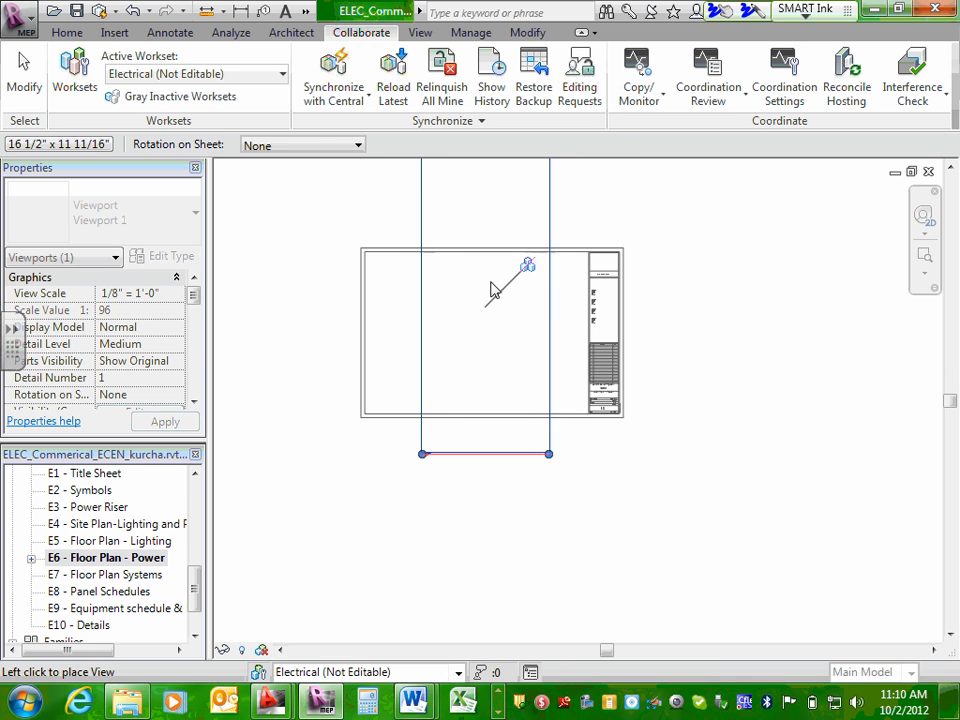
left_click(475, 332)
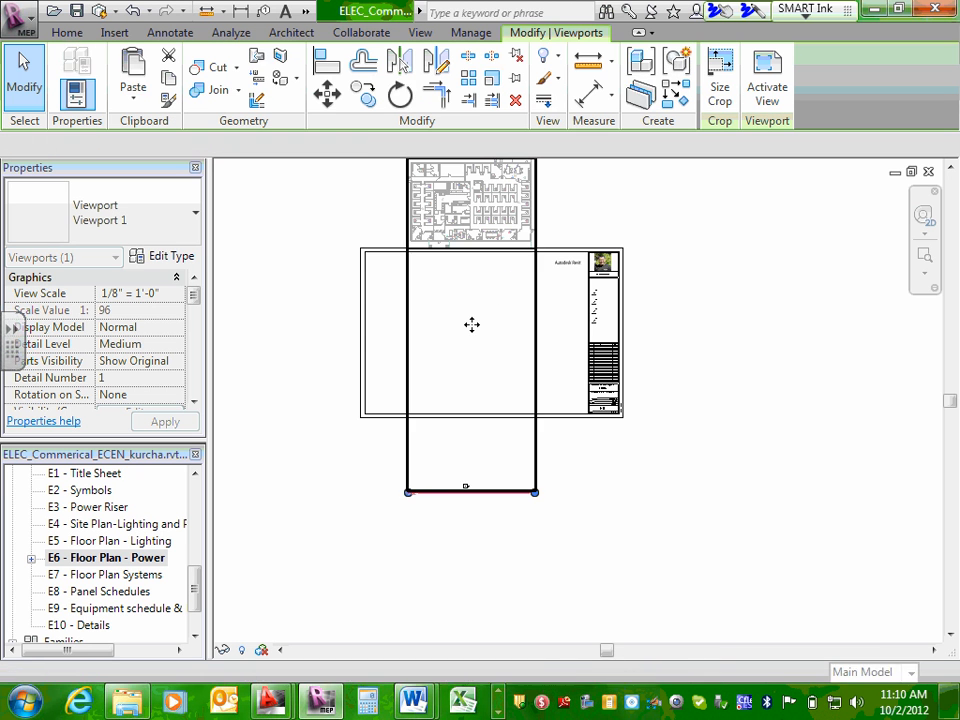
Move the floor power viewport down so the building plan sits inside the E6 sheet border.
middle_click_drag(741, 293, 741, 369)
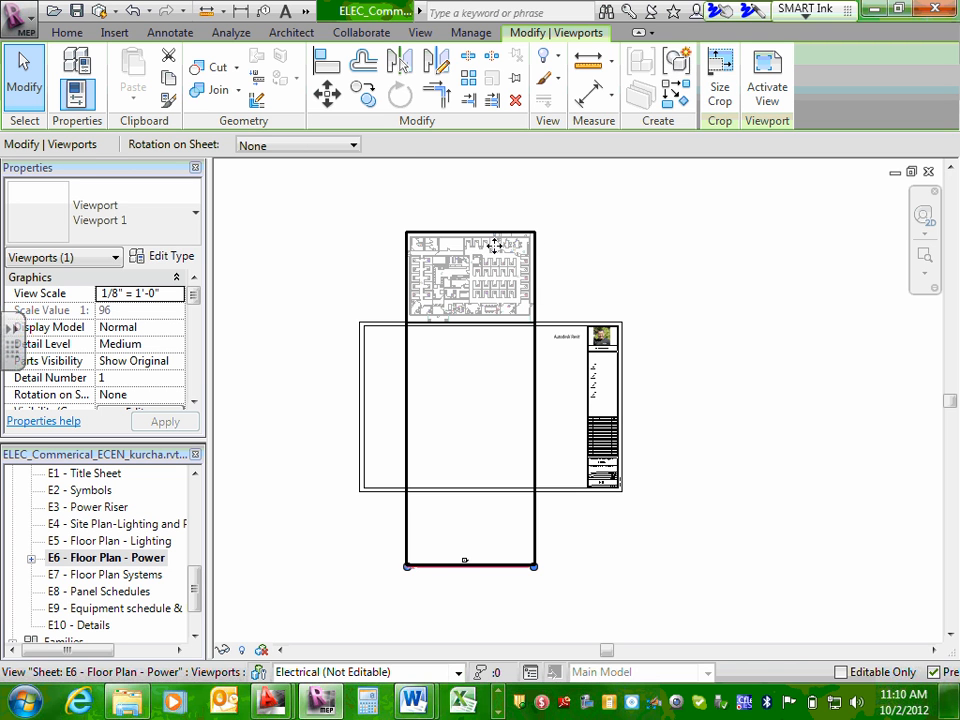
left_click_drag(481, 262, 476, 375)
left_click(768, 412)
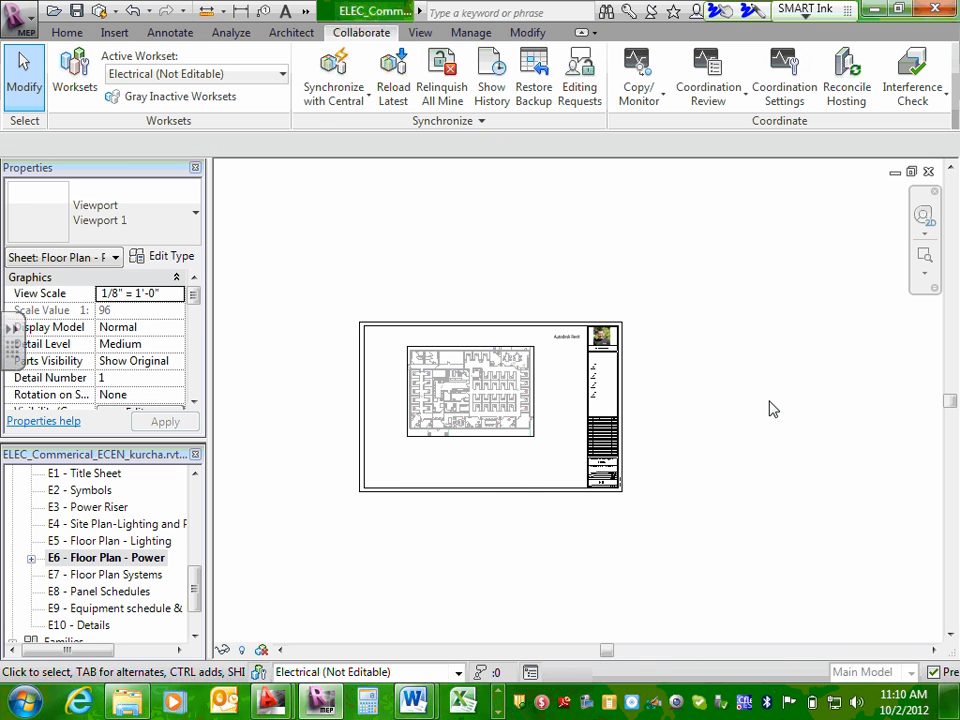
Shift the floor power viewport slightly lower, toward the middle of the E6 sheet's drawing area.
scroll(478, 385, "up", 3)
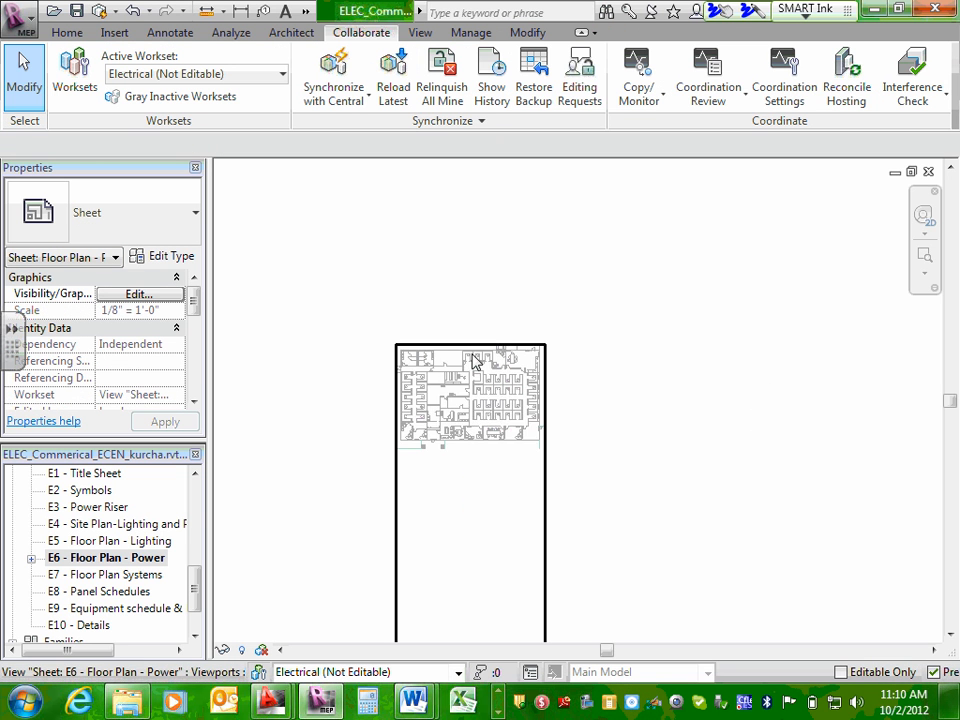
scroll(478, 390, "up", 2)
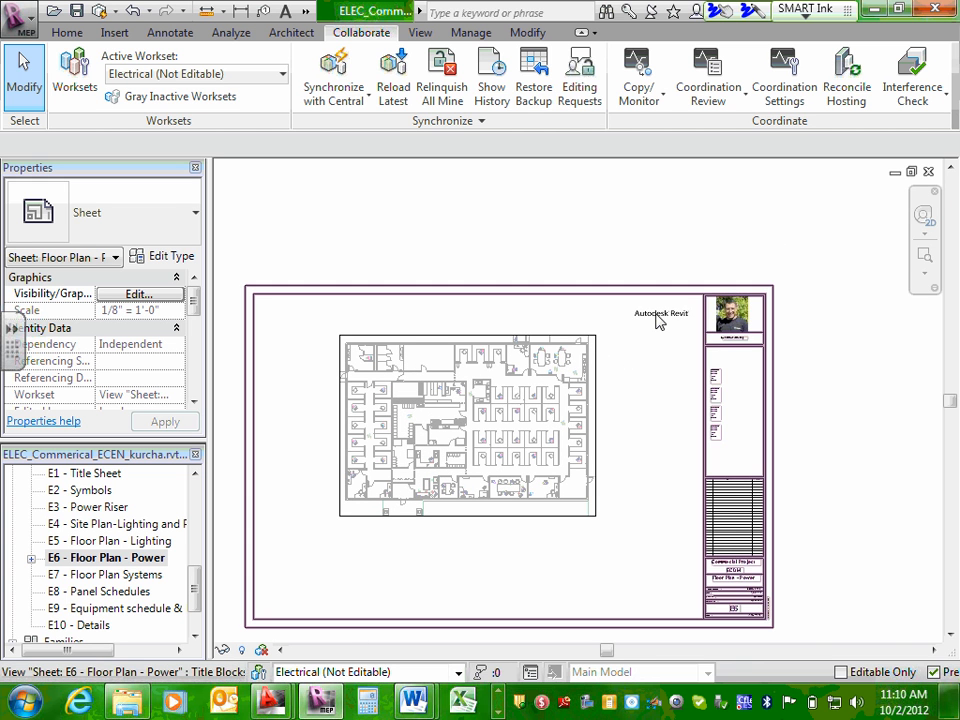
left_click(648, 317)
left_click(503, 390)
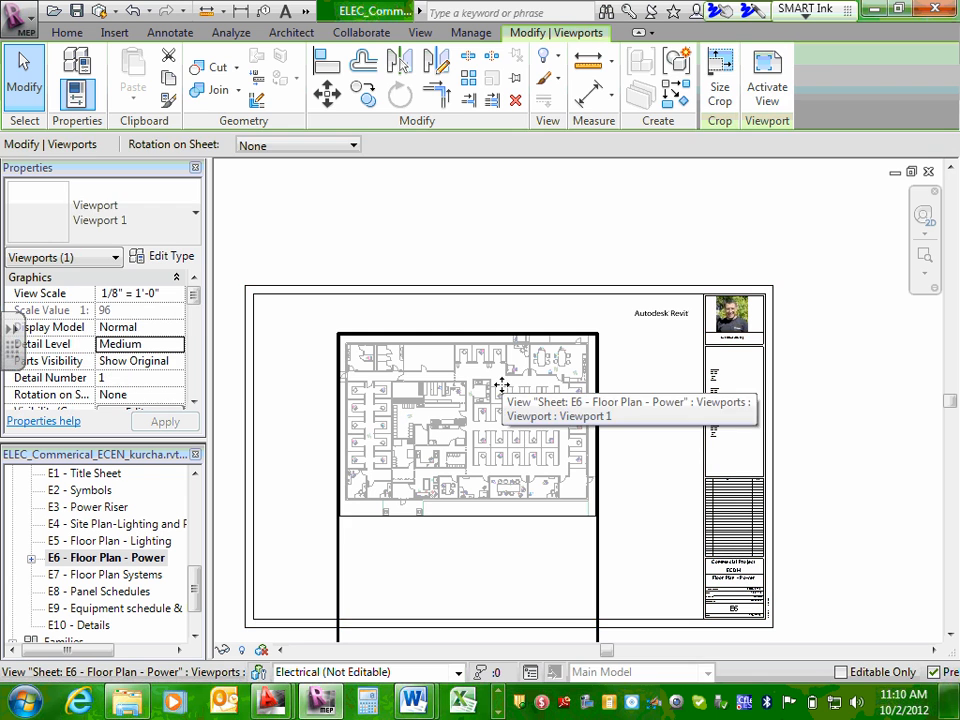
left_click(551, 204)
left_click(490, 445)
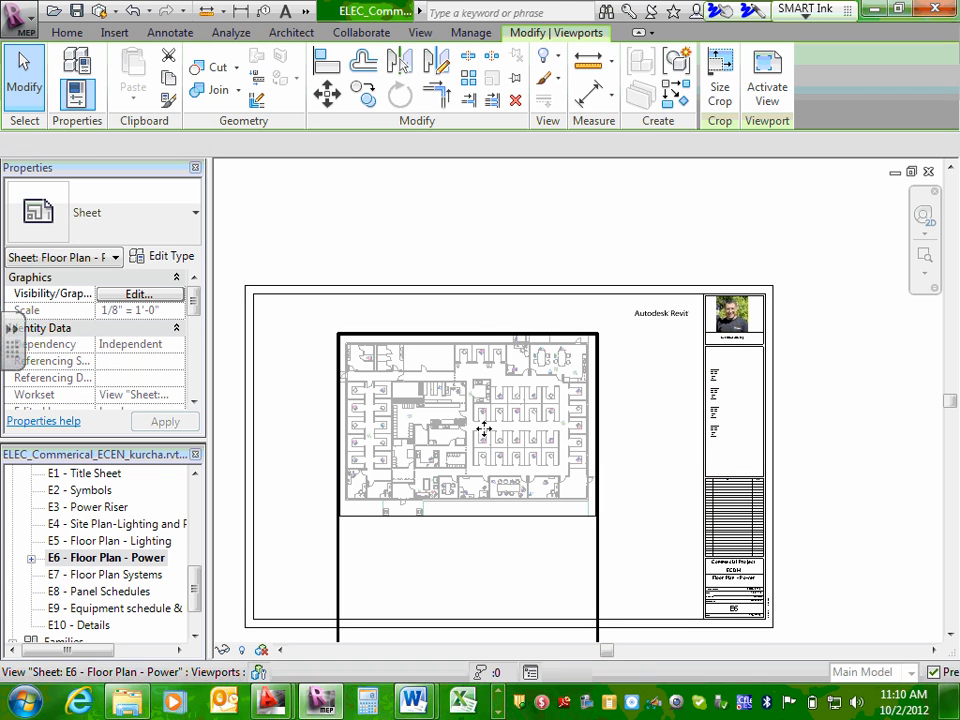
left_click_drag(484, 428, 491, 462)
left_click(641, 206)
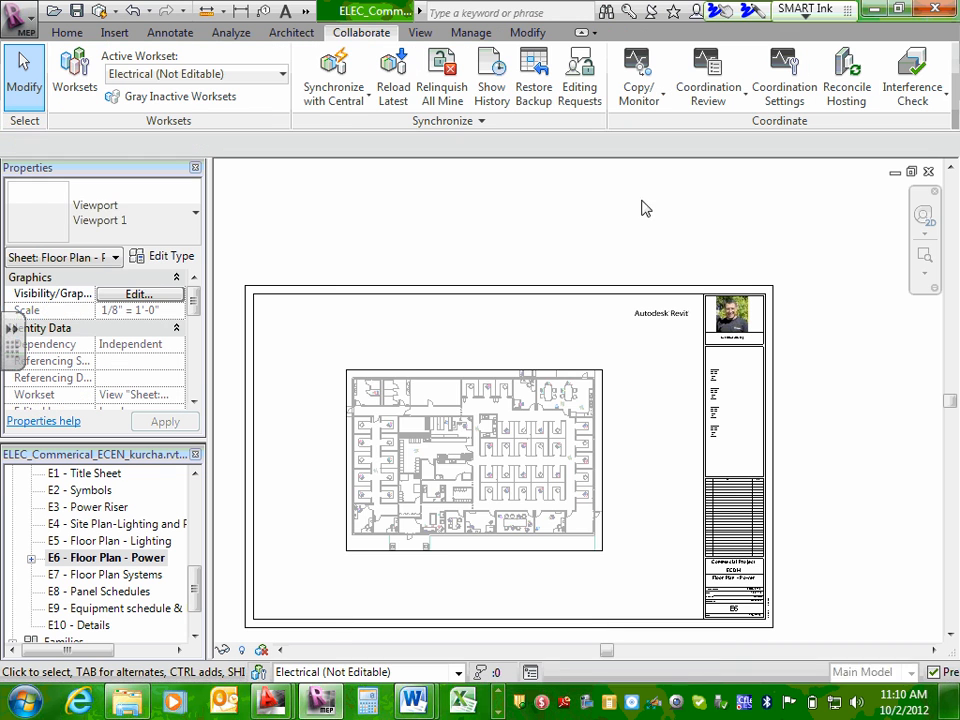
Zoom sheet E6 to fit the drawing window, using Zoom to Fit and Zoom All to Fit.
scroll(828, 427, "down", 1)
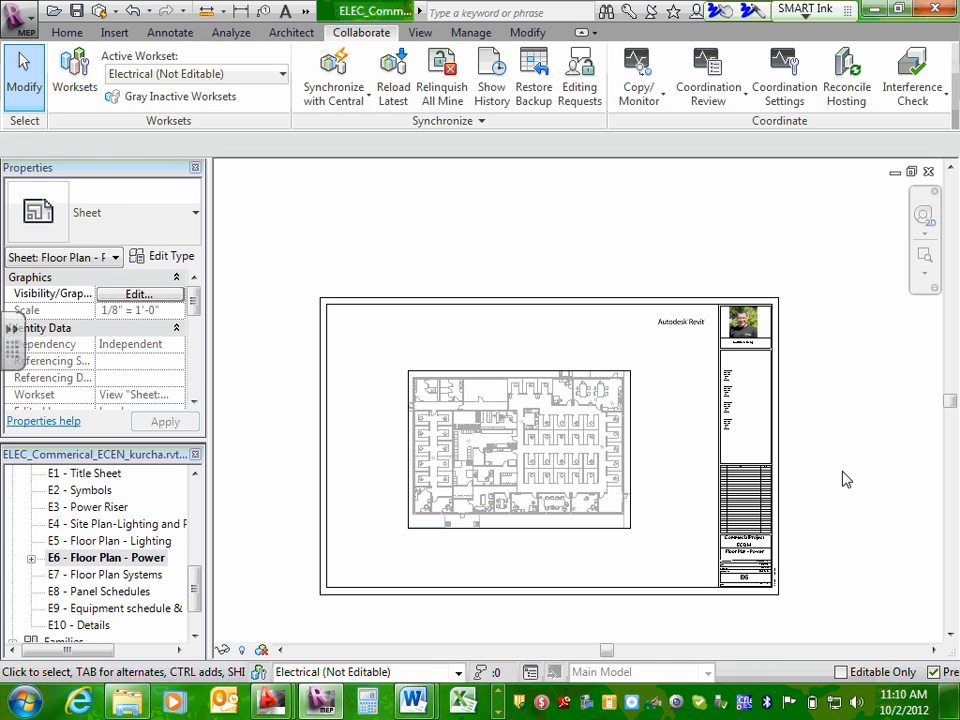
left_click(924, 272)
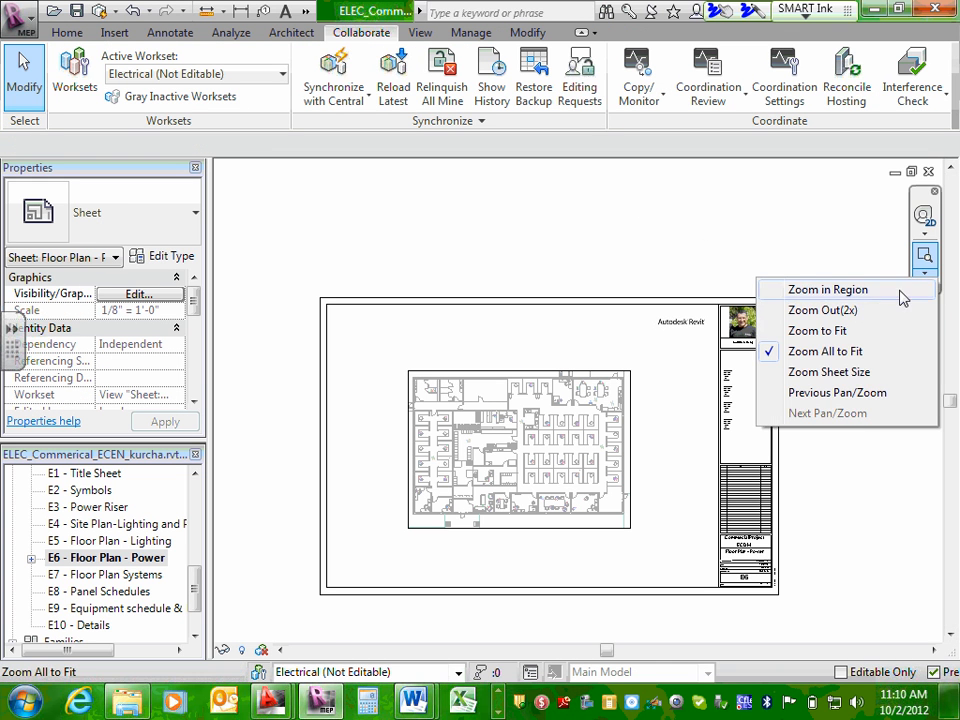
left_click(853, 331)
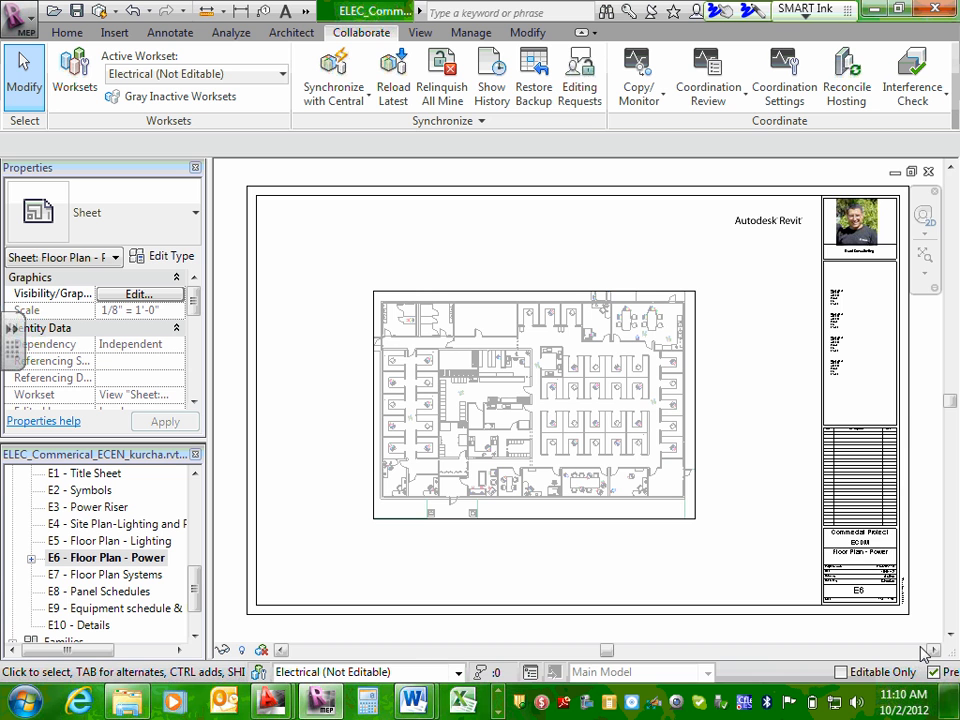
left_click(926, 276)
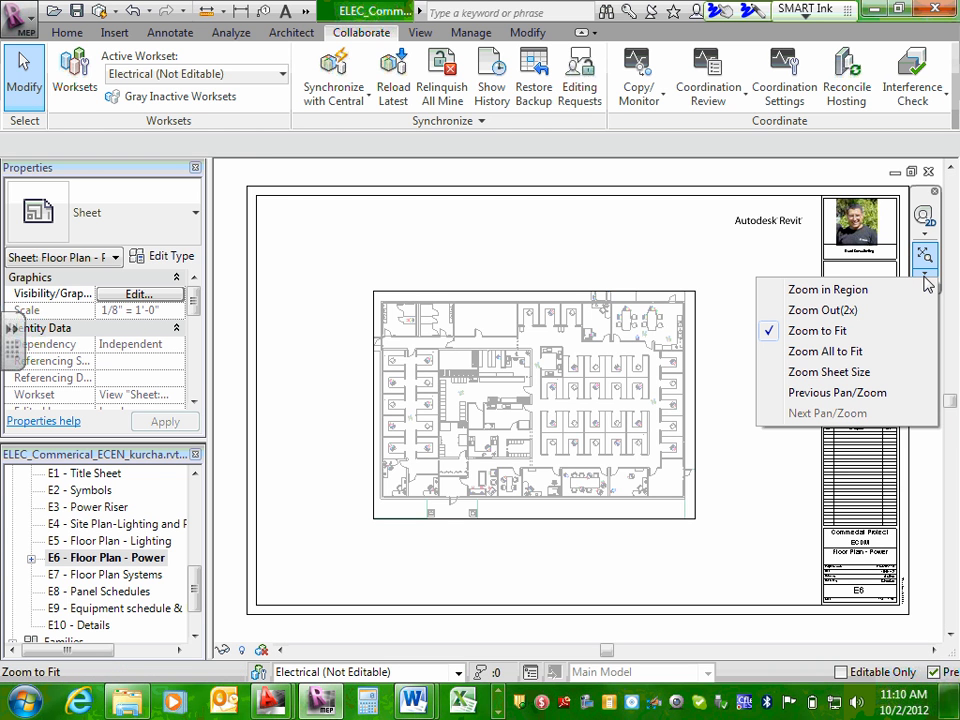
left_click(859, 354)
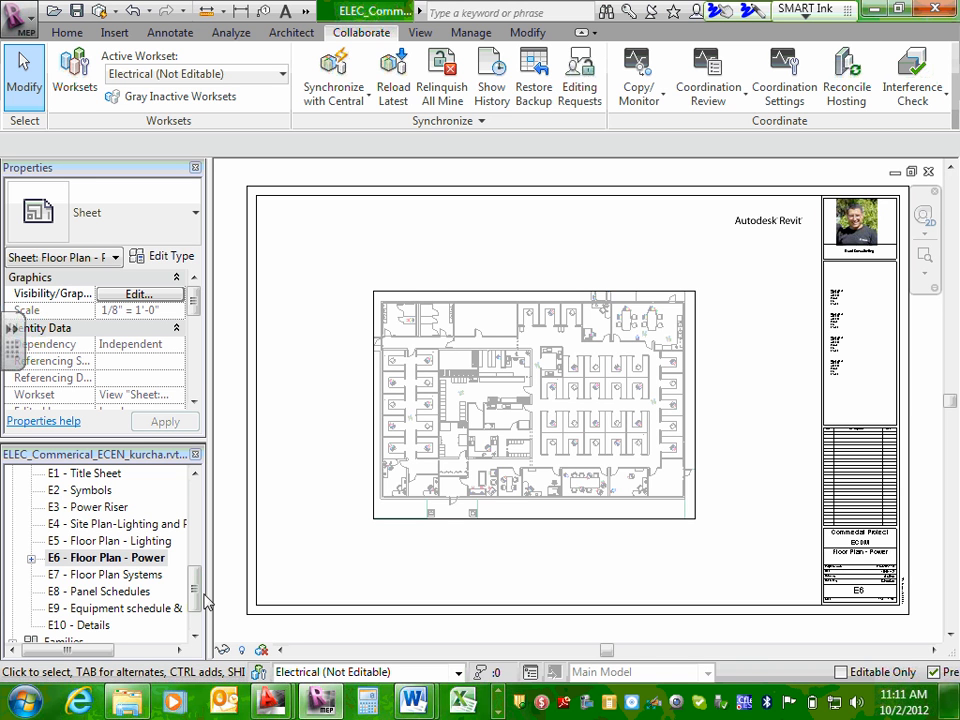
Add the 3- Site Power/Light floor plan to sheet E4 - Site Plan-Lighting and Power and move its viewport over the title block.
double_click(103, 530)
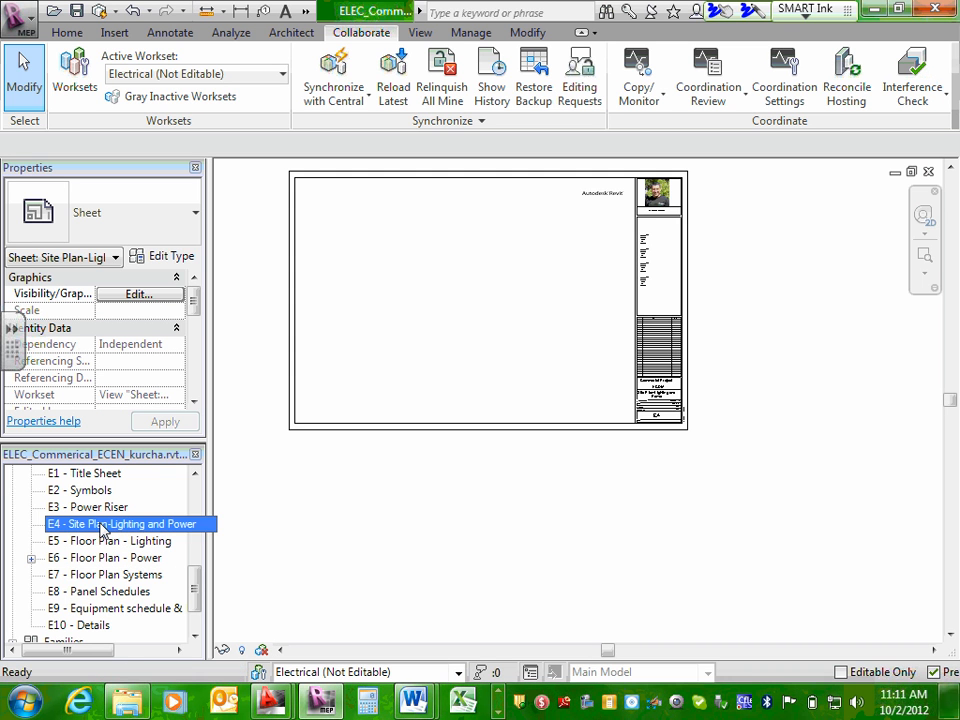
middle_click_drag(378, 288, 416, 400)
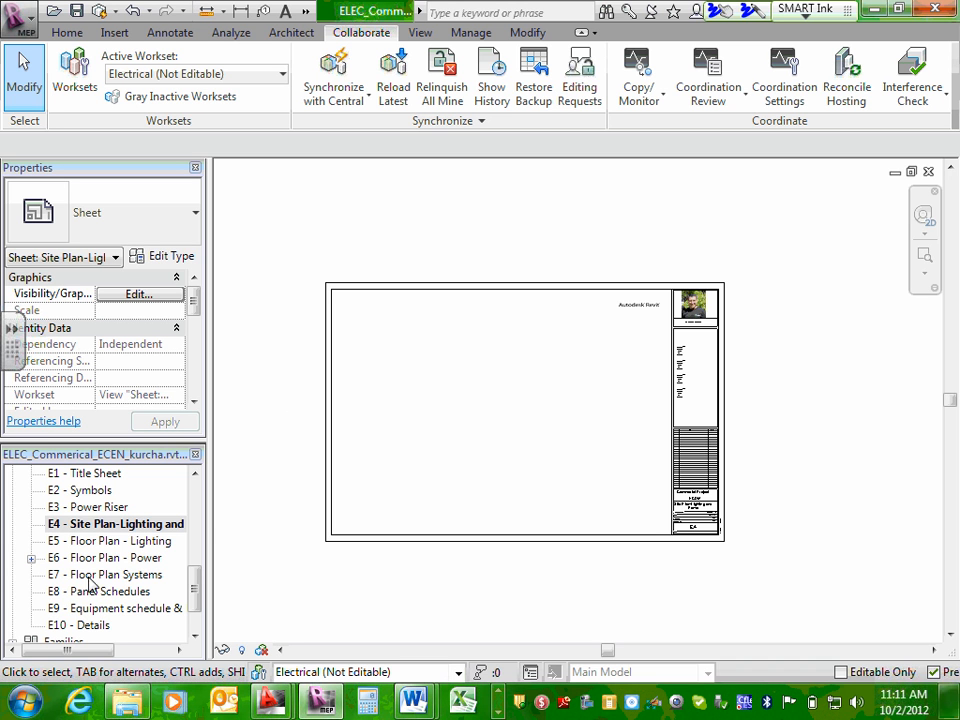
left_click(100, 527)
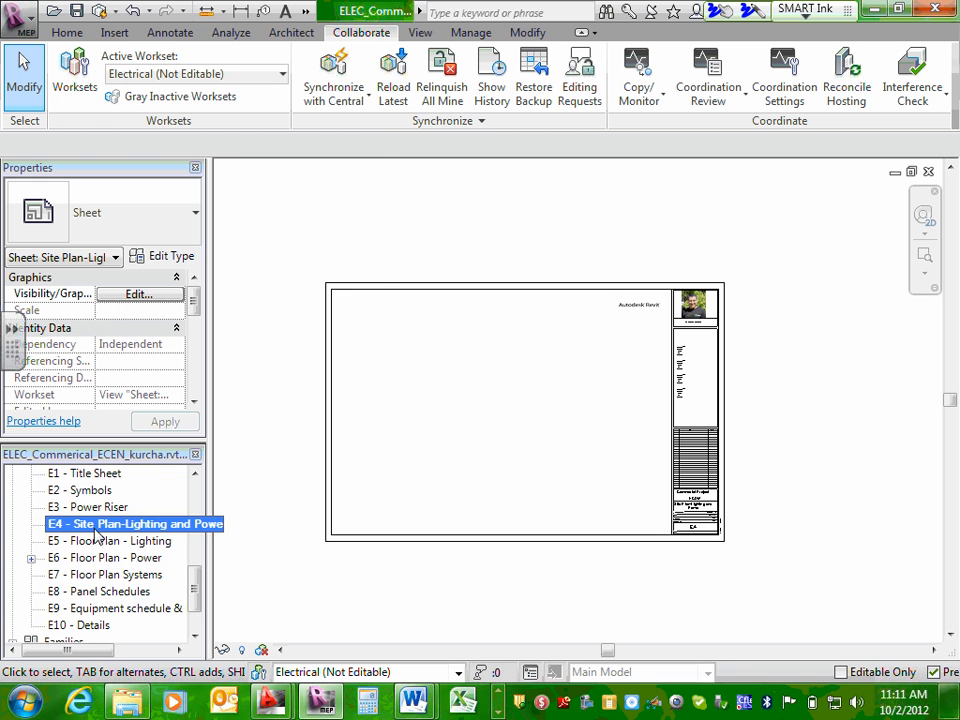
right_click(97, 530)
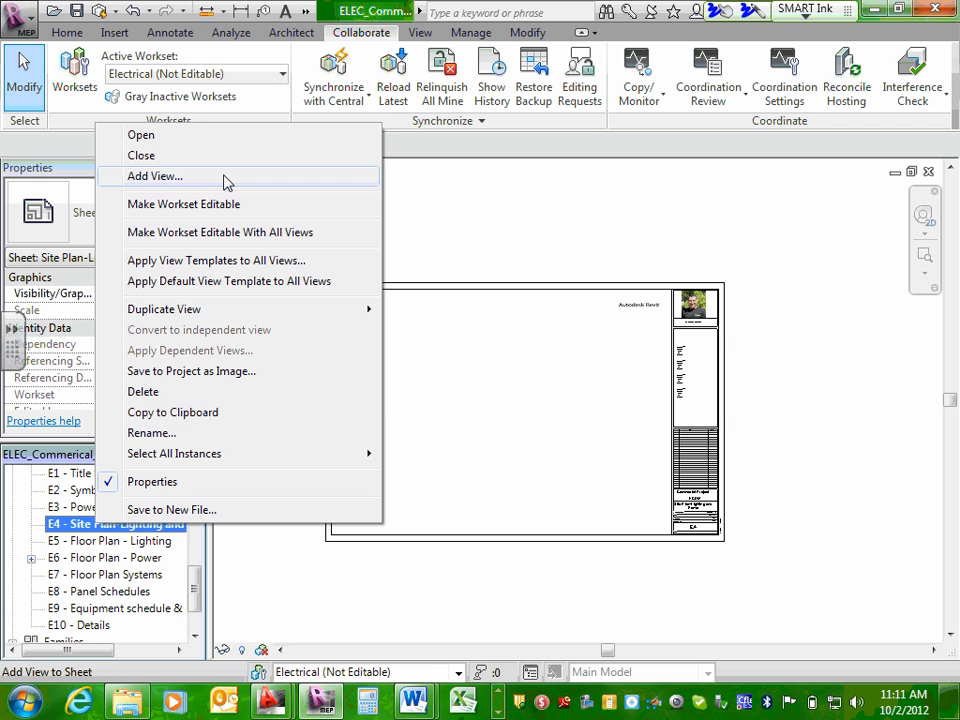
left_click(158, 179)
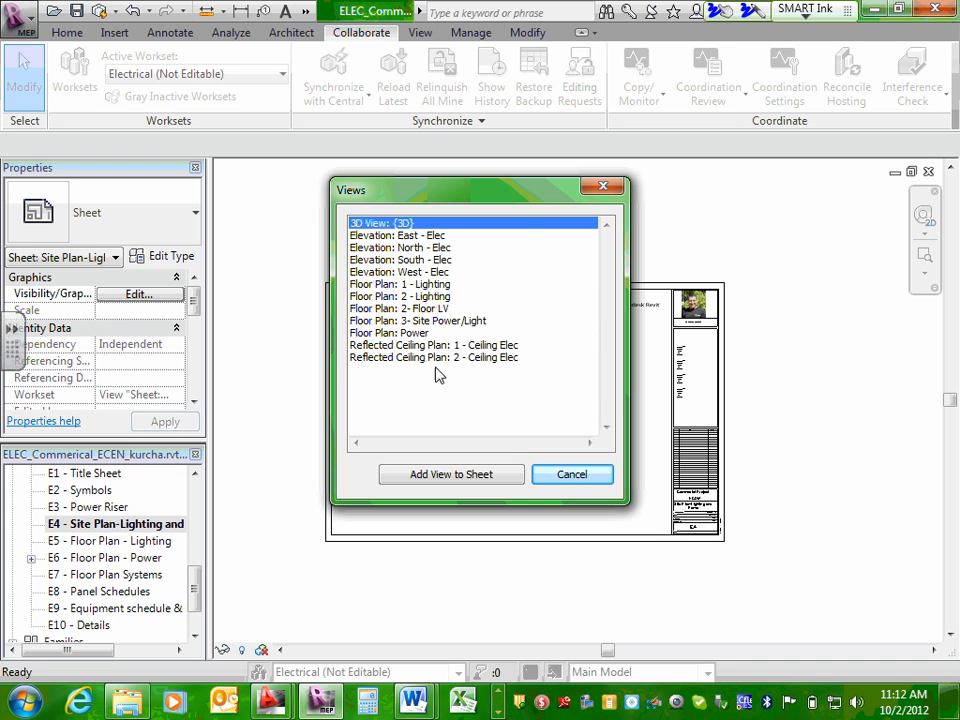
left_click(445, 321)
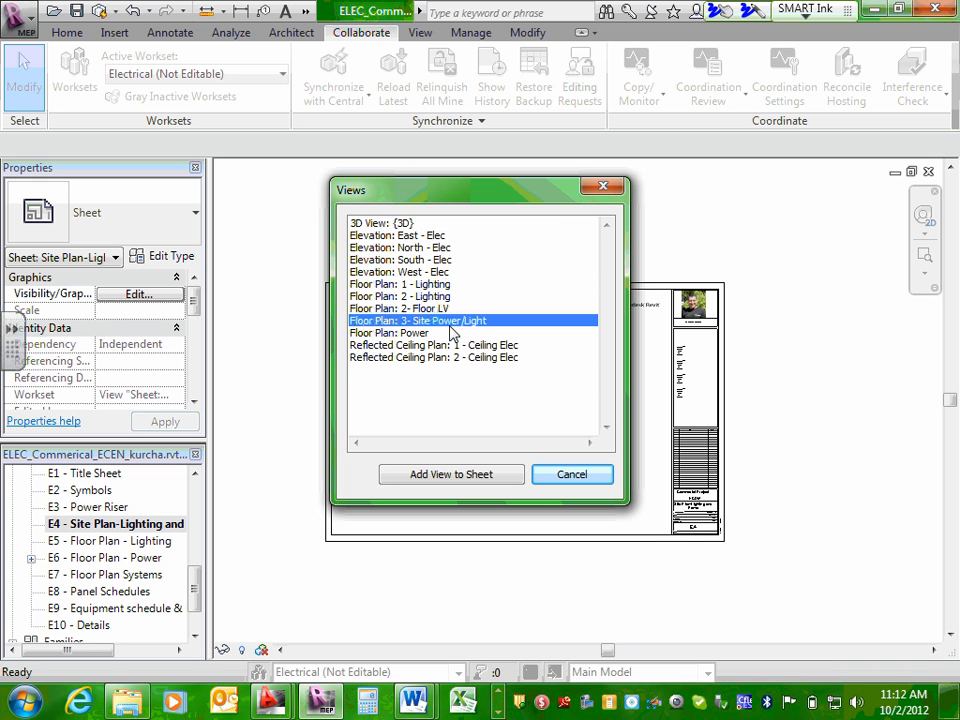
left_click(470, 478)
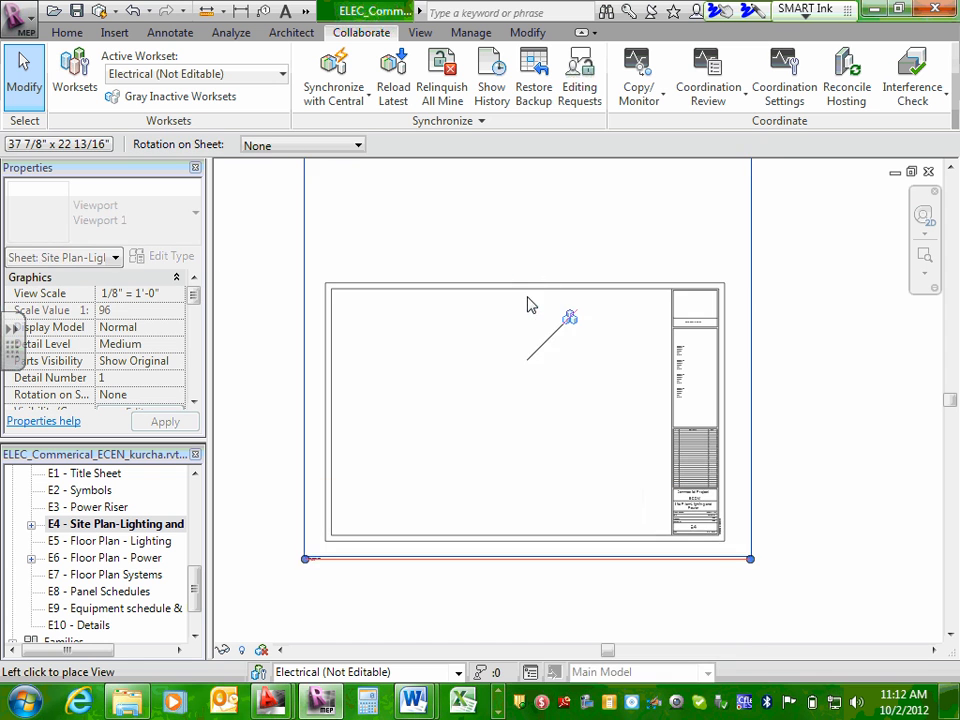
key("Escape")
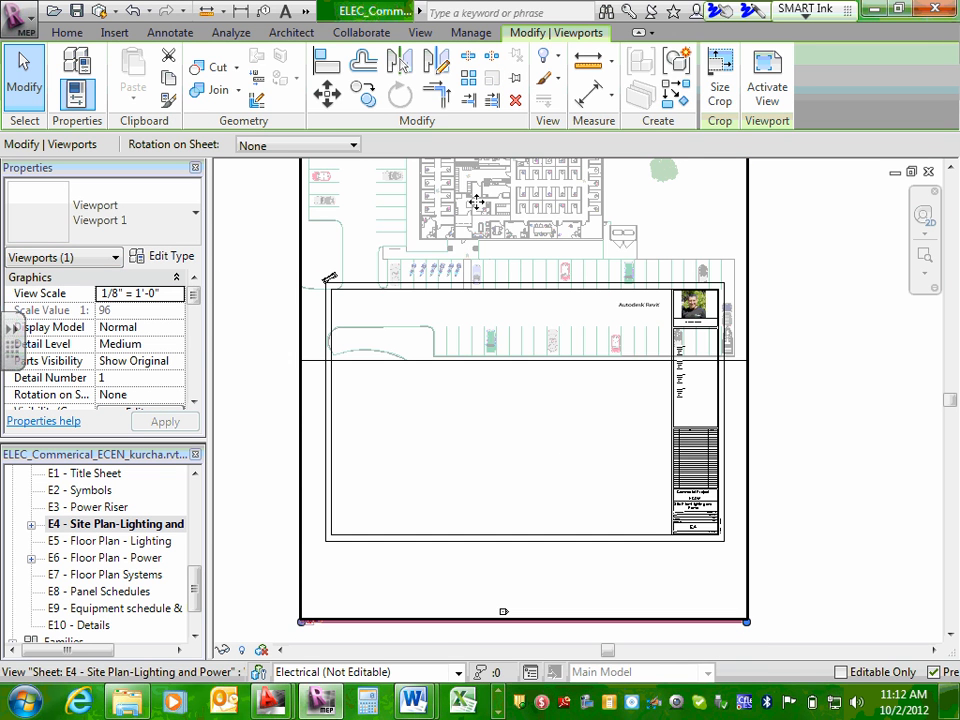
left_click_drag(481, 206, 750, 452)
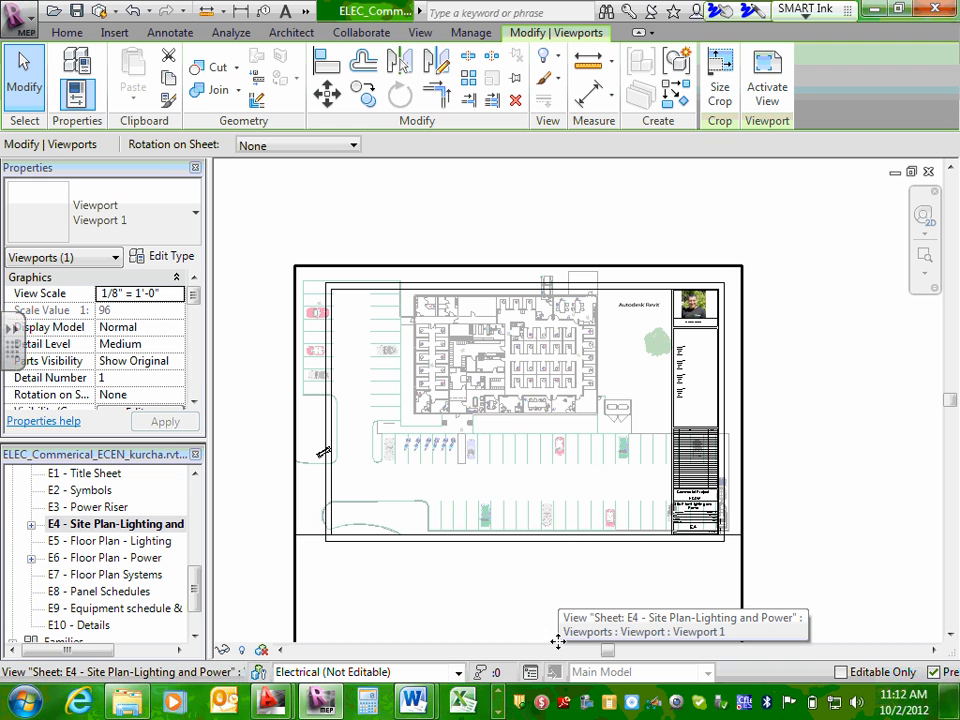
Expand sheet E4's placed views and open the 3- Site Power/Light floor plan.
left_click(32, 530)
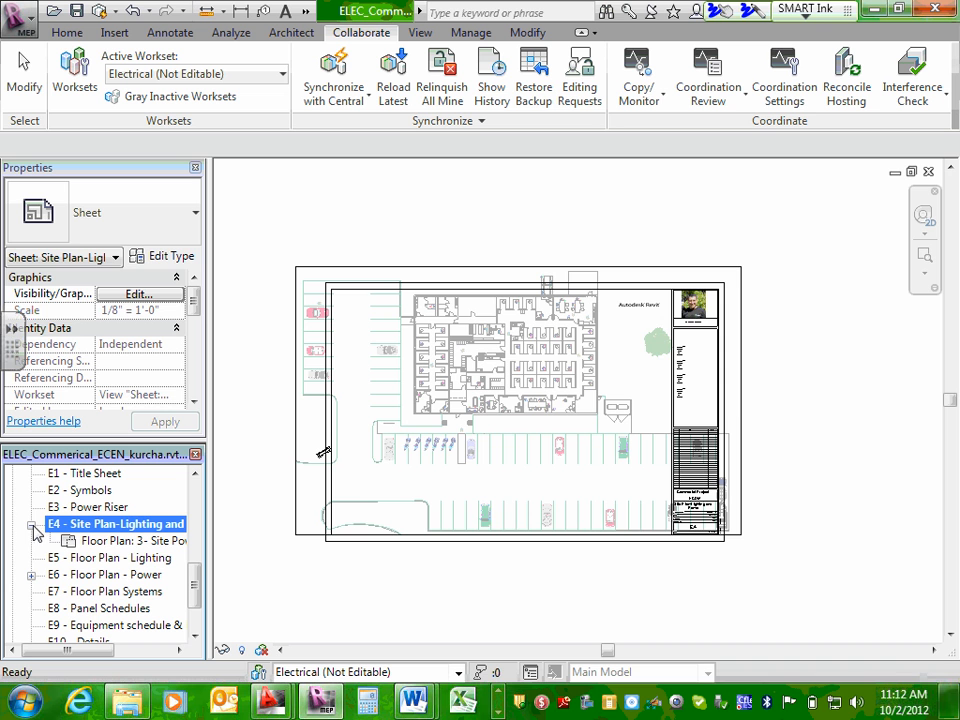
left_click(147, 545)
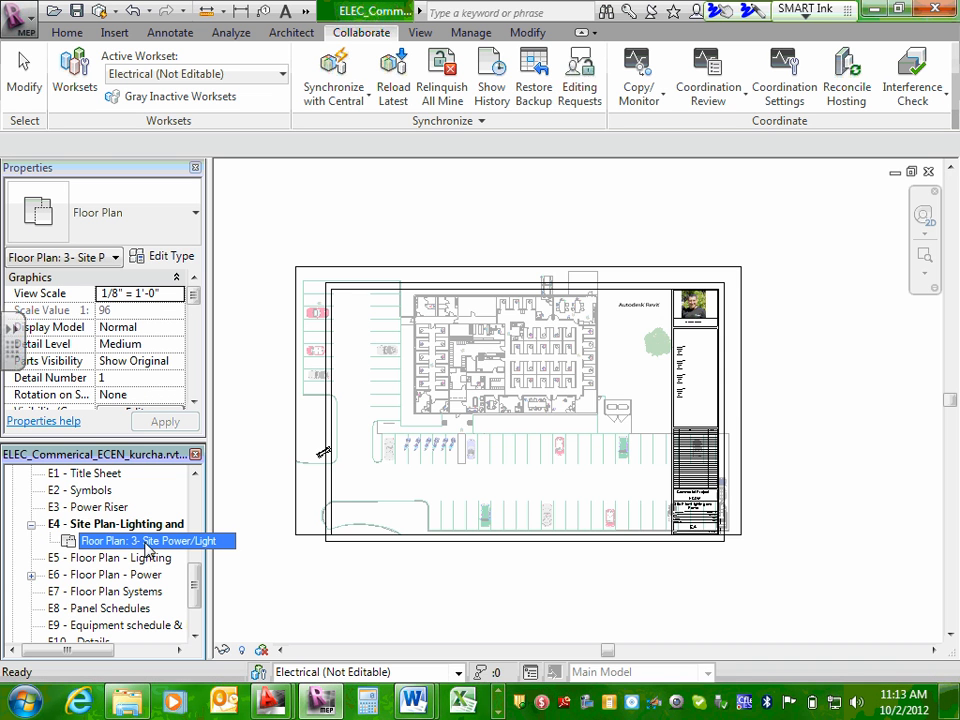
double_click(147, 545)
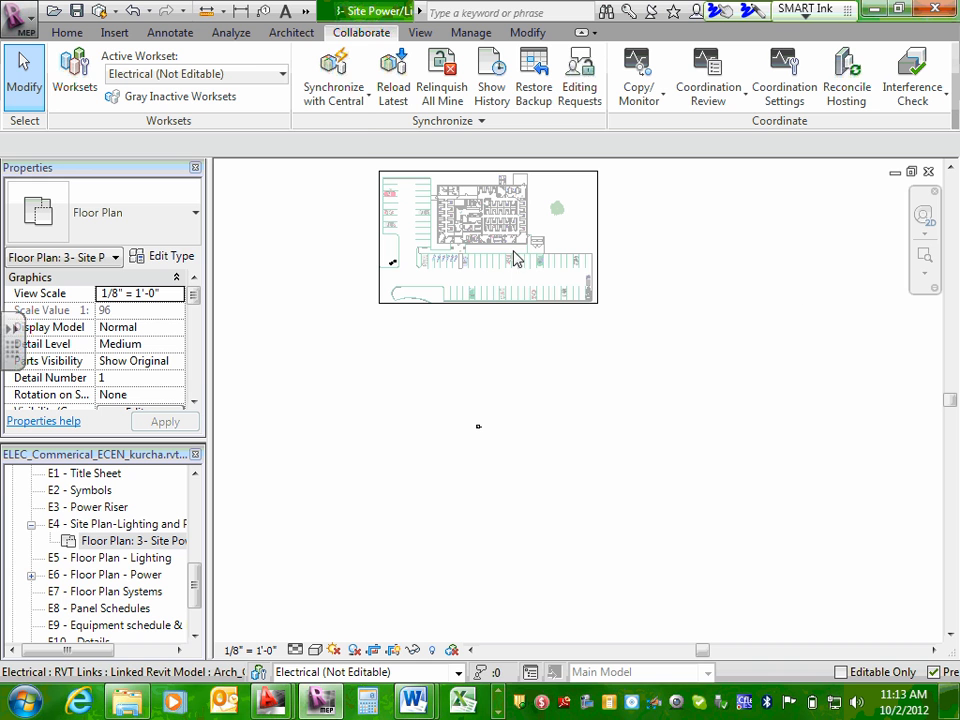
Look over the site plan's available view scales, and return to sheet E4 - Site Plan-Lighting and Power with its placed views collapsed.
left_click(235, 650)
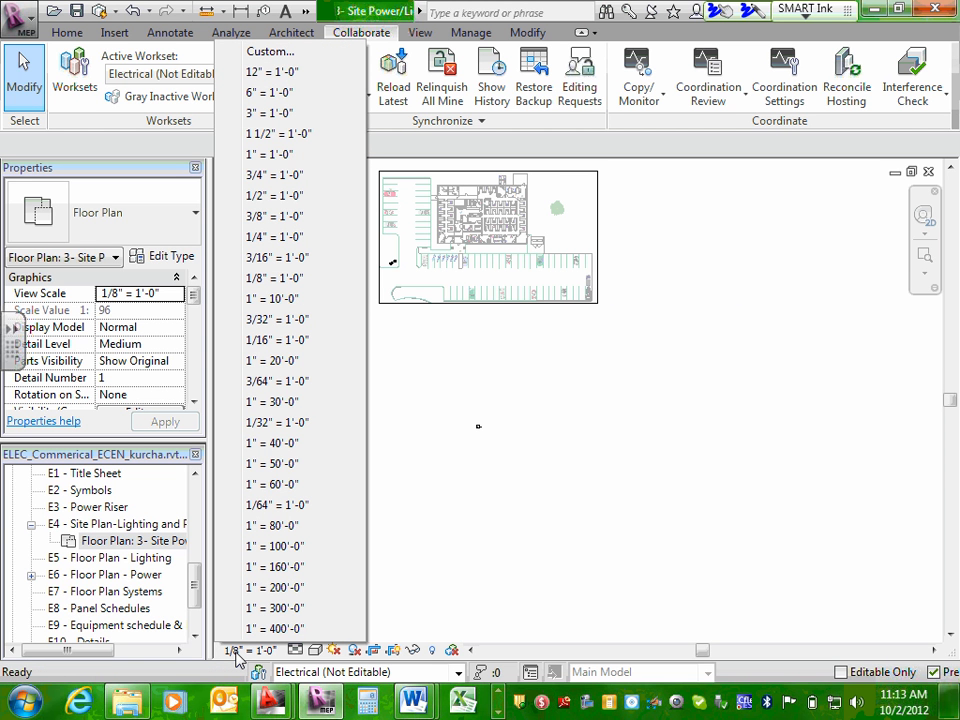
left_click(128, 533)
double_click(128, 528)
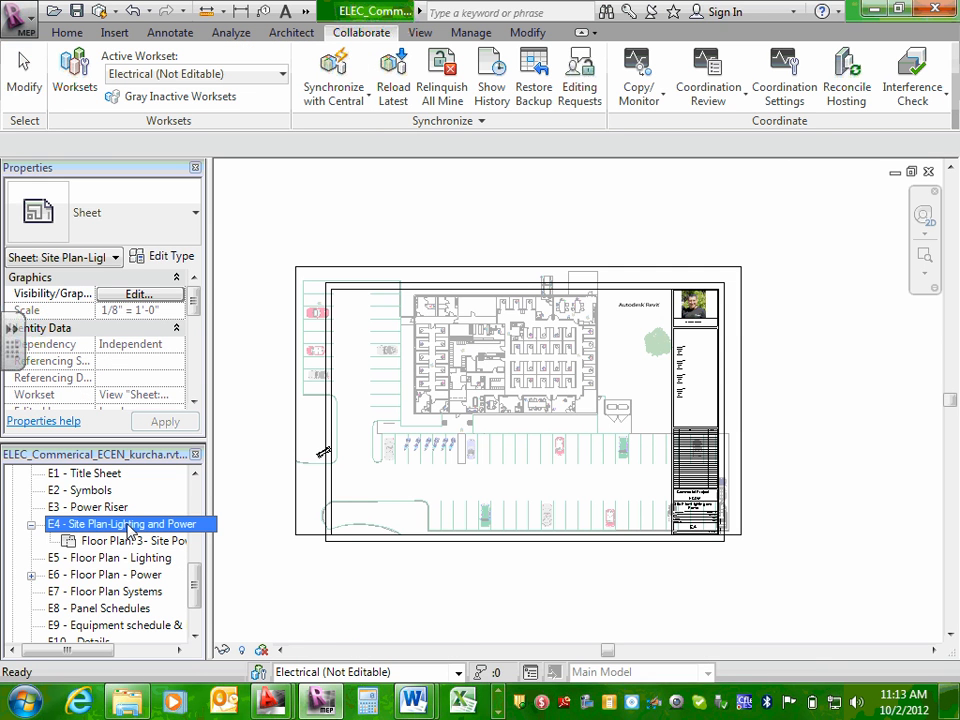
left_click(31, 525)
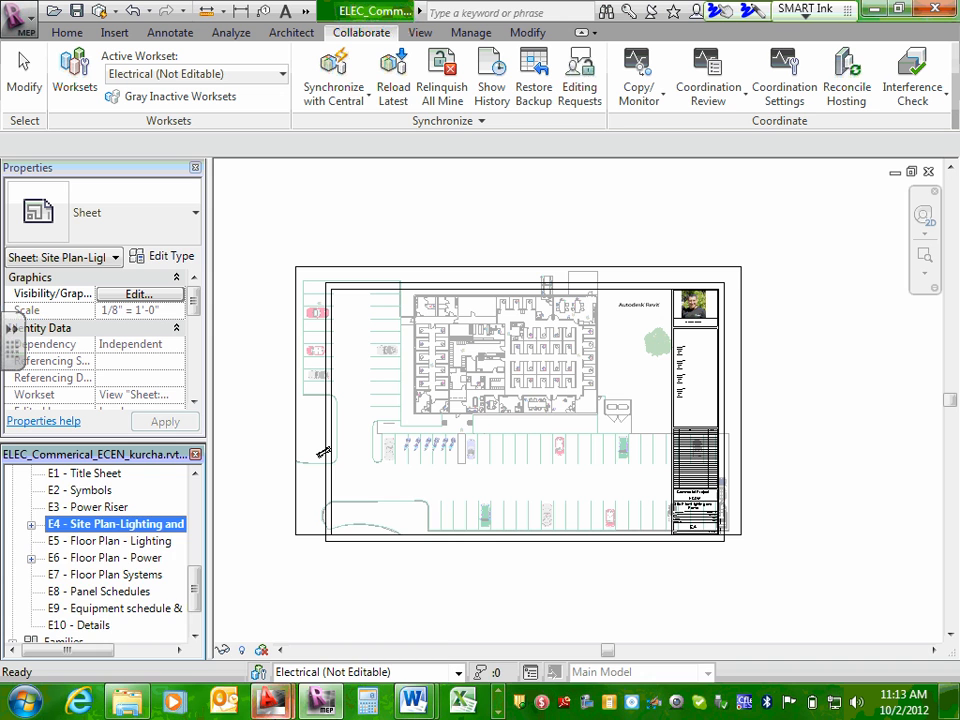
Try a 3/16" = 1'-0" view scale on E4's 3- Site Power/Light floor plan and check its fit on the sheet.
mouse_move(270, 700)
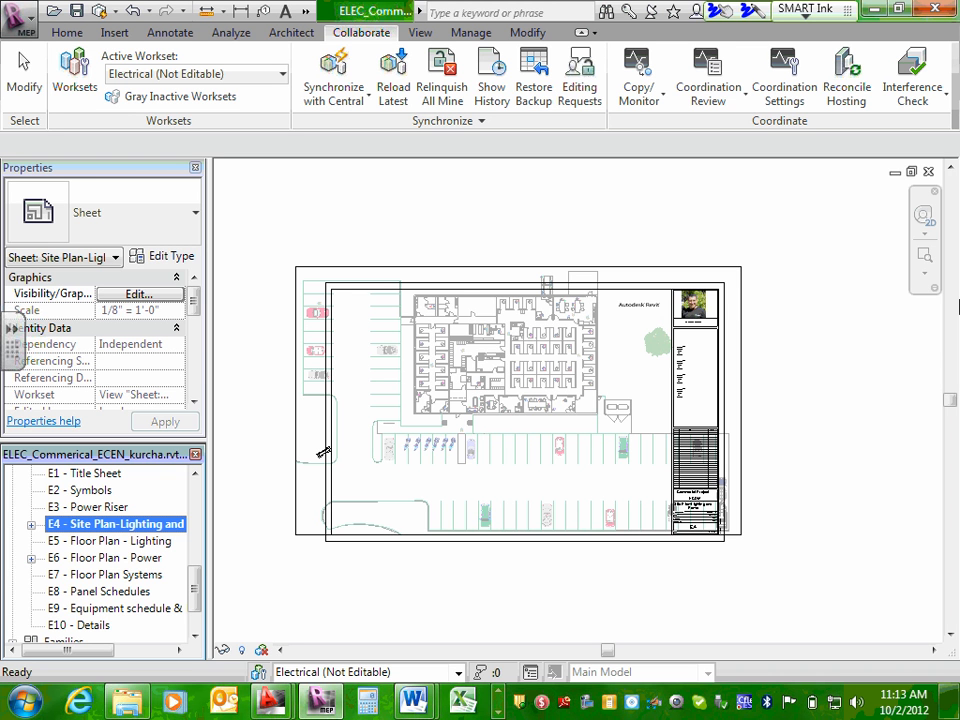
left_click(30, 525)
left_click(147, 541)
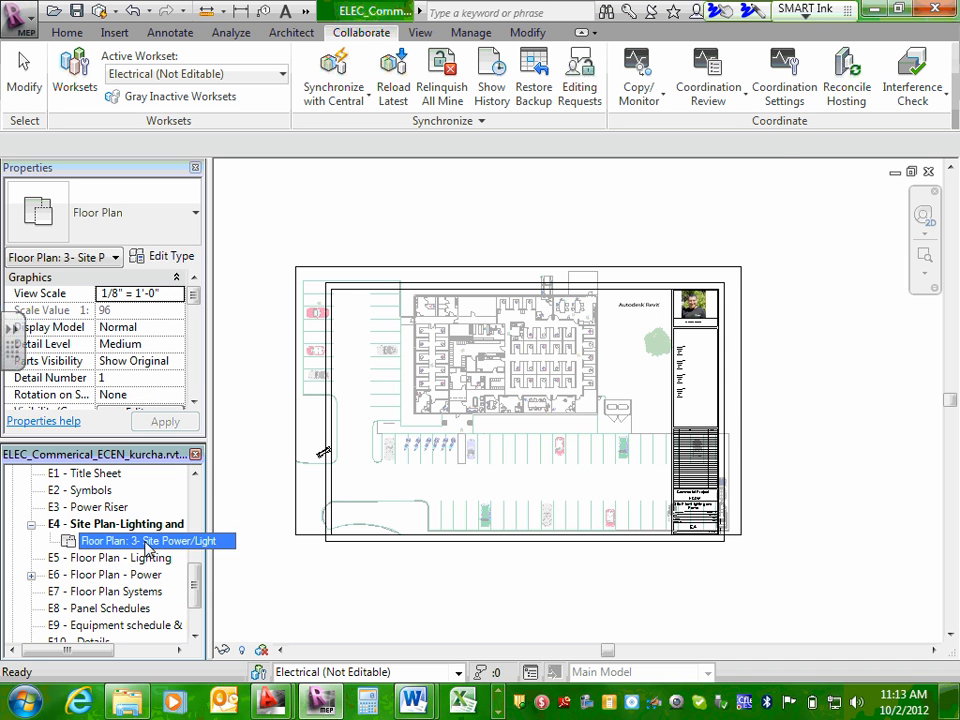
double_click(147, 545)
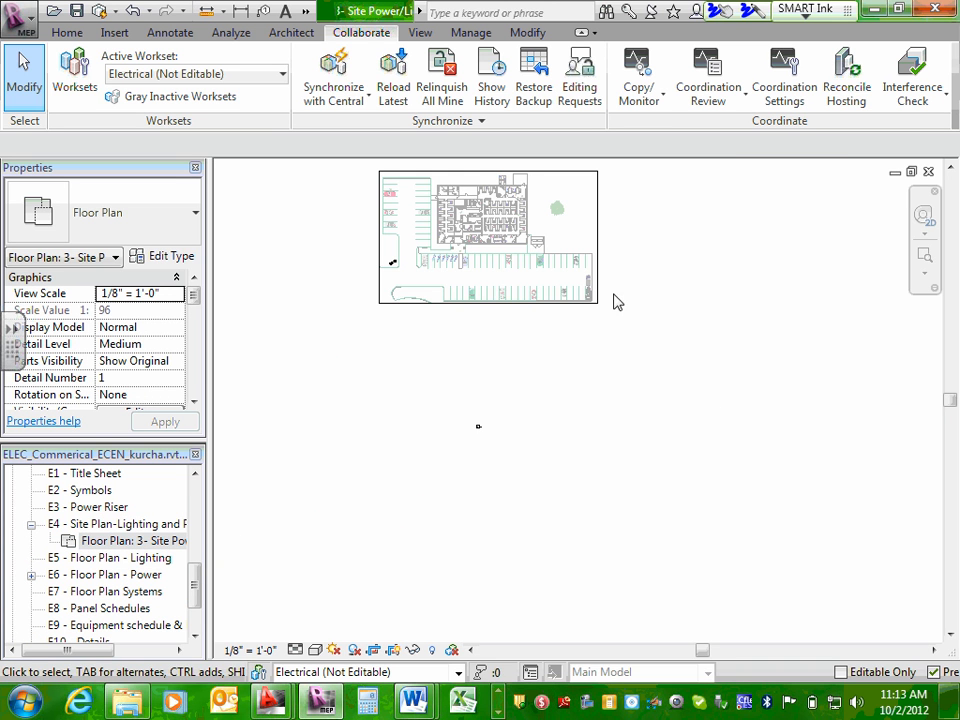
middle_click_drag(636, 249, 669, 334)
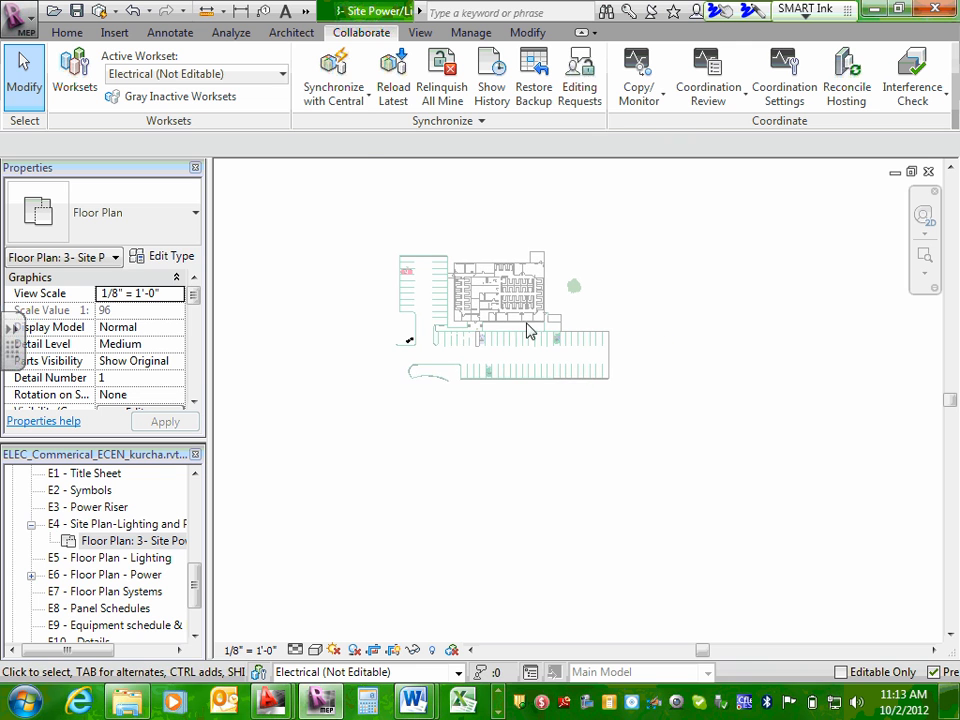
left_click(255, 651)
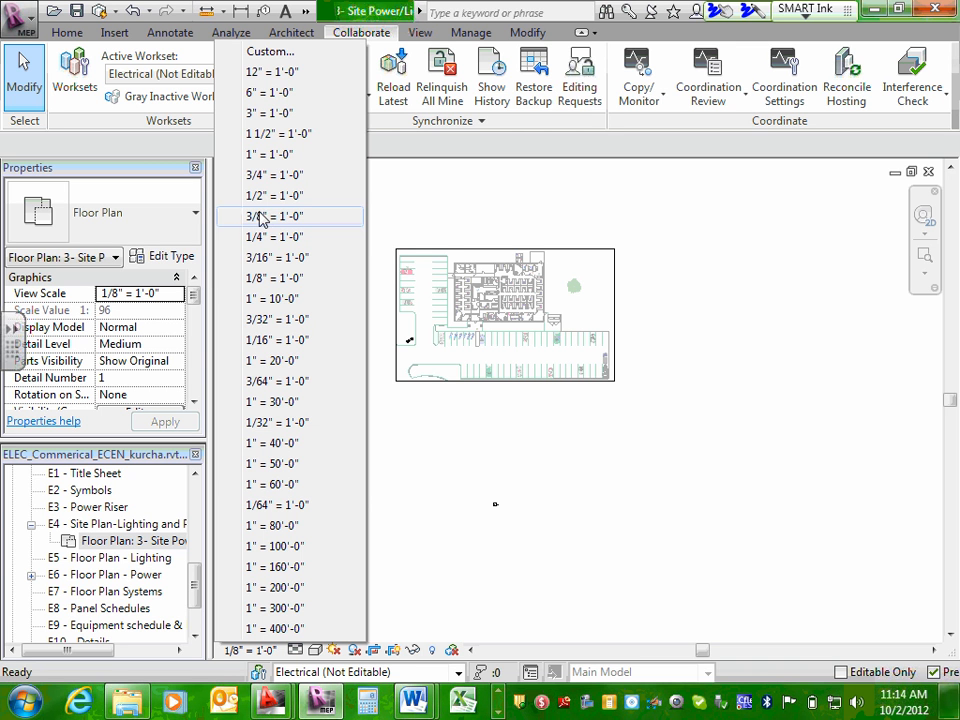
left_click(297, 259)
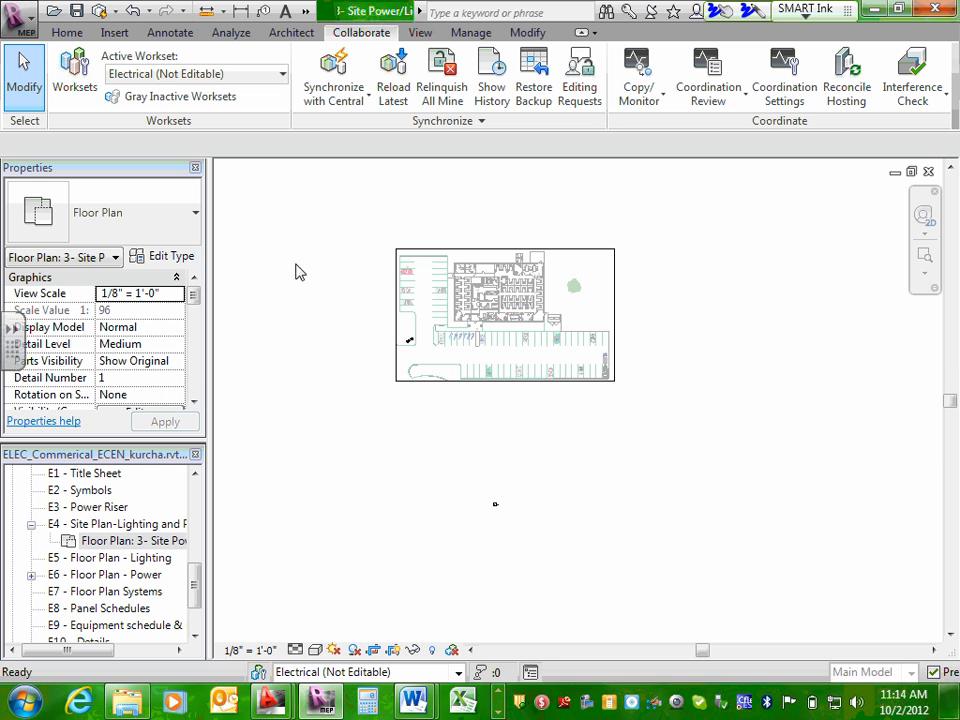
double_click(120, 524)
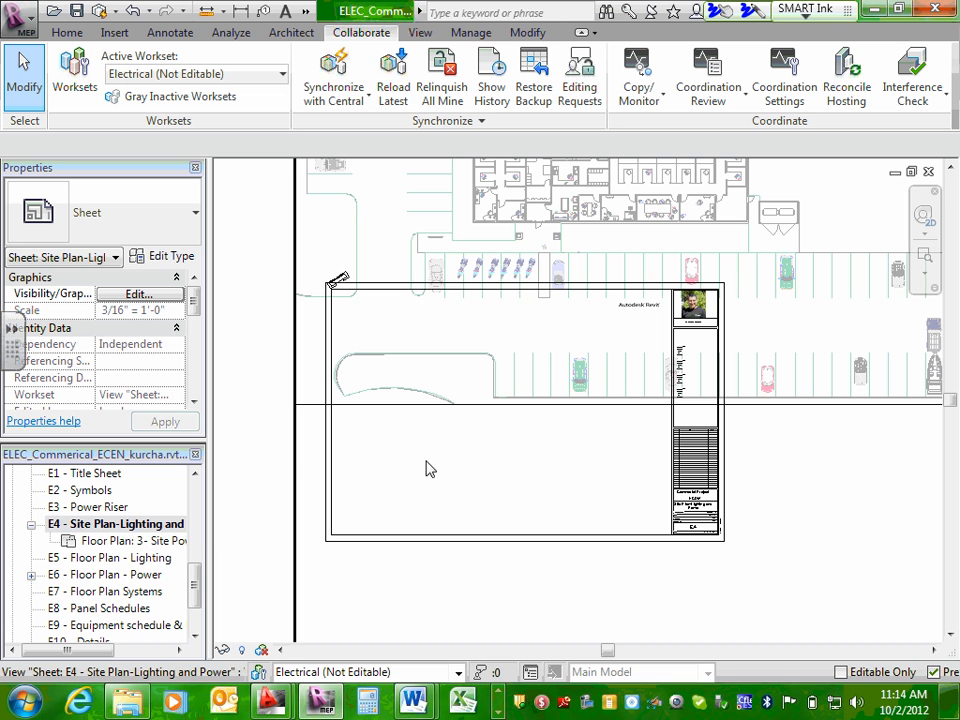
Reopen the 3- Site Power/Light floor plan and set its view scale to 1/8" = 1'-0".
double_click(113, 541)
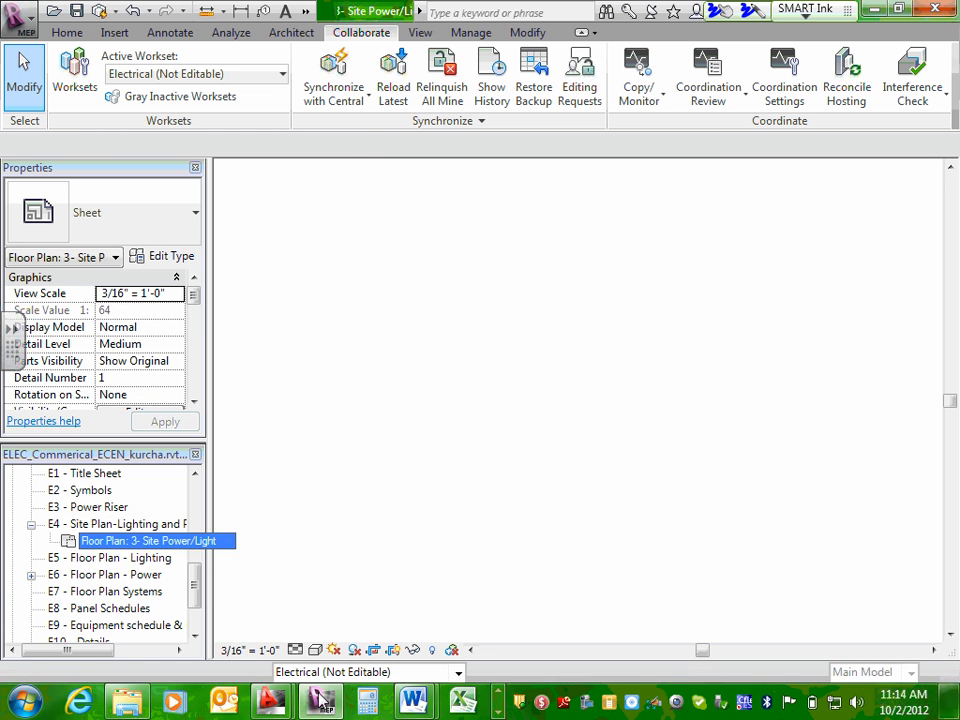
left_click(240, 650)
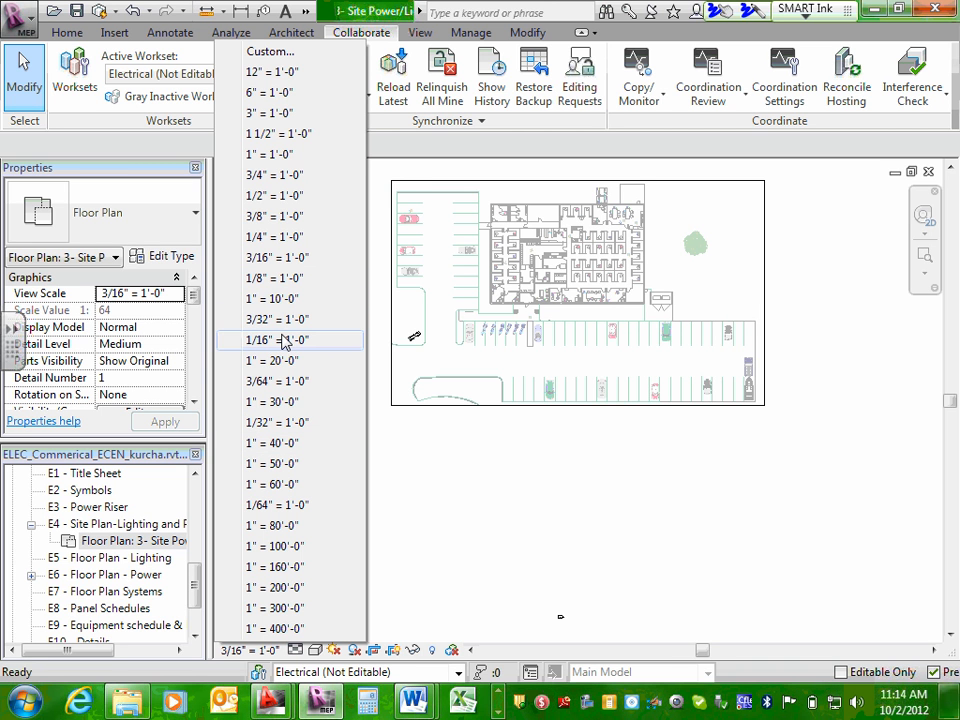
left_click(286, 279)
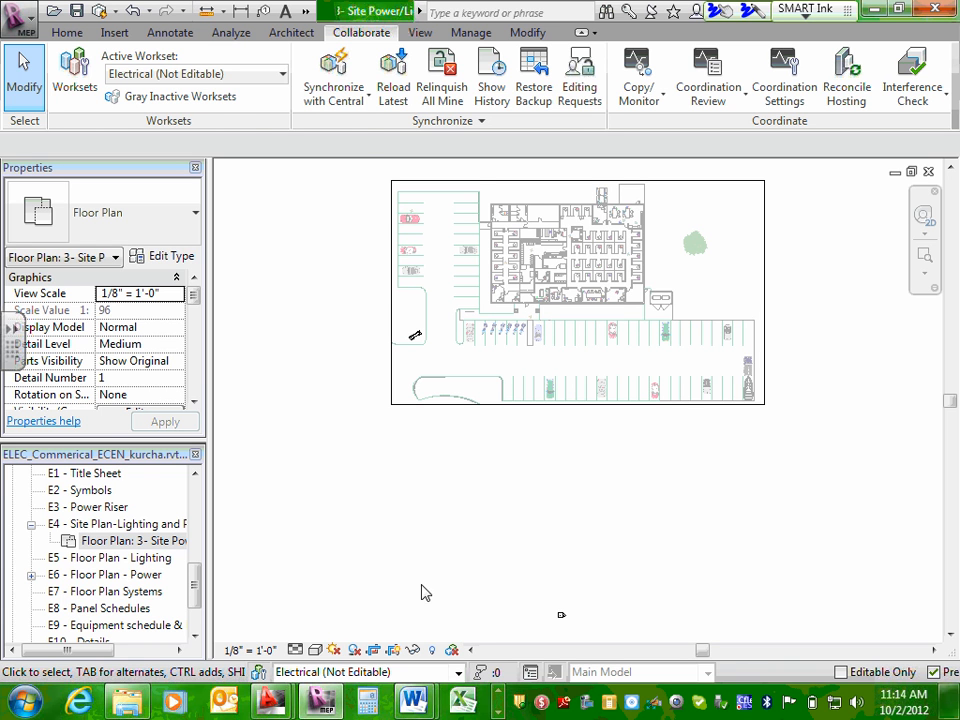
Try a 3/32" = 1'-0" view scale for the site plan and move its viewport up inside sheet E4's border.
left_click(252, 651)
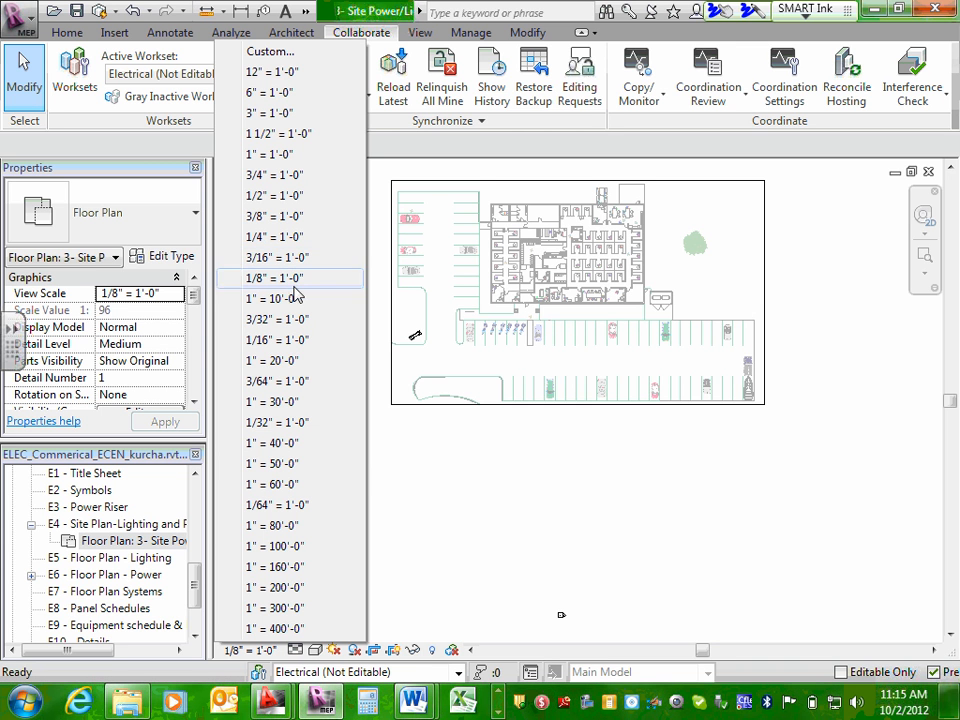
left_click(289, 319)
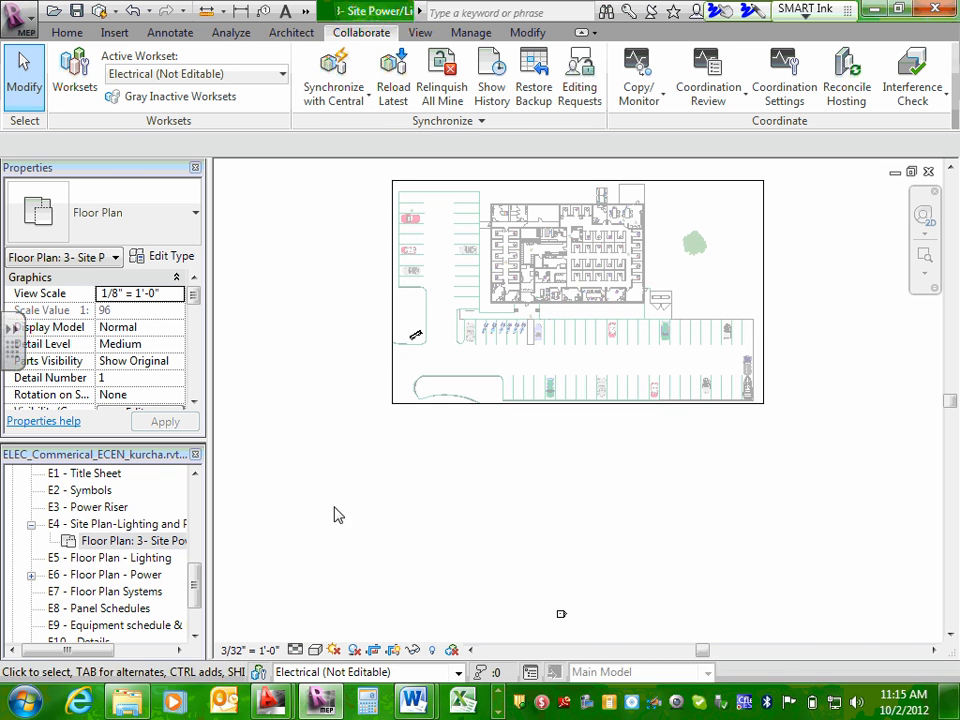
left_click(147, 541)
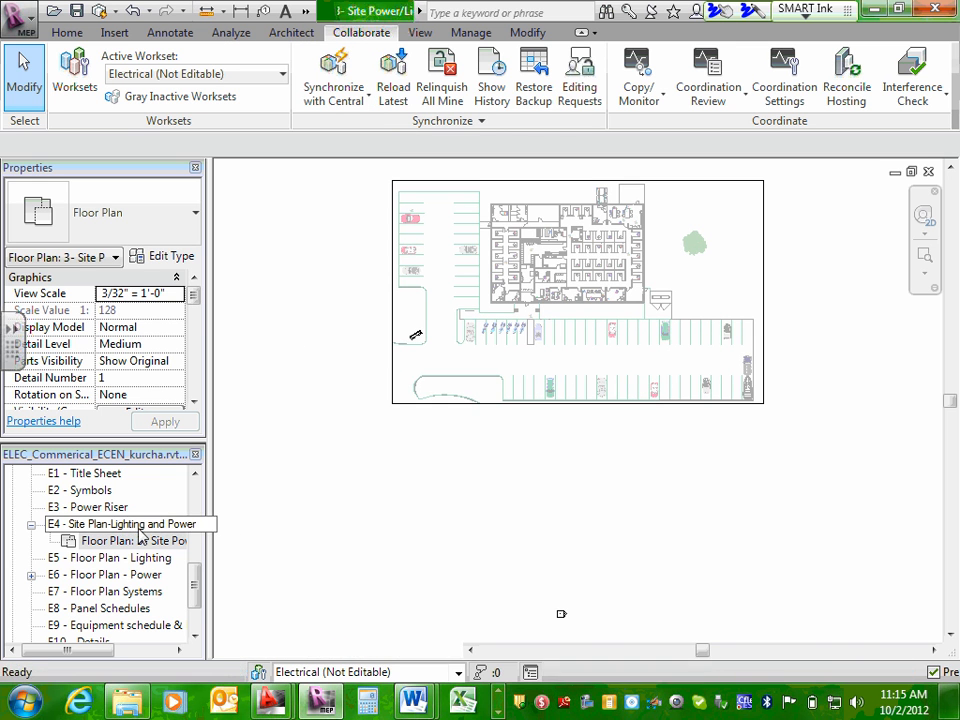
double_click(120, 524)
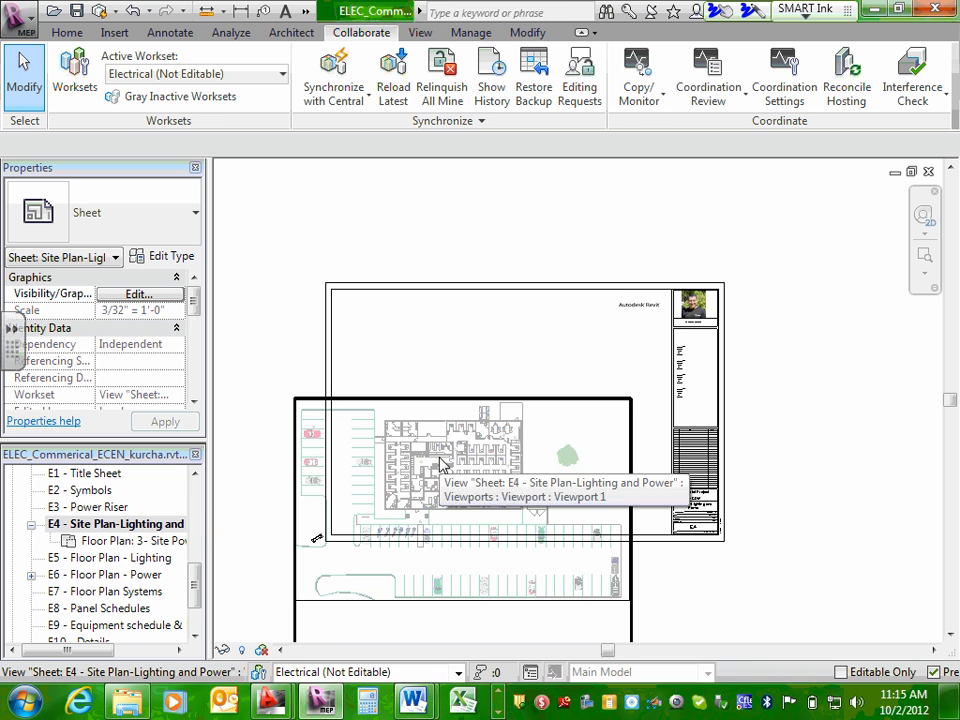
left_click(487, 385)
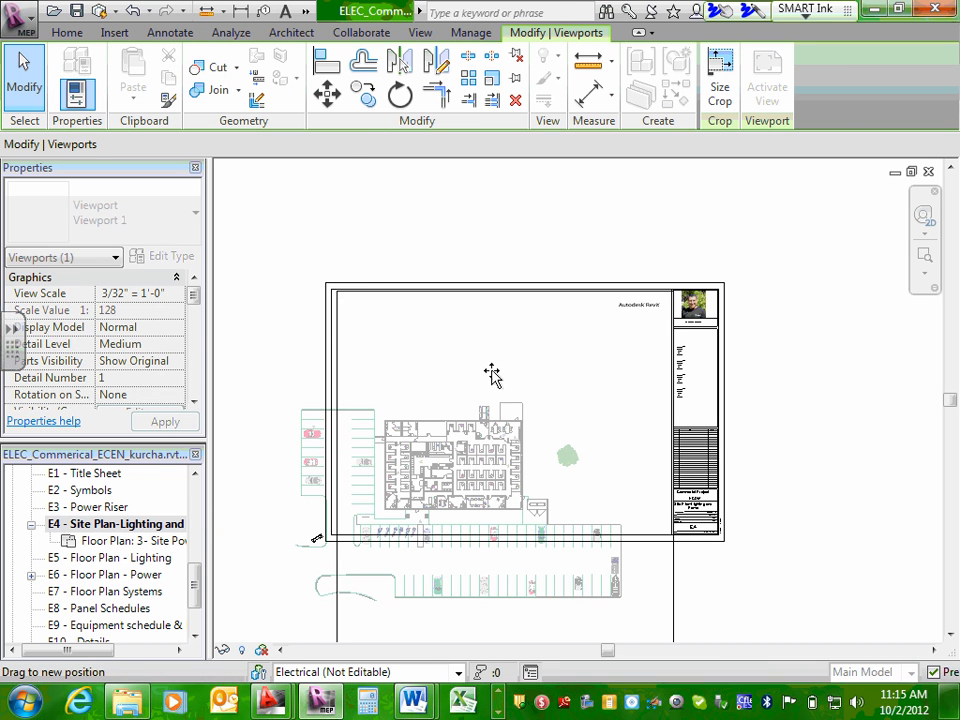
left_click_drag(490, 389, 490, 390)
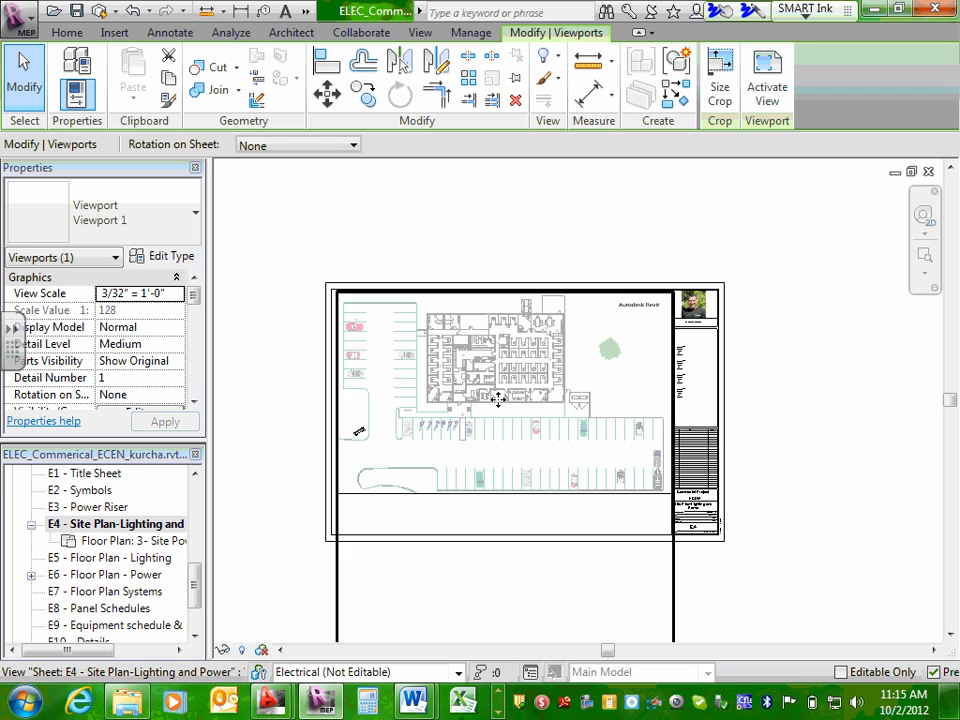
Set the view scale of the 3- Site Power/Light floor plan to 1/16" = 1'-0".
double_click(110, 540)
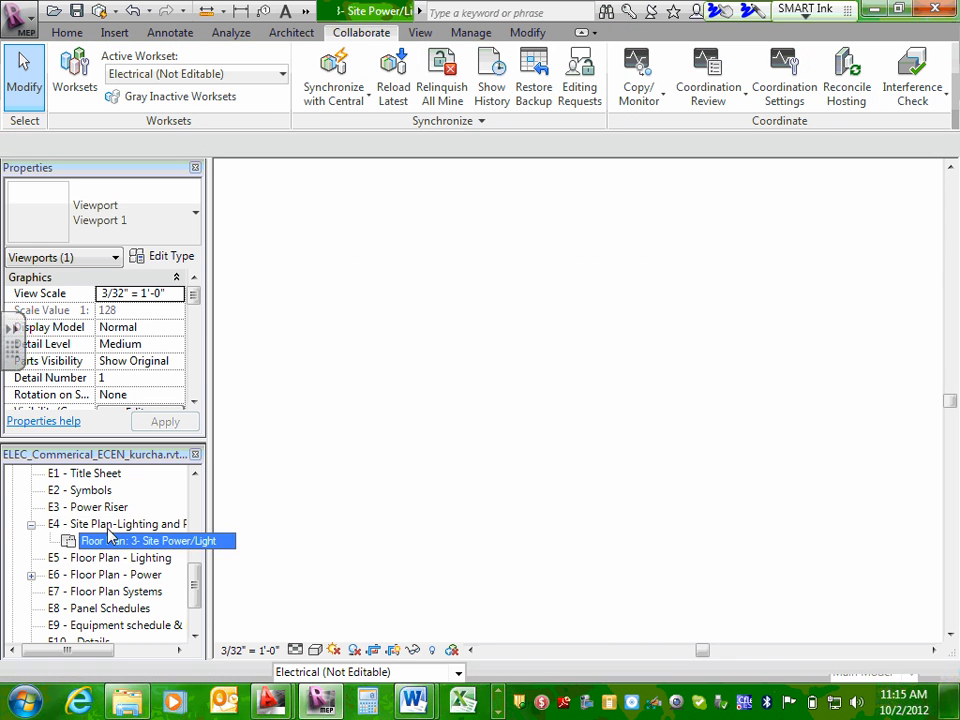
left_click(252, 649)
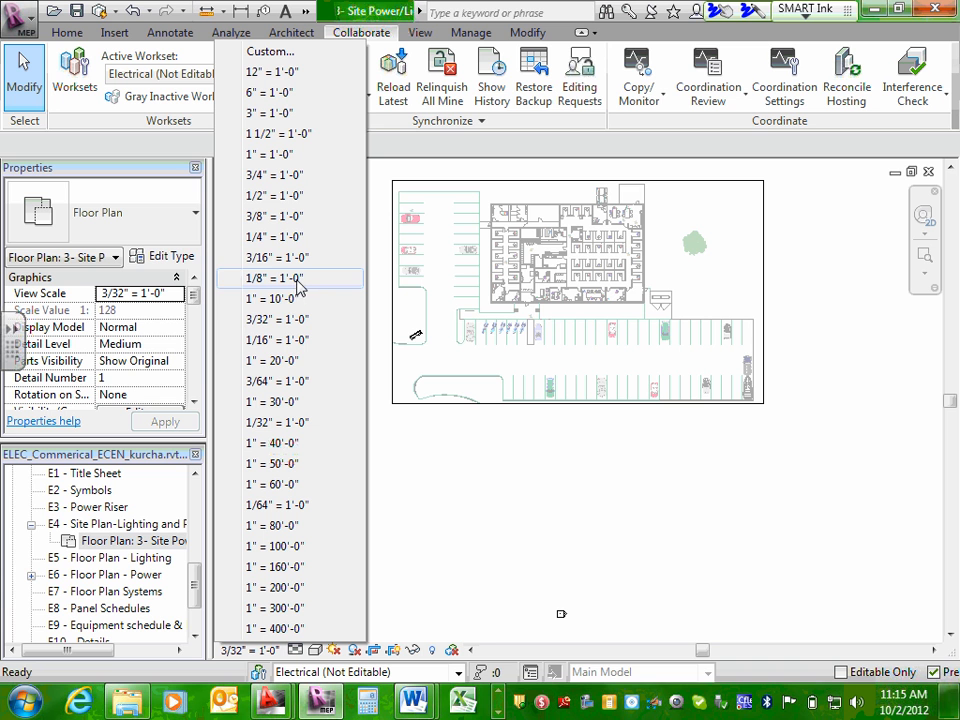
left_click(285, 342)
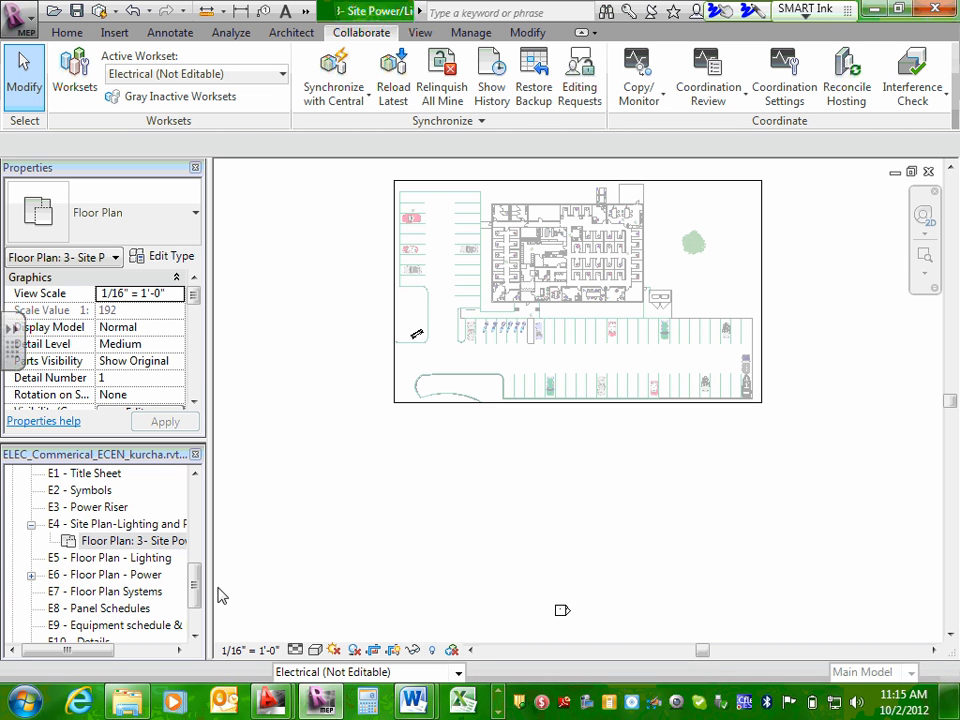
Move the site plan viewport on sheet E4 up into the middle of the drawing area, clear of the title block.
double_click(130, 524)
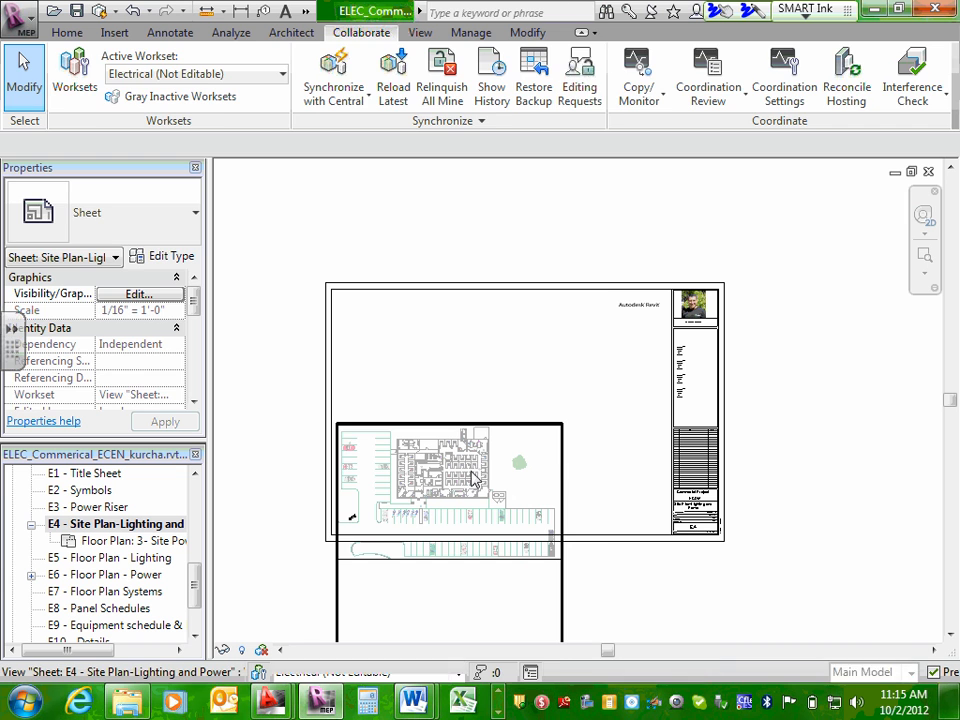
left_click(514, 343)
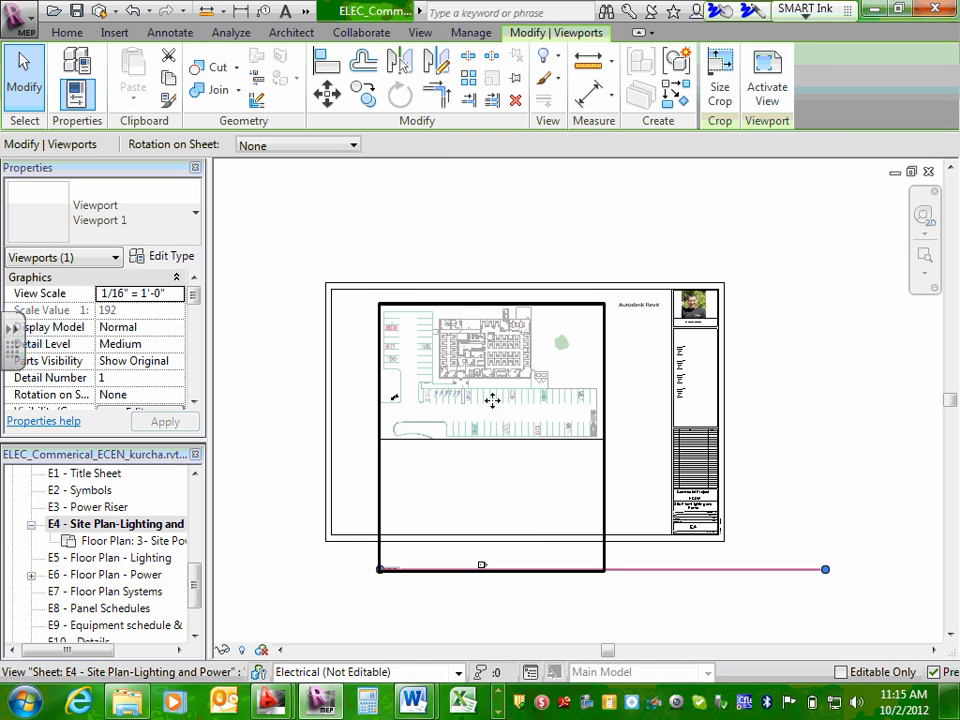
left_click_drag(483, 350, 489, 381)
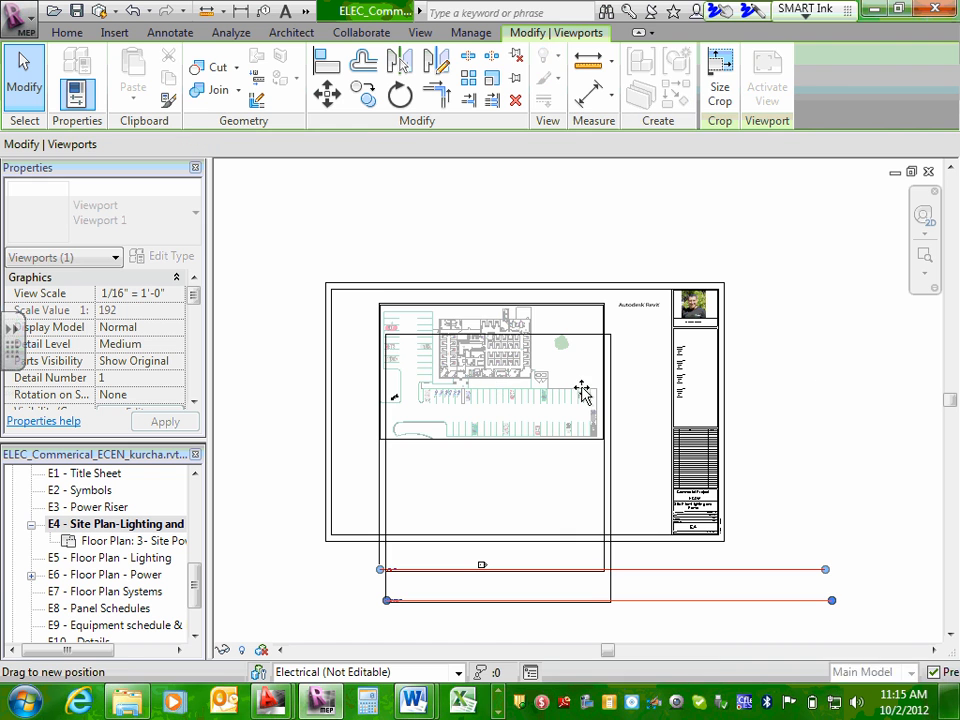
left_click(818, 385)
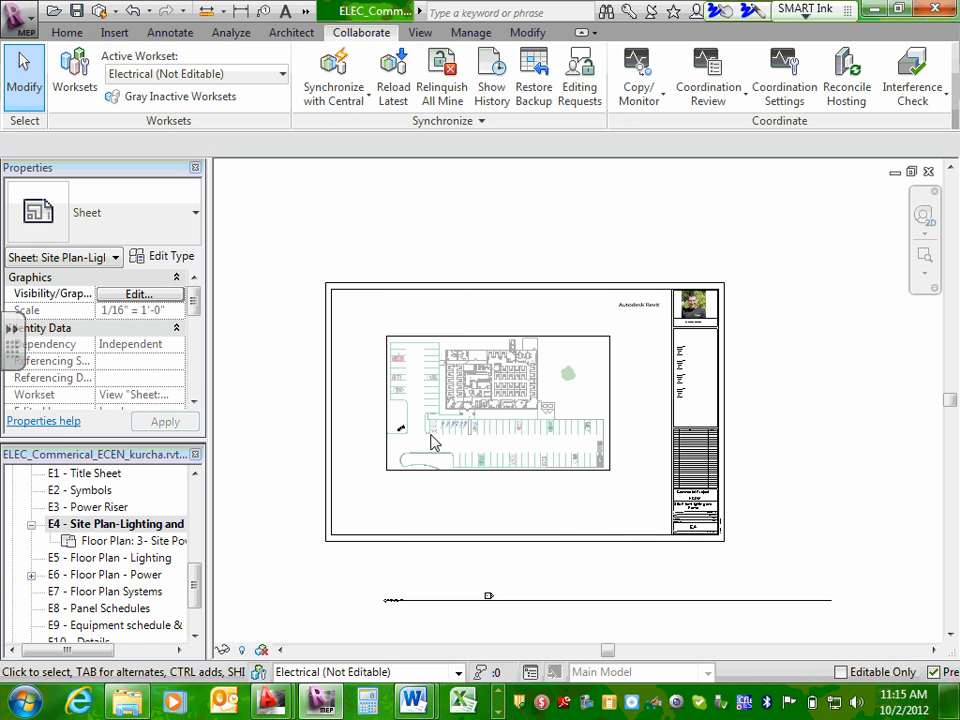
Review the view scale options of the 3- Site Power/Light floor plan and return to sheet E4 to check the viewport's fit.
double_click(129, 543)
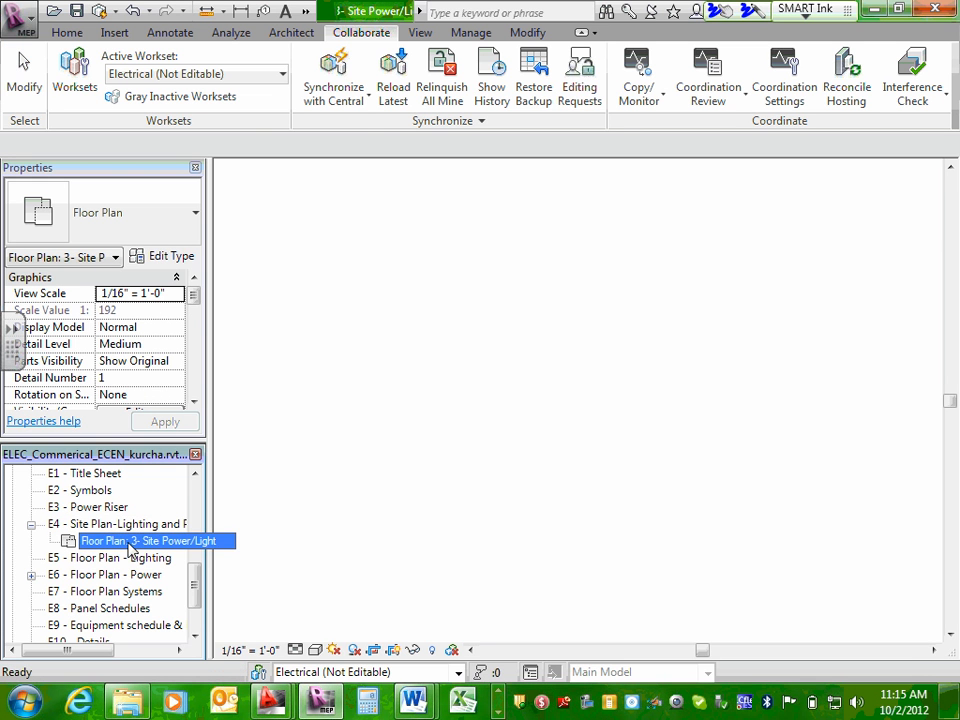
left_click(245, 650)
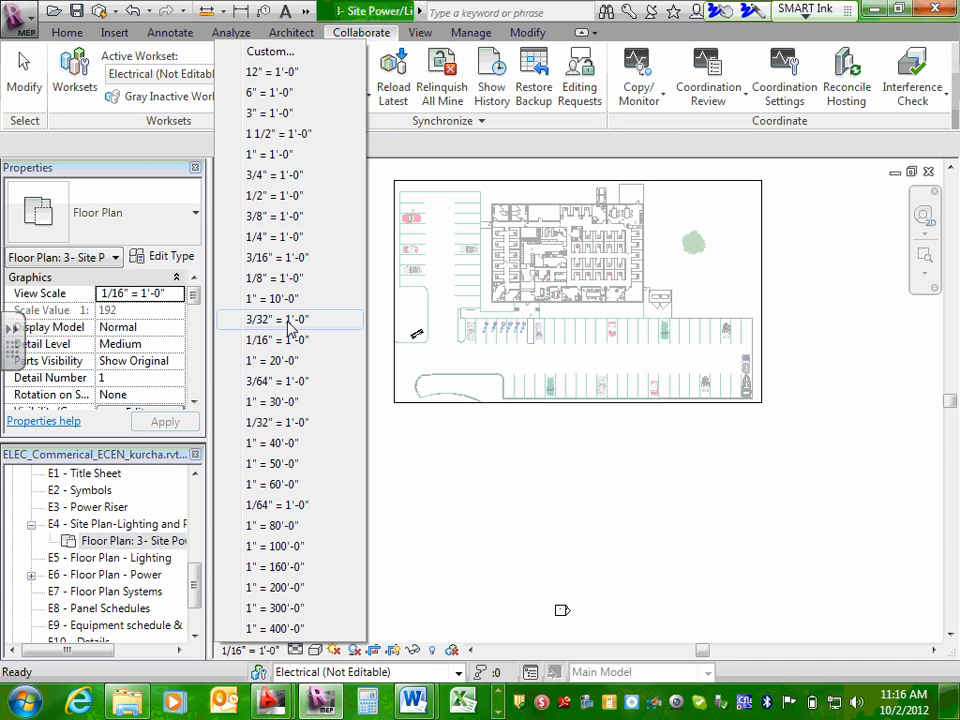
double_click(103, 523)
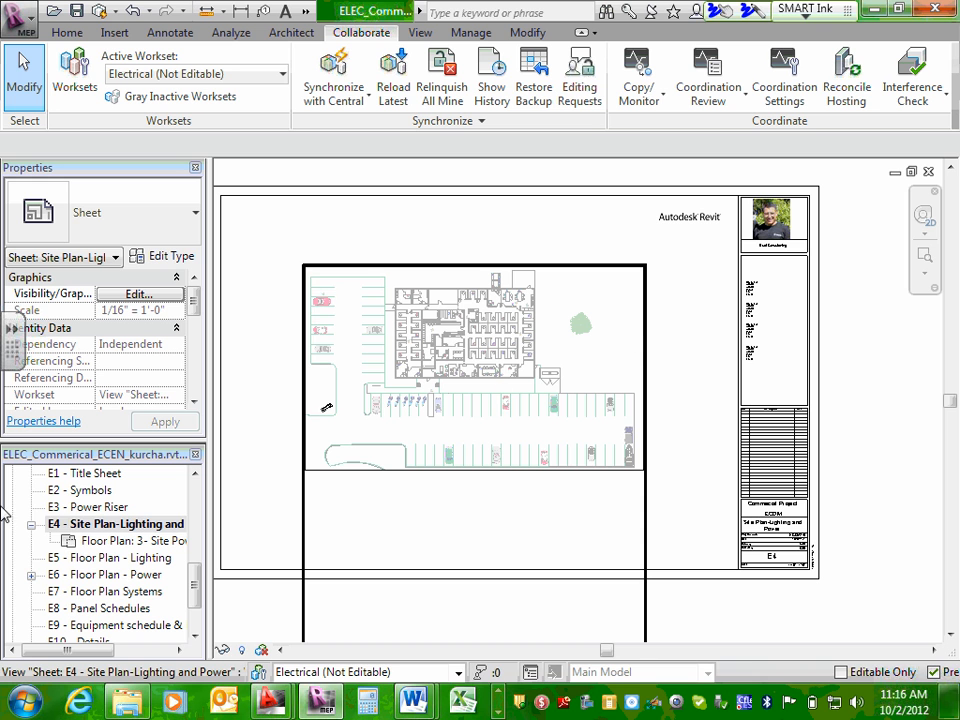
left_click(88, 526)
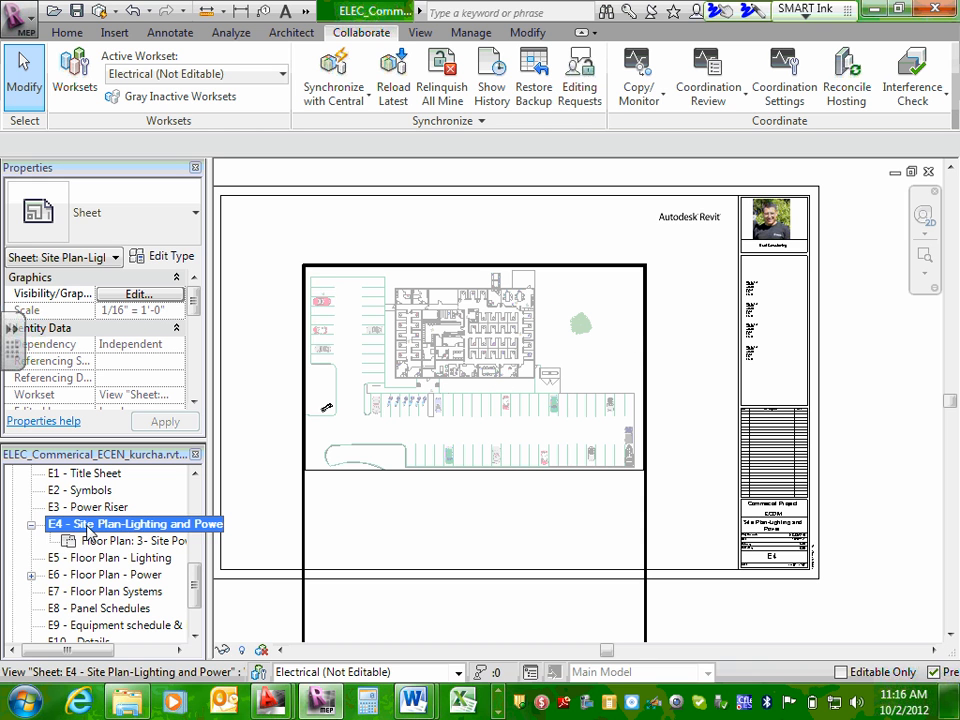
Expand sheet E6 - Floor Plan - Power, open its 1 - Floor Power plan and inspect the cropped floor layout.
left_click(31, 575)
double_click(97, 592)
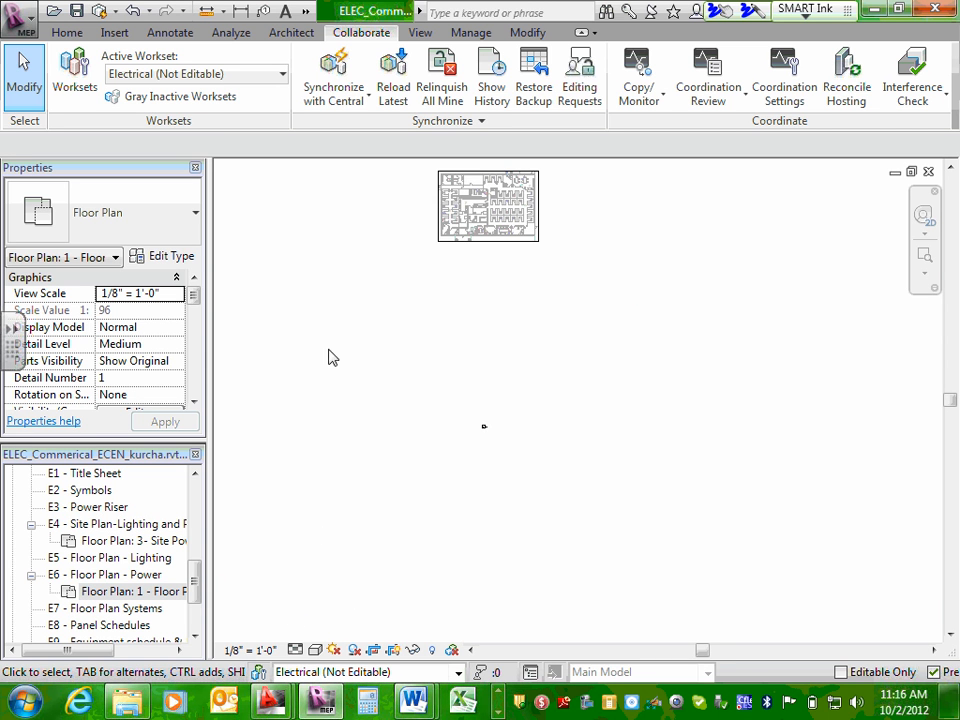
middle_click_drag(384, 396, 402, 511)
scroll(500, 310, "up", 5)
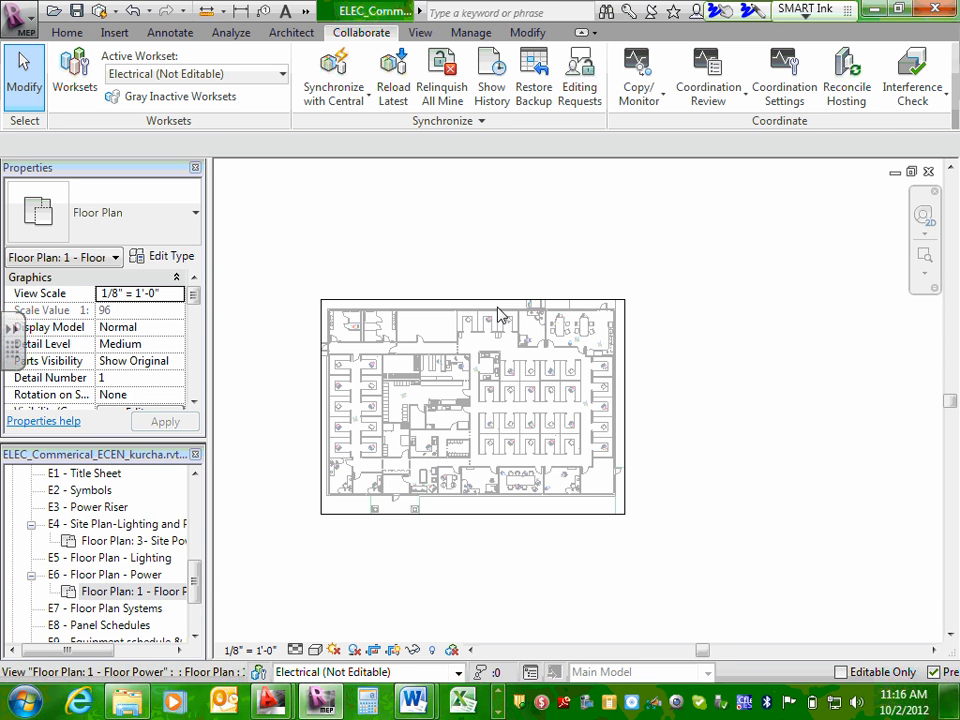
scroll(726, 340, "down", 3)
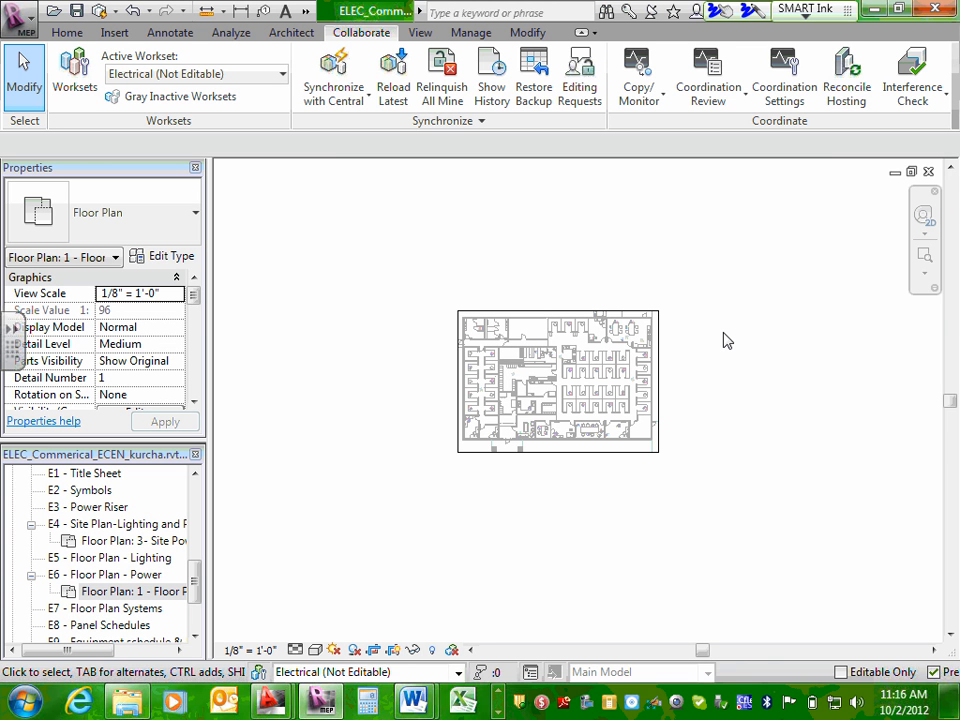
Collapse the placed views under sheets E4 and E6 and select sheet E7 - Floor Plan Systems.
left_click(31, 524)
left_click(31, 558)
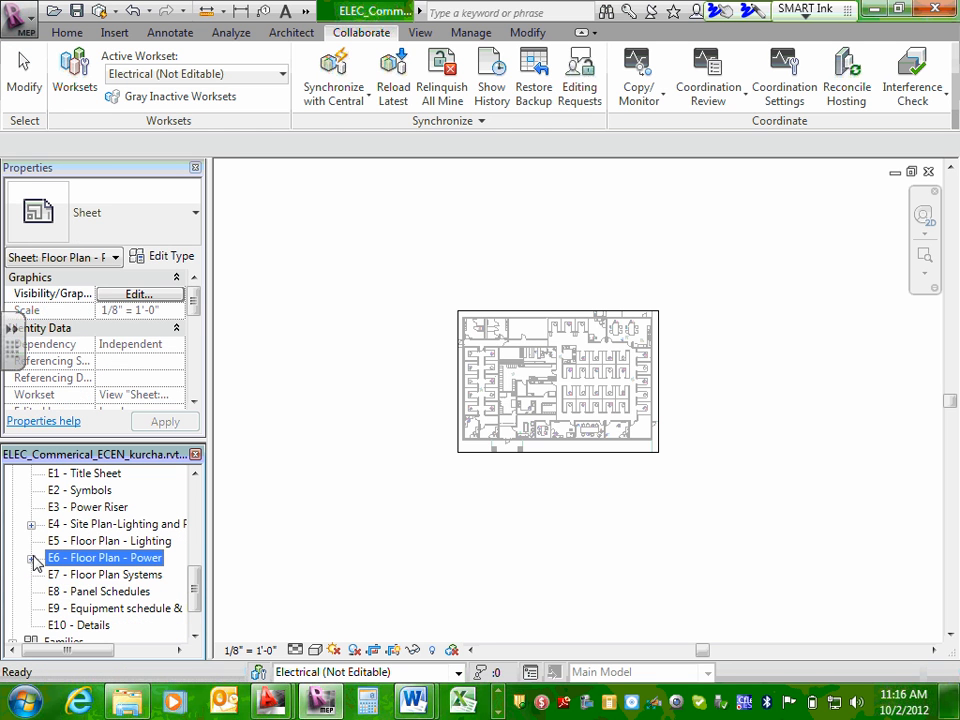
left_click(81, 576)
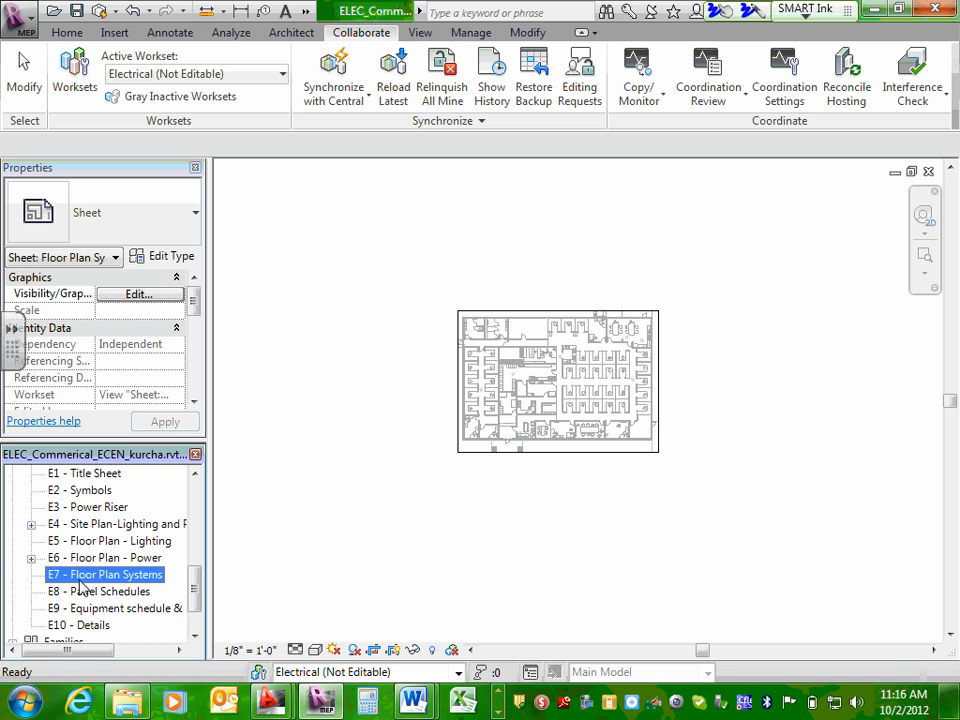
Add the Floor Plan: 2- Floor LV view to sheet E7 - Floor Plan Systems.
right_click(83, 589)
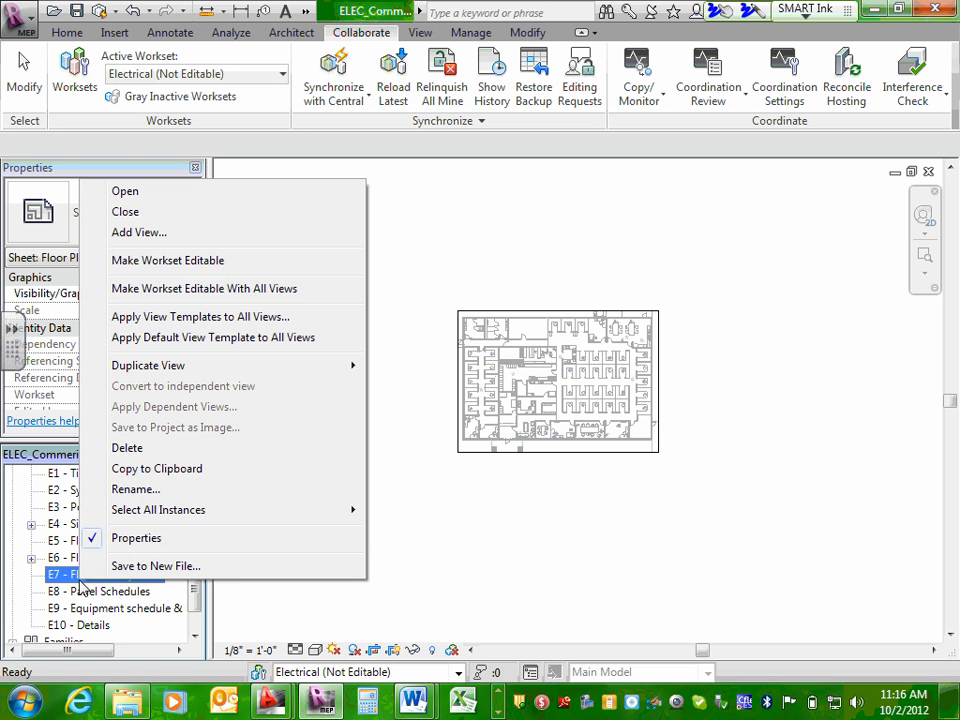
left_click(160, 232)
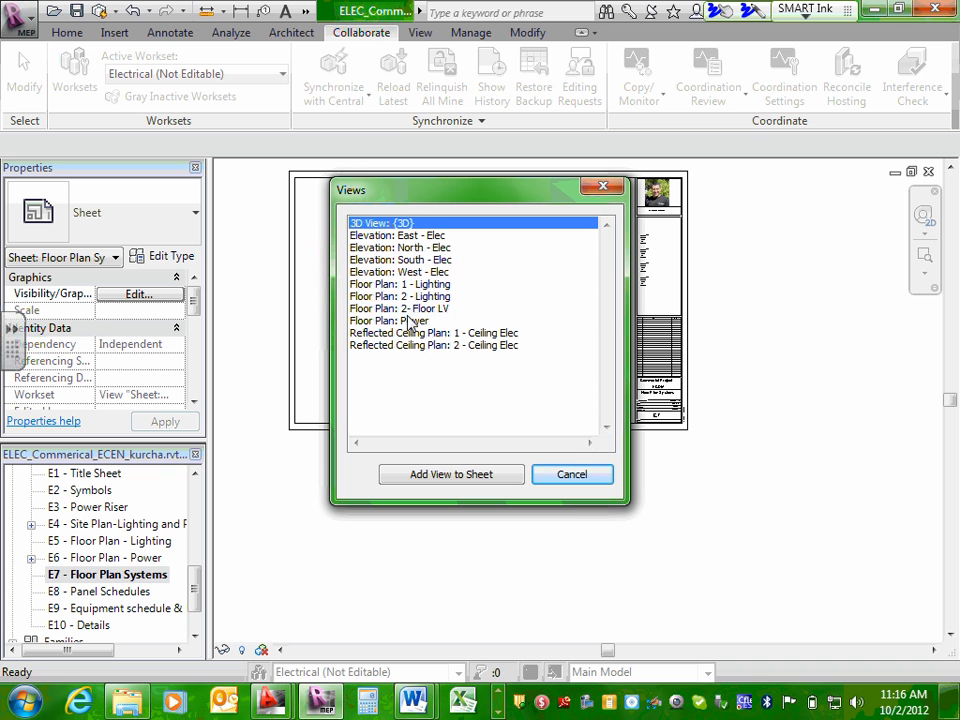
left_click(411, 309)
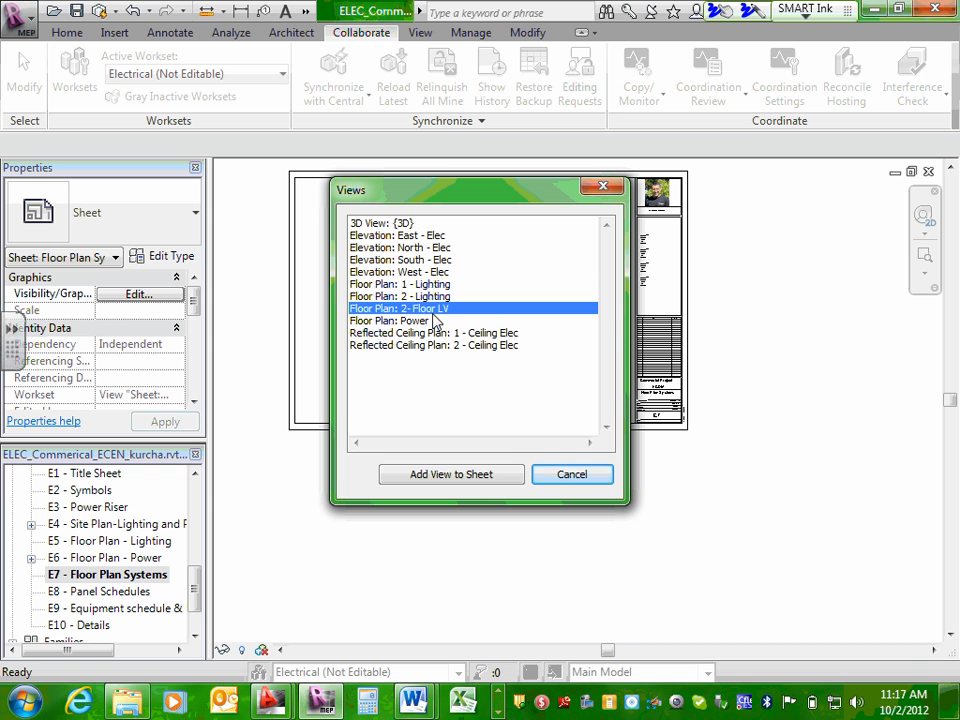
left_click(472, 478)
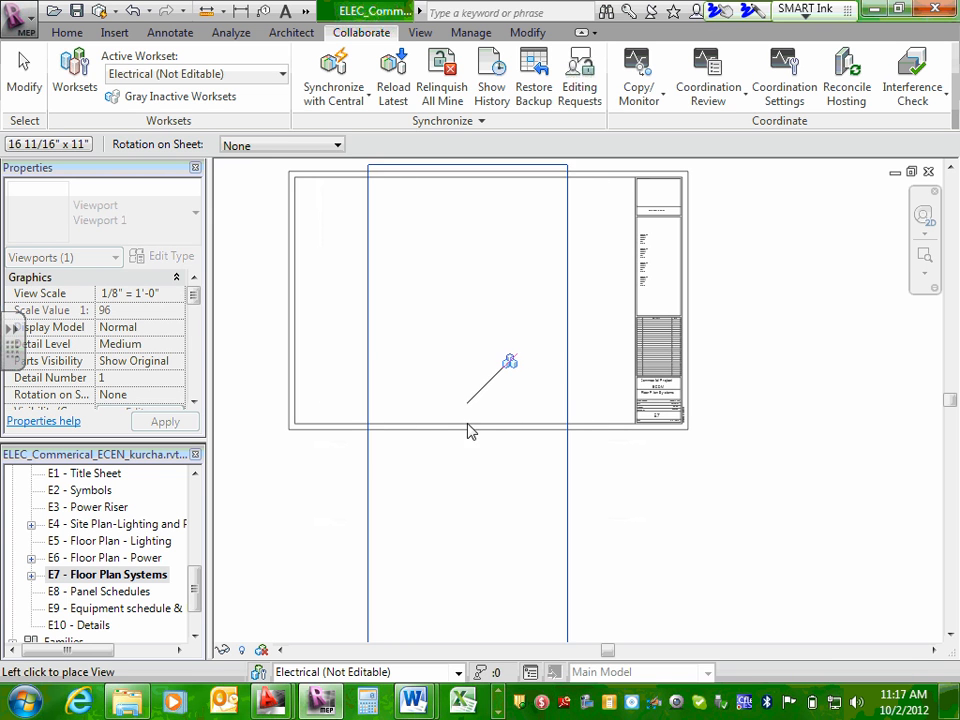
left_click(466, 438)
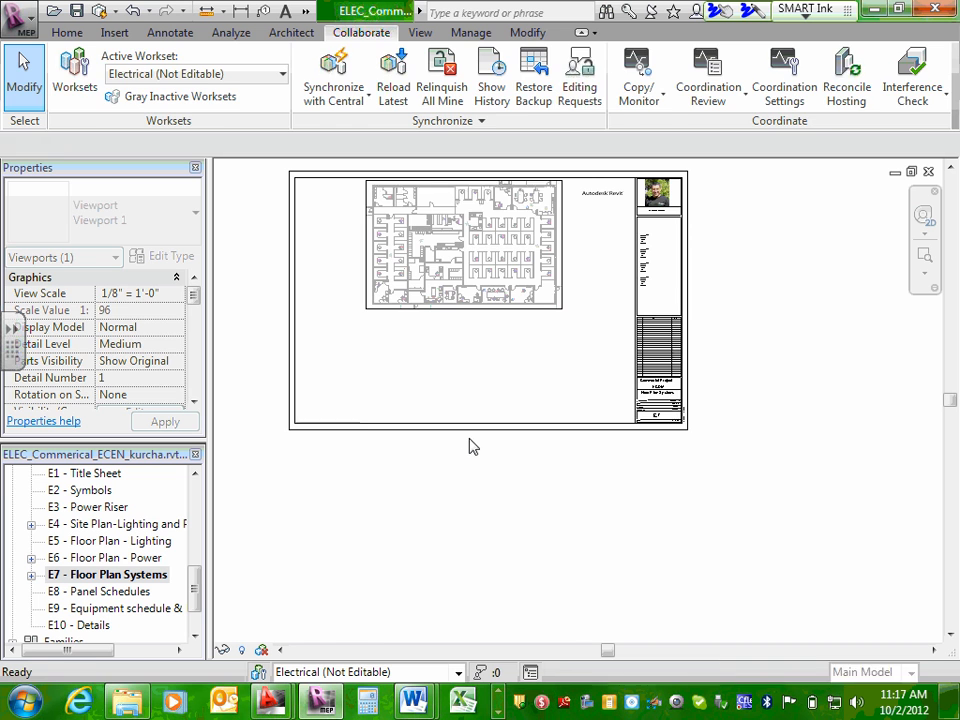
Move the low-voltage plan viewport down into the middle of sheet E7's drawing area, clear of the title block.
left_click(476, 381)
mouse_move(465, 274)
left_mouse_down()
mouse_move(460, 318)
mouse_move(469, 291)
left_mouse_up()
left_click(871, 500)
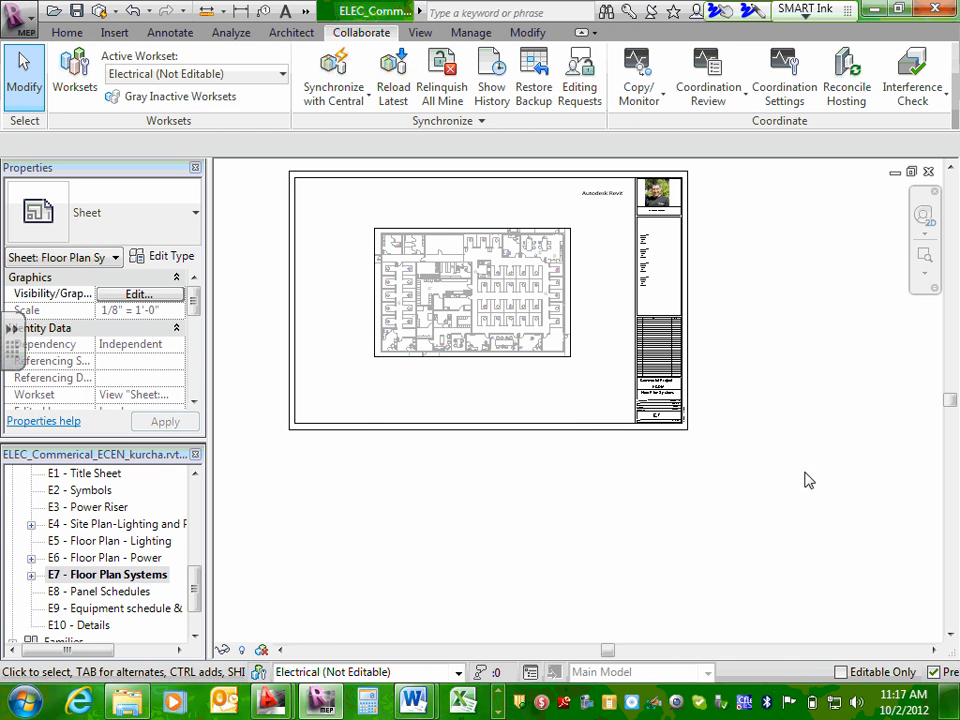
scroll(808, 452, "down", 2)
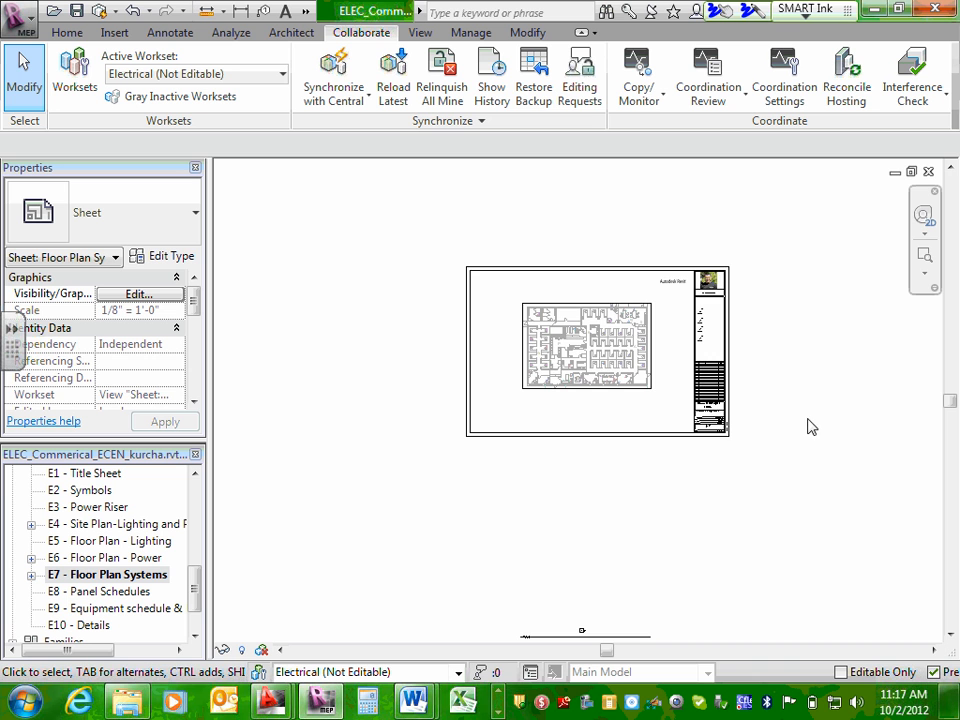
middle_click_drag(861, 446, 782, 446)
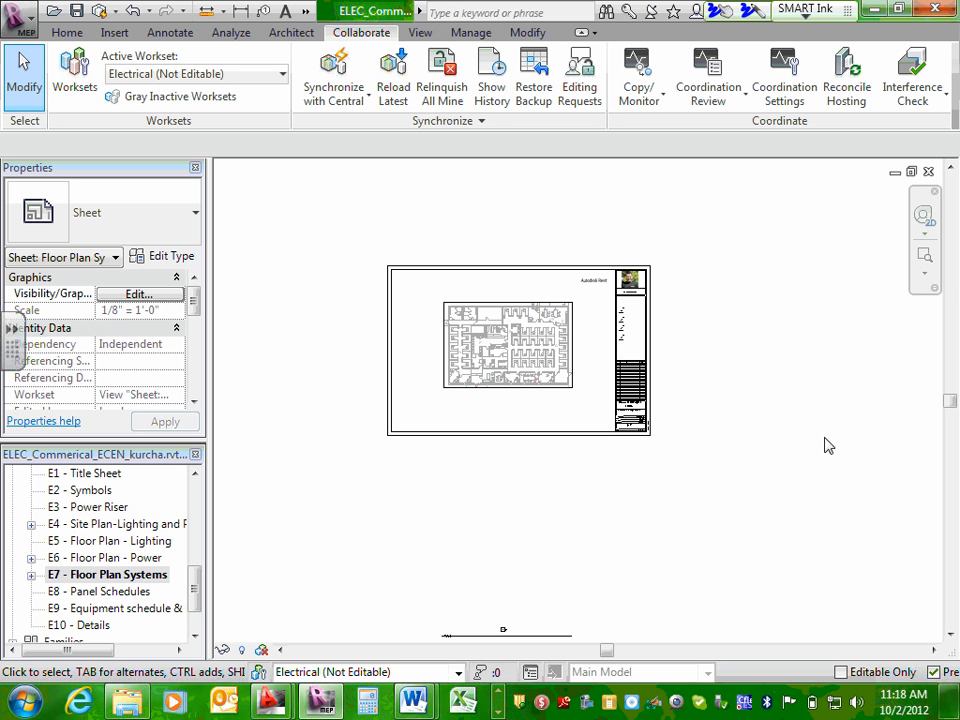
left_click(321, 101)
left_click(336, 70)
left_click(500, 575)
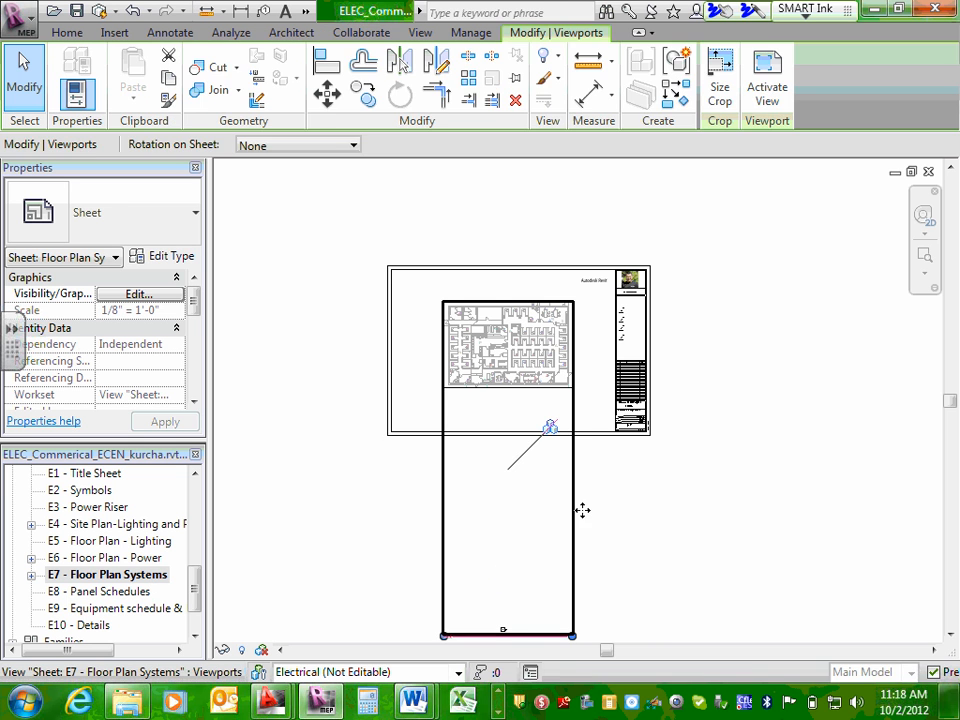
left_click(637, 501)
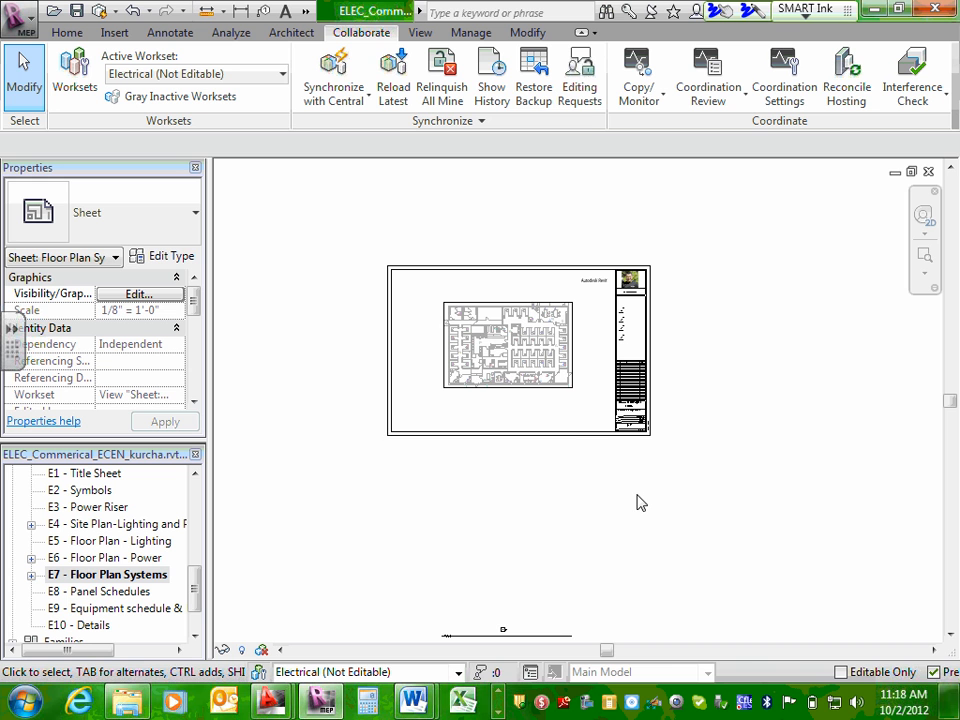
scroll(545, 635, "up", 4)
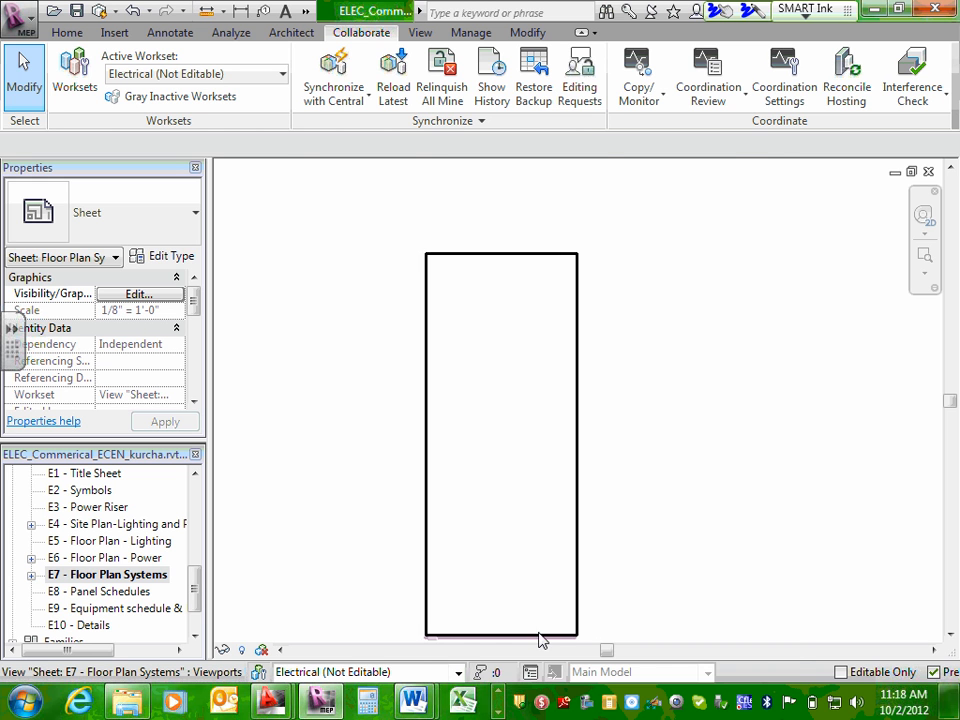
scroll(538, 640, "down", 5)
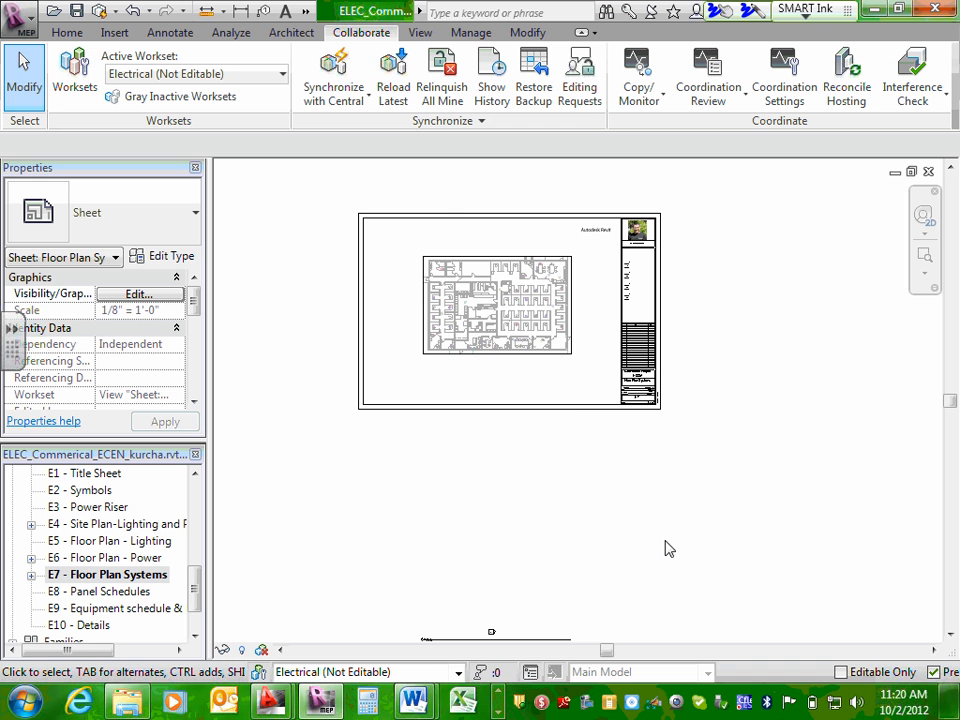
left_click(578, 330)
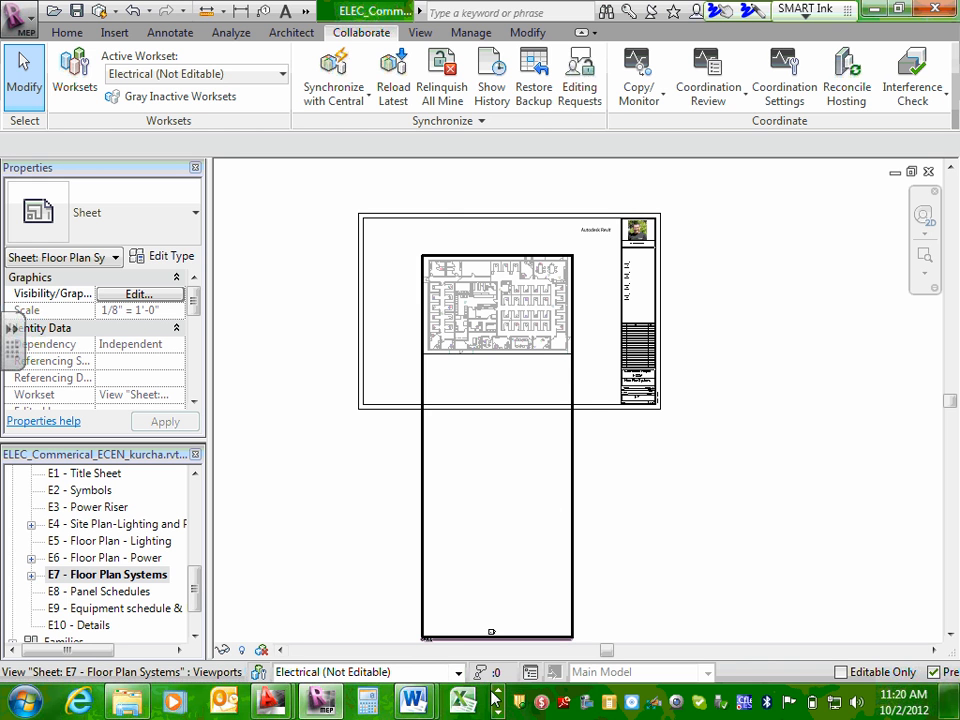
left_click(499, 712)
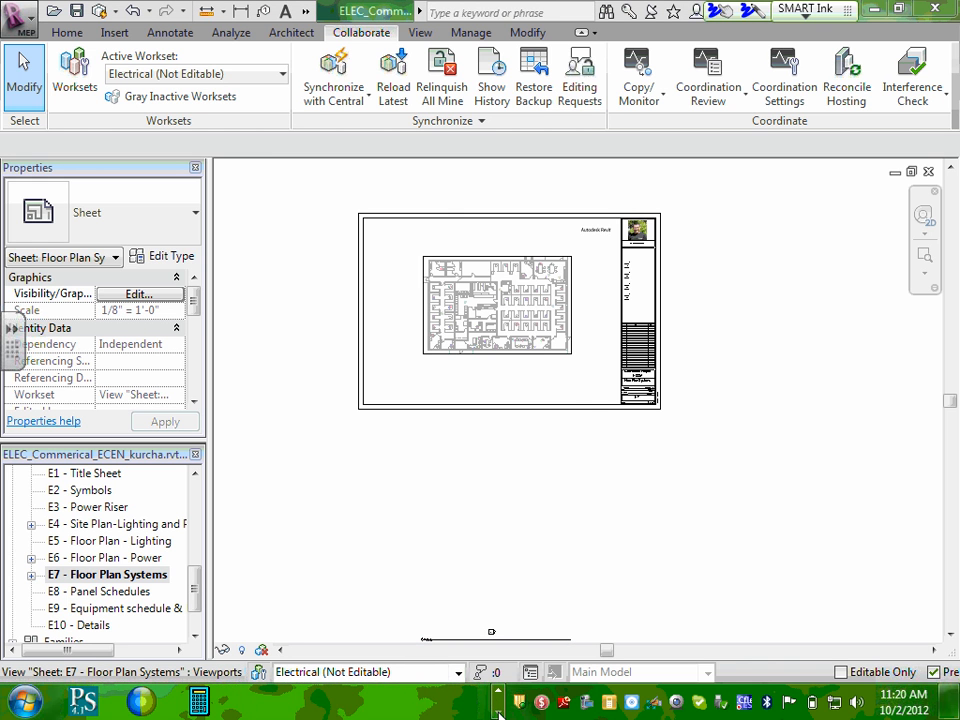
left_click(499, 693)
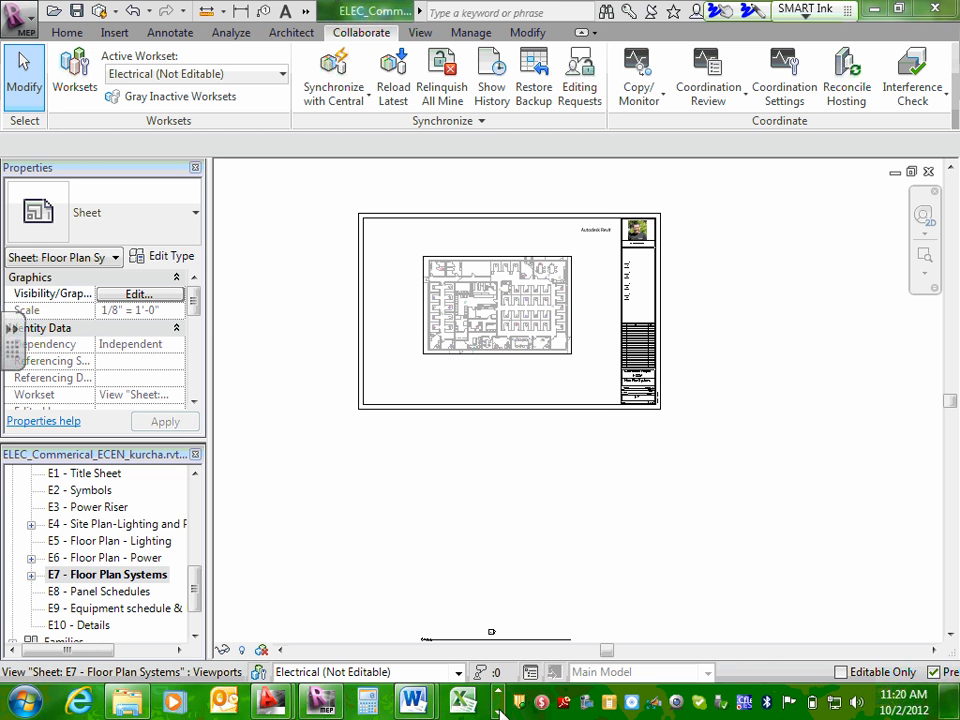
left_click(499, 712)
left_click(499, 712)
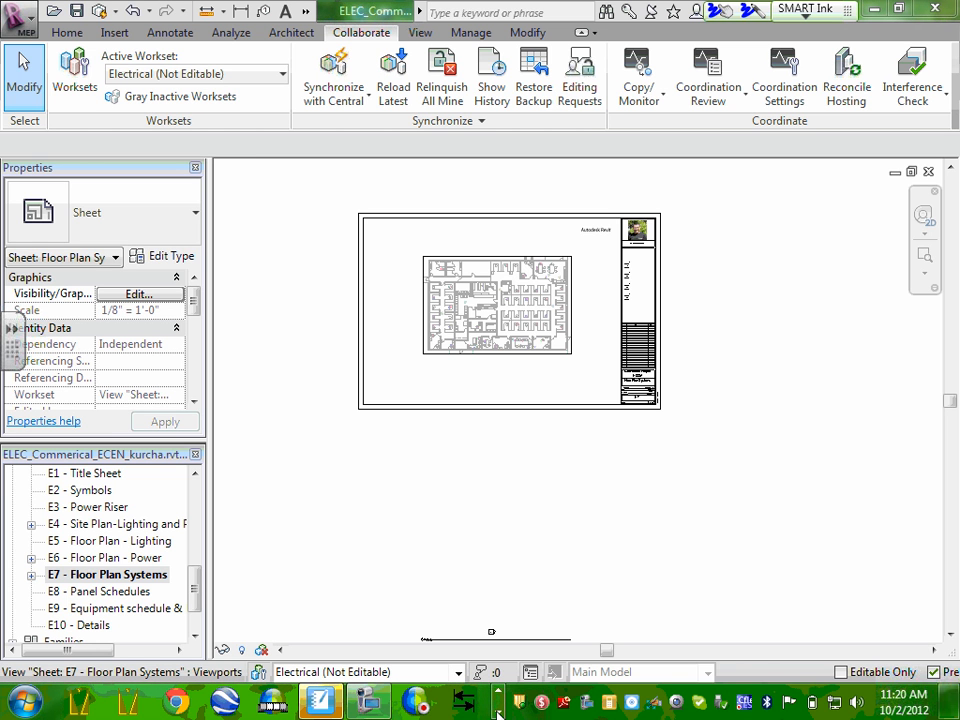
left_click(379, 704)
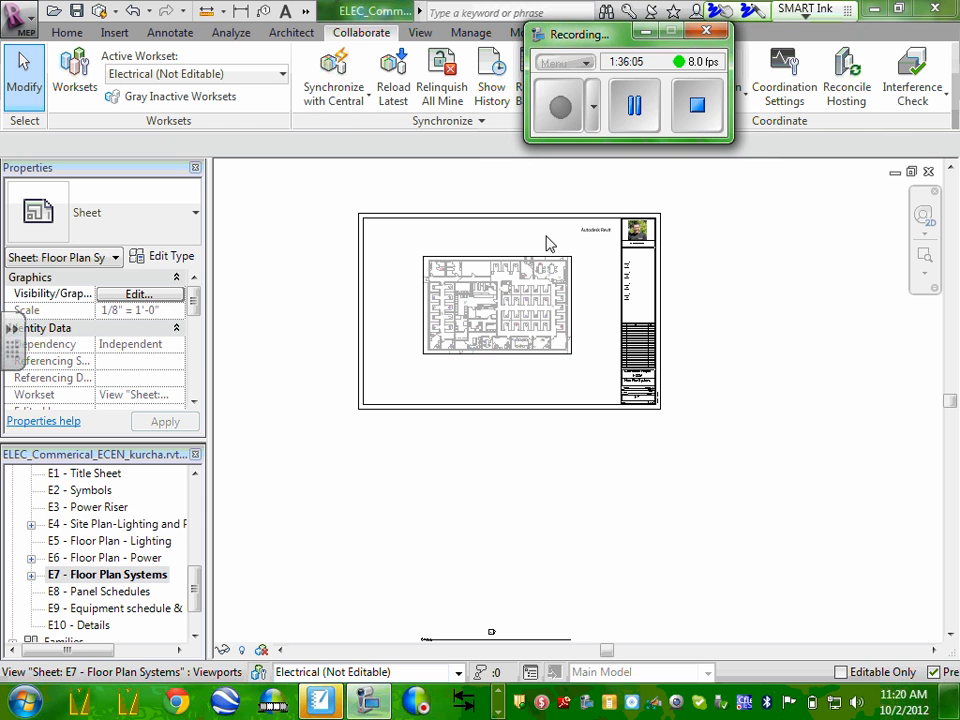
left_click(634, 105)
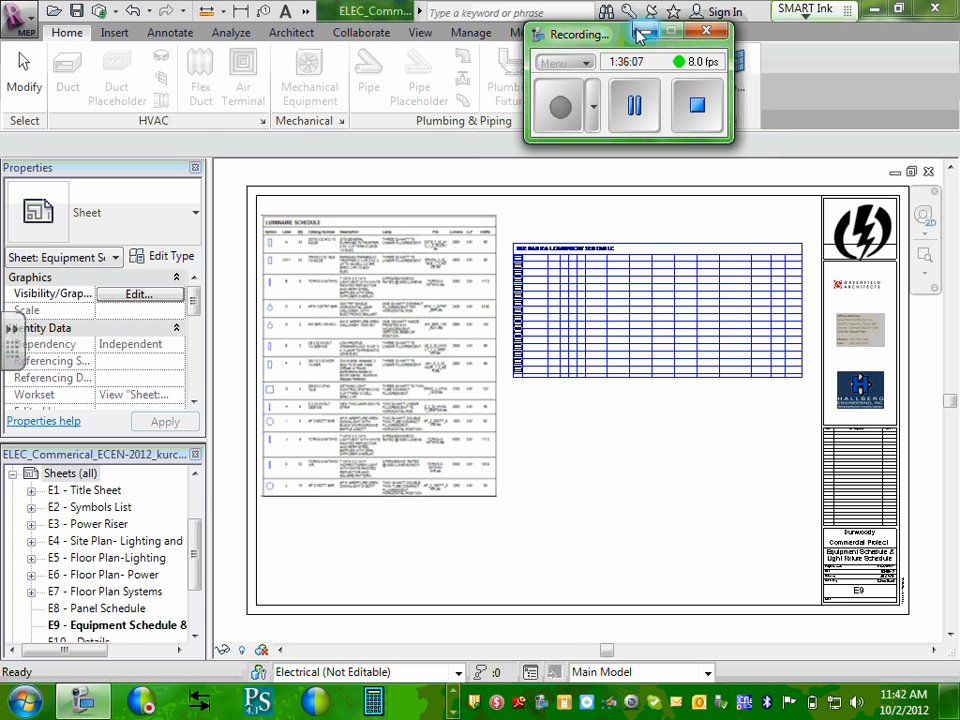
left_click(640, 35)
Collapse and re-expand the Sheets (all) group of the completed sample project to list its electrical sheets.
left_click_drag(199, 525, 198, 492)
left_click(68, 560)
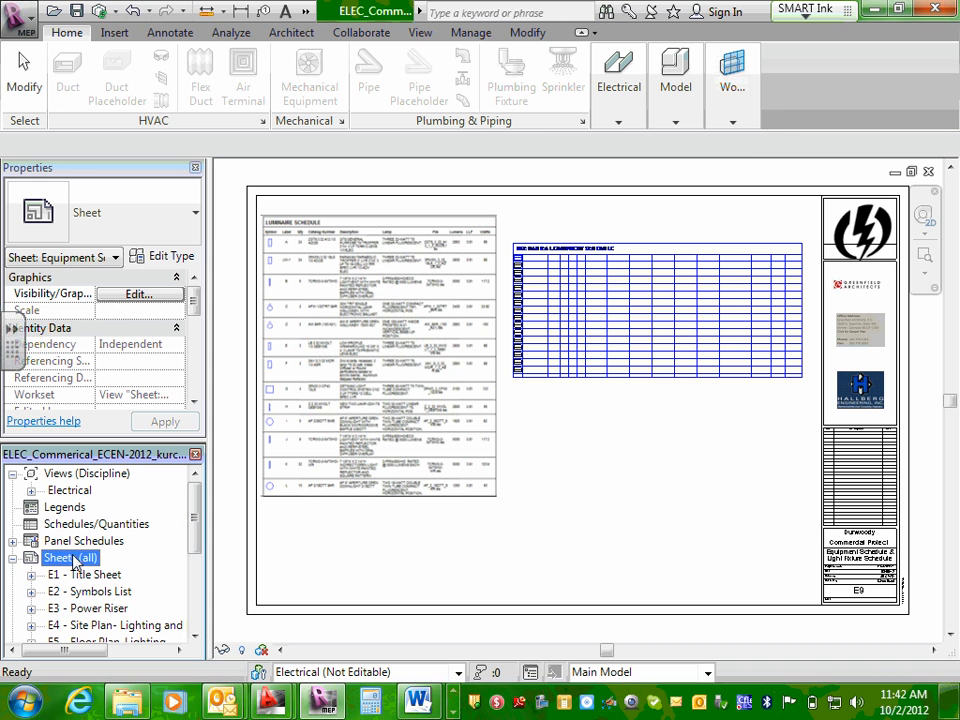
double_click(78, 562)
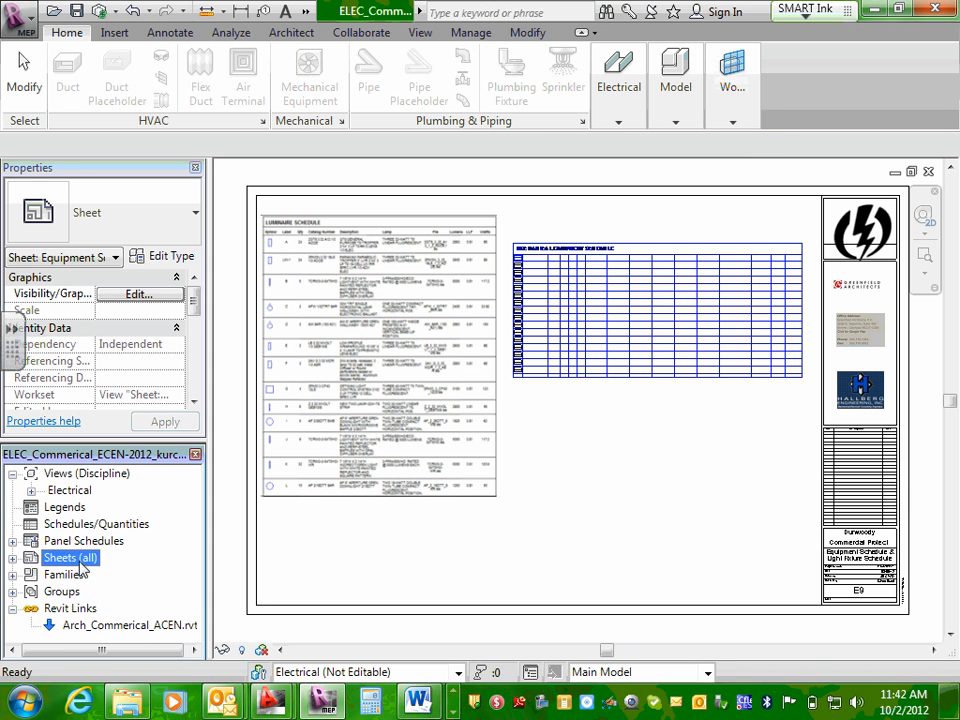
left_click(12, 558)
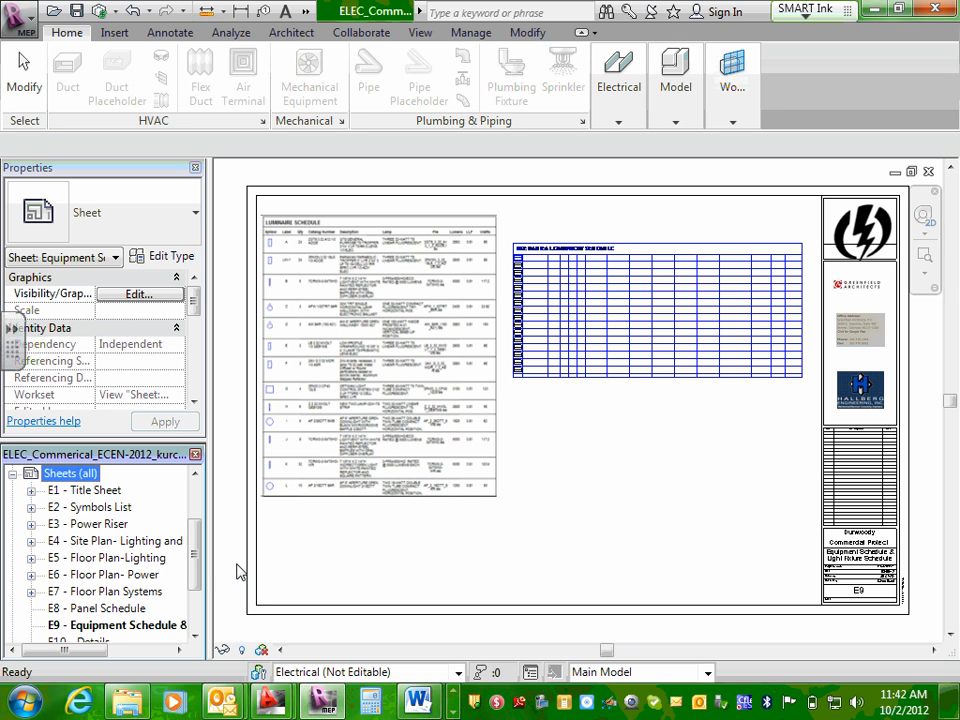
Open sheets E1 - Title Sheet, E2 - Symbols List and E3 - Power Riser in turn and examine their layouts.
double_click(75, 490)
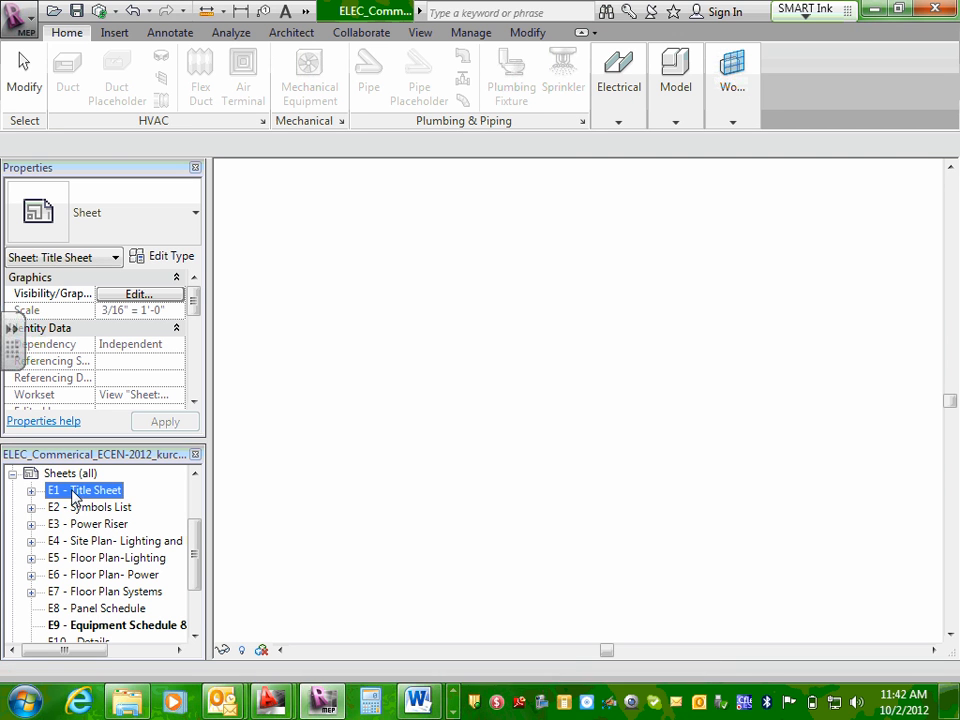
left_click(955, 702)
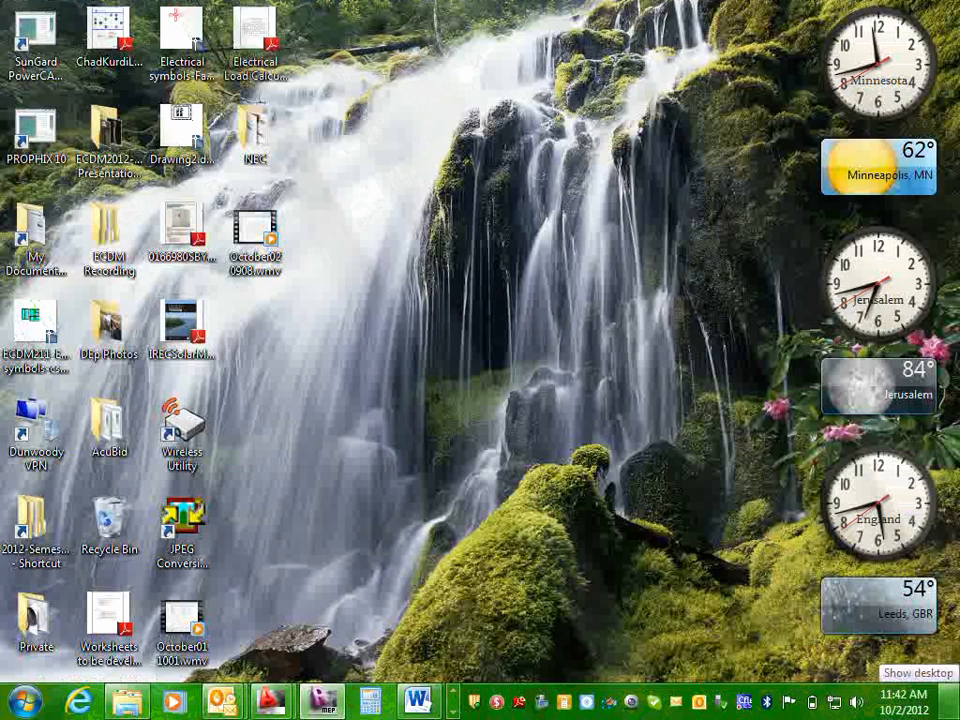
left_click(955, 702)
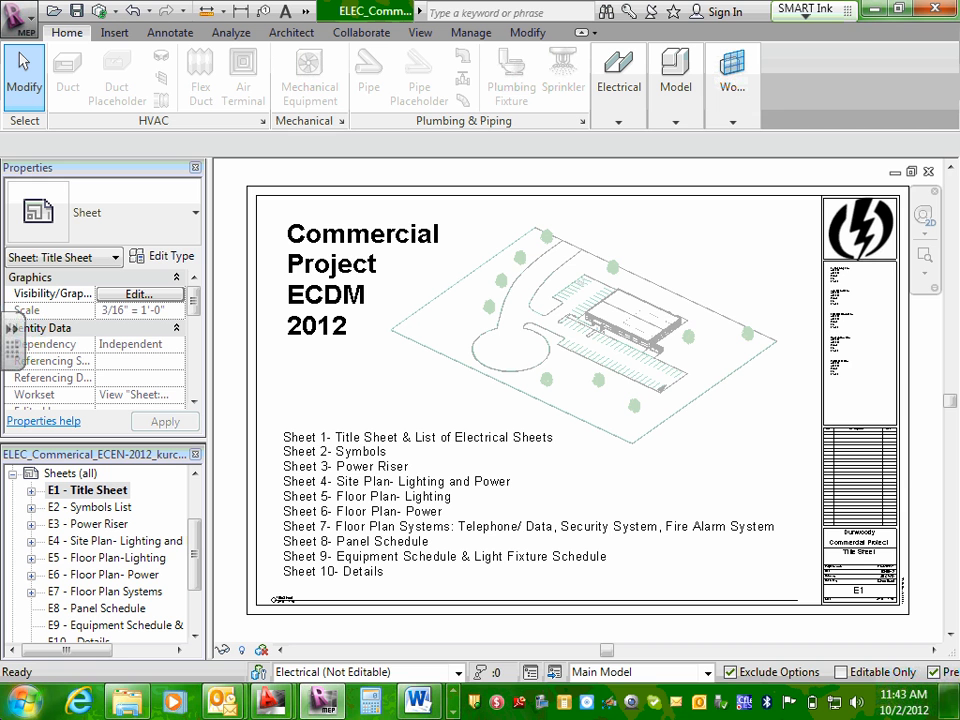
double_click(96, 507)
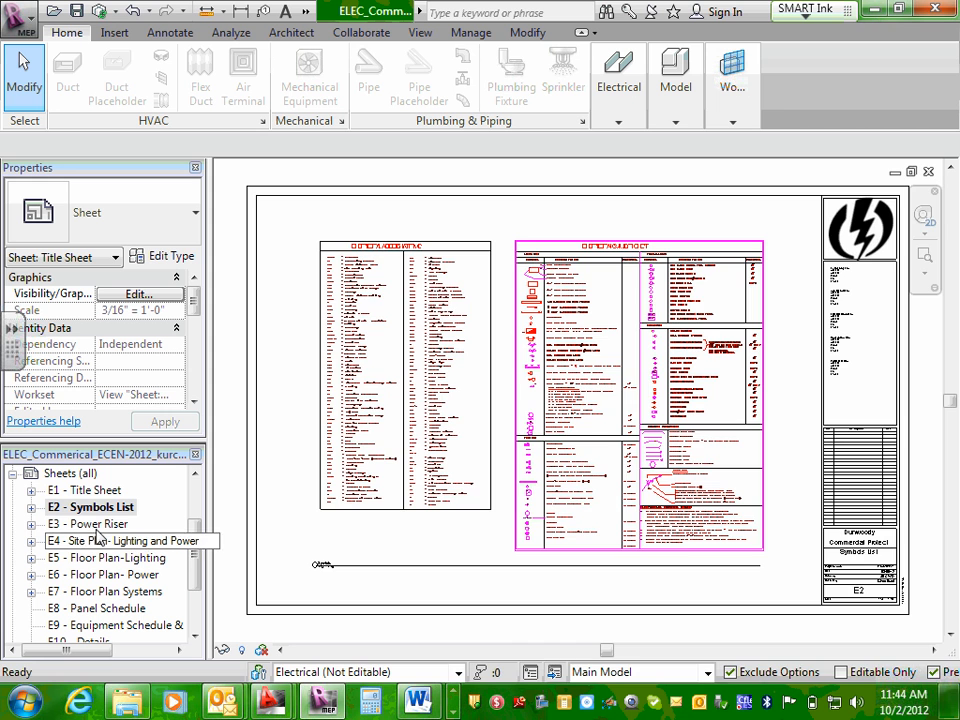
double_click(99, 524)
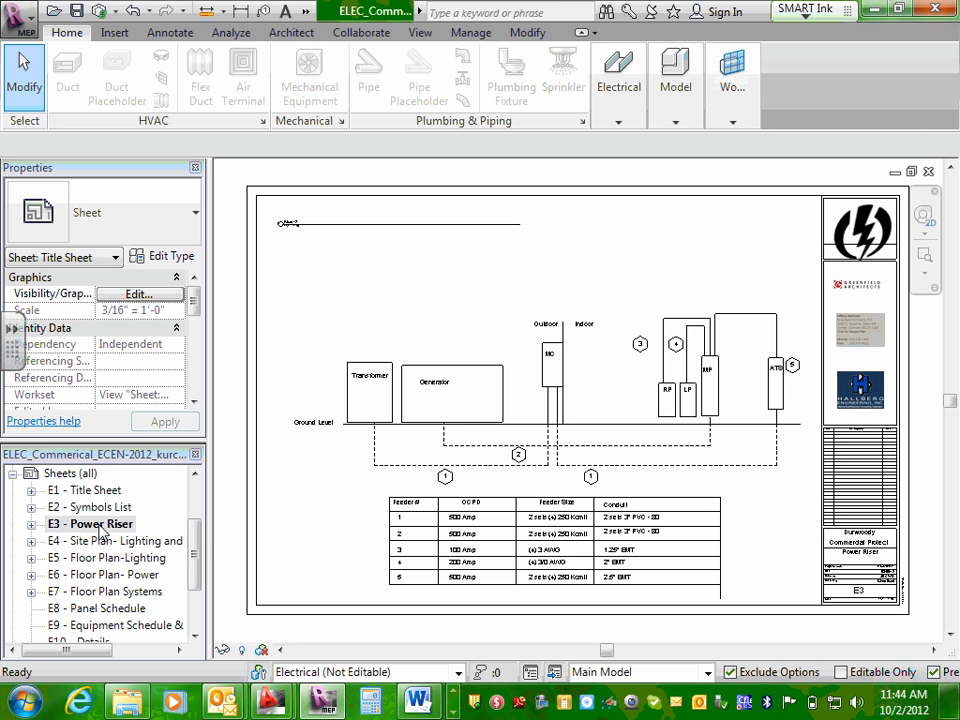
Open sheet E4 - Site Plan- Lighting and Power and examine the exterior equipment and light fixture tags along the building.
double_click(110, 542)
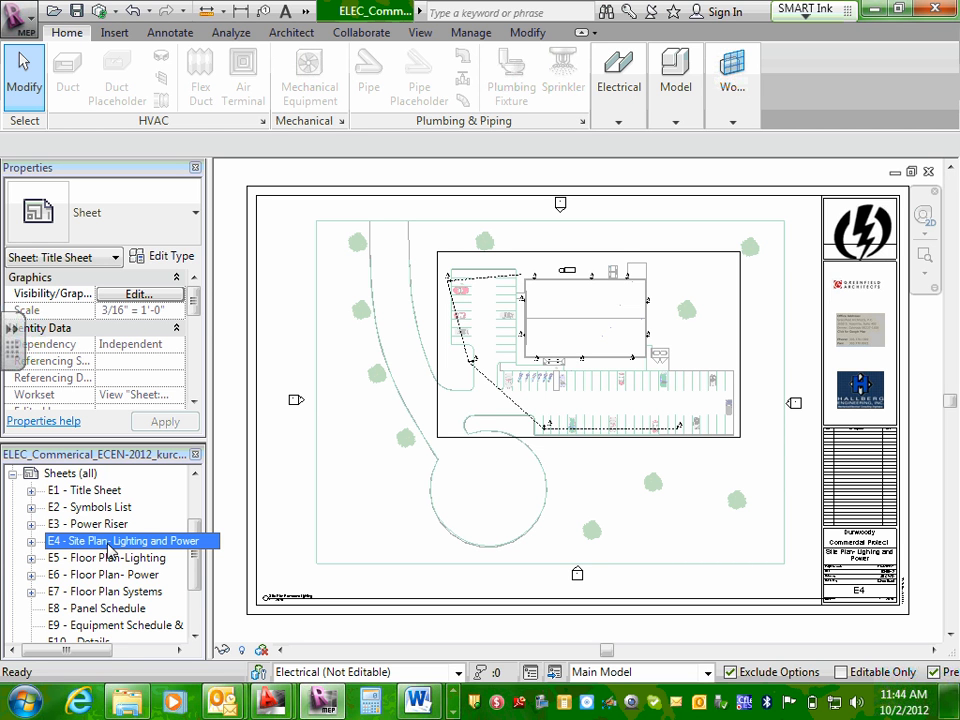
scroll(600, 262, "up", 5)
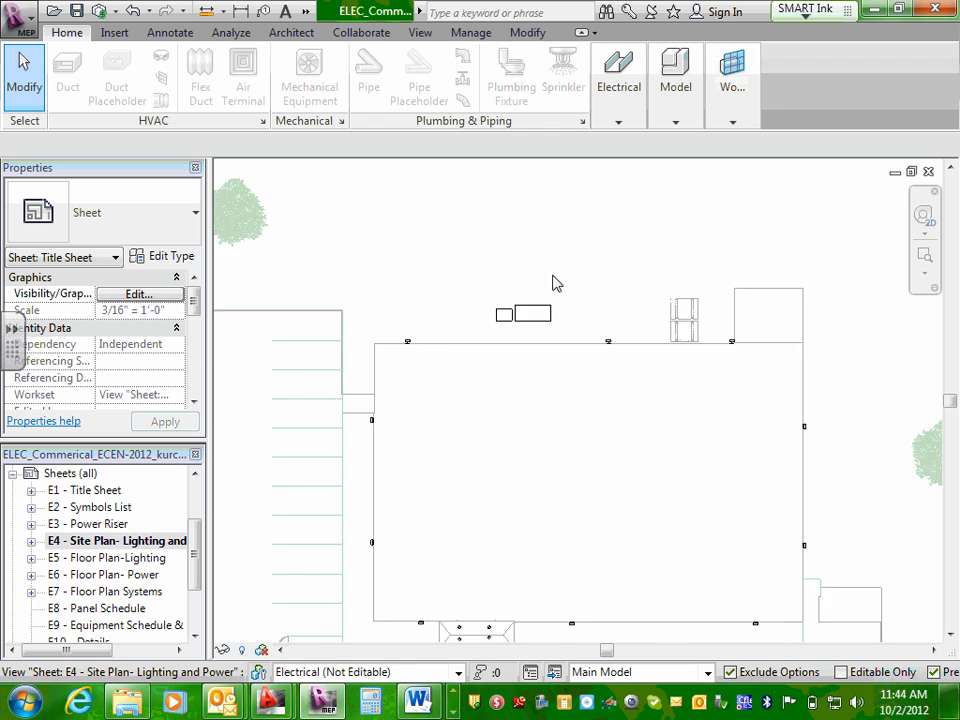
scroll(557, 283, "up", 2)
scroll(555, 400, "up", 1)
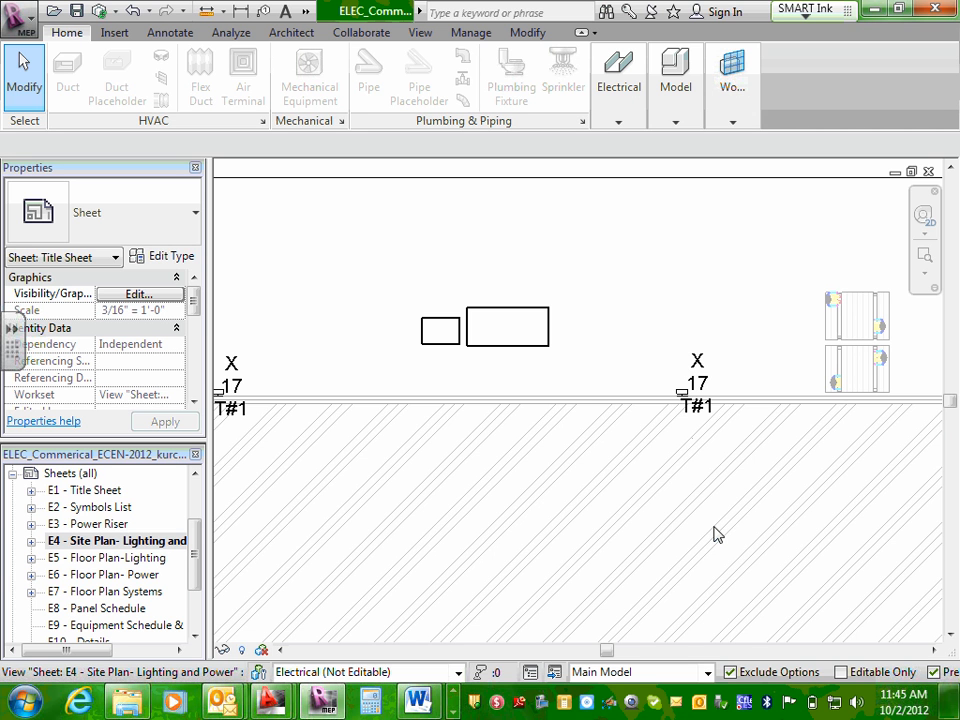
scroll(671, 403, "down", 5)
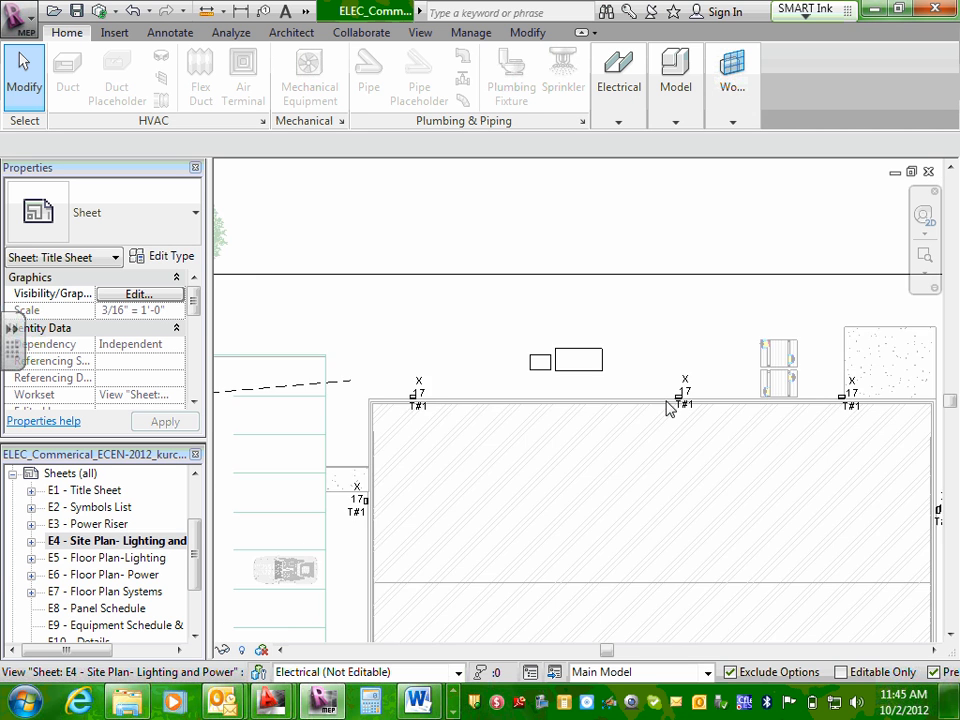
scroll(665, 400, "down", 4)
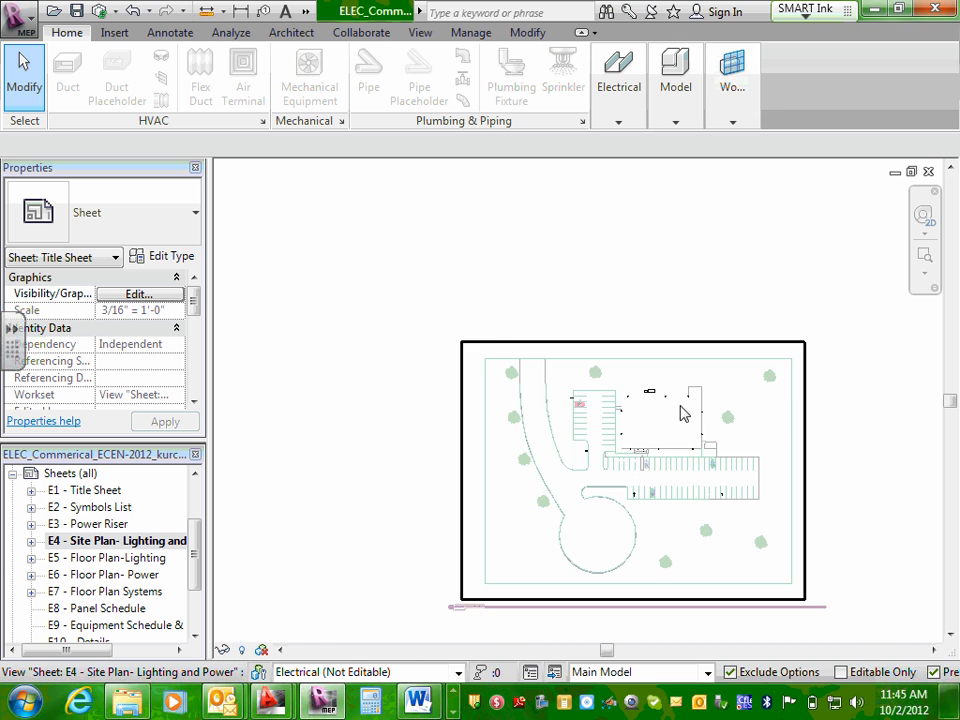
Open sheet E5 - Floor Plan-Lighting and examine the tags on the light fixtures in the small rooms.
double_click(98, 563)
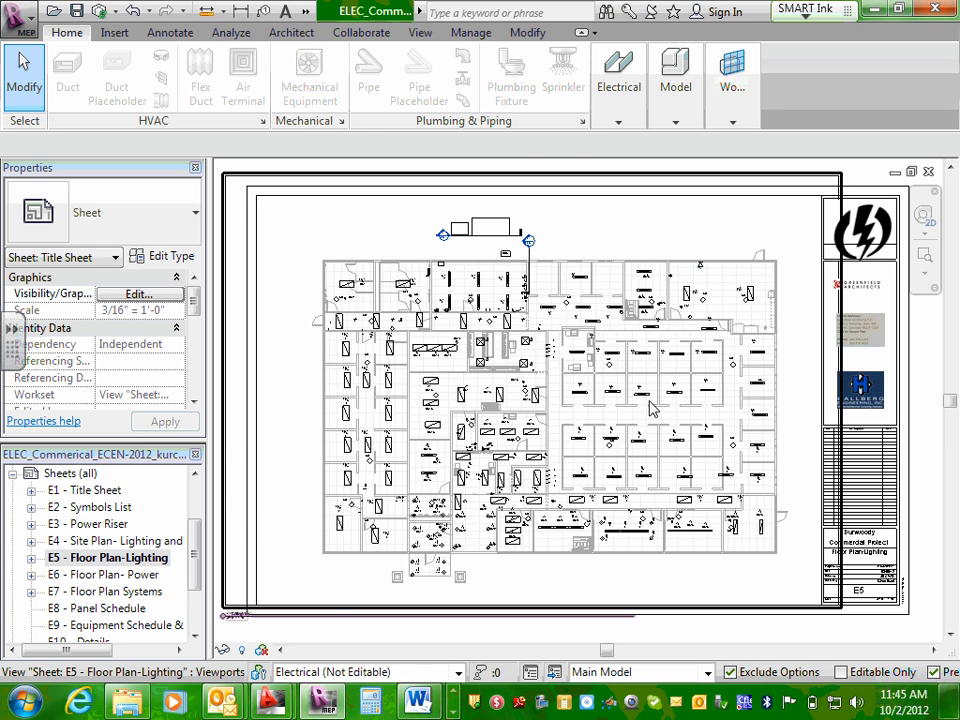
scroll(650, 405, "up", 6)
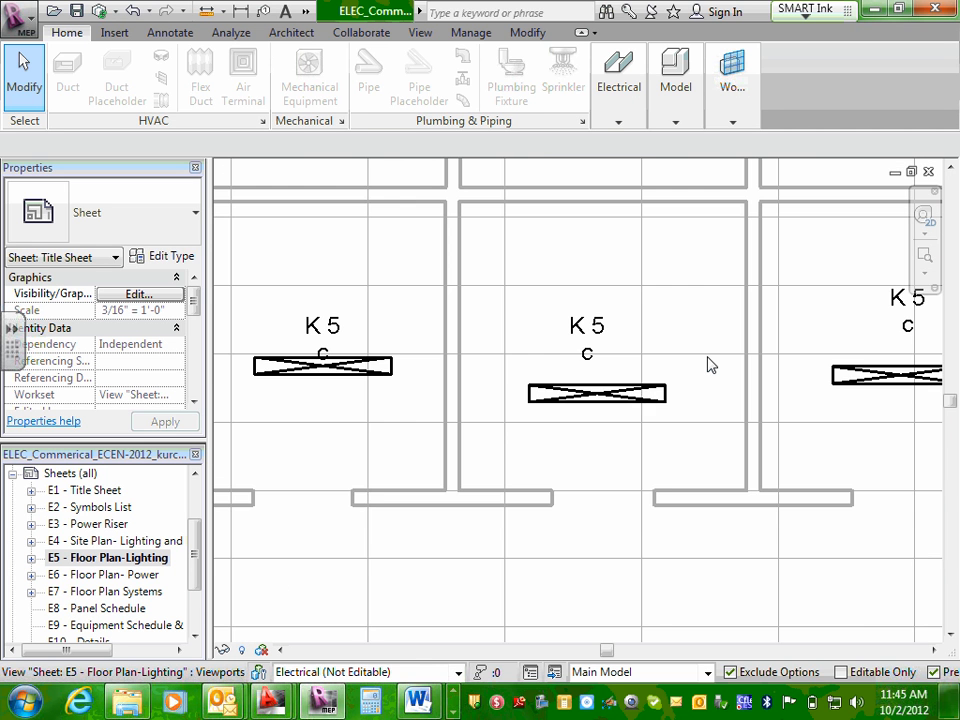
scroll(707, 365, "up", 2)
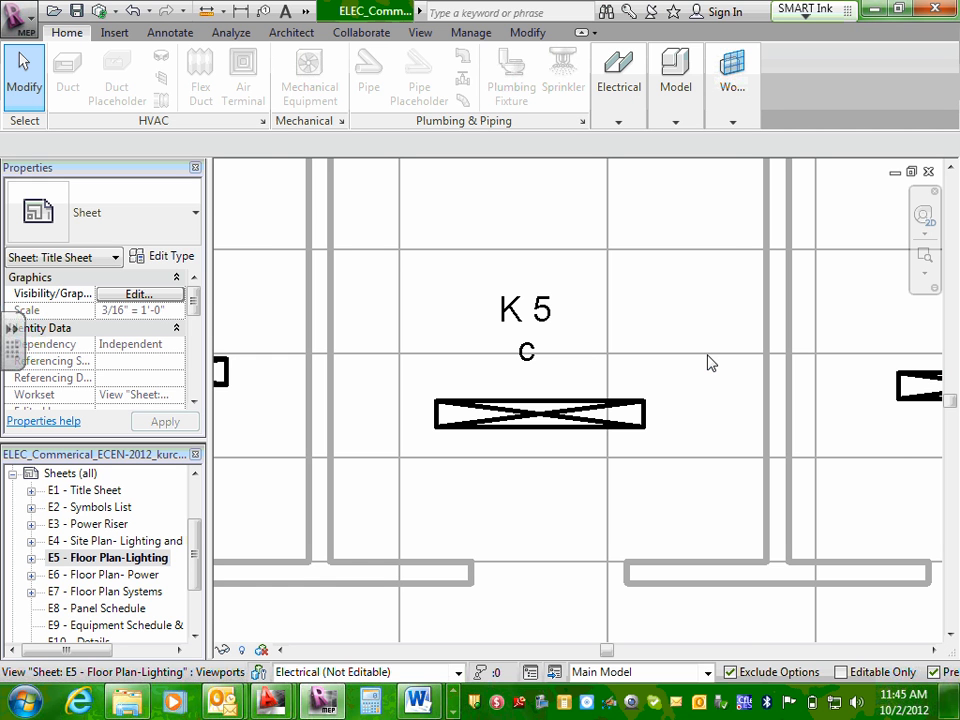
Examine the overall lighting layout on sheet E5 - Floor Plan-Lighting, including its fit within the title block.
scroll(700, 360, "down", 10)
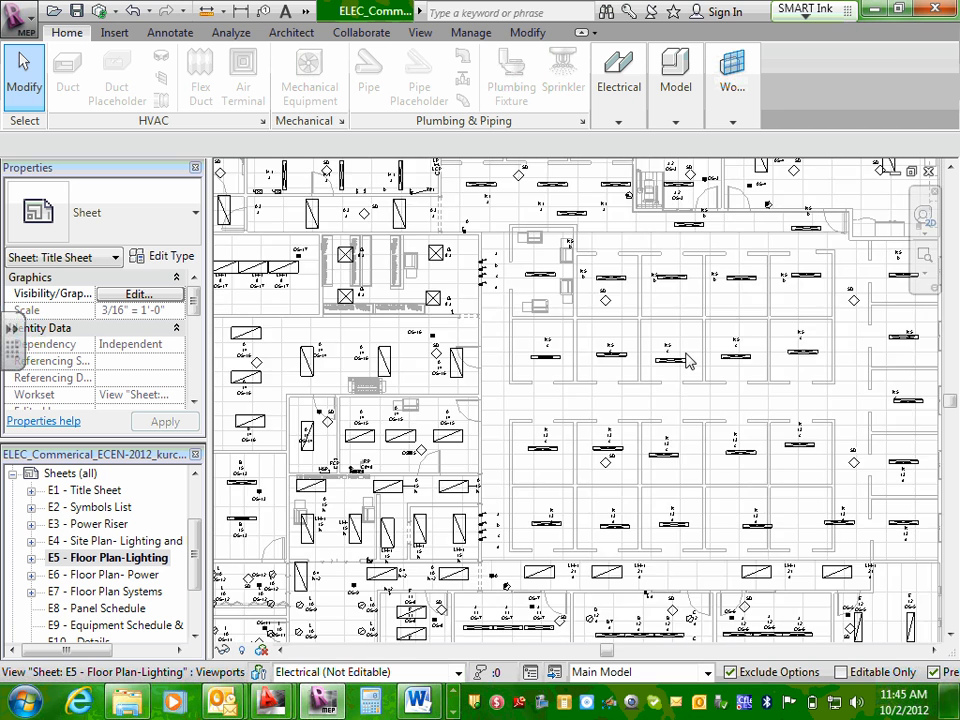
scroll(688, 362, "down", 3)
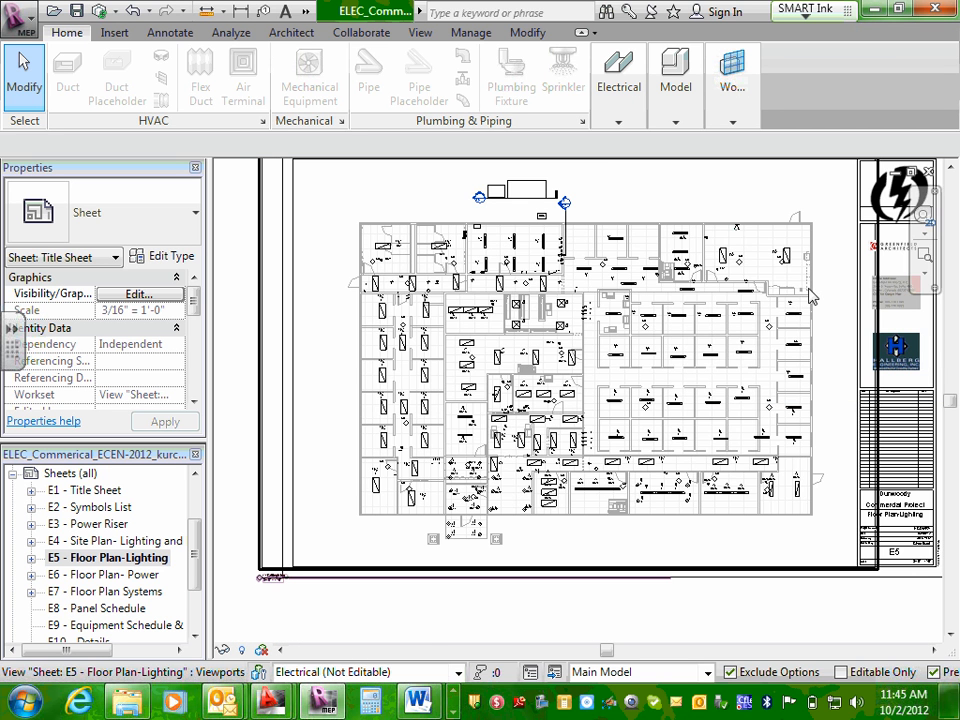
scroll(810, 316, "down", 3)
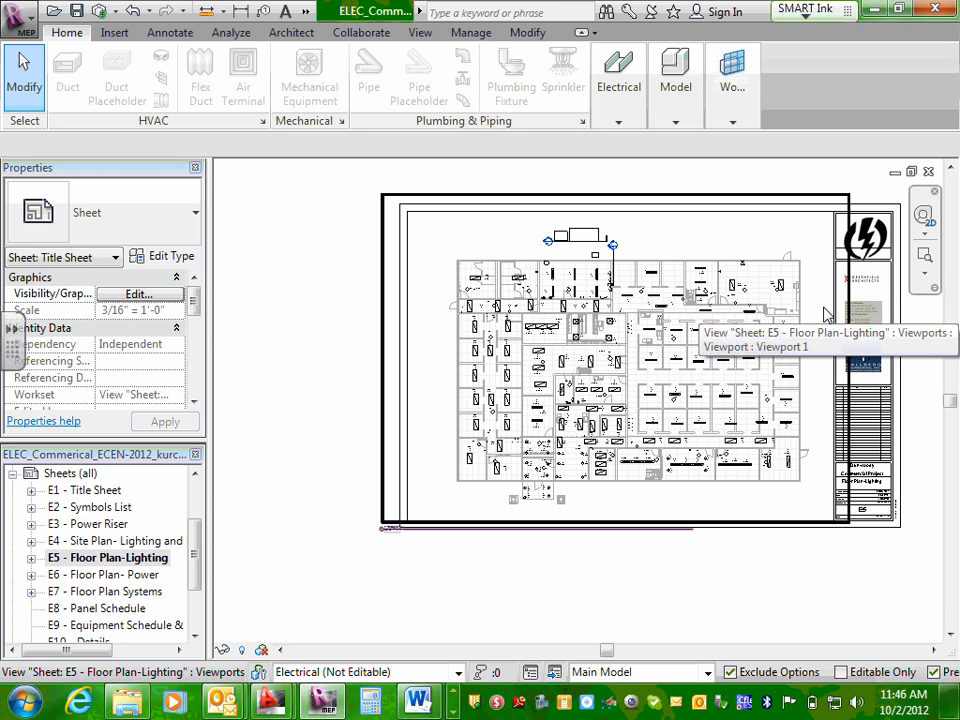
Open sheet E6 - Floor Plan- Power and examine the receptacle circuit tags along the building's upper exterior wall.
double_click(118, 583)
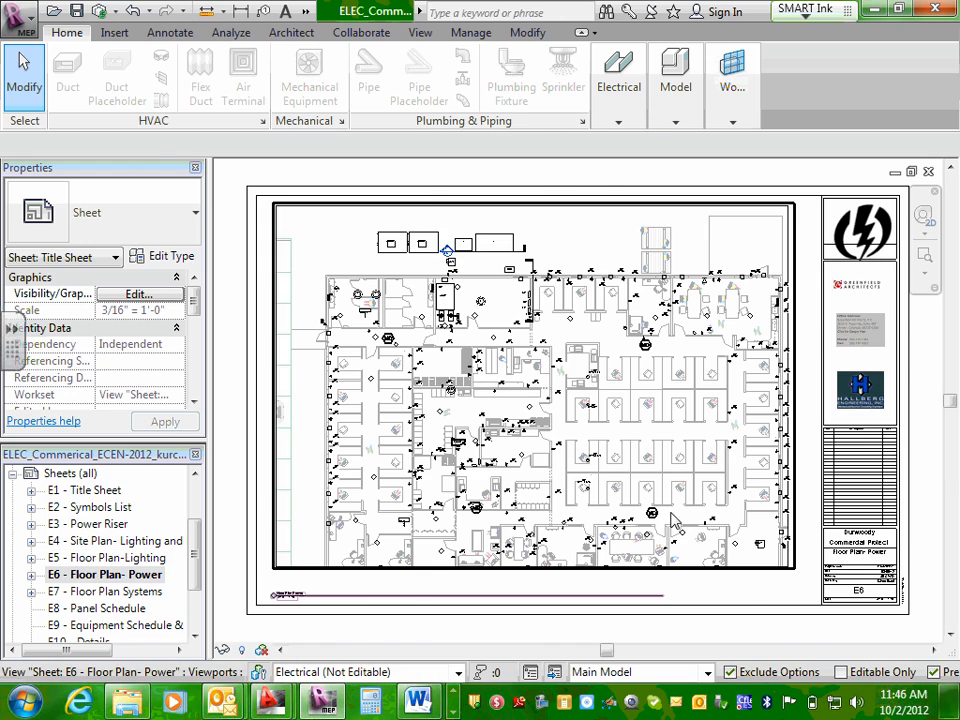
left_click(955, 702)
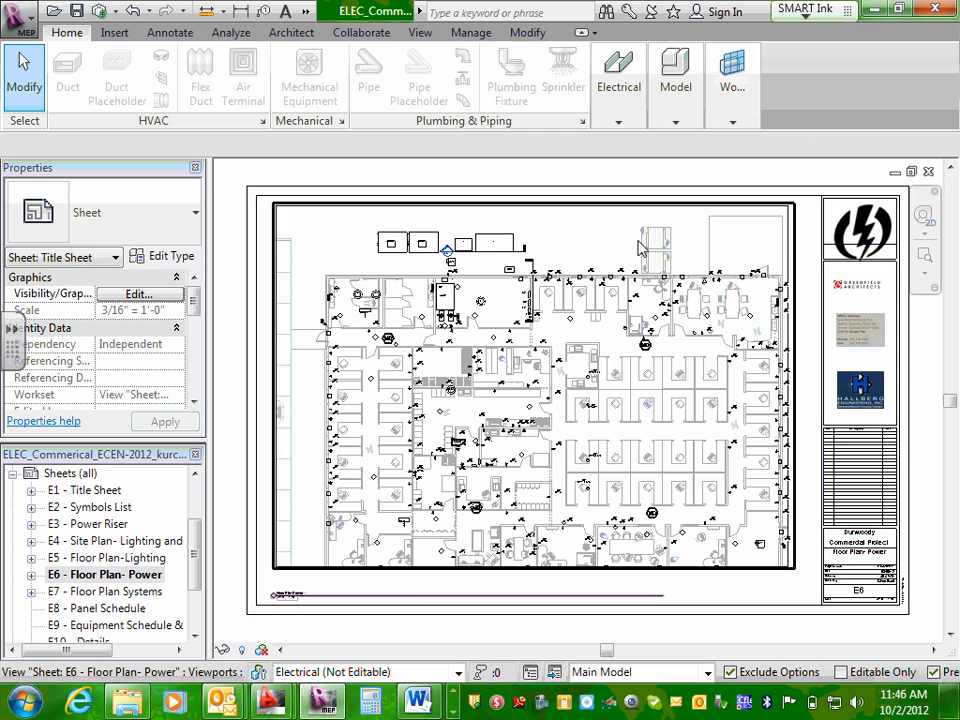
scroll(607, 270, "up", 2)
scroll(617, 450, "up", 5)
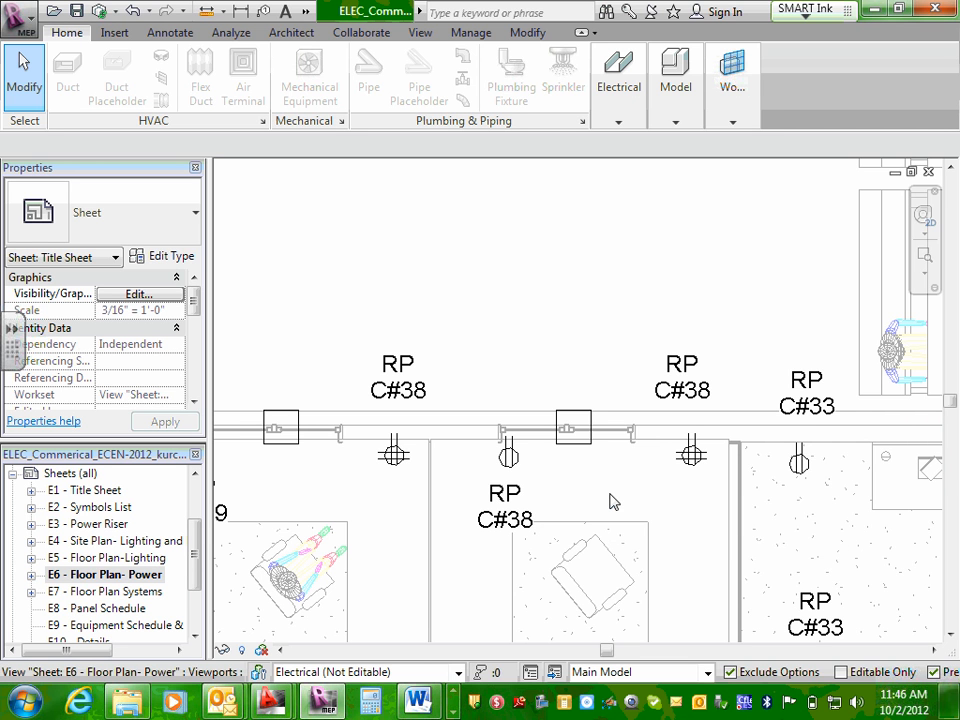
scroll(615, 463, "down", 5)
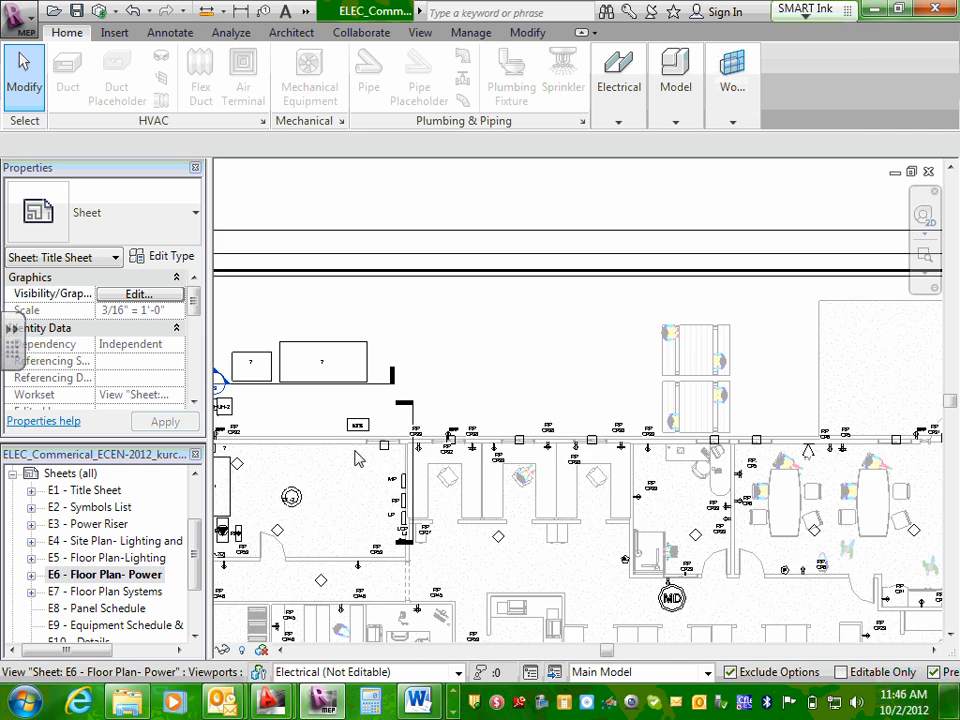
Examine the electrical panel tags on sheet E6 beside the equipment room wall and the sheet's overall layout.
scroll(375, 469, "down", 1)
scroll(385, 490, "up", 6)
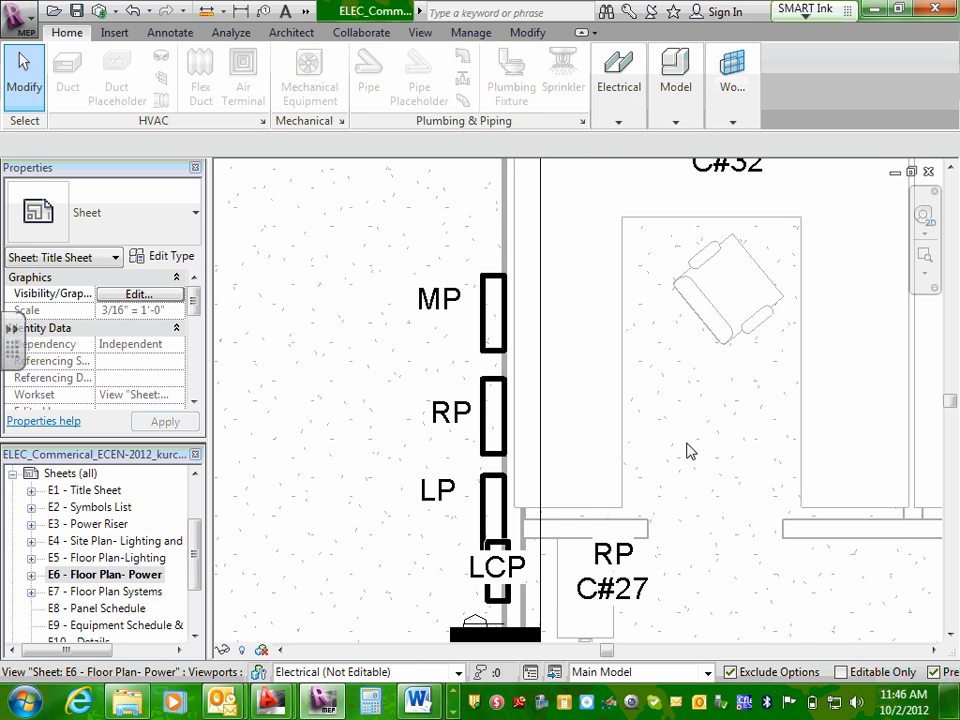
scroll(687, 452, "down", 5)
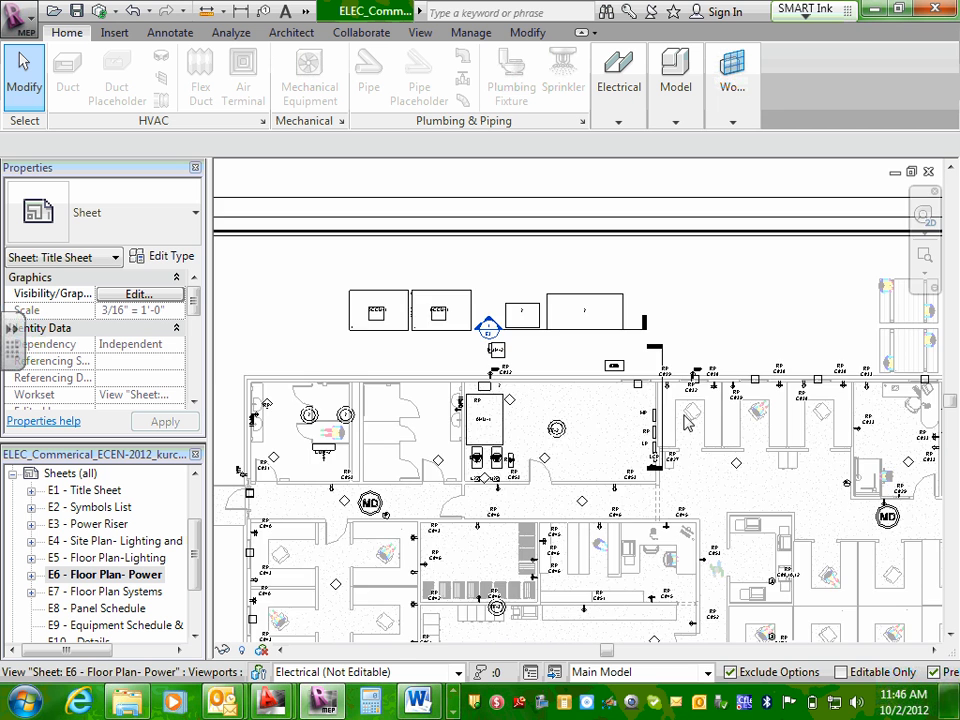
scroll(687, 422, "down", 3)
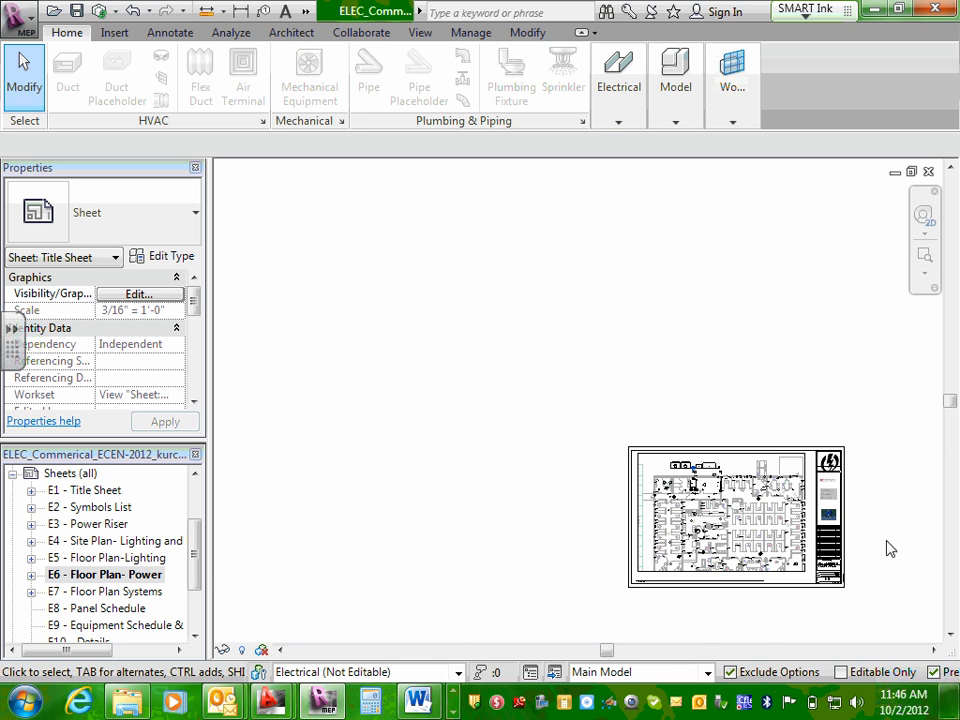
scroll(859, 563, "up", 3)
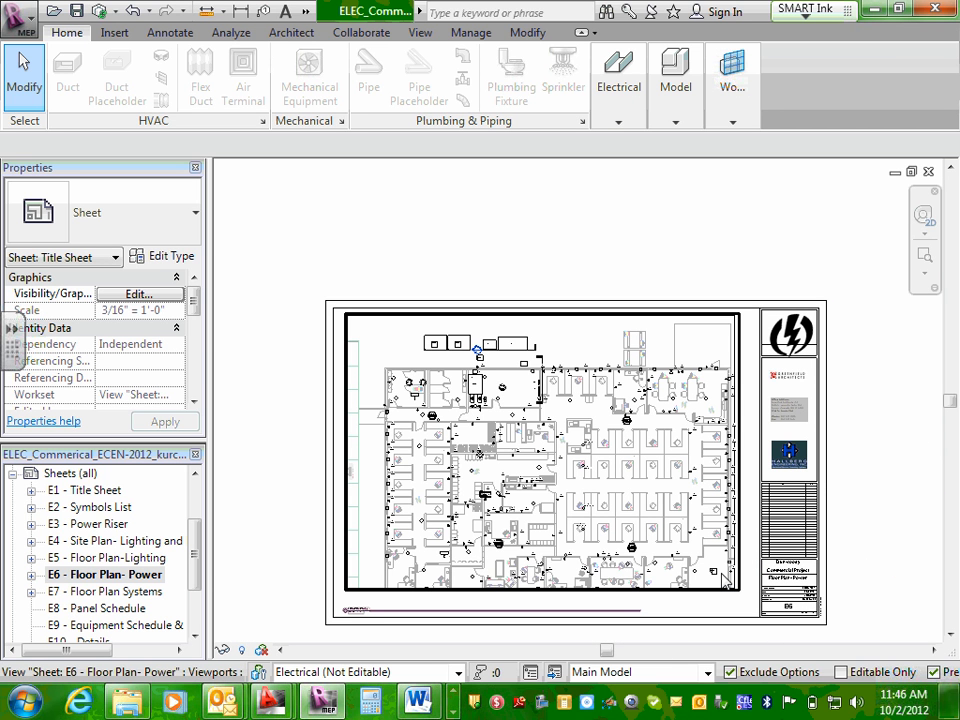
Open sheets E7 - Floor Plan Systems, E8 - Panel Schedule, E9 - Equipment Schedule & Light Fixture Schedule and E10 - Details in turn.
double_click(137, 594)
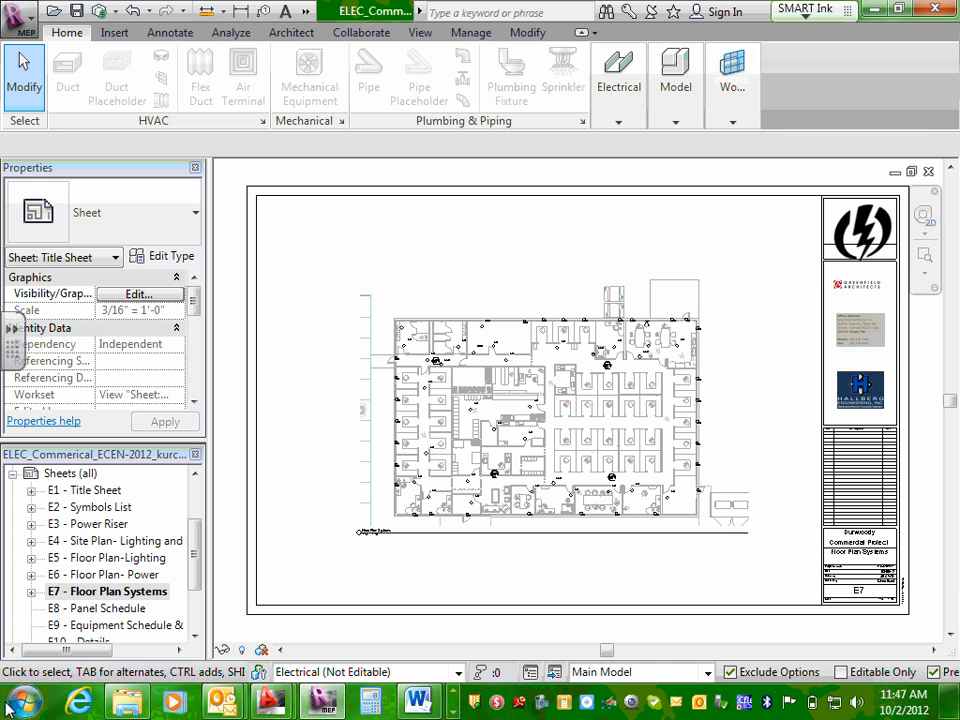
double_click(101, 613)
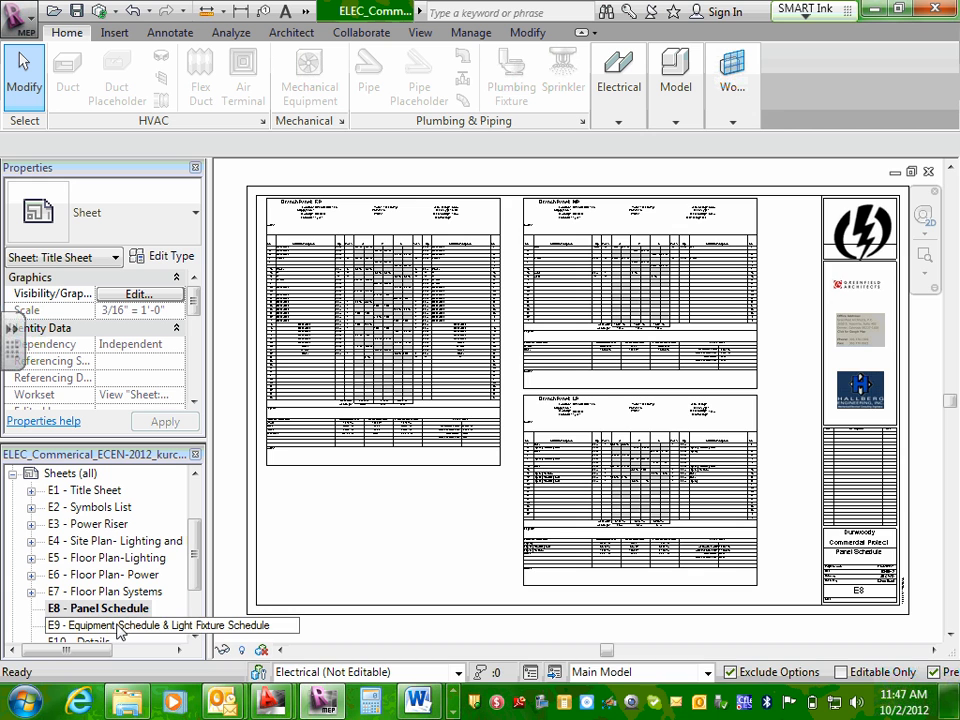
double_click(113, 625)
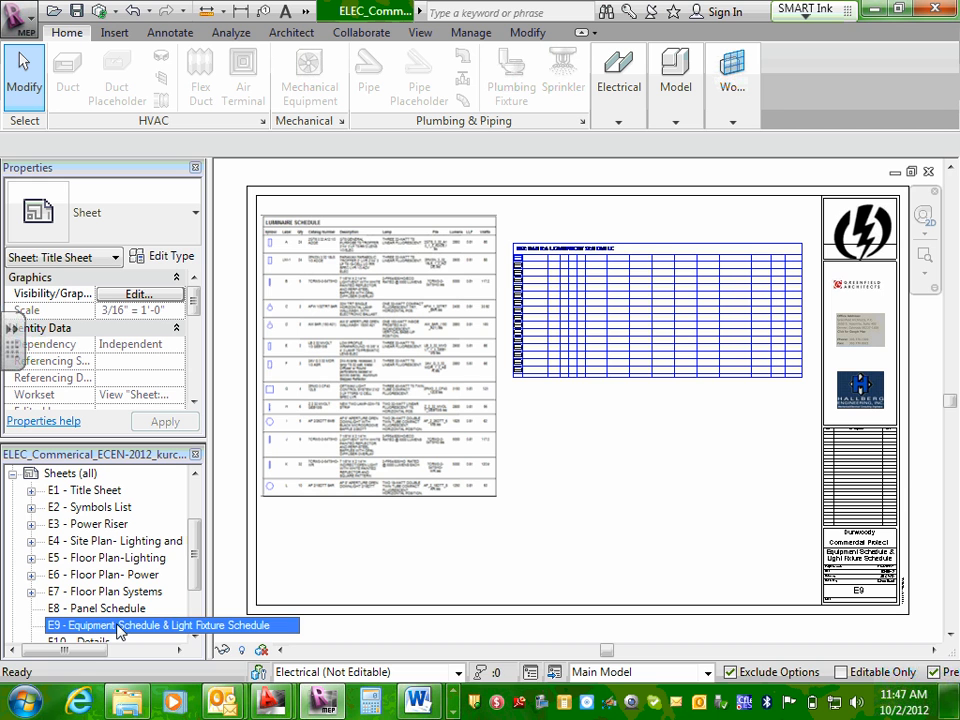
double_click(95, 642)
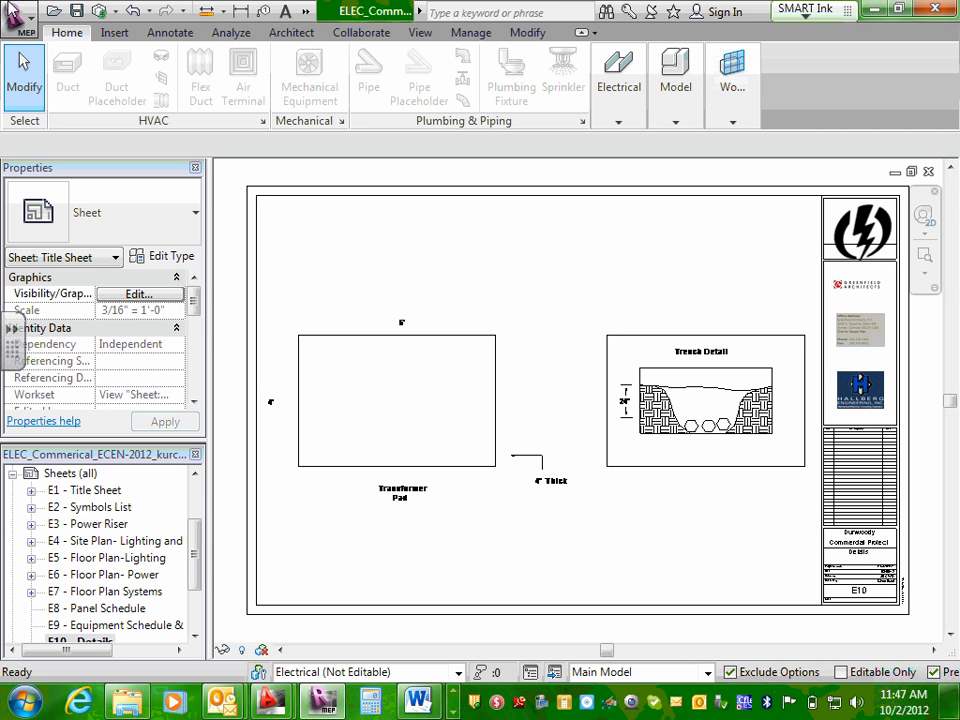
Expand the Electrical discipline views and open the Floor Plan Power, Floor Plan Systems and Site Plan Power views in turn.
left_click_drag(197, 540, 200, 495)
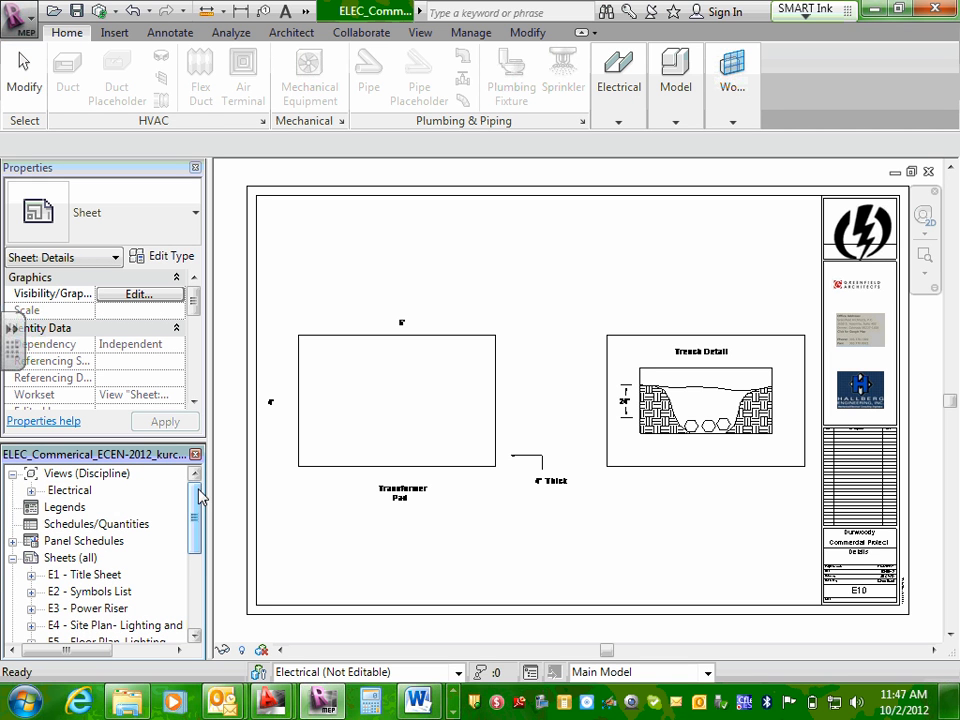
left_click(31, 490)
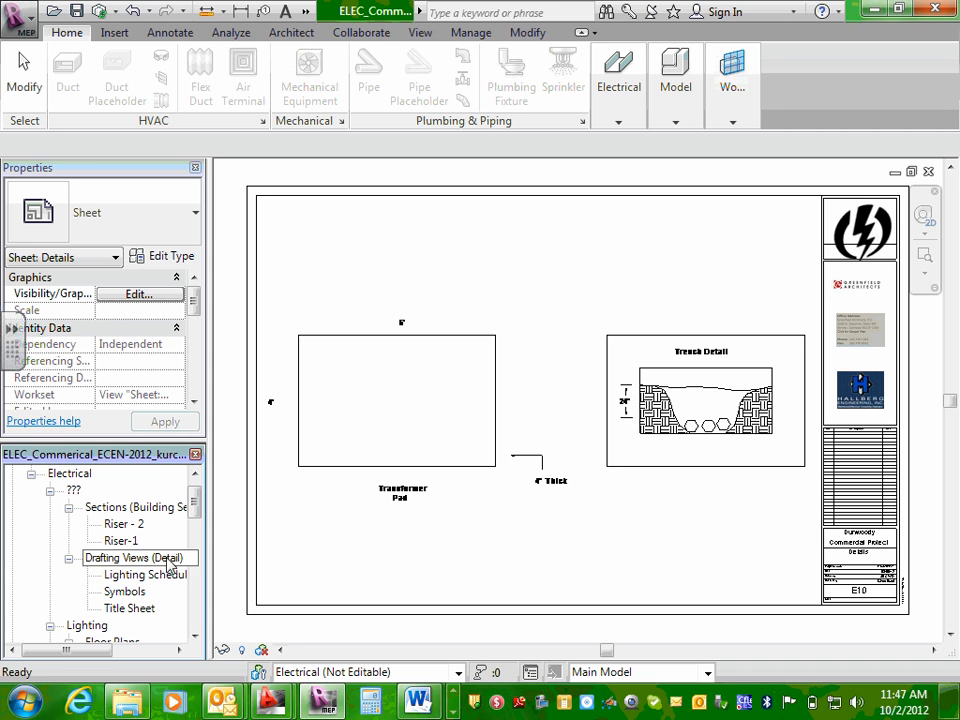
left_click_drag(195, 508, 195, 538)
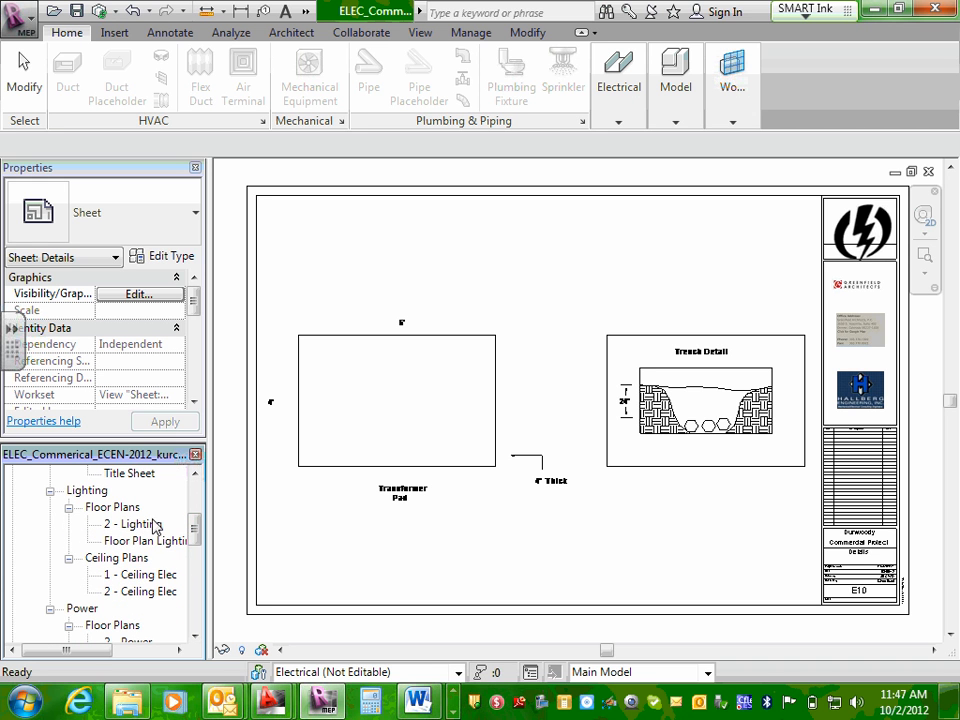
left_click_drag(195, 536, 196, 556)
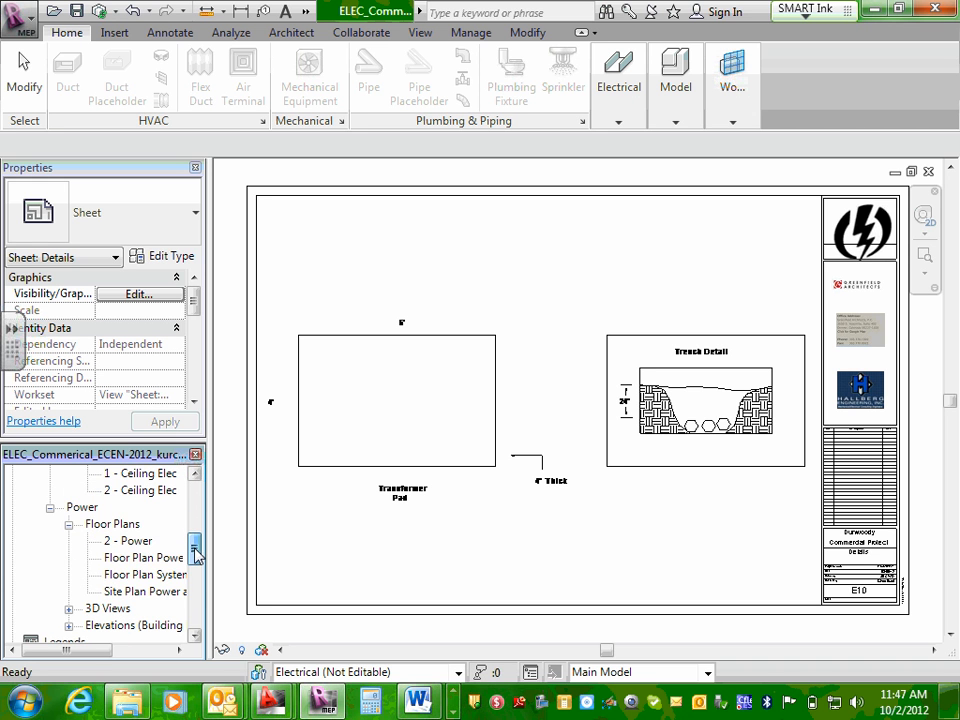
double_click(130, 560)
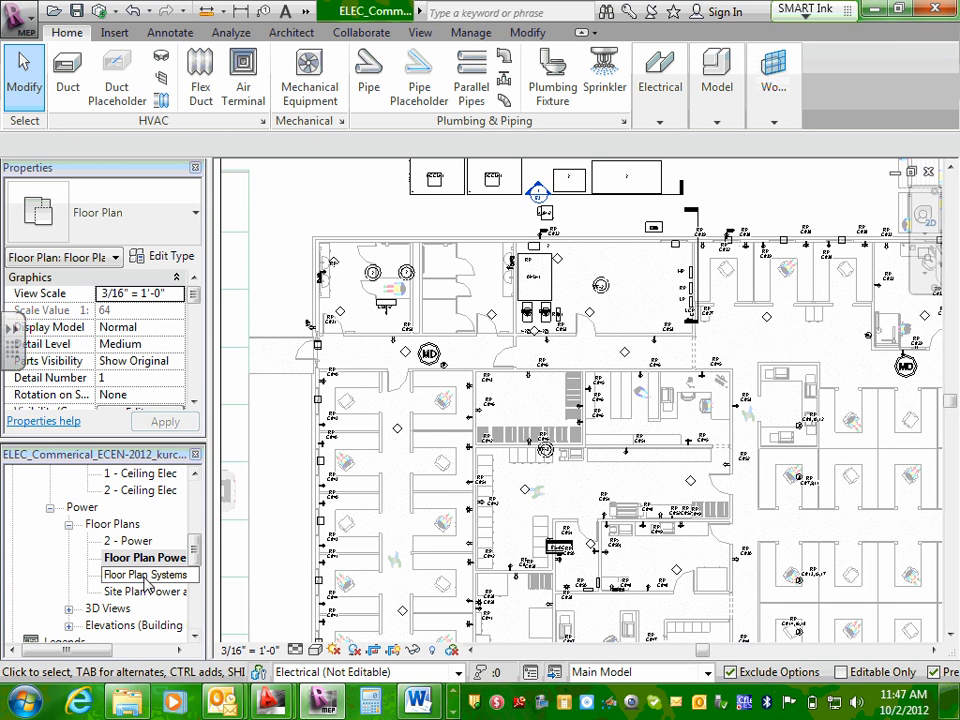
double_click(152, 576)
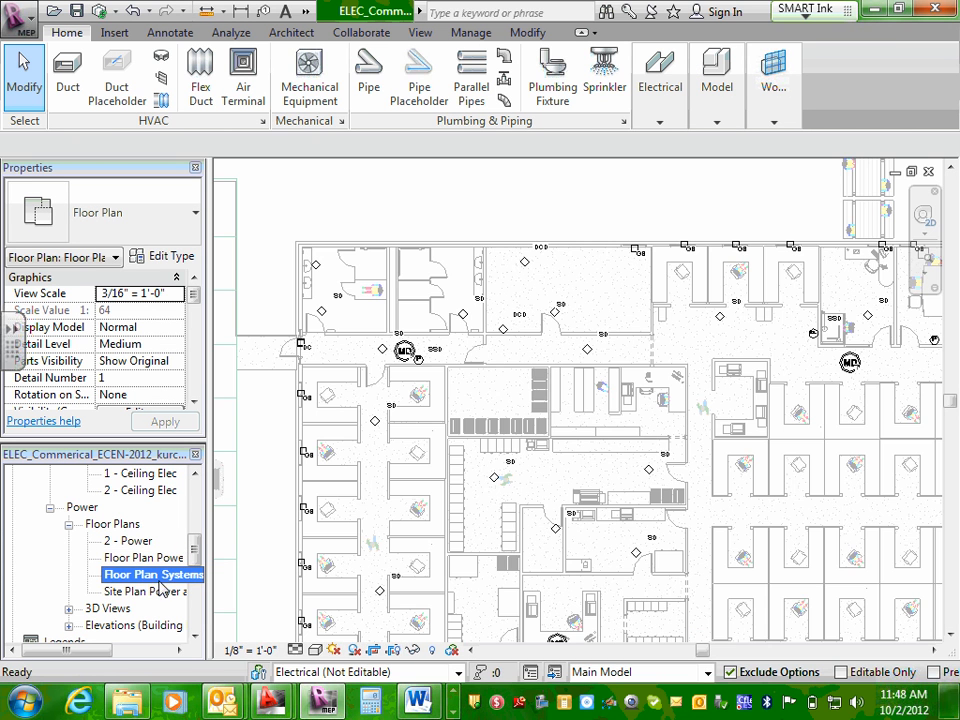
double_click(143, 592)
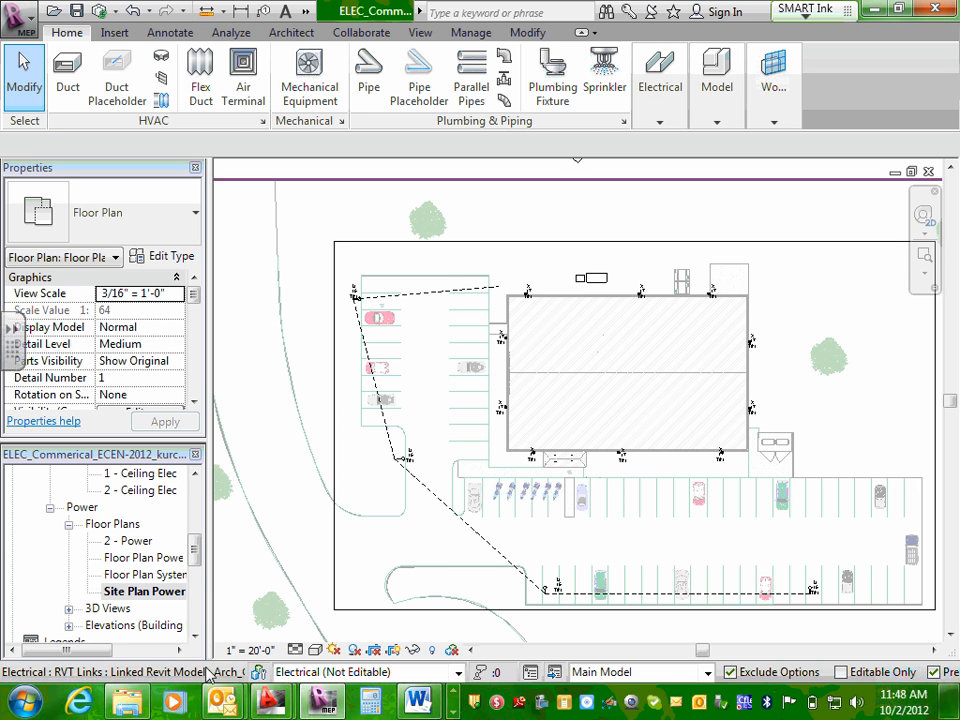
Open sheets E1 - Title Sheet and E2 - Symbols List, expand E2 and select its Symbols drafting view.
left_click_drag(200, 560, 194, 600)
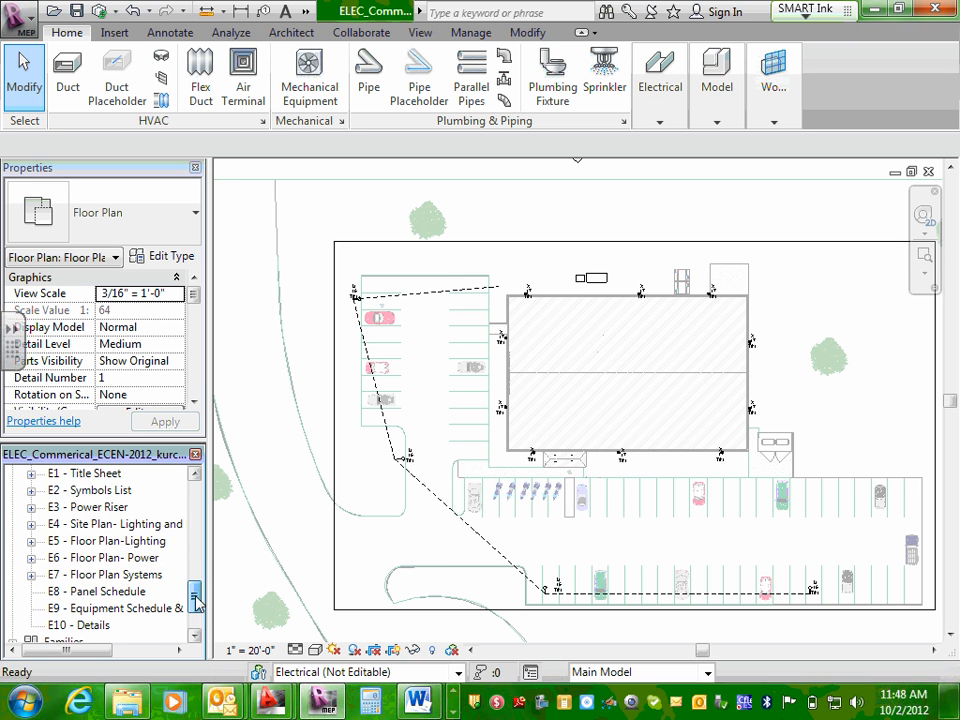
double_click(82, 475)
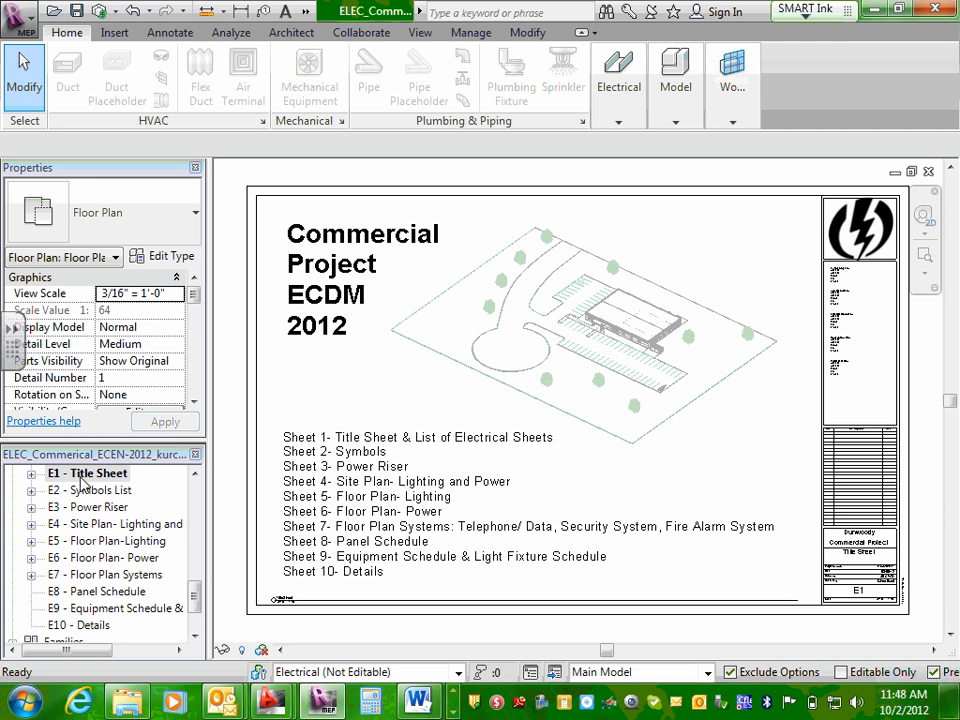
double_click(88, 490)
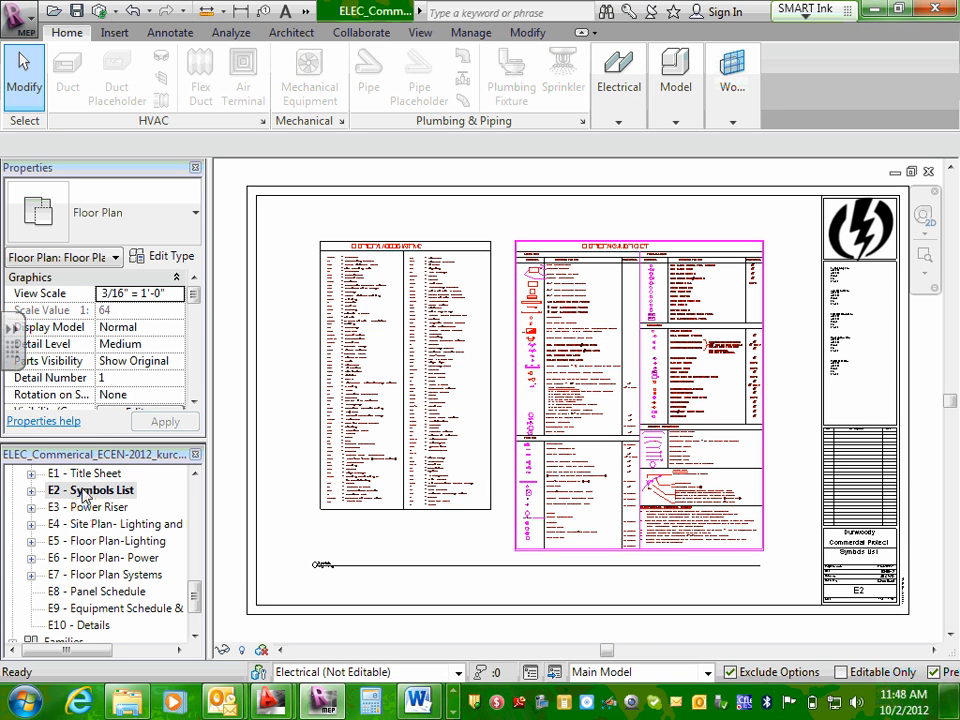
left_click(32, 492)
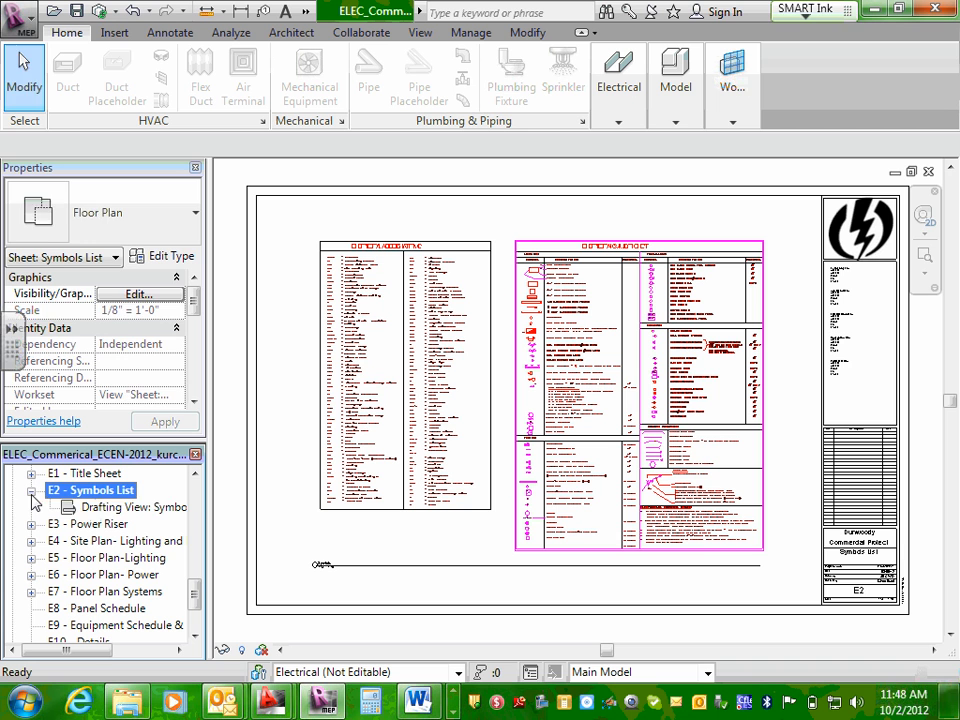
left_click(112, 509)
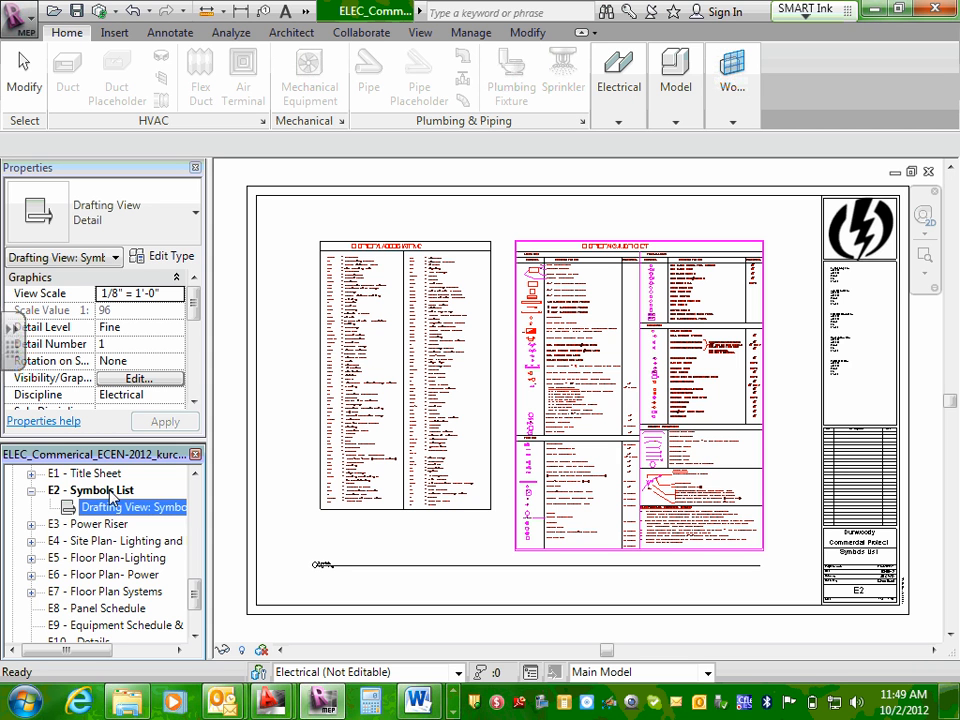
Open the 2 - Power and Floor Plan Power views from the Power floor plans and compare them.
left_click_drag(196, 590, 193, 500)
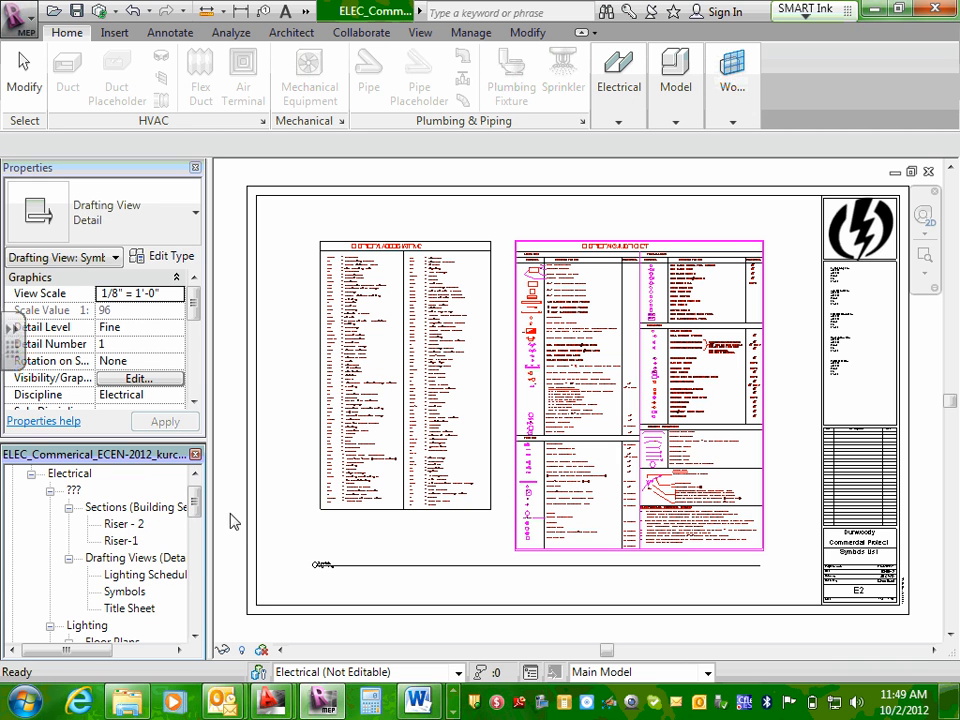
left_click_drag(196, 502, 195, 542)
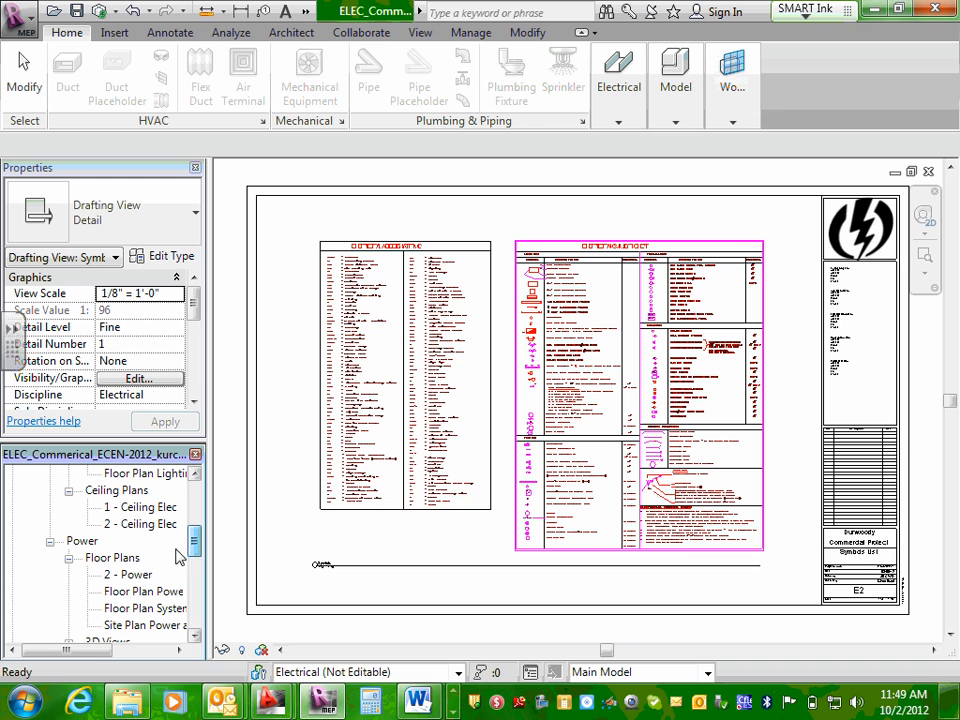
double_click(138, 576)
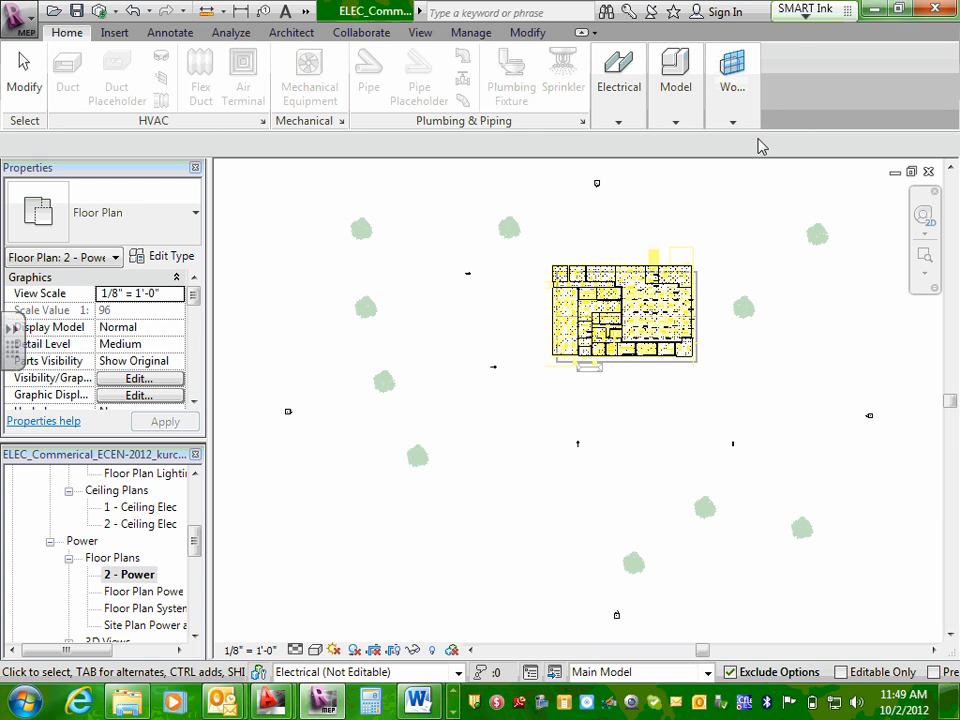
double_click(155, 594)
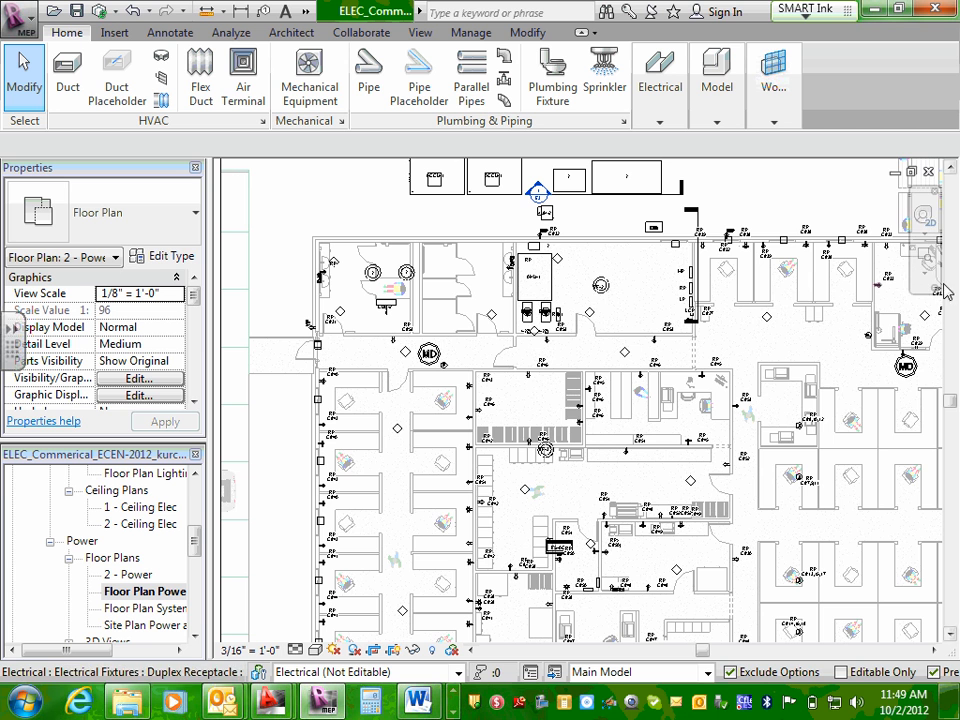
left_click(924, 274)
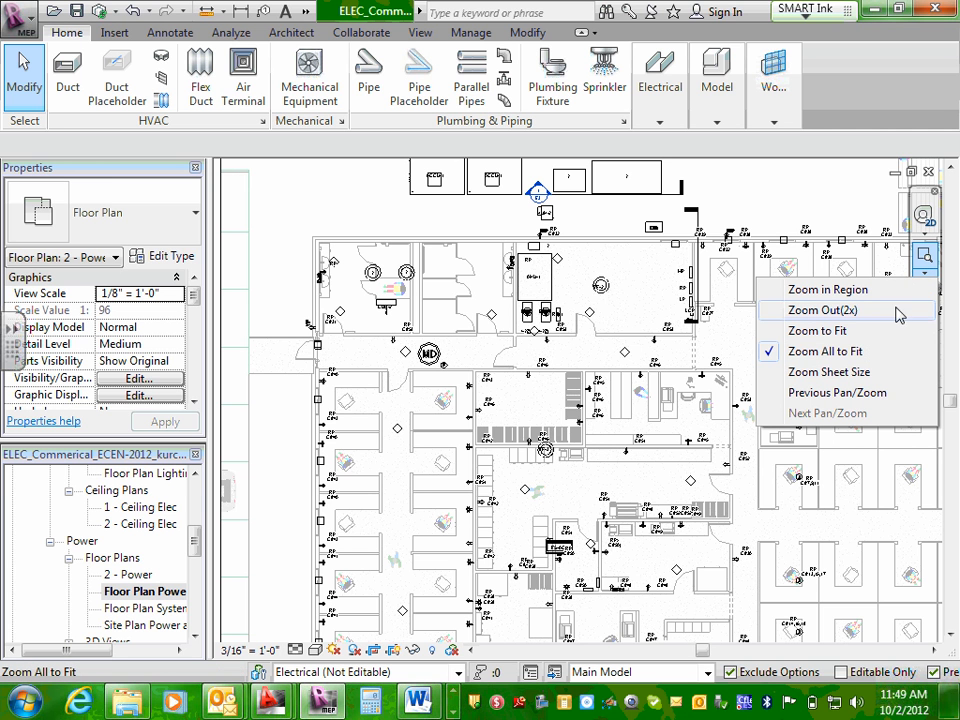
left_click(196, 531)
Collapse the Sections, Drafting Views and Lighting groups under the Electrical discipline.
left_click_drag(198, 531, 195, 497)
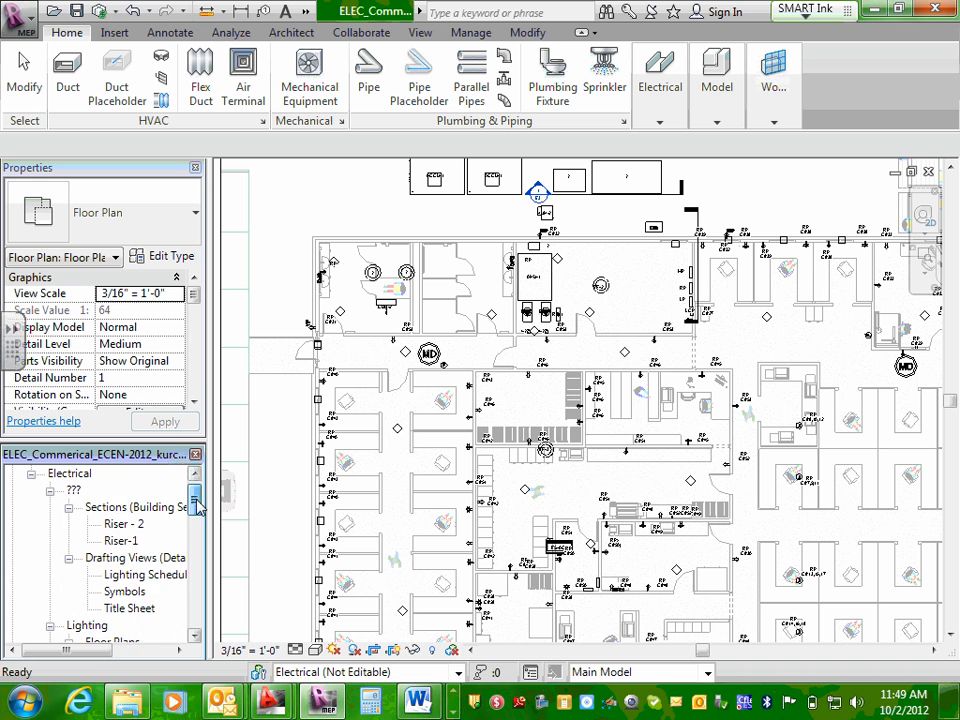
left_click(69, 508)
left_click(69, 524)
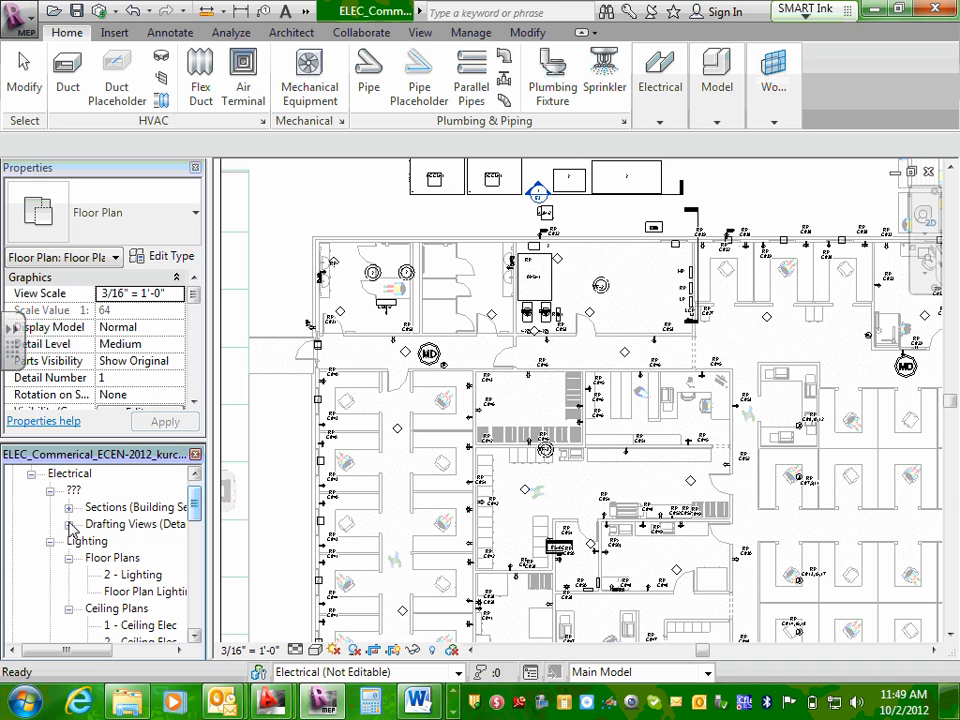
left_click(50, 541)
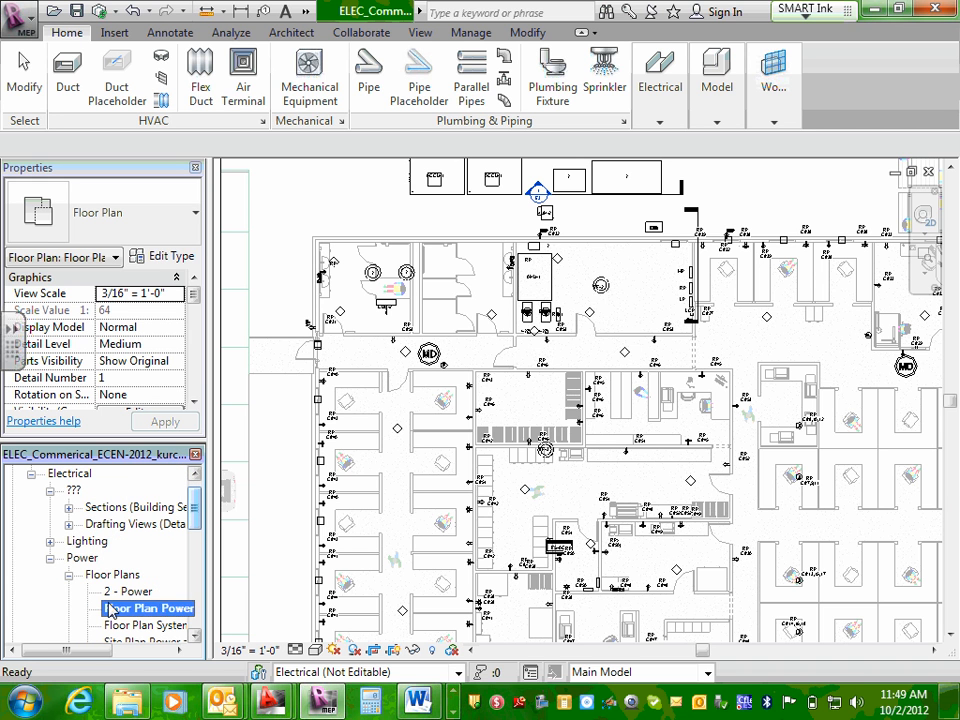
Expand the 3D Views under the Power group, open the {3D} view and examine the building model up close.
left_click(50, 558)
left_click(50, 558)
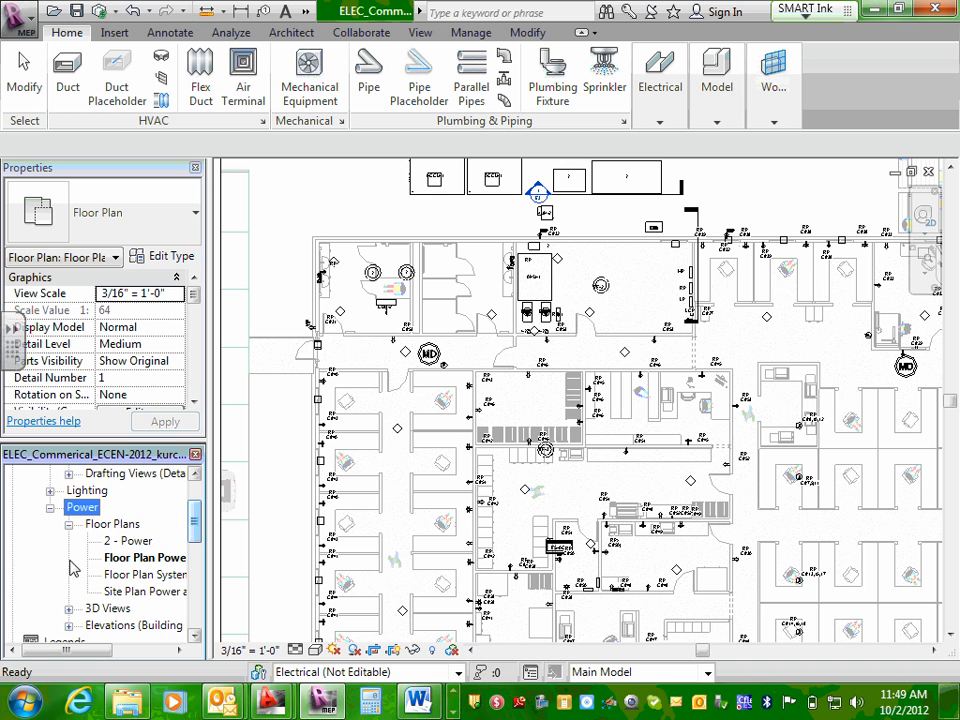
left_click(68, 609)
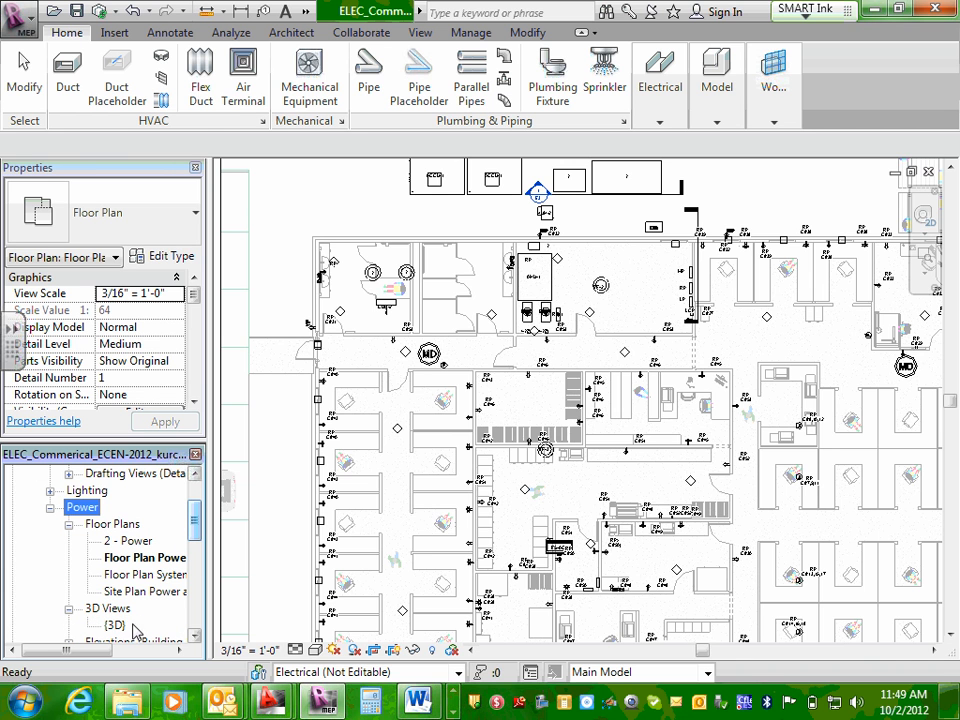
double_click(115, 624)
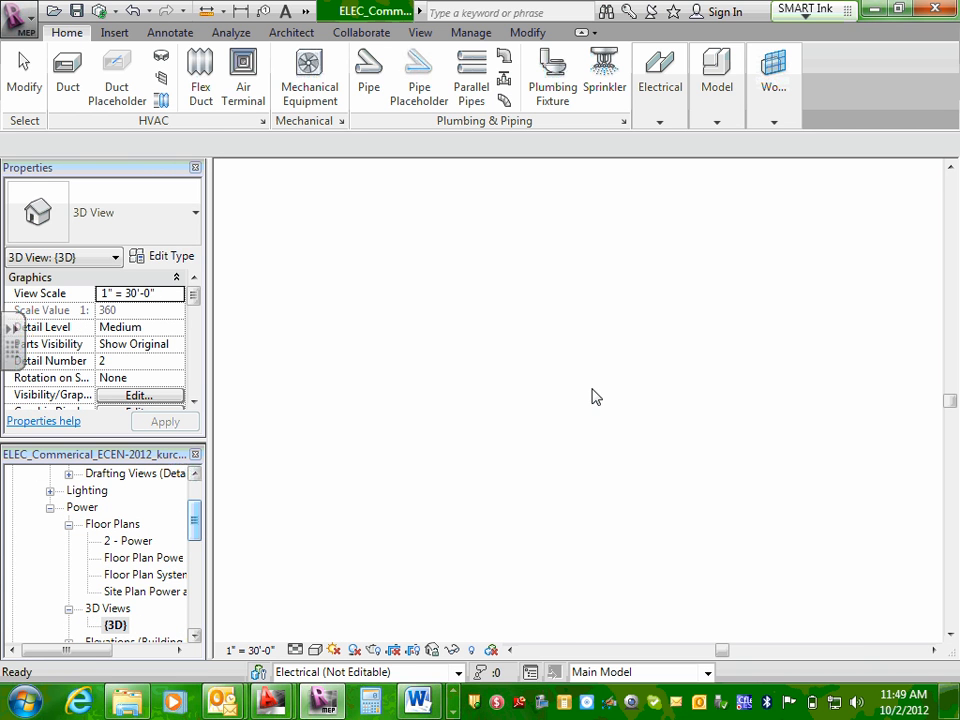
scroll(676, 410, "up", 5)
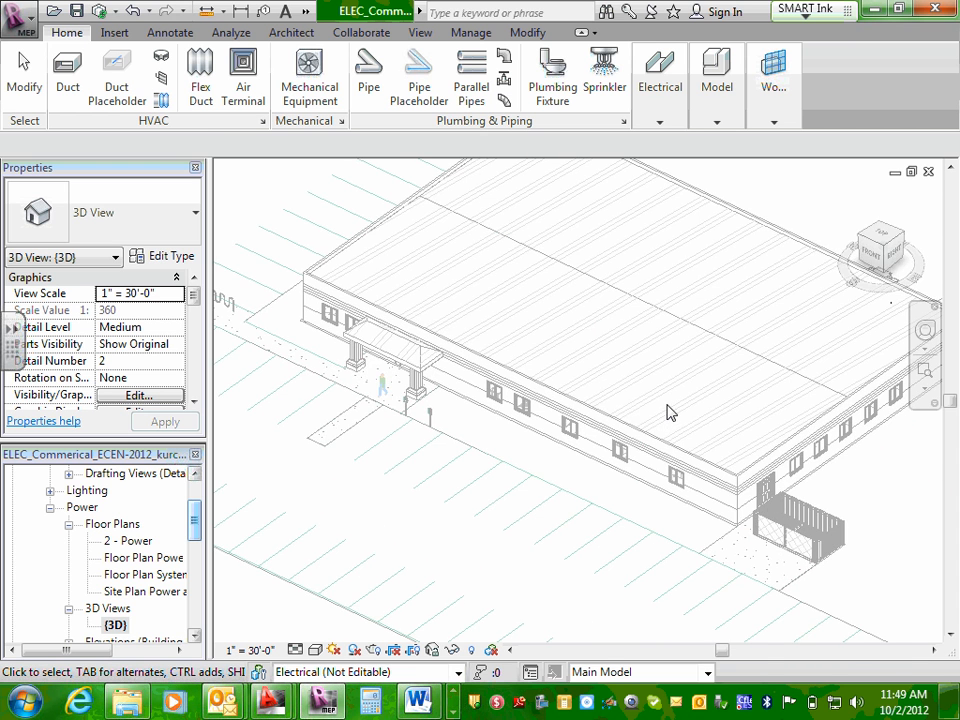
scroll(662, 405, "up", 3)
scroll(545, 373, "down", 2)
scroll(648, 398, "down", 3)
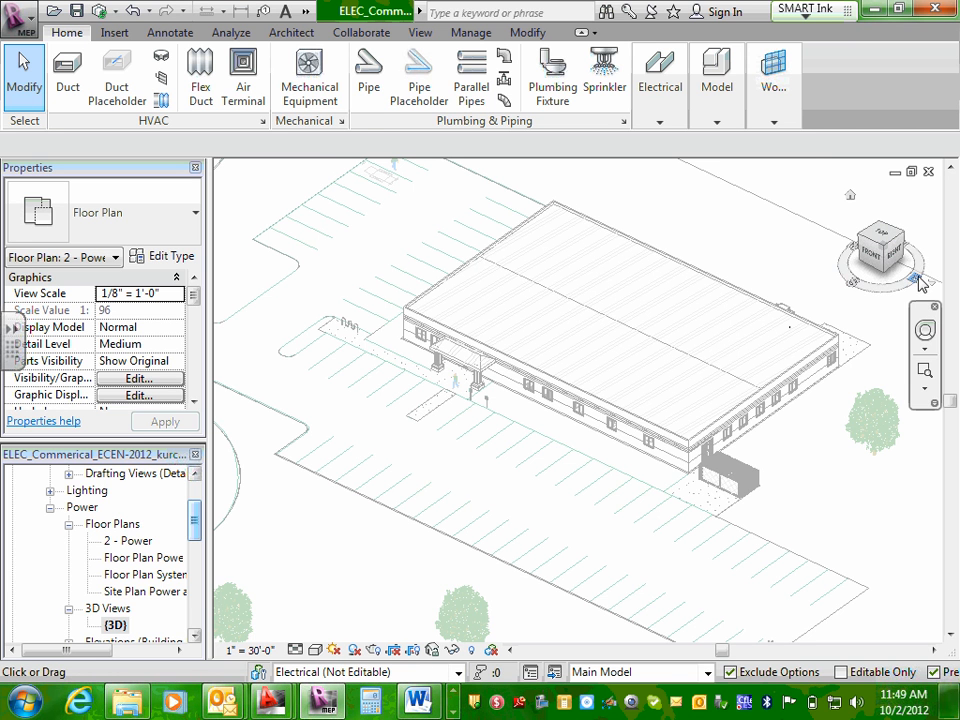
Orbit the 3D model to inspect its right side and underside, ending on the right-side orientation.
mouse_move(915, 285)
left_mouse_down()
mouse_move(872, 289)
mouse_move(911, 253)
mouse_move(846, 253)
mouse_move(860, 270)
mouse_move(859, 294)
mouse_move(900, 262)
left_mouse_up()
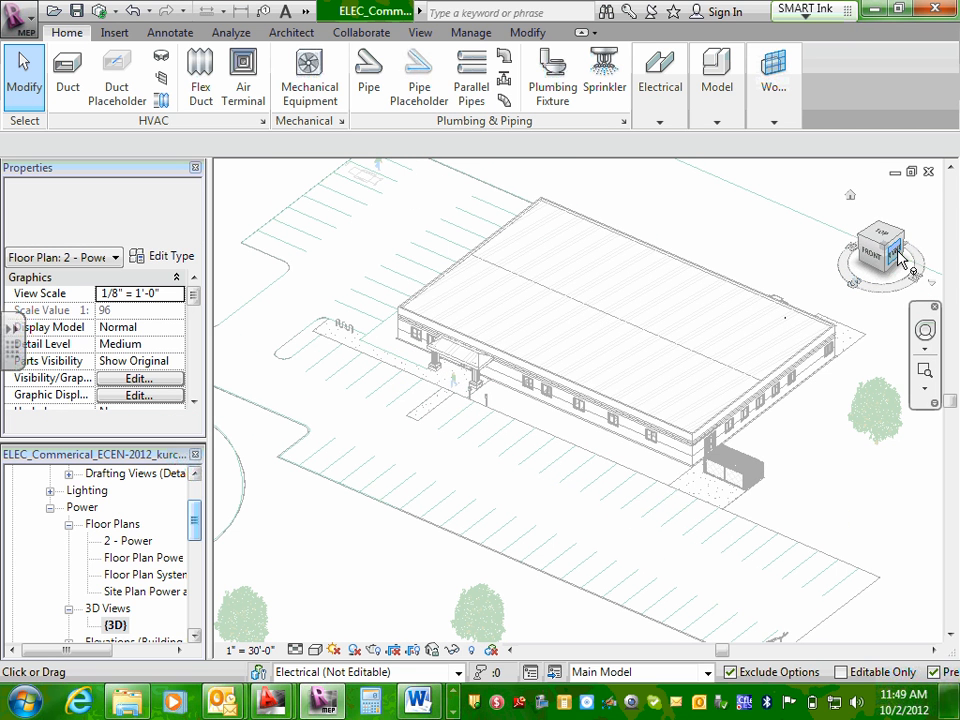
left_click(891, 265)
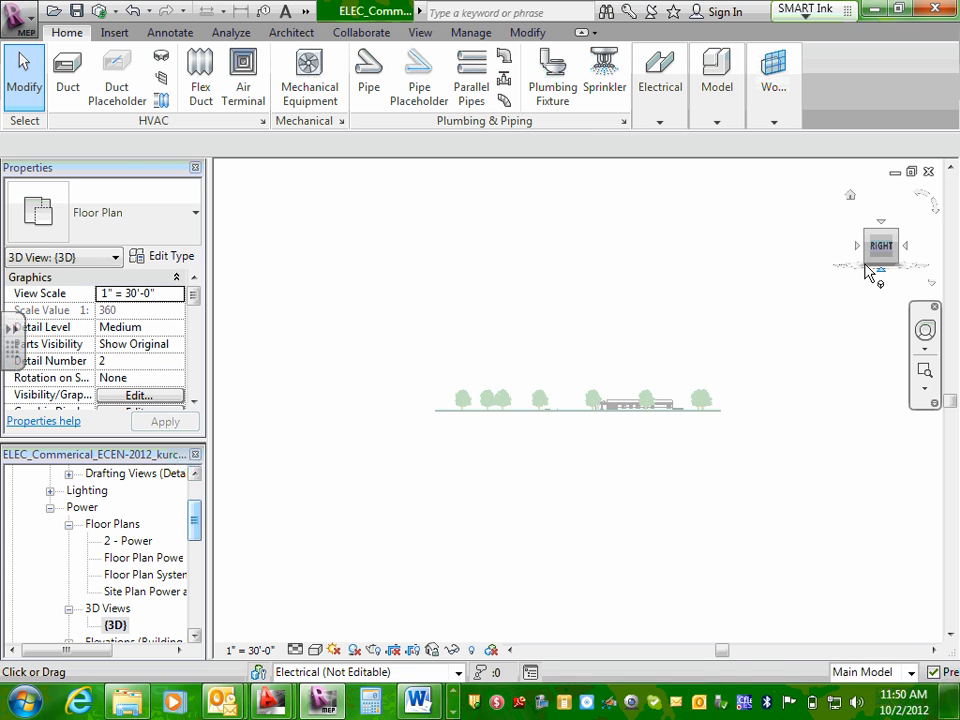
left_click(866, 265)
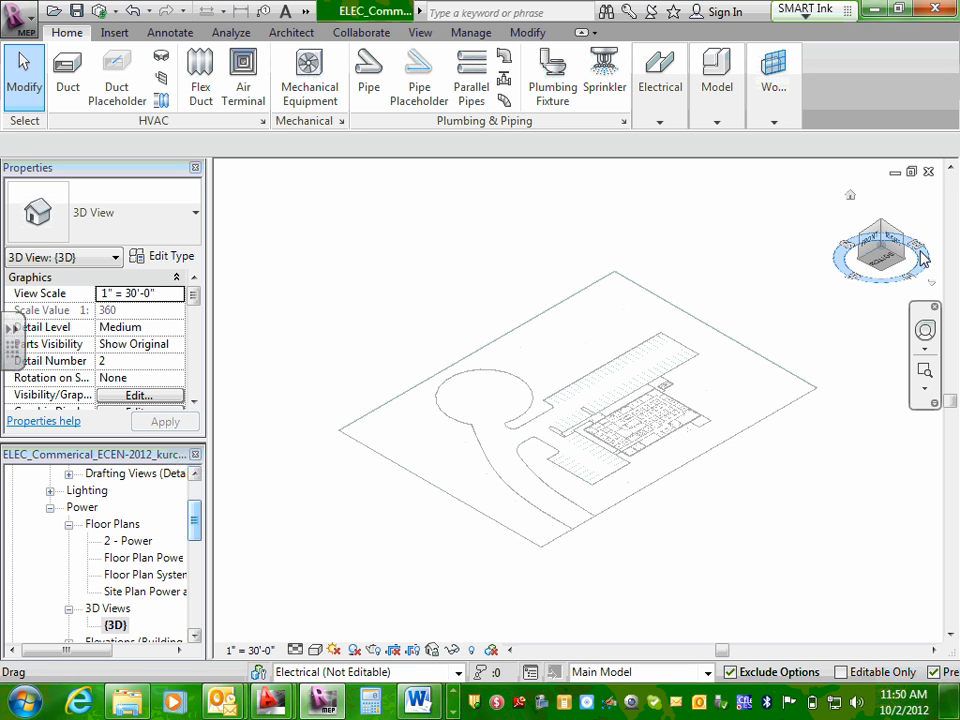
left_click(895, 245)
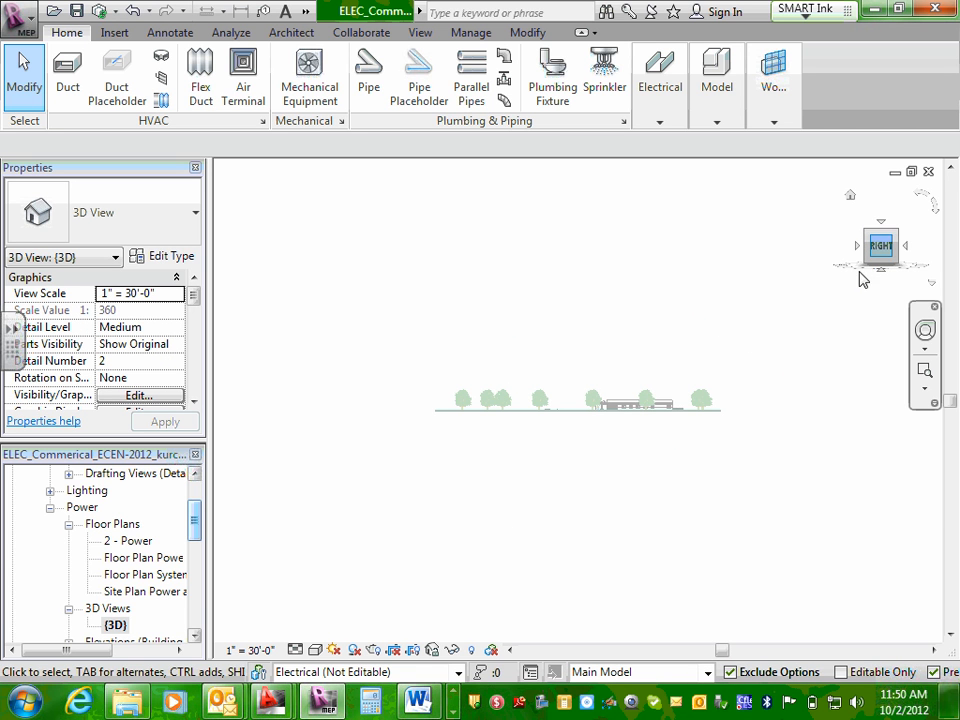
left_click(881, 269)
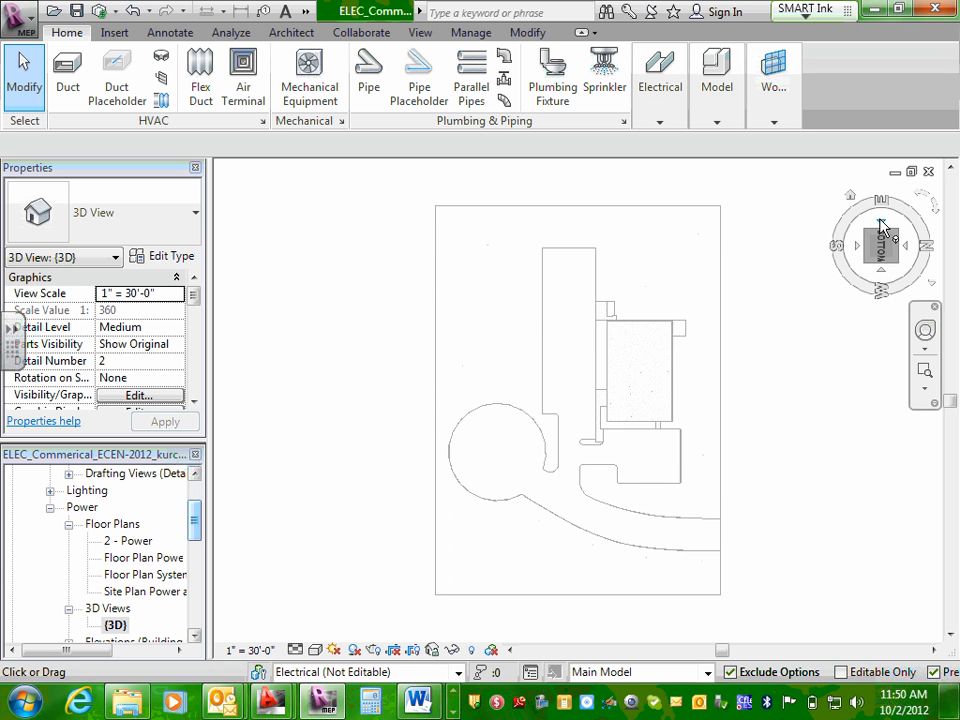
left_click(881, 227)
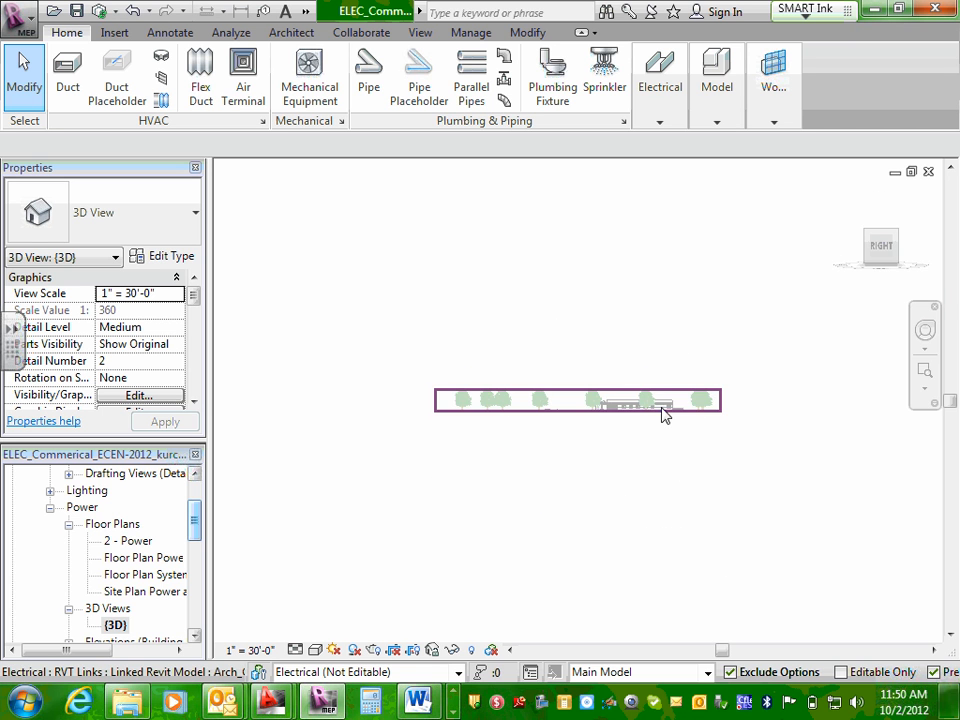
Open the Site Plan Power and Lighting view, and return to the {3D} view.
double_click(118, 612)
left_click(69, 610)
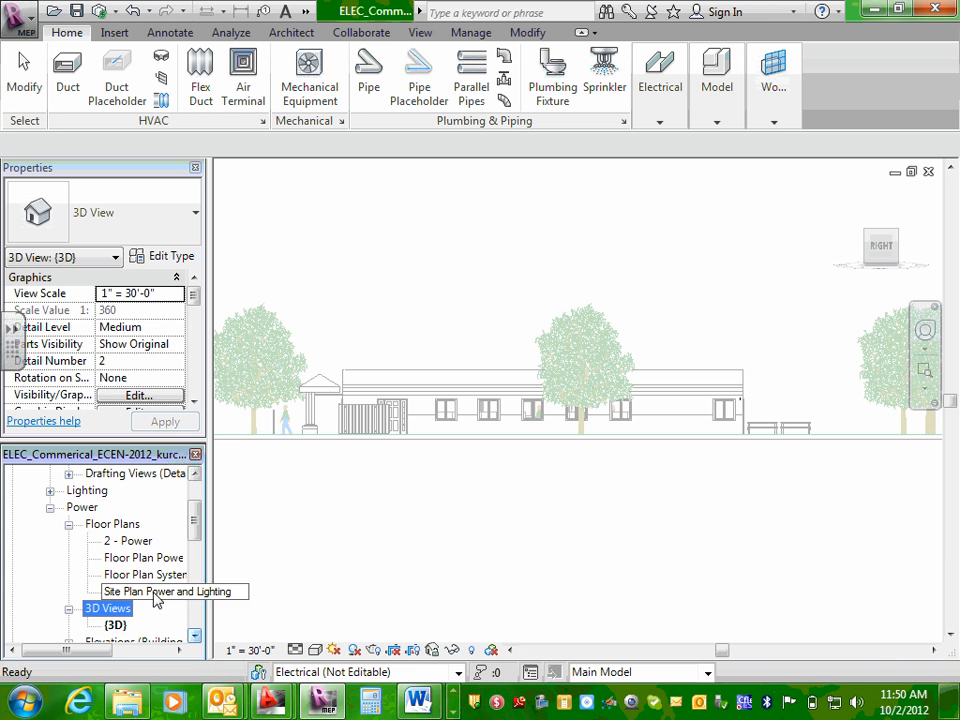
double_click(153, 593)
double_click(115, 625)
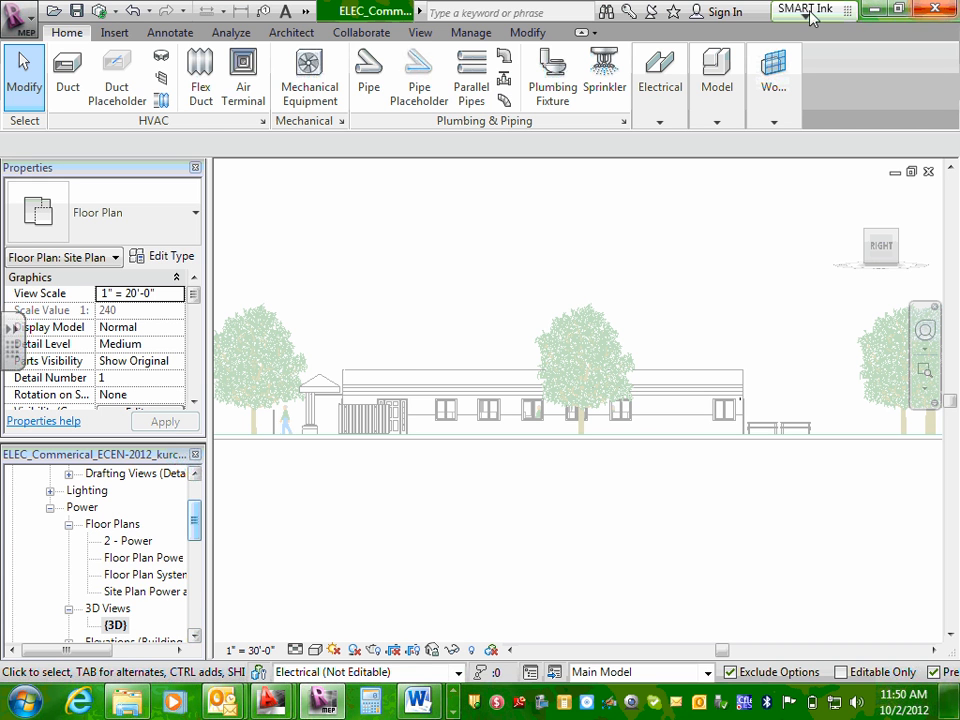
Minimize the project window to show the desktop and look through the other pinned and running programs.
left_click(22, 20)
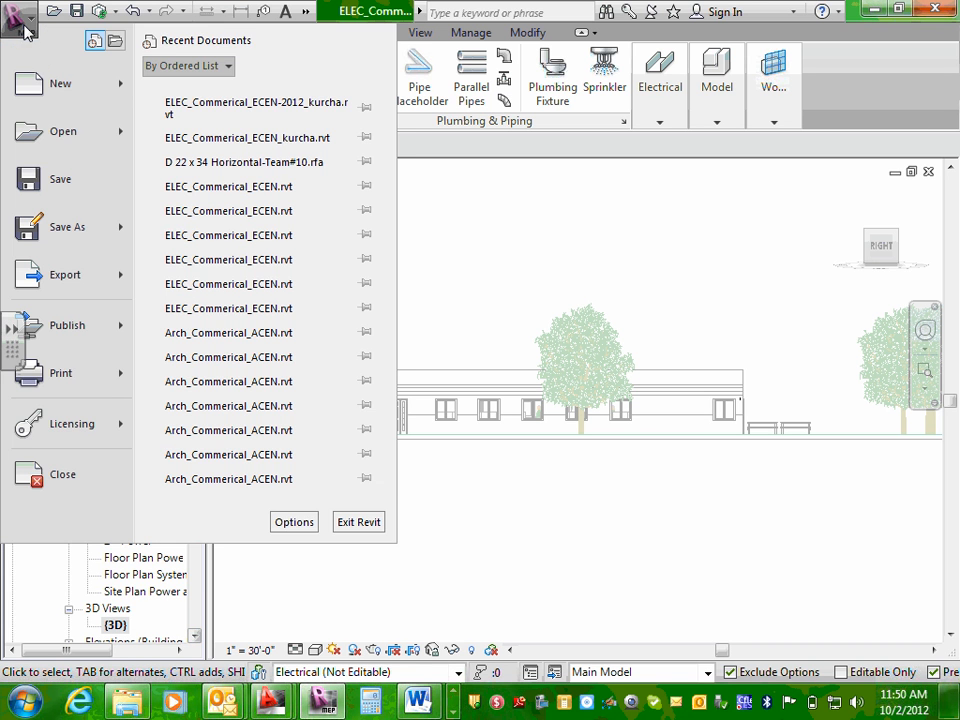
left_click(872, 9)
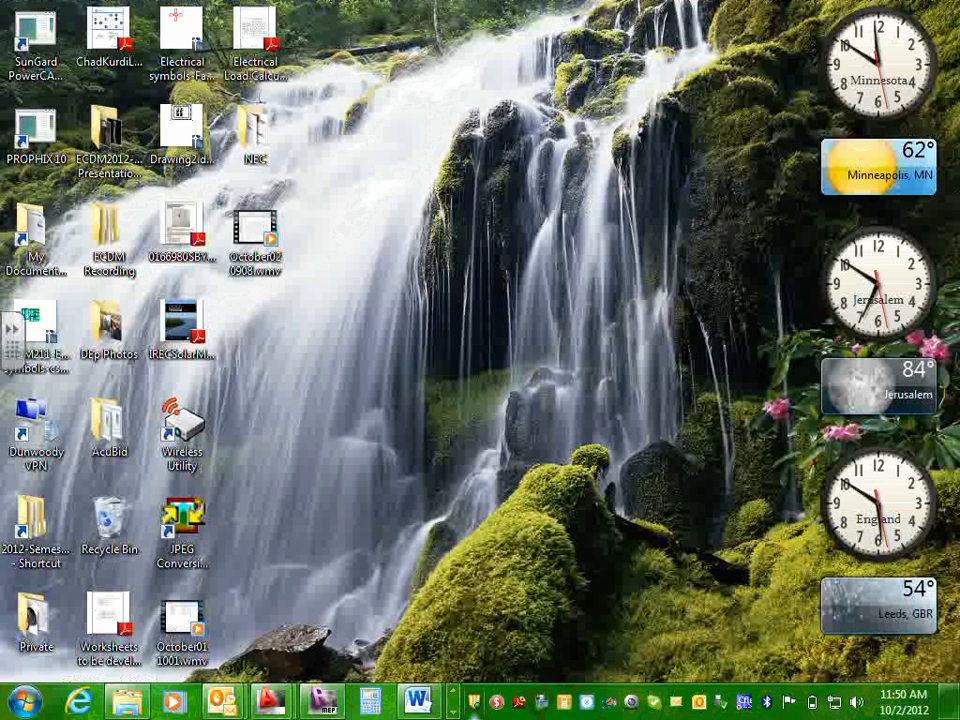
left_click(453, 712)
left_click(453, 712)
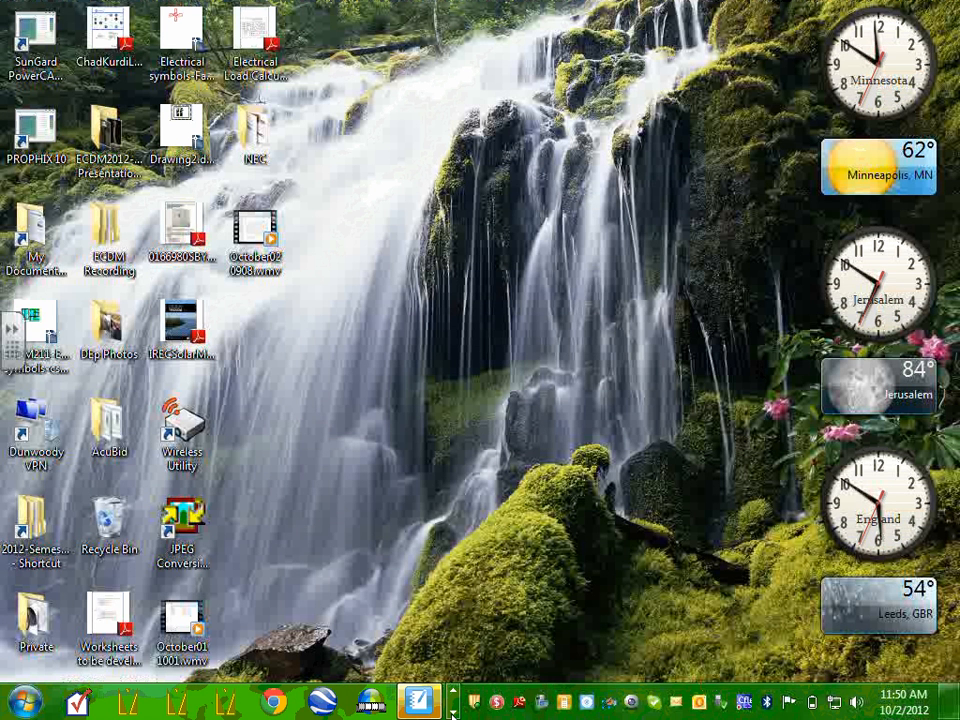
left_click(453, 712)
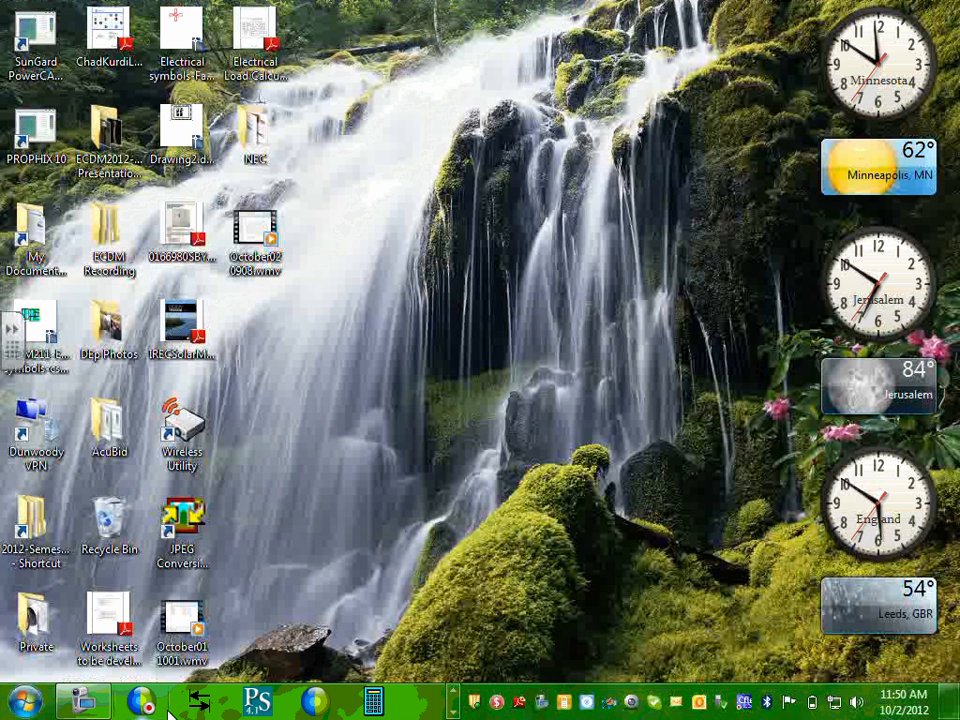